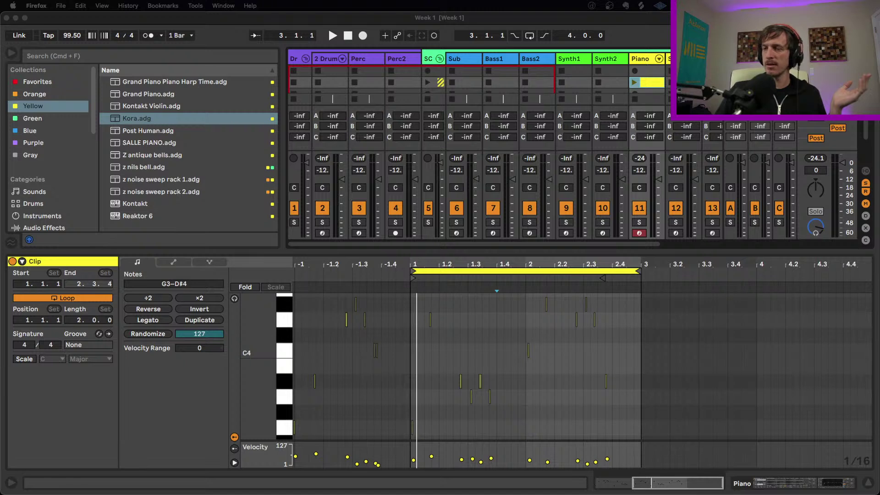
- Delete the clip in the Piano track and enlarge the session area so more scene slots are visible
{"action": "left_click", "coordinate": [650, 85]}
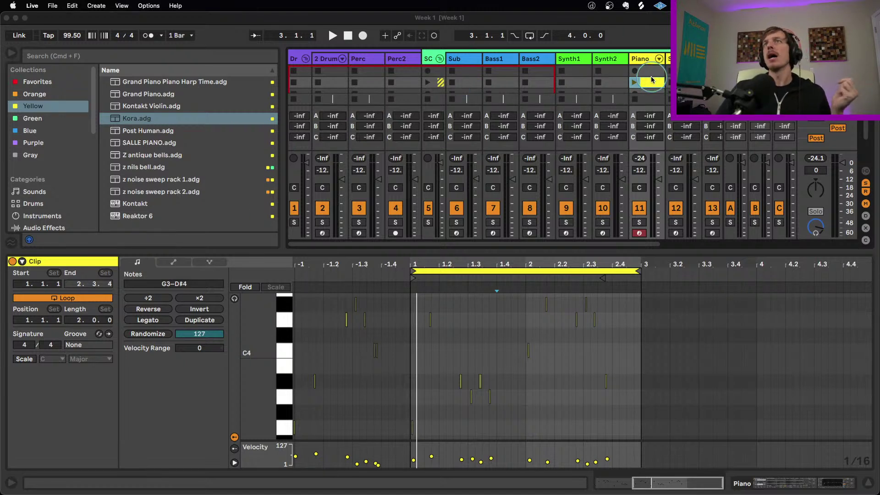
{"action": "key", "text": "Delete"}
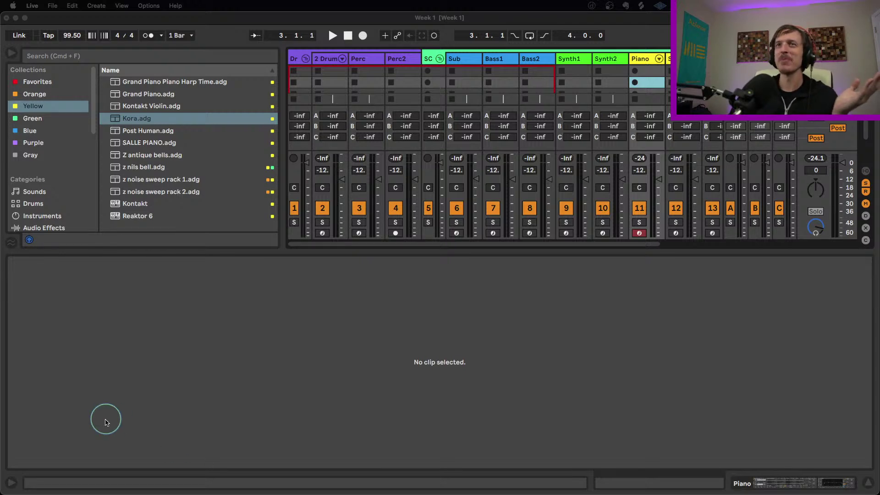
{"action": "left_click", "coordinate": [389, 321]}
{"action": "left_click_drag", "start_coordinate": [422, 252], "coordinate": [411, 324]}
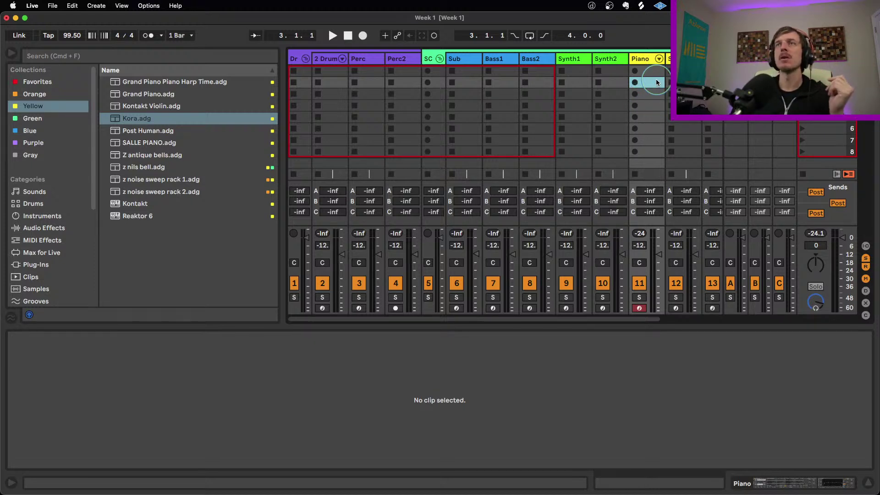
- Load Grand Piano.adg onto the Piano track and set its Glue to 43 %, Reverb to 27 % and Volume to 6.0 dB
{"action": "left_click", "coordinate": [149, 94]}
{"action": "left_click_drag", "start_coordinate": [149, 94], "coordinate": [645, 70]}
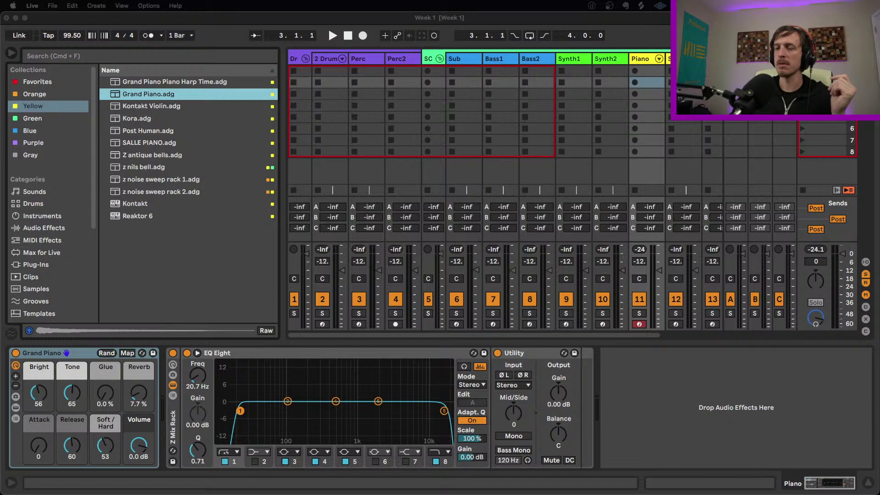
{"action": "left_click", "coordinate": [636, 439]}
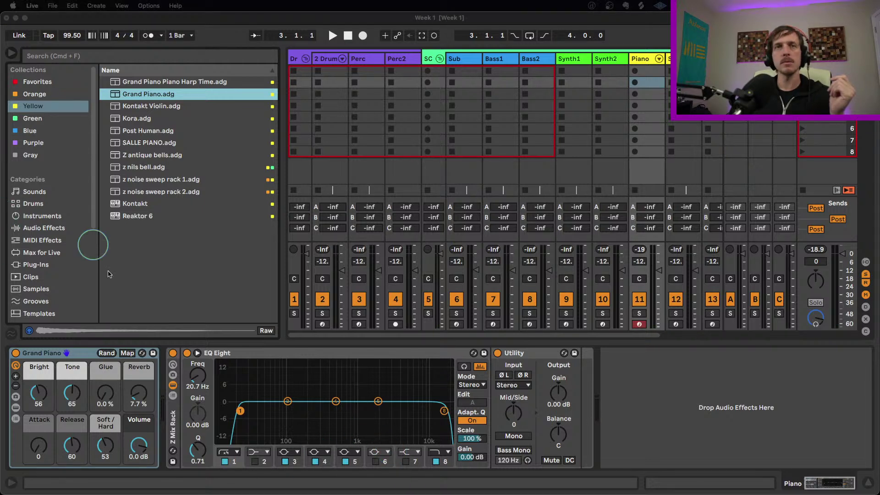
{"action": "left_click_drag", "start_coordinate": [139, 447], "coordinate": [138, 426]}
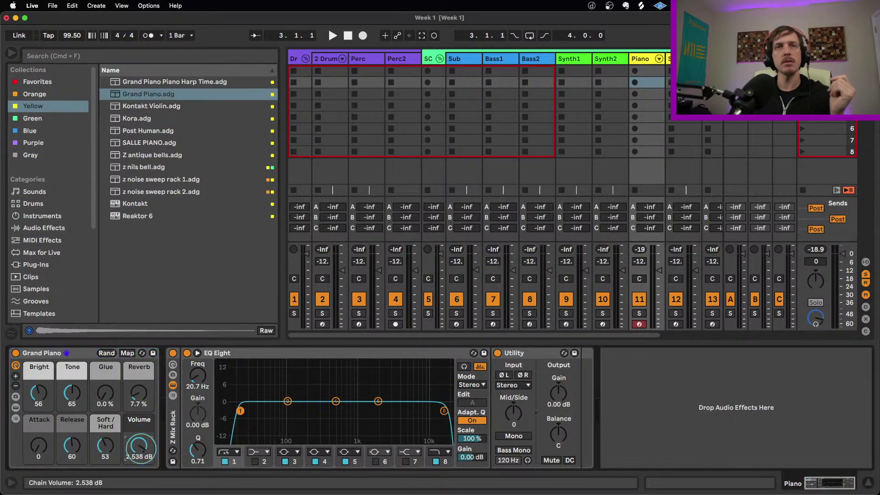
{"action": "left_click_drag", "start_coordinate": [103, 397], "coordinate": [135, 390]}
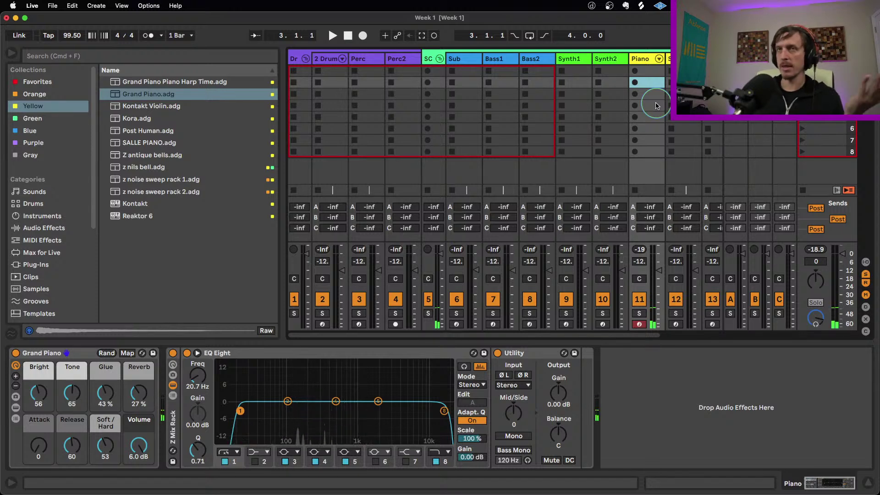
- Capture the recently played MIDI into a new clip in the Piano track's second slot
{"action": "left_click", "coordinate": [651, 93]}
{"action": "left_click", "coordinate": [651, 88]}
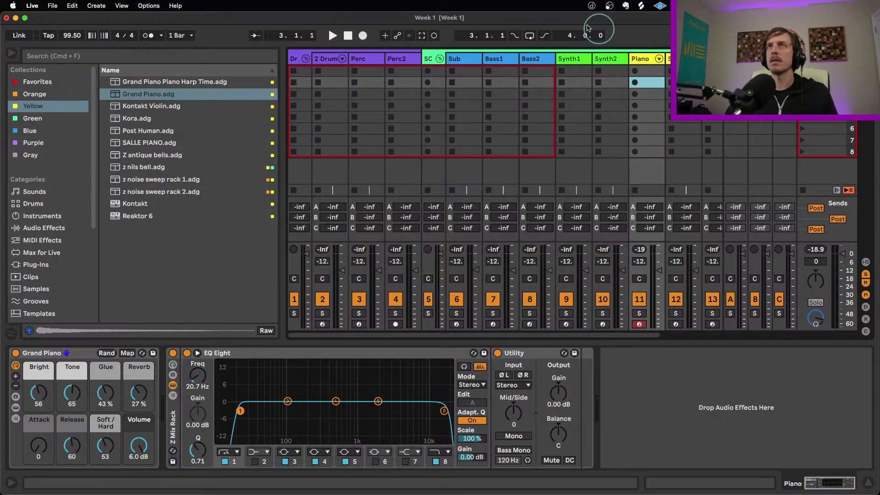
{"action": "left_click", "coordinate": [421, 35]}
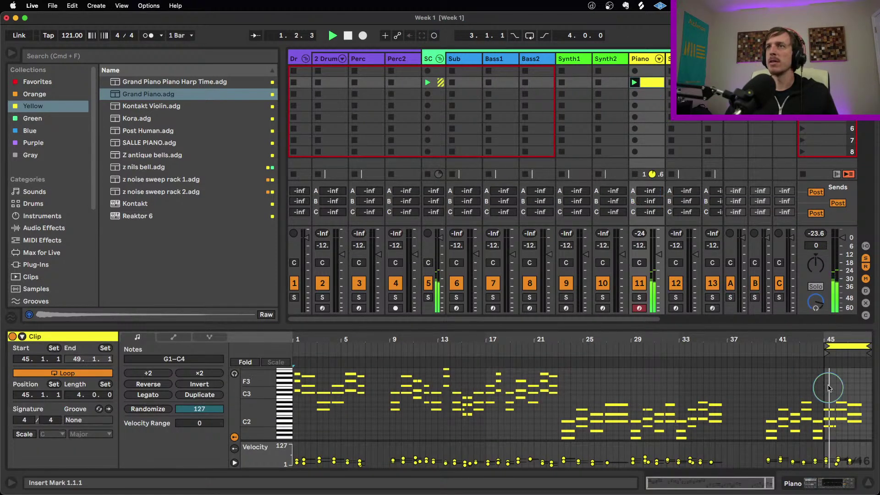
- Inspect the captured notes around bar 45 and delete the captured clip from the Piano track
{"action": "left_click_drag", "start_coordinate": [832, 342], "coordinate": [711, 460]}
{"action": "left_click", "coordinate": [723, 426]}
{"action": "left_click_drag", "start_coordinate": [724, 427], "coordinate": [727, 427]}
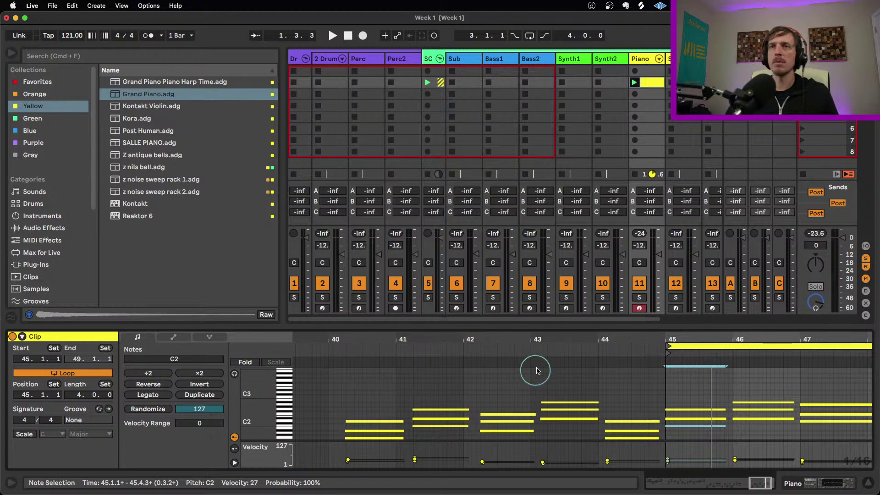
{"action": "key", "text": "Delete"}
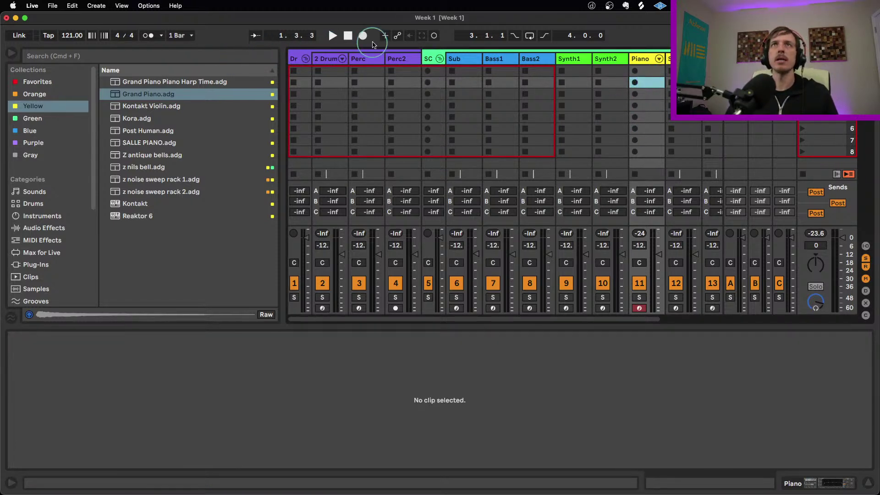
- Turn on the metronome and record an eight-bar chord clip in the Piano track's second slot
{"action": "left_click", "coordinate": [148, 36]}
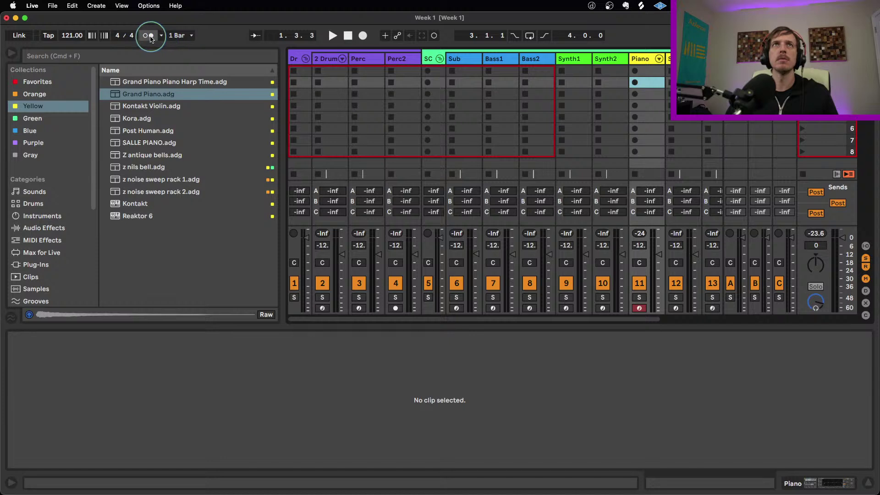
{"action": "left_click", "coordinate": [635, 83]}
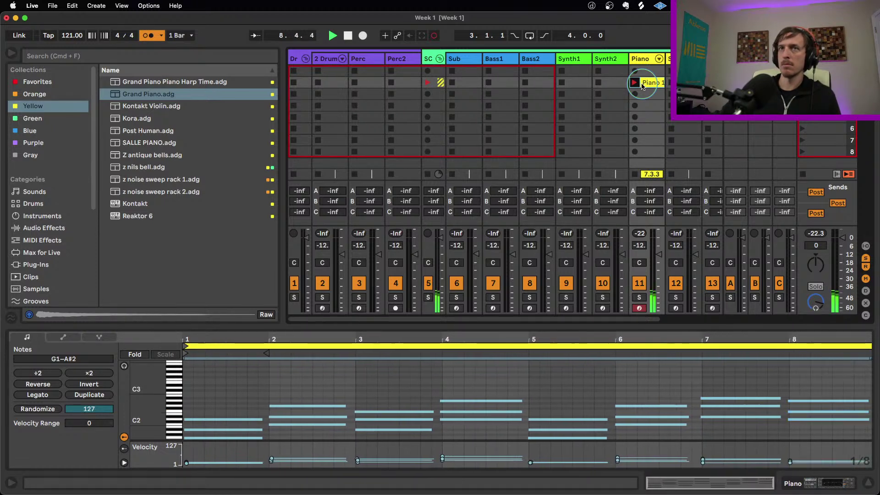
- Transpose all notes of the recorded piano clip up one octave and turn off the metronome
{"action": "key", "text": "super+a"}
{"action": "scroll", "coordinate": [525, 397], "scroll_direction": "down", "scroll_amount": 2}
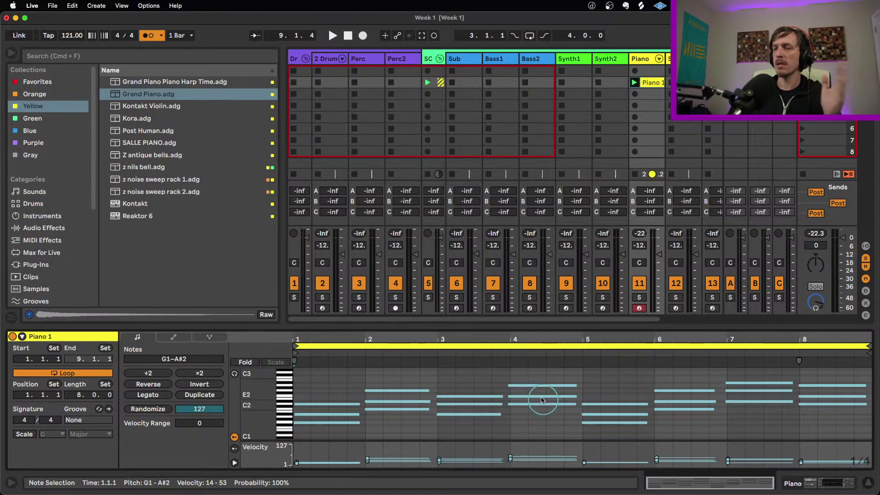
{"action": "left_click", "coordinate": [339, 379]}
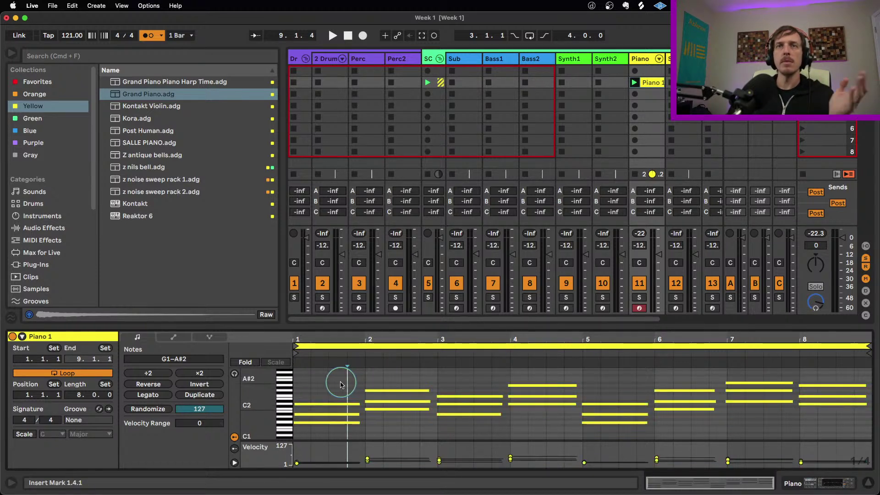
{"action": "key", "text": "shift+Up"}
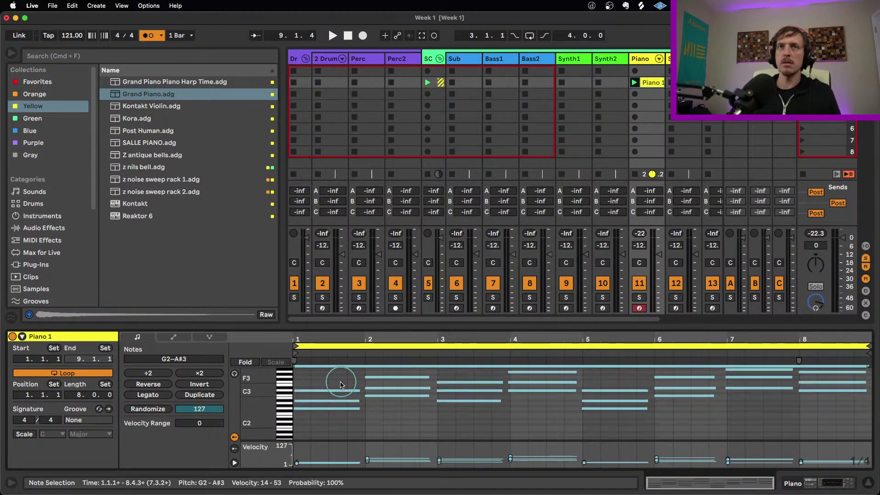
{"action": "left_click", "coordinate": [653, 87]}
{"action": "left_click", "coordinate": [146, 35]}
- Quantize the piano clip's notes and lengthen the bar 6 chord to fill the whole bar
{"action": "left_click", "coordinate": [614, 369]}
{"action": "left_click", "coordinate": [547, 417]}
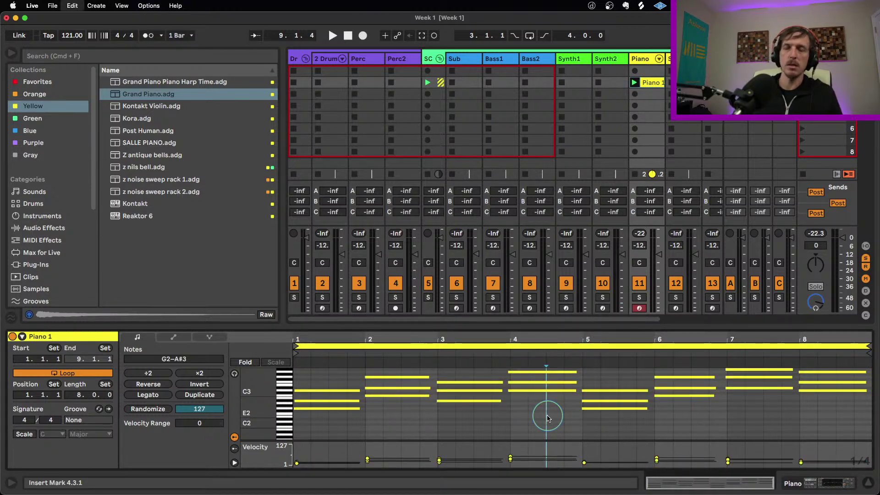
{"action": "key", "text": "super+shift+u"}
{"action": "left_click", "coordinate": [417, 280]}
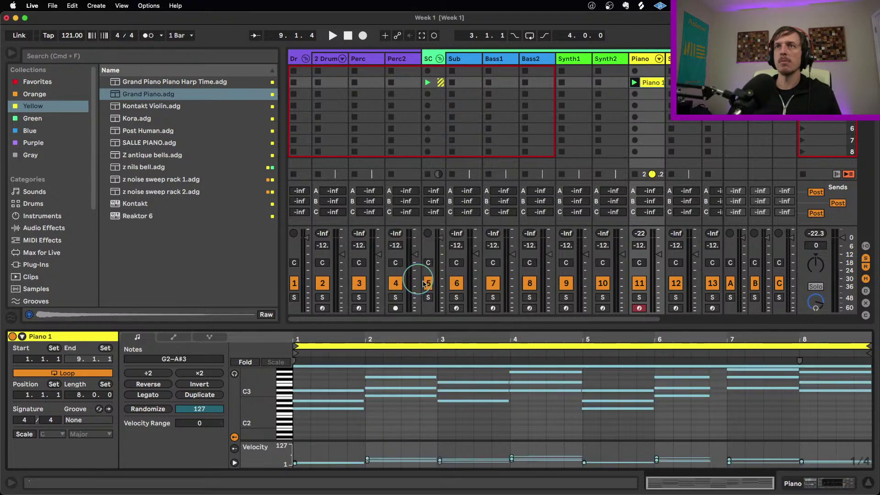
{"action": "left_click_drag", "start_coordinate": [713, 417], "coordinate": [729, 377]}
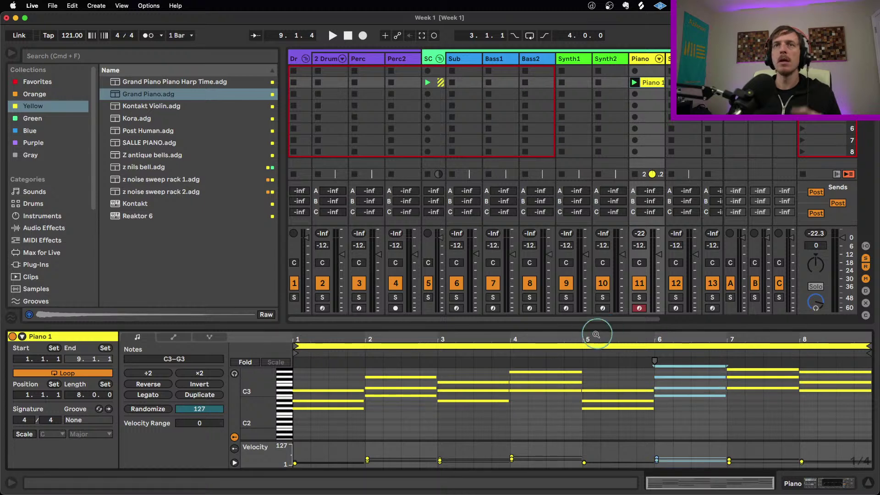
- Duplicate the piano clip into the slot below and launch the copy
{"action": "left_click", "coordinate": [661, 83]}
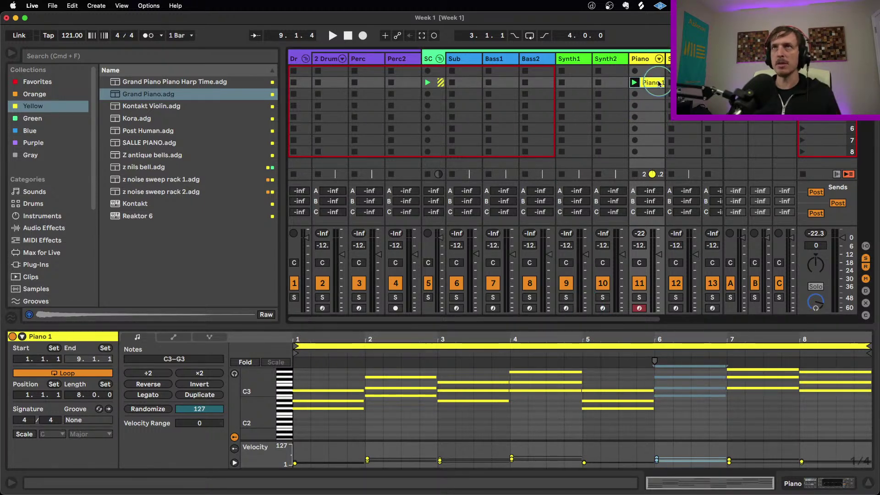
{"action": "key", "text": "cmd+d"}
{"action": "key", "text": "Return"}
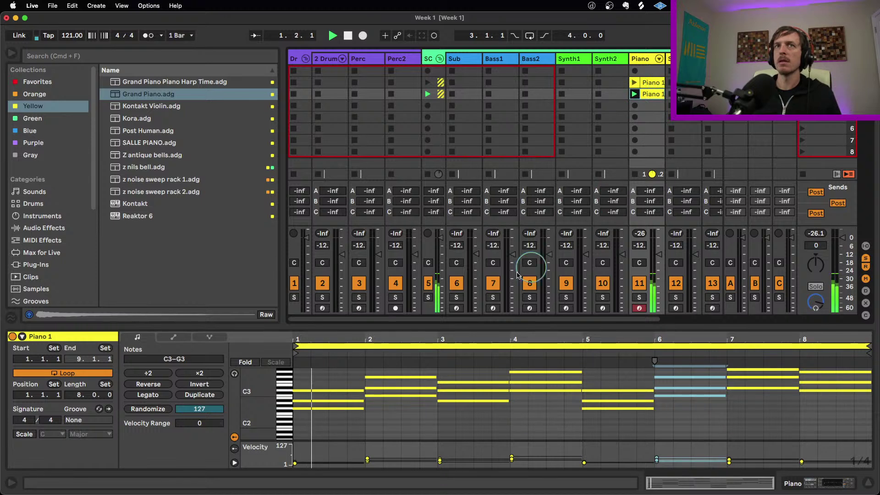
- Revoice the duplicated clip by moving the top notes from G3 to A#3, and the F3 notes, down one octave
{"action": "left_click", "coordinate": [394, 377]}
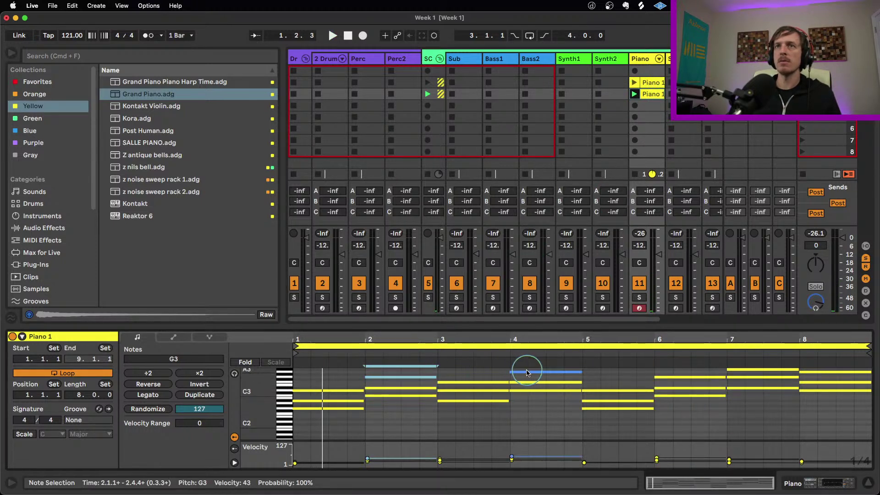
{"action": "left_click_drag", "start_coordinate": [640, 371], "coordinate": [857, 379]}
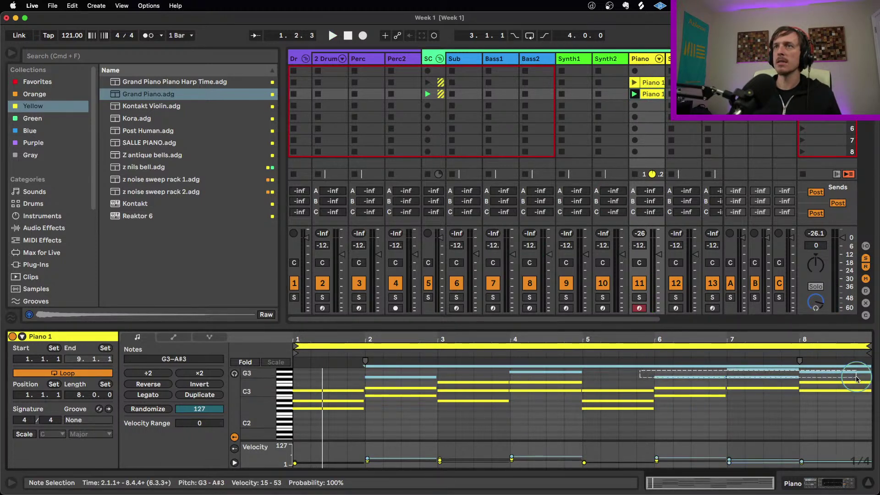
{"action": "key", "text": "shift+Down"}
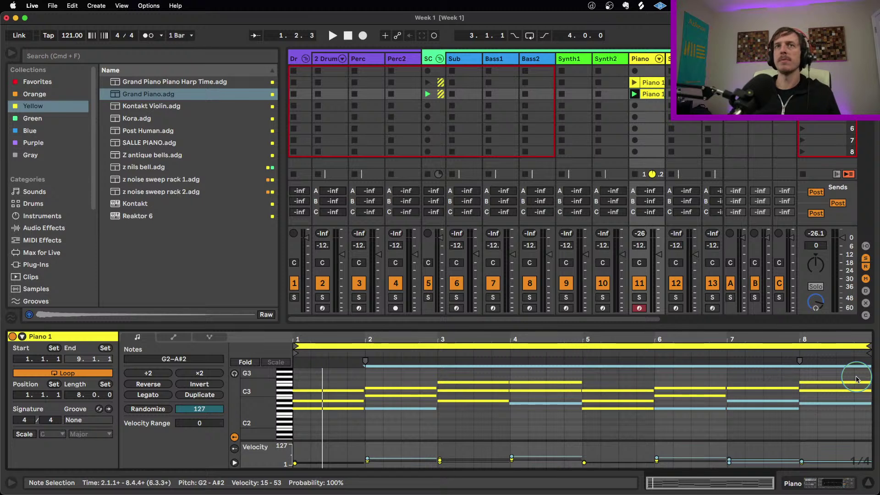
{"action": "left_click_drag", "start_coordinate": [447, 380], "coordinate": [850, 387]}
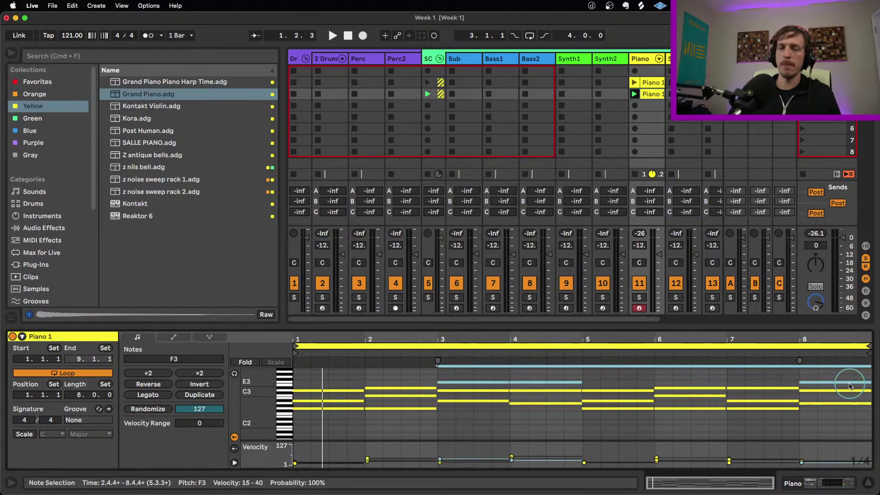
{"action": "key", "text": "shift+Down"}
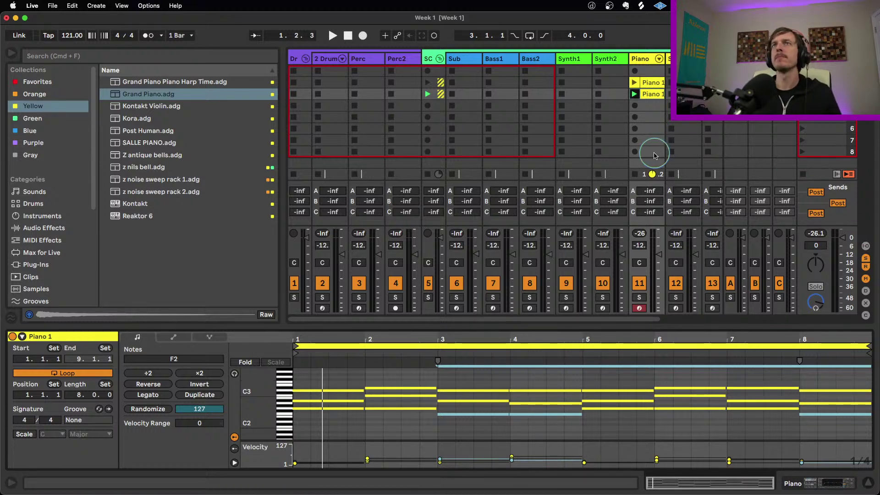
- Play the revoiced clip and set the velocity of the A2 note in bar 4 to 28
{"action": "key", "text": "space"}
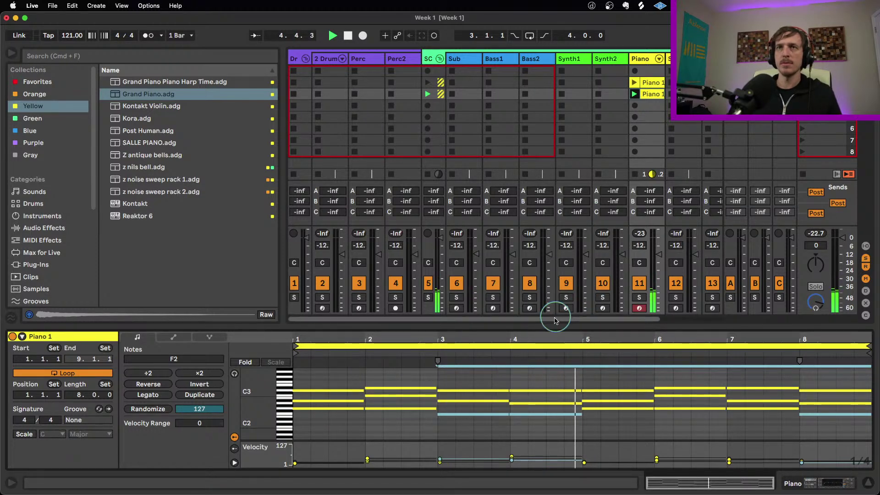
{"action": "left_click", "coordinate": [512, 459]}
{"action": "left_click", "coordinate": [512, 458]}
{"action": "left_click_drag", "start_coordinate": [512, 457], "coordinate": [514, 462]}
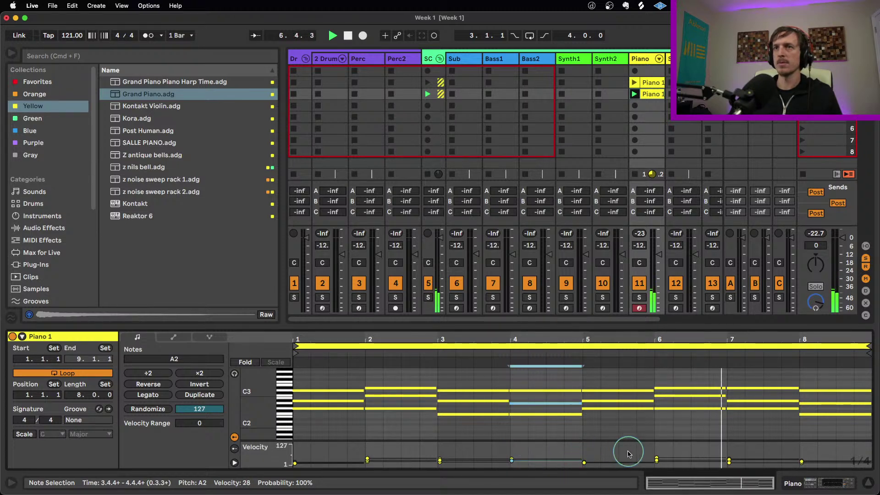
{"action": "left_click", "coordinate": [584, 462]}
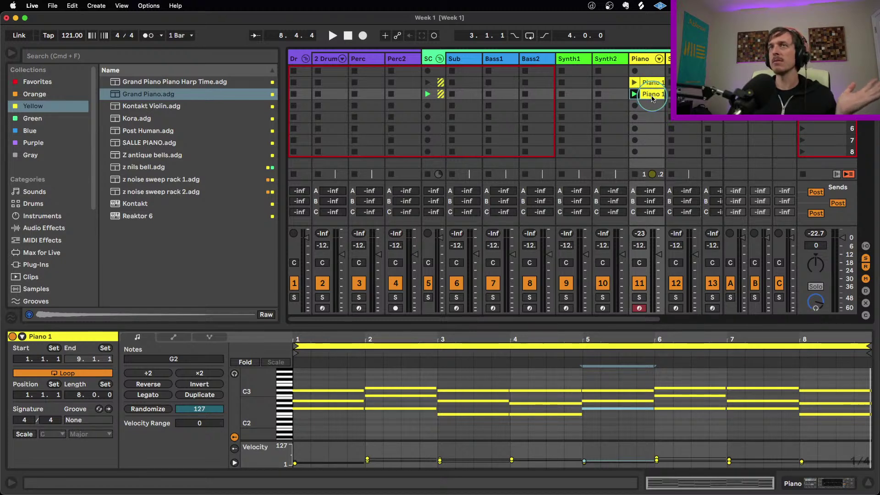
- Copy the revoiced piano clip to the Synth1 track and load the Wavetable instrument on that track
{"action": "left_click_drag", "start_coordinate": [651, 96], "coordinate": [615, 100]}
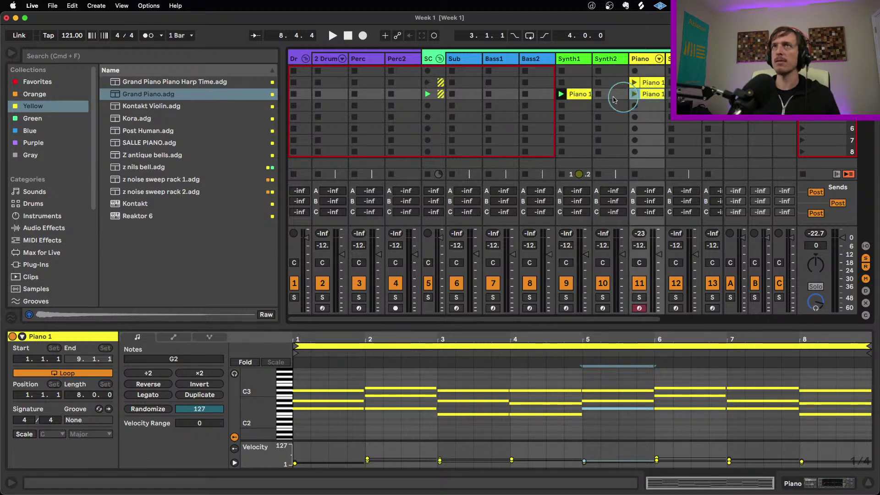
{"action": "left_click", "coordinate": [567, 63]}
{"action": "left_click", "coordinate": [41, 217]}
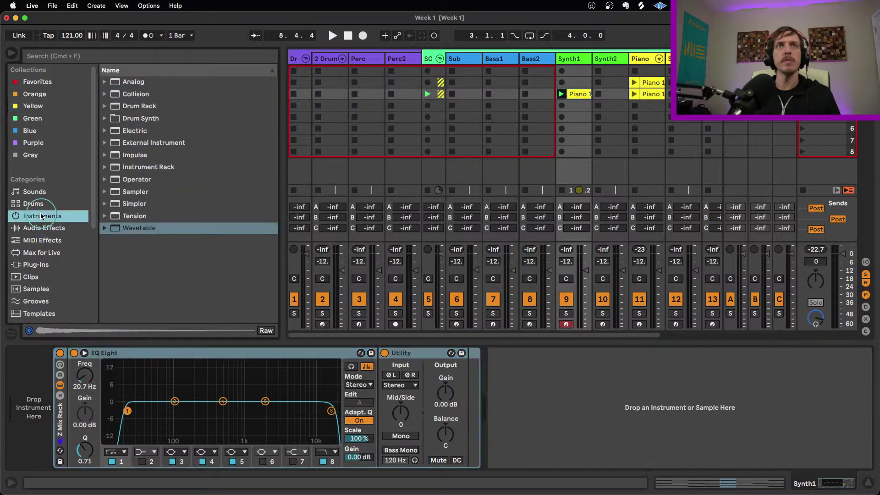
{"action": "left_click", "coordinate": [140, 227]}
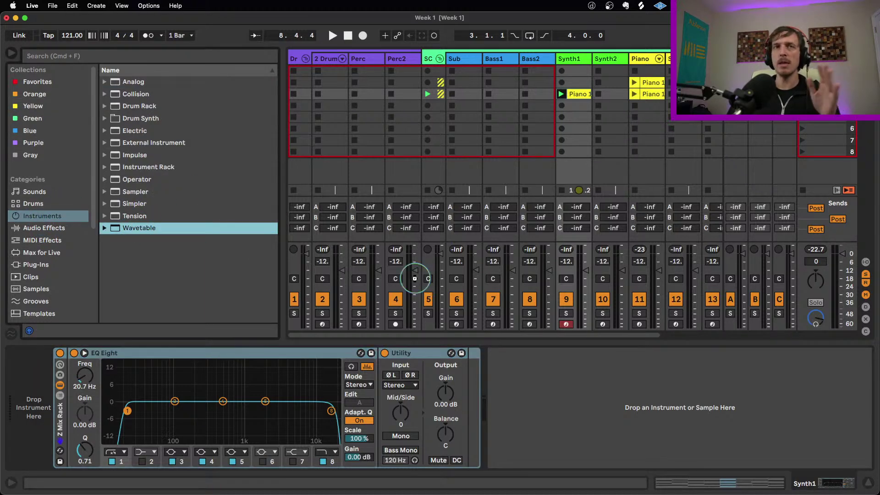
{"action": "key", "text": "Return"}
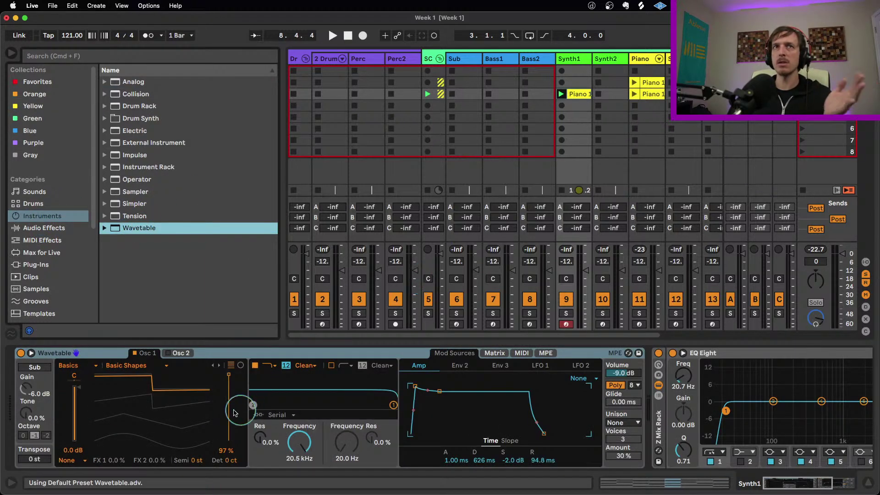
- Set Wavetable's oscillator 1 position to 0 %, and the amp envelope's decay to 294 ms with sustain at -inf dB
{"action": "left_click_drag", "start_coordinate": [228, 406], "coordinate": [228, 441]}
{"action": "left_click_drag", "start_coordinate": [437, 392], "coordinate": [435, 435]}
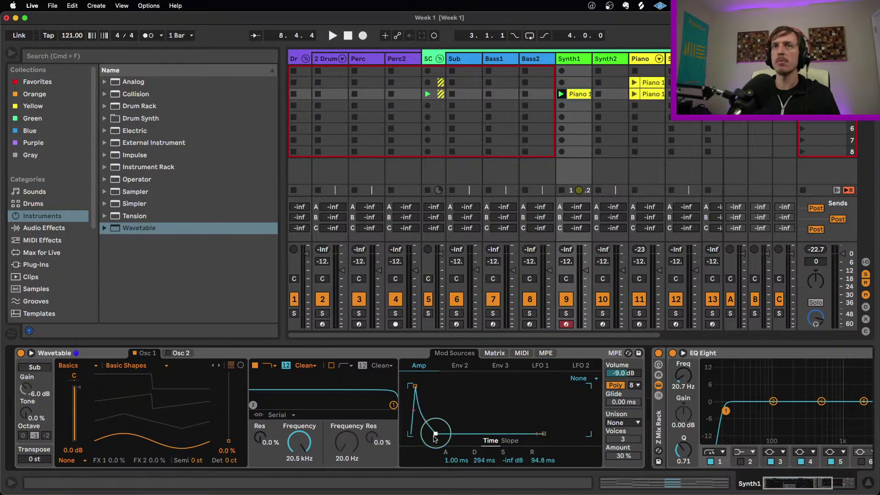
- Add the Arpeggiator MIDI effect in front of Wavetable on the Synth1 track
{"action": "left_click", "coordinate": [47, 228]}
{"action": "left_click", "coordinate": [39, 241]}
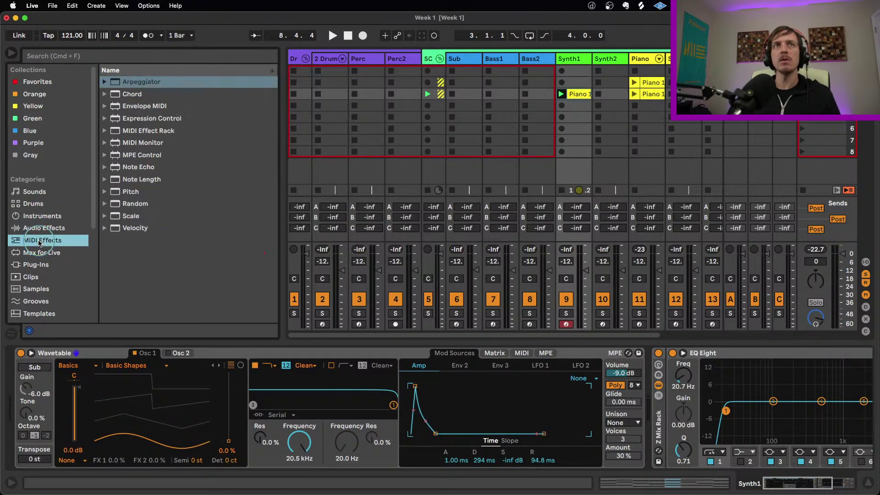
{"action": "double_click", "coordinate": [133, 85]}
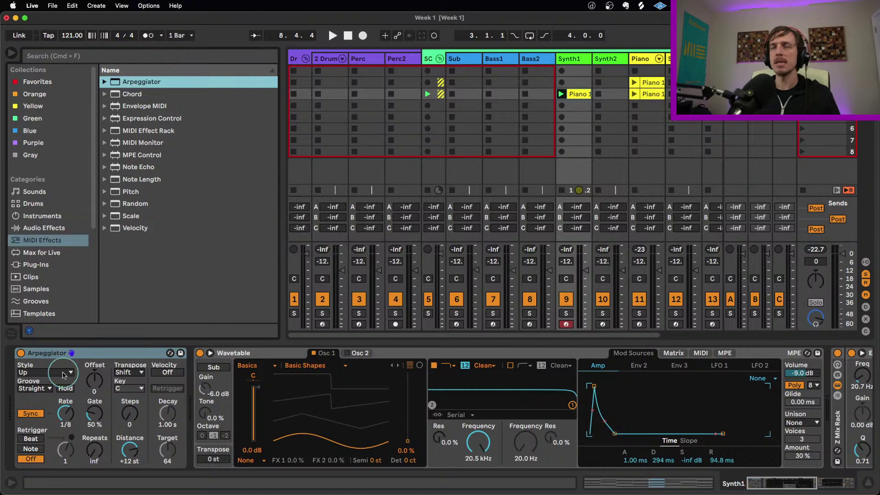
- Play the arpeggiated clip, raise Synth1's volume to -4.0 dB, and set the arpeggiator's rate to 1/16 and gate to 85 %
{"action": "key", "text": "space"}
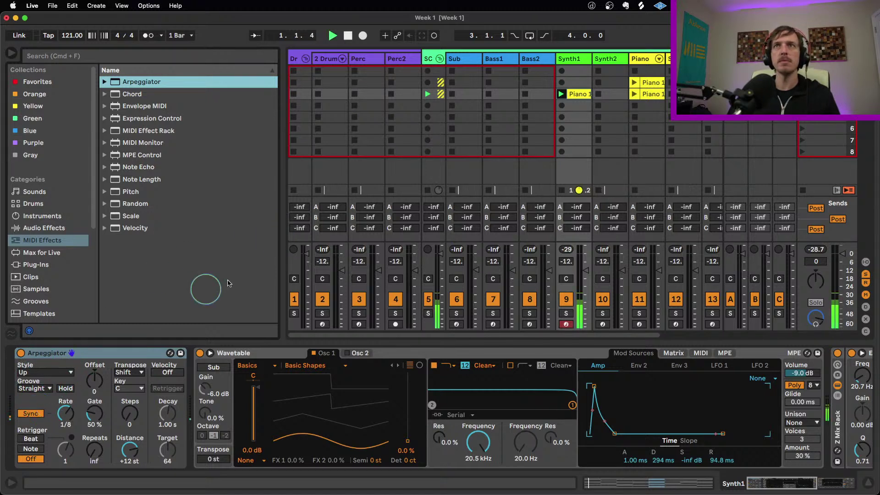
{"action": "left_click_drag", "start_coordinate": [585, 271], "coordinate": [583, 263]}
{"action": "left_click_drag", "start_coordinate": [94, 415], "coordinate": [71, 420]}
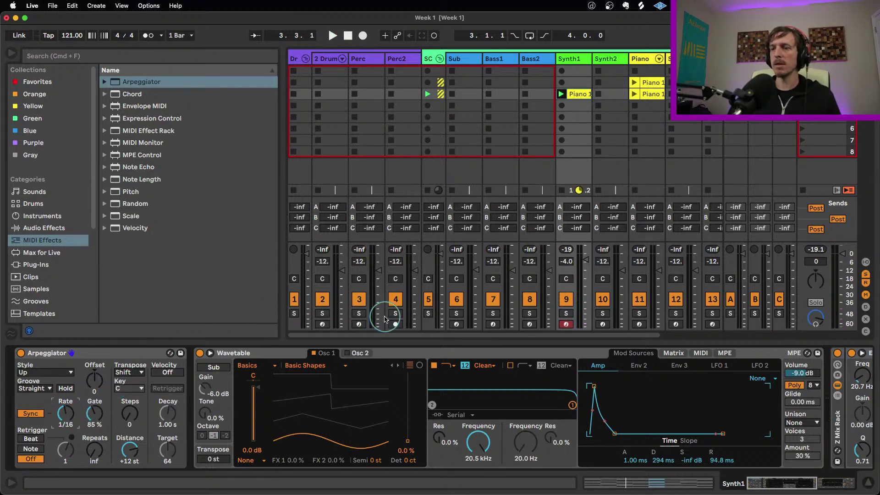
- During playback, modulate Wavetable's filter 1 frequency with envelope 2 by an amount of 42
{"action": "key", "text": "space"}
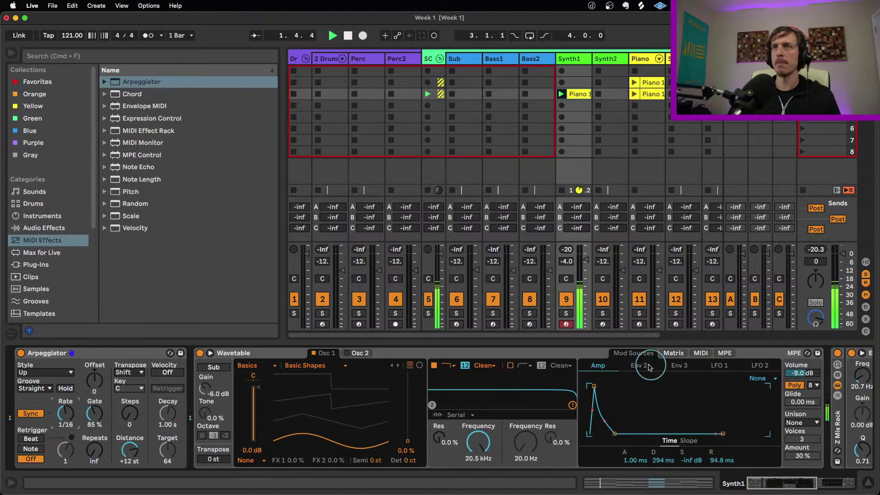
{"action": "left_click", "coordinate": [674, 353]}
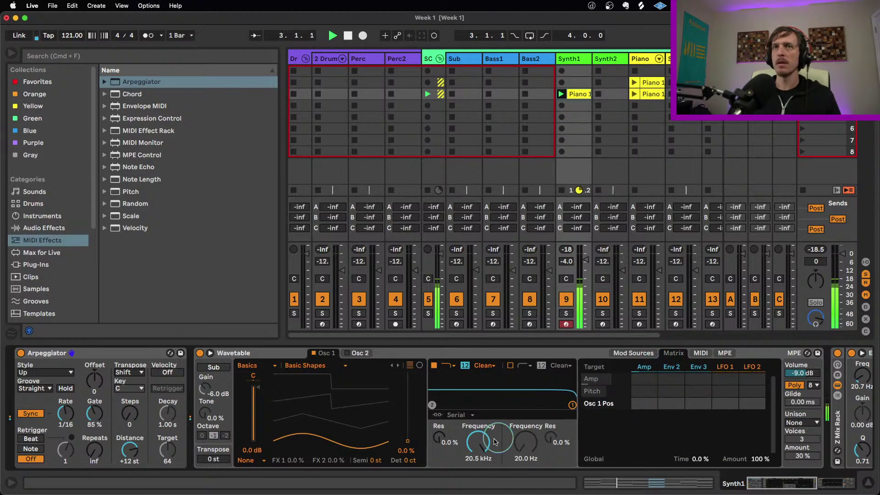
{"action": "left_click", "coordinate": [478, 442]}
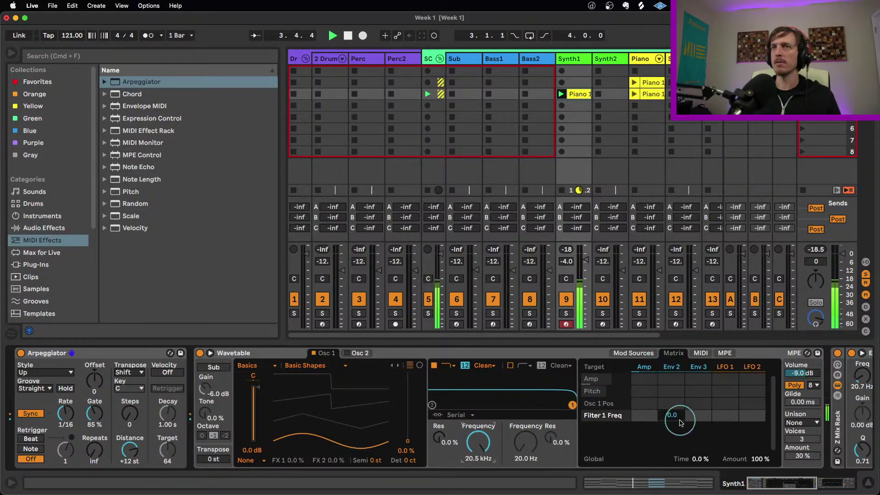
{"action": "left_click_drag", "start_coordinate": [673, 420], "coordinate": [674, 404]}
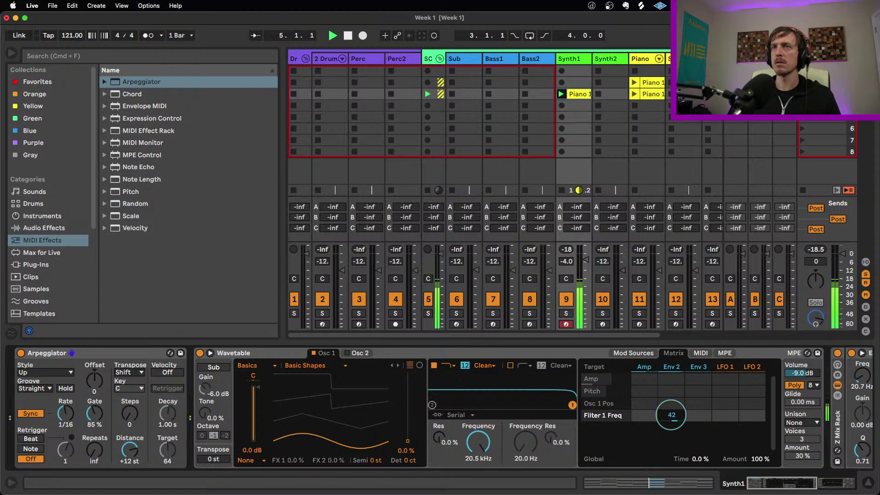
- Reshape the modulation envelope and set filter 1's frequency to 435 Hz with 46 % resonance
{"action": "left_click", "coordinate": [634, 353]}
{"action": "left_click_drag", "start_coordinate": [617, 413], "coordinate": [611, 433]}
{"action": "left_click_drag", "start_coordinate": [472, 447], "coordinate": [473, 468]}
{"action": "left_click_drag", "start_coordinate": [438, 439], "coordinate": [438, 417]}
{"action": "mouse_move", "coordinate": [477, 443]}
{"action": "left_mouse_down"}
{"action": "mouse_move", "coordinate": [476, 454]}
{"action": "mouse_move", "coordinate": [477, 445]}
{"action": "left_mouse_up"}
- Clear the envelope 2 modulation of filter 1's frequency and set the arpeggiator's steps to 1
{"action": "left_click", "coordinate": [667, 353]}
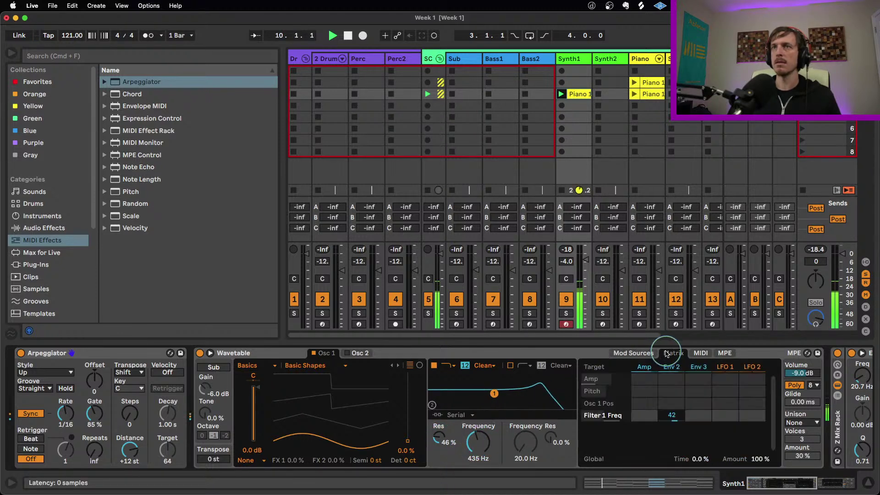
{"action": "double_click", "coordinate": [671, 415]}
{"action": "left_click", "coordinate": [132, 415]}
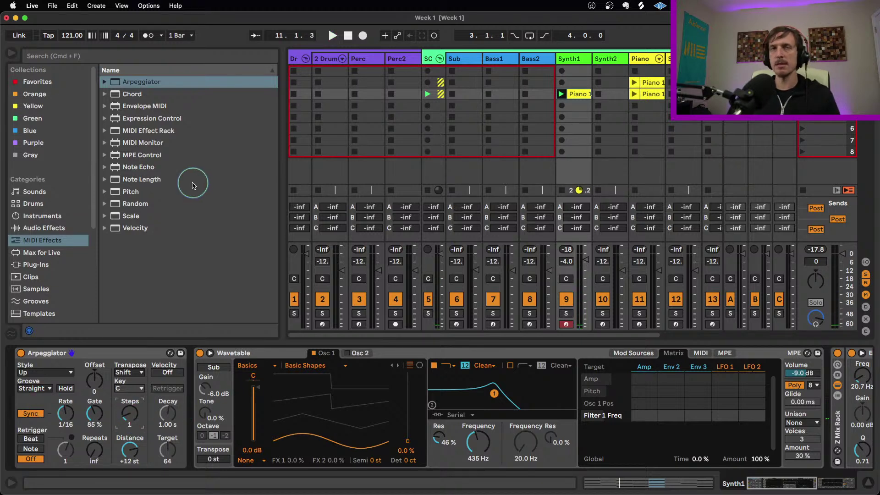
- Set the project tempo to 117 BPM and, during playback, the arpeggiator's gate to 86 %
{"action": "left_click", "coordinate": [72, 36]}
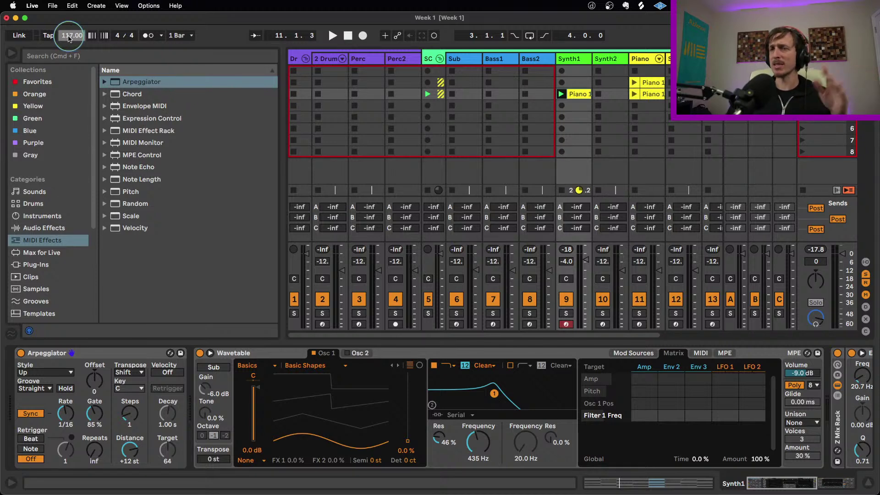
{"action": "left_click", "coordinate": [253, 80]}
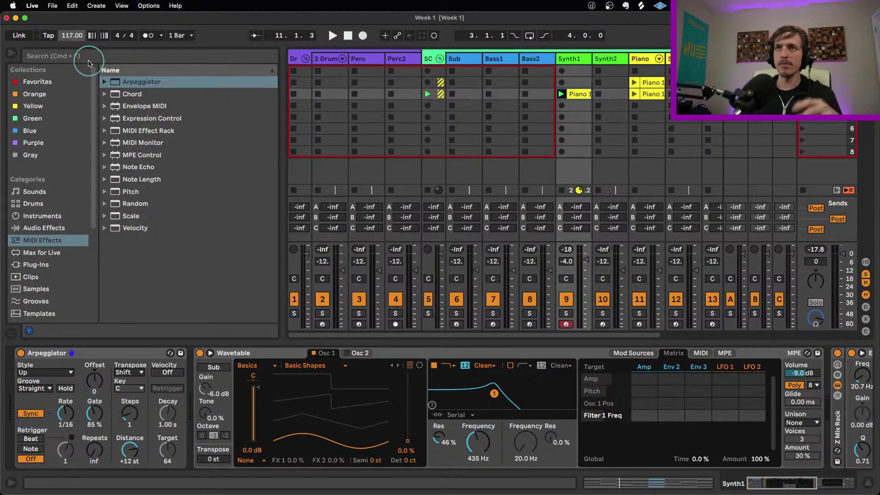
{"action": "key", "text": "space"}
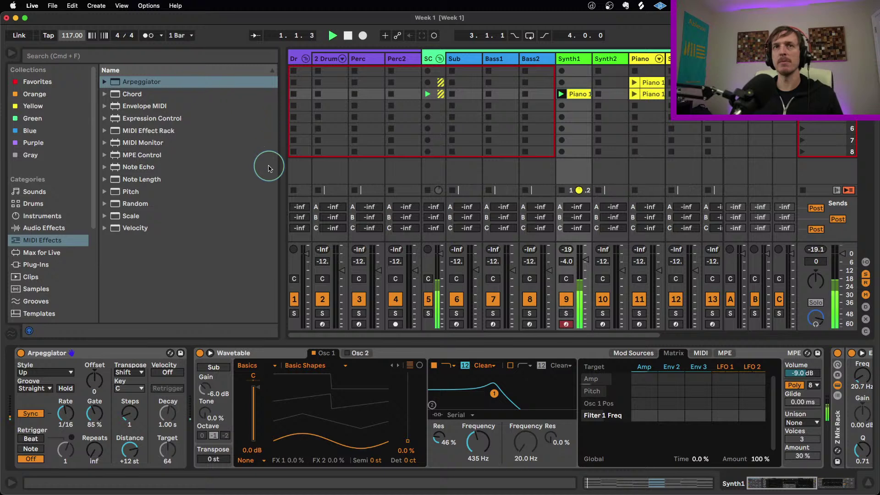
{"action": "left_click_drag", "start_coordinate": [110, 421], "coordinate": [108, 417]}
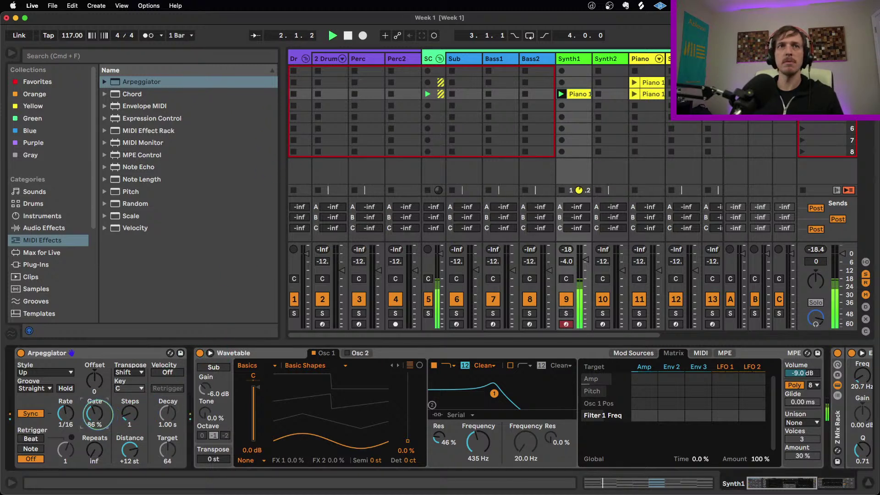
- Set the amp envelope's decay to 790 ms and open filter 1's frequency to 10.6 kHz
{"action": "left_click", "coordinate": [632, 353]}
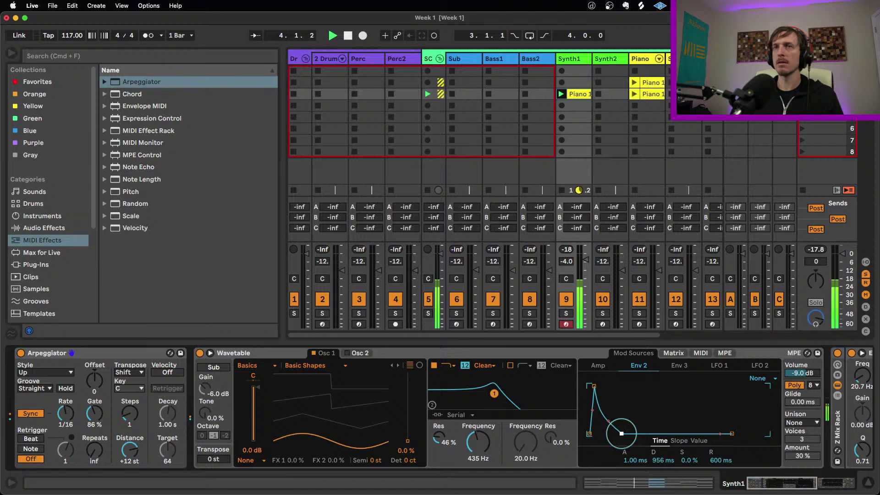
{"action": "left_click", "coordinate": [597, 365]}
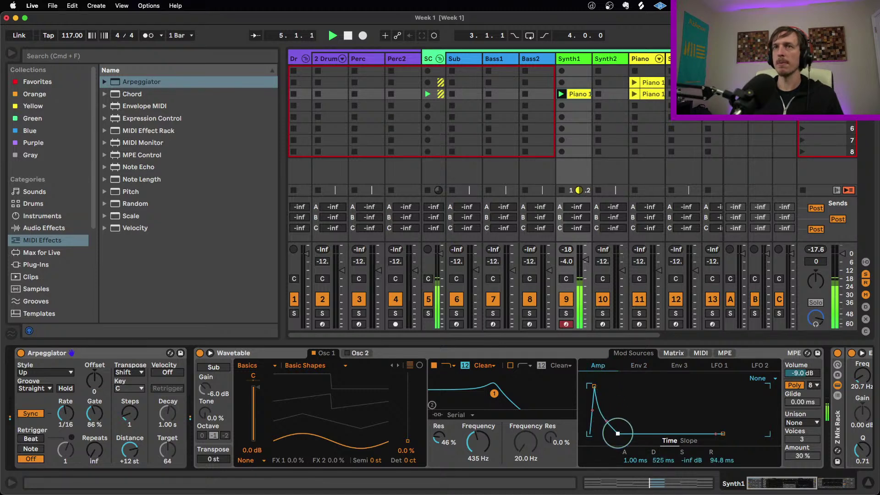
{"action": "left_click_drag", "start_coordinate": [479, 443], "coordinate": [480, 410]}
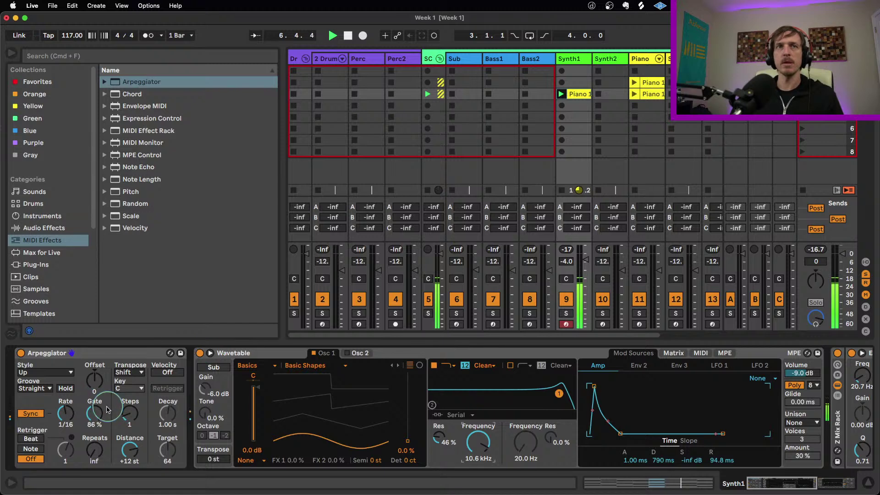
- Set the arpeggiator's steps to 2 and the amp envelope's attack to 5.79 ms, and restart playback
{"action": "left_click_drag", "start_coordinate": [129, 414], "coordinate": [130, 406]}
{"action": "left_click", "coordinate": [482, 367]}
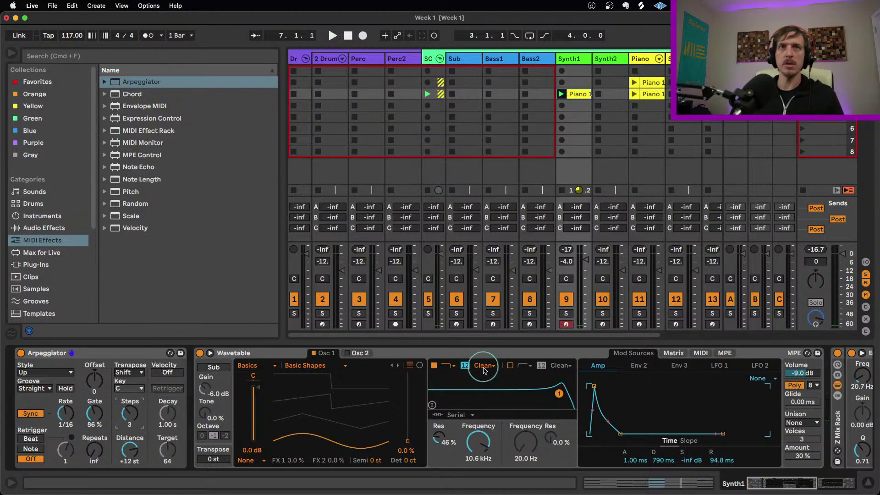
{"action": "left_click_drag", "start_coordinate": [598, 385], "coordinate": [600, 385]}
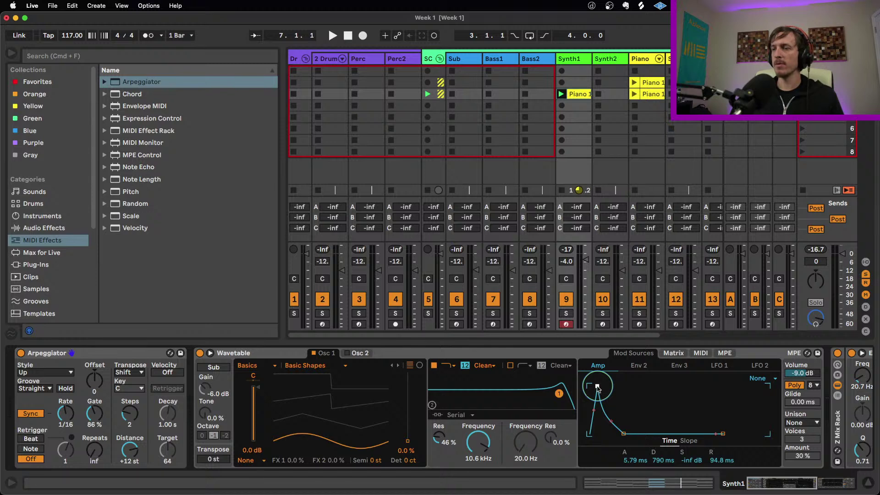
{"action": "key", "text": "space"}
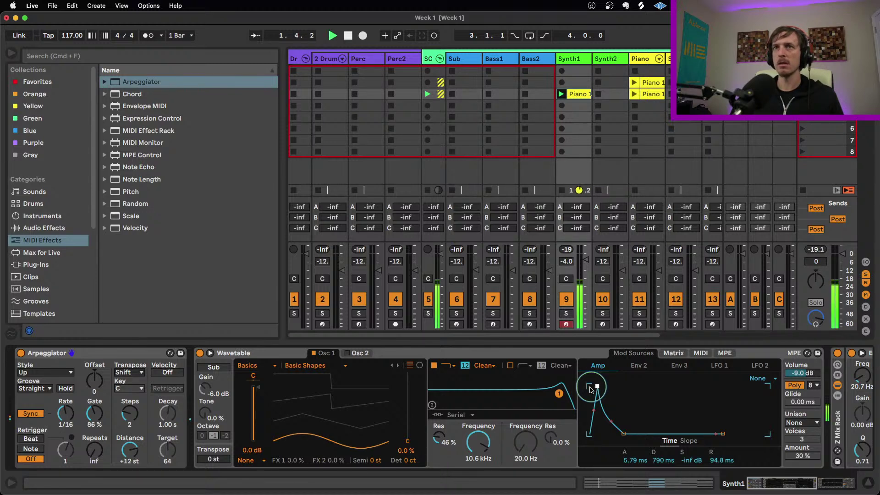
- Examine the Synth1 clip's notes, return to its devices and play the part again
{"action": "left_click", "coordinate": [53, 363]}
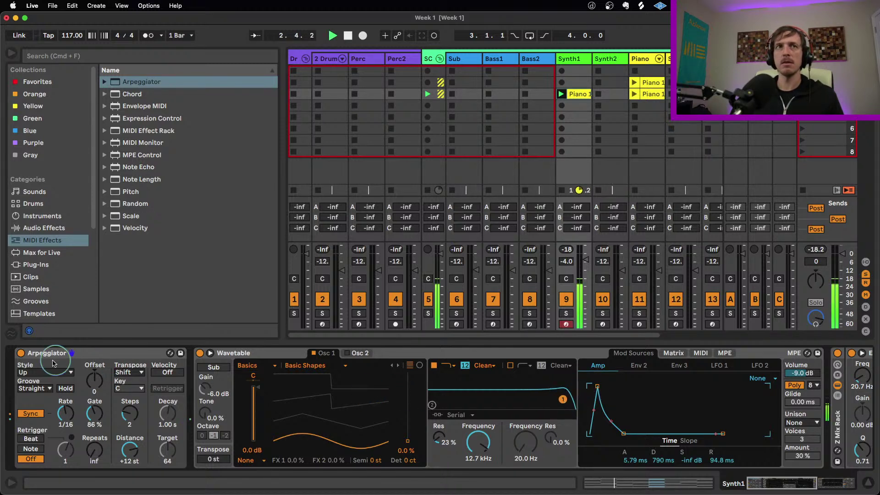
{"action": "double_click", "coordinate": [575, 94]}
{"action": "left_click", "coordinate": [390, 376]}
{"action": "left_click", "coordinate": [137, 396]}
{"action": "left_click", "coordinate": [561, 192]}
{"action": "left_click", "coordinate": [557, 84]}
{"action": "key", "text": "space"}
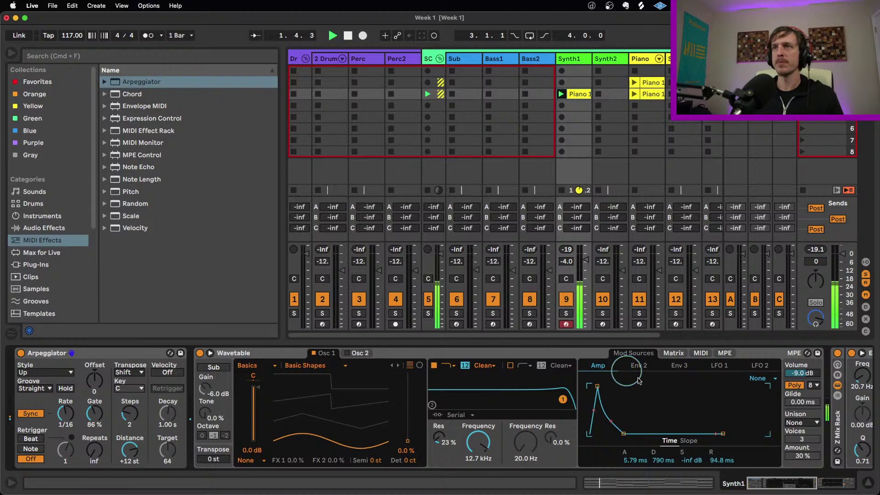
- Add the Delay audio effect at the end of the Synth1 track's device chain
{"action": "left_click", "coordinate": [41, 228]}
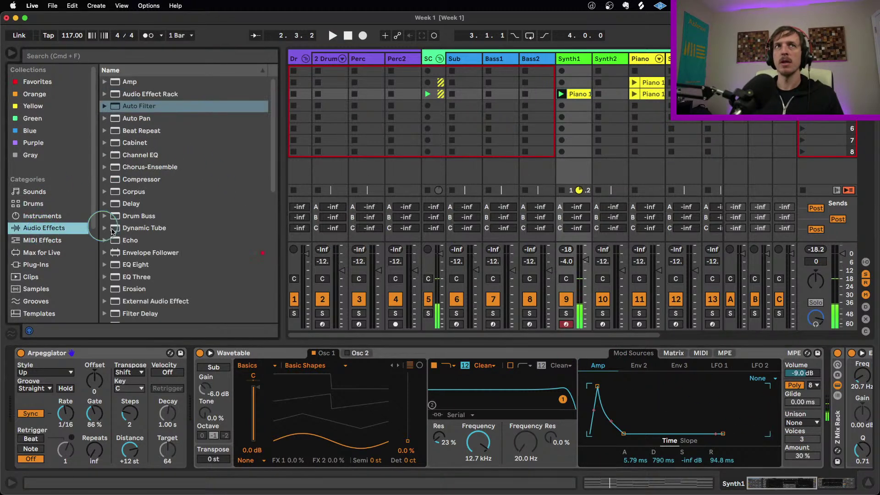
{"action": "scroll", "coordinate": [155, 252], "scroll_direction": "down", "scroll_amount": 5}
{"action": "scroll", "coordinate": [149, 177], "scroll_direction": "down", "scroll_amount": 1}
{"action": "scroll", "coordinate": [142, 151], "scroll_direction": "up", "scroll_amount": 3}
{"action": "left_click", "coordinate": [130, 105]}
{"action": "double_click", "coordinate": [131, 105]}
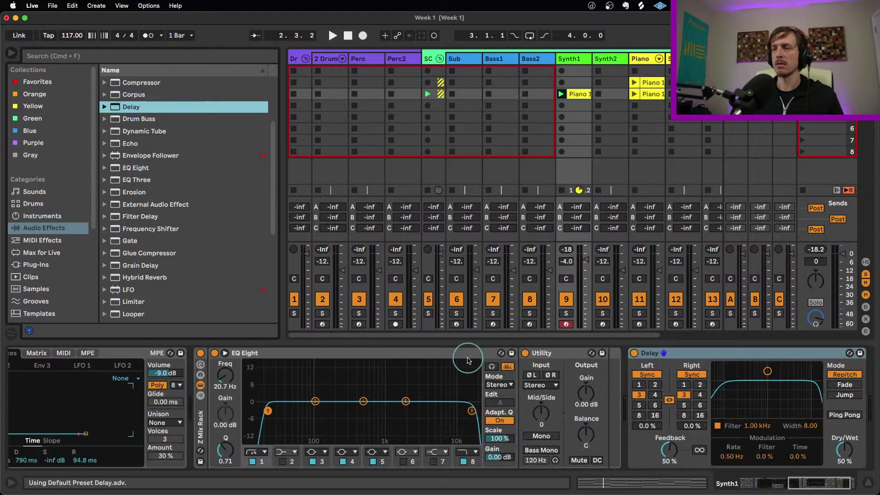
- Set the delay's filter to 1.29 kHz with width 4.86, feedback to 32 % and dry/wet to 37 %
{"action": "left_click_drag", "start_coordinate": [767, 388], "coordinate": [777, 389]}
{"action": "left_click_drag", "start_coordinate": [669, 450], "coordinate": [669, 458]}
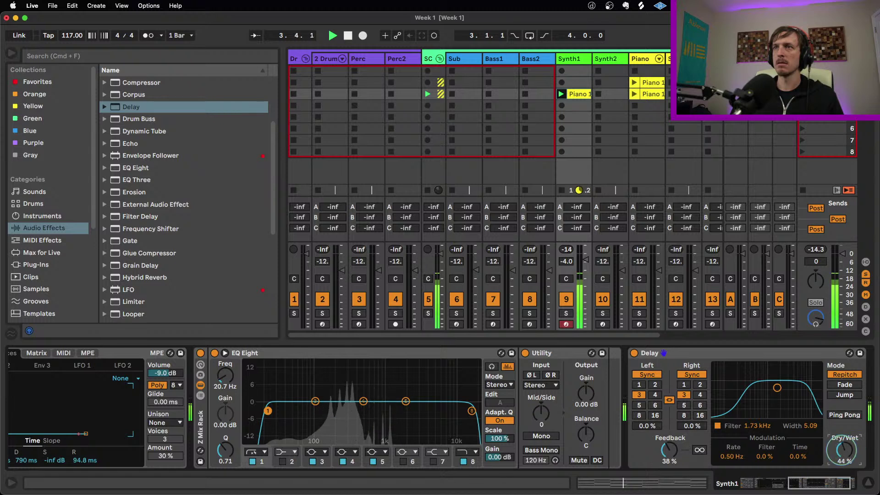
{"action": "left_click_drag", "start_coordinate": [838, 454], "coordinate": [838, 460]}
{"action": "left_click_drag", "start_coordinate": [776, 388], "coordinate": [773, 390]}
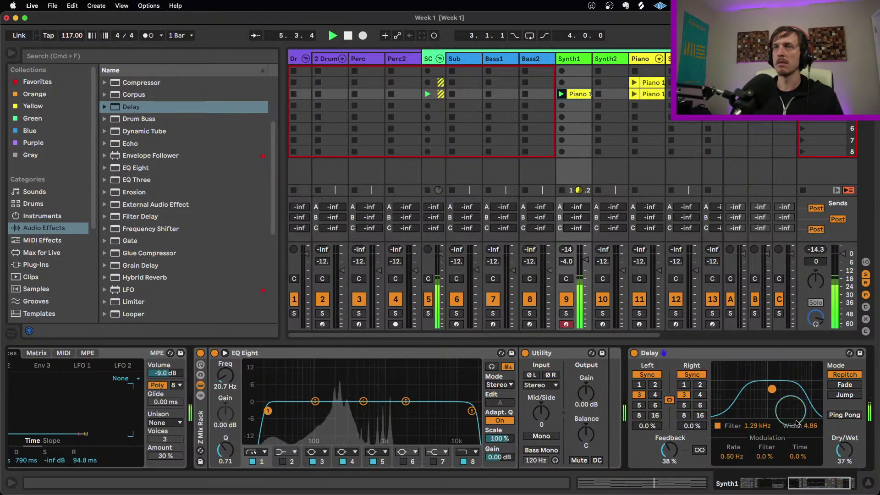
{"action": "left_click_drag", "start_coordinate": [669, 449], "coordinate": [670, 453]}
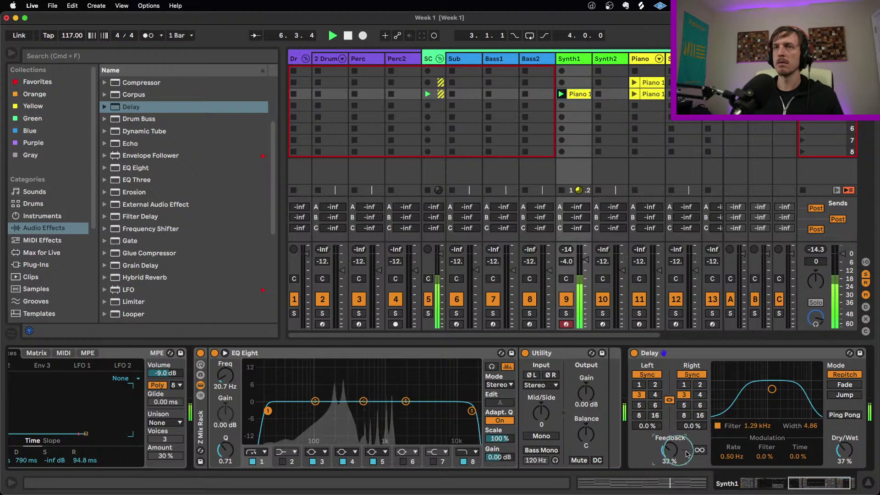
- Set Wavetable's oscillator 1 position to 33 %
{"action": "scroll", "coordinate": [401, 436], "scroll_direction": "left", "scroll_amount": 10}
{"action": "left_click_drag", "start_coordinate": [402, 437], "coordinate": [401, 427]}
{"action": "left_click", "coordinate": [560, 366]}
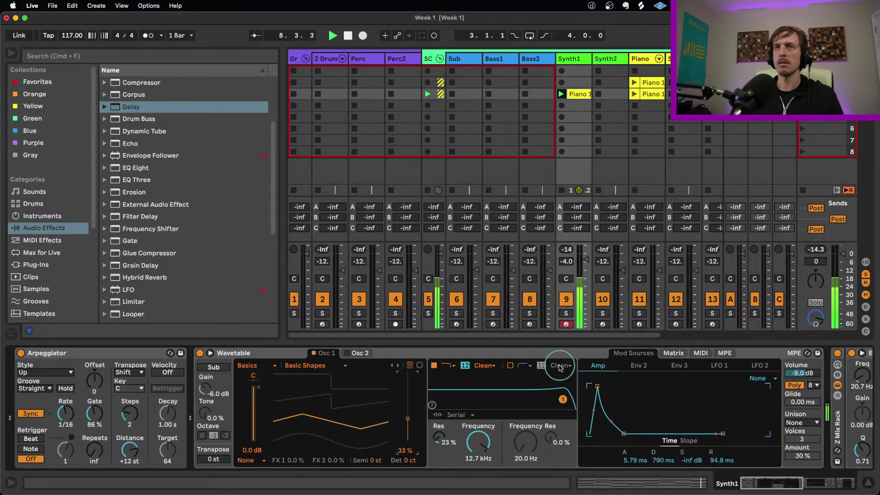
- Set the amp envelope's attack to 1.83 ms and decay to 647 ms, and stop playback after listening
{"action": "left_click_drag", "start_coordinate": [594, 386], "coordinate": [595, 387]}
{"action": "left_click", "coordinate": [621, 433]}
{"action": "left_click_drag", "start_coordinate": [621, 434], "coordinate": [621, 433]}
{"action": "left_click", "coordinate": [84, 386]}
{"action": "left_click", "coordinate": [542, 114]}
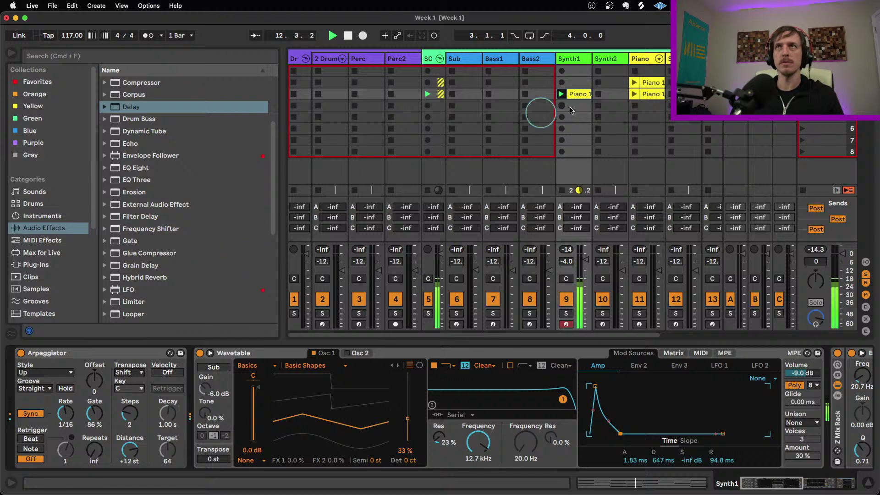
{"action": "left_click", "coordinate": [582, 127]}
{"action": "key", "text": "space"}
{"action": "left_click", "coordinate": [580, 94]}
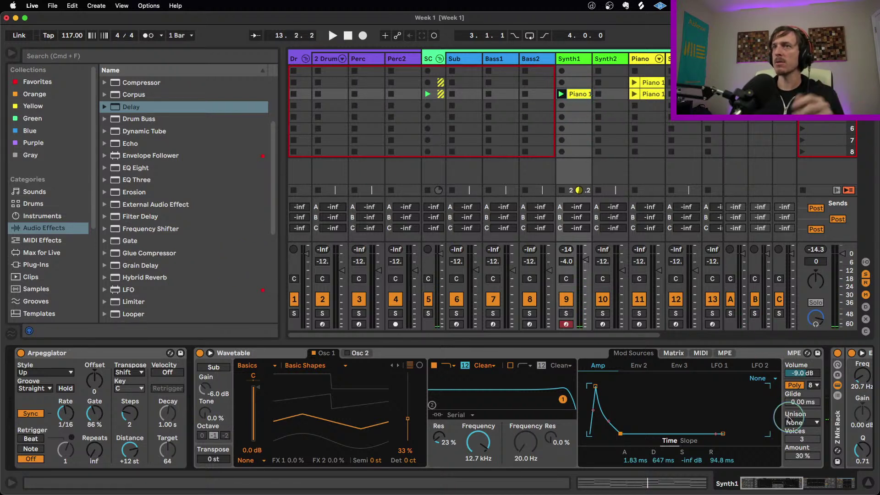
- Enable Classic unison in Wavetable and set its amount to 18 % during playback
{"action": "left_click", "coordinate": [803, 422]}
{"action": "left_click", "coordinate": [825, 366]}
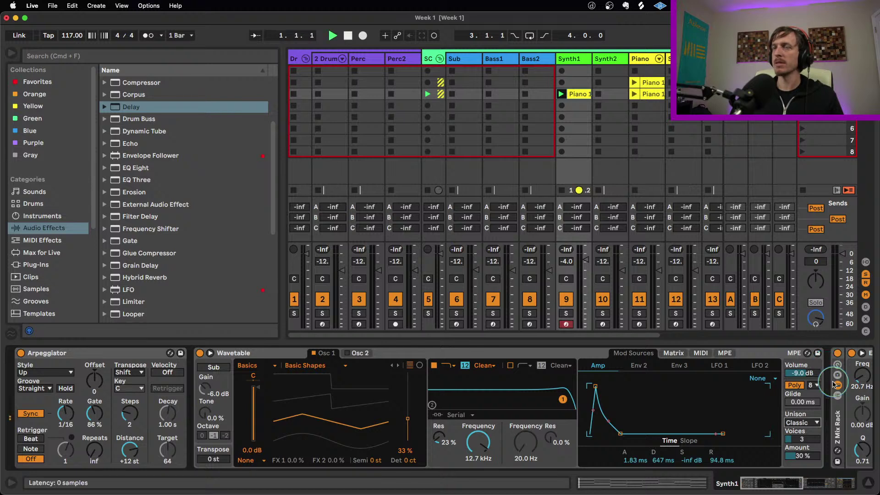
{"action": "key", "text": "space"}
{"action": "left_click_drag", "start_coordinate": [803, 455], "coordinate": [803, 456]}
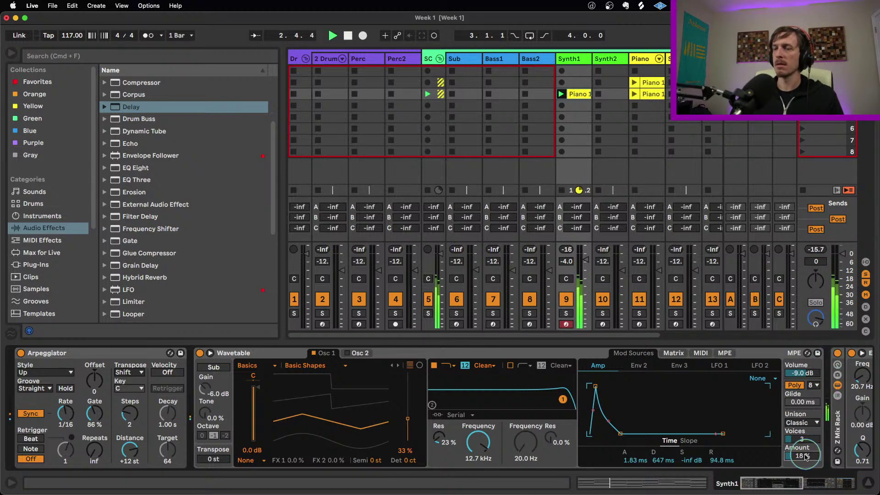
- Set oscillator 1's position to 32 % and Wavetable's transpose to -12 st
{"action": "mouse_move", "coordinate": [407, 419]}
{"action": "left_mouse_down"}
{"action": "mouse_move", "coordinate": [404, 438]}
{"action": "mouse_move", "coordinate": [408, 419]}
{"action": "left_mouse_up"}
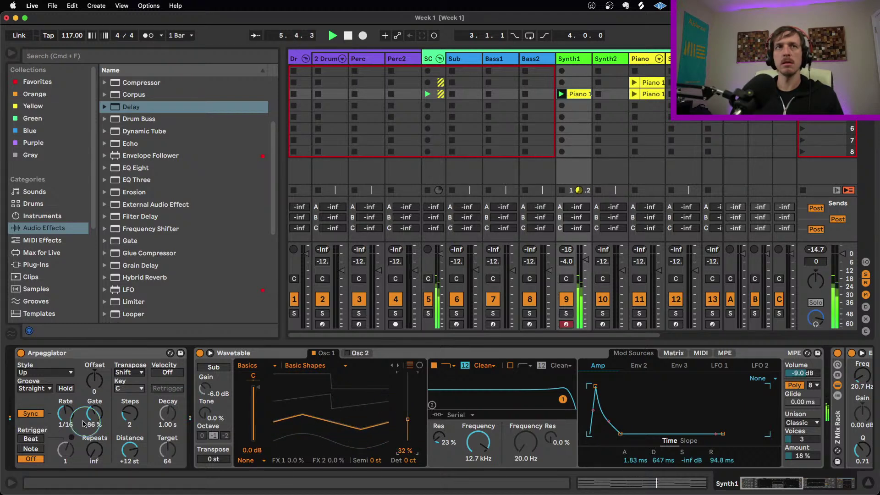
{"action": "left_click", "coordinate": [224, 459]}
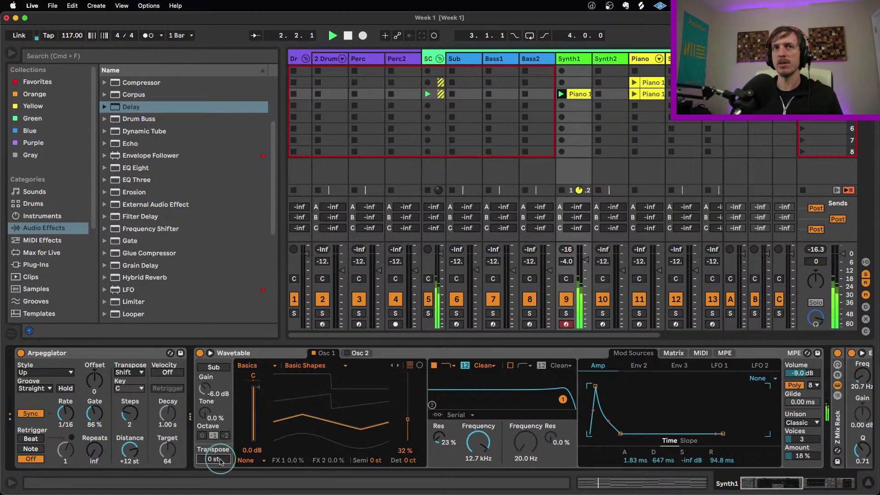
{"action": "type", "text": "-12"}
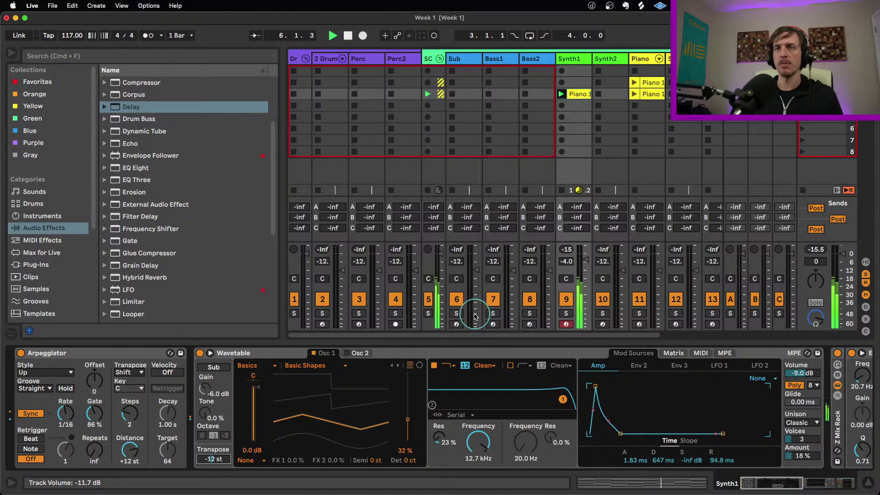
- Turn on Ping Pong in the Delay on Synth1 and move the Delay ahead of the Z Mix Rack
{"action": "left_click_drag", "start_coordinate": [785, 484], "coordinate": [834, 484]}
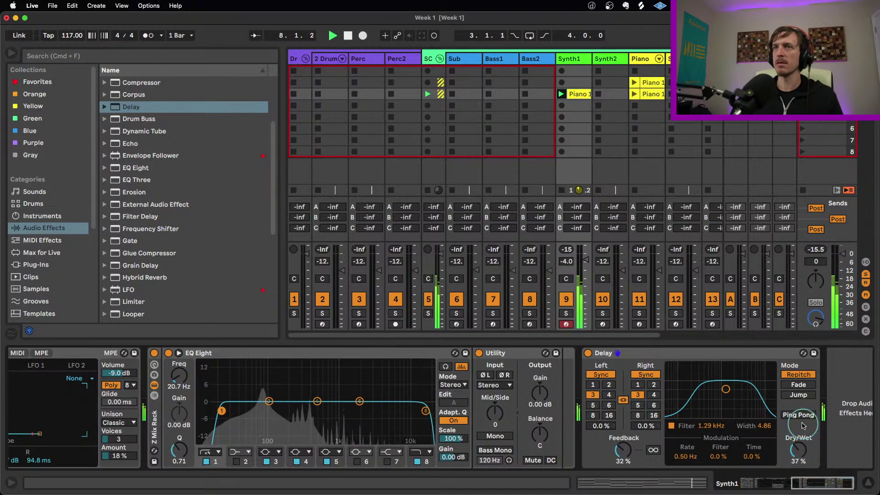
{"action": "left_click", "coordinate": [720, 356]}
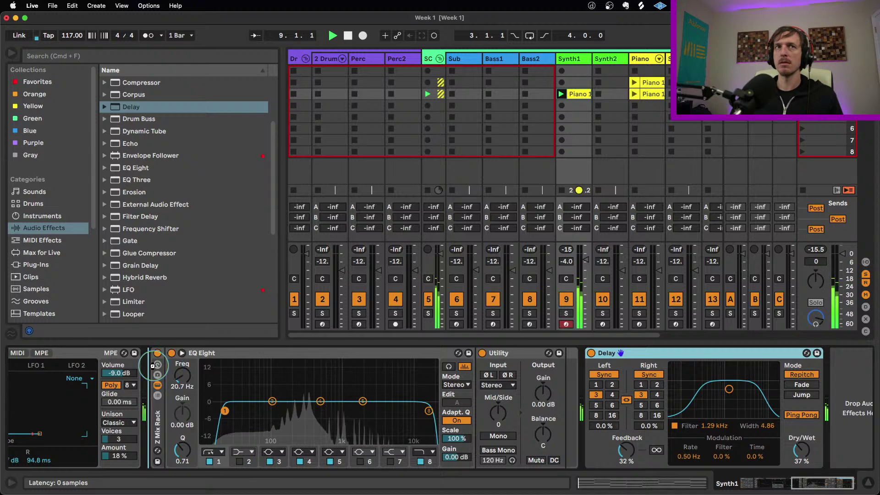
{"action": "left_click_drag", "start_coordinate": [152, 366], "coordinate": [153, 365]}
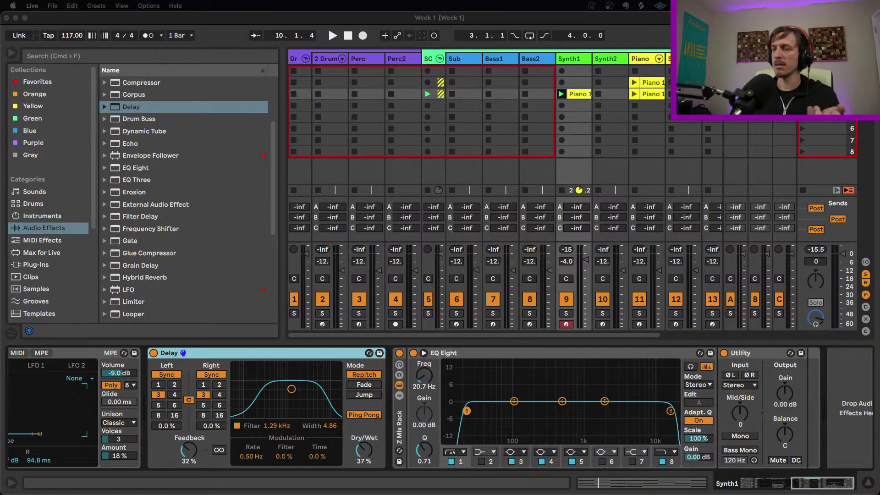
{"action": "left_click", "coordinate": [316, 347]}
- Play back the Synth1 part to hear the ping-pong delay, stop playback, and return to the Arpeggiator in the device chain
{"action": "key", "text": "space"}
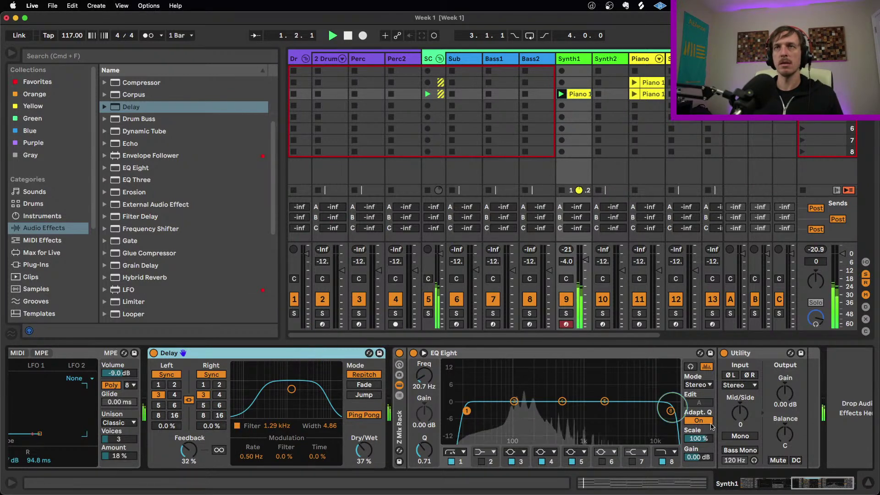
{"action": "scroll", "coordinate": [720, 436], "scroll_direction": "left", "scroll_amount": 8}
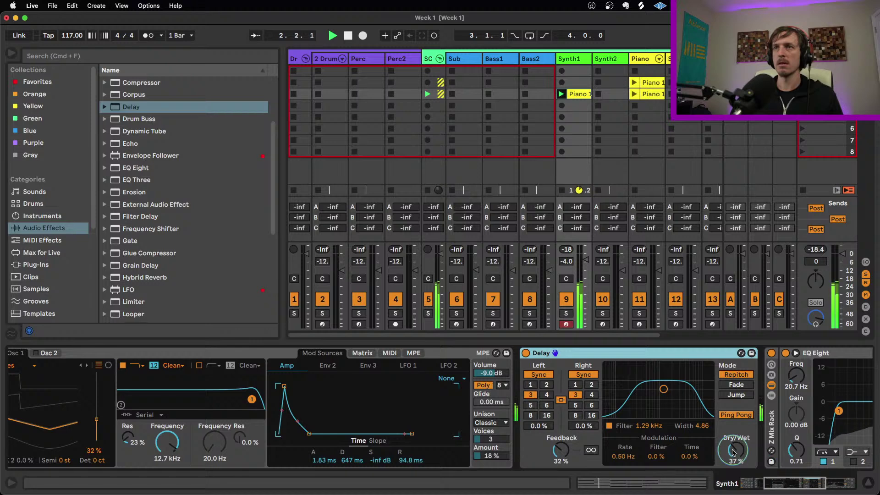
{"action": "left_click_drag", "start_coordinate": [814, 484], "coordinate": [790, 485]}
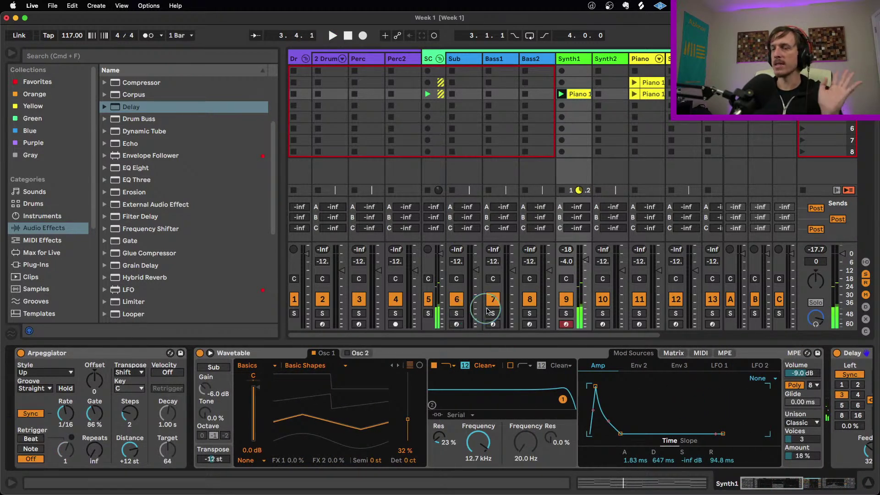
{"action": "left_click", "coordinate": [123, 358]}
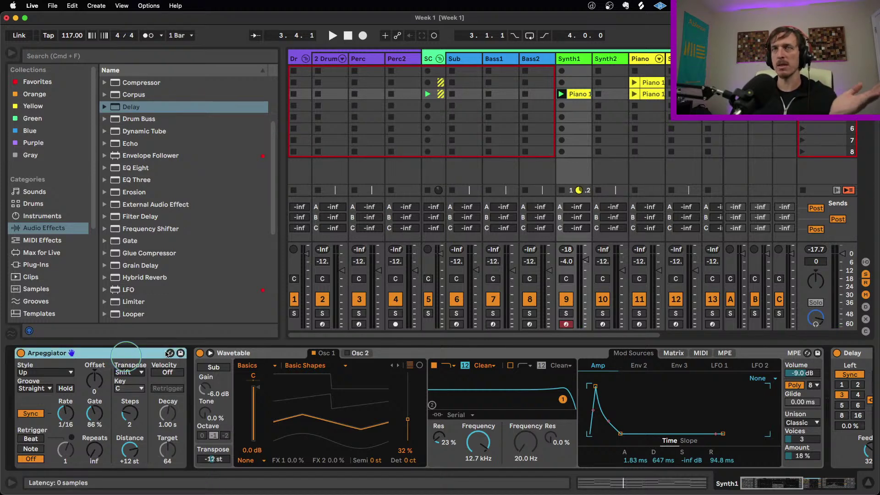
- In Synth1's Piano 1 clip, select the middle note of all eight chords and transpose these notes up one octave
{"action": "left_click", "coordinate": [578, 94]}
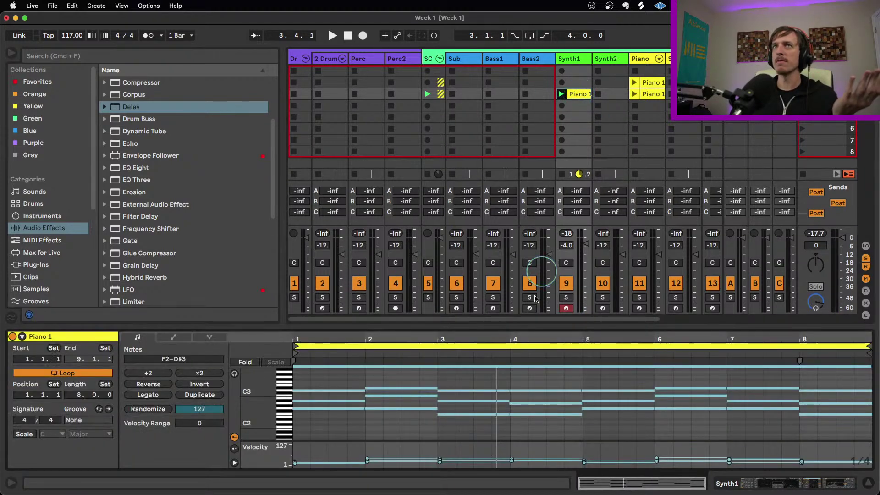
{"action": "left_click", "coordinate": [377, 401]}
{"action": "key", "text": "super+a"}
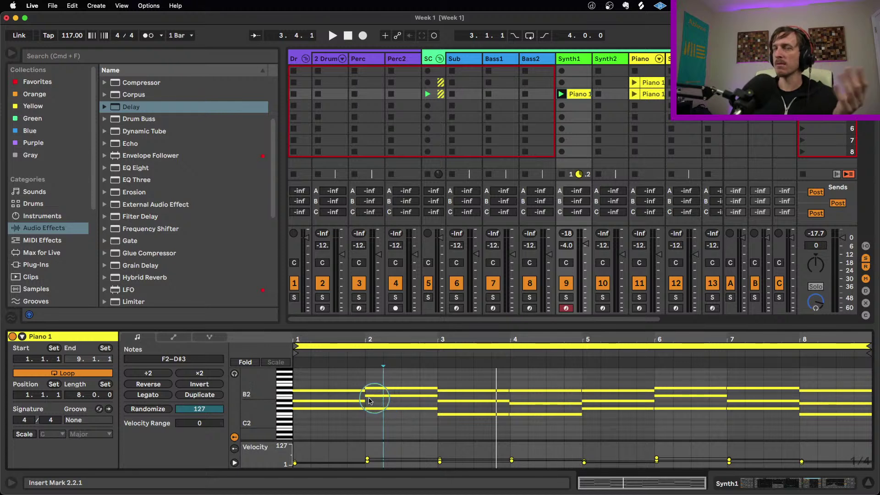
{"action": "left_click", "coordinate": [380, 397]}
{"action": "left_click", "coordinate": [380, 397], "text": "shift"}
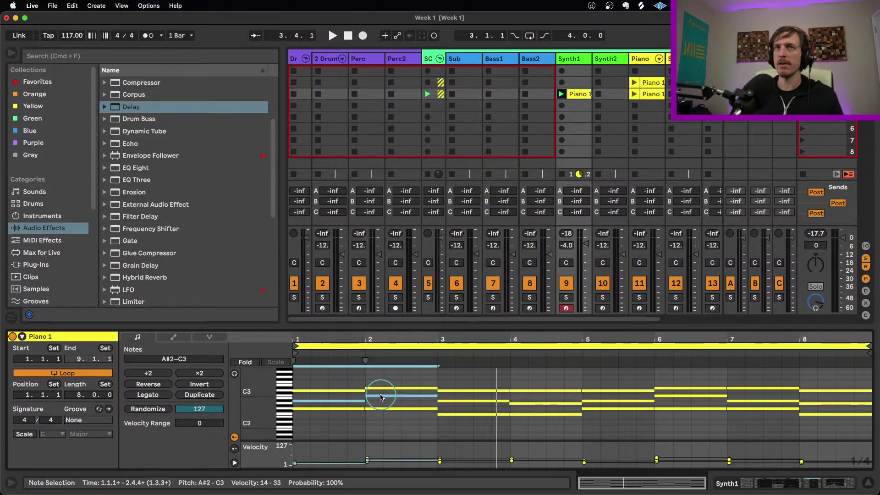
{"action": "left_click", "coordinate": [477, 400], "text": "shift"}
{"action": "left_click", "coordinate": [534, 404], "text": "shift"}
{"action": "left_click", "coordinate": [631, 399], "text": "shift"}
{"action": "left_click", "coordinate": [686, 395], "text": "shift"}
{"action": "left_click", "coordinate": [752, 401], "text": "shift"}
{"action": "left_click", "coordinate": [811, 405], "text": "shift"}
{"action": "left_click", "coordinate": [811, 404], "text": "shift"}
{"action": "key", "text": "shift+Up"}
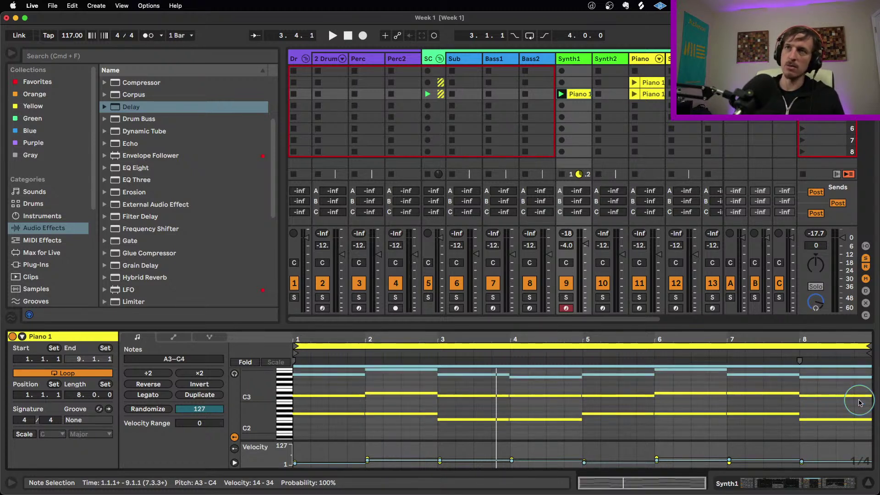
- Play the Synth1 clip and try other Arpeggiator step counts, ending back at 2 steps
{"action": "left_click", "coordinate": [562, 95]}
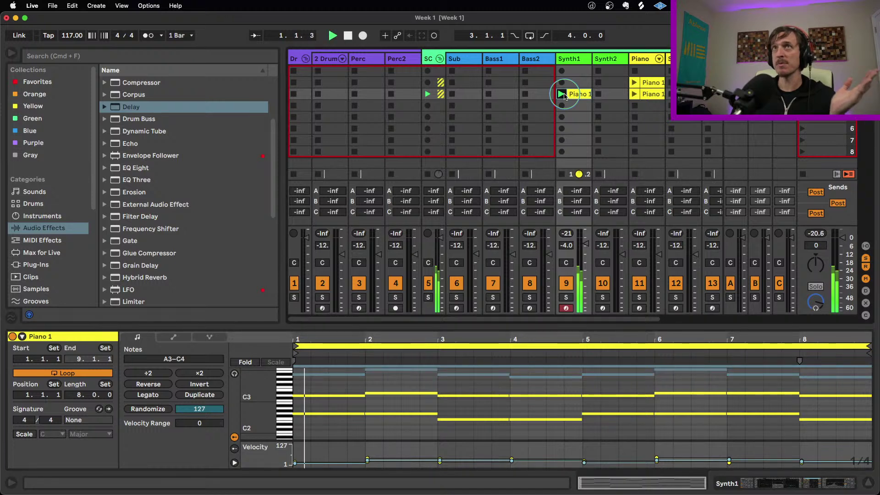
{"action": "left_click", "coordinate": [577, 64]}
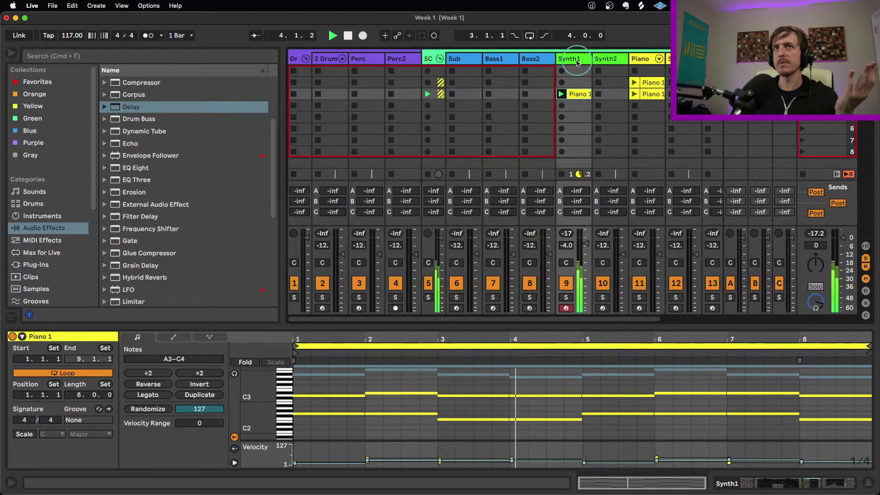
{"action": "left_click", "coordinate": [135, 418]}
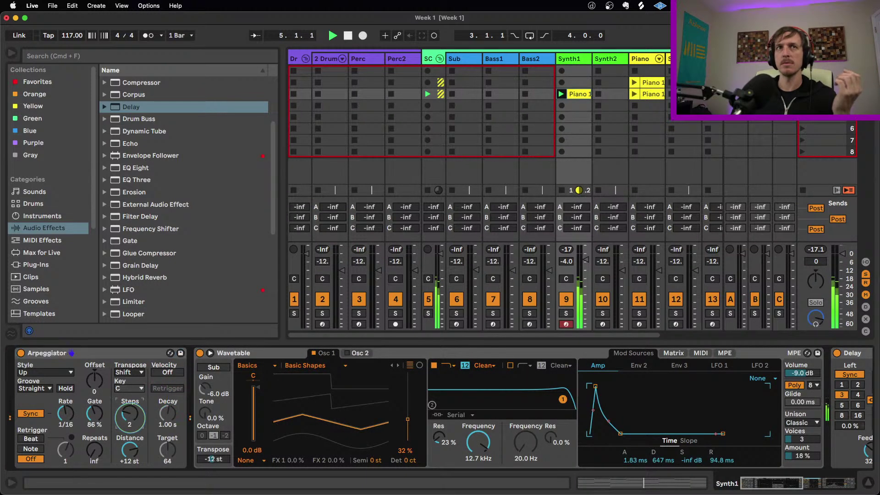
{"action": "left_click_drag", "start_coordinate": [137, 417], "coordinate": [154, 412]}
{"action": "left_click", "coordinate": [130, 413]}
{"action": "left_click_drag", "start_coordinate": [131, 413], "coordinate": [131, 420]}
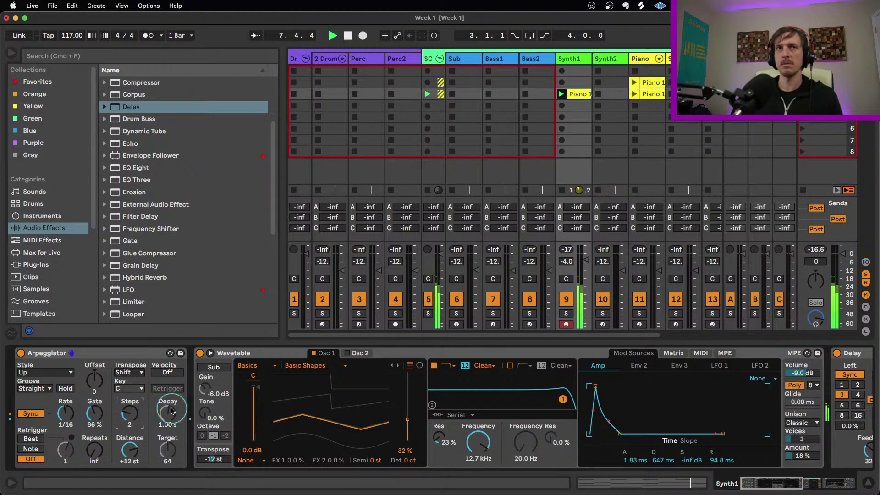
- Shorten the decay of Wavetable's amp envelope to 420 ms
{"action": "left_click", "coordinate": [620, 434]}
{"action": "mouse_move", "coordinate": [620, 434]}
{"action": "left_mouse_down"}
{"action": "mouse_move", "coordinate": [628, 434]}
{"action": "mouse_move", "coordinate": [616, 433]}
{"action": "left_mouse_up"}
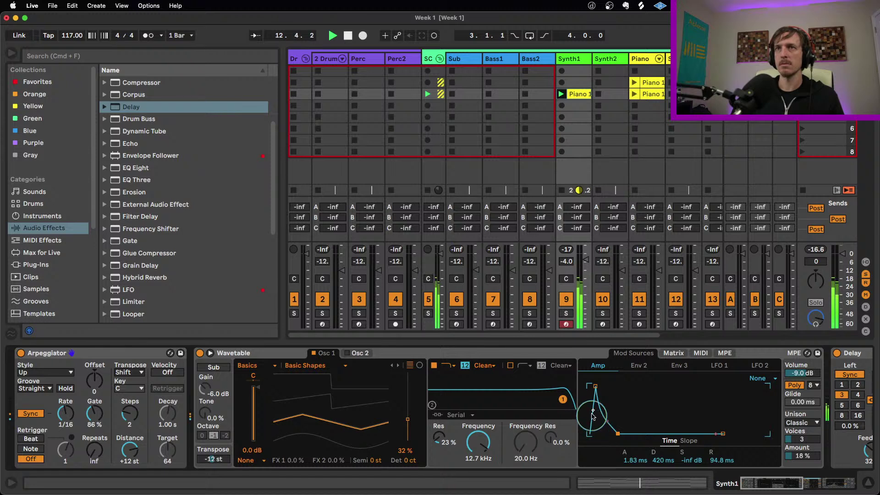
- Lower Wavetable's filter 1 frequency to 349 Hz and modulate it with Env 2 by an amount of 39
{"action": "left_click", "coordinate": [674, 355]}
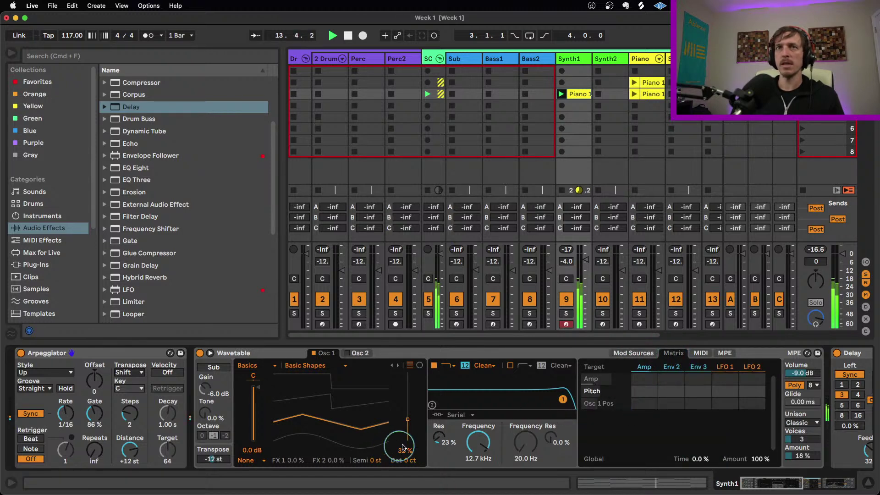
{"action": "left_click_drag", "start_coordinate": [476, 443], "coordinate": [475, 464]}
{"action": "left_click_drag", "start_coordinate": [672, 418], "coordinate": [674, 415]}
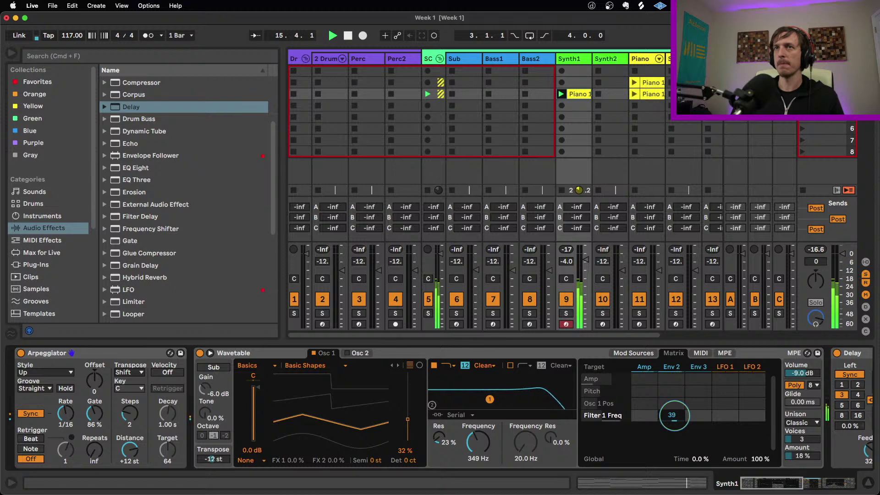
- Set the decay of Env 2 to 790 ms and filter 1's frequency to 238 Hz
{"action": "left_click", "coordinate": [633, 353]}
{"action": "left_click", "coordinate": [638, 365]}
{"action": "left_click_drag", "start_coordinate": [618, 432], "coordinate": [614, 433]}
{"action": "left_click_drag", "start_coordinate": [476, 442], "coordinate": [476, 446]}
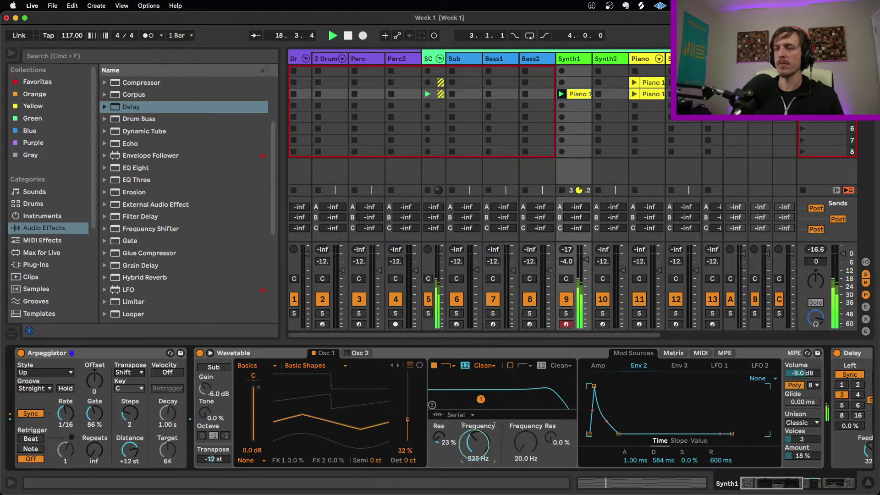
{"action": "left_click_drag", "start_coordinate": [619, 433], "coordinate": [623, 434]}
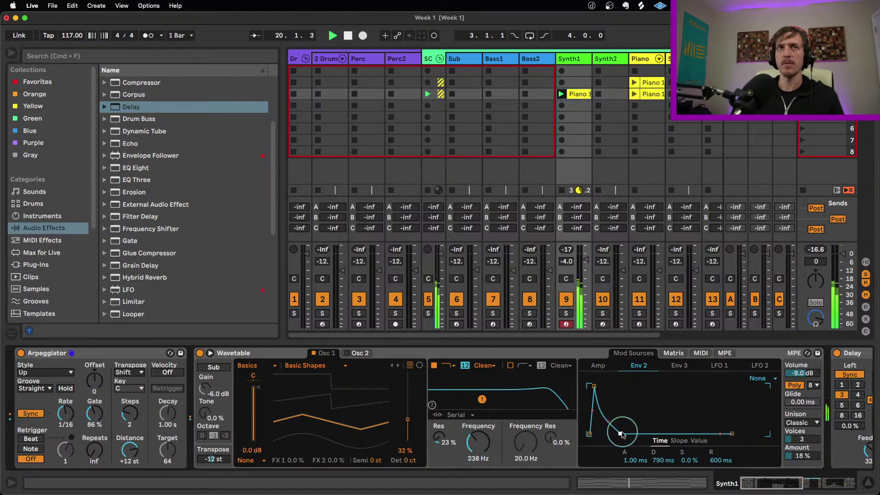
- Change the Arpeggiator style to DownUp and set Wavetable's transpose to 0 st
{"action": "left_click", "coordinate": [69, 372]}
{"action": "left_click", "coordinate": [53, 225]}
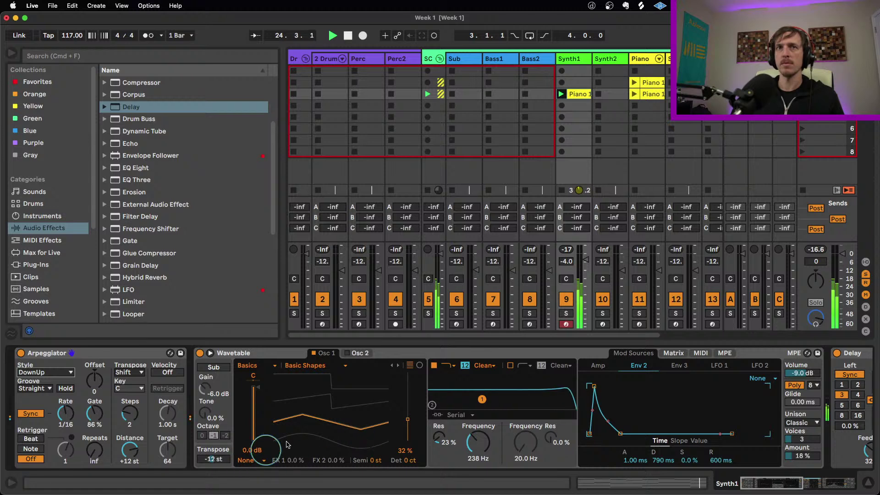
{"action": "left_click_drag", "start_coordinate": [213, 458], "coordinate": [215, 436]}
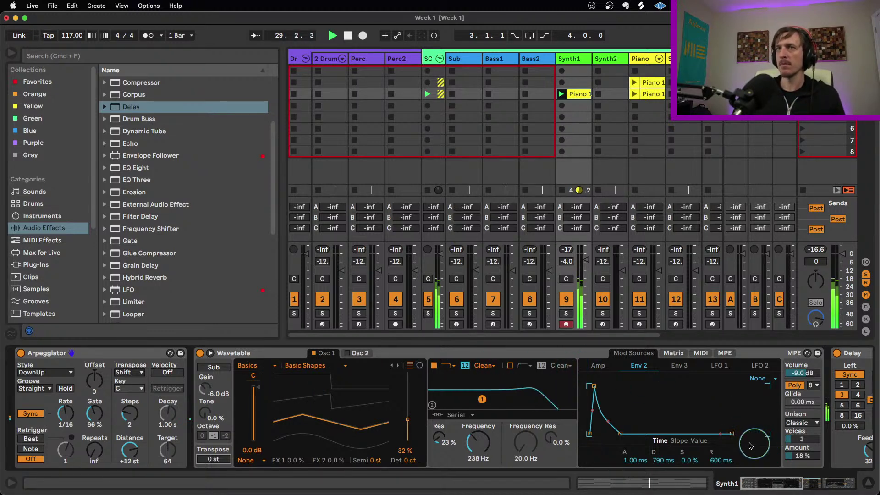
- Try oscillator 1's position at 0 %, set it to 36 %, and stop playback
{"action": "left_click_drag", "start_coordinate": [407, 419], "coordinate": [407, 441]}
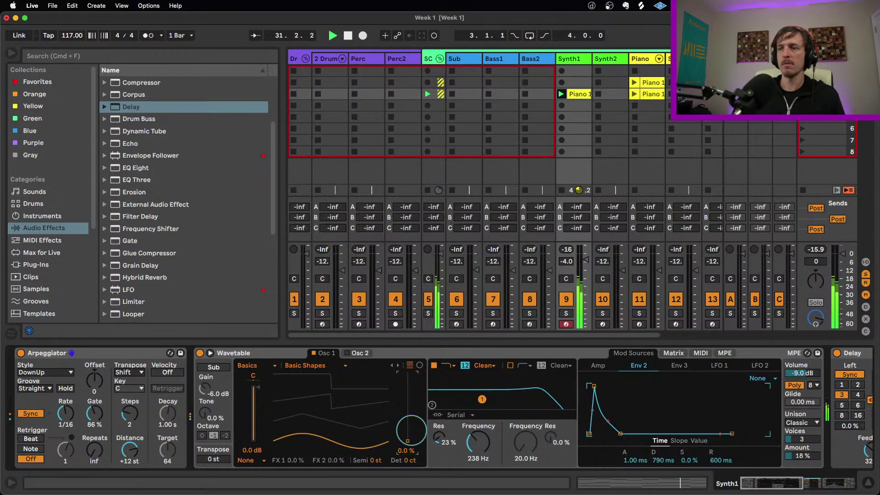
{"action": "left_click_drag", "start_coordinate": [408, 441], "coordinate": [408, 417]}
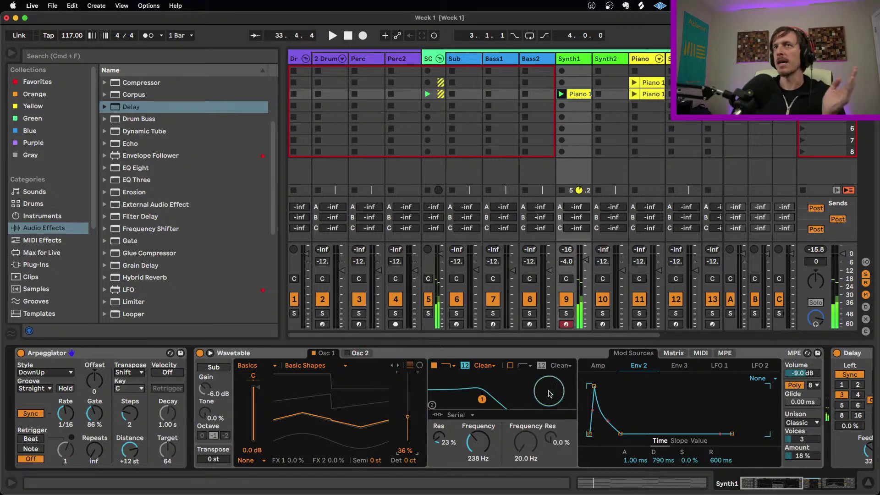
{"action": "mouse_move", "coordinate": [765, 484]}
{"action": "left_mouse_down"}
{"action": "mouse_move", "coordinate": [800, 484]}
{"action": "mouse_move", "coordinate": [760, 484]}
{"action": "left_mouse_up"}
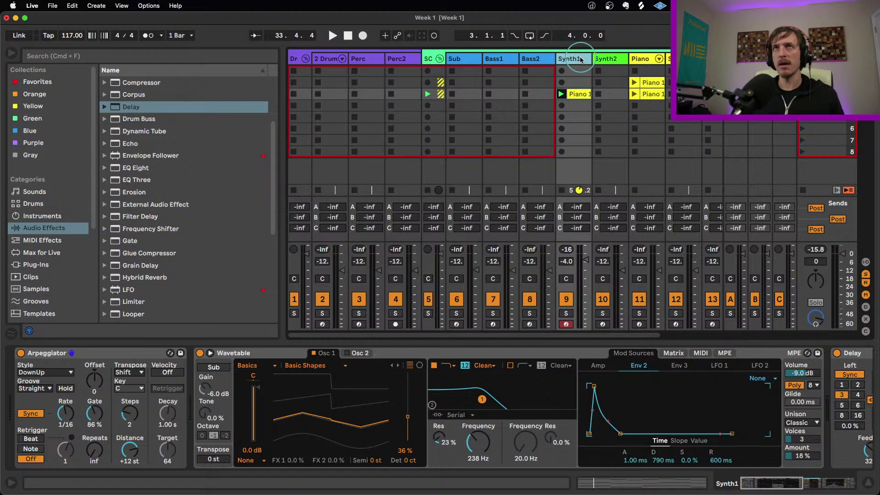
- Duplicate the Synth1 track, open the copy's Piano 1 clip, and clear the note selection
{"action": "key", "text": "super+d"}
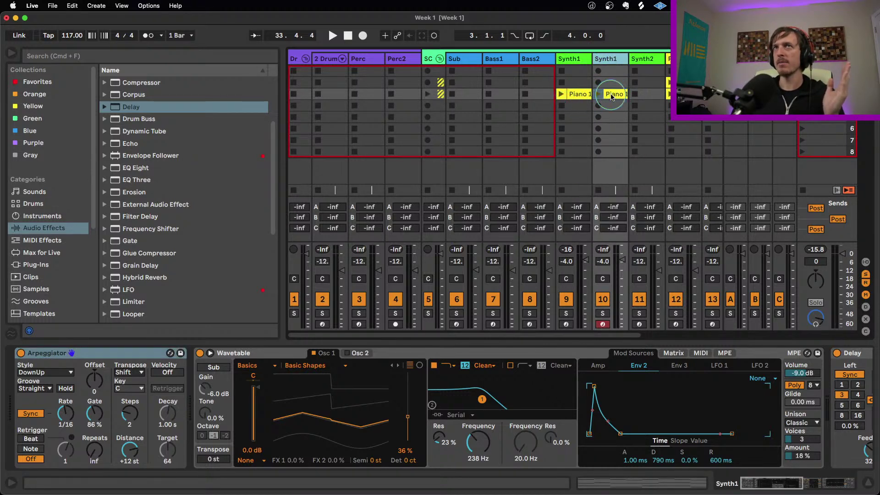
{"action": "double_click", "coordinate": [613, 94]}
{"action": "left_click", "coordinate": [513, 395]}
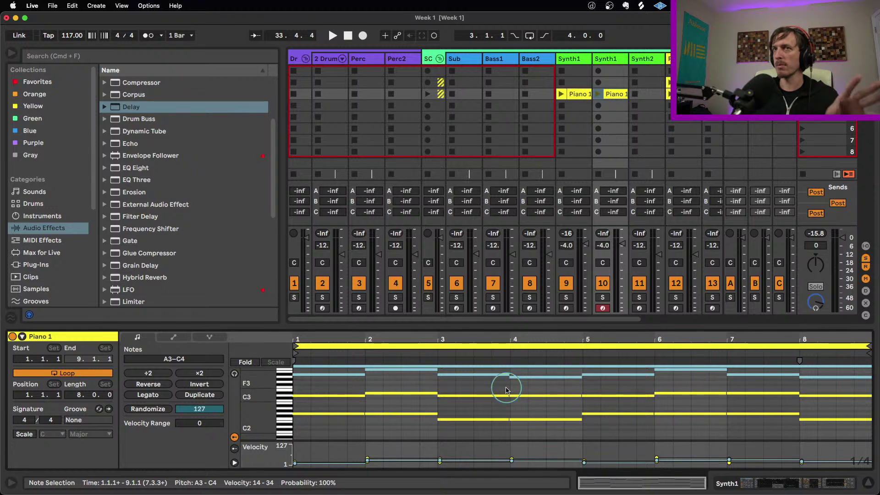
{"action": "left_click", "coordinate": [507, 390]}
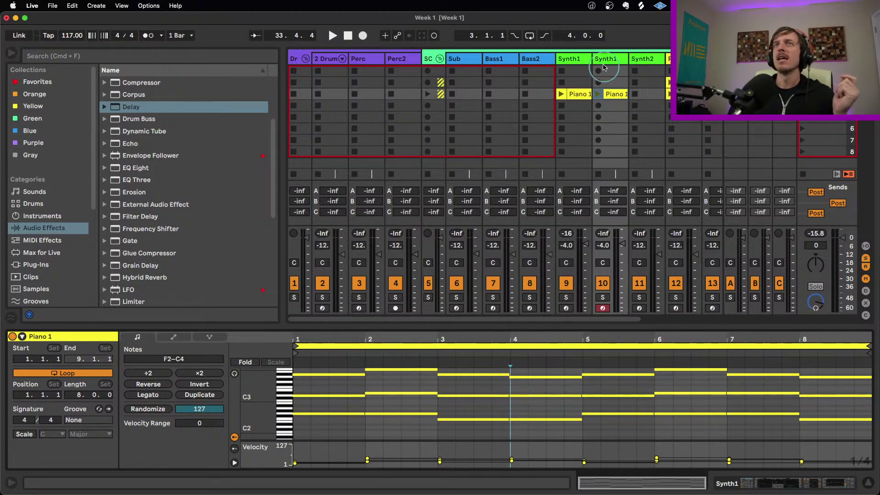
- Play the duplicated Synth1 clip briefly and show the duplicated track's device chain
{"action": "left_click", "coordinate": [599, 94]}
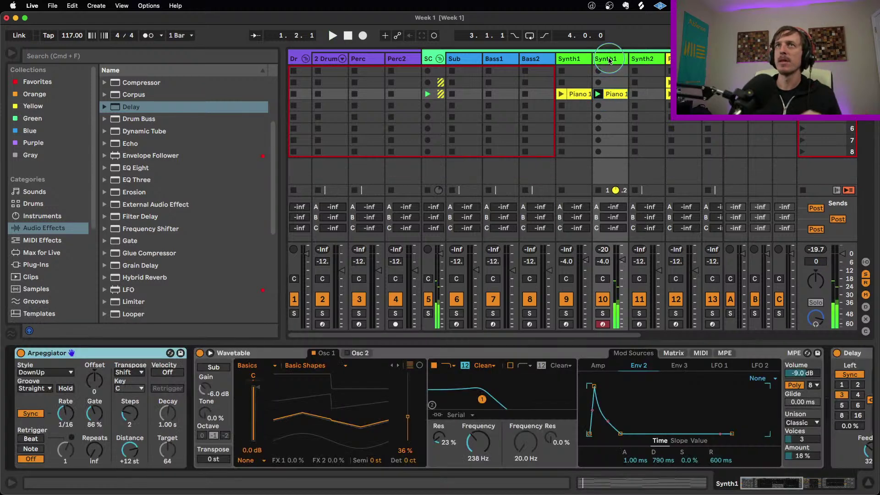
{"action": "left_click", "coordinate": [607, 60]}
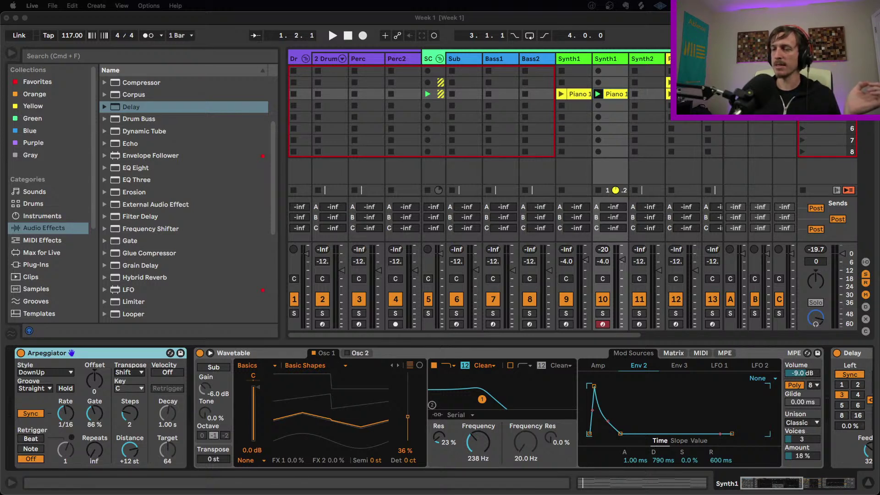
{"action": "key", "text": "super+Tab"}
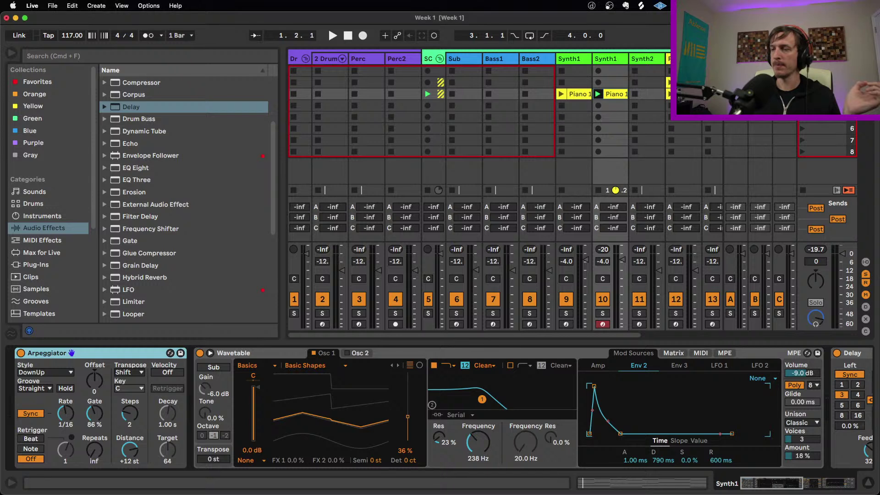
{"action": "key", "text": "super+Tab"}
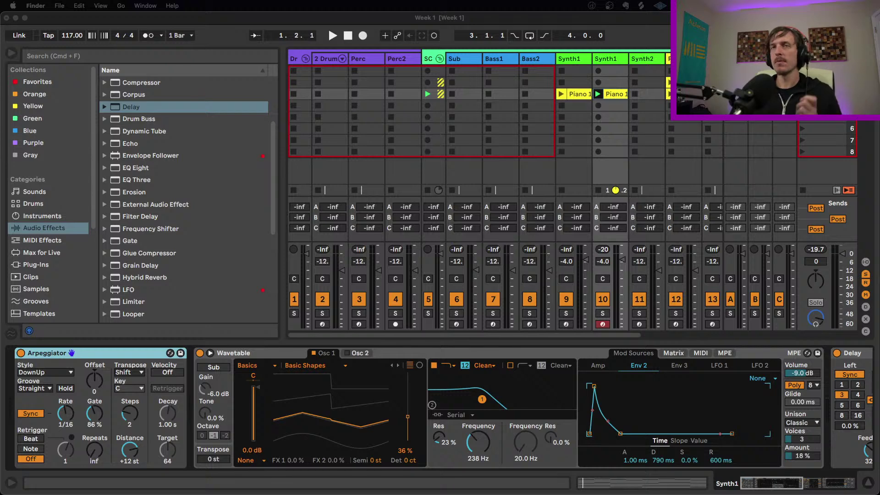
- View the notes of the duplicated track's Piano 1 clip and return to its device chain
{"action": "left_click", "coordinate": [612, 95]}
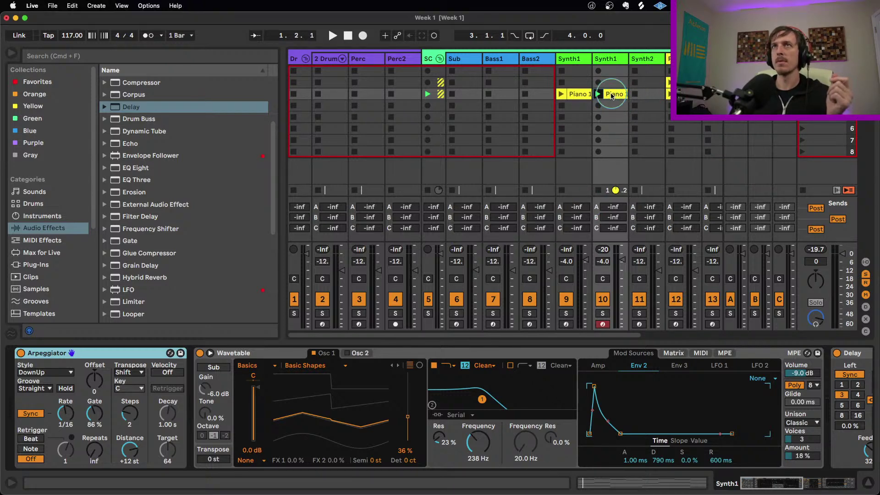
{"action": "left_click", "coordinate": [612, 95]}
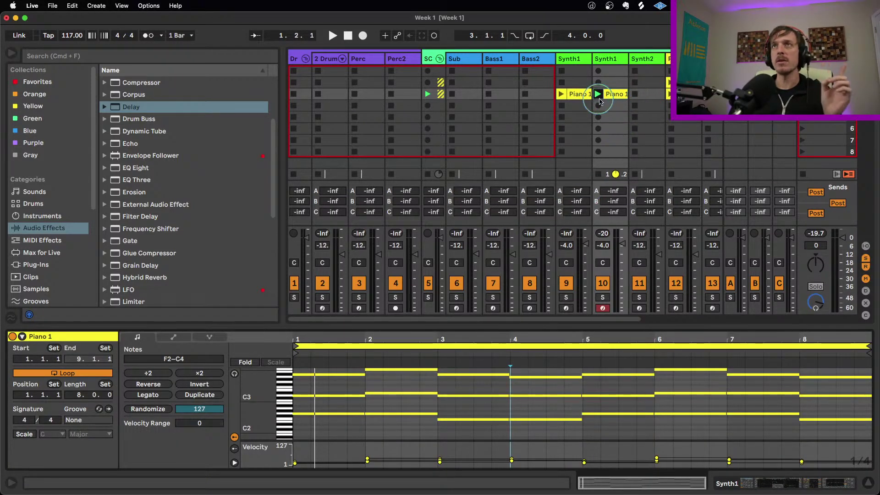
{"action": "left_click", "coordinate": [605, 59]}
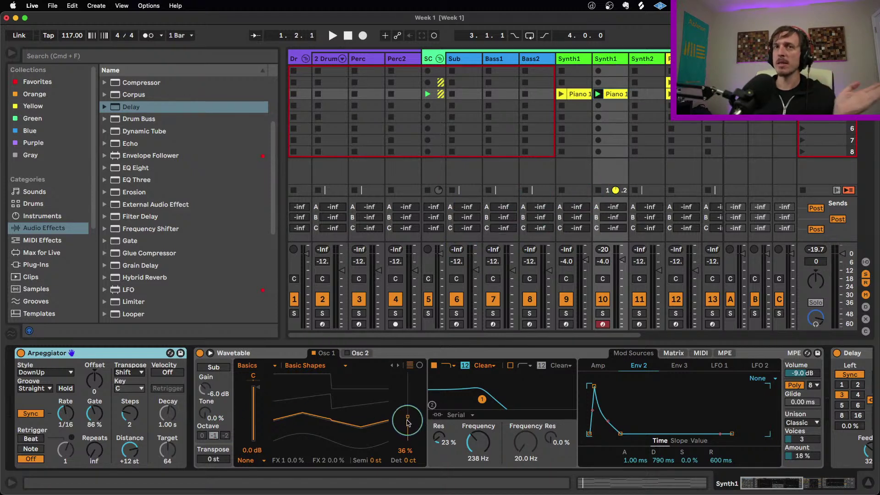
- Set oscillator 1's position to 0 % and Wetable's first filter frequency to 2.27 kHz on the duplicated Synth1 track
{"action": "left_click_drag", "start_coordinate": [407, 423], "coordinate": [408, 444]}
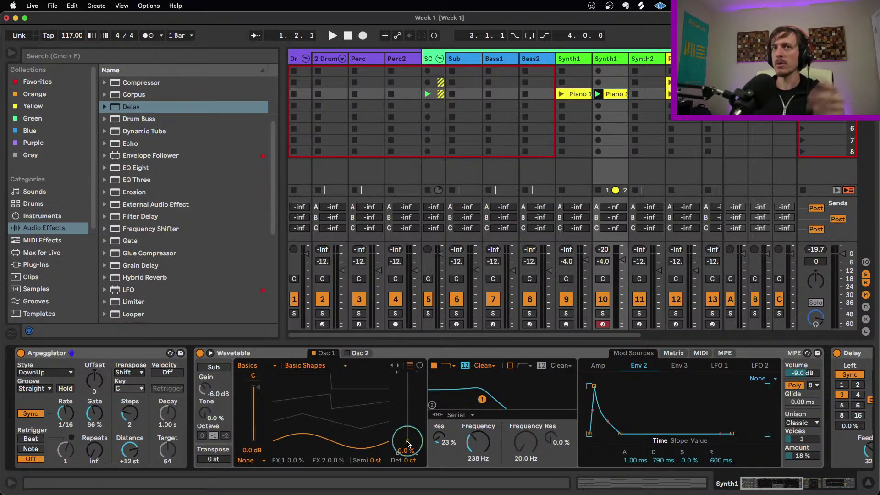
{"action": "key", "text": "space"}
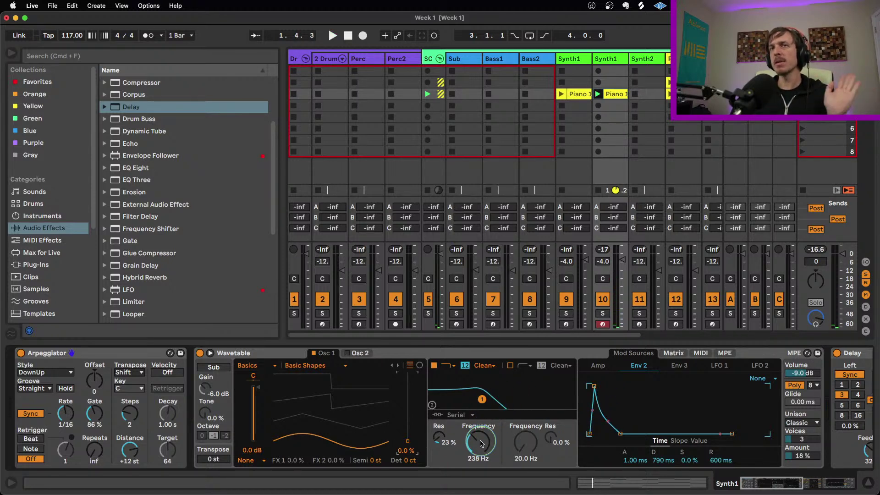
{"action": "left_click_drag", "start_coordinate": [478, 441], "coordinate": [478, 415]}
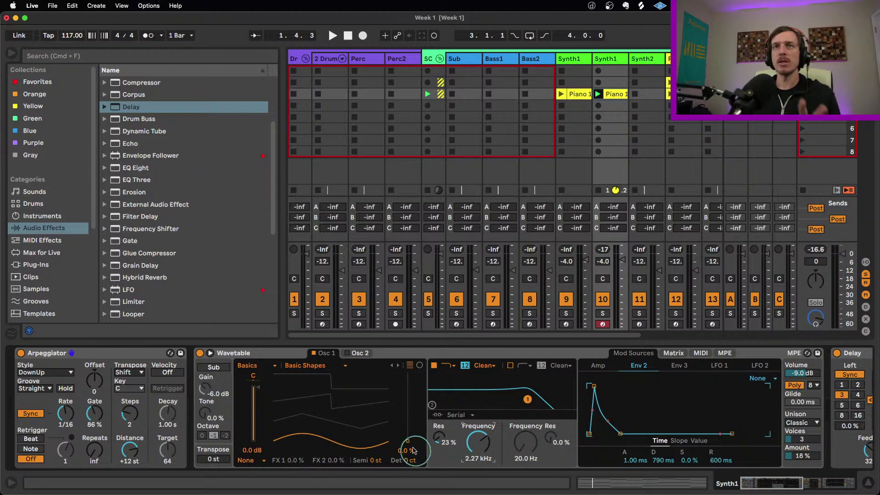
- Set the arpeggiator's style to Converge on the duplicated Synth1 track
{"action": "left_click", "coordinate": [42, 373]}
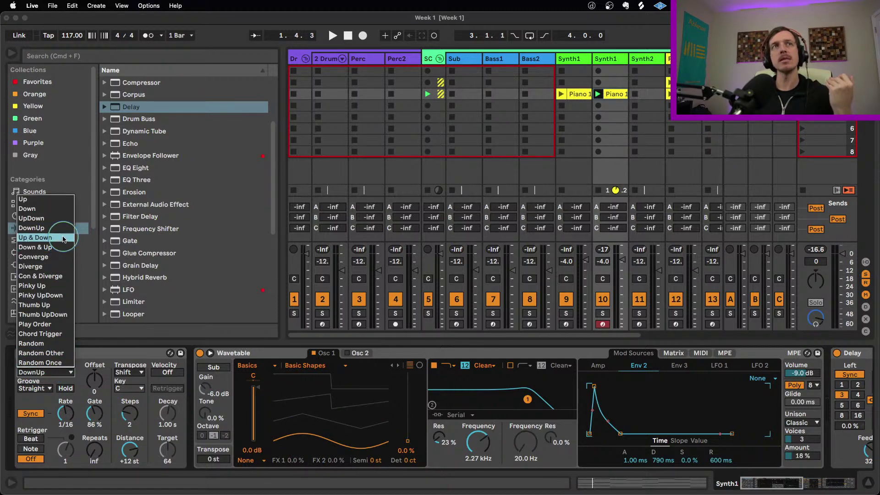
{"action": "left_click", "coordinate": [64, 256]}
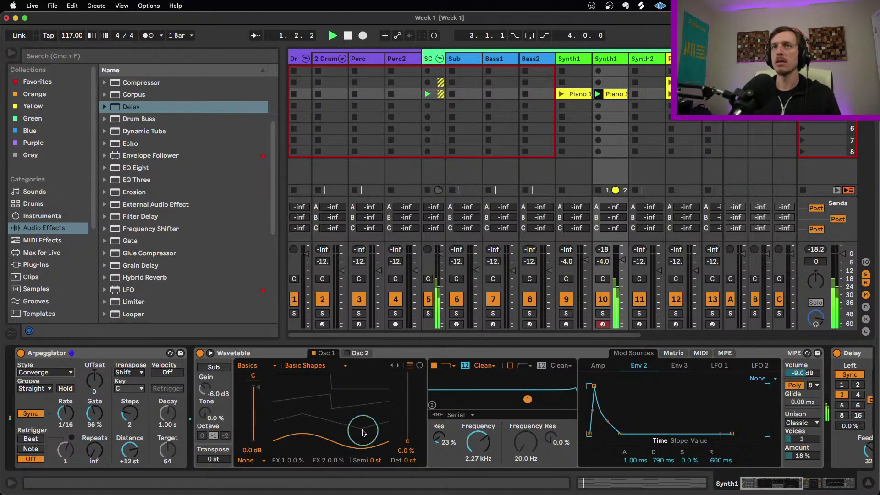
- Set both delay channels to 2 sixteenths and the delay filter to 1.25 kHz with a width of 3.74
{"action": "left_click_drag", "start_coordinate": [745, 483], "coordinate": [775, 482]}
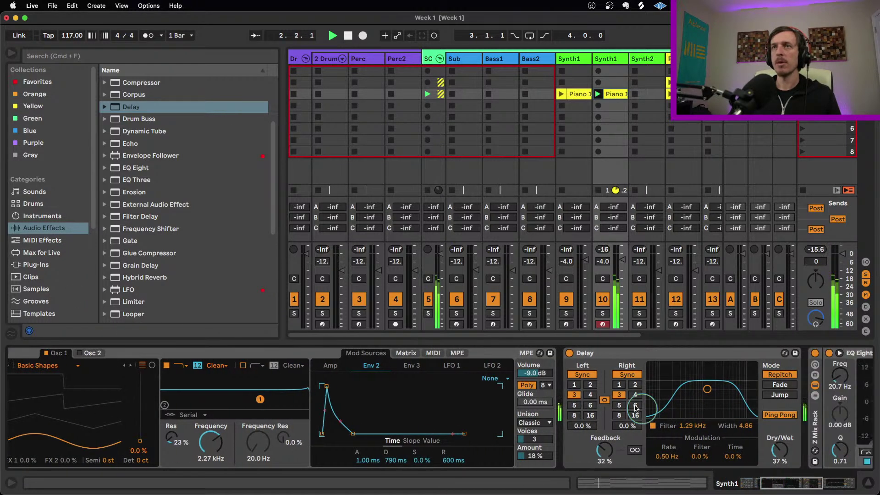
{"action": "left_click", "coordinate": [631, 387]}
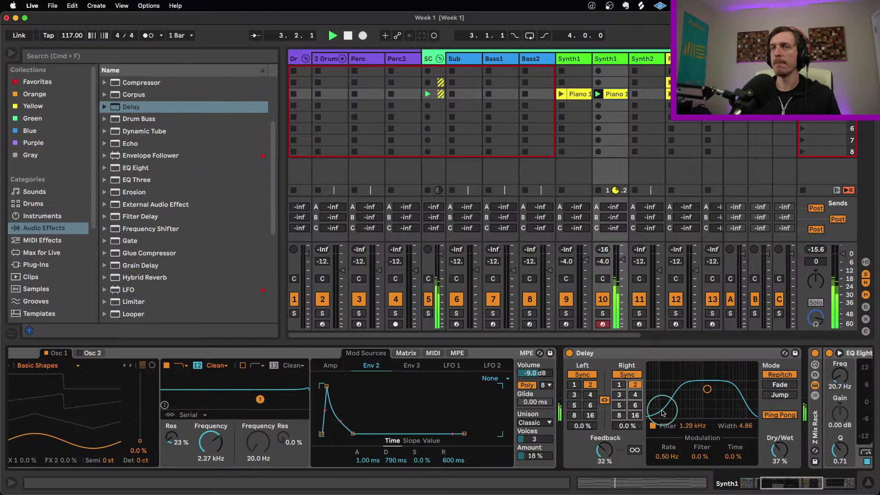
{"action": "left_click_drag", "start_coordinate": [667, 415], "coordinate": [654, 410]}
- Set the Wavetable unison amount to 38 % and lengthen the amp envelope's decay to 1.61 s
{"action": "left_click", "coordinate": [545, 456]}
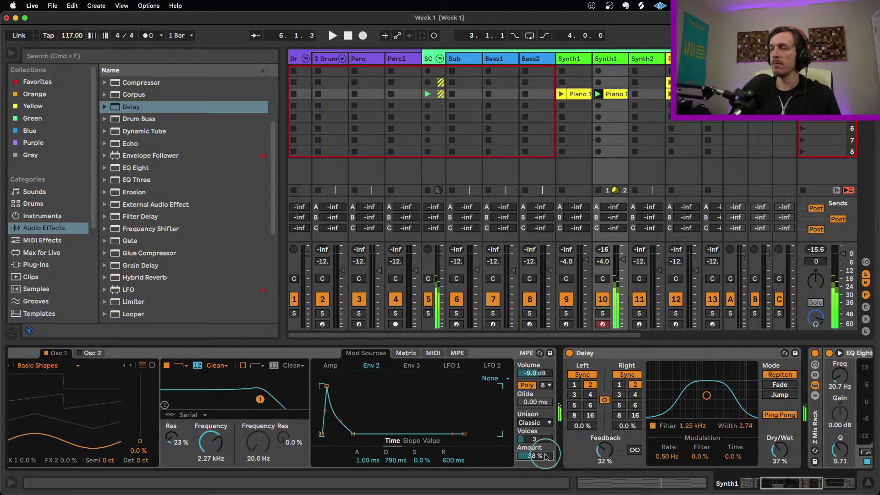
{"action": "left_click", "coordinate": [494, 395]}
{"action": "left_click", "coordinate": [531, 457]}
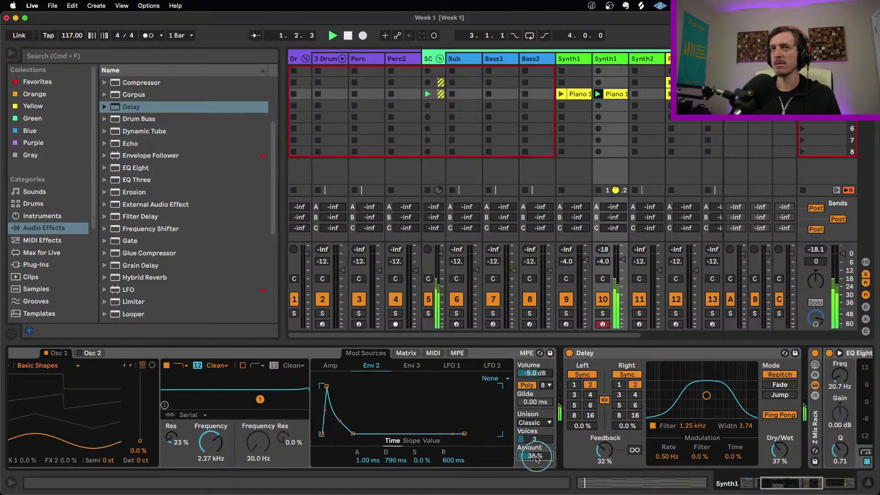
{"action": "left_click", "coordinate": [331, 367]}
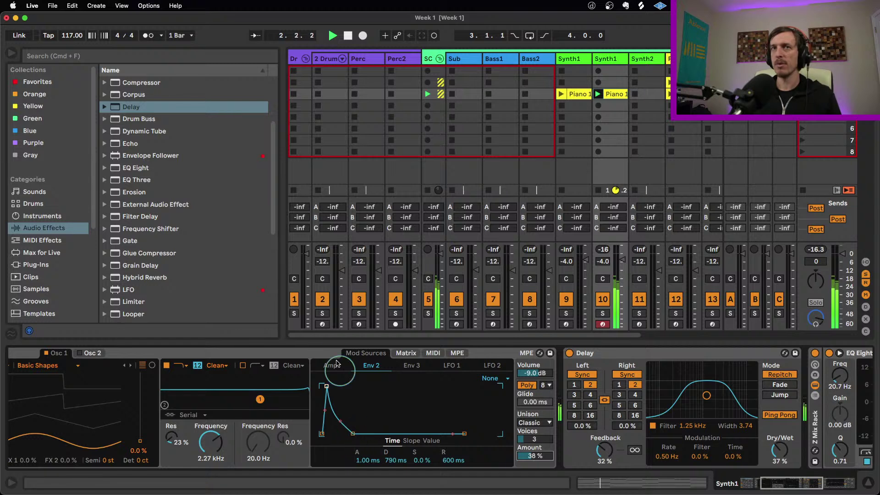
{"action": "left_click", "coordinate": [354, 433]}
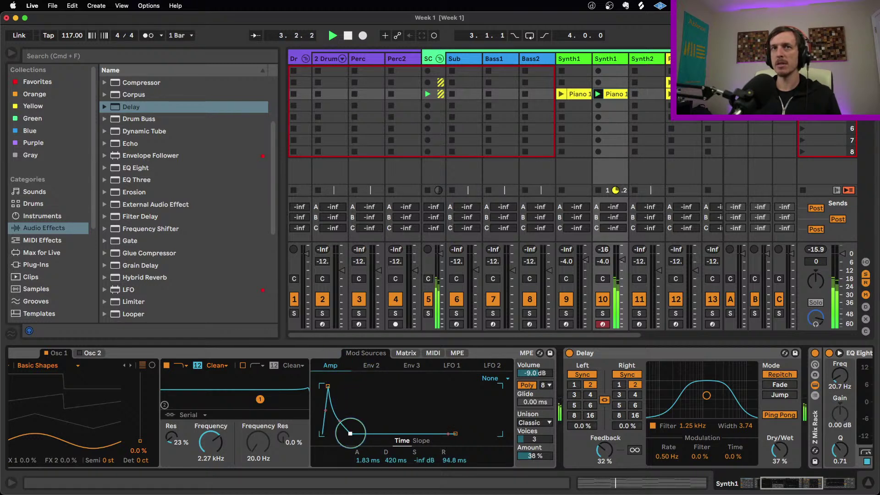
{"action": "left_click_drag", "start_coordinate": [355, 433], "coordinate": [359, 433]}
- Set the arpeggiator's gate to 53 % and shorten the amp envelope's decay to 525 ms
{"action": "left_click_drag", "start_coordinate": [788, 482], "coordinate": [768, 483]}
{"action": "left_click_drag", "start_coordinate": [96, 416], "coordinate": [97, 418]}
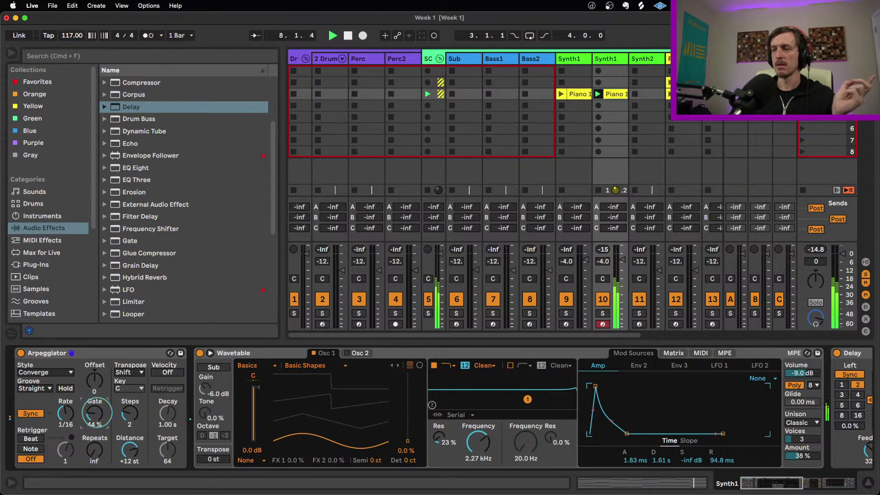
{"action": "left_click_drag", "start_coordinate": [95, 414], "coordinate": [95, 411]}
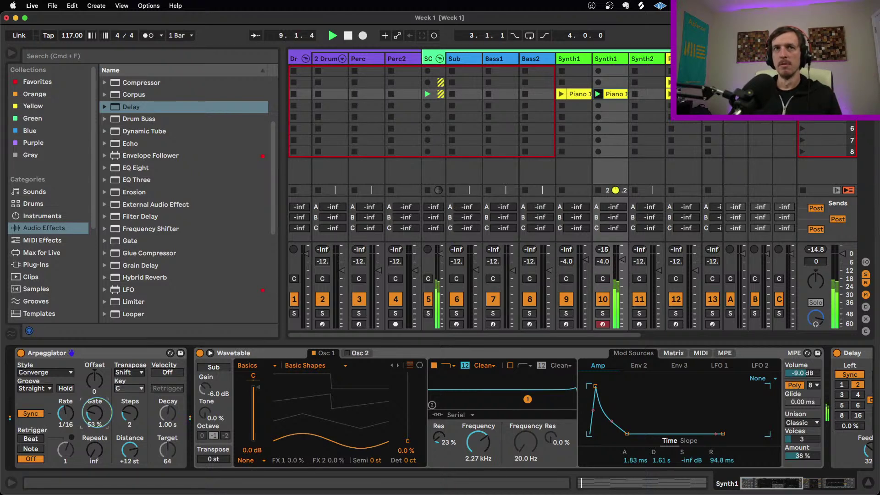
{"action": "mouse_move", "coordinate": [626, 434]}
{"action": "left_mouse_down"}
{"action": "mouse_move", "coordinate": [612, 433]}
{"action": "mouse_move", "coordinate": [619, 434]}
{"action": "left_mouse_up"}
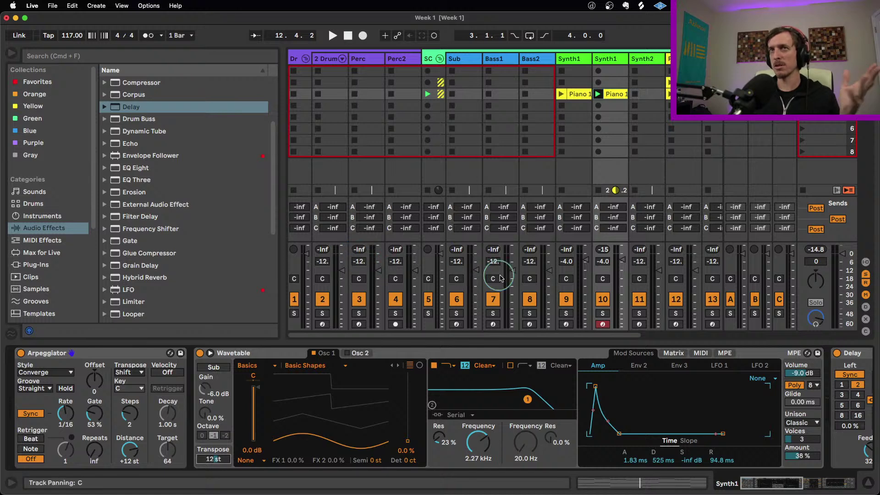
- Play the duplicated Synth1 clip and reset Wavetable's transpose to 0 st
{"action": "key", "text": "space"}
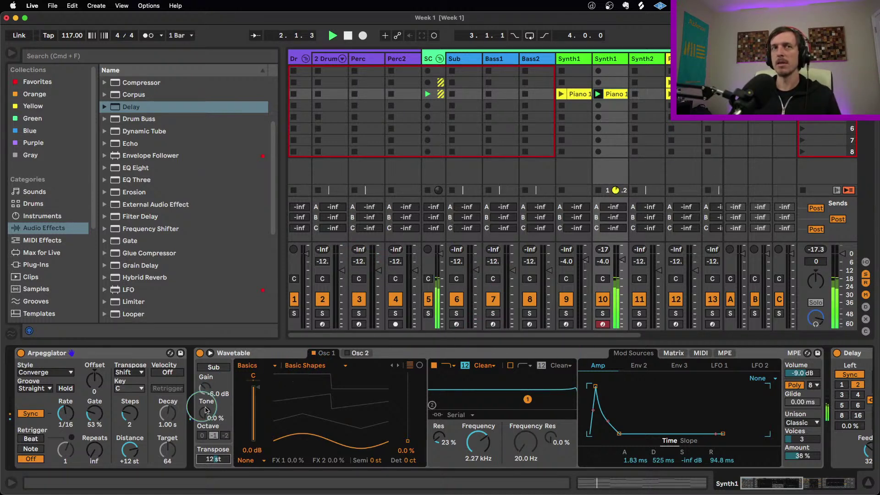
{"action": "left_click", "coordinate": [213, 458]}
{"action": "key", "text": "Delete"}
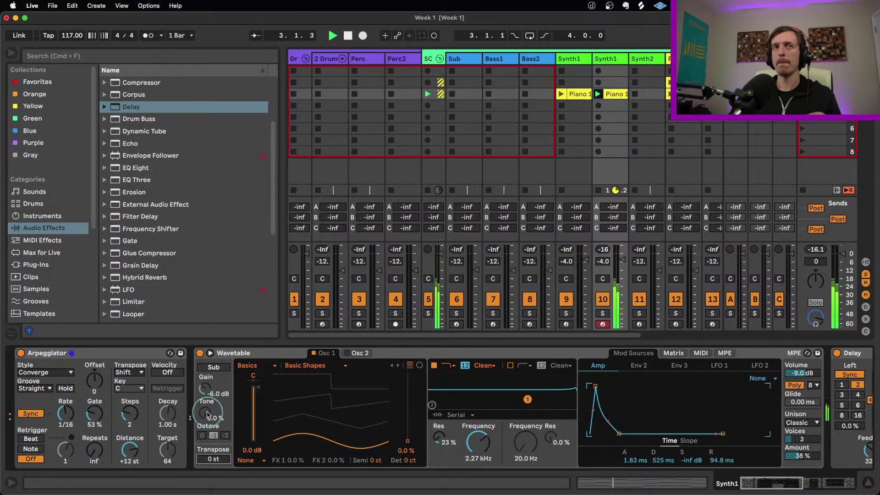
- Shorten all chords in the duplicated track's Piano 1 clip to about three eighth notes and repeat each one half a bar further on
{"action": "left_click", "coordinate": [621, 97]}
{"action": "left_click", "coordinate": [393, 388]}
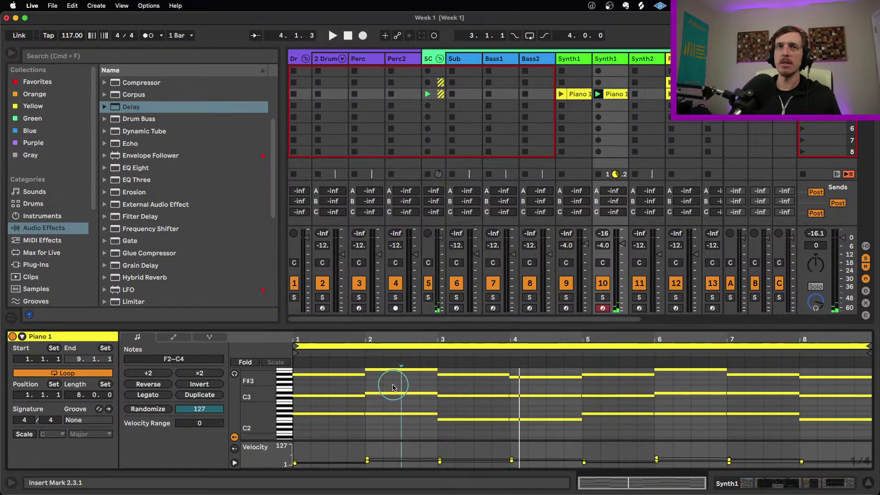
{"action": "key", "text": "super+a"}
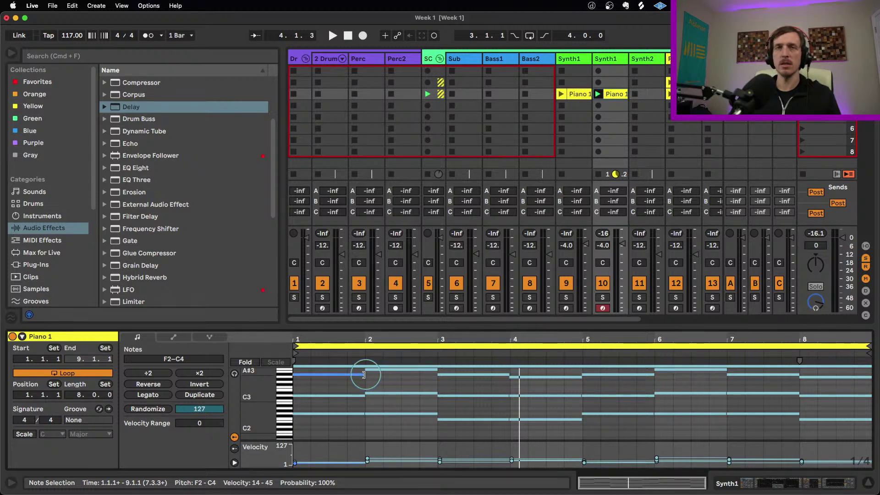
{"action": "left_click_drag", "start_coordinate": [364, 375], "coordinate": [345, 377]}
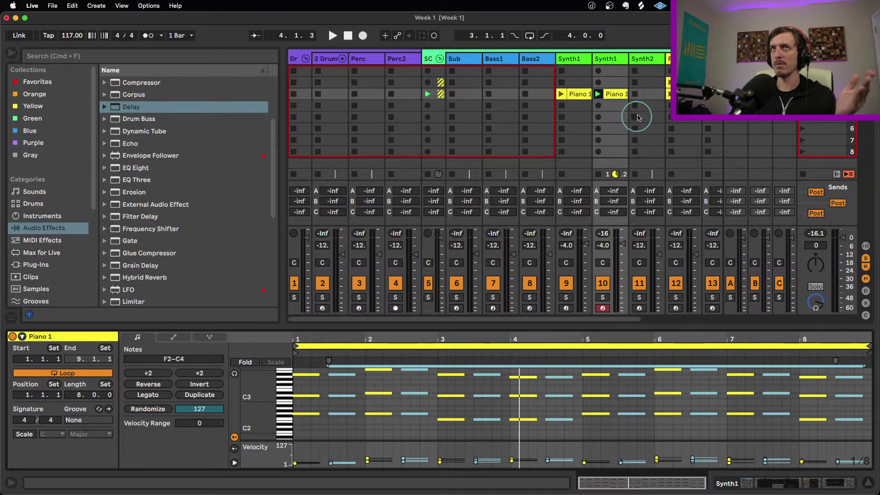
- Play the clip and set its track's delay to 1 sixteenth on both channels with 39 % feedback
{"action": "key", "text": "space"}
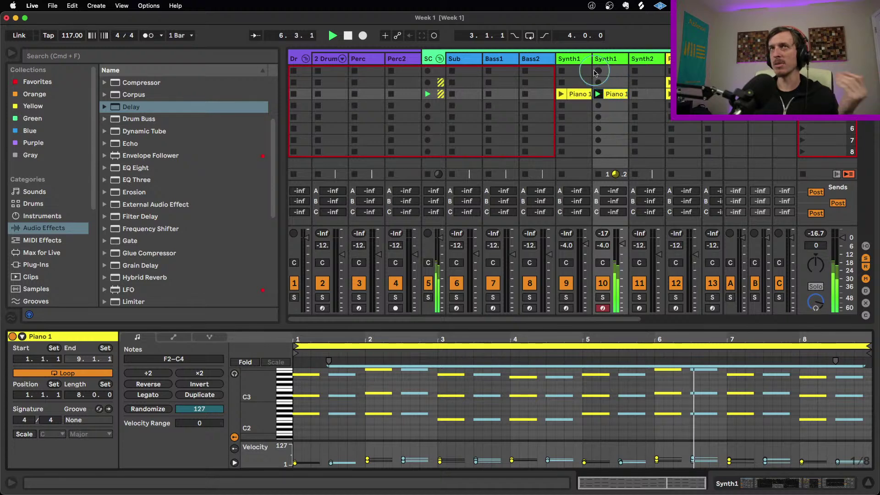
{"action": "key", "text": "shift+Tab"}
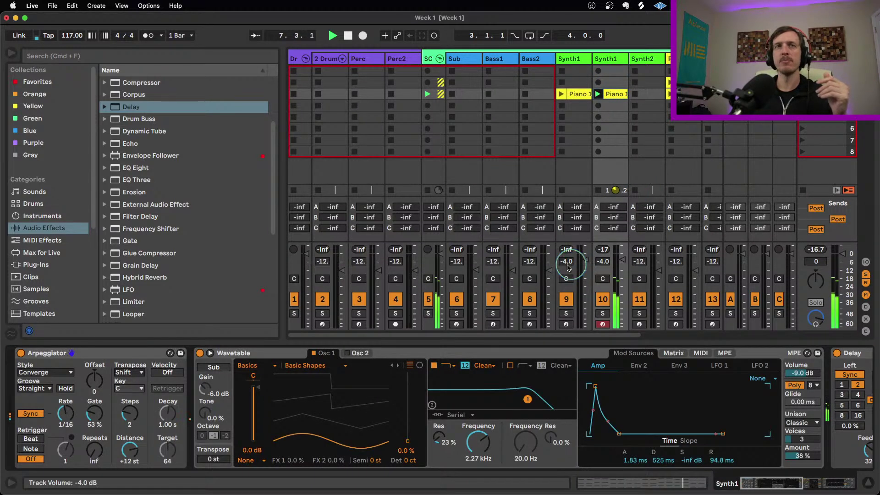
{"action": "scroll", "coordinate": [774, 467], "scroll_direction": "right", "scroll_amount": 5}
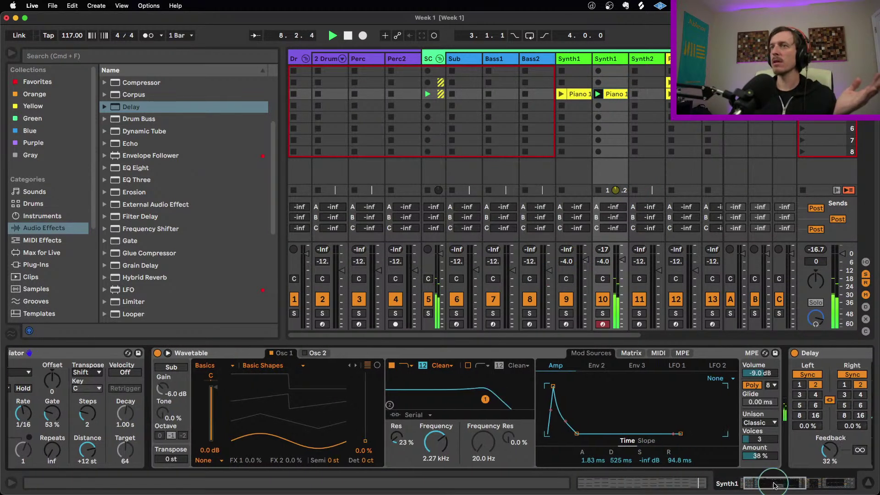
{"action": "left_click", "coordinate": [766, 385]}
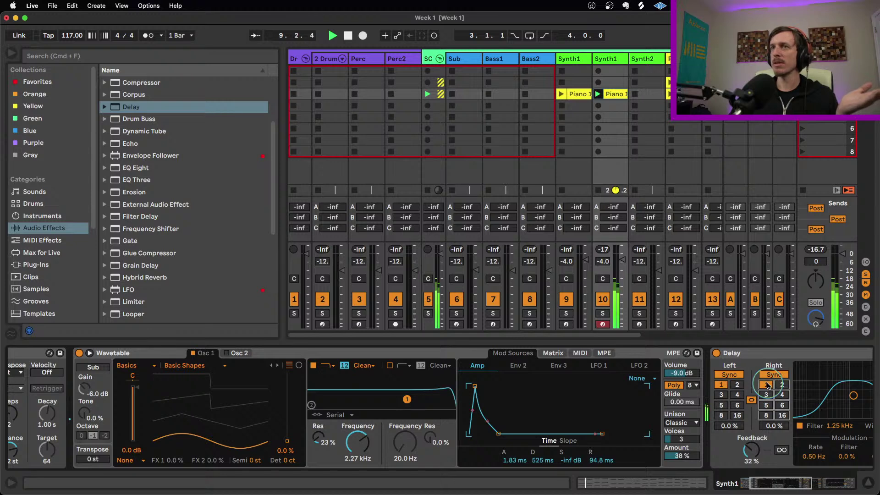
{"action": "left_click_drag", "start_coordinate": [751, 457], "coordinate": [751, 457]}
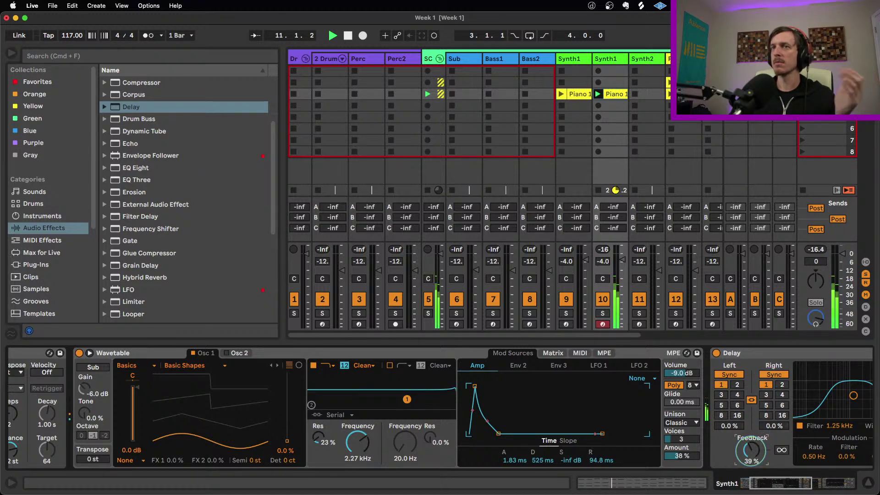
{"action": "left_click_drag", "start_coordinate": [751, 450], "coordinate": [751, 450]}
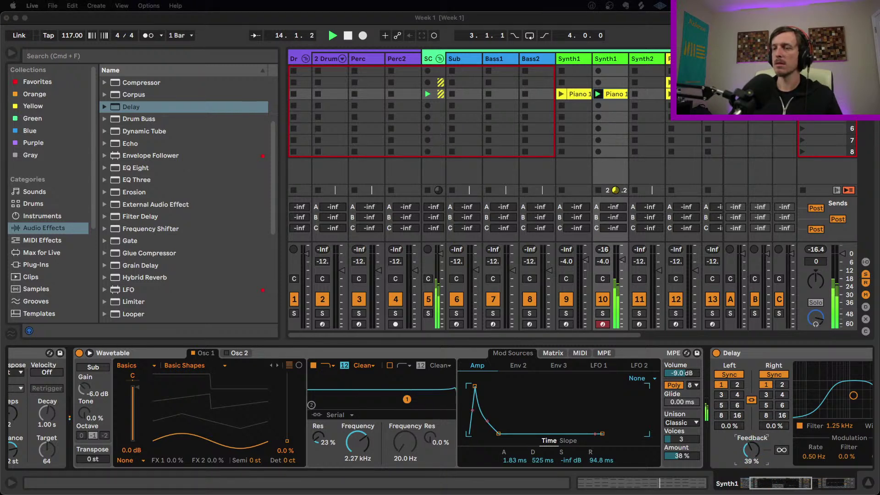
{"action": "left_click", "coordinate": [456, 335]}
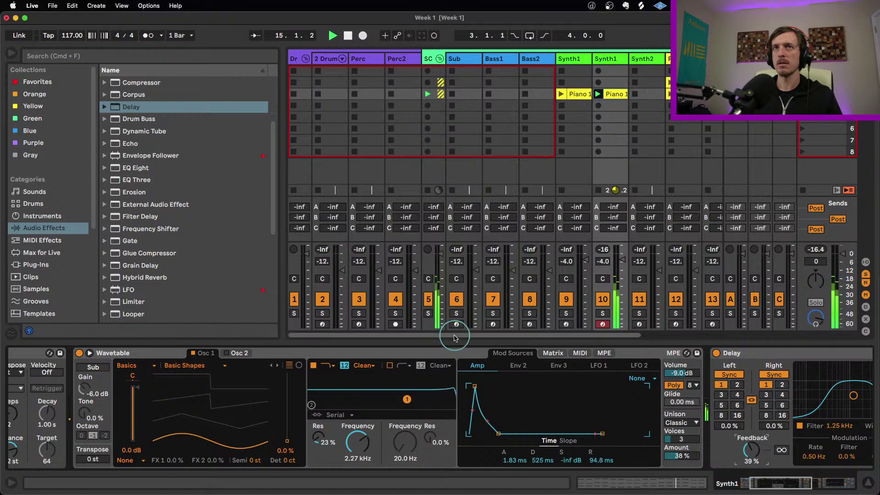
- Raise the arpeggiator's gate to 108 % while the duplicated Synth1 clip plays
{"action": "left_click_drag", "start_coordinate": [760, 491], "coordinate": [682, 476]}
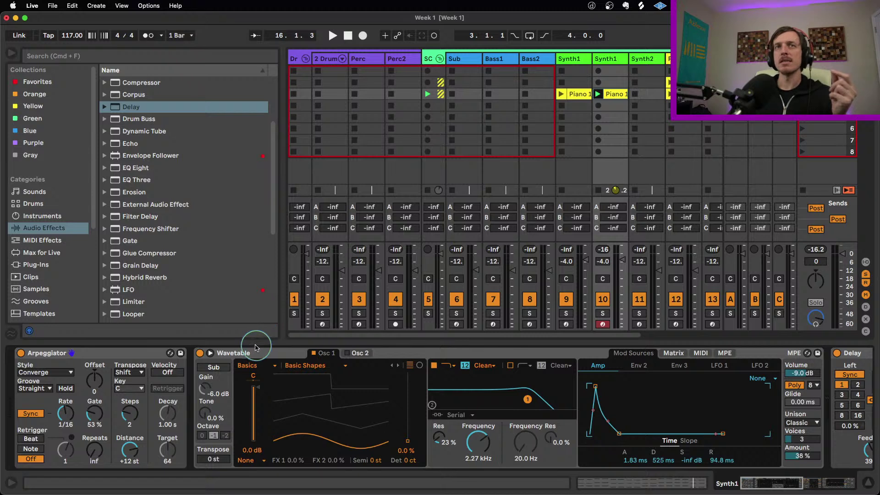
{"action": "key", "text": "space"}
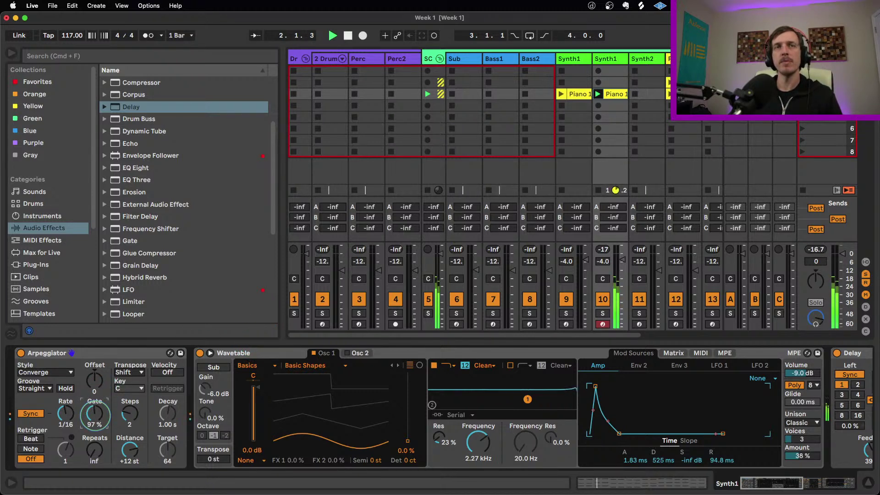
{"action": "left_click_drag", "start_coordinate": [95, 415], "coordinate": [95, 411]}
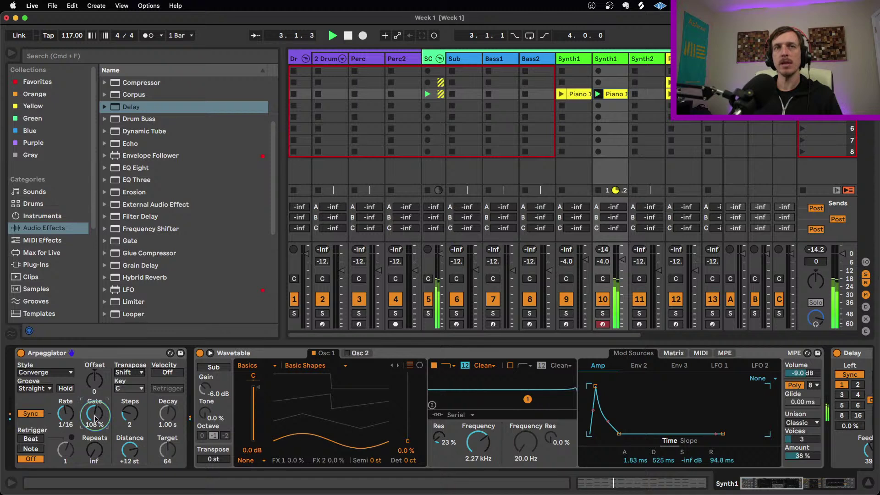
- Stop playback, and launch the original Synth1 track's Piano 1 clip to hear both synth layers together
{"action": "left_click", "coordinate": [583, 196]}
{"action": "key", "text": "space"}
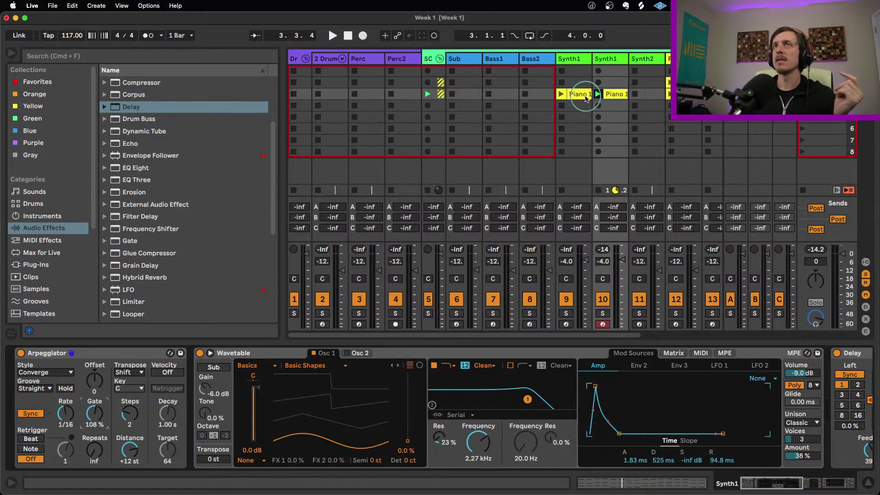
{"action": "left_click", "coordinate": [561, 94]}
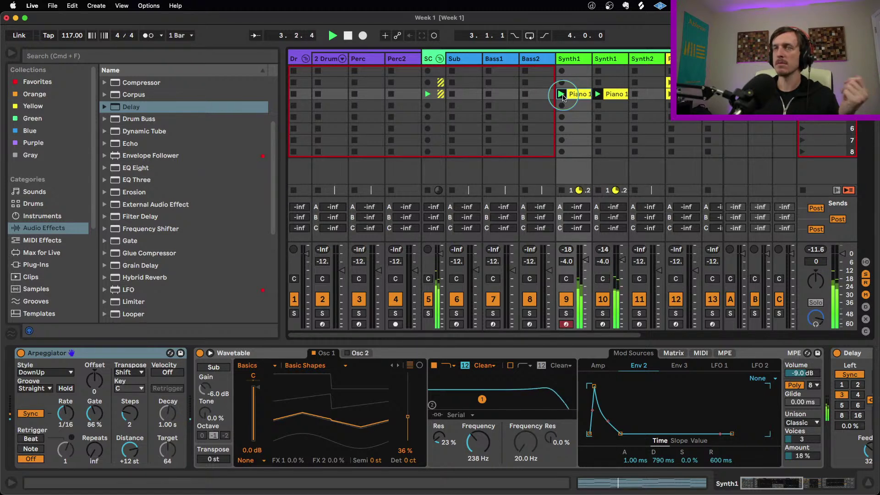
- Open the duplicated track's Piano 1 clip, stop the original Synth1 track's clip, and clear the note selection
{"action": "left_click", "coordinate": [620, 95]}
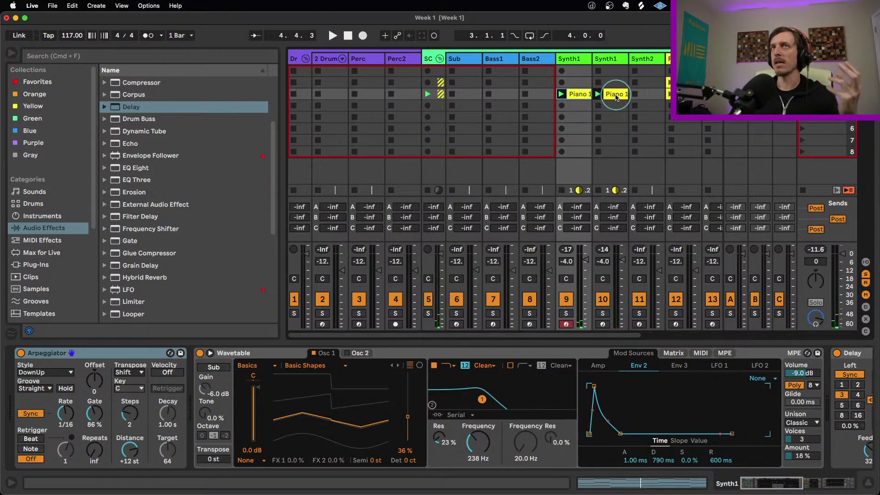
{"action": "double_click", "coordinate": [614, 96]}
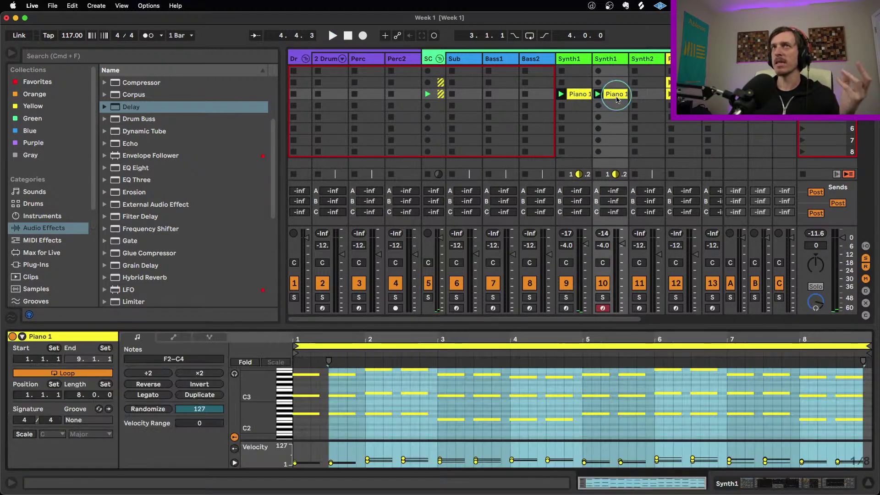
{"action": "left_click", "coordinate": [563, 175]}
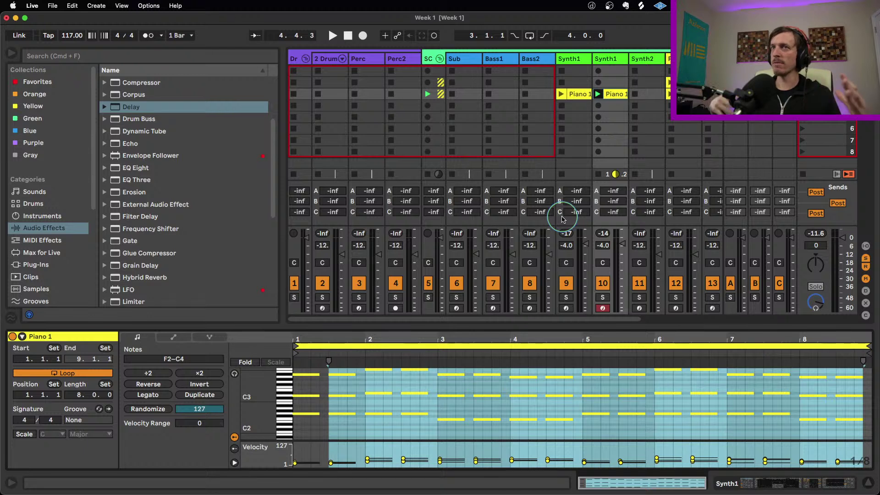
{"action": "left_click", "coordinate": [337, 408]}
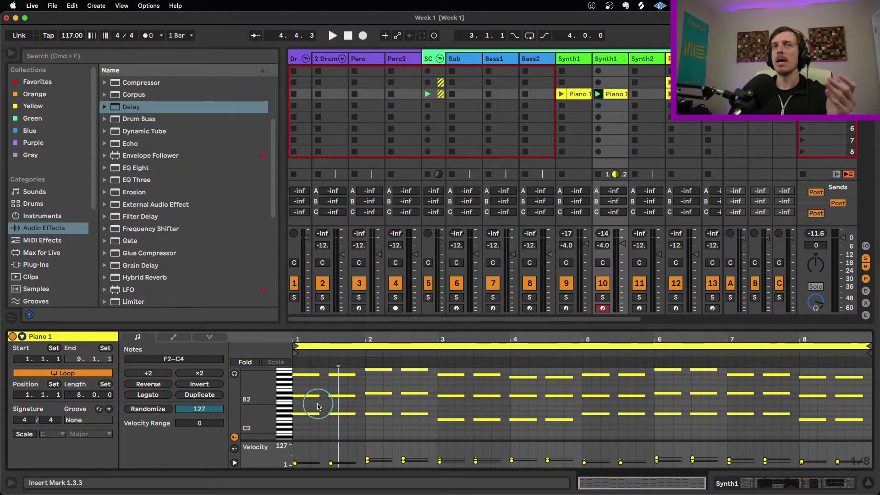
- Try the middle row of notes one octave lower across the whole clip during playback
{"action": "scroll", "coordinate": [314, 390], "scroll_direction": "up", "scroll_amount": 2}
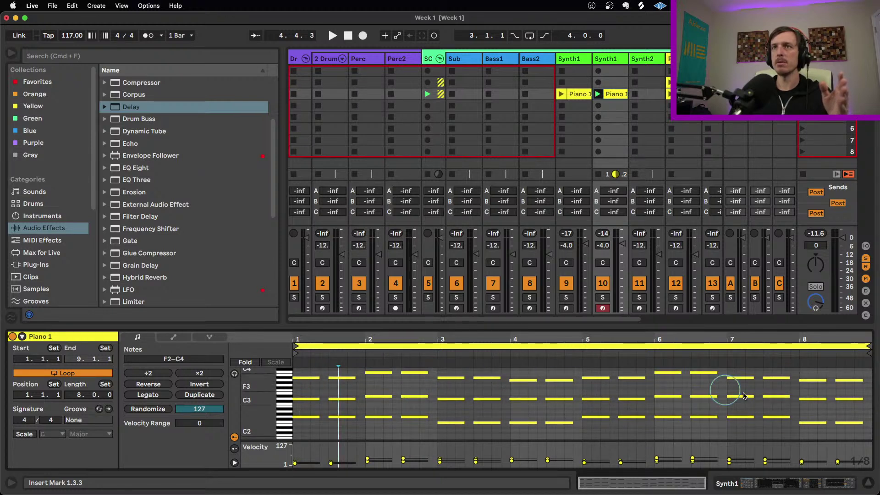
{"action": "left_click_drag", "start_coordinate": [309, 393], "coordinate": [848, 405]}
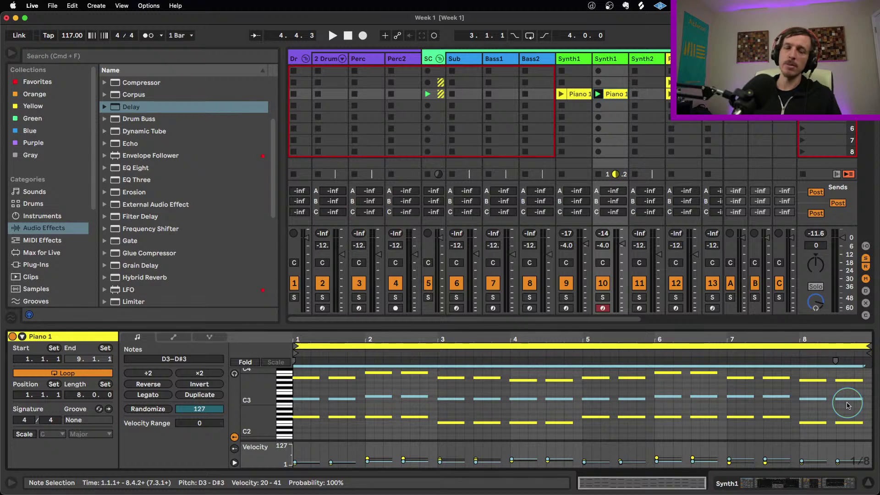
{"action": "key", "text": "shift+Down"}
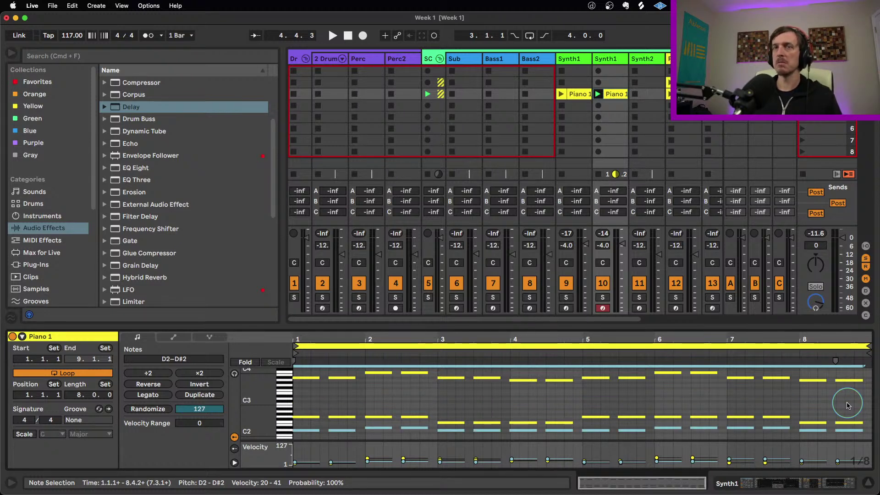
{"action": "key", "text": "space"}
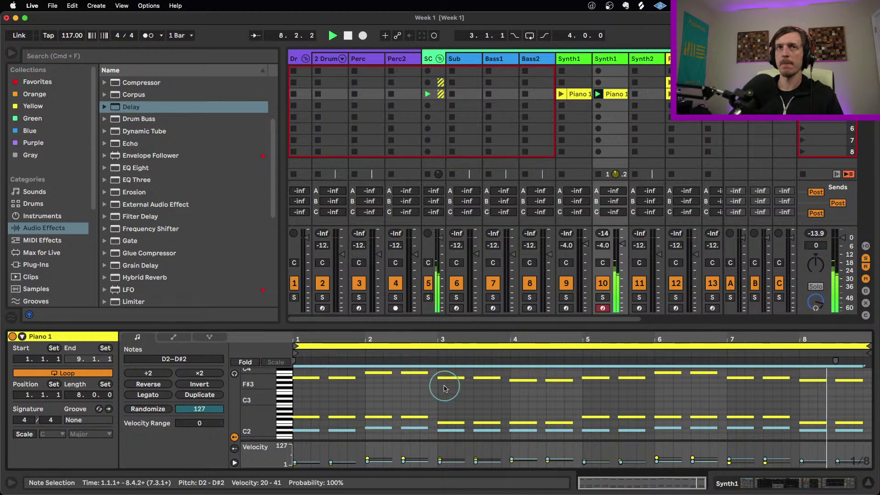
{"action": "key", "text": "shift+Up"}
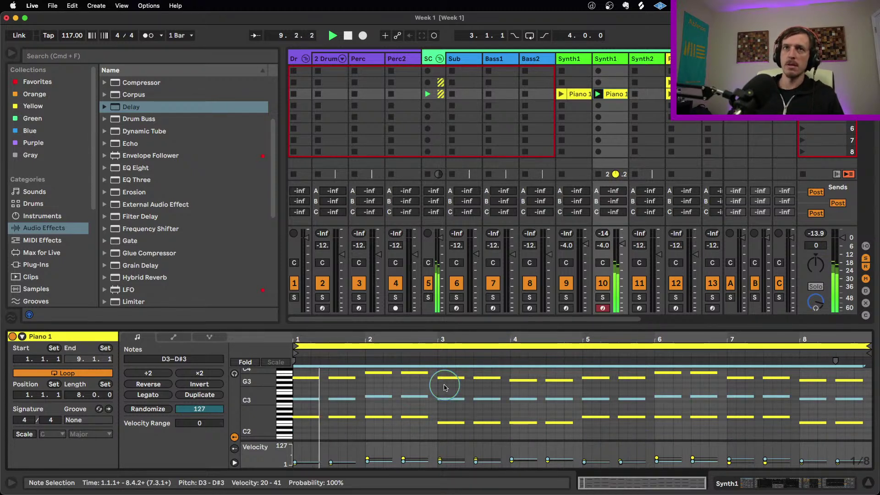
- Duplicate the middle row of notes one octave lower, keeping the originals, and play the clip
{"action": "left_click", "coordinate": [248, 363]}
{"action": "left_click", "coordinate": [251, 362]}
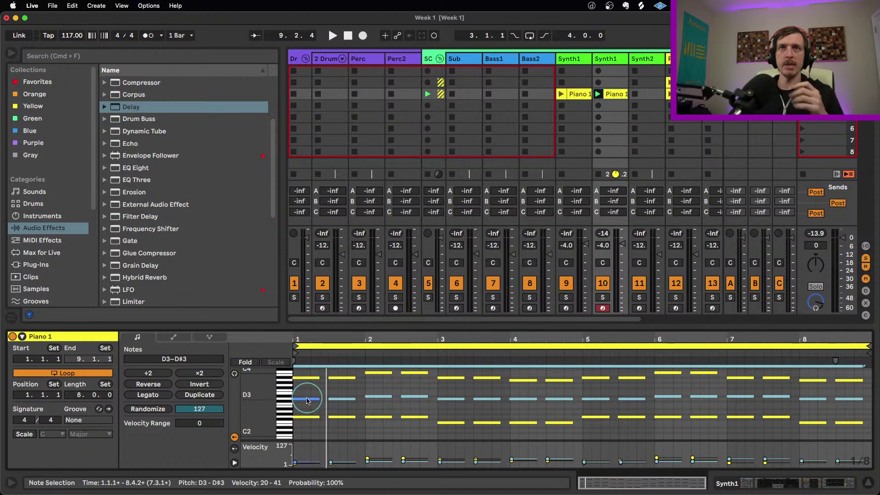
{"action": "left_click_drag", "start_coordinate": [269, 403], "coordinate": [301, 388]}
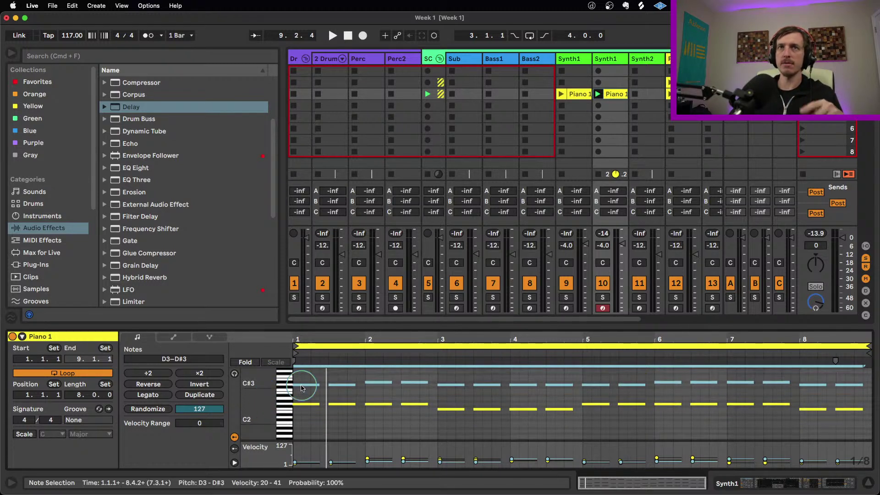
{"action": "left_click", "coordinate": [302, 388]}
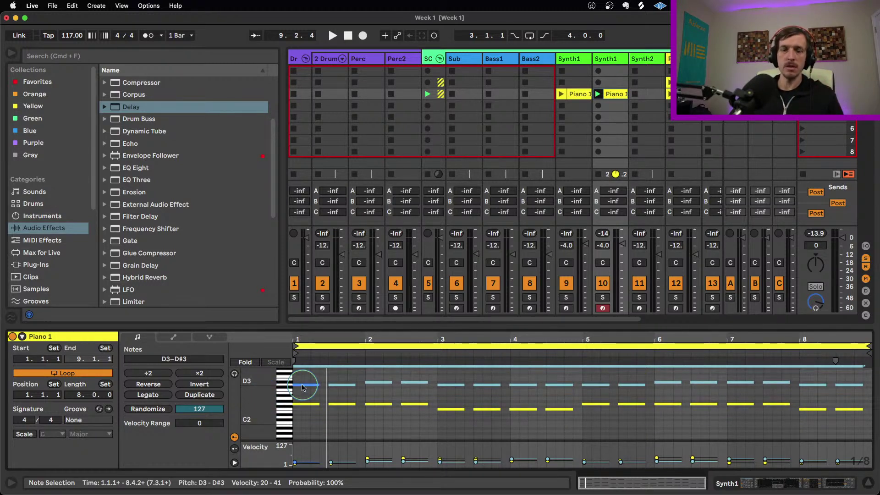
{"action": "left_click_drag", "start_coordinate": [302, 387], "coordinate": [303, 418]}
{"action": "scroll", "coordinate": [303, 418], "scroll_direction": "up", "scroll_amount": 3}
{"action": "left_click", "coordinate": [370, 363]}
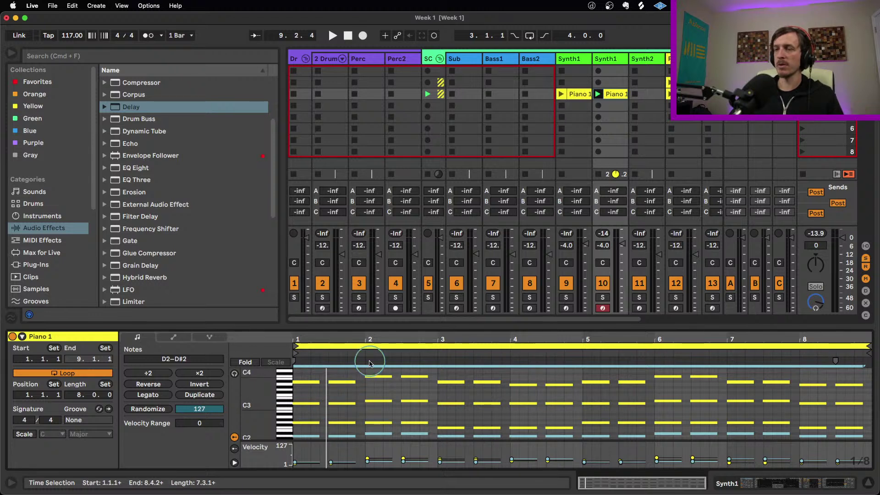
{"action": "key", "text": "space"}
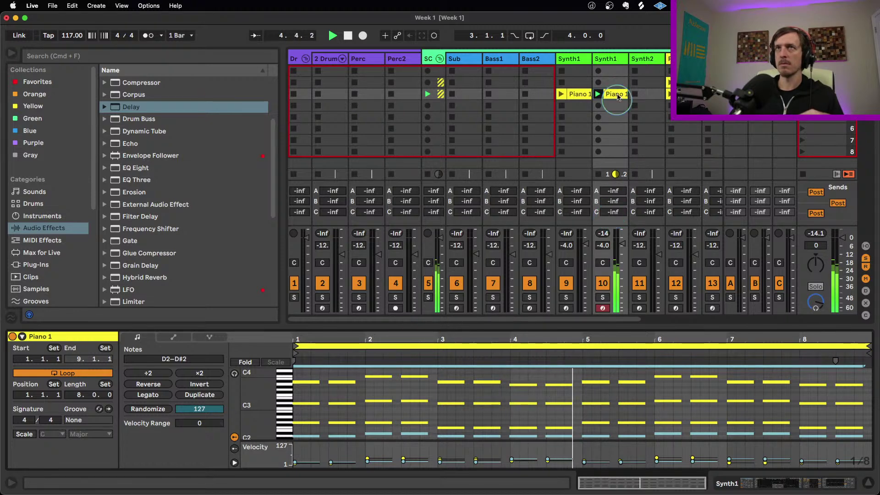
- Copy the edited Piano 1 clip to the slot below the original Synth1 track's clip, and play both versions in turn
{"action": "key", "text": "shift+Tab"}
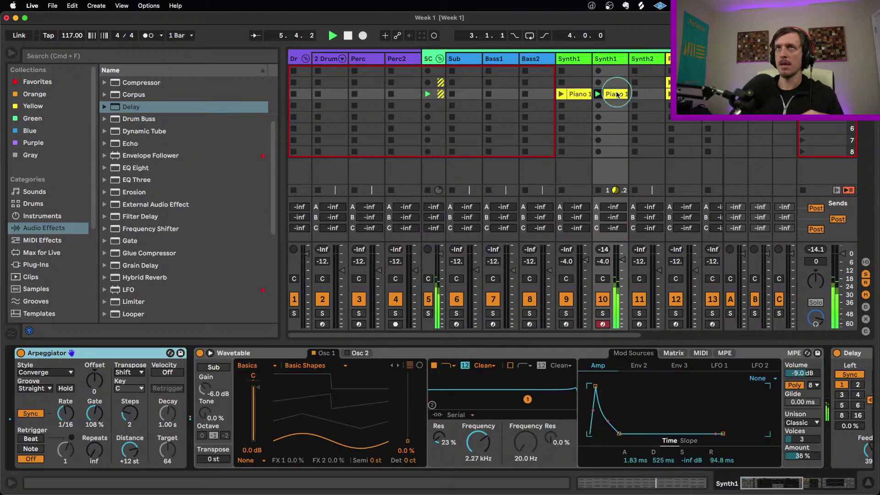
{"action": "key", "text": "super+d"}
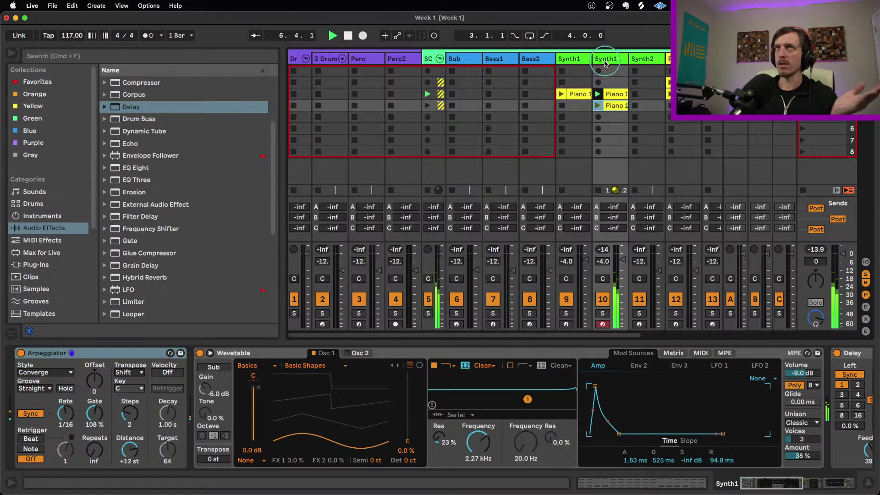
{"action": "left_click_drag", "start_coordinate": [614, 108], "coordinate": [563, 106]}
{"action": "left_click", "coordinate": [561, 106]}
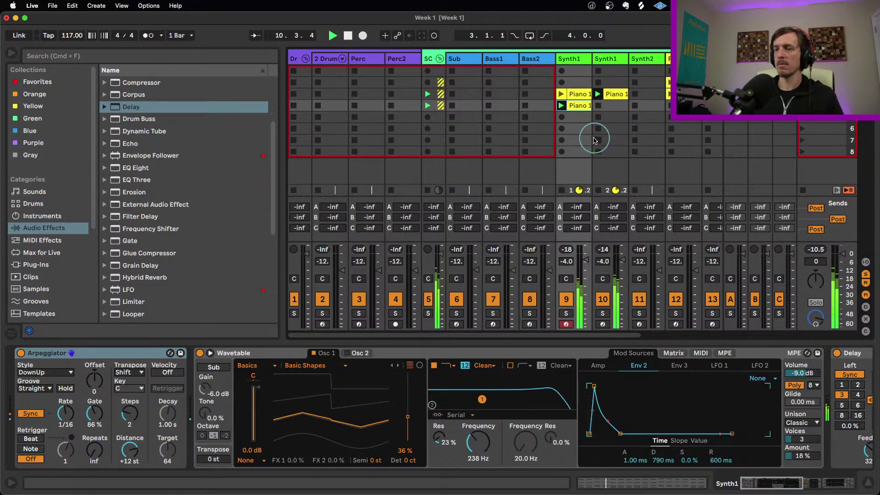
{"action": "left_click", "coordinate": [561, 94]}
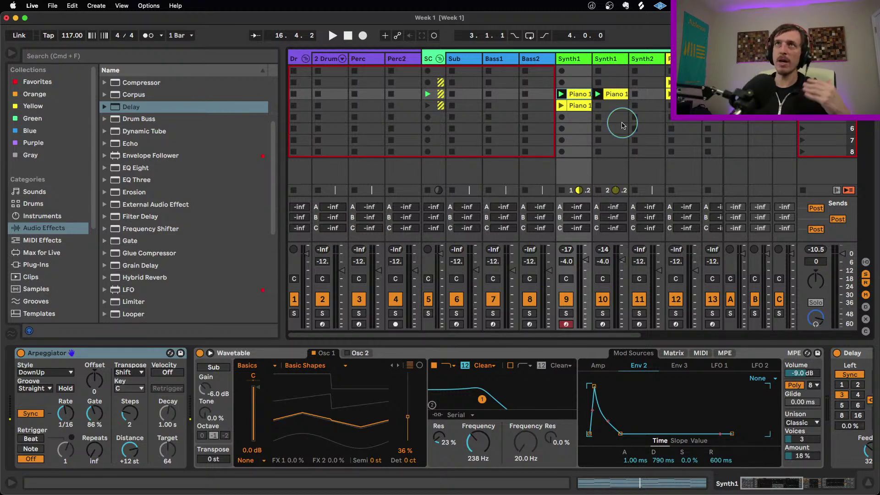
- Insert a new MIDI track after Bass2 and load the Wavetable bass preset Dressed Up Bass.adg on it
{"action": "left_click", "coordinate": [534, 60]}
{"action": "key", "text": "super+shift+t"}
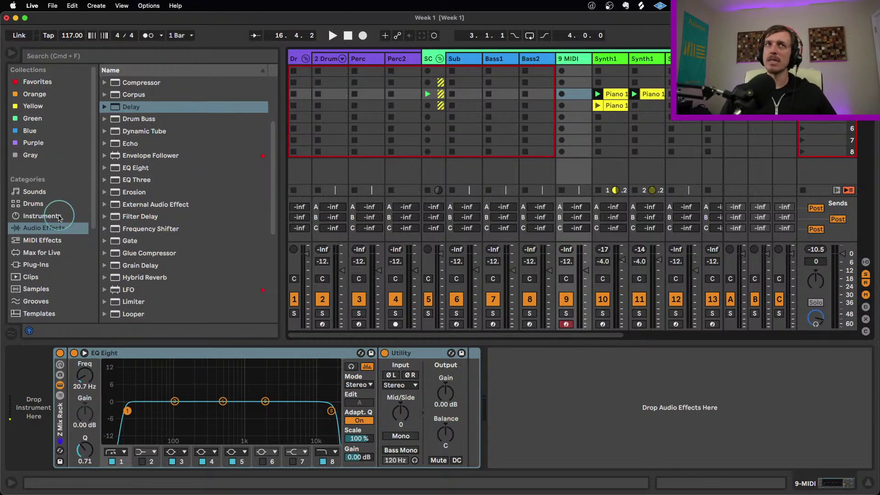
{"action": "left_click", "coordinate": [42, 216]}
{"action": "left_click", "coordinate": [36, 191]}
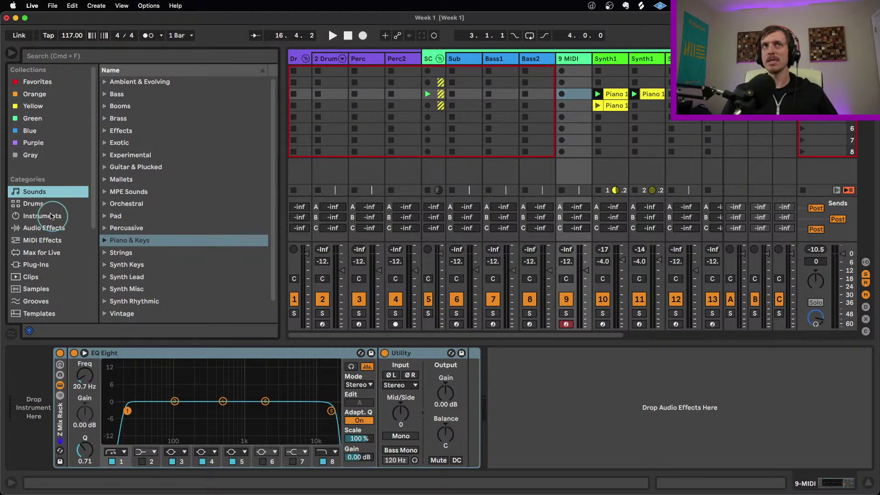
{"action": "left_click", "coordinate": [49, 219]}
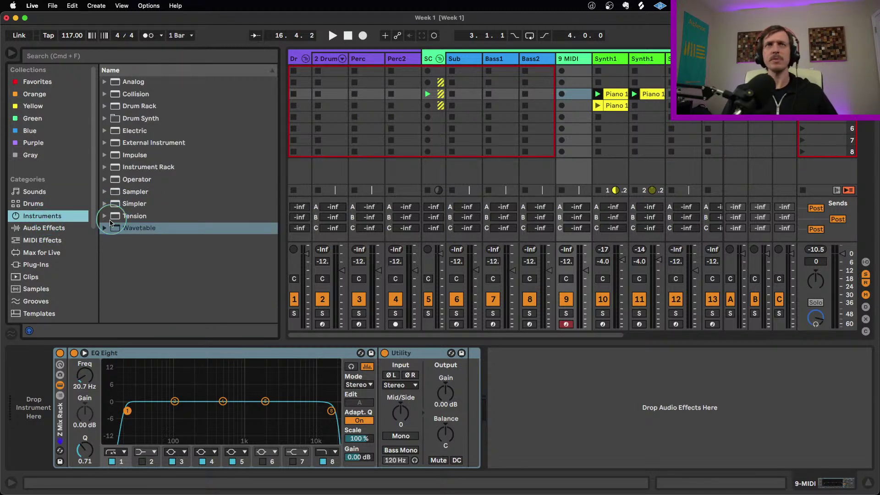
{"action": "left_click", "coordinate": [105, 228]}
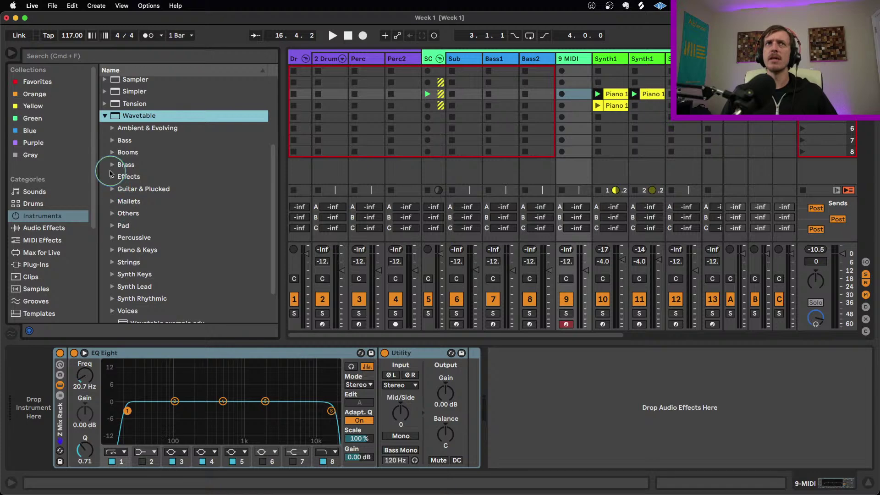
{"action": "left_click", "coordinate": [114, 140]}
{"action": "scroll", "coordinate": [165, 214], "scroll_direction": "down", "scroll_amount": 15}
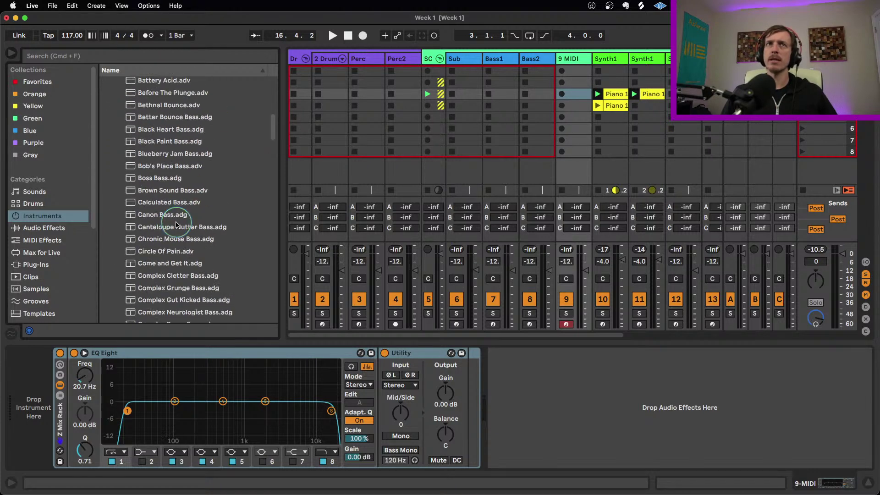
{"action": "left_click", "coordinate": [168, 226]}
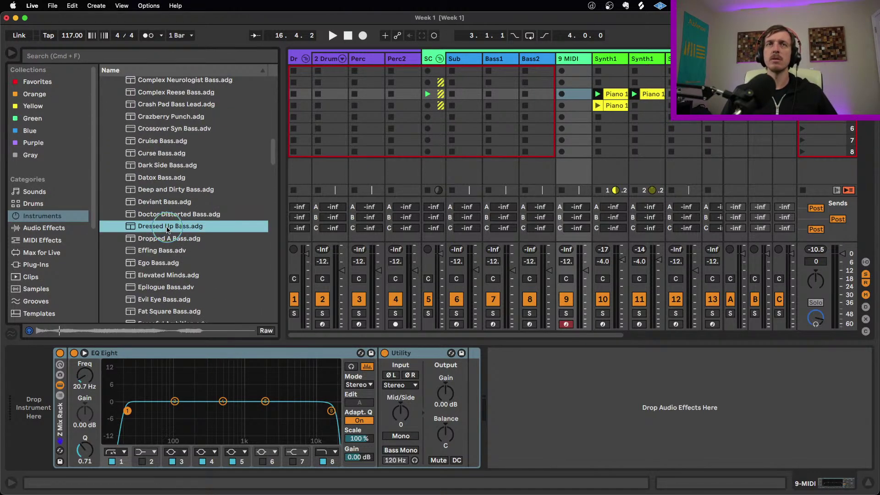
{"action": "left_click_drag", "start_coordinate": [200, 220], "coordinate": [573, 63]}
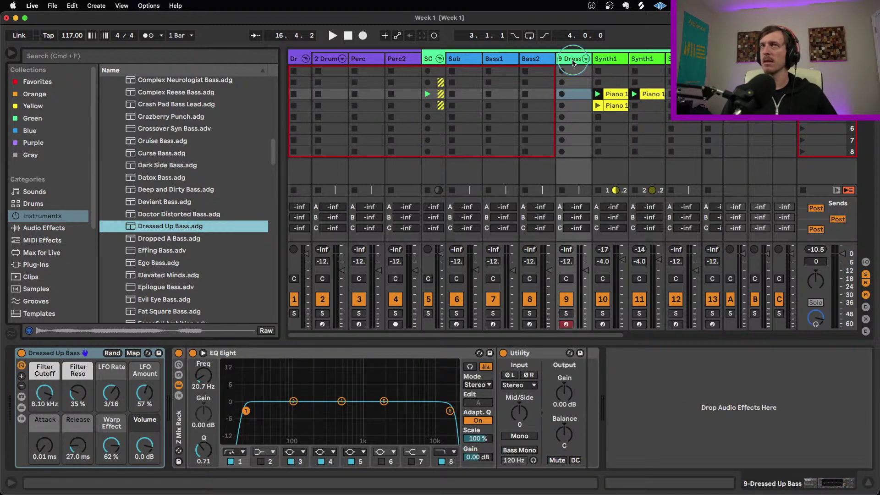
- Inspect the Dressed Up Bass rack's chain and reveal the Deviant Bass device inside it
{"action": "left_click", "coordinate": [21, 418]}
{"action": "left_click", "coordinate": [190, 385]}
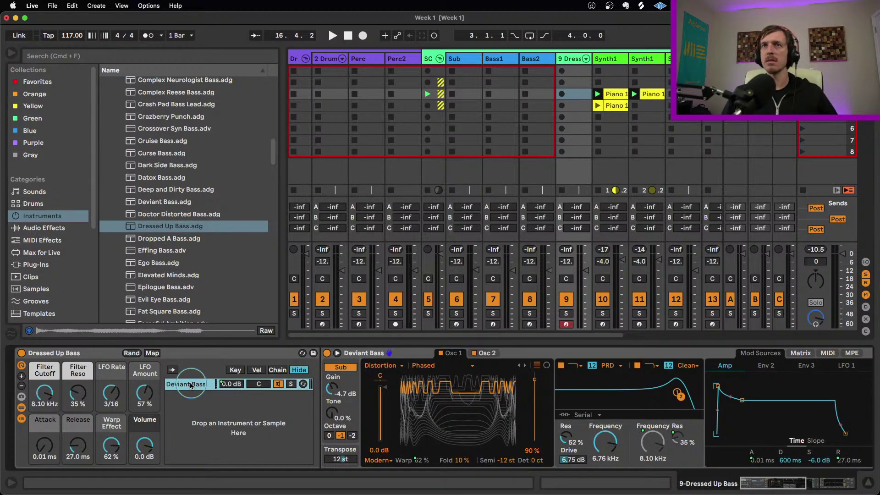
{"action": "left_click", "coordinate": [21, 418]}
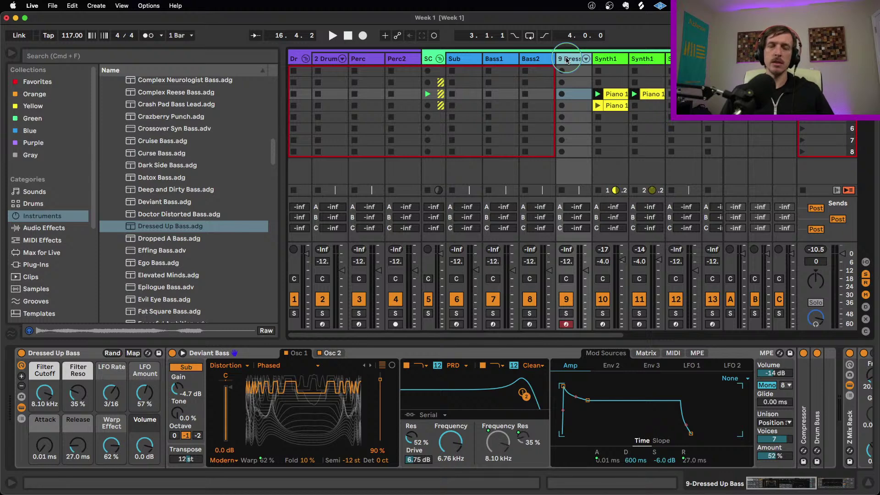
- Insert another MIDI track after the Dressed Up Bass track and load a default Wavetable instrument on it
{"action": "key", "text": "super+shift+t"}
{"action": "left_click", "coordinate": [33, 204]}
{"action": "left_click", "coordinate": [41, 216]}
{"action": "scroll", "coordinate": [175, 167], "scroll_direction": "up", "scroll_amount": 10}
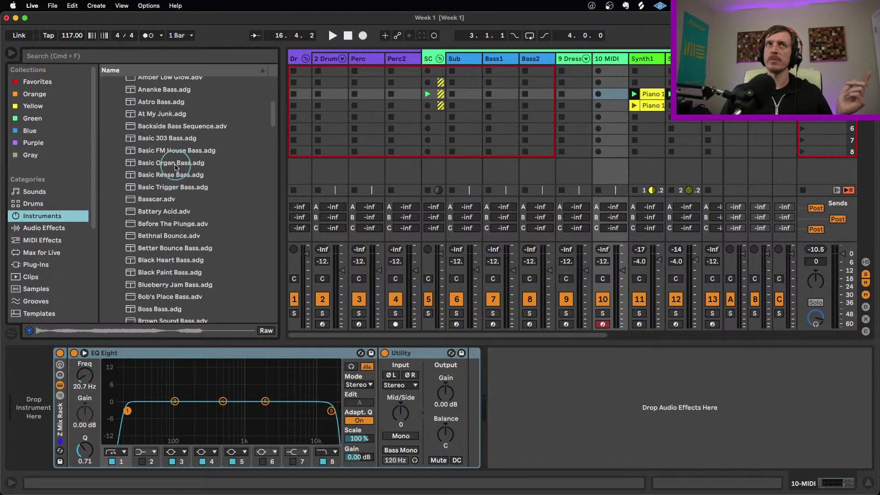
{"action": "scroll", "coordinate": [175, 168], "scroll_direction": "up", "scroll_amount": 3}
{"action": "left_click", "coordinate": [112, 191]}
{"action": "left_click", "coordinate": [108, 168]}
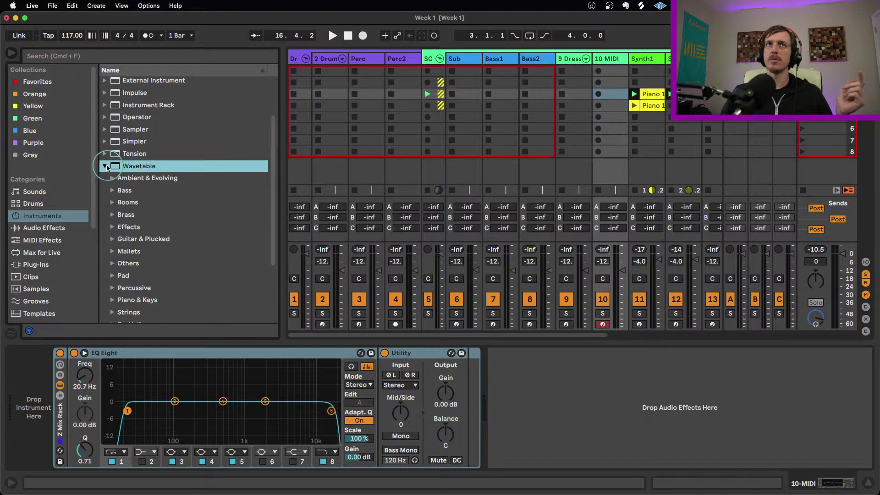
{"action": "left_click", "coordinate": [117, 232]}
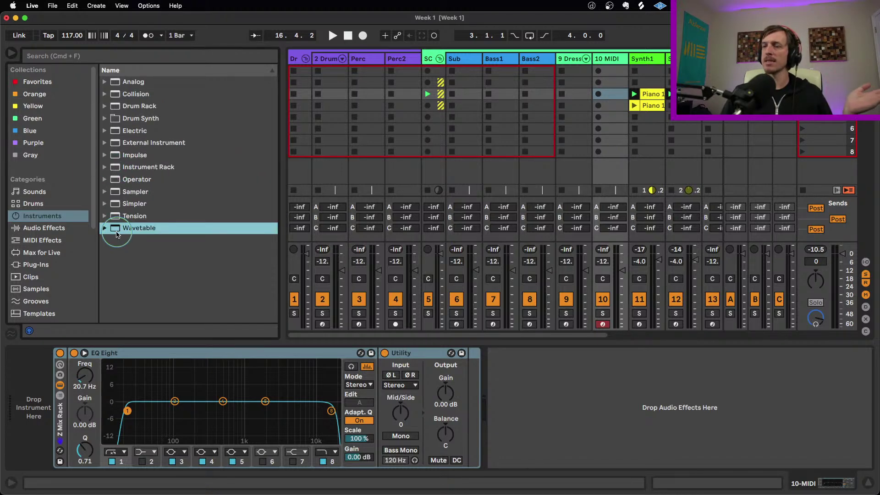
{"action": "left_click", "coordinate": [408, 123]}
{"action": "left_click", "coordinate": [605, 72]}
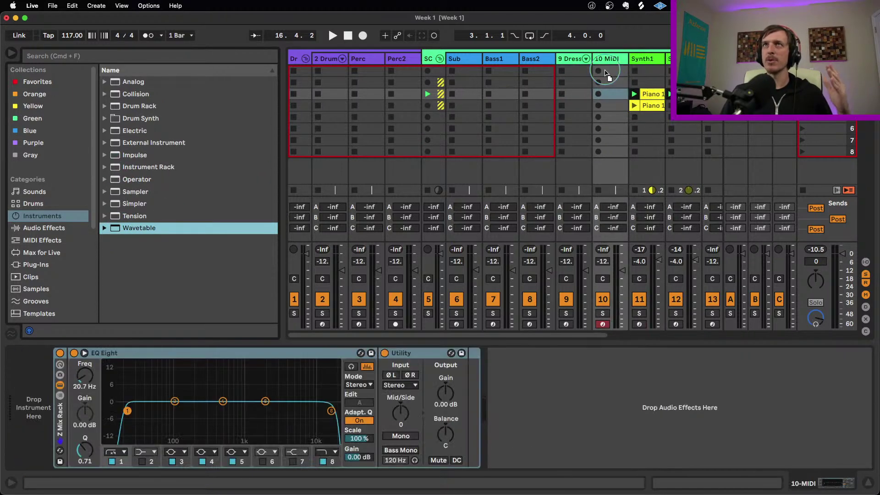
{"action": "key", "text": "Return"}
- Examine the Deviant Bass device's Osc 1 wavetable and effect settings on the Dressed Up Bass track
{"action": "left_click", "coordinate": [553, 98]}
{"action": "left_click", "coordinate": [572, 61]}
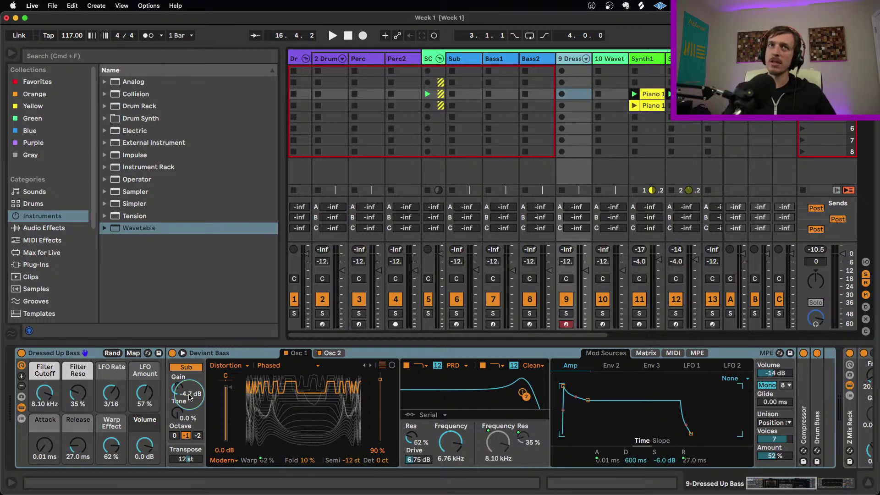
{"action": "left_click", "coordinate": [226, 352]}
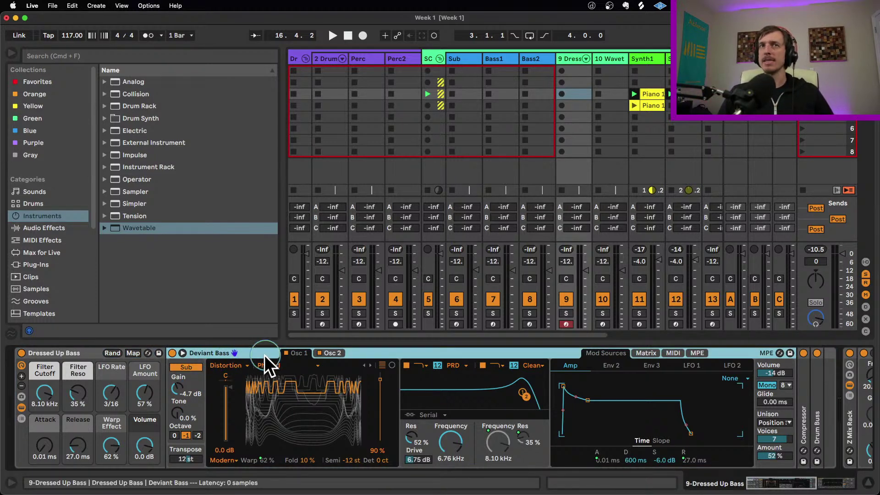
{"action": "left_click", "coordinate": [296, 353]}
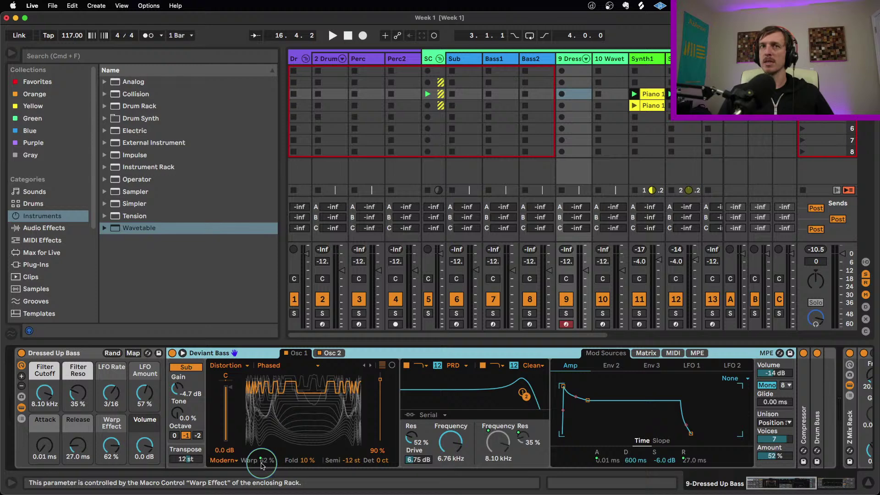
- Set the new Wavetable's Osc 1 to the Phased wavetable from the Distortion category
{"action": "left_click", "coordinate": [608, 59]}
{"action": "left_click", "coordinate": [74, 366]}
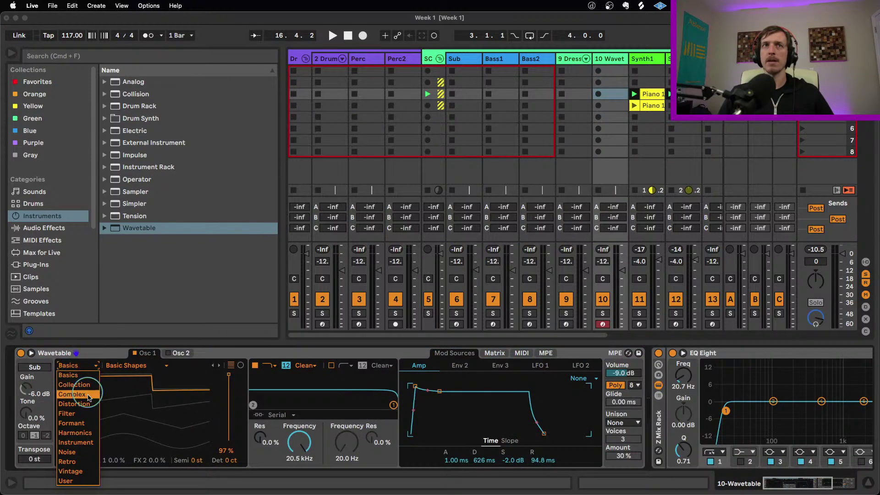
{"action": "left_click", "coordinate": [74, 404]}
{"action": "left_click", "coordinate": [123, 366]}
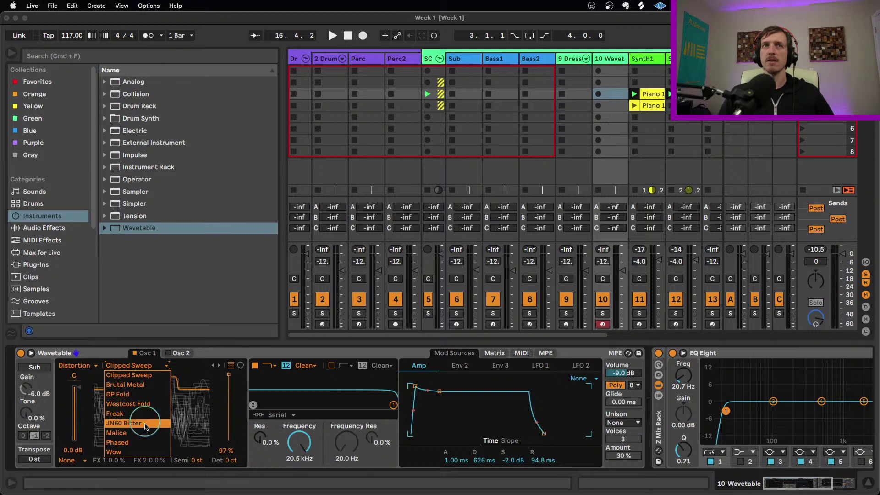
{"action": "left_click", "coordinate": [143, 442]}
- Set Osc 1's wavetable position to 68 %, its effect mode to Modern with 67 % warp, and its pitch to -12 semitones
{"action": "left_click_drag", "start_coordinate": [238, 396], "coordinate": [234, 407]}
{"action": "left_click", "coordinate": [67, 460]}
{"action": "left_click", "coordinate": [84, 464]}
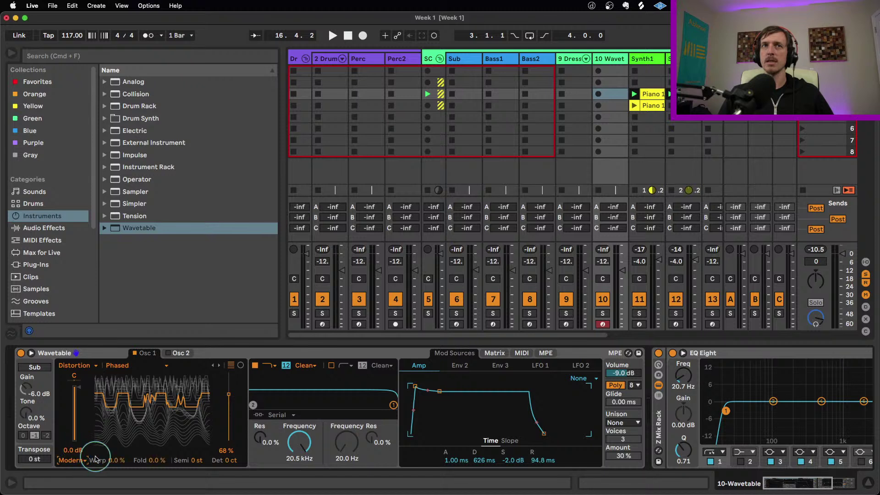
{"action": "left_click_drag", "start_coordinate": [115, 461], "coordinate": [119, 458]}
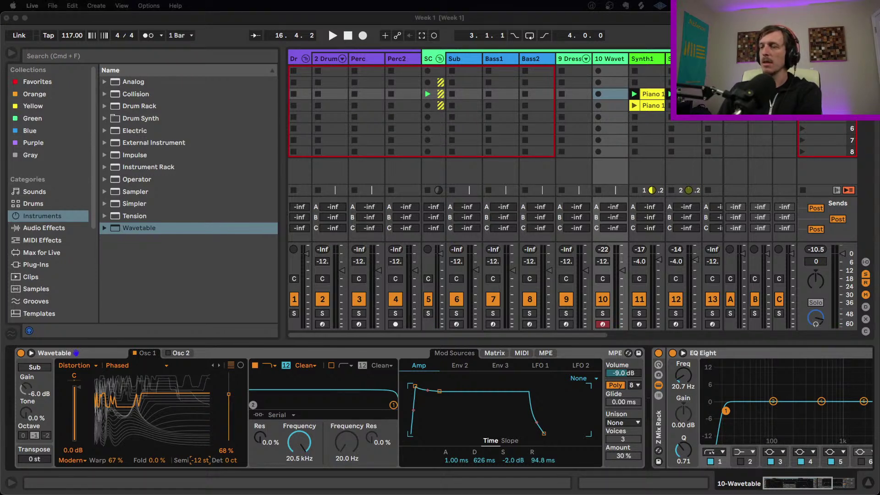
- Arm the Dressed Up Bass track to play its preset as a reference
{"action": "left_click", "coordinate": [567, 324]}
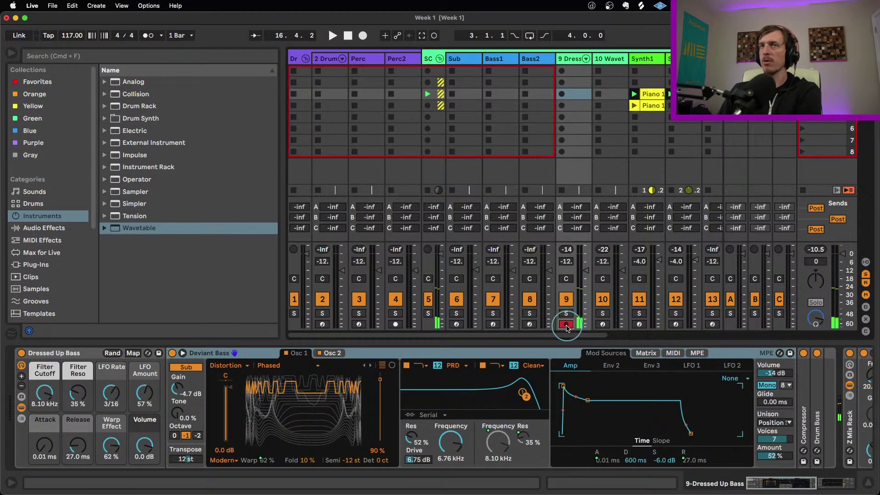
- Arm the new Wavetable track and set its first filter to the PRD circuit at 6.76 kHz with 44 % resonance
{"action": "left_click", "coordinate": [603, 324]}
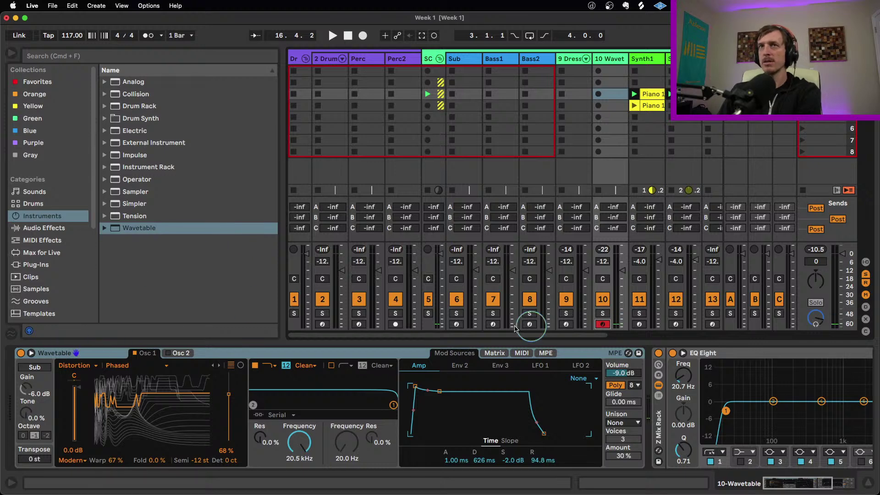
{"action": "left_click", "coordinate": [570, 60]}
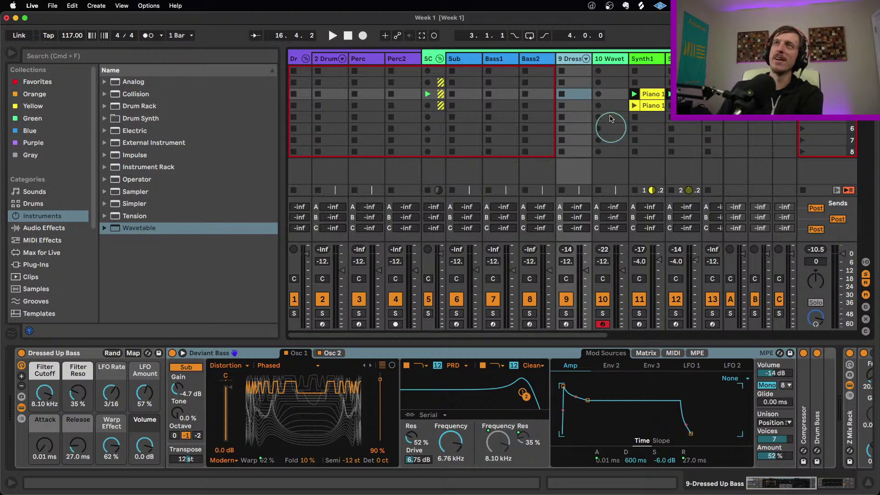
{"action": "left_click", "coordinate": [610, 62]}
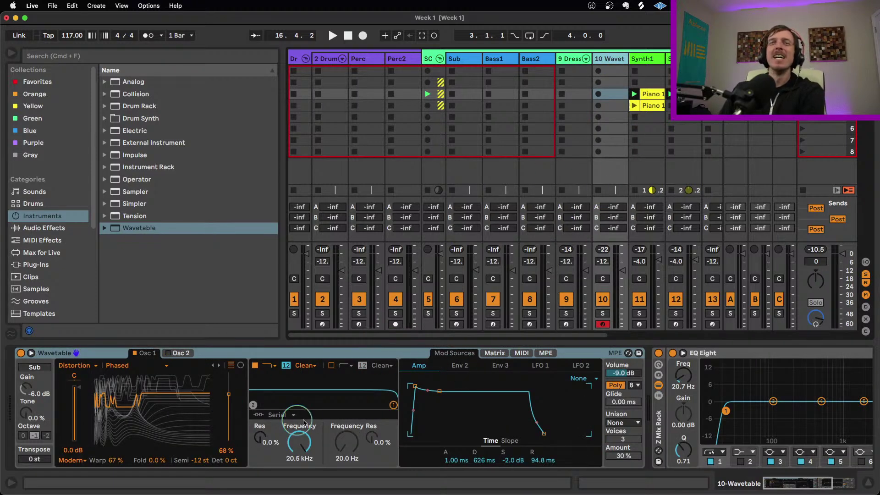
{"action": "left_click_drag", "start_coordinate": [393, 404], "coordinate": [369, 393]}
{"action": "left_click", "coordinate": [306, 365]}
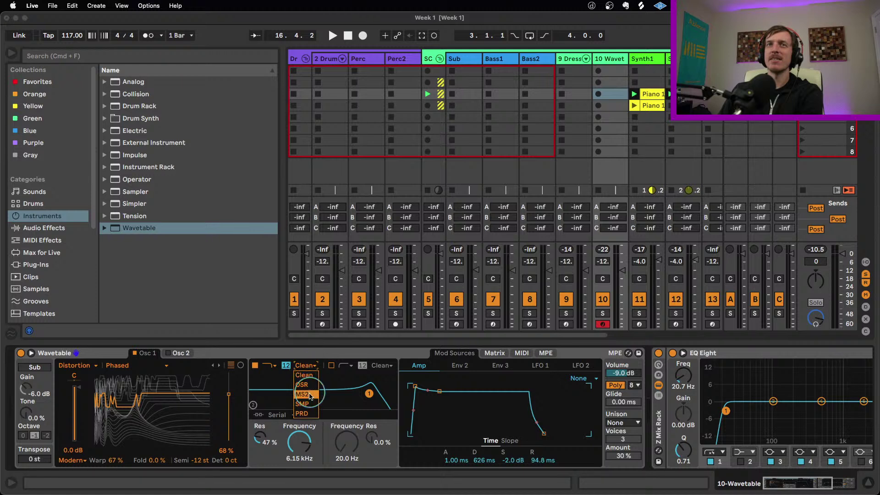
{"action": "left_click", "coordinate": [303, 413]}
{"action": "left_click_drag", "start_coordinate": [369, 393], "coordinate": [371, 394]}
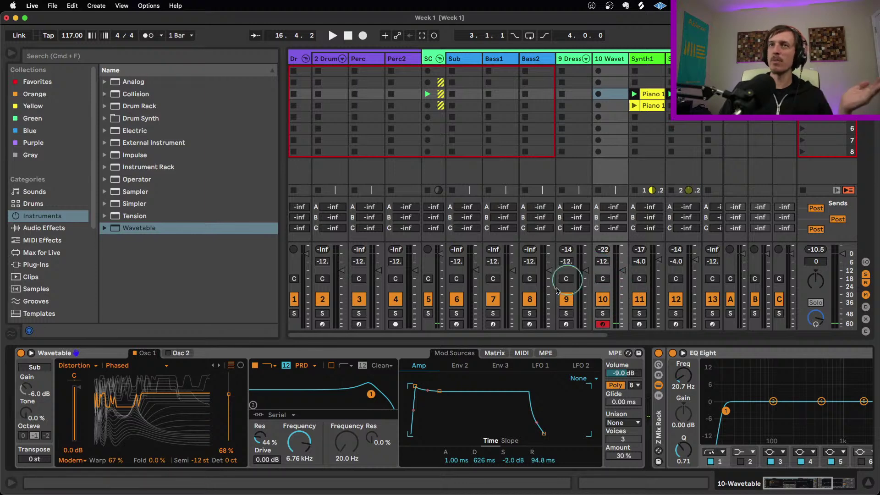
- Check the reference preset's Osc 2, and enable Osc 2 on the new Wavetable with the Noise category's Radio 1 at 78 % position
{"action": "key", "text": "Left"}
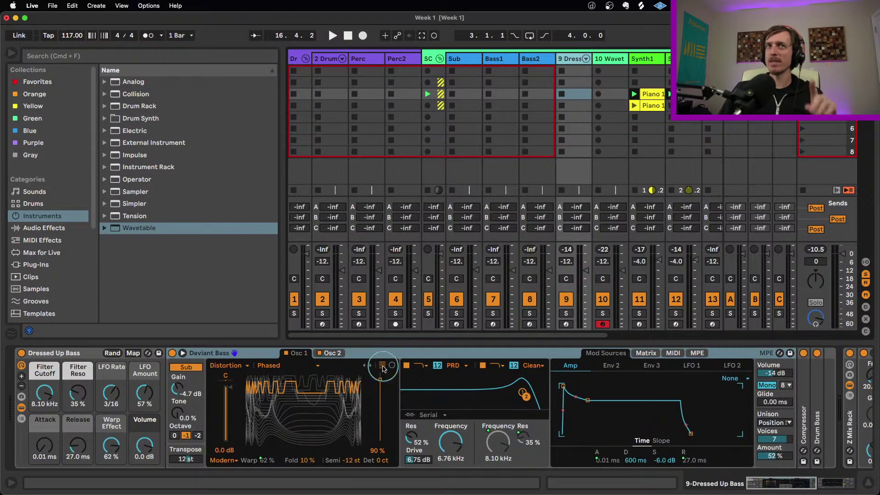
{"action": "left_click", "coordinate": [335, 353]}
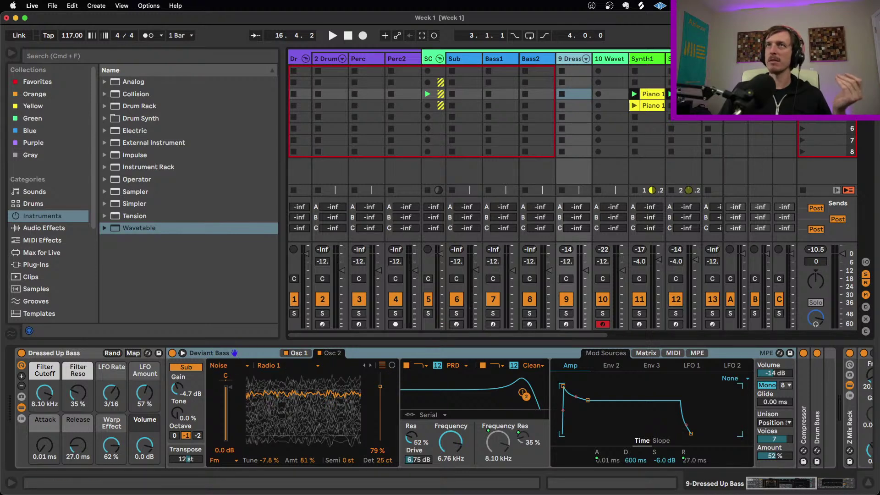
{"action": "left_click", "coordinate": [609, 61]}
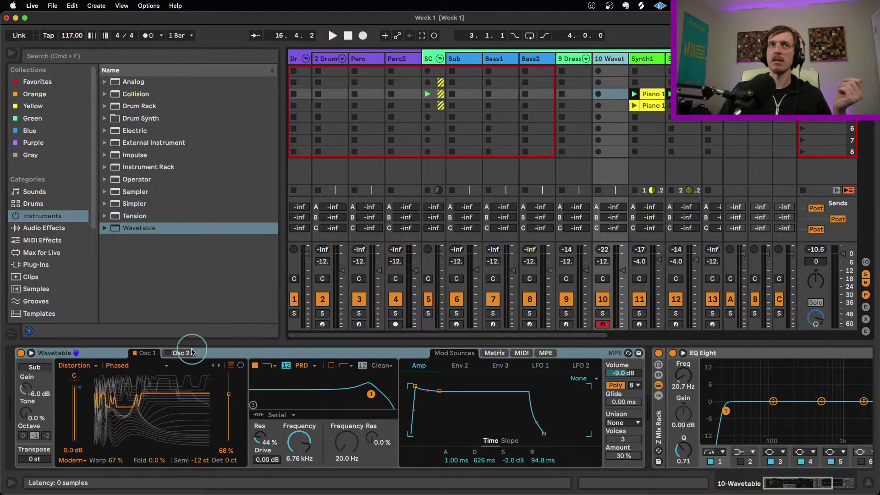
{"action": "left_click", "coordinate": [183, 353]}
{"action": "left_click", "coordinate": [80, 366]}
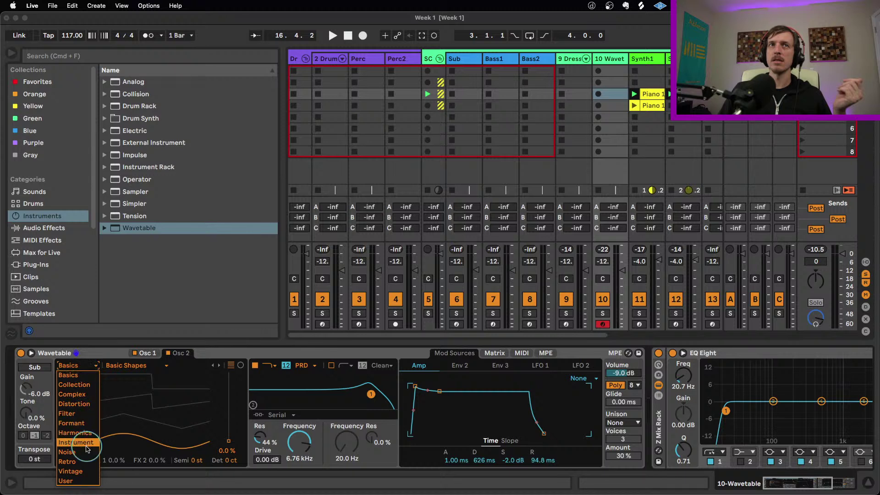
{"action": "left_click", "coordinate": [67, 452]}
{"action": "left_click", "coordinate": [126, 365]}
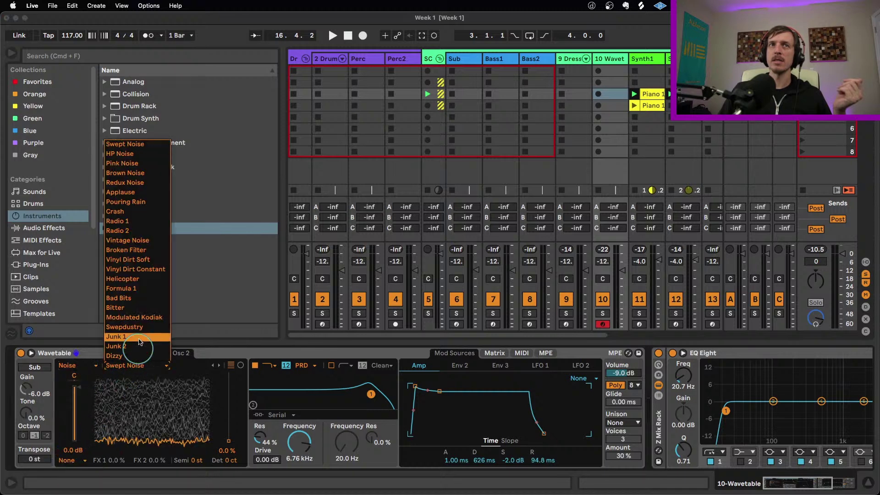
{"action": "left_click", "coordinate": [152, 225]}
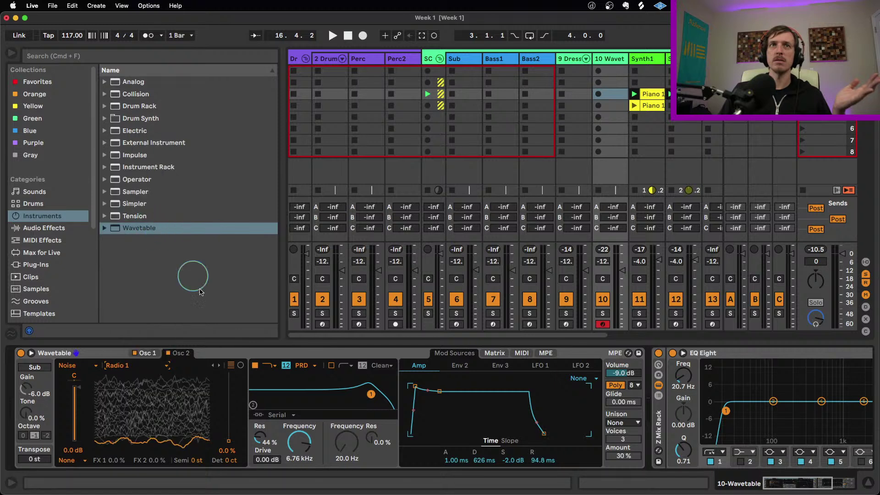
{"action": "left_click_drag", "start_coordinate": [229, 440], "coordinate": [228, 388]}
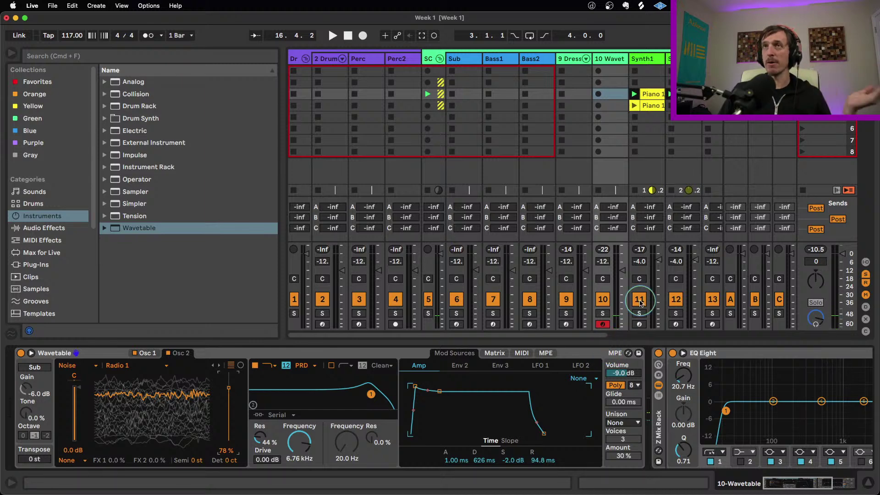
- Examine the Deviant Bass modulation matrix and arm the Dressed Up Bass track to hear its preset
{"action": "left_click", "coordinate": [573, 60]}
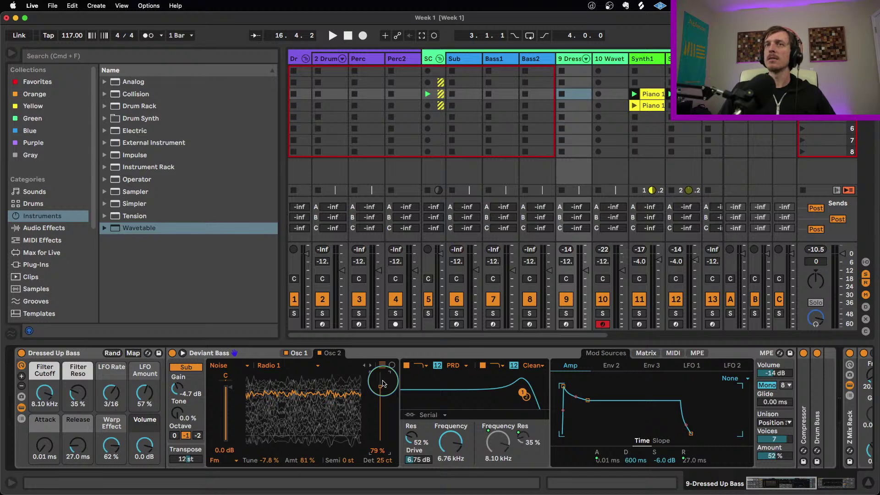
{"action": "left_click", "coordinate": [646, 353]}
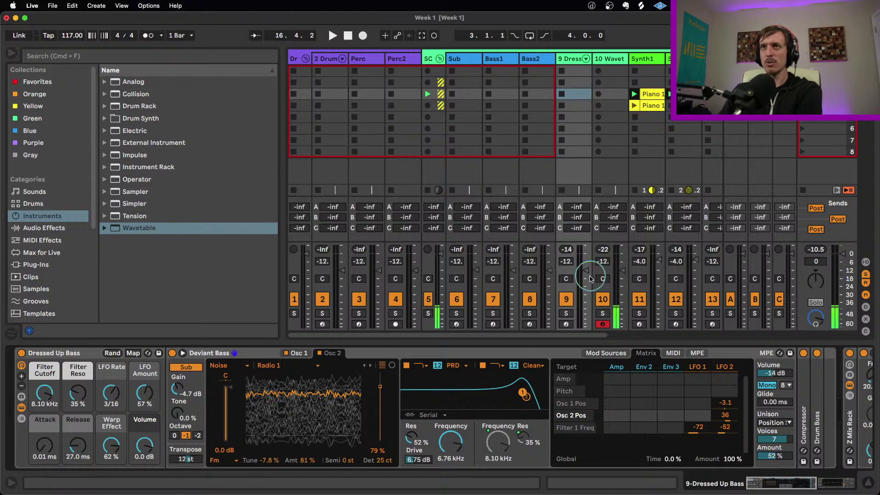
{"action": "left_click", "coordinate": [566, 324]}
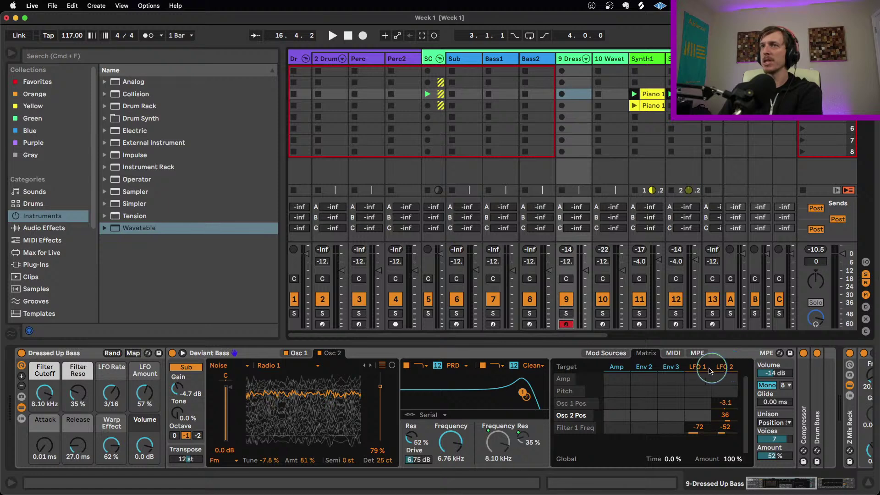
{"action": "left_click", "coordinate": [698, 415]}
- Modulate the new Wavetable's Filter 1 frequency by 47 from LFO 1 and 30 from LFO 2, and arm its track
{"action": "left_click", "coordinate": [616, 60]}
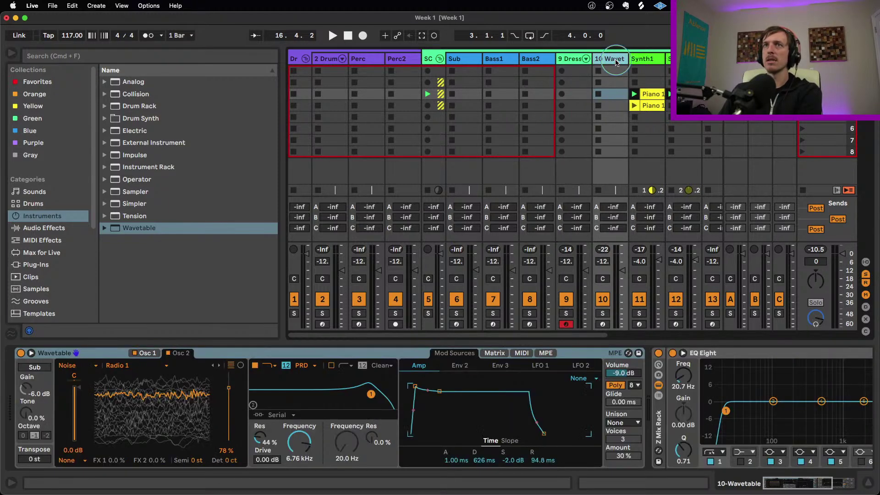
{"action": "left_click", "coordinate": [495, 354]}
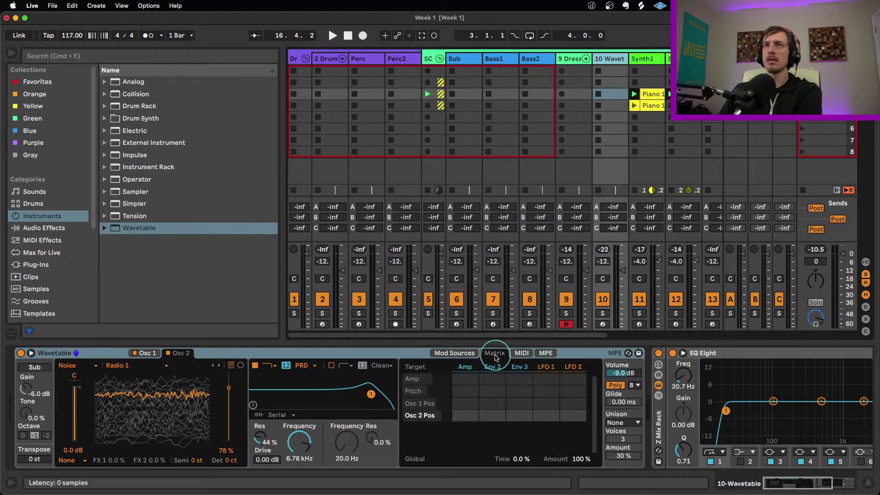
{"action": "left_click", "coordinate": [316, 441]}
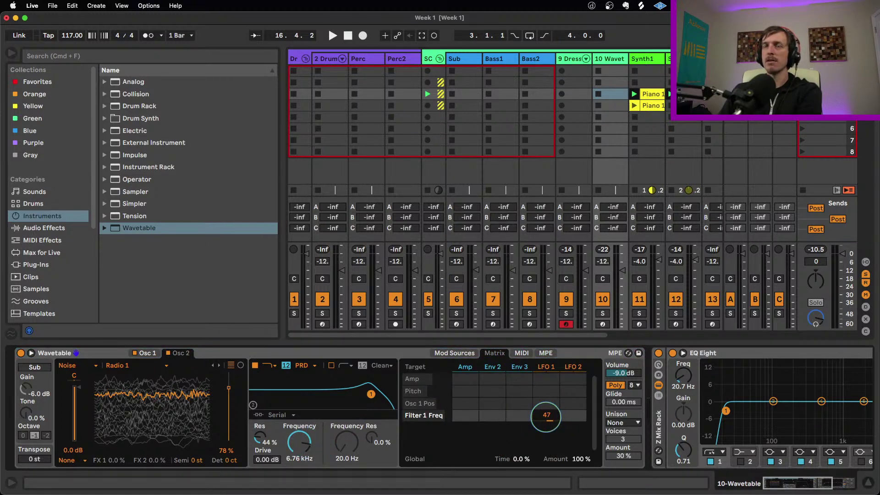
{"action": "left_click_drag", "start_coordinate": [571, 421], "coordinate": [571, 418]}
{"action": "left_click", "coordinate": [603, 324]}
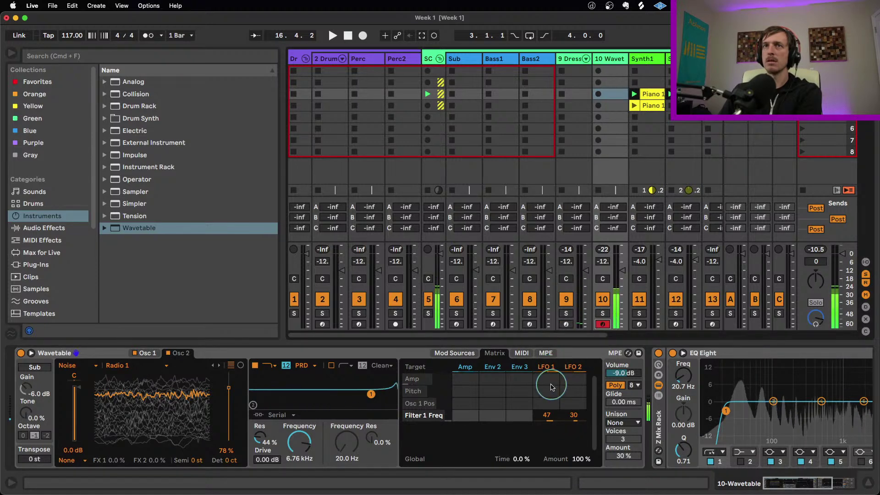
- Examine the LFO settings and modulation matrix of Deviant Bass on the Dressed Up Bass track
{"action": "left_click", "coordinate": [572, 65]}
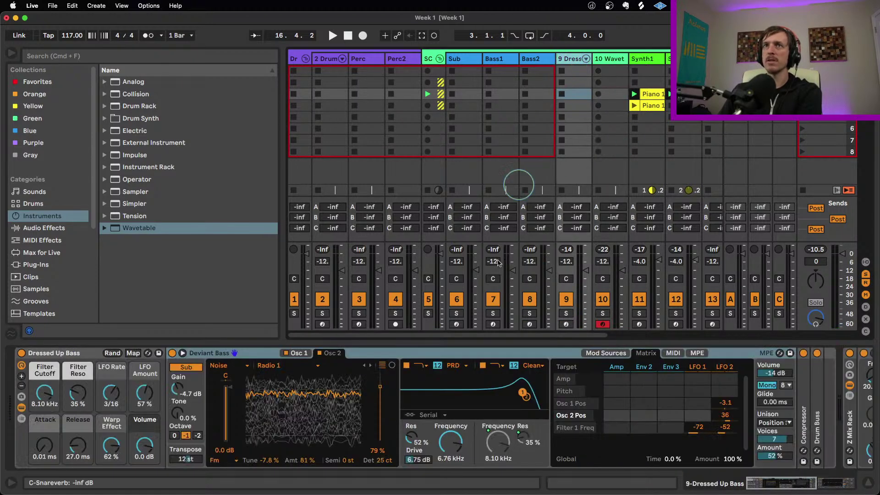
{"action": "left_click", "coordinate": [596, 359]}
{"action": "left_click", "coordinate": [694, 366]}
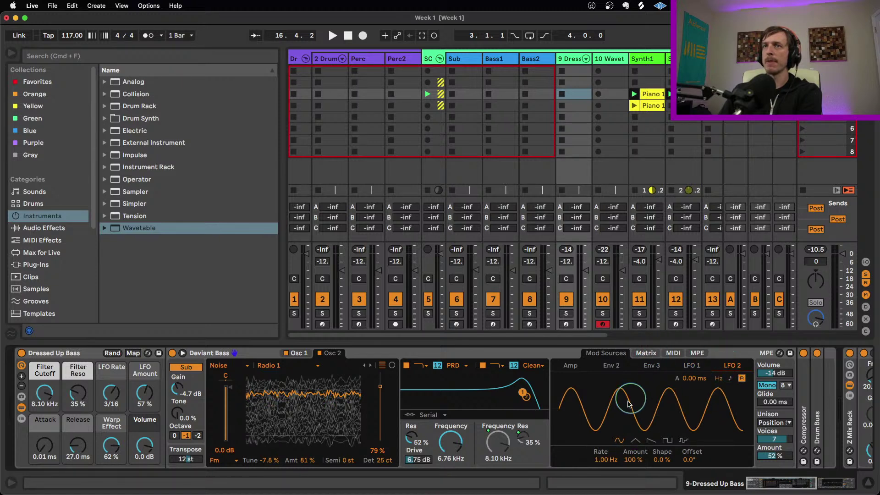
{"action": "left_click", "coordinate": [646, 353]}
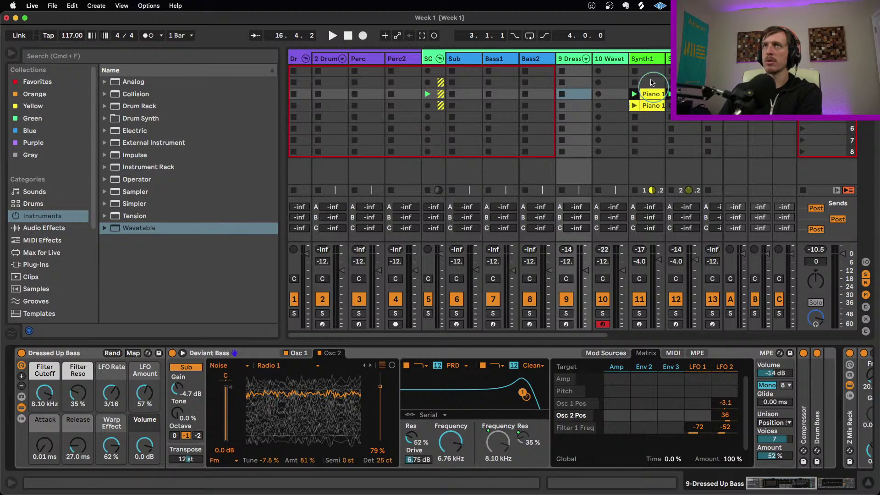
- Sync the new Wavetable's LFO 1 to tempo at a 3/16 rate and set its amount to 70 %
{"action": "left_click", "coordinate": [608, 59]}
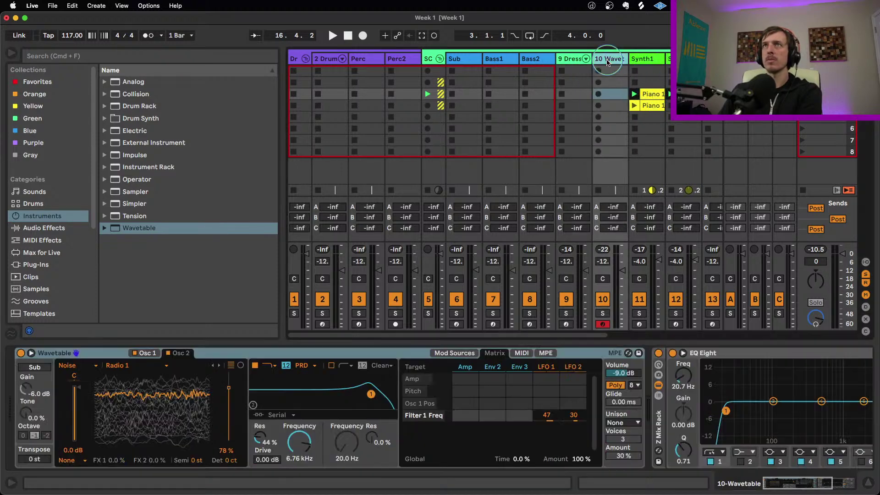
{"action": "left_click", "coordinate": [456, 353]}
{"action": "left_click", "coordinate": [540, 365]}
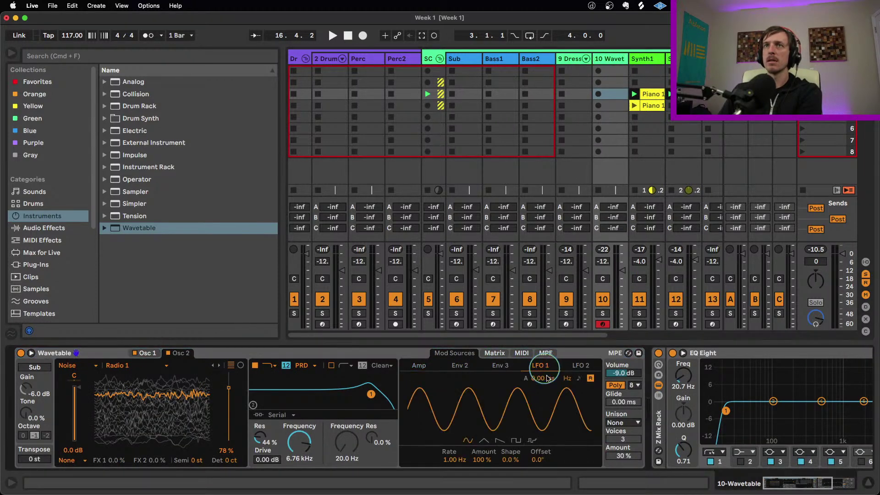
{"action": "left_click", "coordinate": [579, 379]}
{"action": "left_click_drag", "start_coordinate": [466, 456], "coordinate": [453, 459]}
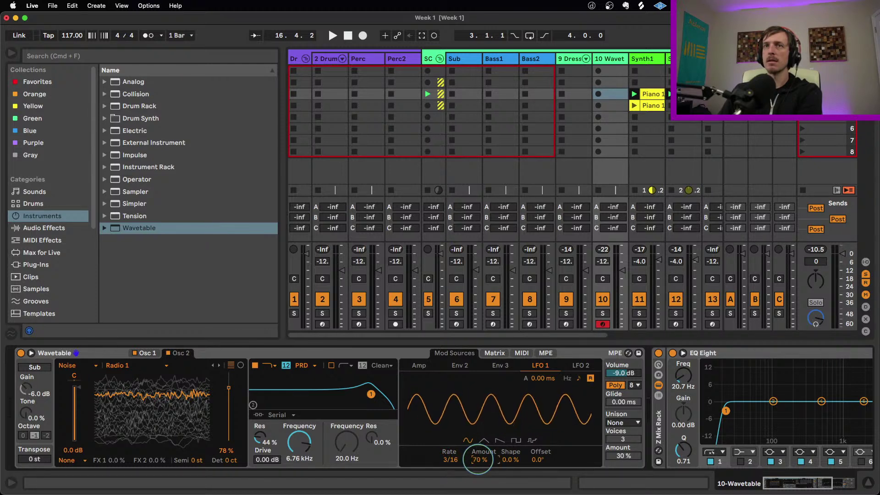
- Set the Filter 1 frequency modulation to -31 from LFO 1 and -41 from LFO 2, and arm Dressed Up Bass for comparison
{"action": "left_click", "coordinate": [497, 354]}
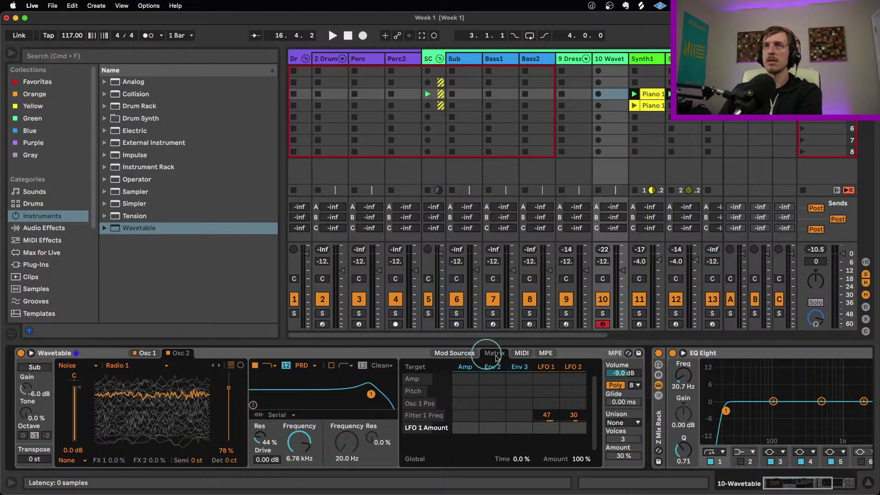
{"action": "left_click_drag", "start_coordinate": [551, 418], "coordinate": [574, 456]}
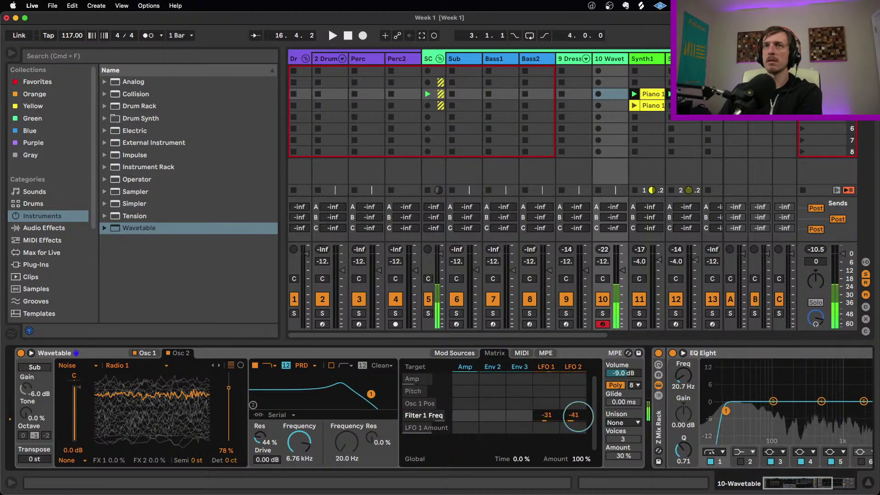
{"action": "left_click_drag", "start_coordinate": [573, 416], "coordinate": [579, 405]}
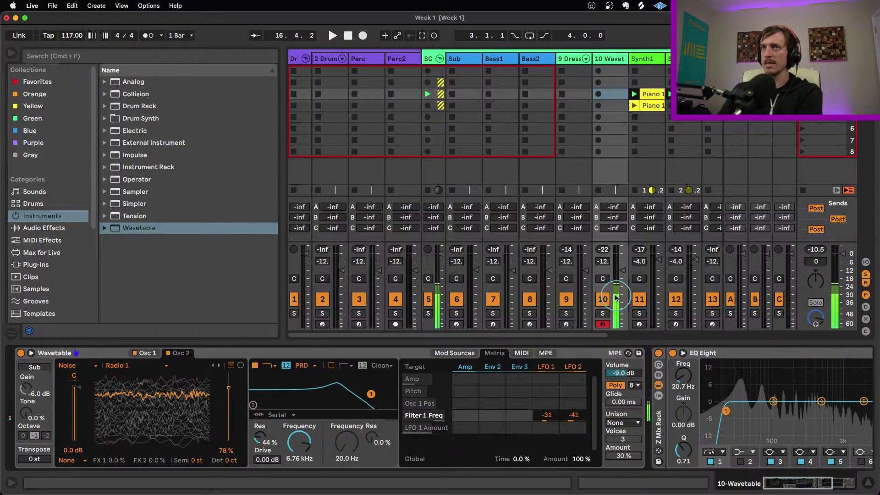
{"action": "left_click", "coordinate": [566, 325]}
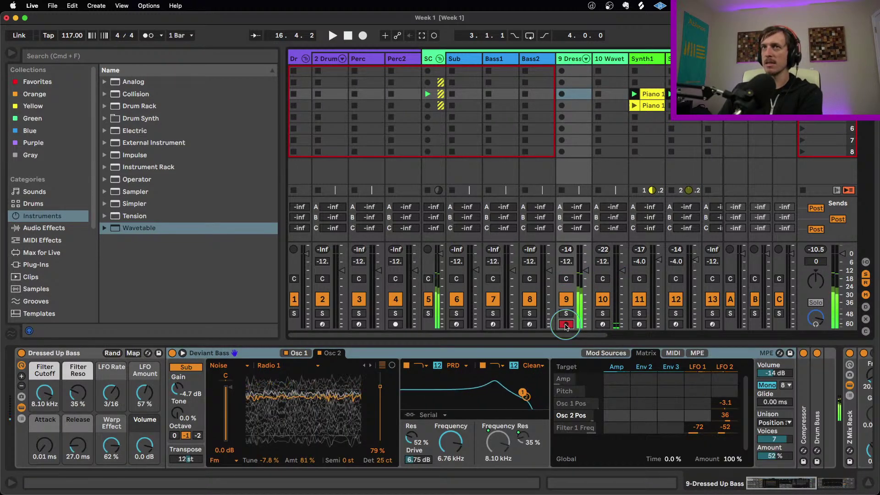
- Rearm the new Wavetable track and set its unison mode to Classic
{"action": "left_click", "coordinate": [603, 324]}
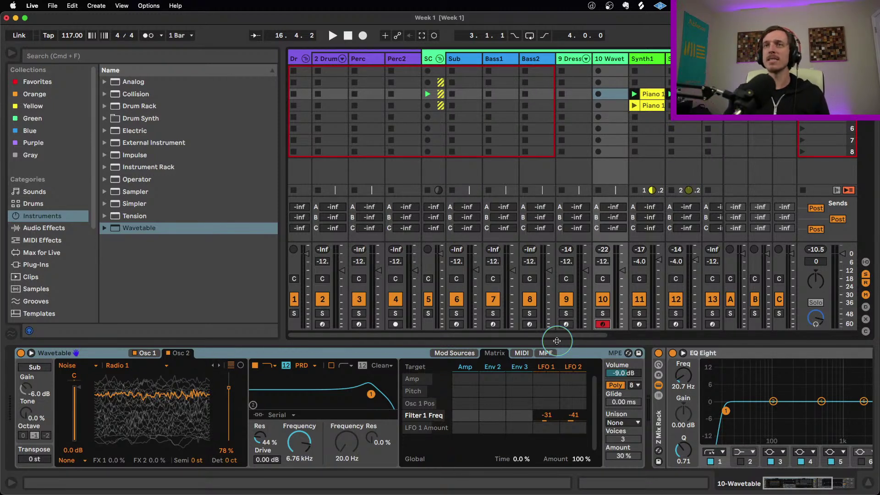
{"action": "left_click", "coordinate": [623, 422]}
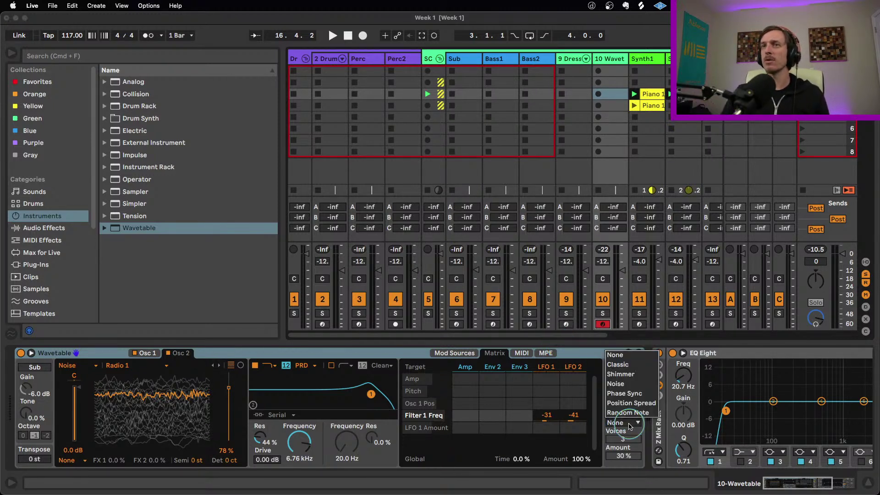
{"action": "left_click", "coordinate": [635, 366]}
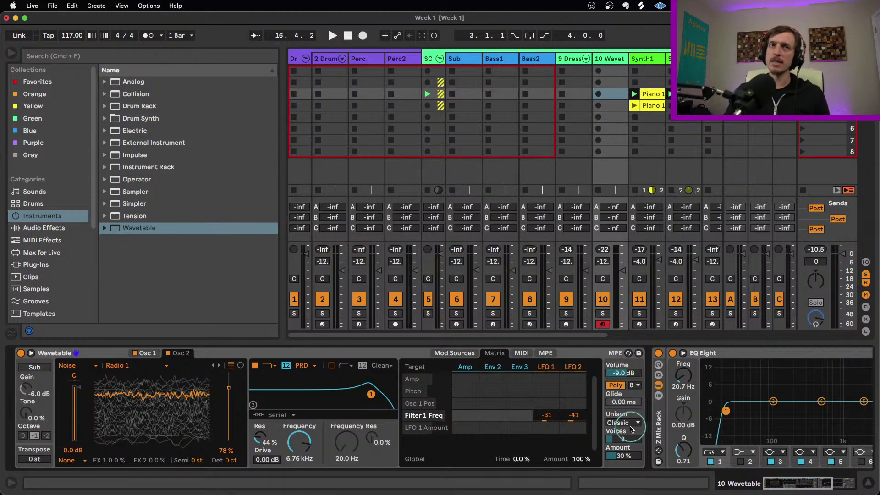
- Review the new Wavetable's filter frequency, Env 2 envelope and modulation matrix
{"action": "left_click", "coordinate": [298, 442]}
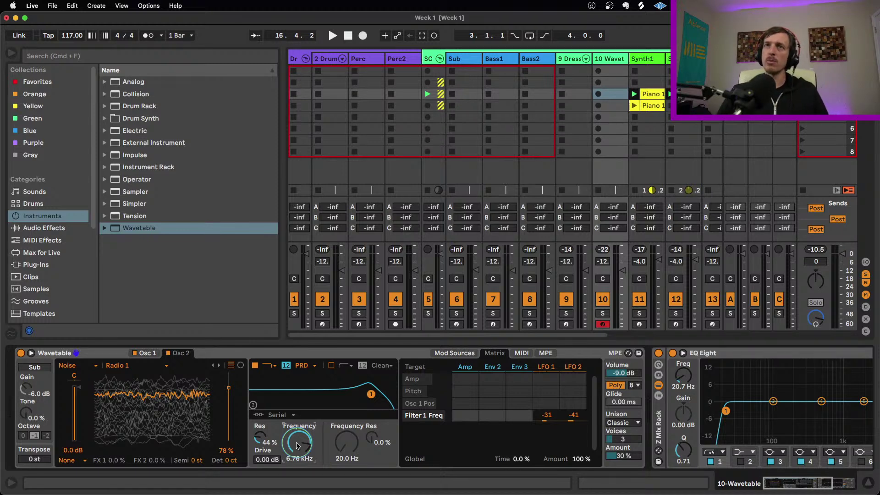
{"action": "left_click", "coordinate": [287, 349]}
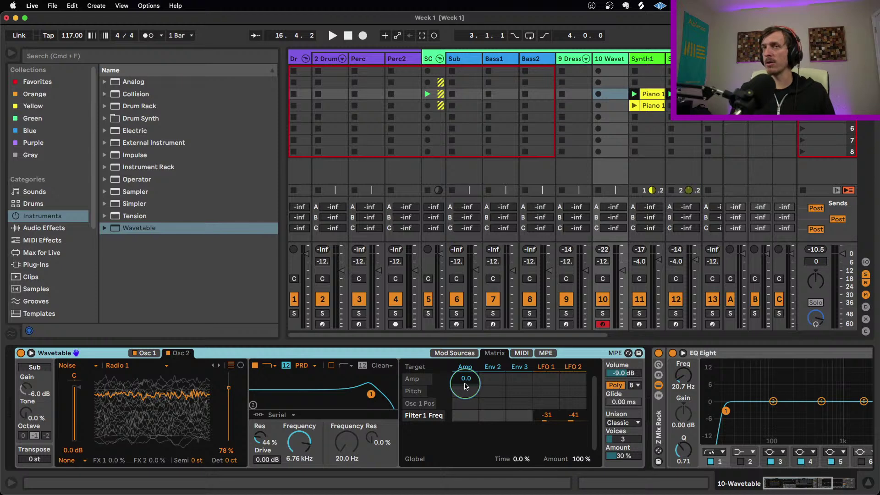
{"action": "left_click", "coordinate": [463, 353]}
{"action": "left_click", "coordinate": [460, 365]}
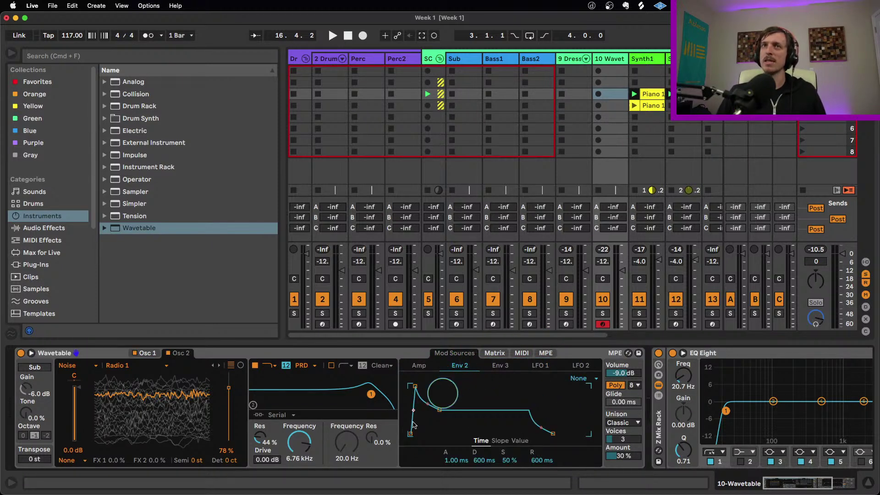
{"action": "left_click", "coordinate": [495, 354]}
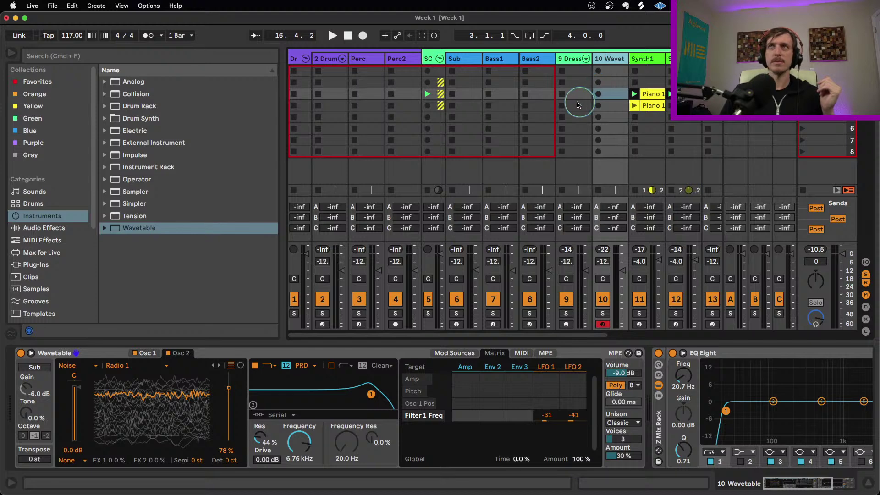
- Delete the Dressed Up Bass track and the neighbouring new Wavetable track
{"action": "left_click", "coordinate": [567, 61]}
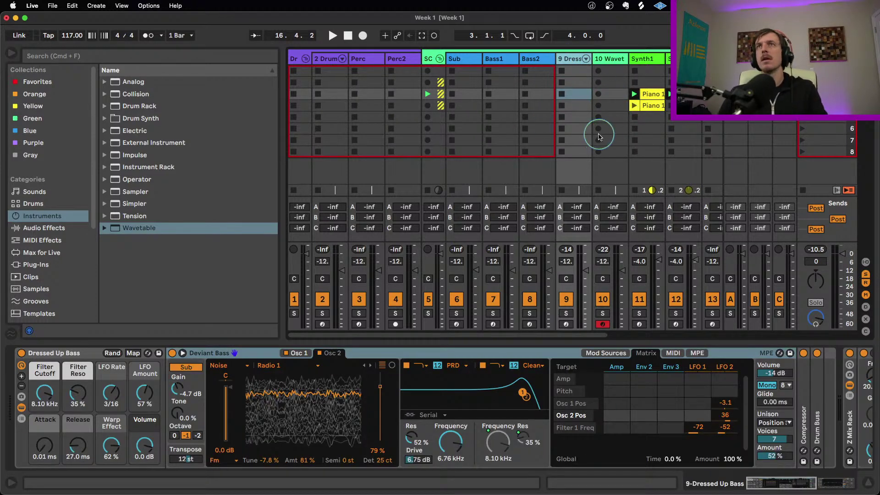
{"action": "key", "text": "BackSpace"}
{"action": "key", "text": "BackSpace"}
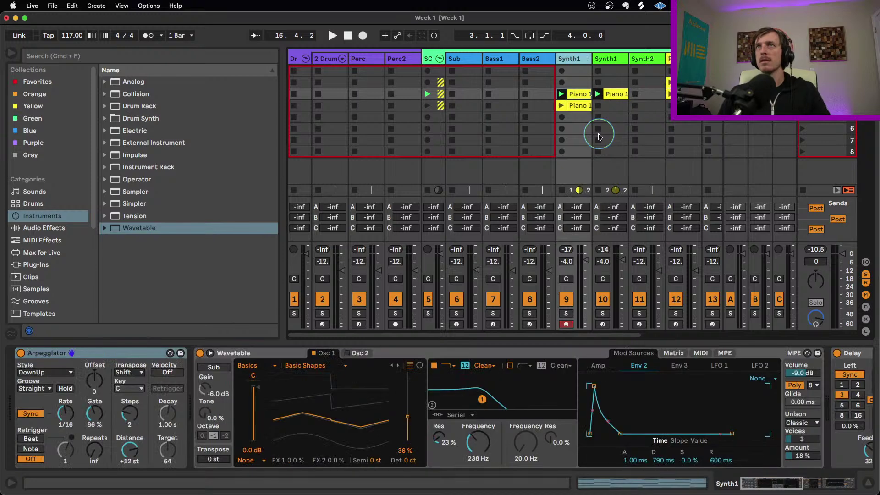
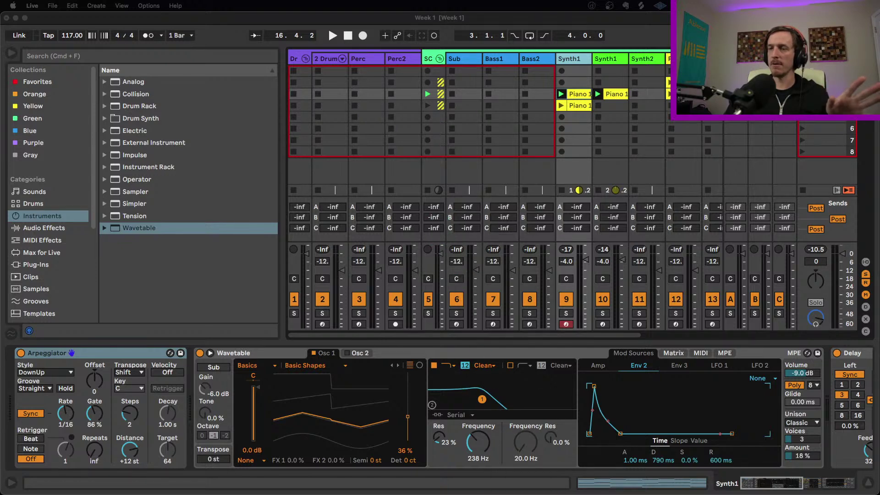
- Switch to Firefox, look over the YouTube page for "Listening: The Secret of Sound Design", and close its tab
{"action": "key", "text": "super+Tab"}
{"action": "left_click_drag", "start_coordinate": [273, 303], "coordinate": [269, 104]}
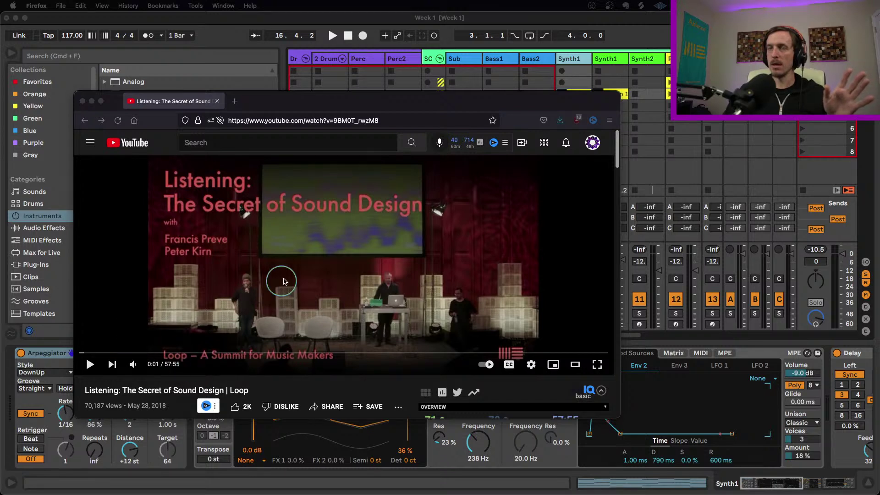
{"action": "left_click_drag", "start_coordinate": [315, 102], "coordinate": [332, 100]}
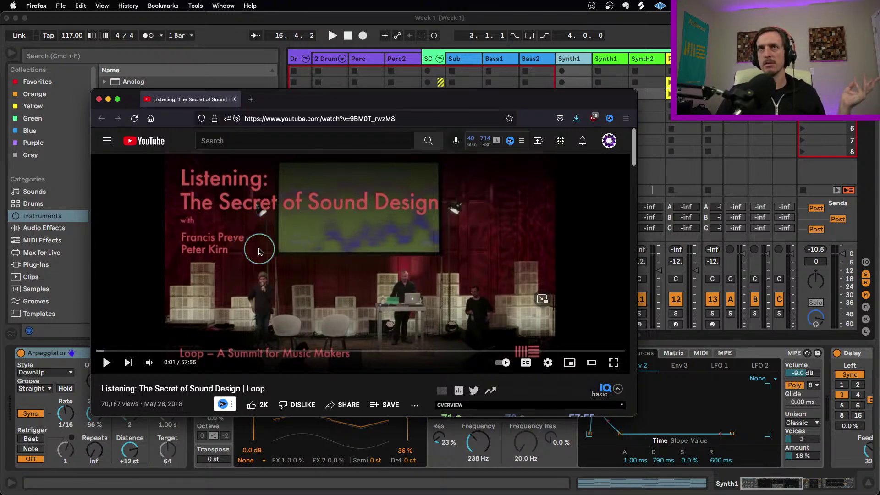
{"action": "scroll", "coordinate": [194, 272], "scroll_direction": "down", "scroll_amount": 3}
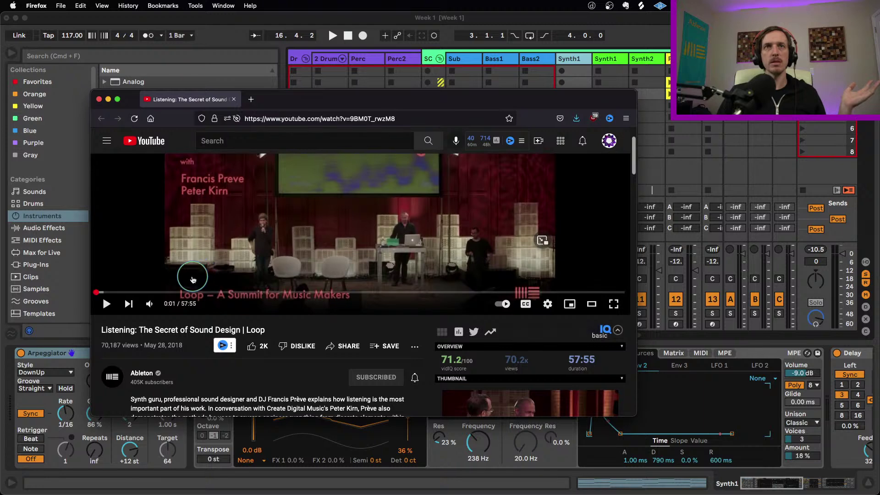
{"action": "scroll", "coordinate": [192, 280], "scroll_direction": "down", "scroll_amount": 2}
{"action": "scroll", "coordinate": [206, 284], "scroll_direction": "up", "scroll_amount": 5}
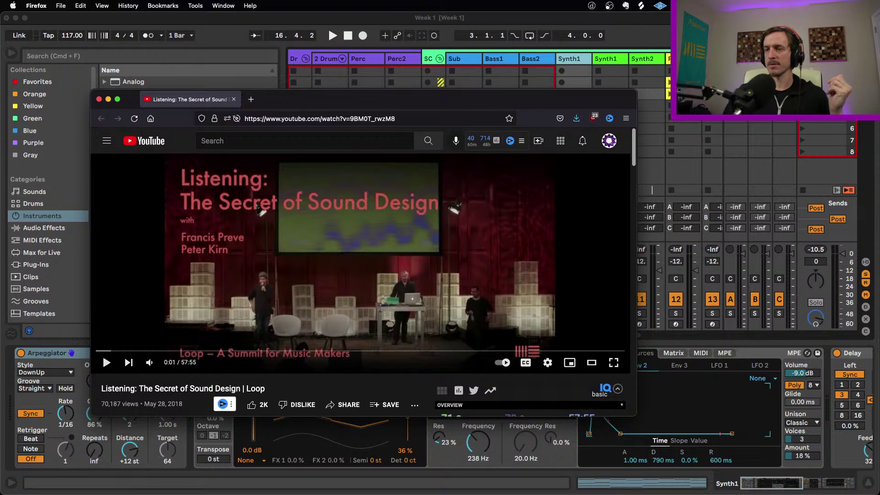
{"action": "key", "text": "super+Tab"}
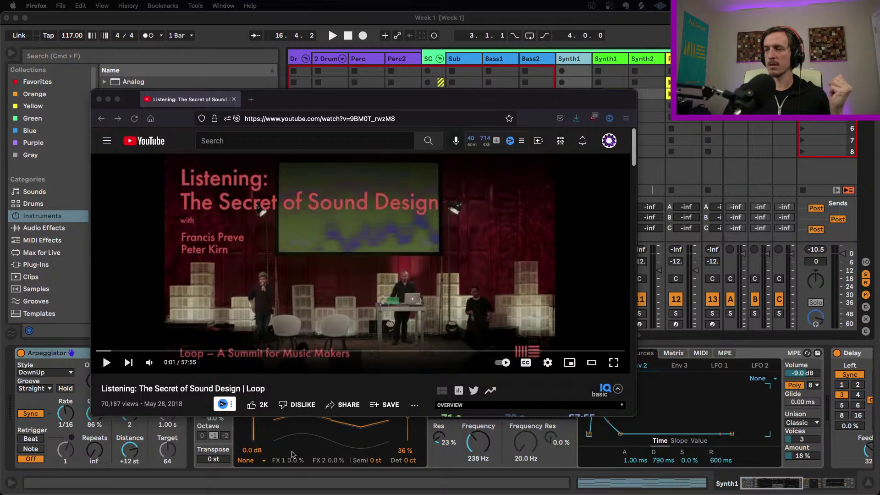
{"action": "left_click", "coordinate": [281, 98]}
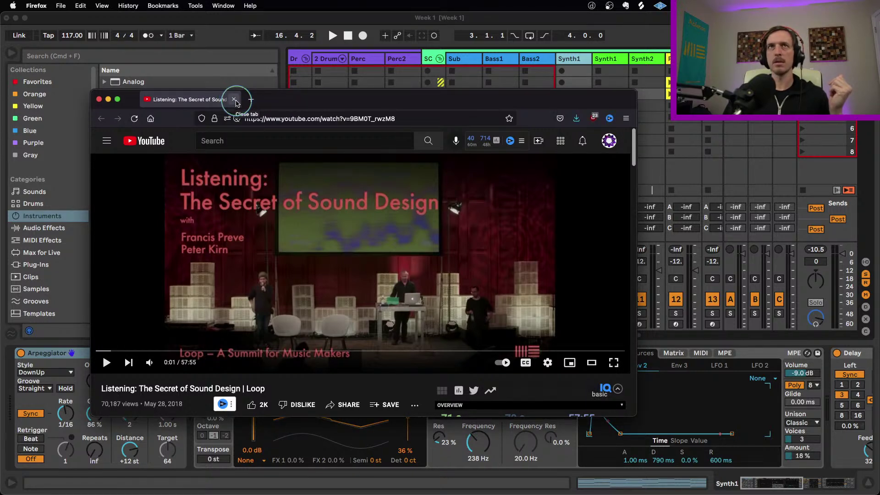
{"action": "left_click", "coordinate": [234, 100]}
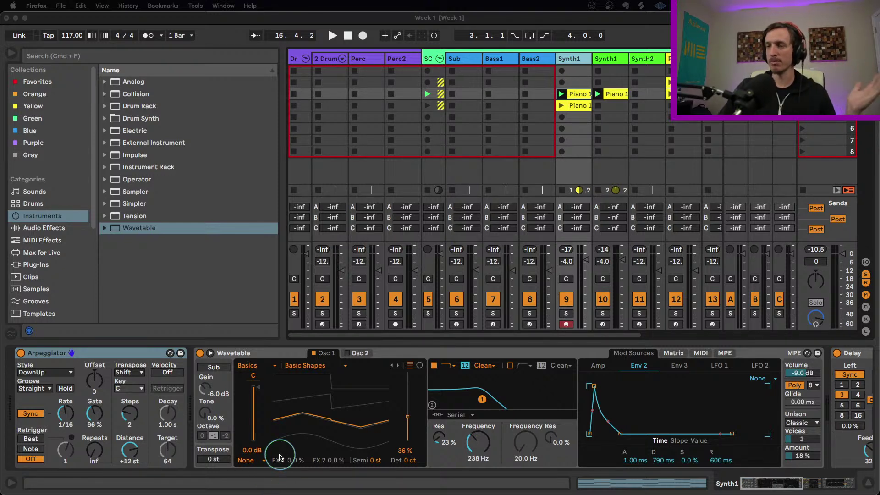
- Return to Ableton Live and locate Probability Arp.amxd in the Probability Pack by Sonic Faction among the installed packs
{"action": "left_click", "coordinate": [439, 343]}
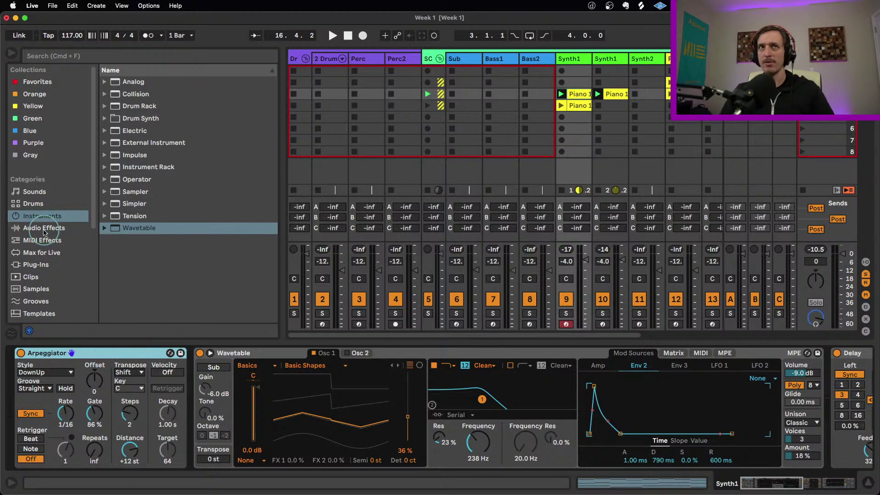
{"action": "scroll", "coordinate": [51, 242], "scroll_direction": "down", "scroll_amount": 4}
{"action": "left_click", "coordinate": [48, 255]}
{"action": "scroll", "coordinate": [155, 229], "scroll_direction": "down", "scroll_amount": 10}
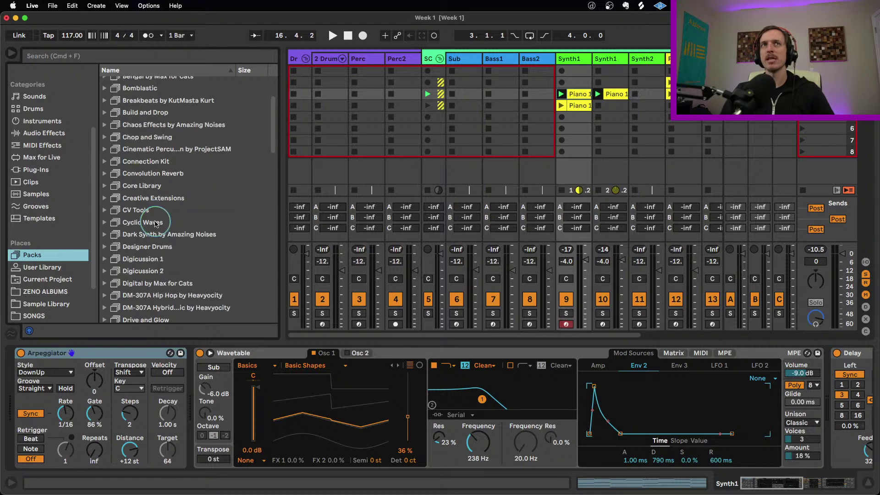
{"action": "scroll", "coordinate": [156, 237], "scroll_direction": "down", "scroll_amount": 20}
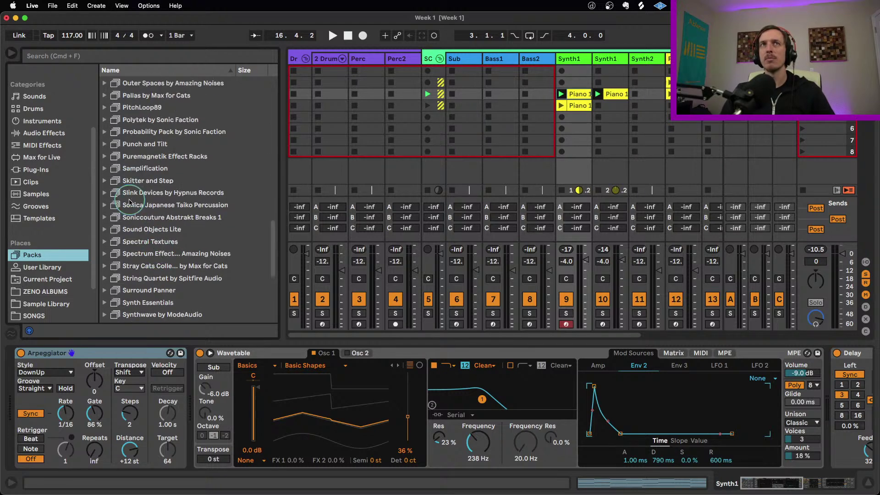
{"action": "left_click", "coordinate": [140, 133]}
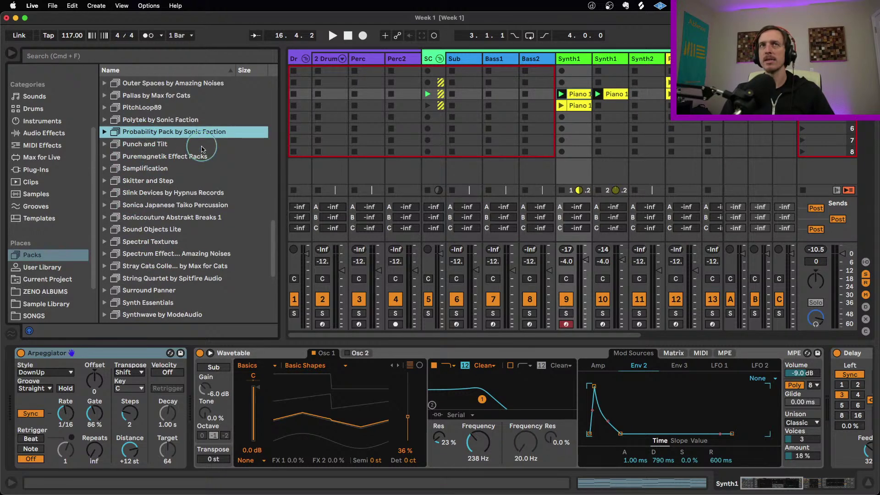
{"action": "scroll", "coordinate": [216, 178], "scroll_direction": "up", "scroll_amount": 2}
{"action": "scroll", "coordinate": [228, 183], "scroll_direction": "up", "scroll_amount": 1}
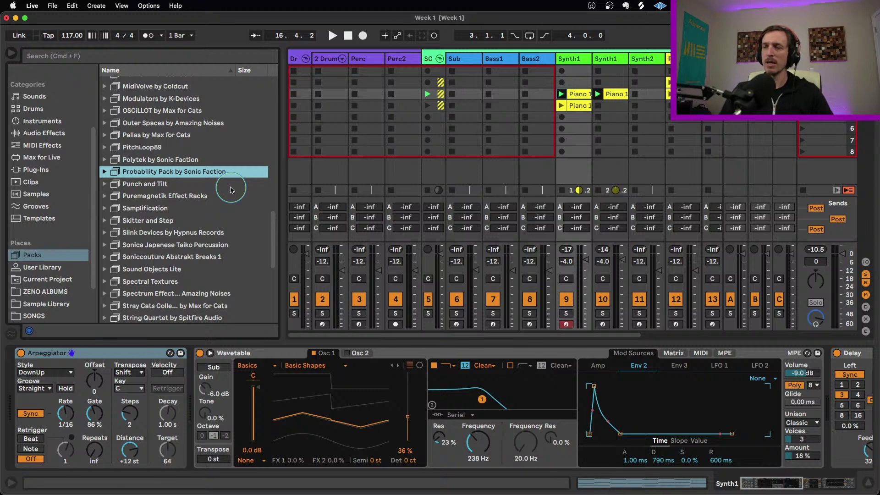
{"action": "left_click", "coordinate": [105, 172]}
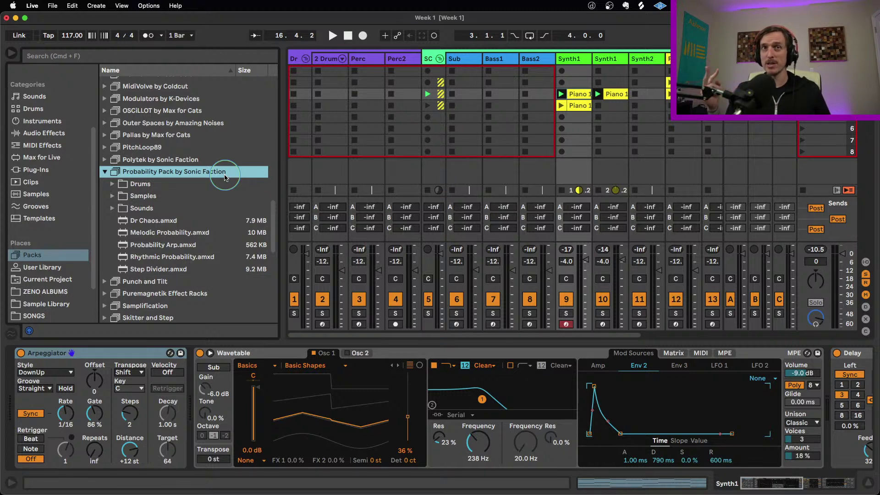
{"action": "left_click", "coordinate": [182, 233]}
{"action": "left_click", "coordinate": [183, 245]}
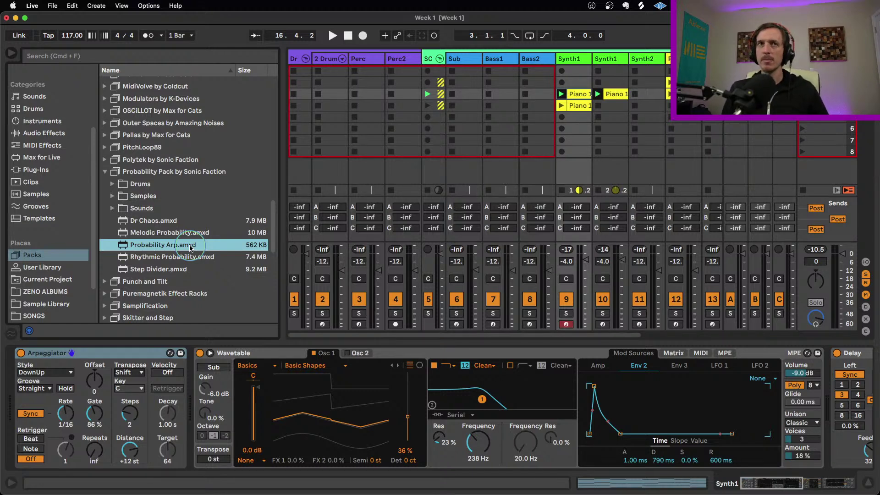
- Duplicate the second Synth1 track and stop the clip on the first Synth1 track
{"action": "left_click", "coordinate": [620, 58]}
{"action": "key", "text": "super+d"}
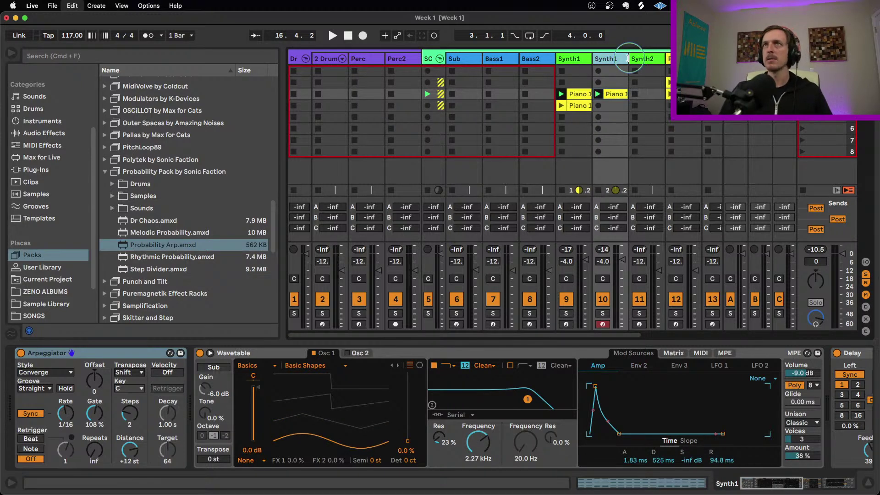
{"action": "left_click", "coordinate": [563, 190]}
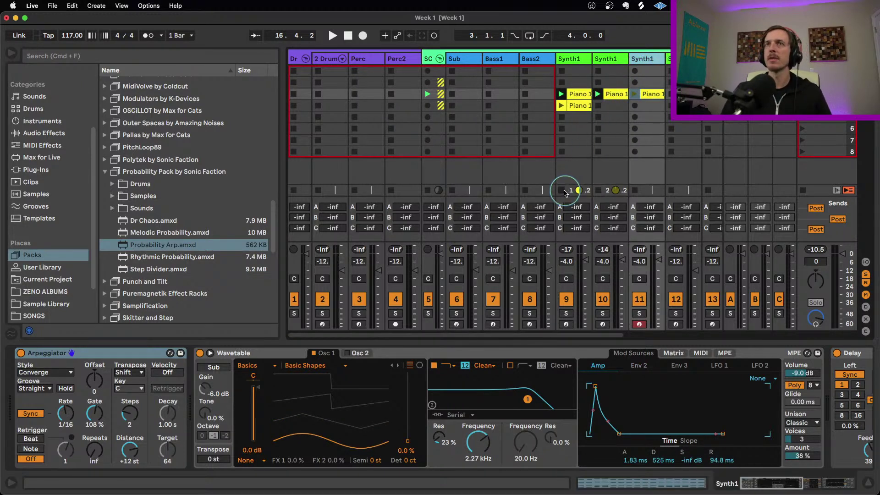
- Copy the sustained-chord Piano 1 clip onto the duplicated Synth1 track, keeping two Piano 1 clips on each Synth1 track
{"action": "double_click", "coordinate": [652, 94]}
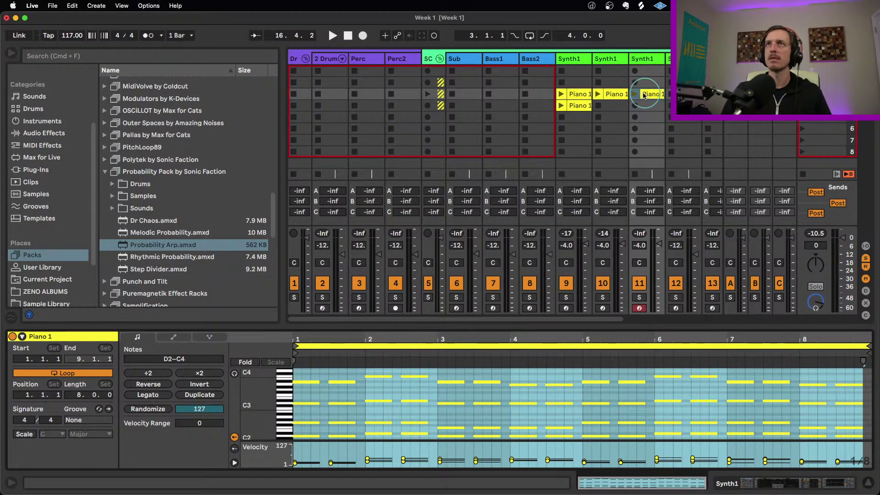
{"action": "left_click", "coordinate": [621, 95]}
{"action": "left_click", "coordinate": [648, 94], "text": "shift"}
{"action": "left_click_drag", "start_coordinate": [614, 96], "coordinate": [642, 99]}
{"action": "left_click", "coordinate": [588, 97]}
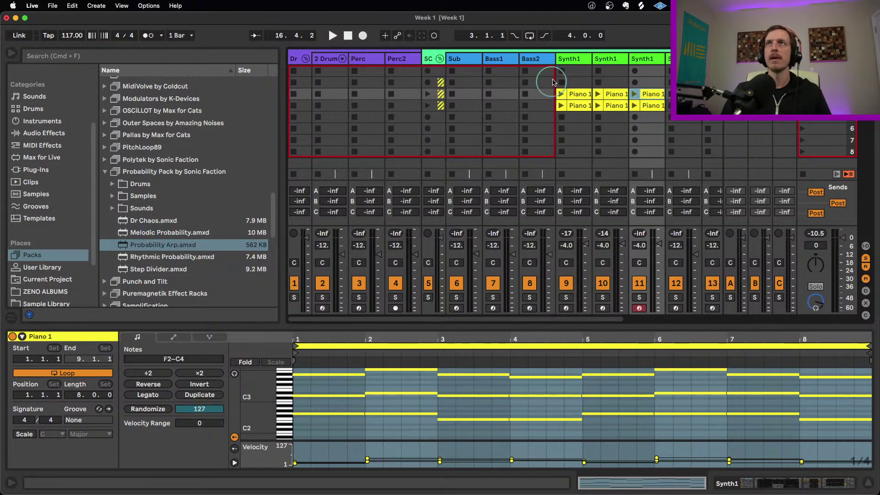
- Replace the Arpeggiator on the duplicated Synth1 track with Probability Arp, placed ahead of the Wavetable
{"action": "double_click", "coordinate": [654, 63]}
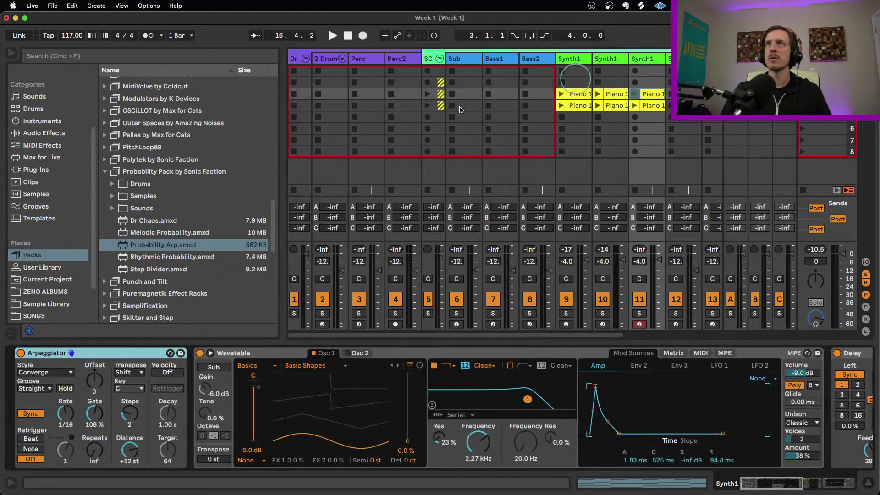
{"action": "key", "text": "Delete"}
{"action": "left_click", "coordinate": [169, 248]}
{"action": "left_click_drag", "start_coordinate": [169, 248], "coordinate": [16, 375]}
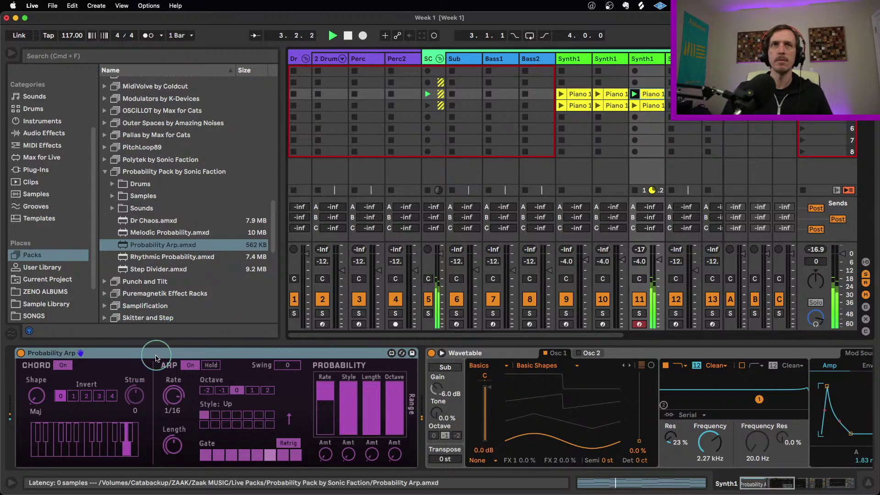
- Turn off Probability Arp's Chord section, audition the Up & Down and Diverge styles during playback, and set the style to UpDown
{"action": "left_click", "coordinate": [67, 369]}
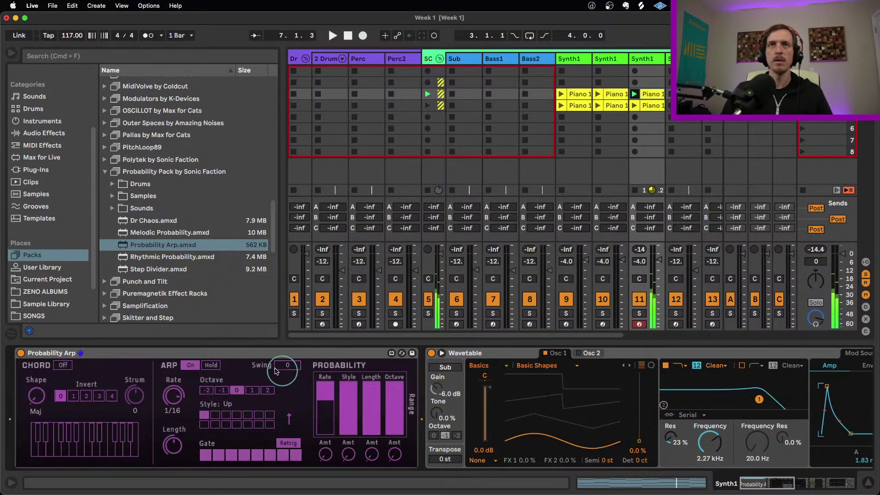
{"action": "left_click", "coordinate": [238, 415]}
{"action": "scroll", "coordinate": [240, 417], "scroll_direction": "up", "scroll_amount": 1}
{"action": "key", "text": "space"}
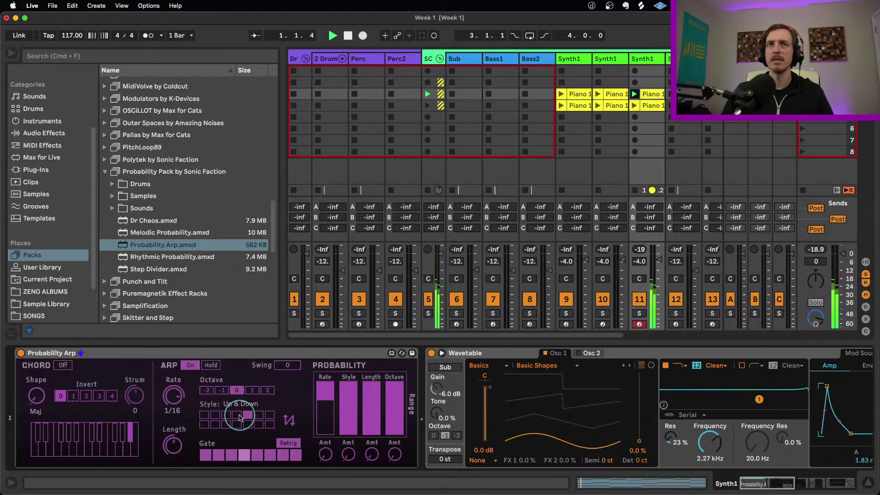
{"action": "scroll", "coordinate": [239, 417], "scroll_direction": "up", "scroll_amount": 5}
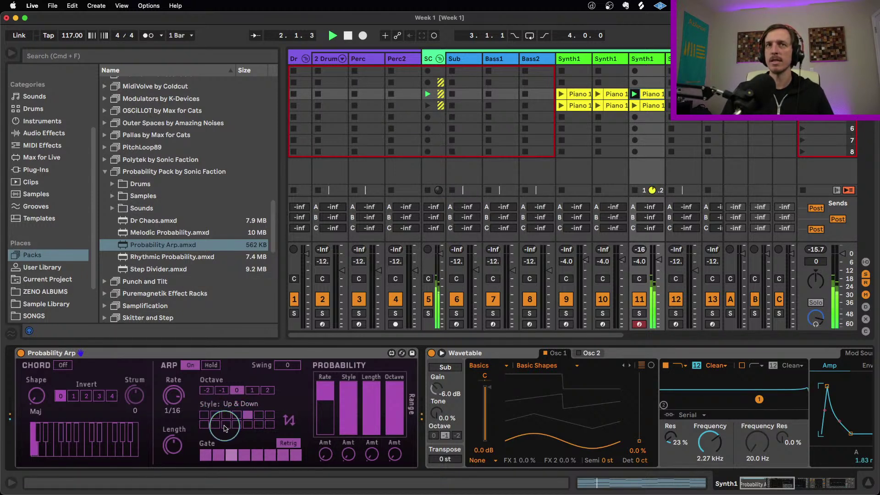
{"action": "left_click", "coordinate": [205, 424]}
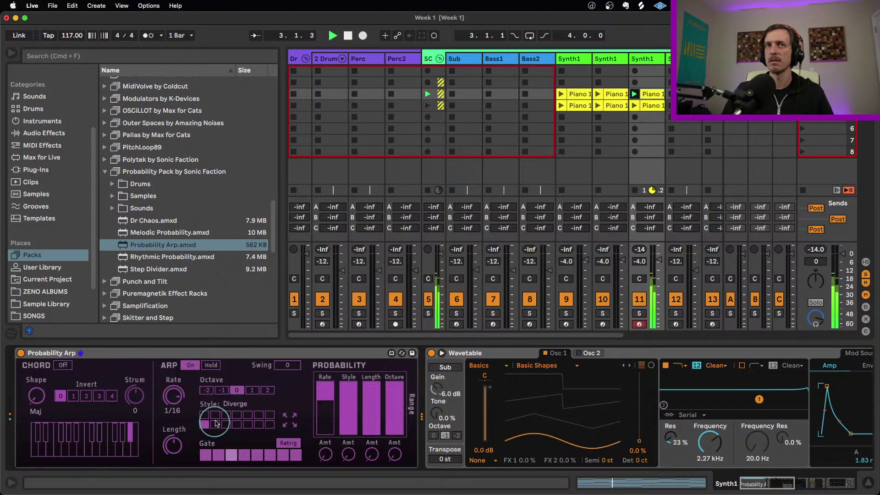
{"action": "scroll", "coordinate": [229, 418], "scroll_direction": "down", "scroll_amount": 5}
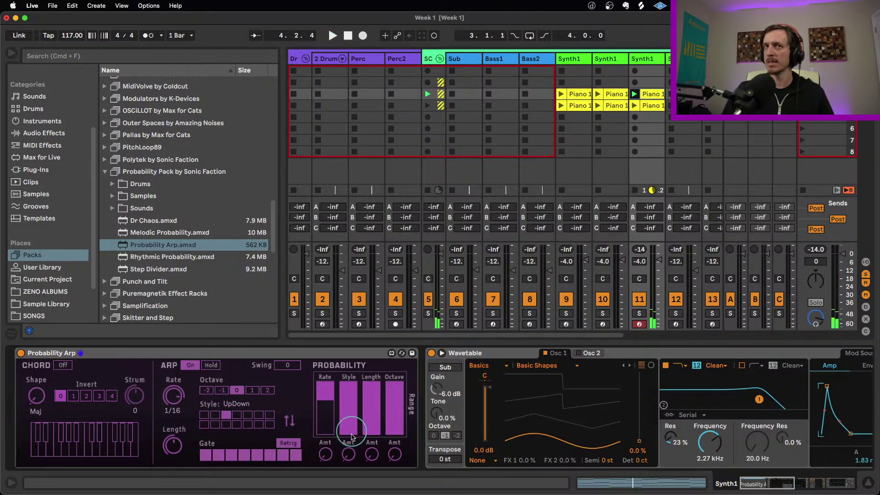
- Play the clip and narrow Probability Arp's Style probability range, keeping the arp rate at 1/16
{"action": "key", "text": "space"}
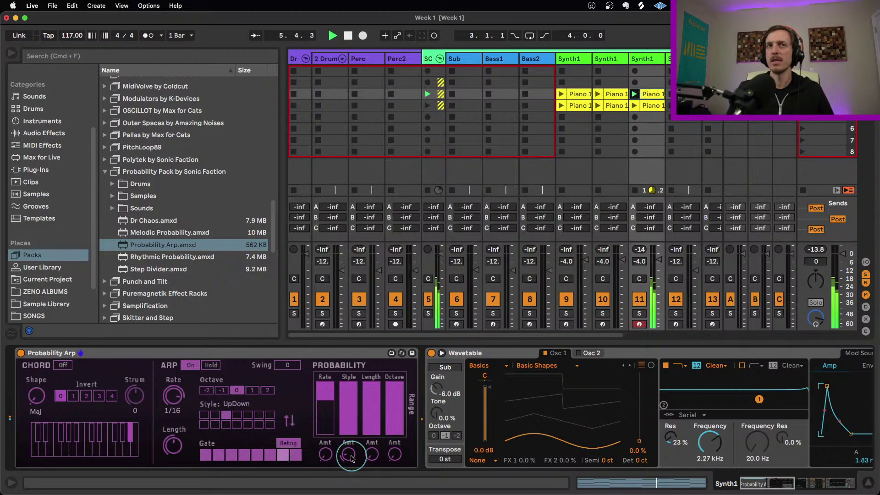
{"action": "mouse_move", "coordinate": [348, 403]}
{"action": "left_mouse_down"}
{"action": "mouse_move", "coordinate": [348, 394]}
{"action": "mouse_move", "coordinate": [349, 418]}
{"action": "mouse_move", "coordinate": [347, 389]}
{"action": "left_mouse_up"}
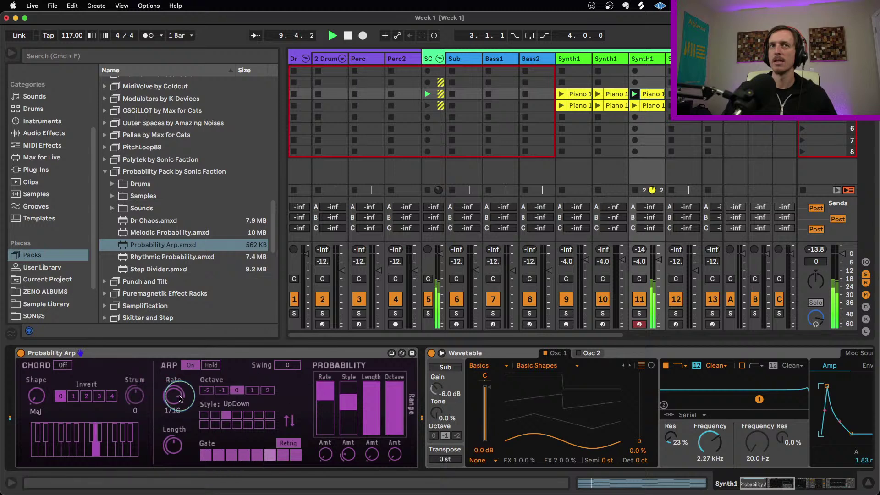
{"action": "left_click_drag", "start_coordinate": [179, 400], "coordinate": [178, 398]}
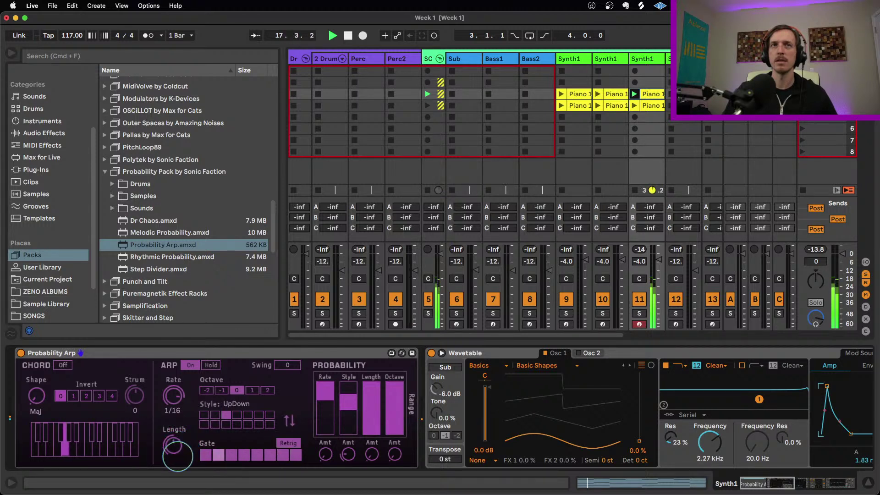
- Set Probability Arp's chord shape to min with inversion 0, and narrow its Rate and Octave probability ranges
{"action": "left_click", "coordinate": [74, 396]}
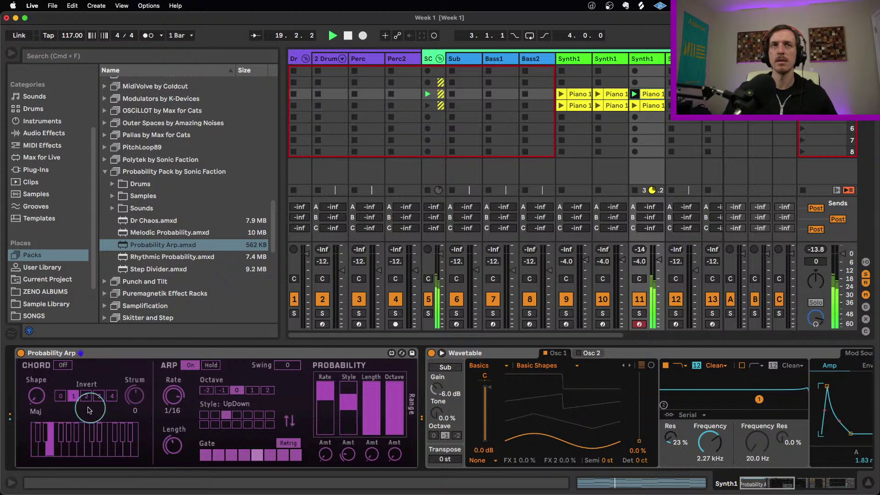
{"action": "left_click", "coordinate": [60, 397]}
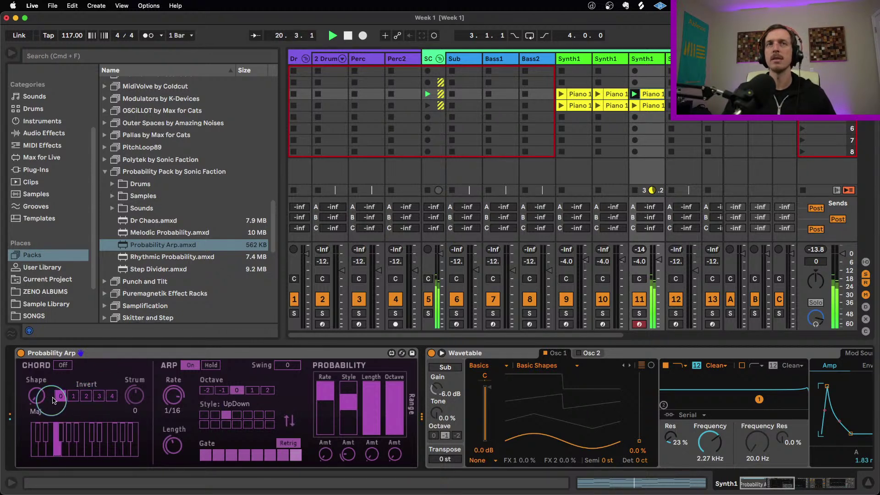
{"action": "left_click_drag", "start_coordinate": [37, 396], "coordinate": [36, 390]}
{"action": "left_click", "coordinate": [69, 365]}
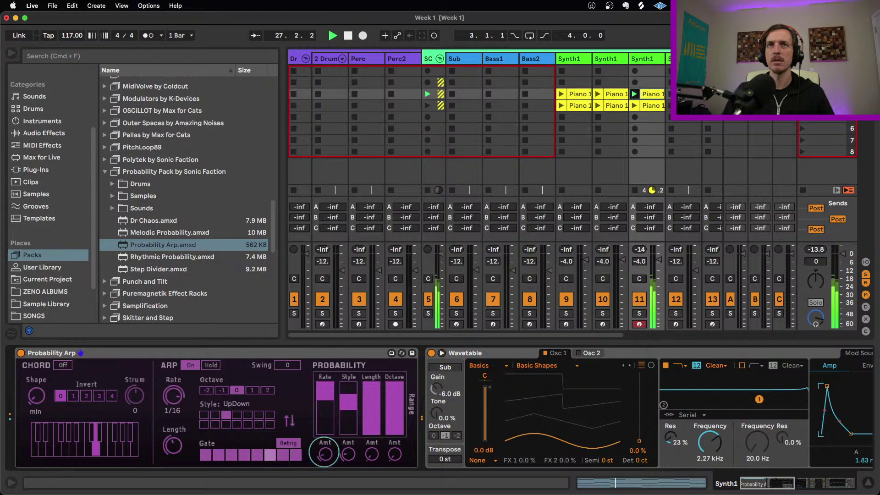
{"action": "left_click_drag", "start_coordinate": [324, 404], "coordinate": [326, 395]}
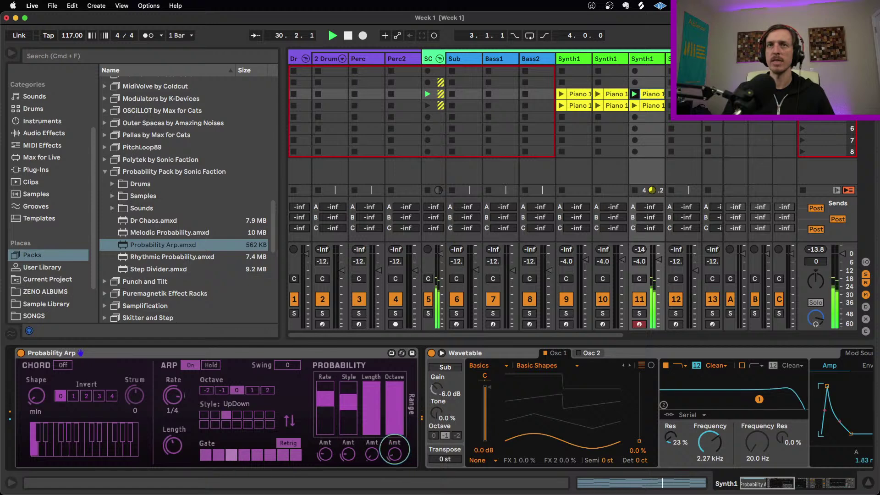
{"action": "left_click_drag", "start_coordinate": [396, 403], "coordinate": [400, 416]}
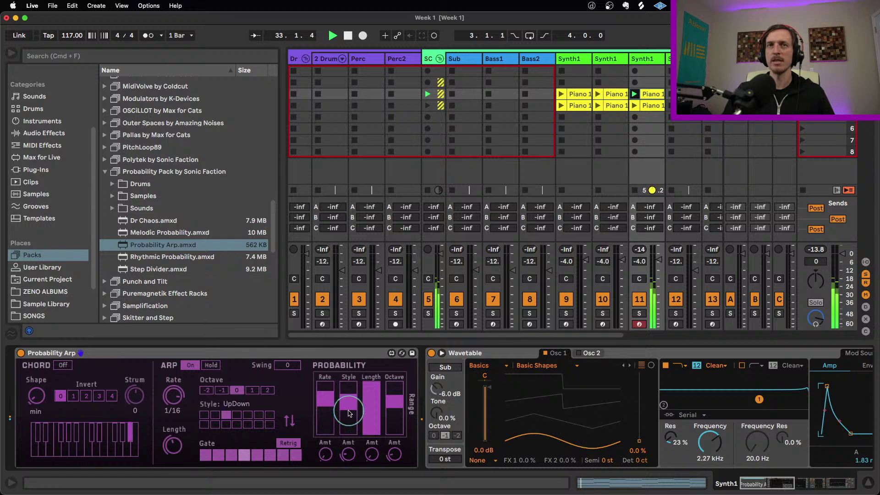
- Adjust the Wavetable to oscillator 1 position 66%, Amp envelope attack 23.3 ms and decay 259 ms, and 3 unison voices at 35% amount
{"action": "left_click_drag", "start_coordinate": [639, 440], "coordinate": [639, 395]}
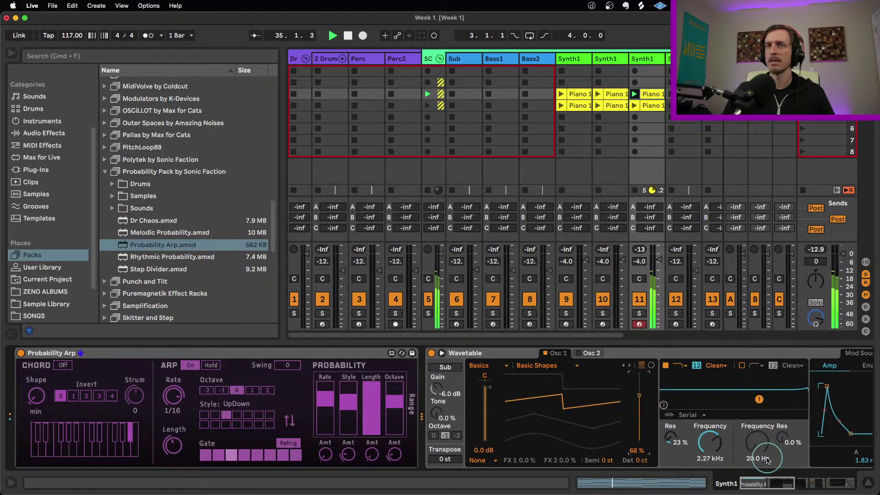
{"action": "left_click", "coordinate": [764, 484]}
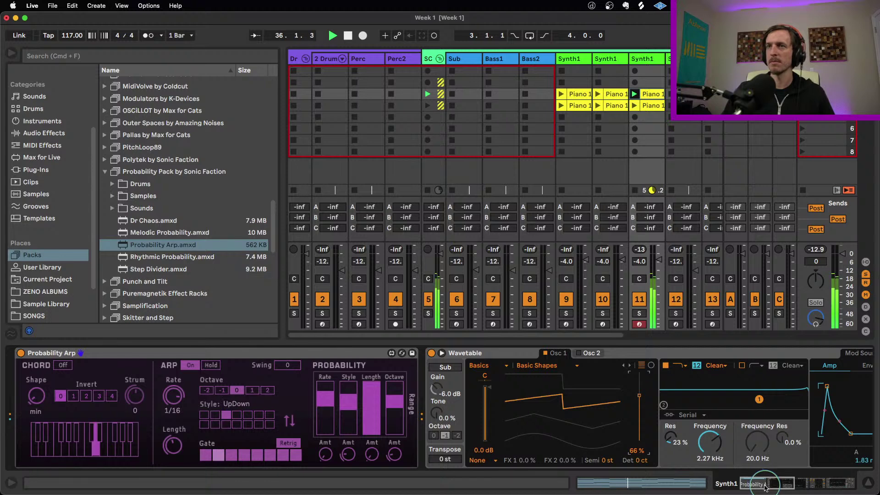
{"action": "left_click_drag", "start_coordinate": [763, 484], "coordinate": [779, 484]}
{"action": "left_click", "coordinate": [598, 441]}
{"action": "left_click_drag", "start_coordinate": [573, 434], "coordinate": [565, 433]}
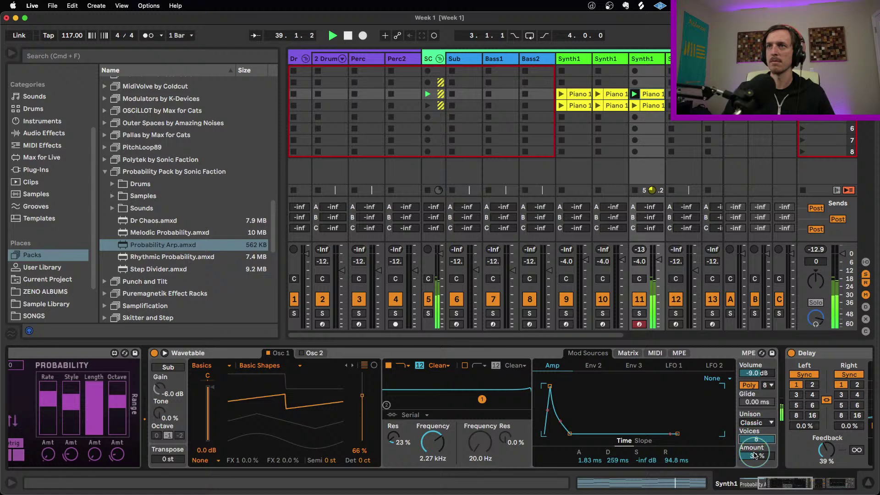
{"action": "left_click_drag", "start_coordinate": [770, 437], "coordinate": [770, 441]}
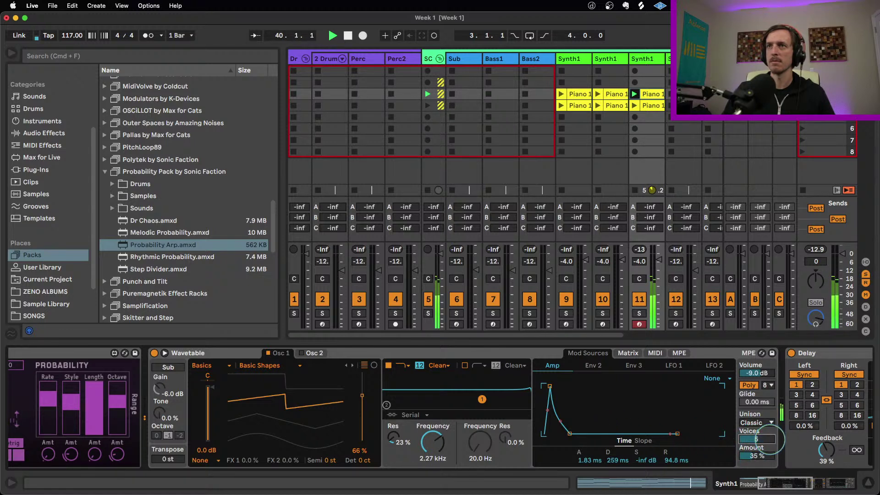
{"action": "left_click_drag", "start_coordinate": [551, 389], "coordinate": [557, 390]}
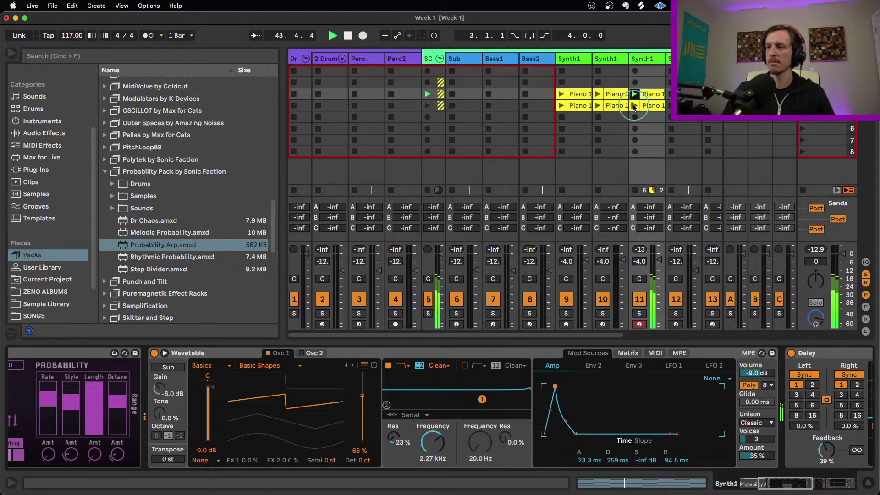
- Launch the lower Piano 1 clip on the second Synth1 track and play it together with the third Synth1 layer
{"action": "left_click", "coordinate": [584, 109]}
{"action": "left_click", "coordinate": [599, 107]}
{"action": "left_click", "coordinate": [567, 94]}
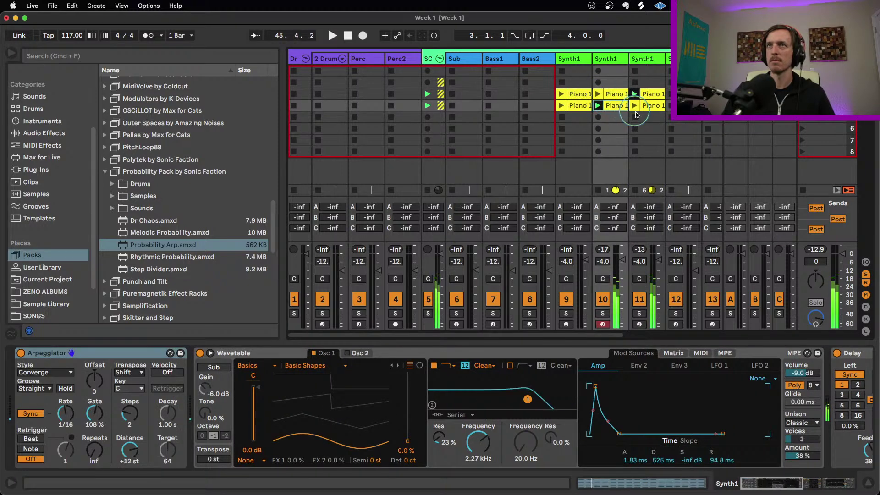
{"action": "key", "text": "space"}
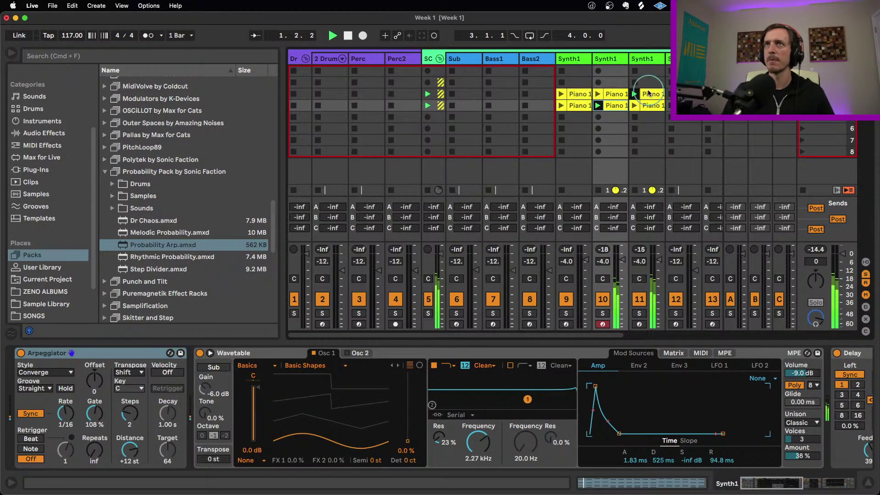
- Replace Probability Arp on the third Synth1 track with Melodic Probability, placed ahead of the Wavetable
{"action": "left_click", "coordinate": [643, 64]}
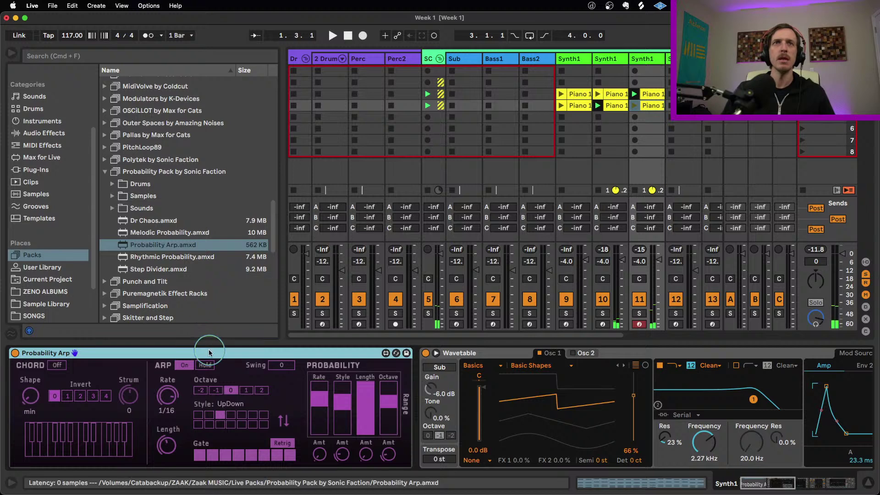
{"action": "key", "text": "Delete"}
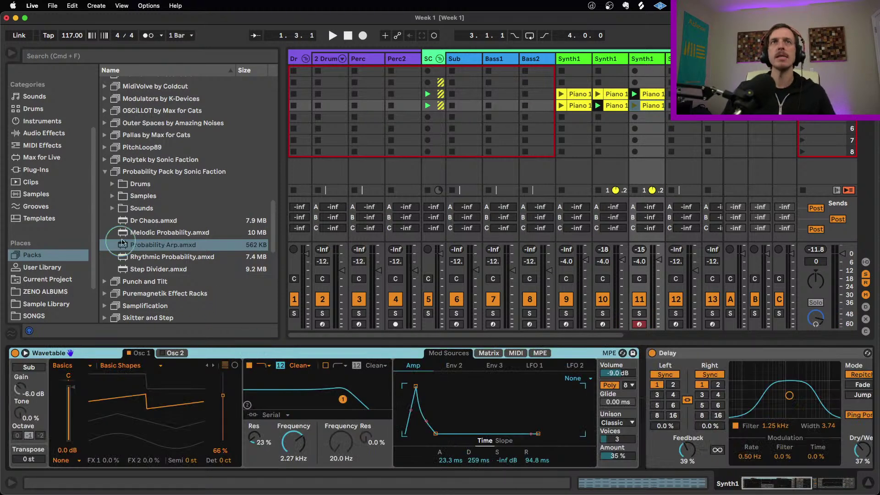
{"action": "left_click", "coordinate": [149, 233]}
{"action": "left_click_drag", "start_coordinate": [165, 235], "coordinate": [44, 384]}
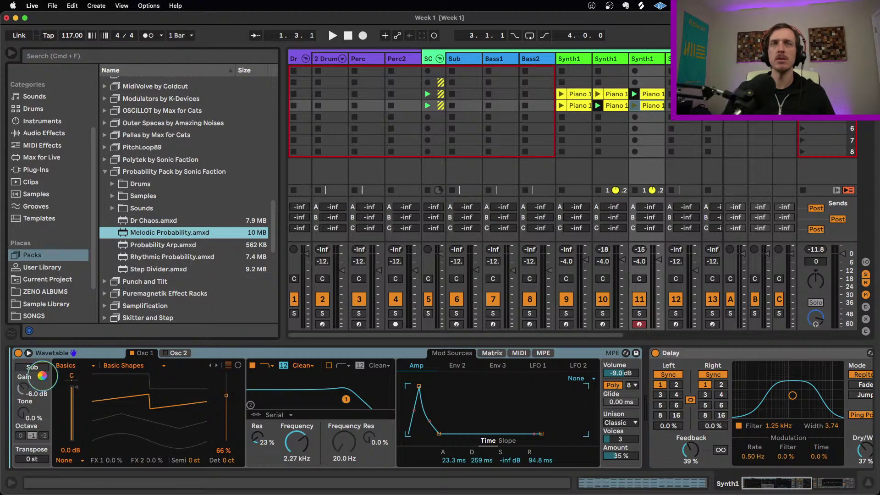
{"action": "left_click_drag", "start_coordinate": [38, 374], "coordinate": [39, 376]}
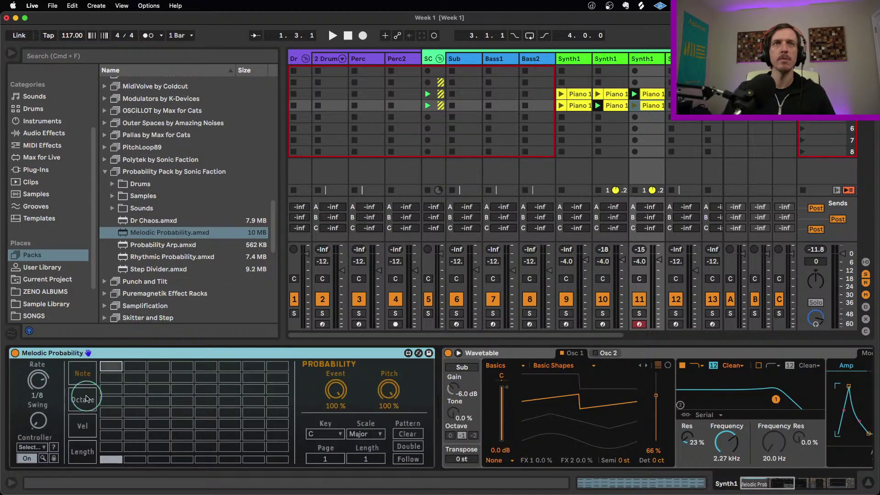
- Look through Melodic Probability's Octave, Vel, Length and Note lanes, and remove the device from the track
{"action": "left_click", "coordinate": [86, 399]}
{"action": "left_click", "coordinate": [83, 426]}
{"action": "left_click", "coordinate": [82, 452]}
{"action": "left_click", "coordinate": [83, 374]}
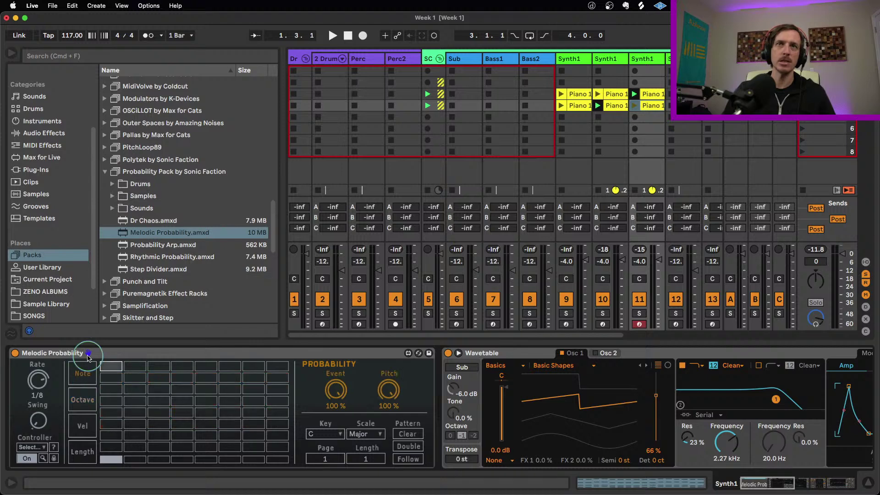
{"action": "left_click", "coordinate": [89, 357]}
{"action": "key", "text": "Delete"}
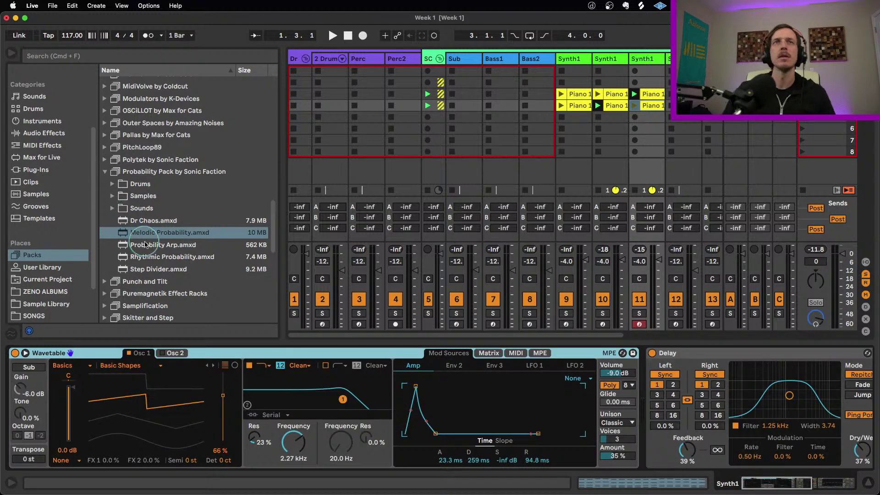
- Load Probability Arp ahead of the third Synth1 track's Wavetable again and turn off its Chord section during playback
{"action": "left_click", "coordinate": [142, 245]}
{"action": "left_click_drag", "start_coordinate": [37, 357], "coordinate": [29, 356]}
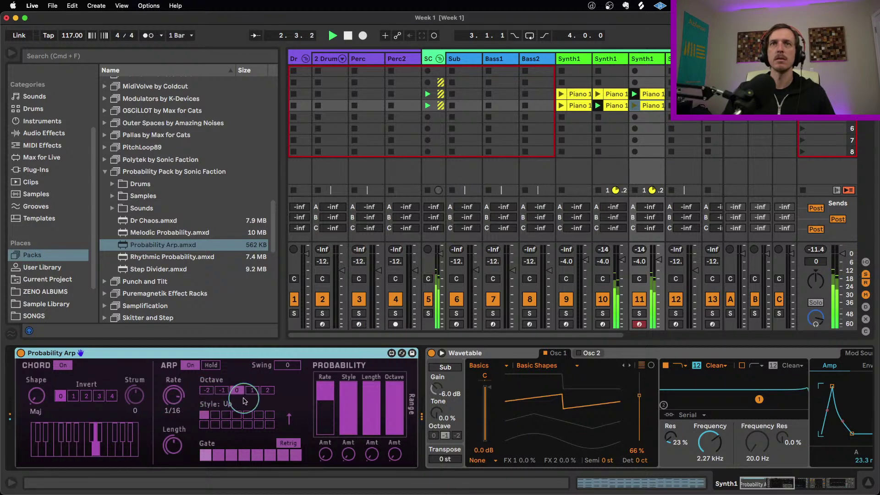
{"action": "left_click", "coordinate": [64, 366]}
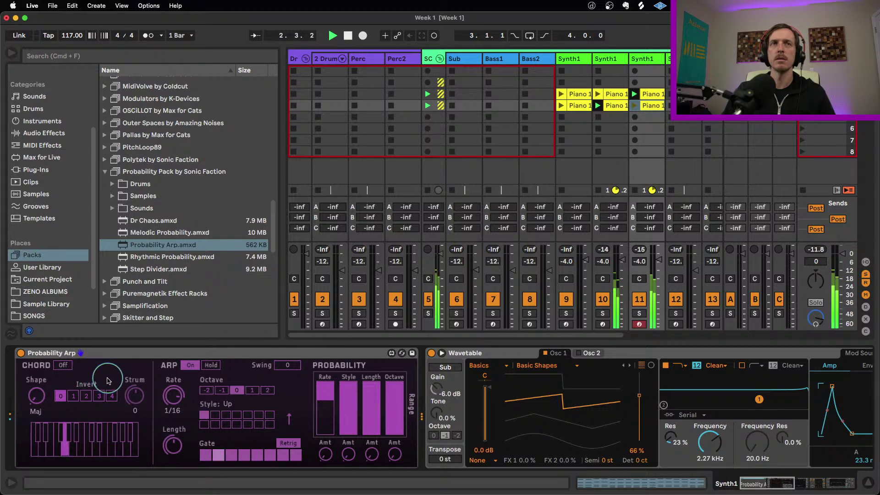
- Set Probability Arp's chord shape to min, adjust the Style probability amount, and narrow the Style range
{"action": "left_click_drag", "start_coordinate": [38, 392], "coordinate": [38, 395]}
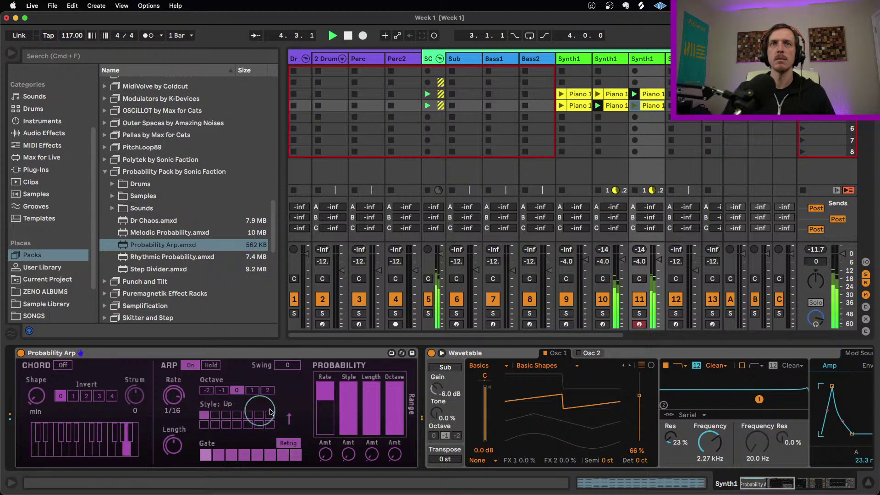
{"action": "left_click_drag", "start_coordinate": [348, 454], "coordinate": [350, 460]}
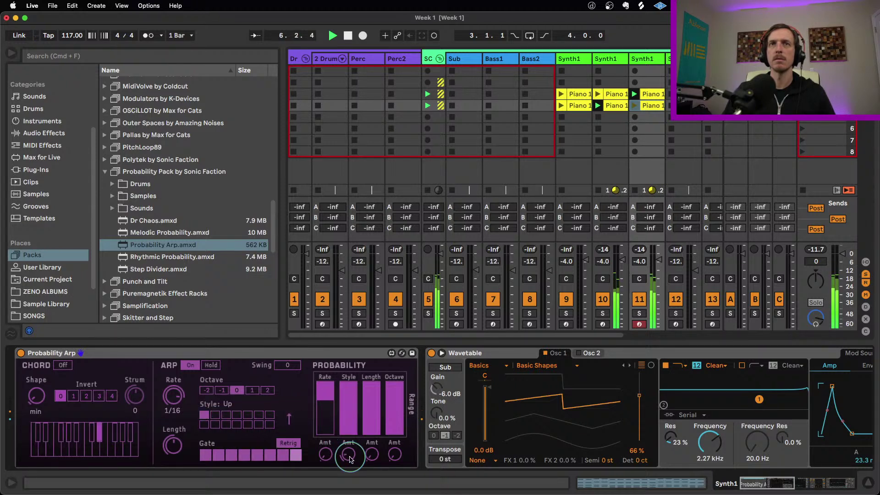
{"action": "mouse_move", "coordinate": [349, 401]}
{"action": "left_mouse_down"}
{"action": "mouse_move", "coordinate": [352, 411]}
{"action": "mouse_move", "coordinate": [352, 397]}
{"action": "left_mouse_up"}
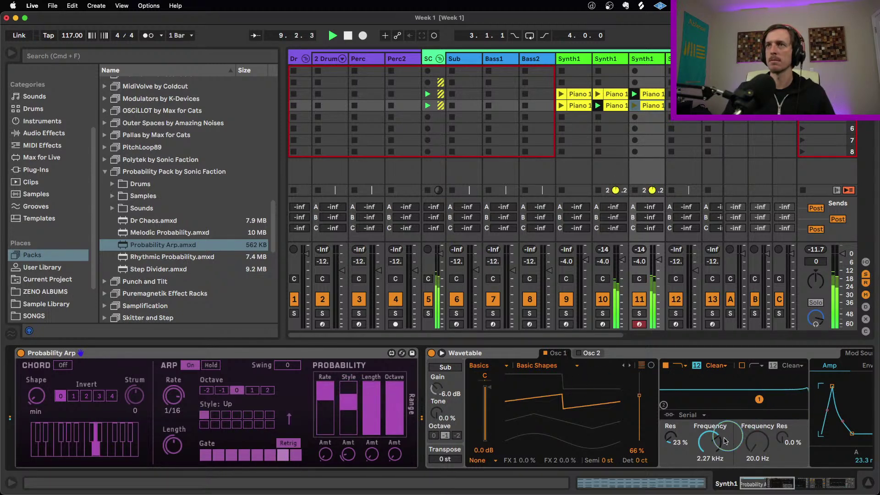
- Set the Wavetable's Env 2 modulation of Filter 1 Freq to 72 and its filter 1 frequency to 70.9 Hz
{"action": "left_click", "coordinate": [823, 484]}
{"action": "left_click", "coordinate": [717, 353]}
{"action": "left_click", "coordinate": [710, 398]}
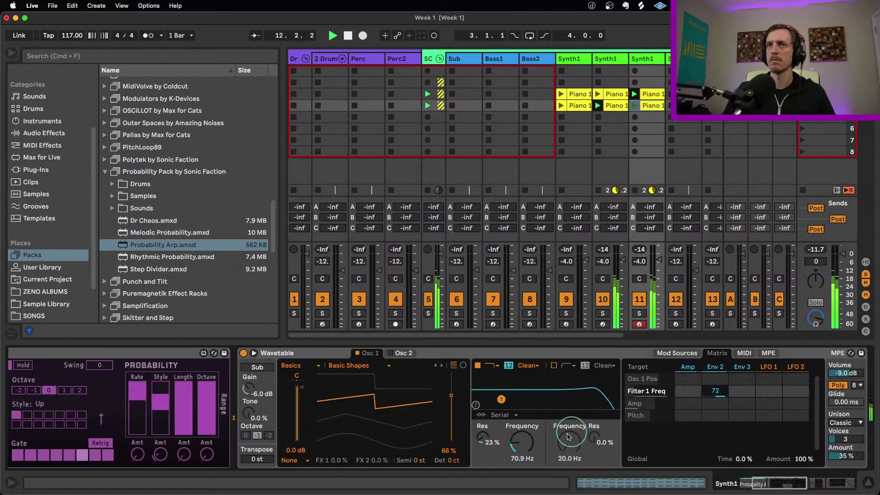
- Set the Wavetable's Env 2 decay to 525 ms and its oscillator 1 position to 98%
{"action": "left_click", "coordinate": [690, 353]}
{"action": "left_click", "coordinate": [683, 365]}
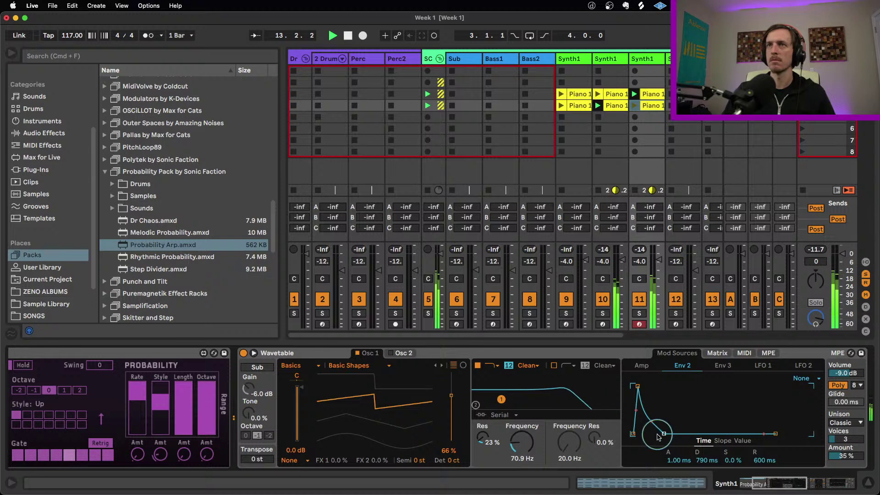
{"action": "left_click", "coordinate": [661, 433]}
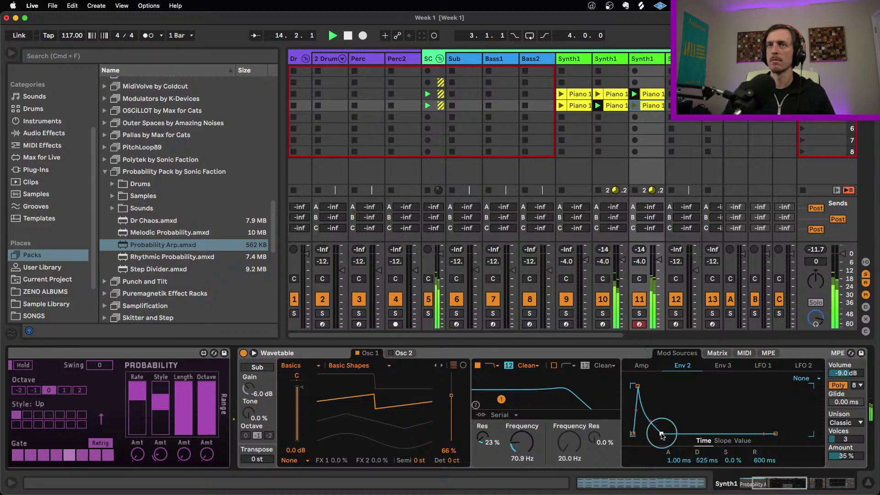
{"action": "left_click_drag", "start_coordinate": [451, 402], "coordinate": [449, 389]}
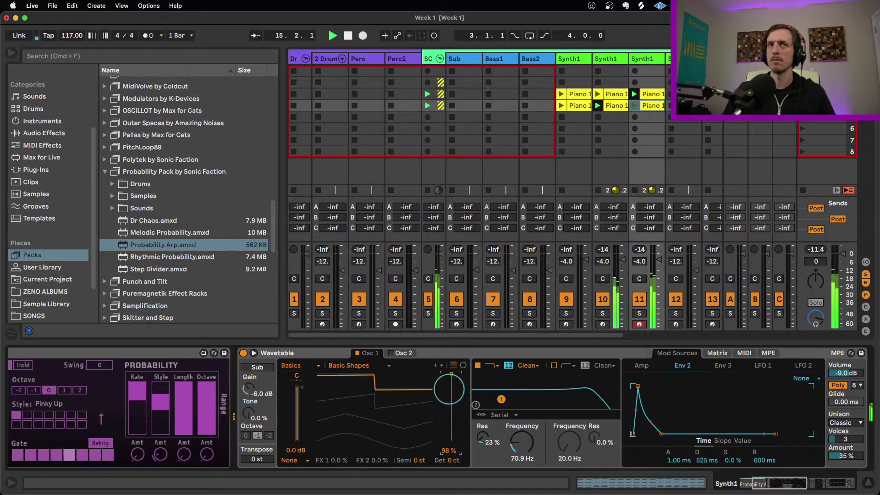
- Launch the upper Piano 1 clip on the first Synth1 track and replay all three Synth1 layers with the third track's devices shown
{"action": "left_click", "coordinate": [561, 94]}
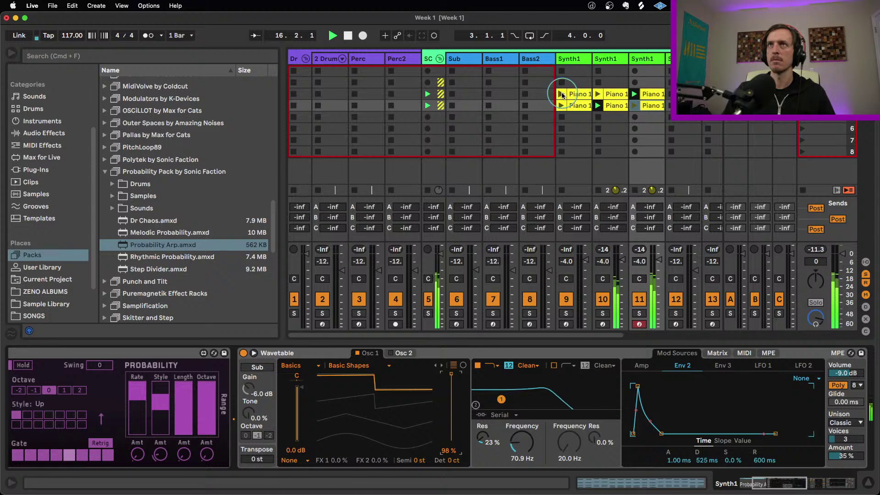
{"action": "left_click", "coordinate": [573, 94]}
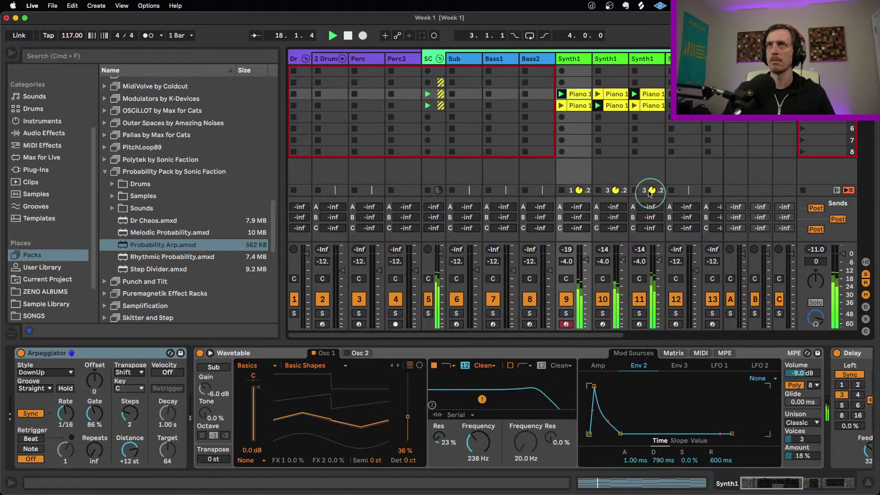
{"action": "left_click", "coordinate": [644, 59]}
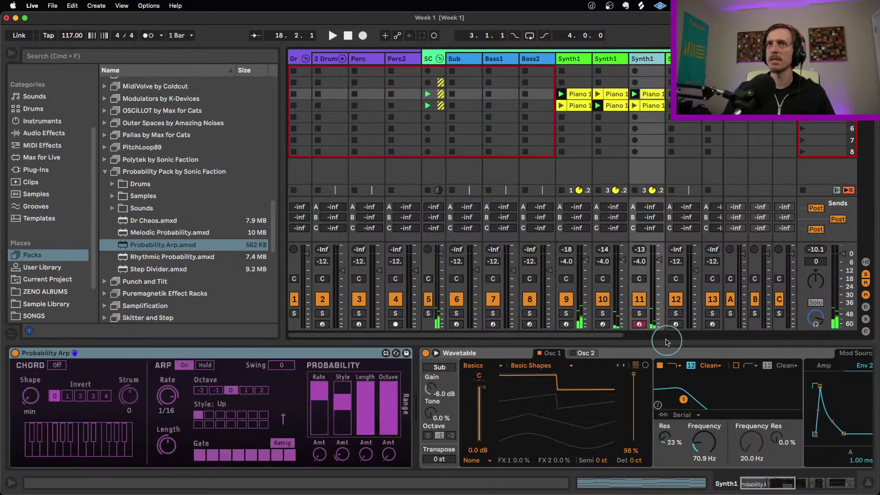
{"action": "left_click", "coordinate": [68, 366]}
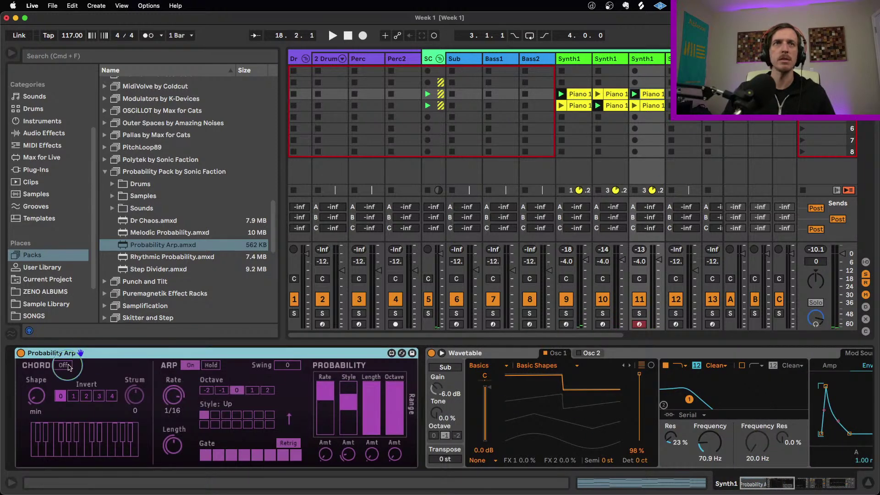
{"action": "key", "text": "space"}
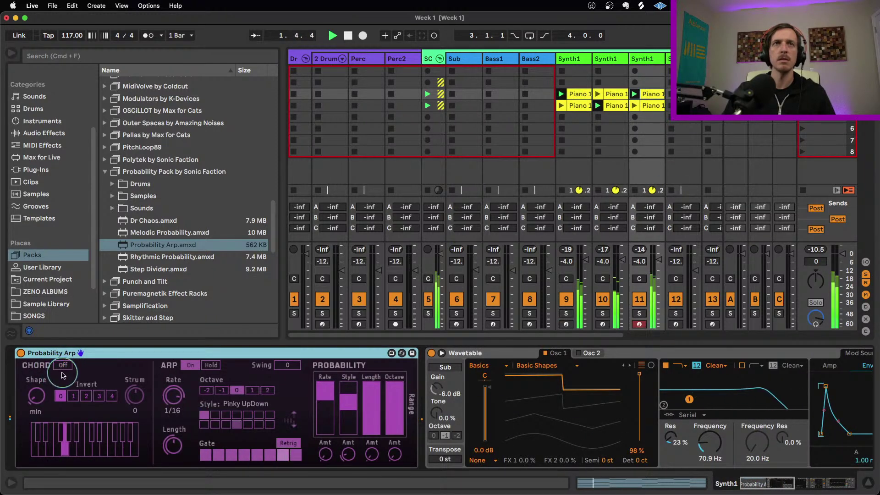
- Deactivate Probability Arp on the third Synth1 track and stop that track's playing clip
{"action": "left_click", "coordinate": [21, 353]}
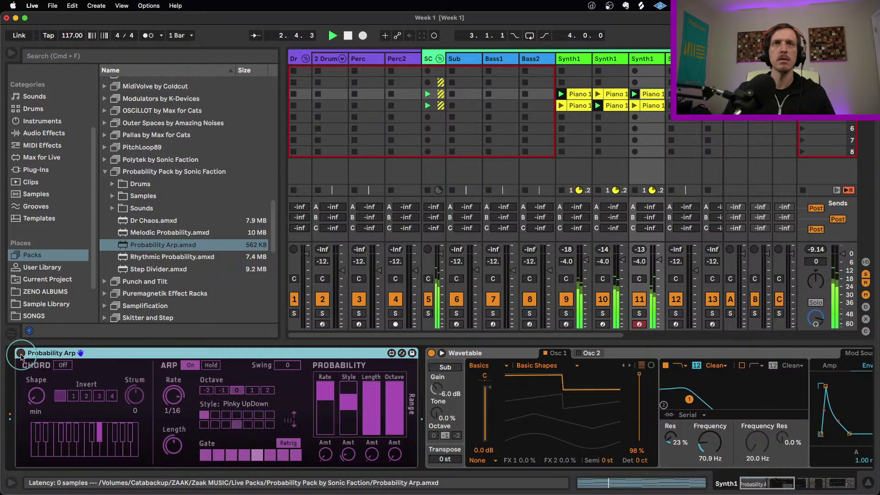
{"action": "left_click", "coordinate": [641, 192]}
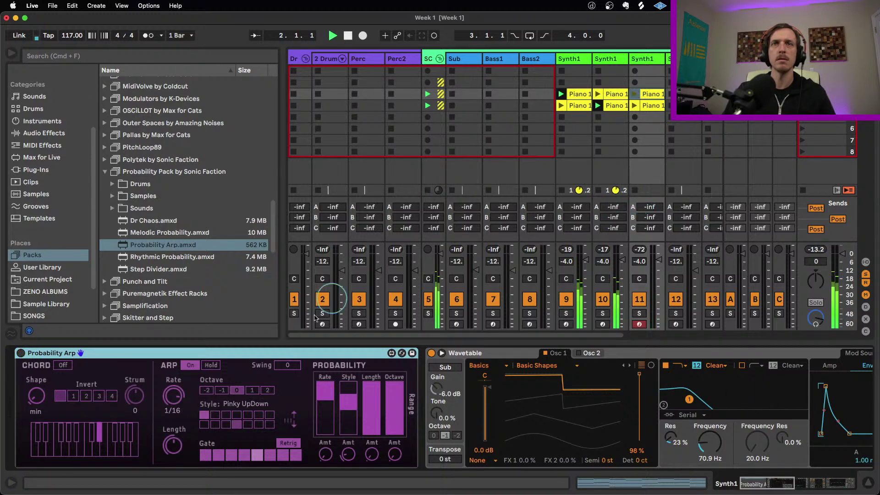
{"action": "left_click", "coordinate": [296, 352]}
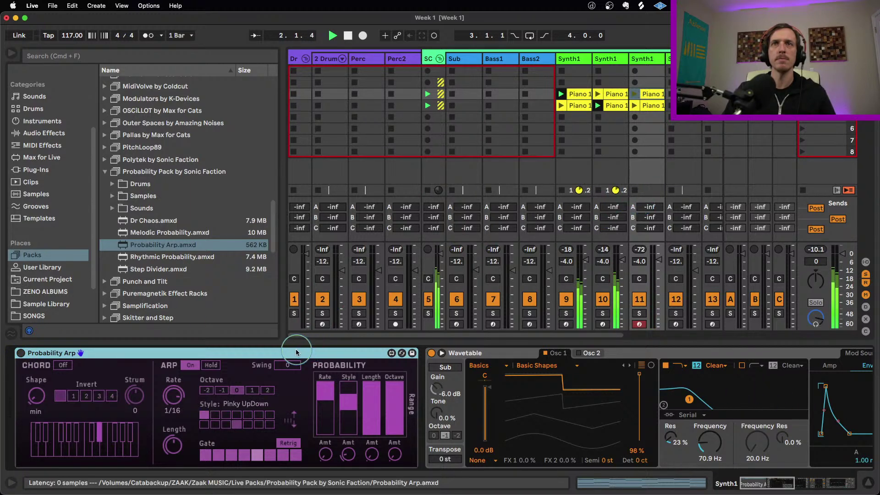
- Play the first Synth1 track's upper Piano 1 clip with the second Synth1 track stopped, and open that clip's notes
{"action": "double_click", "coordinate": [615, 106]}
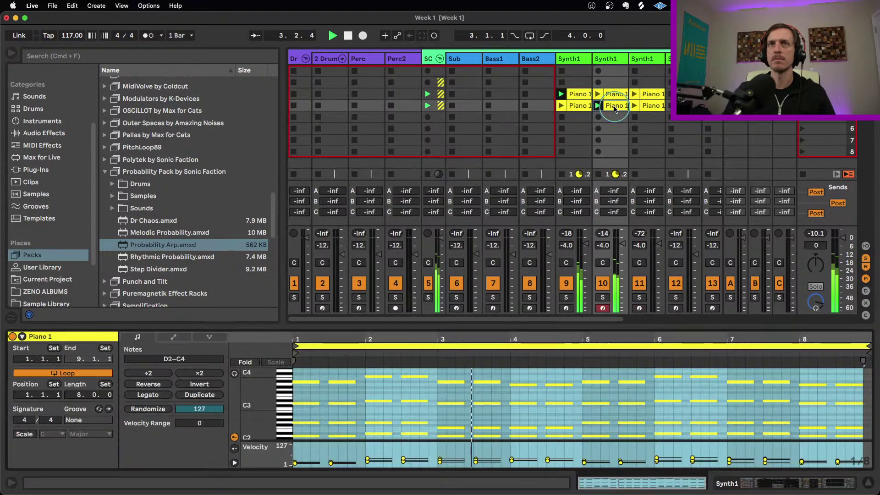
{"action": "left_click", "coordinate": [617, 61]}
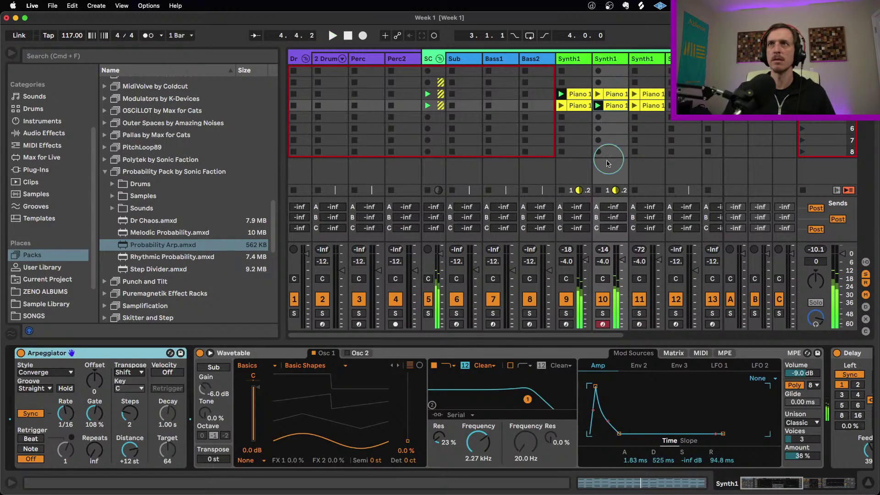
{"action": "key", "text": "space"}
{"action": "left_click", "coordinate": [562, 93]}
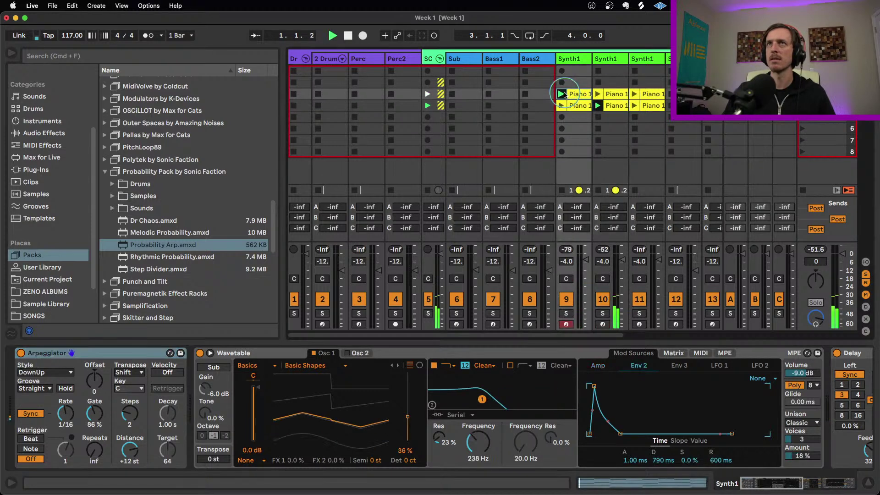
{"action": "left_click", "coordinate": [600, 190]}
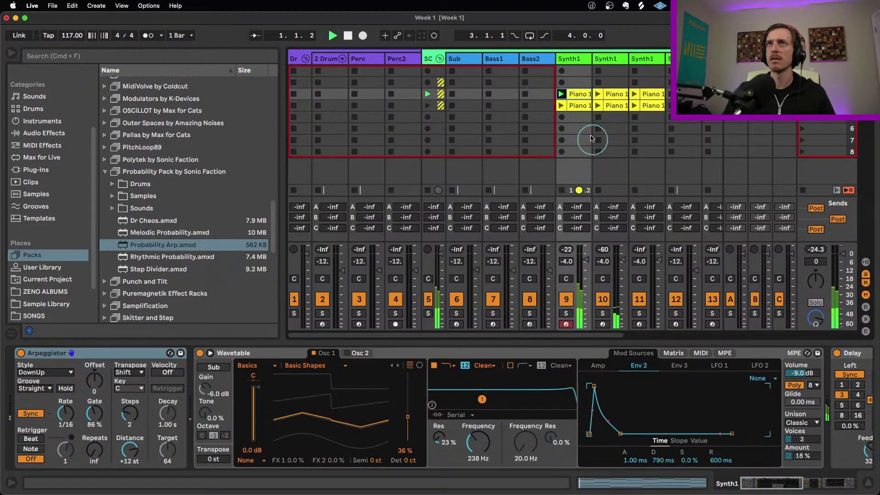
{"action": "left_click", "coordinate": [583, 95]}
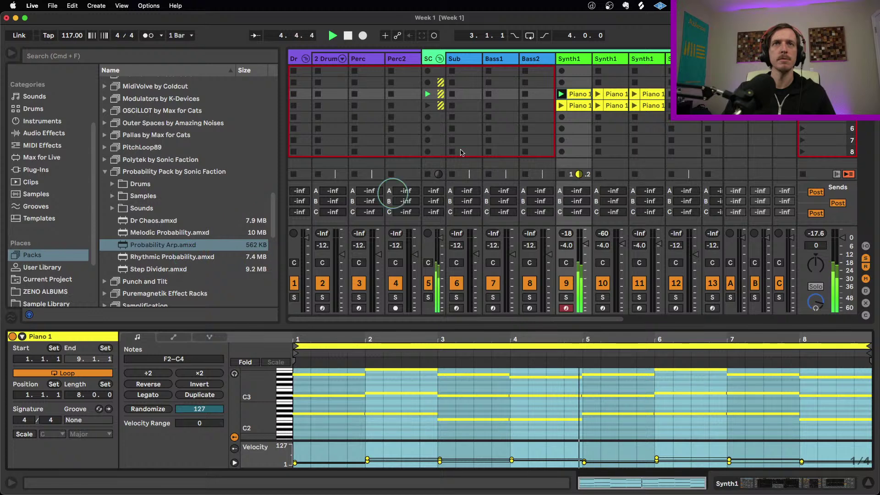
- Launch the lower Piano 1 clip on the second Synth1 track and show that track's Arpeggiator and Wavetable settings
{"action": "left_click", "coordinate": [599, 106]}
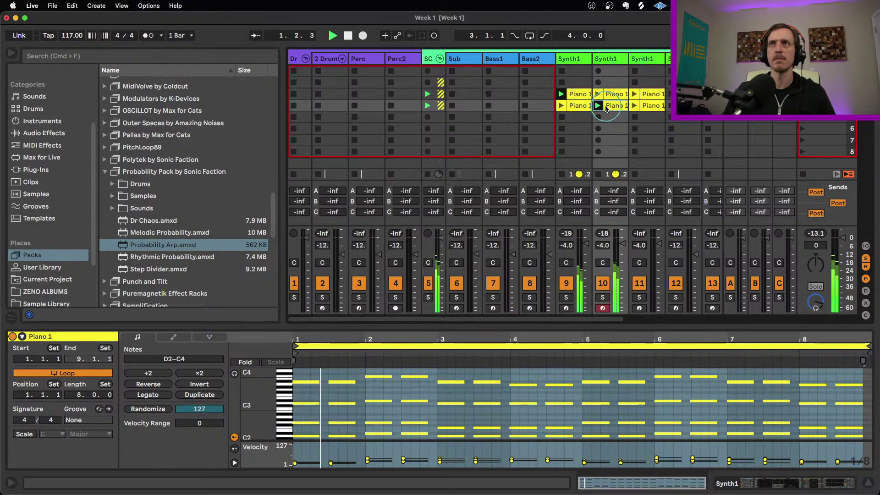
{"action": "double_click", "coordinate": [612, 61]}
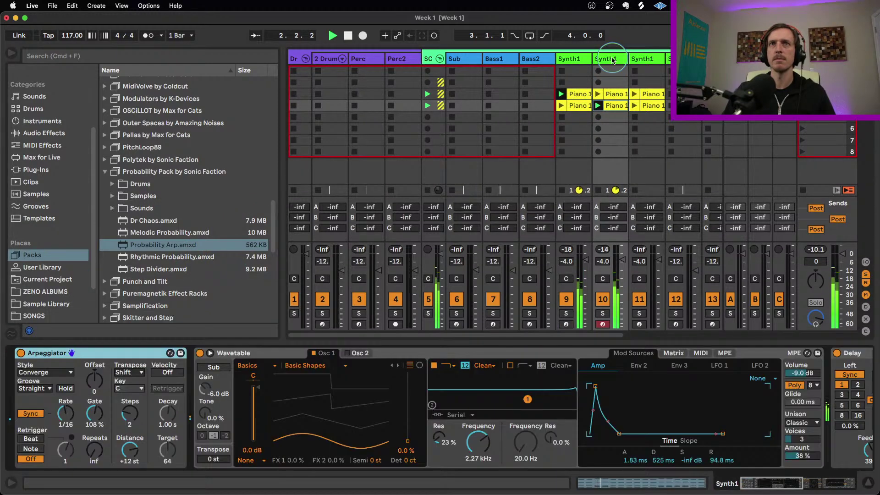
{"action": "left_click", "coordinate": [778, 393]}
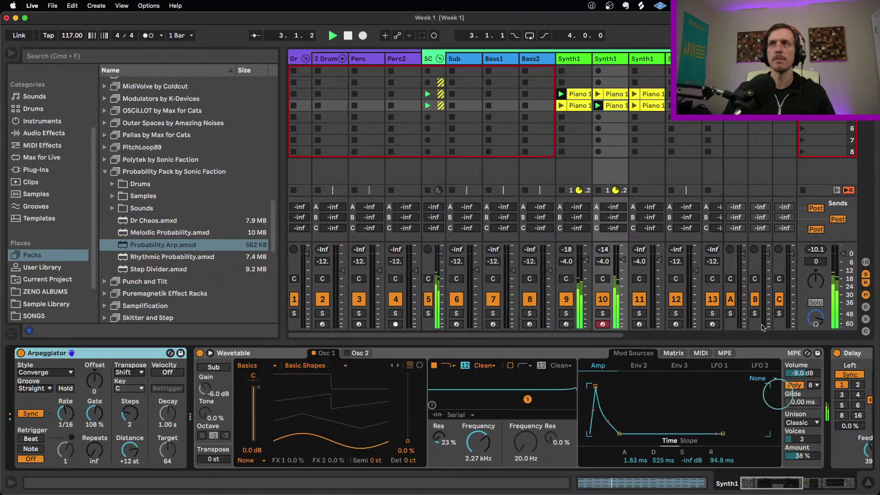
{"action": "left_click", "coordinate": [576, 56]}
{"action": "left_click", "coordinate": [606, 61]}
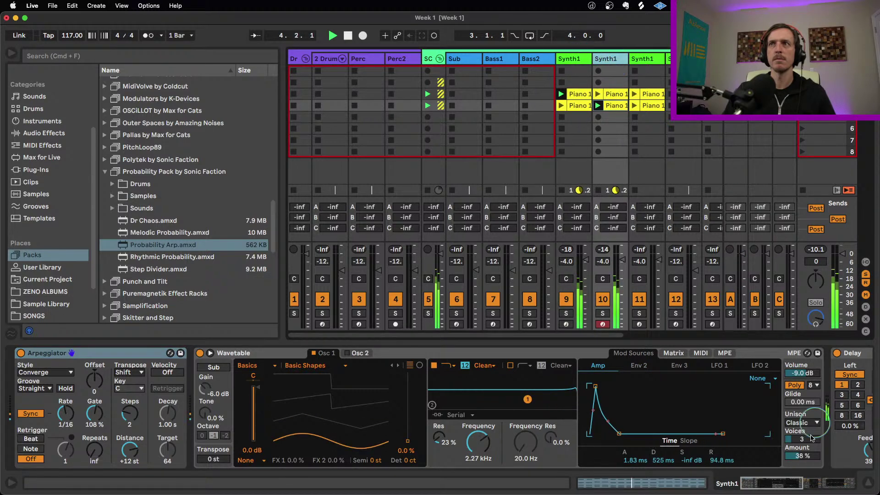
- Set the second Synth1 track's lower Piano 1 clip to the G Minor scale and limit its note view to that scale
{"action": "left_click", "coordinate": [321, 345]}
{"action": "left_click", "coordinate": [629, 126]}
{"action": "left_click", "coordinate": [573, 106]}
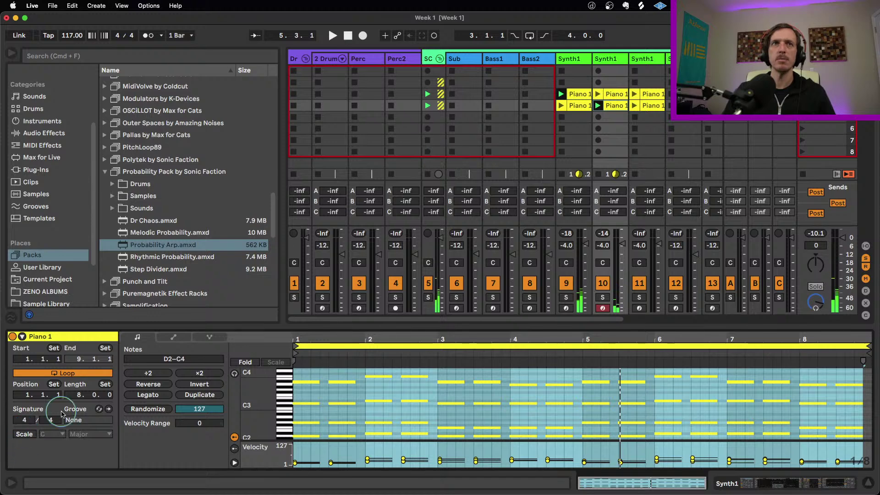
{"action": "left_click", "coordinate": [25, 436]}
{"action": "left_click", "coordinate": [52, 434]}
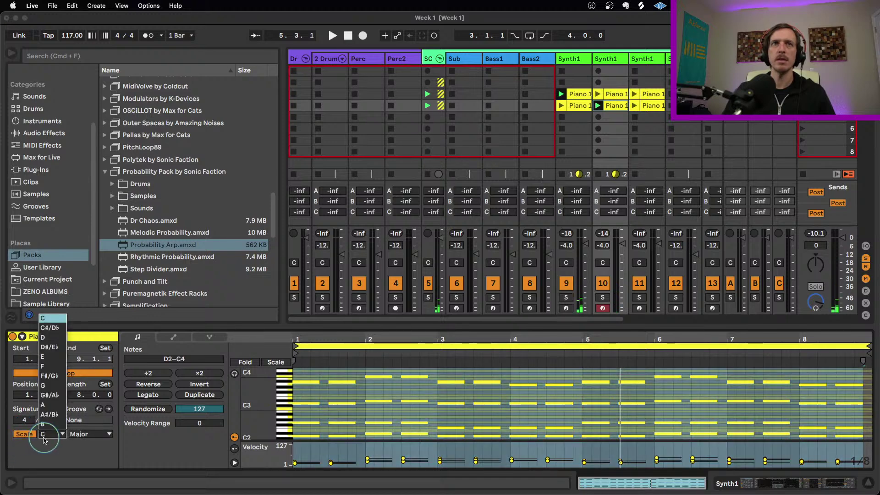
{"action": "left_click", "coordinate": [54, 385]}
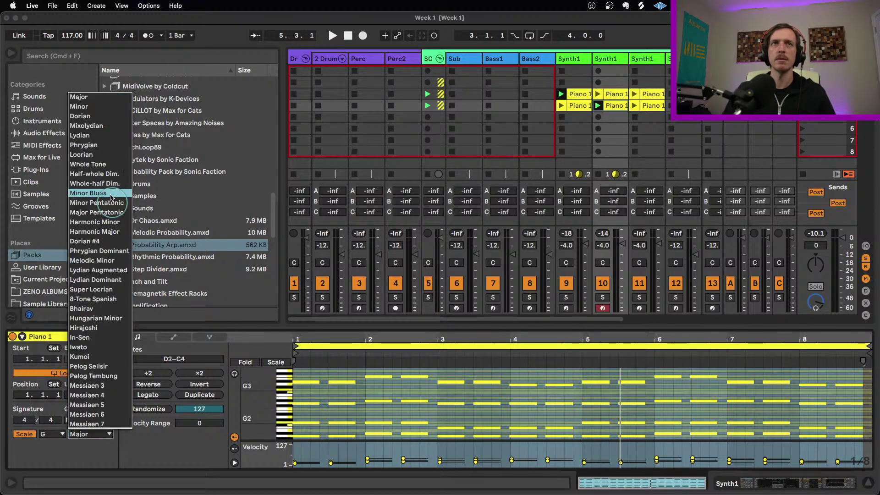
{"action": "left_click", "coordinate": [105, 106]}
{"action": "left_click", "coordinate": [246, 362]}
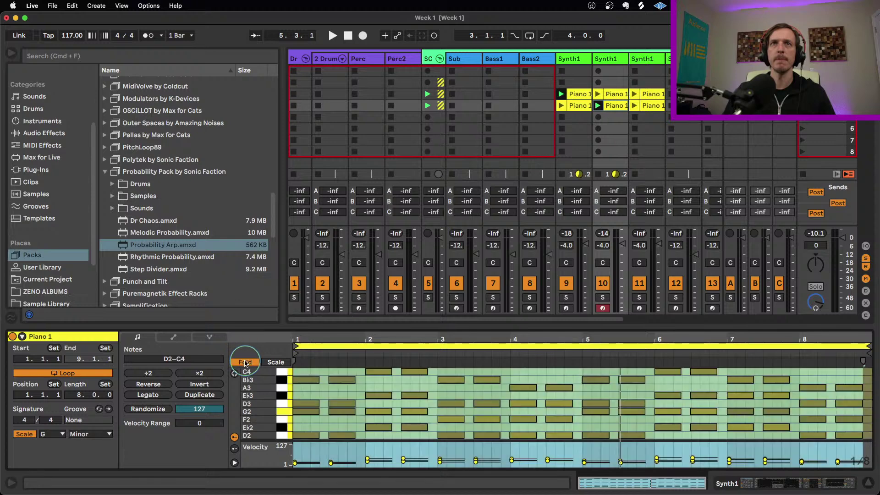
{"action": "left_click", "coordinate": [245, 362]}
{"action": "left_click", "coordinate": [264, 363]}
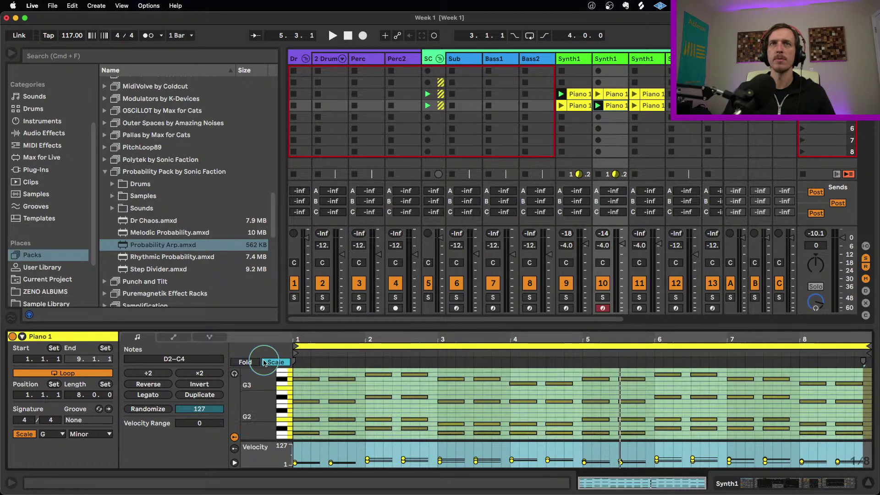
- Assign the G Minor scale to the first Synth1 track's upper Piano 1 clip and show only scale notes in its editor
{"action": "left_click", "coordinate": [577, 94]}
{"action": "left_click", "coordinate": [246, 362]}
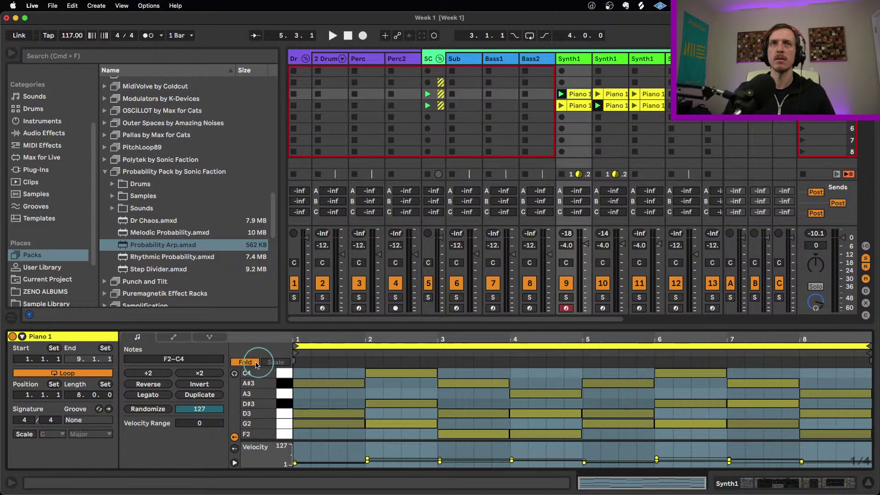
{"action": "left_click", "coordinate": [24, 433]}
{"action": "left_click", "coordinate": [52, 434]}
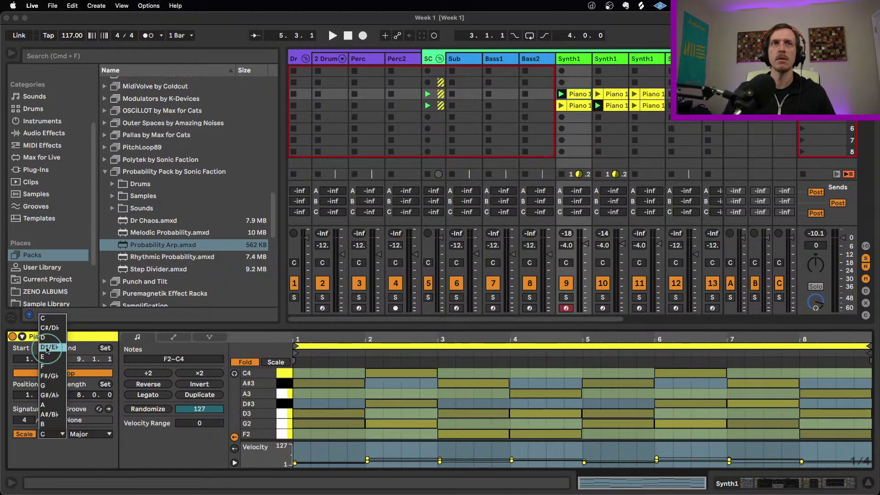
{"action": "left_click", "coordinate": [61, 385]}
{"action": "left_click", "coordinate": [90, 434]}
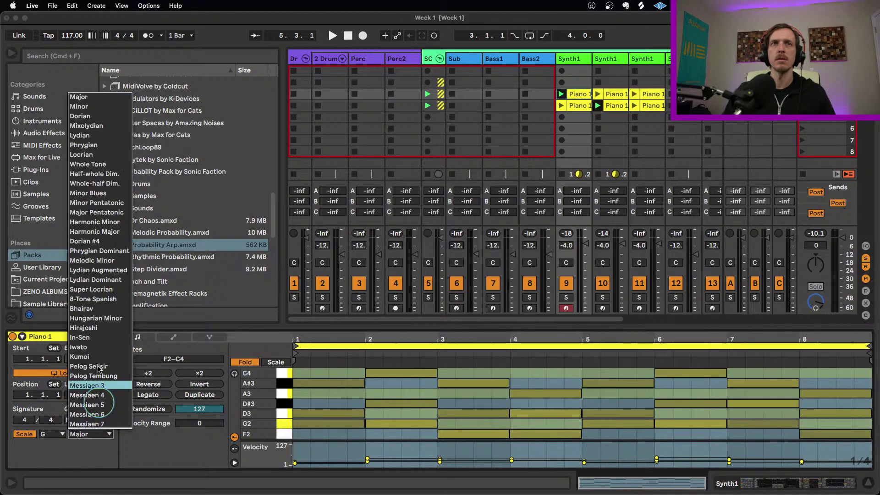
{"action": "left_click", "coordinate": [99, 106]}
{"action": "left_click", "coordinate": [276, 363]}
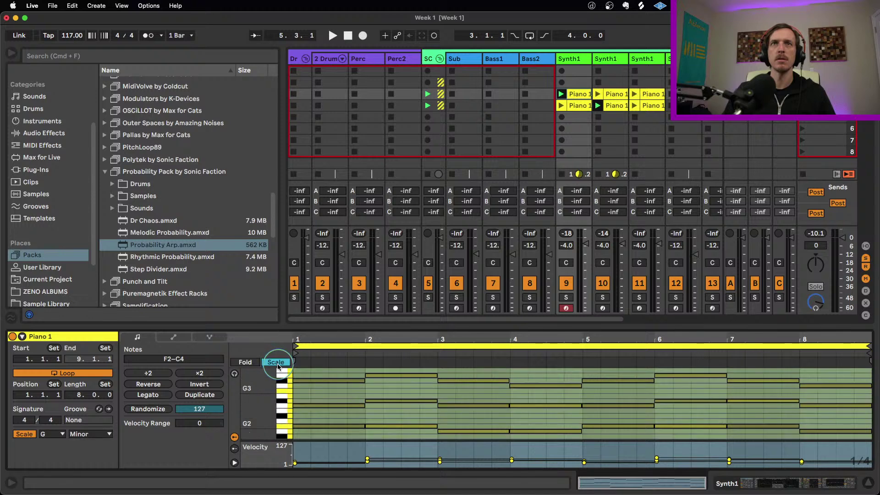
- Audition the third Synth1 track's upper Piano 1 clip, removing Probability Arp from the track and stopping its clip
{"action": "key", "text": "space"}
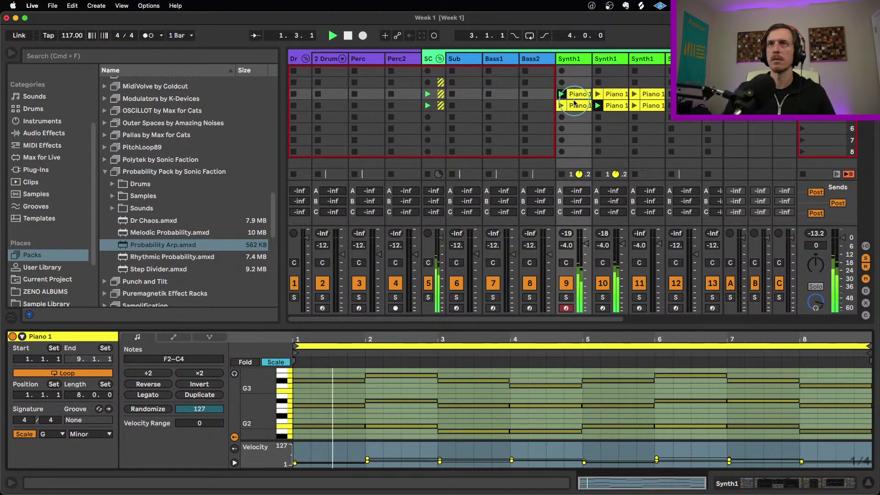
{"action": "left_click", "coordinate": [598, 64]}
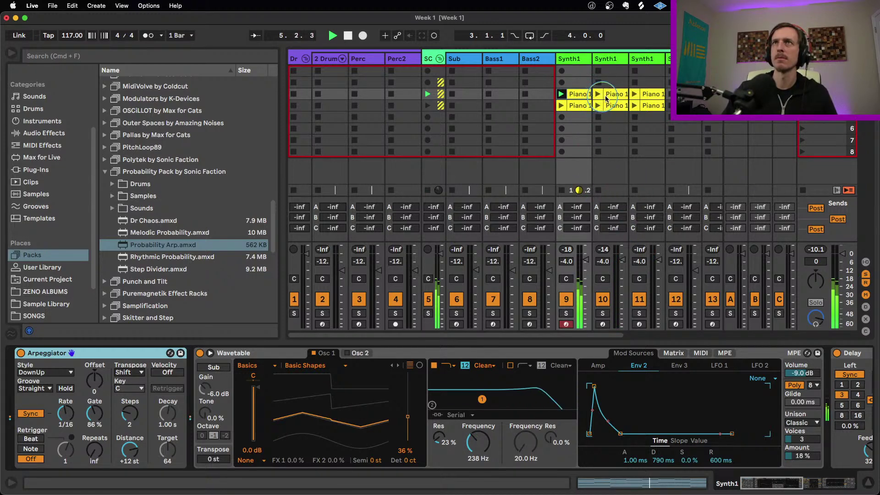
{"action": "left_click", "coordinate": [634, 93]}
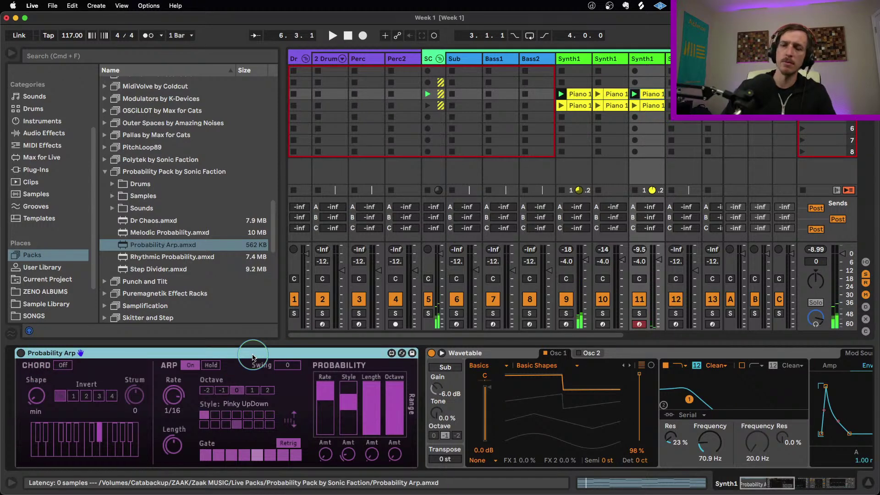
{"action": "left_click", "coordinate": [610, 107]}
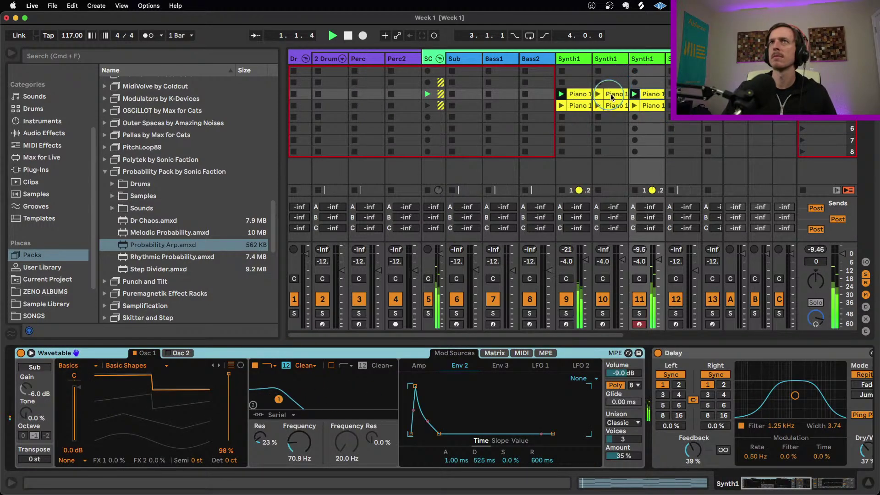
{"action": "left_click", "coordinate": [633, 189]}
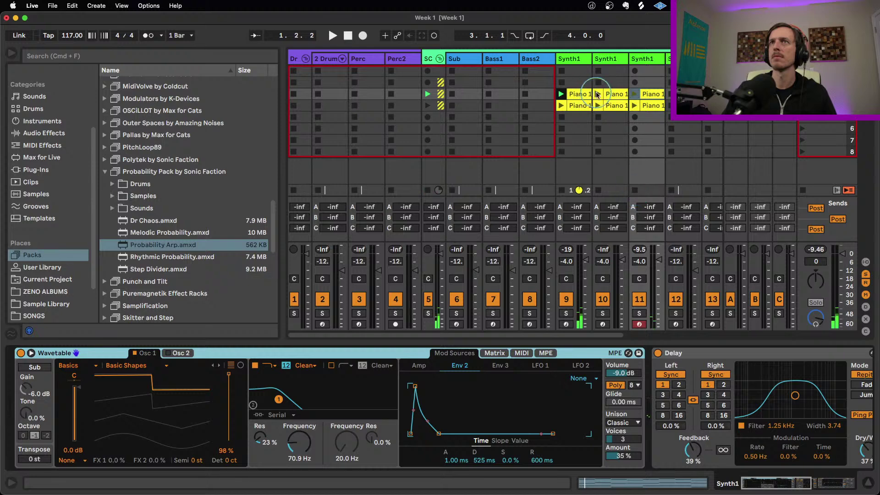
- Launch the upper Piano 1 clip on the second Synth1 track and review its notes and the track's devices
{"action": "left_click", "coordinate": [598, 94]}
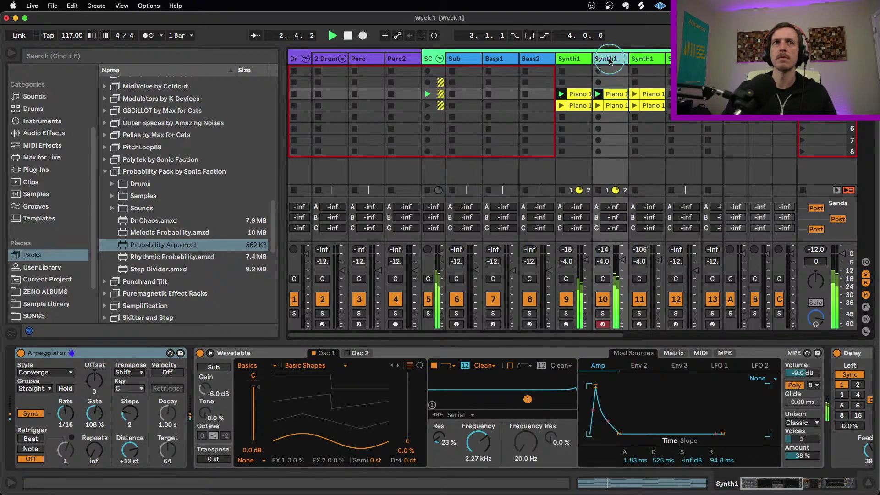
{"action": "left_click", "coordinate": [612, 96]}
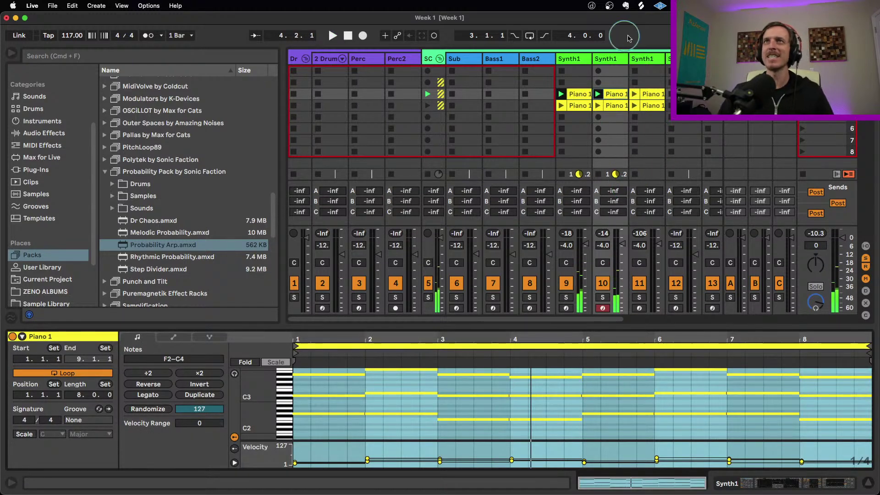
{"action": "left_click", "coordinate": [613, 60]}
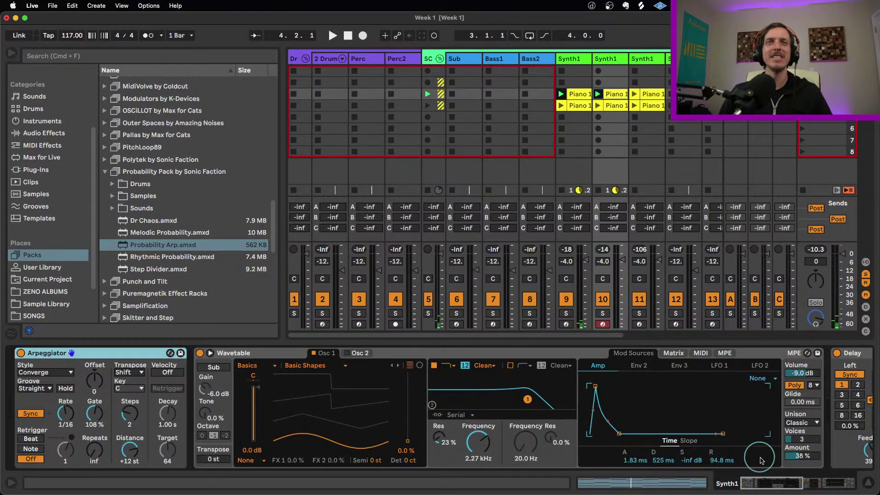
{"action": "mouse_move", "coordinate": [772, 485]}
{"action": "left_mouse_down"}
{"action": "mouse_move", "coordinate": [822, 487]}
{"action": "mouse_move", "coordinate": [767, 490]}
{"action": "left_mouse_up"}
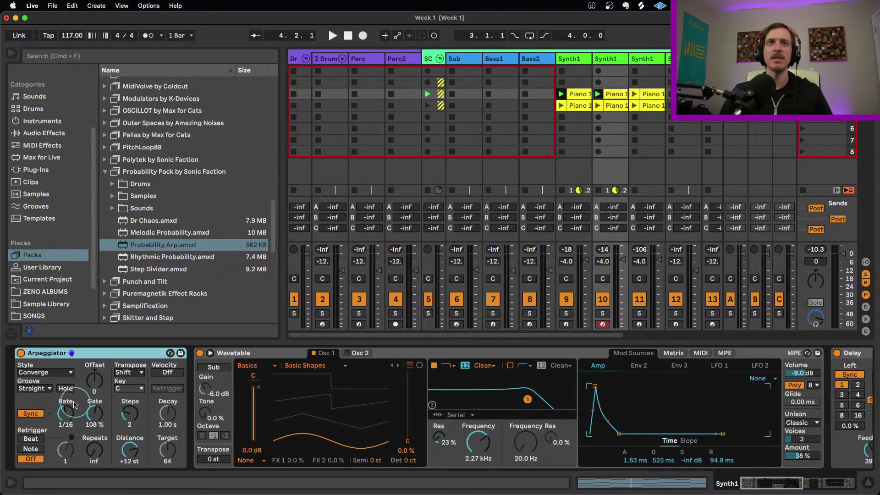
{"action": "double_click", "coordinate": [594, 95]}
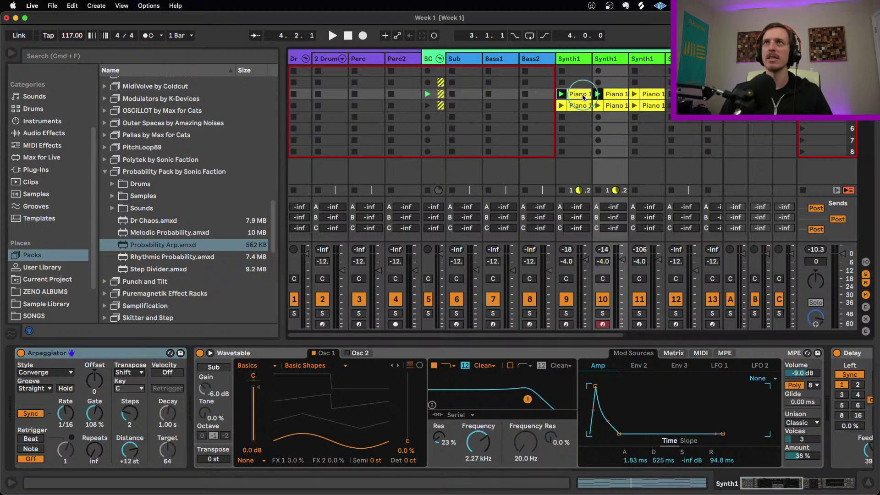
- Set the scale of the second Synth1 track's upper Piano 1 clip to G Minor
{"action": "left_click", "coordinate": [618, 98]}
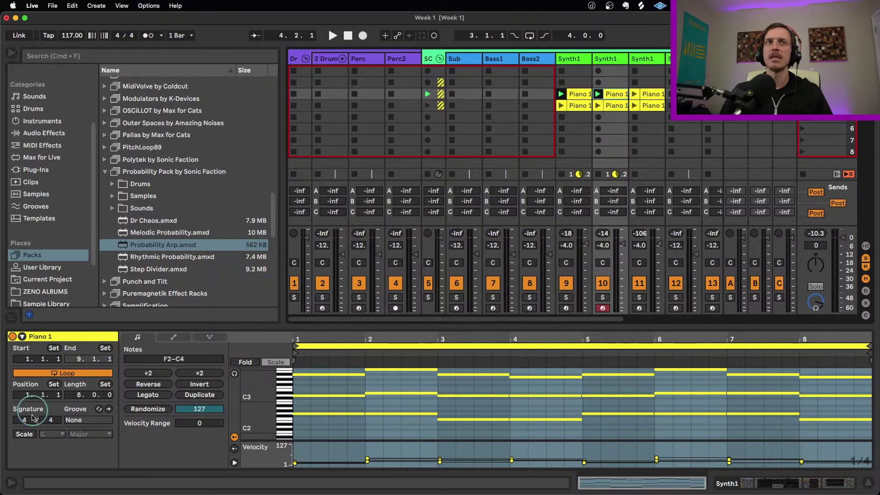
{"action": "left_click", "coordinate": [25, 434]}
{"action": "left_click", "coordinate": [49, 434]}
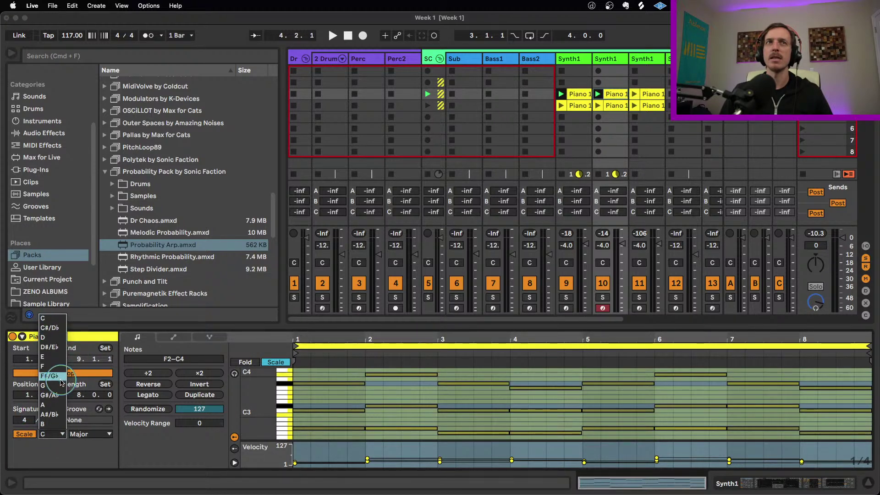
{"action": "left_click", "coordinate": [43, 386]}
{"action": "left_click", "coordinate": [89, 434]}
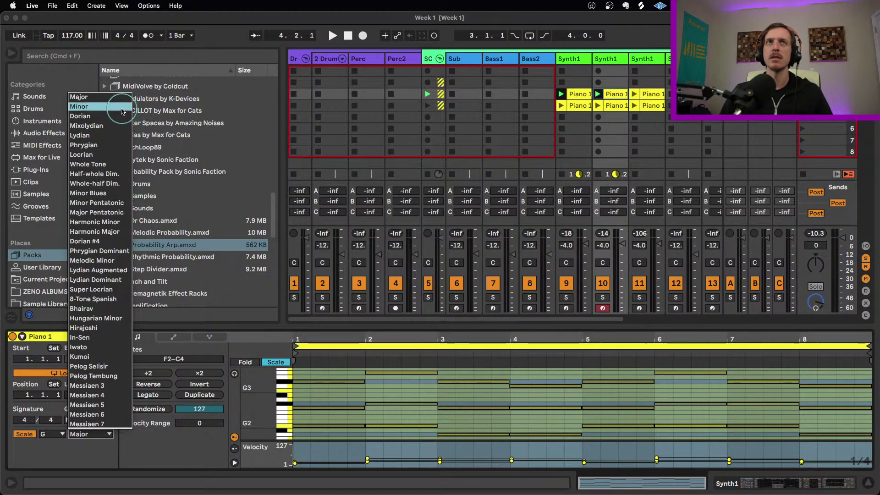
{"action": "left_click", "coordinate": [79, 106]}
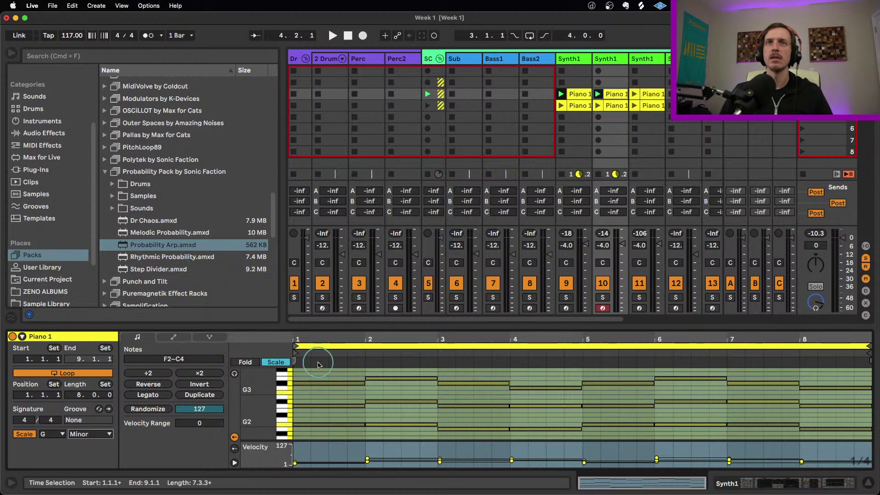
- Resume playback, switch the second Synth1 track to its lower Piano 1 clip, and stop the first Synth1 track's clip
{"action": "key", "text": "space"}
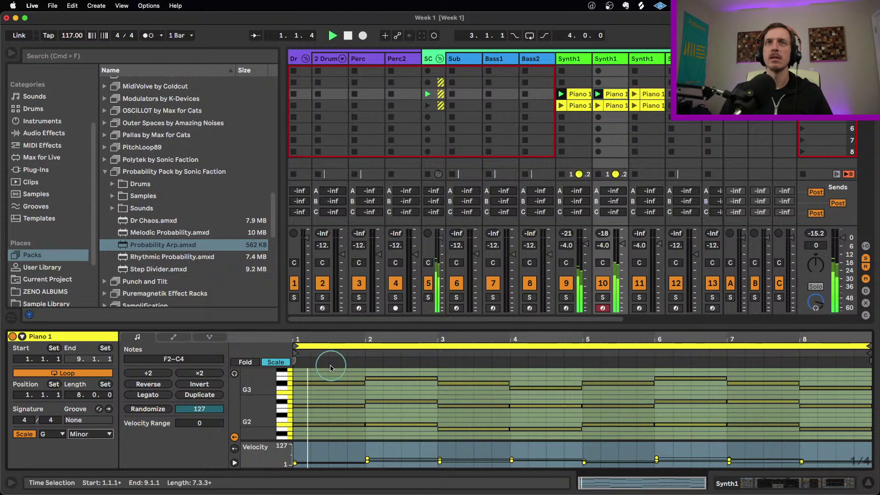
{"action": "left_click", "coordinate": [598, 106]}
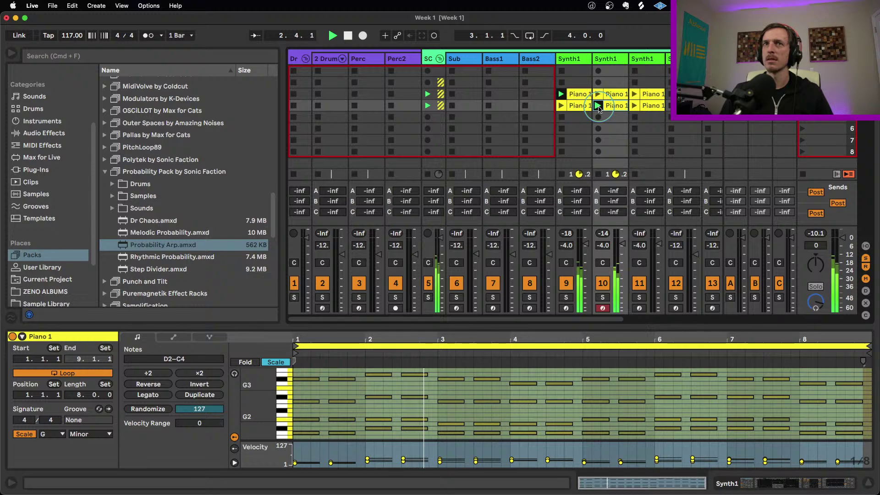
{"action": "left_click", "coordinate": [564, 119]}
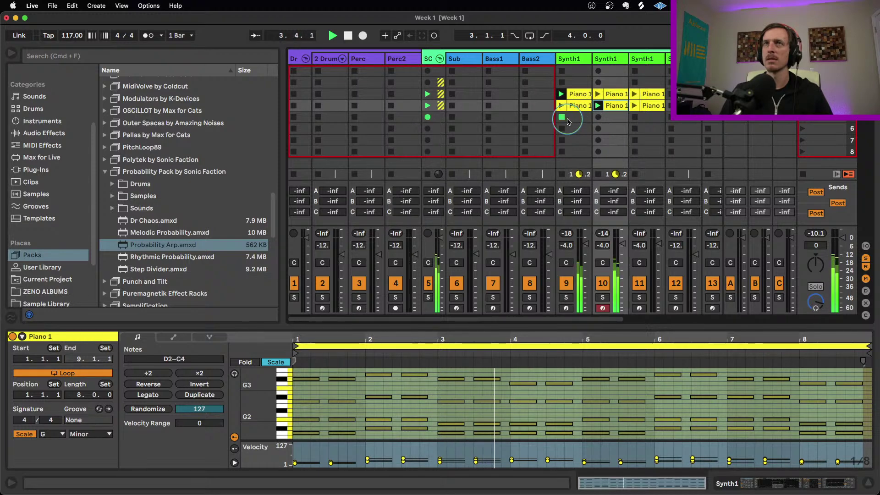
- On the second Synth1 track's Wavetable, set the unison amount to 23% and clear Env 2's modulation of the filter 1 frequency
{"action": "left_click", "coordinate": [608, 61]}
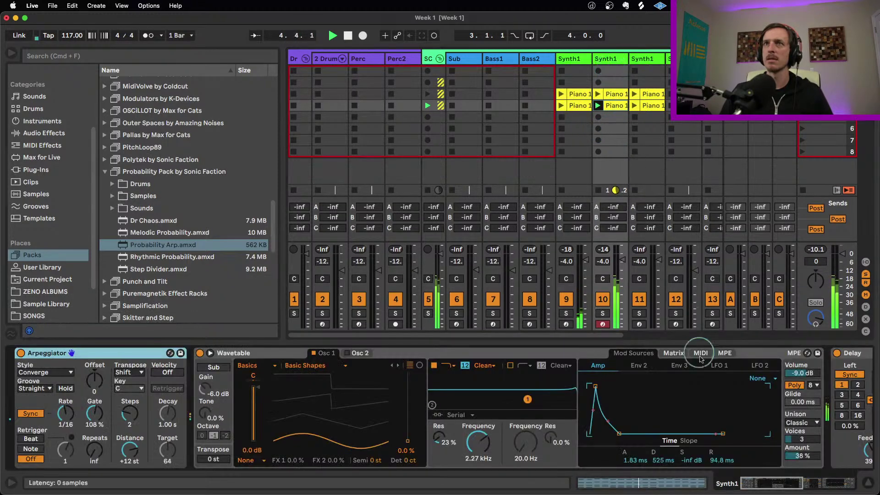
{"action": "left_click", "coordinate": [806, 456]}
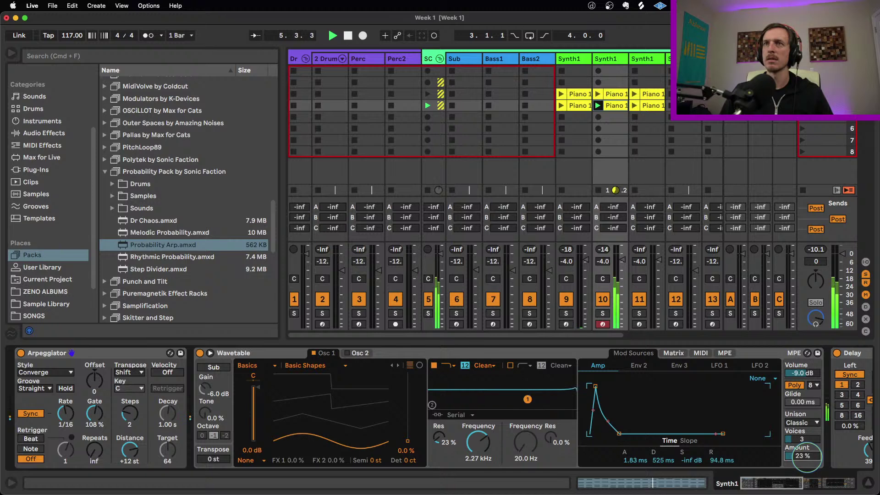
{"action": "left_click", "coordinate": [673, 353]}
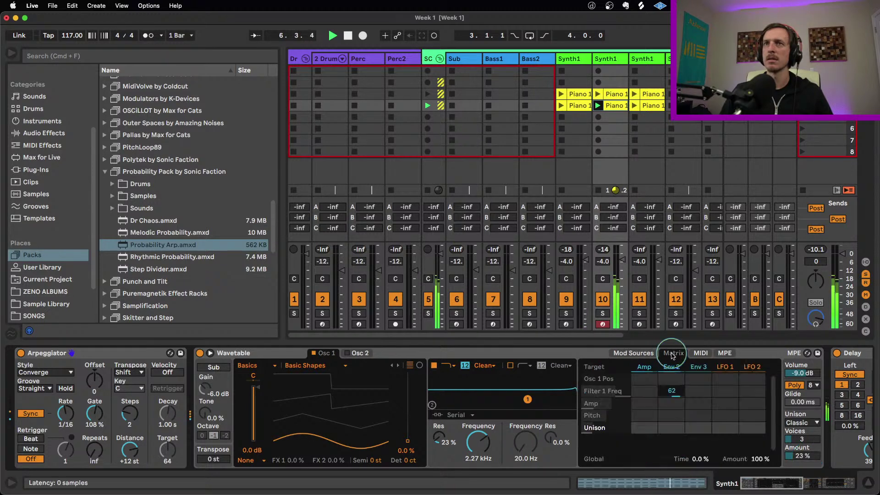
{"action": "left_click", "coordinate": [689, 403]}
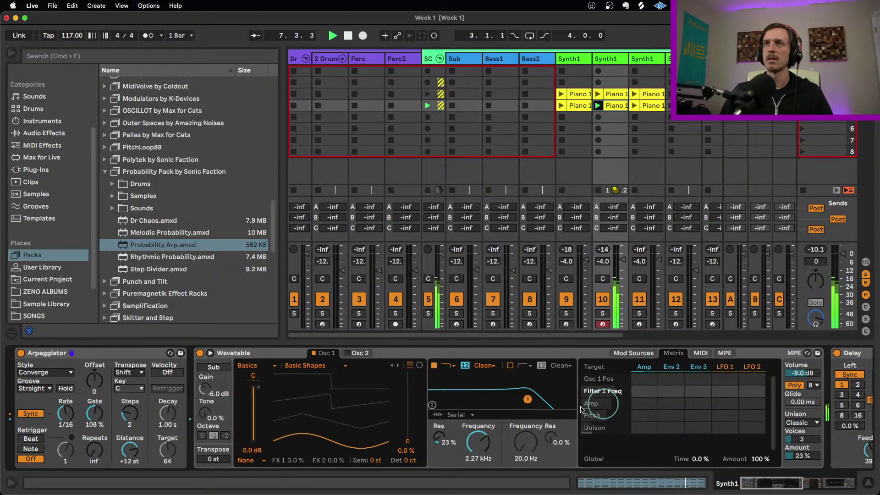
- Set the second Synth1 track's filter 1 frequency to 5.78 kHz and its Arpeggiator gate to 96%
{"action": "left_click_drag", "start_coordinate": [479, 443], "coordinate": [478, 421]}
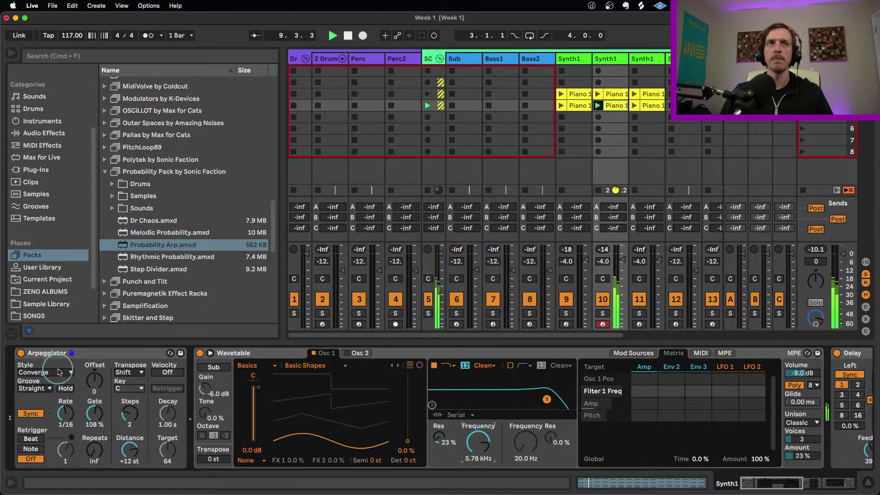
{"action": "left_click", "coordinate": [94, 414]}
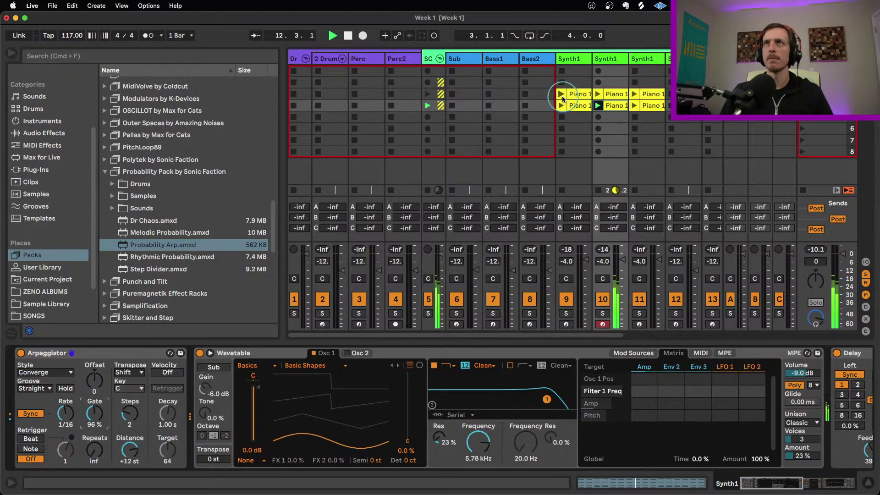
- Launch the first Synth1 track's upper Piano 1 clip and examine the second Synth1 track's lower clip notes with and without the scale view
{"action": "left_click", "coordinate": [561, 94]}
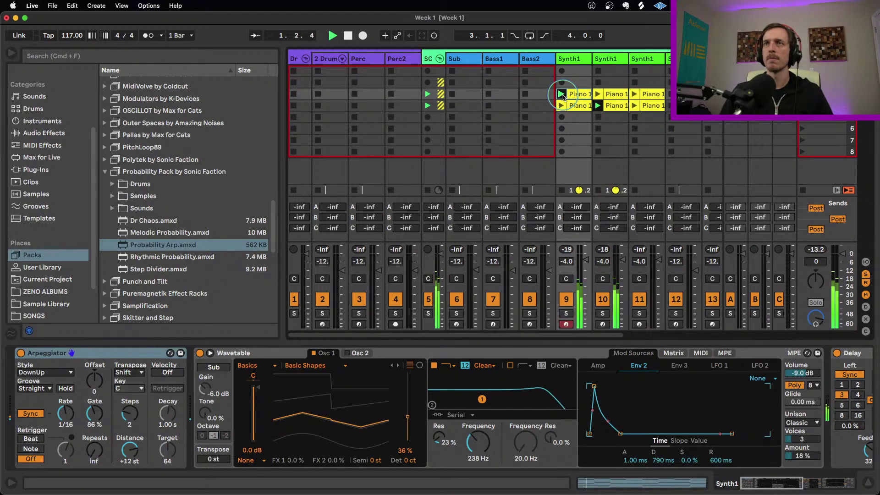
{"action": "left_click", "coordinate": [615, 107]}
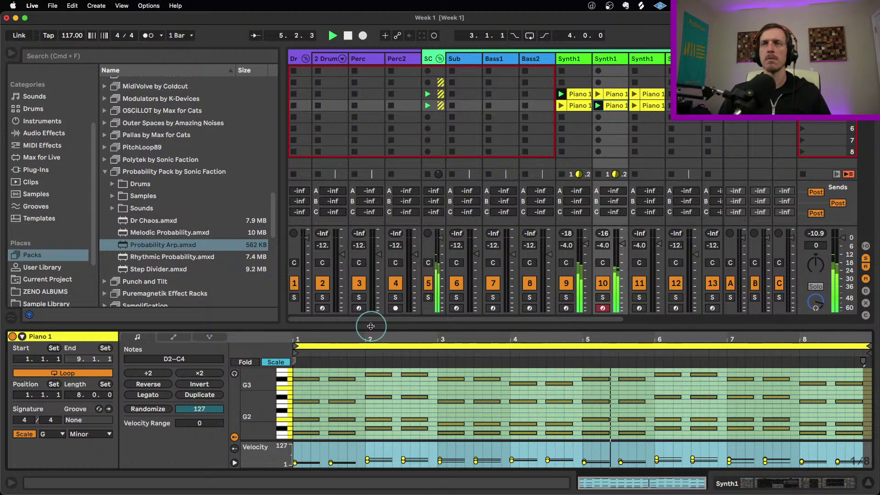
{"action": "scroll", "coordinate": [264, 392], "scroll_direction": "down", "scroll_amount": 3}
{"action": "left_click", "coordinate": [276, 363]}
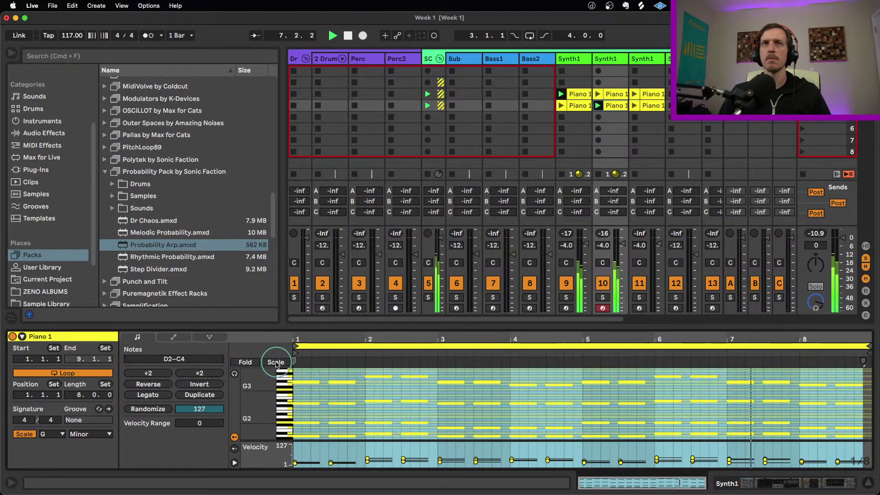
{"action": "left_click", "coordinate": [333, 418]}
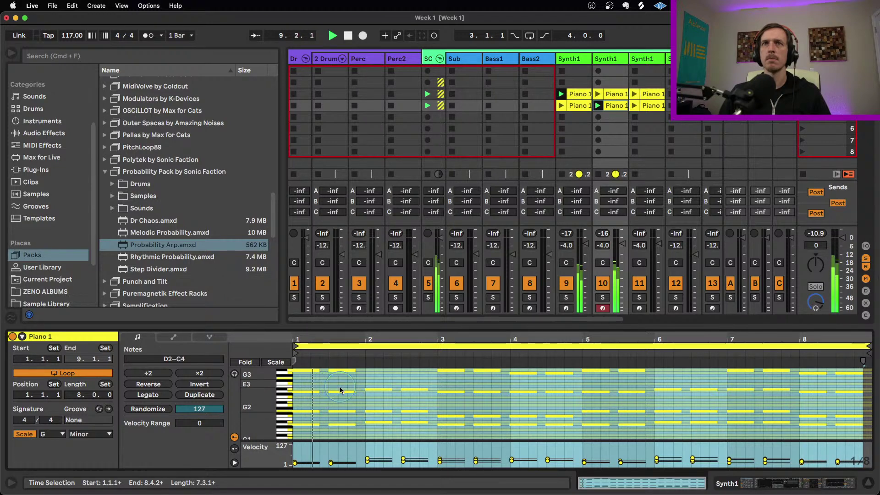
{"action": "left_click", "coordinate": [280, 362]}
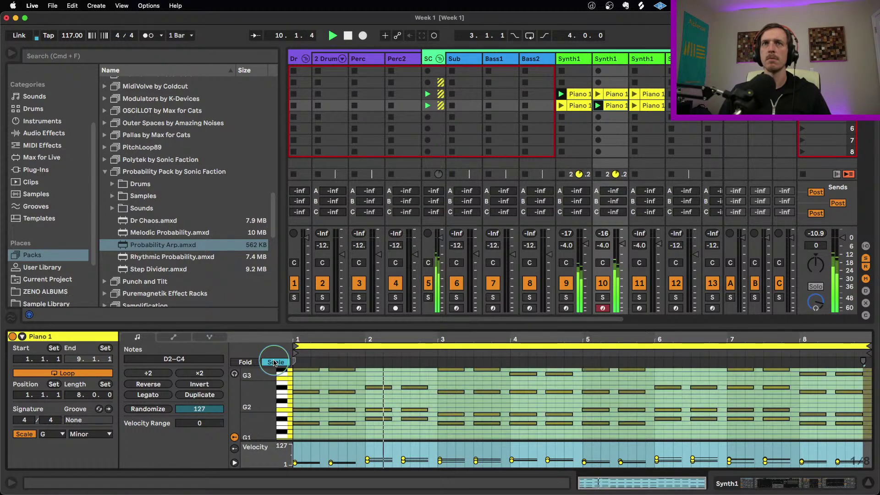
{"action": "left_click_drag", "start_coordinate": [278, 383], "coordinate": [277, 398]}
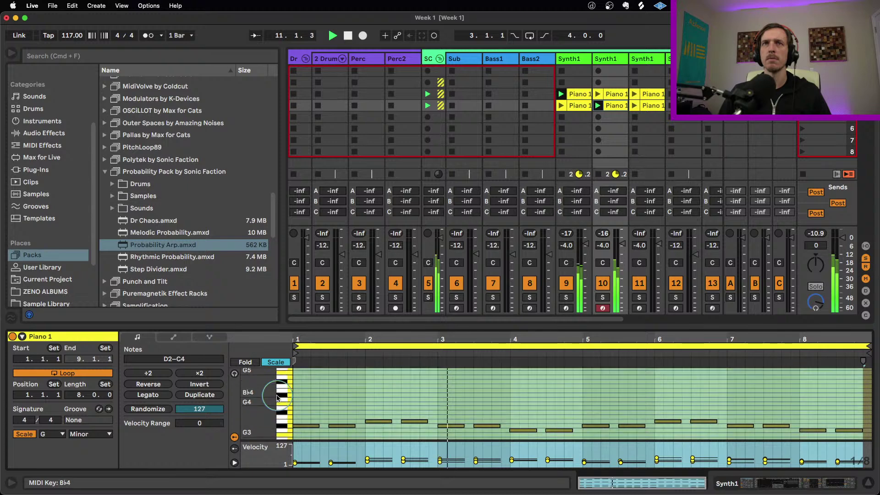
{"action": "scroll", "coordinate": [278, 398], "scroll_direction": "down", "scroll_amount": 5}
- Compare the upper Piano 1 clips of the first two Synth1 tracks, and switch the second track from its lower to its upper clip
{"action": "left_click", "coordinate": [598, 177]}
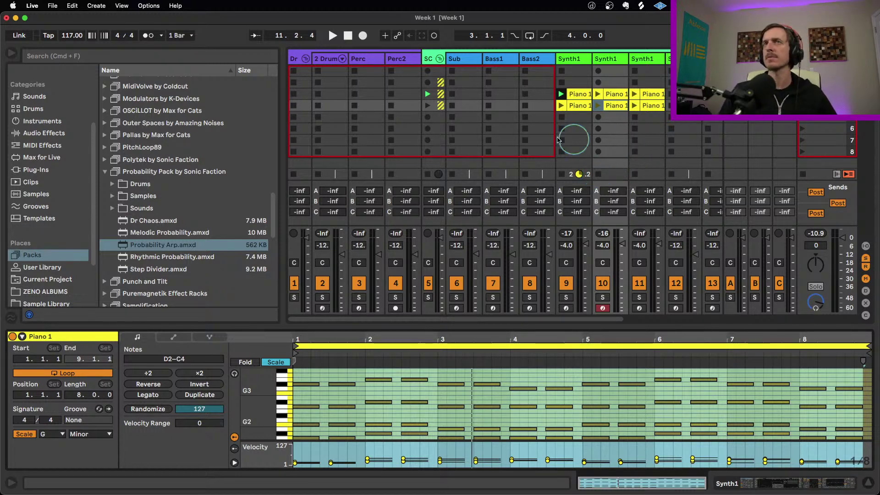
{"action": "left_click", "coordinate": [579, 94]}
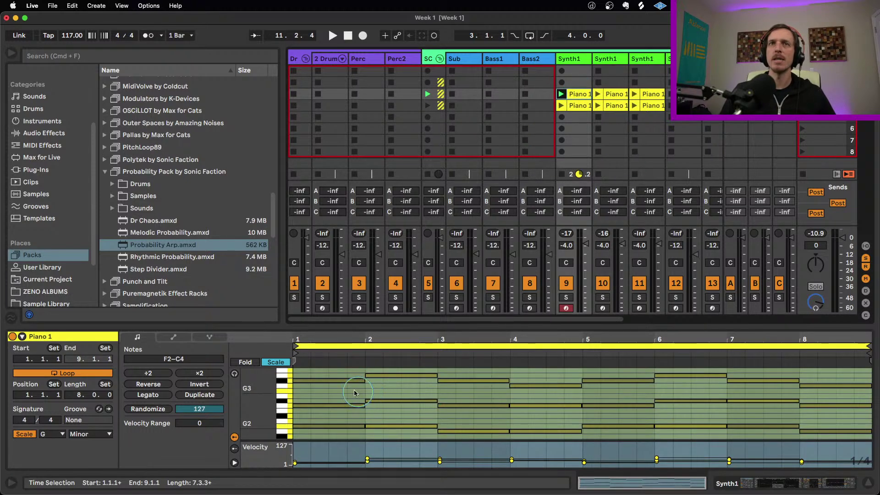
{"action": "left_click", "coordinate": [612, 61]}
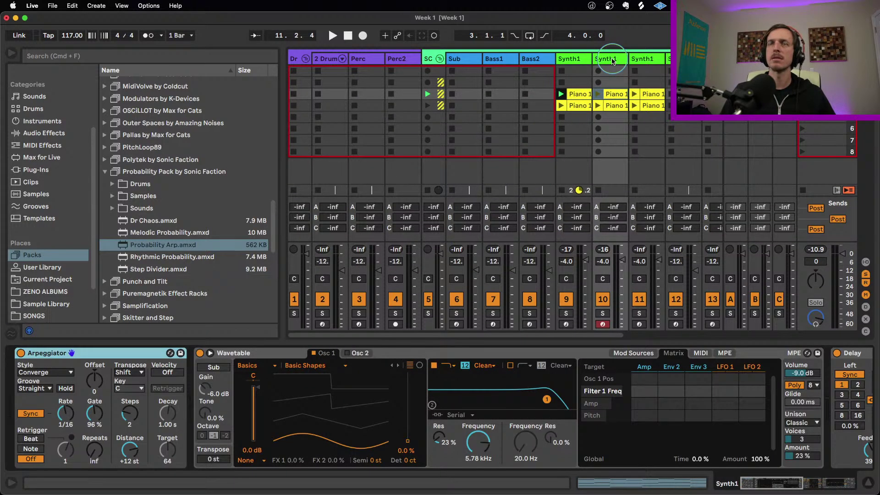
{"action": "left_click", "coordinate": [615, 95]}
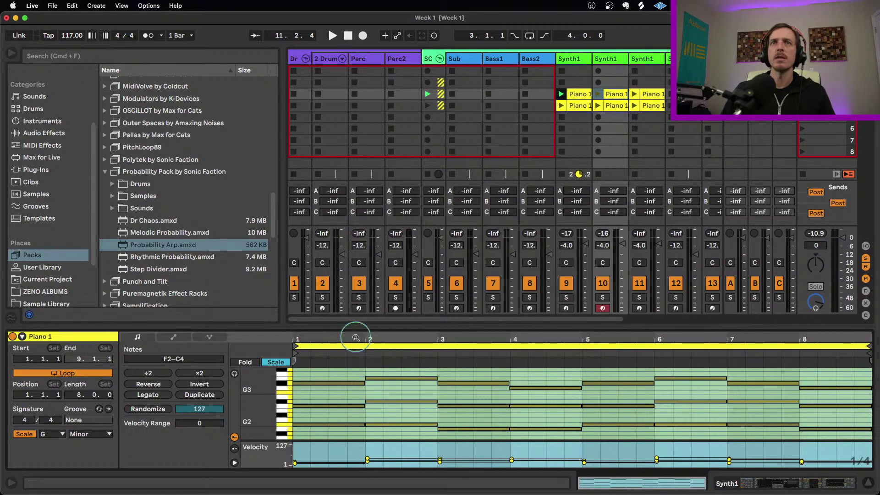
{"action": "left_click_drag", "start_coordinate": [353, 328], "coordinate": [353, 292]}
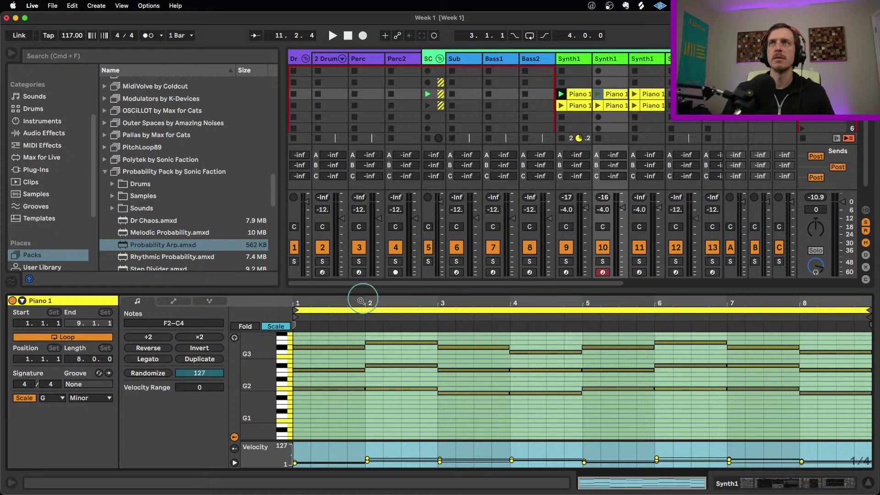
{"action": "left_click", "coordinate": [578, 95]}
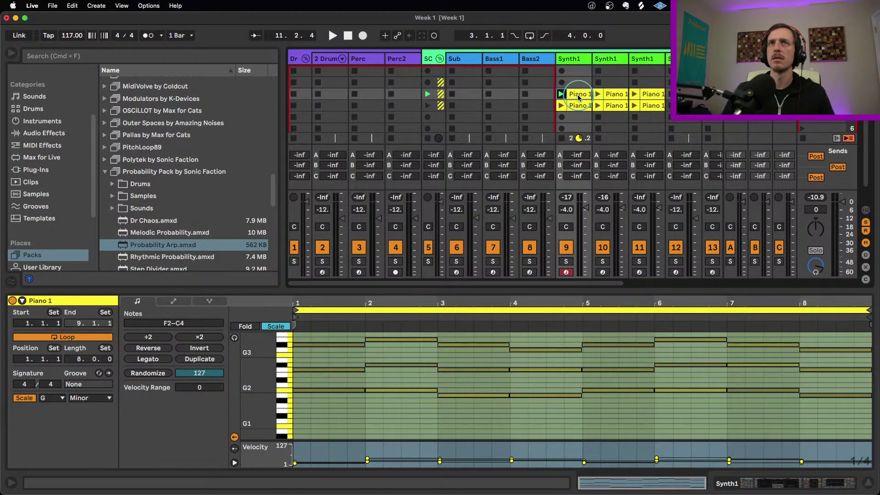
{"action": "left_click", "coordinate": [599, 95]}
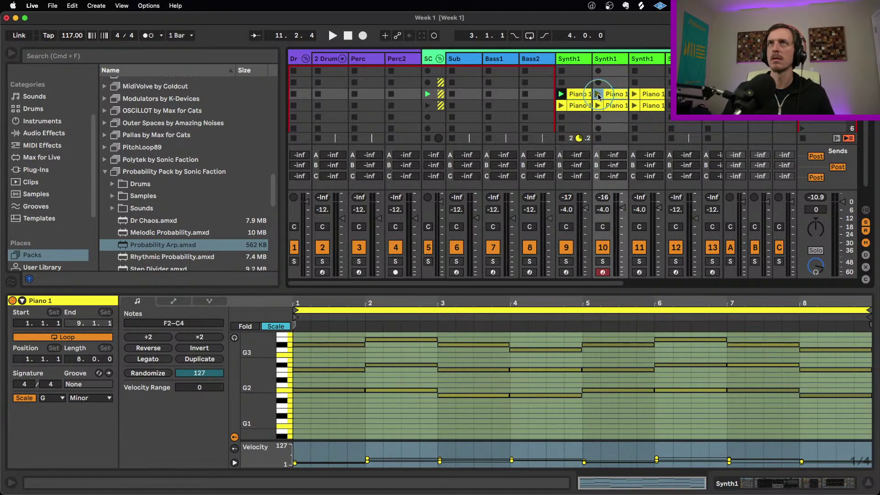
{"action": "left_click", "coordinate": [598, 94]}
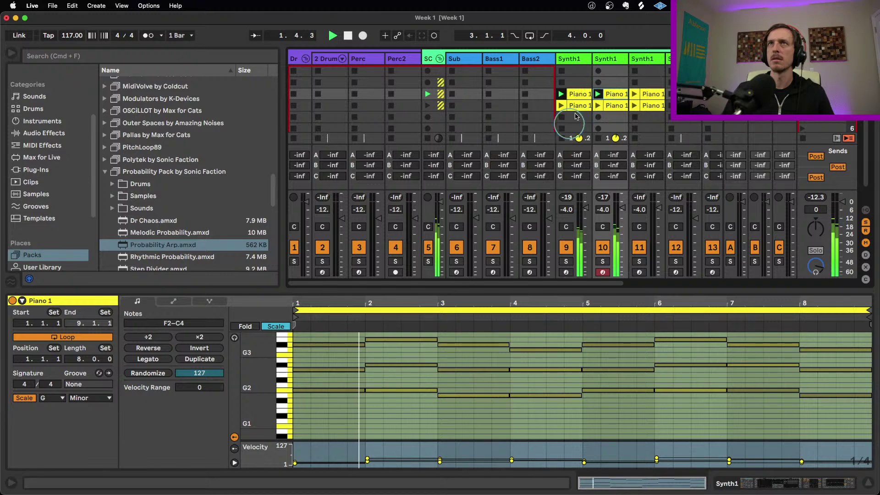
- On the second Synth1 track's Wavetable, reduce the unison amount to 3.9% and set the unison mode to None
{"action": "key", "text": "shift+Tab"}
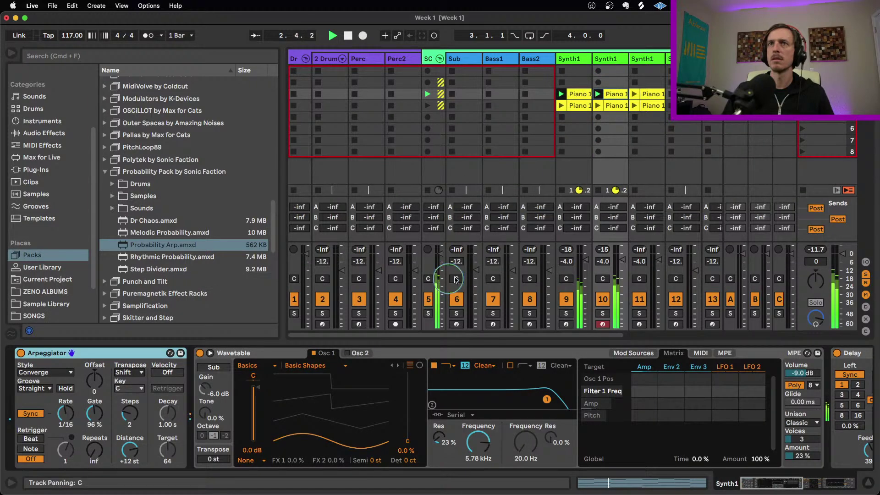
{"action": "left_click_drag", "start_coordinate": [798, 453], "coordinate": [800, 459]}
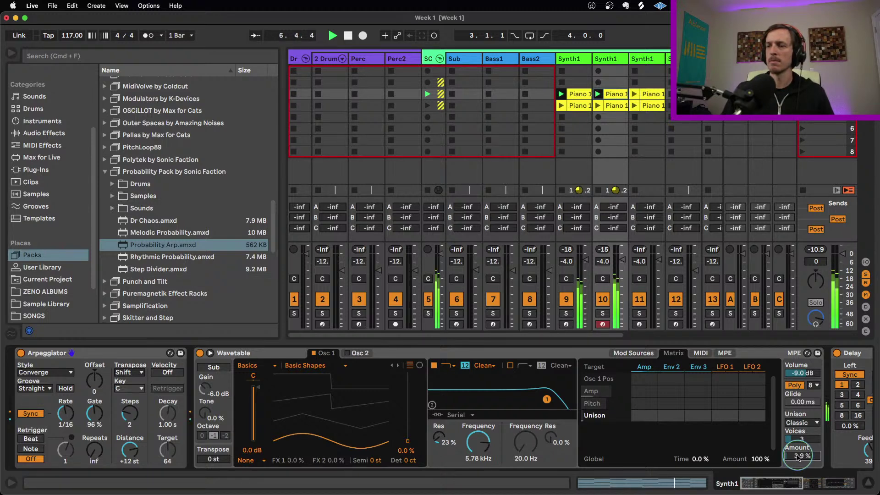
{"action": "left_click", "coordinate": [545, 355]}
{"action": "left_click", "coordinate": [806, 422]}
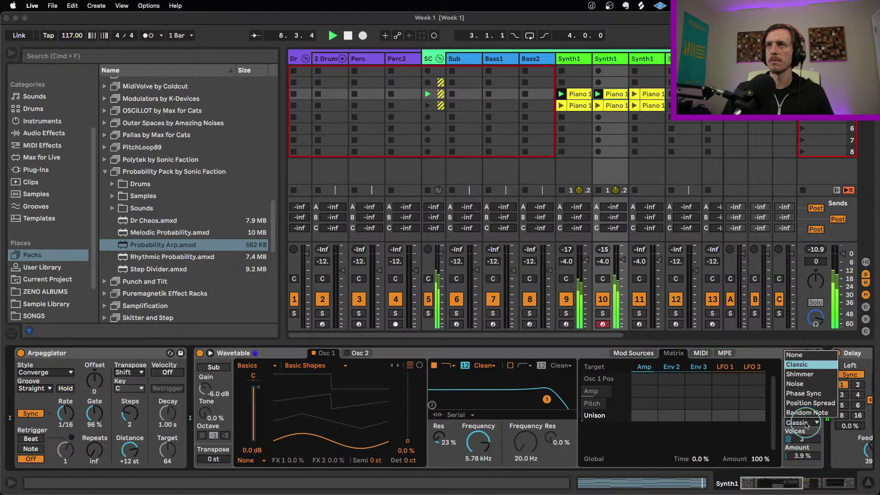
{"action": "left_click", "coordinate": [795, 355]}
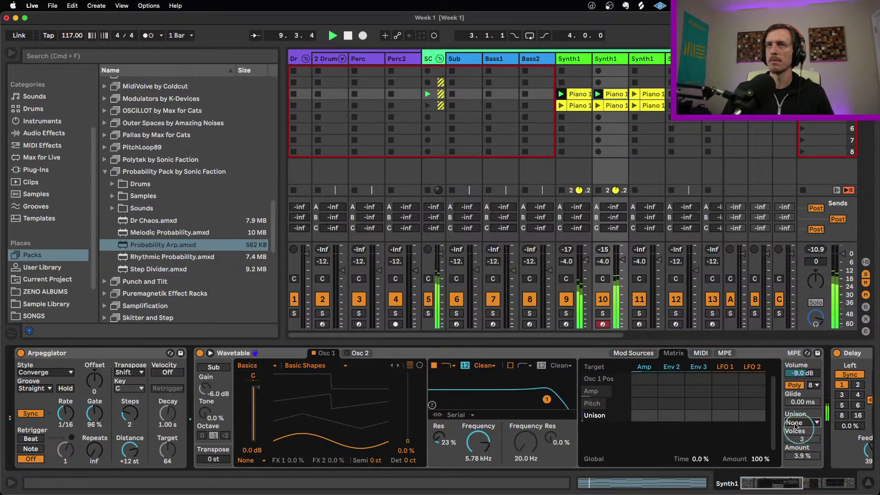
- Set the unison mode of the first Synth1 track's Wavetable to None and restart playback to hear it
{"action": "left_click", "coordinate": [573, 65]}
{"action": "left_click", "coordinate": [806, 422]}
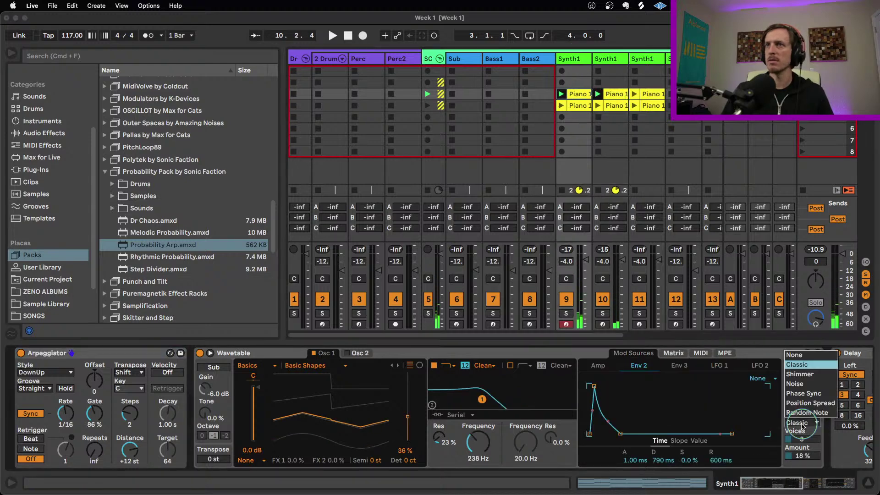
{"action": "left_click", "coordinate": [818, 357]}
{"action": "key", "text": "space"}
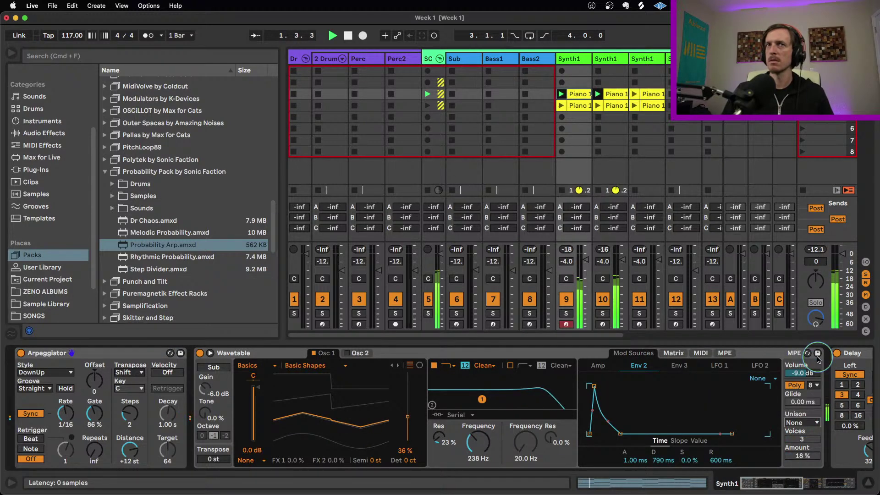
- Display the Amp envelope of the first Synth1 track's Wavetable
{"action": "left_click", "coordinate": [764, 485]}
{"action": "left_click_drag", "start_coordinate": [765, 485], "coordinate": [752, 484]}
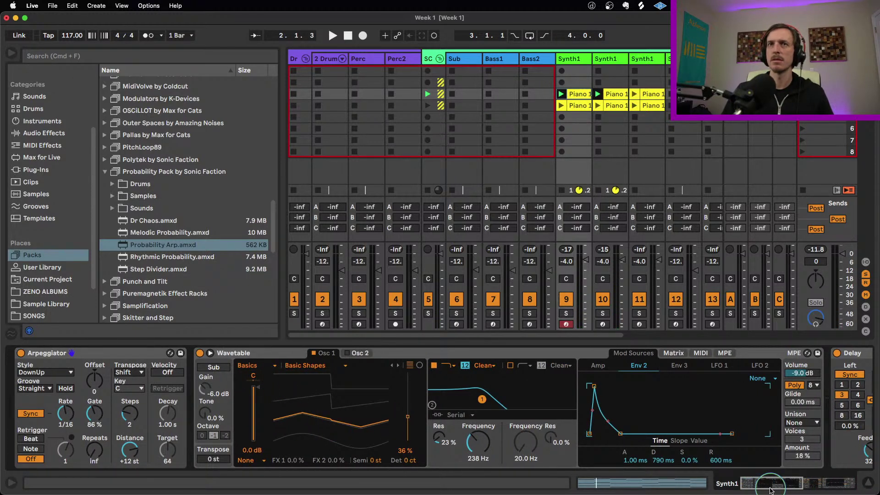
{"action": "left_click", "coordinate": [599, 365]}
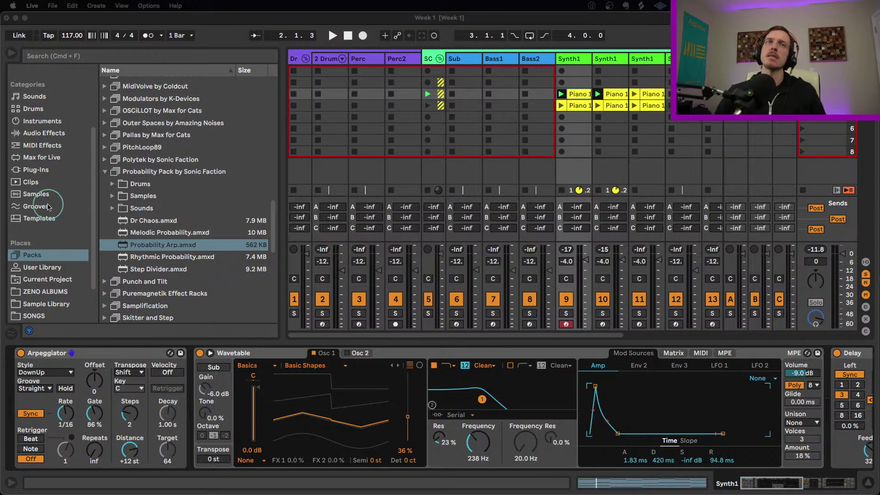
- Try a Note Length effect on the first Synth1 track with its trigger on Note Off and mode on Sync, and remove the device
{"action": "scroll", "coordinate": [54, 274], "scroll_direction": "down", "scroll_amount": 1}
{"action": "scroll", "coordinate": [50, 250], "scroll_direction": "up", "scroll_amount": 1}
{"action": "left_click", "coordinate": [44, 133]}
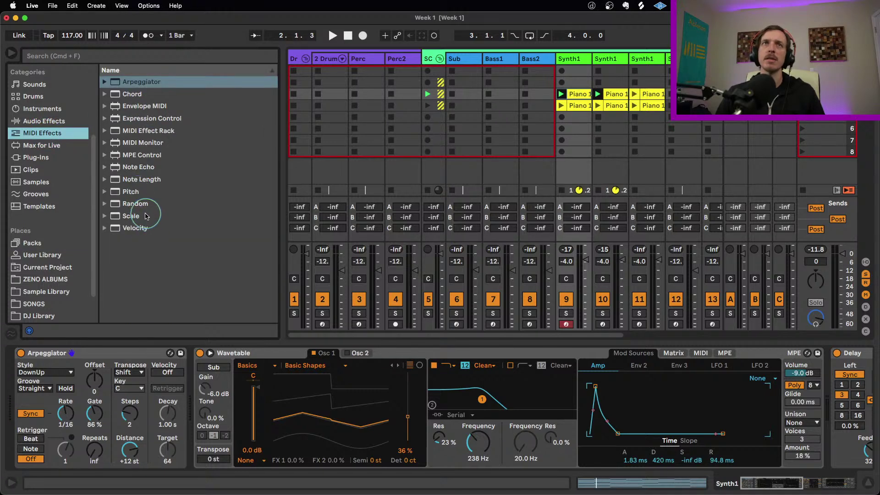
{"action": "double_click", "coordinate": [143, 179]}
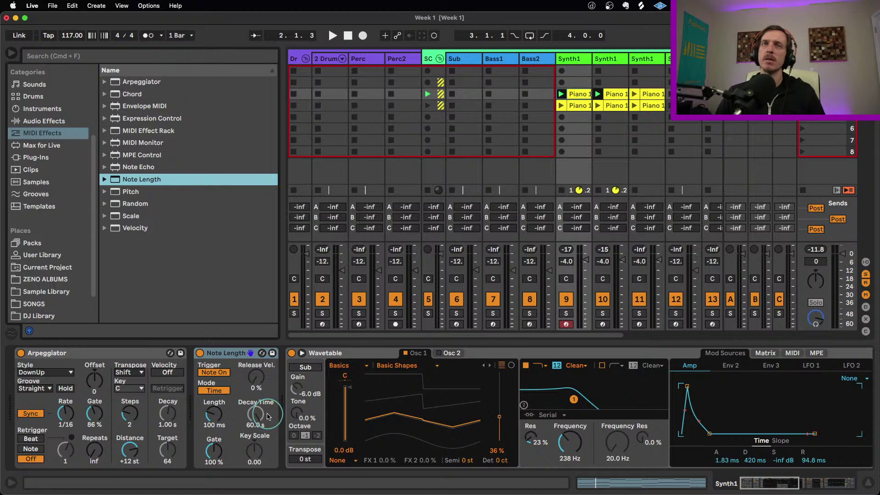
{"action": "left_click", "coordinate": [214, 372]}
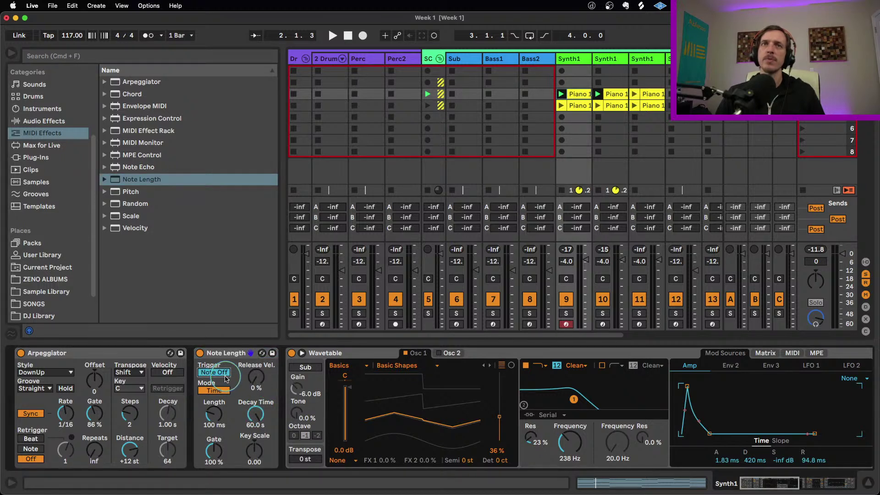
{"action": "left_click", "coordinate": [224, 391]}
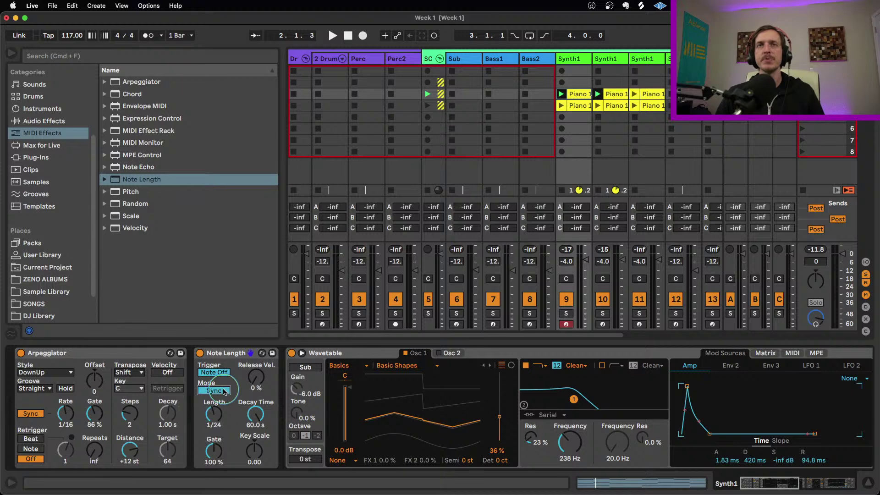
{"action": "left_click", "coordinate": [223, 353]}
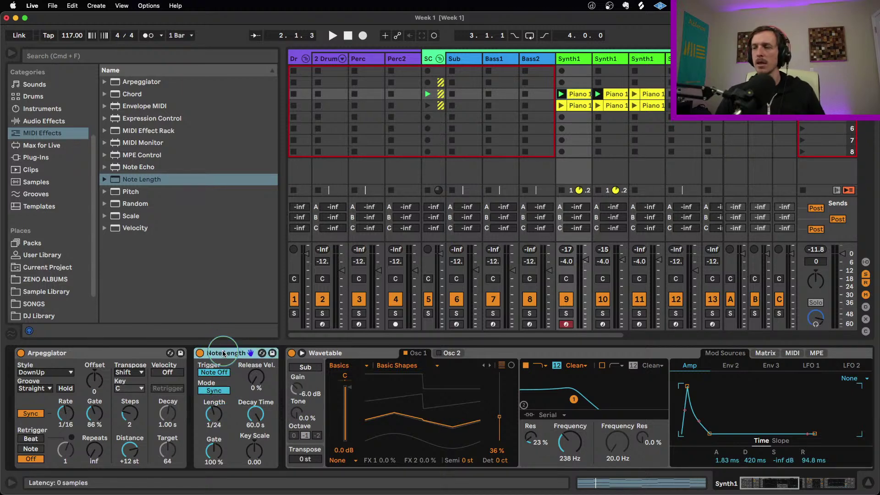
{"action": "key", "text": "Delete"}
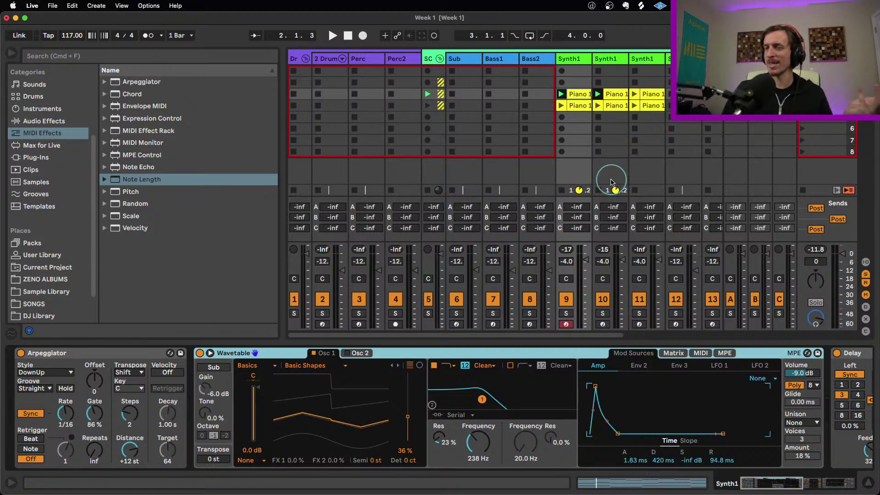
- Show the second Synth1 track's devices and resume playback of both upper Piano 1 clips
{"action": "left_click", "coordinate": [617, 100]}
{"action": "key", "text": "space"}
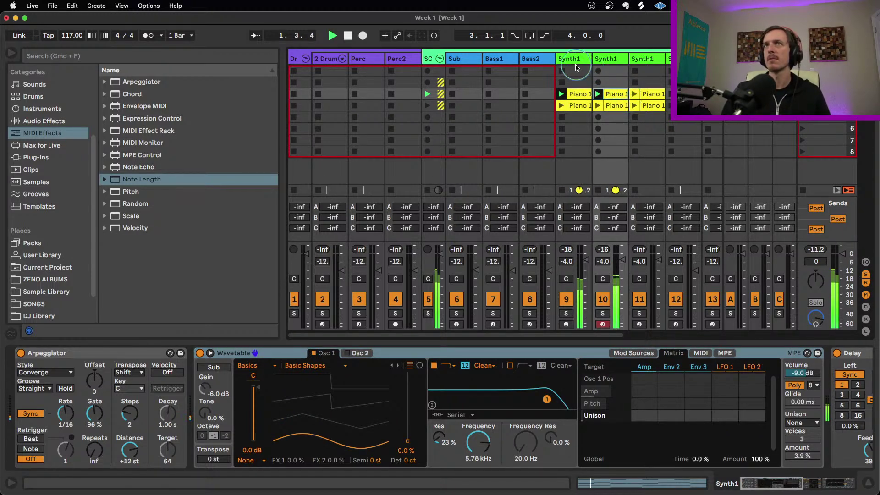
- Inspect the notes of the first Synth1 track's upper Piano 1 clip and the second Synth1 track's device chain
{"action": "left_click", "coordinate": [578, 96]}
{"action": "double_click", "coordinate": [578, 95]}
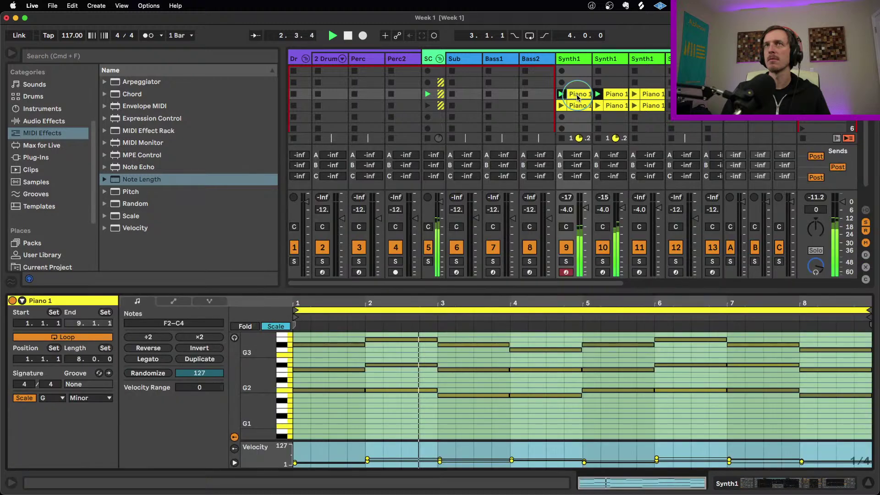
{"action": "left_click", "coordinate": [611, 72]}
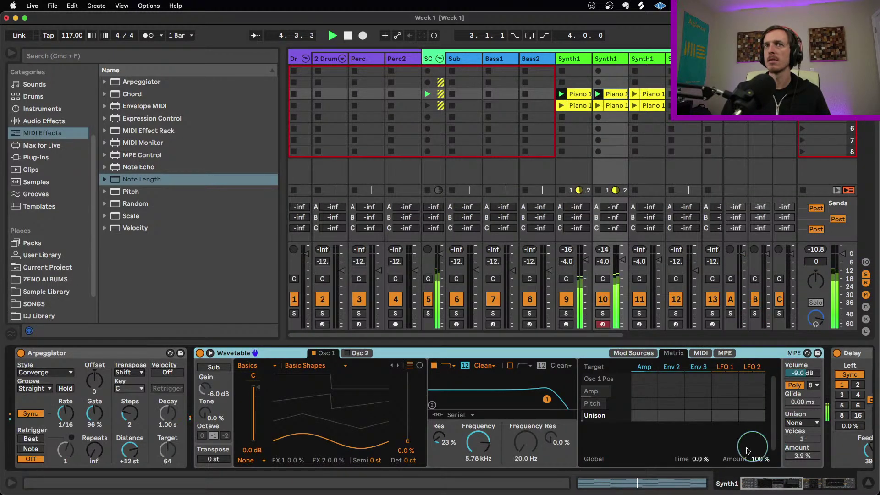
{"action": "left_click_drag", "start_coordinate": [764, 485], "coordinate": [796, 485]}
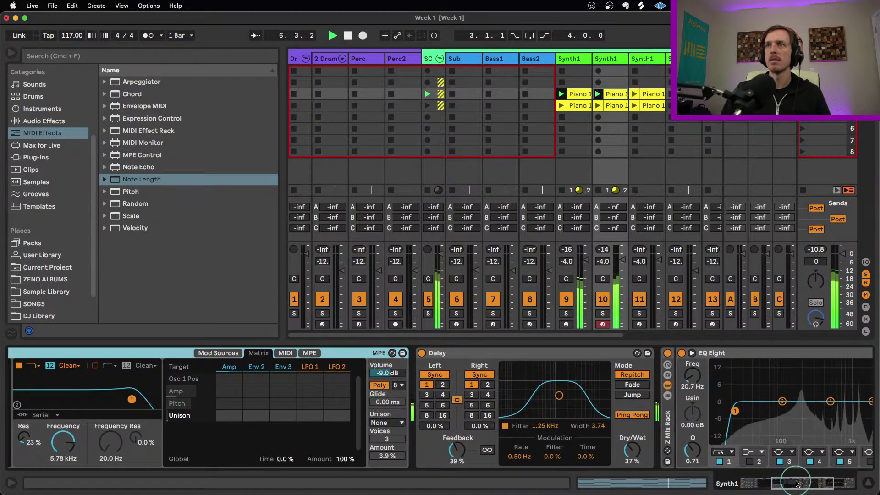
{"action": "scroll", "coordinate": [715, 408], "scroll_direction": "left", "scroll_amount": 10}
{"action": "left_click", "coordinate": [714, 406]}
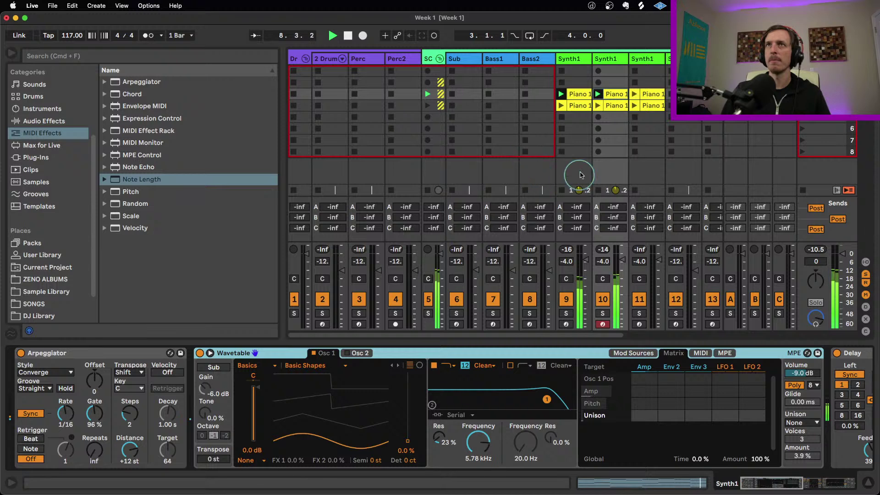
- Launch the lower Piano 1 clip on the second Synth1 track and restart playback from the beginning
{"action": "left_click", "coordinate": [598, 105]}
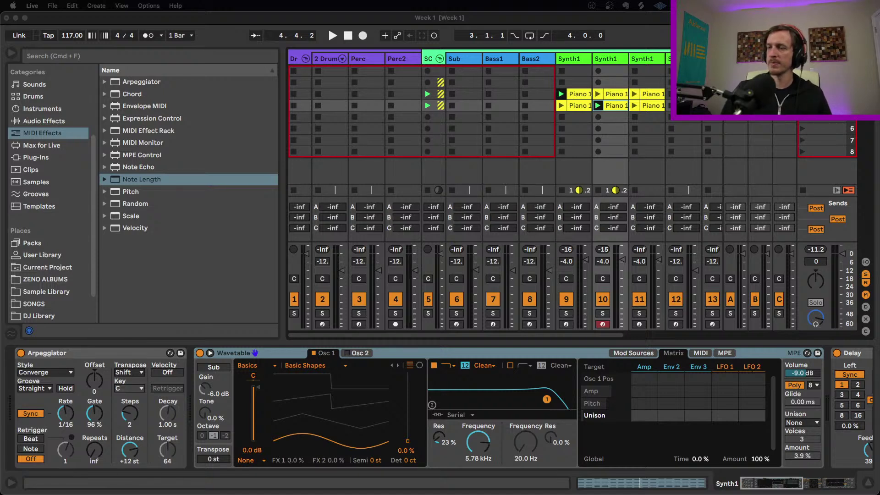
{"action": "left_click", "coordinate": [609, 123]}
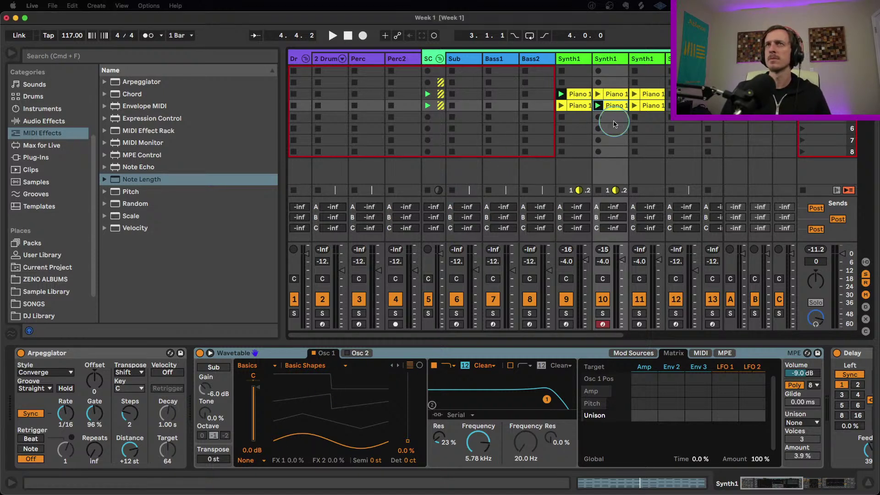
{"action": "key", "text": "space"}
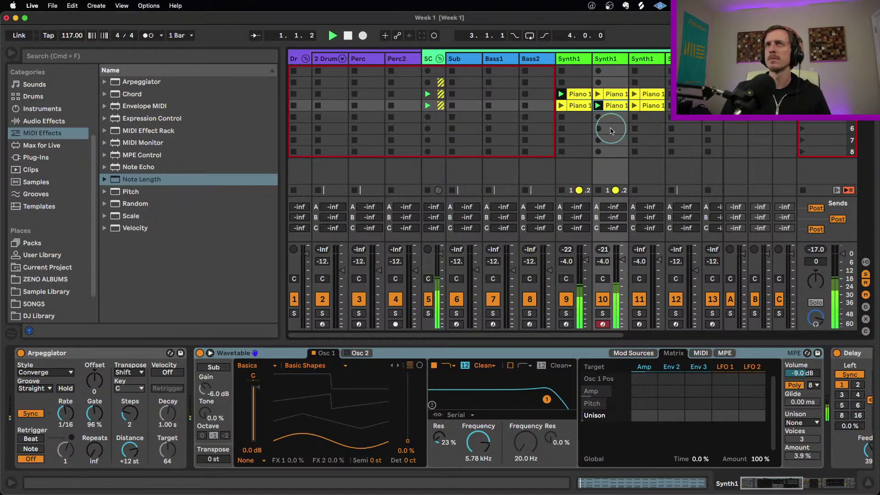
- Set the first Synth1 track's Wavetable unison to Classic with an amount of 7.8%
{"action": "left_click", "coordinate": [573, 59]}
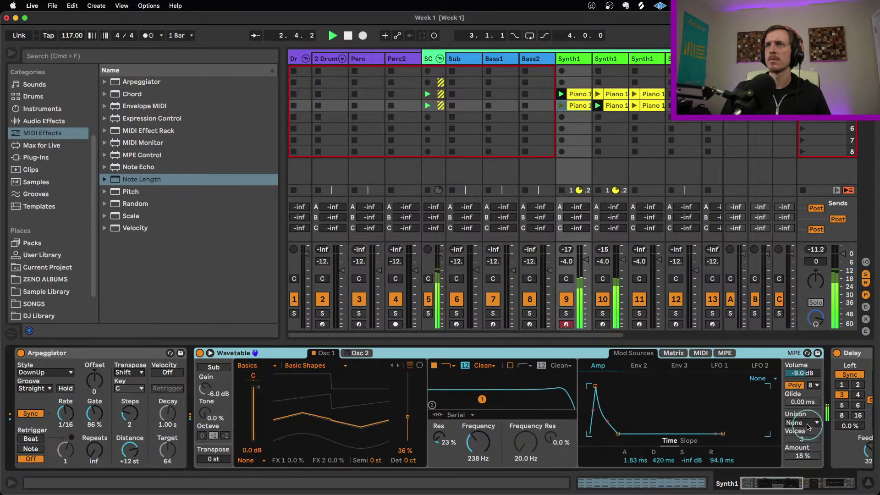
{"action": "left_click", "coordinate": [802, 423]}
{"action": "left_click", "coordinate": [796, 365]}
{"action": "left_click_drag", "start_coordinate": [803, 455], "coordinate": [803, 472]}
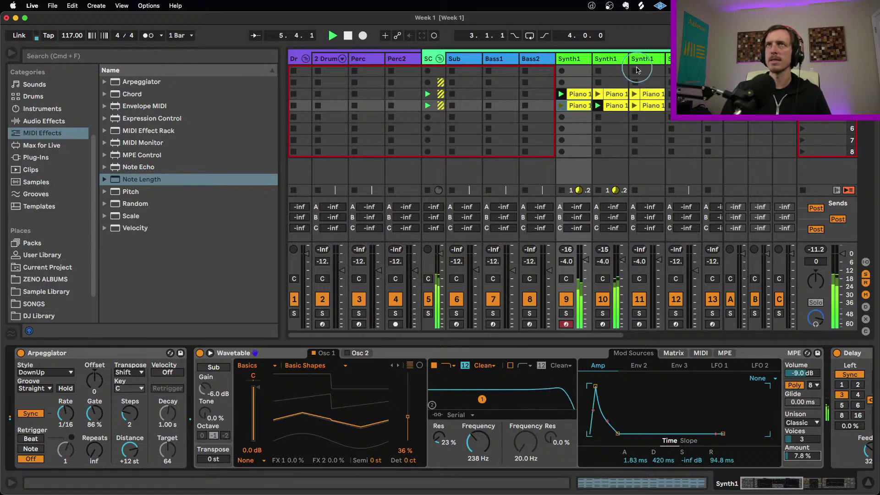
- Set the unison mode of the second Synth1 track's Wavetable to Classic and stop playback
{"action": "left_click", "coordinate": [608, 84]}
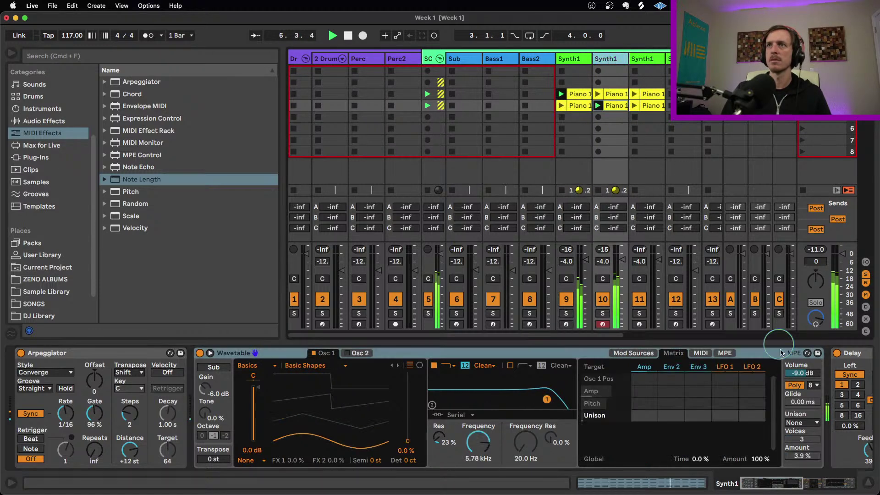
{"action": "left_click", "coordinate": [802, 422]}
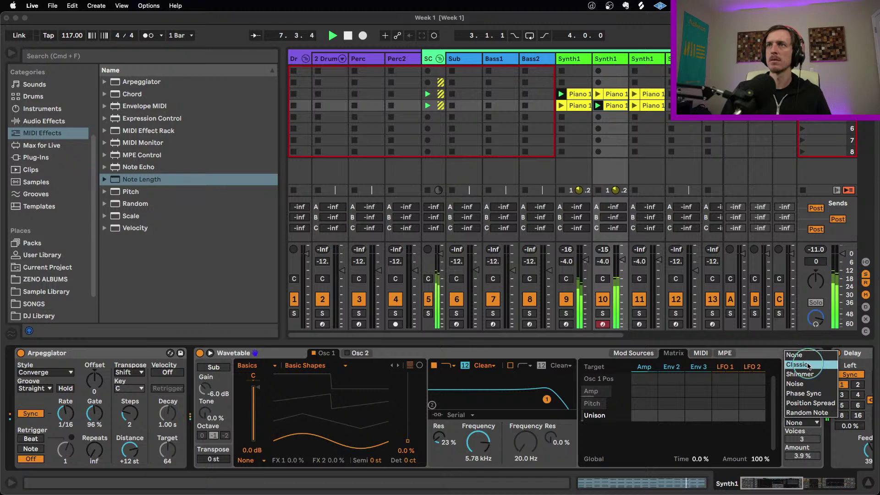
{"action": "left_click", "coordinate": [797, 365]}
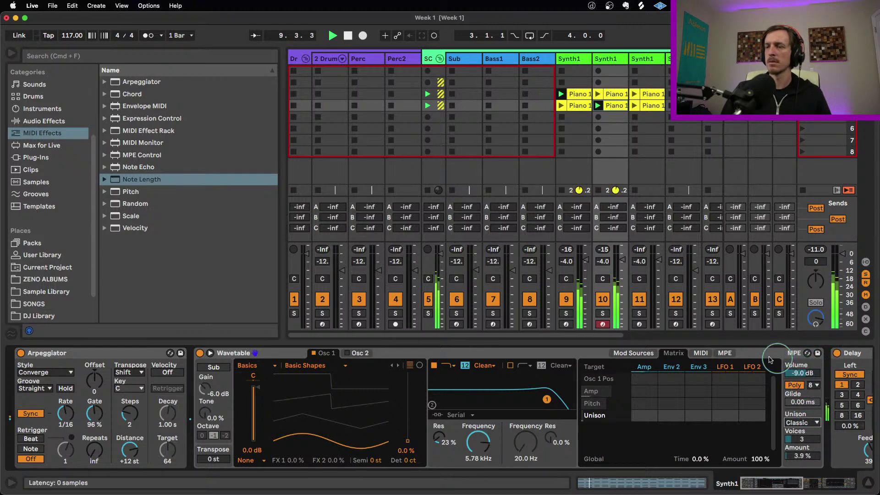
{"action": "key", "text": "space"}
- Add an Arpeggiator MIDI effect before the Wavetable on the third Synth1 track
{"action": "left_click", "coordinate": [683, 340]}
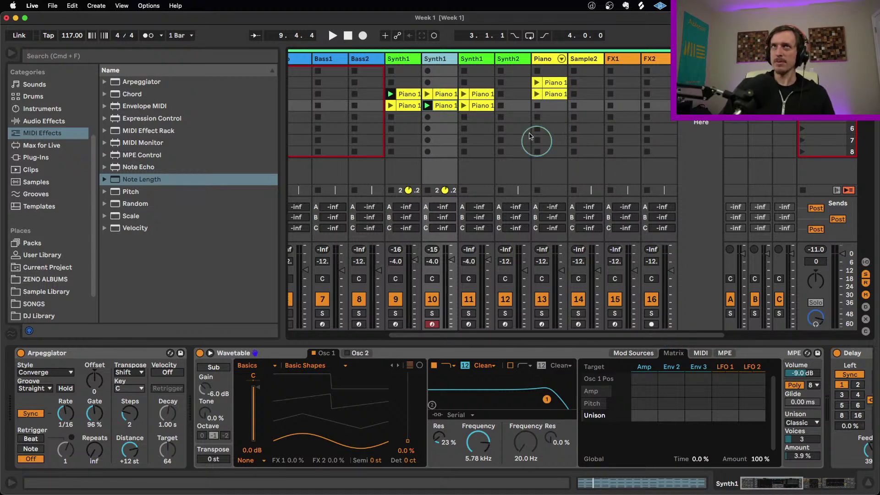
{"action": "left_click", "coordinate": [479, 61]}
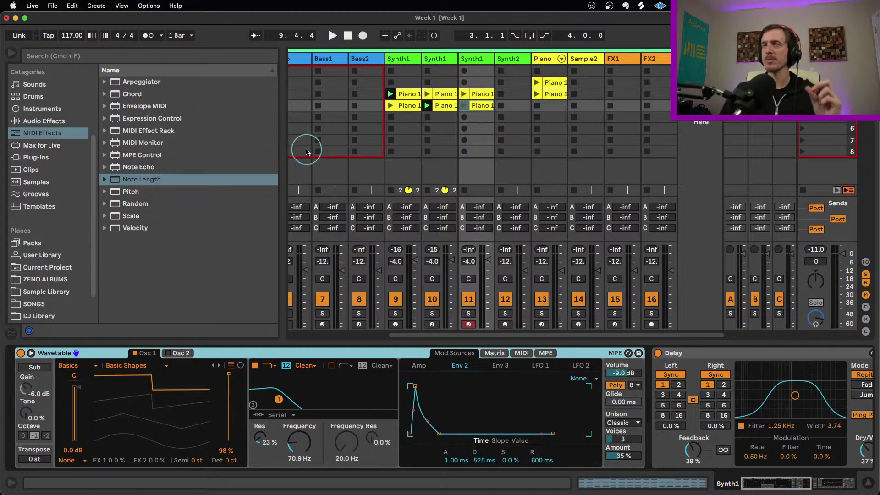
{"action": "left_click", "coordinate": [398, 58]}
{"action": "left_click", "coordinate": [472, 61]}
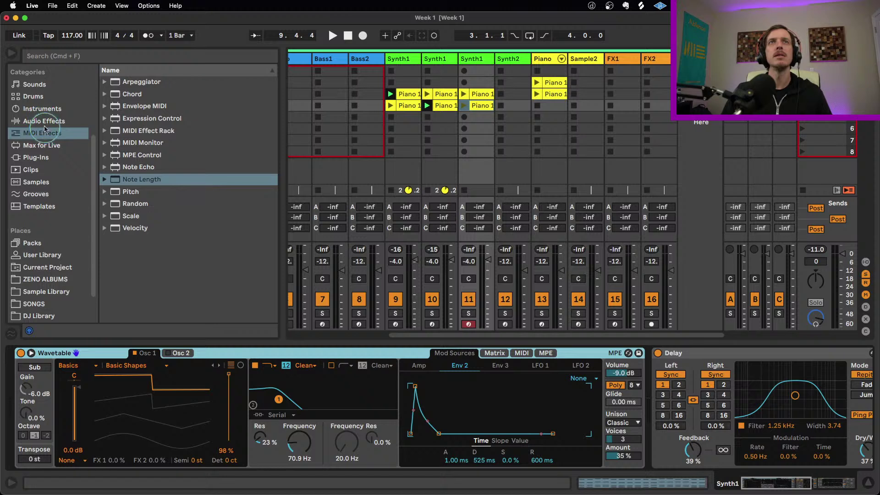
{"action": "left_click", "coordinate": [51, 123]}
{"action": "left_click", "coordinate": [41, 145]}
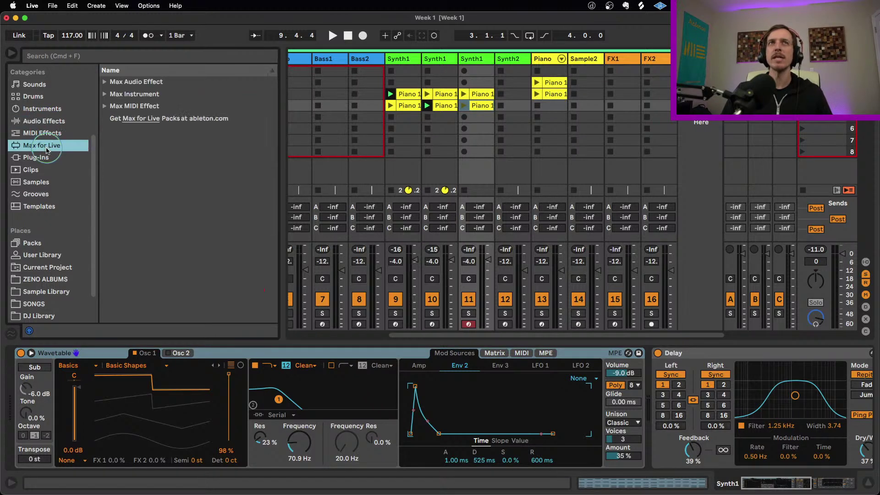
{"action": "left_click", "coordinate": [38, 157]}
{"action": "left_click", "coordinate": [50, 133]}
{"action": "left_click_drag", "start_coordinate": [138, 81], "coordinate": [476, 85]}
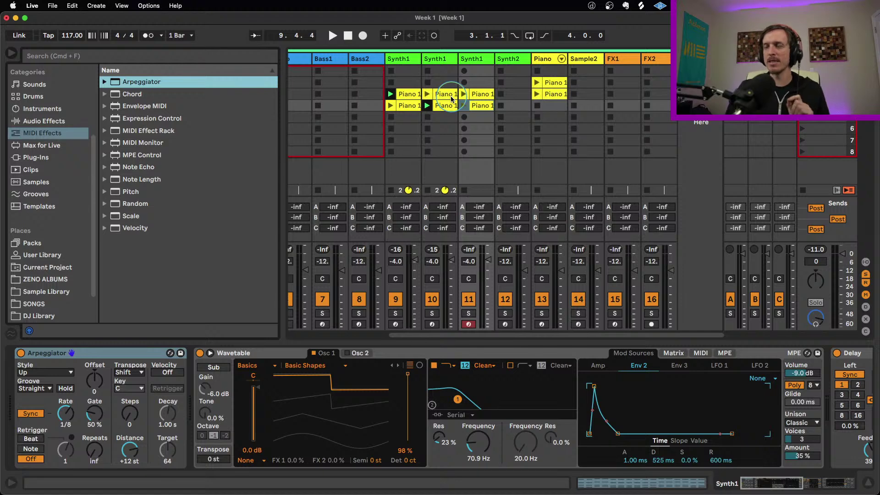
- Duplicate the third Synth1 track's lower Piano 1 clip into the slot below it and show its notes
{"action": "double_click", "coordinate": [483, 106]}
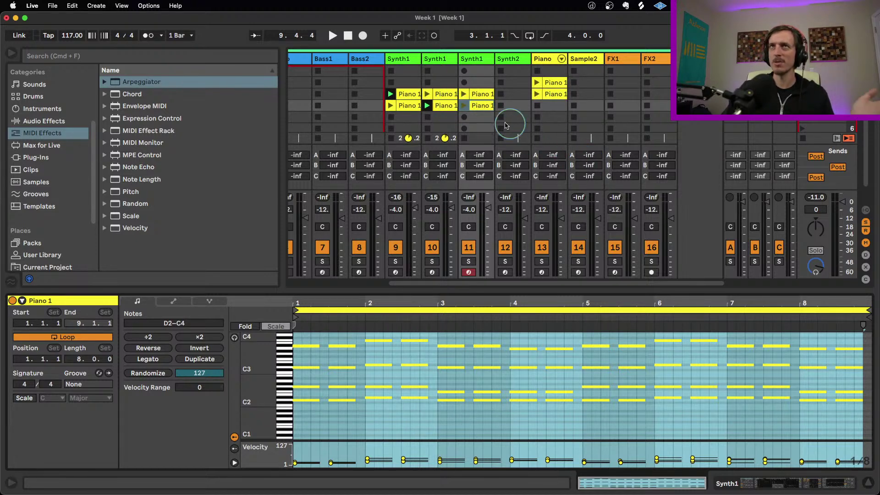
{"action": "left_click", "coordinate": [479, 108]}
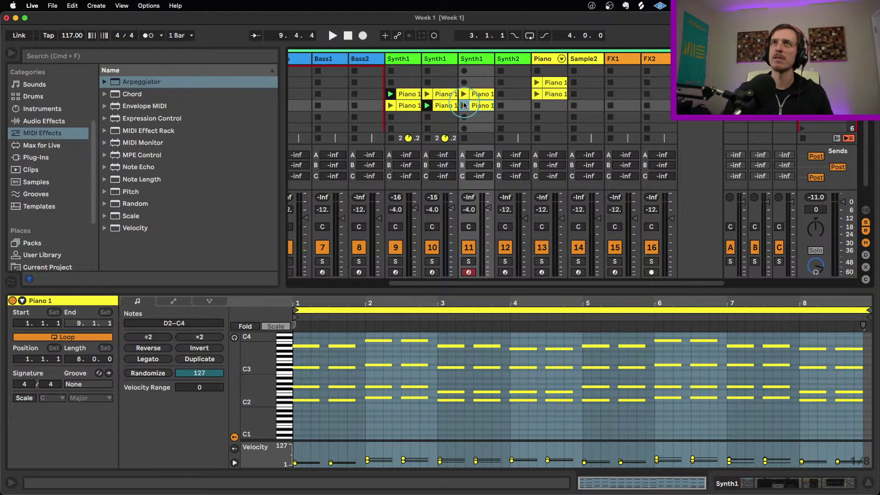
{"action": "left_click", "coordinate": [472, 59]}
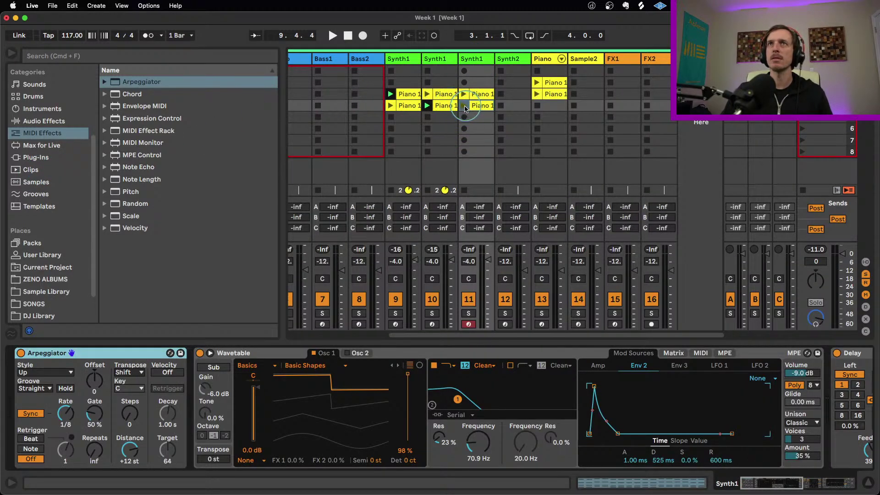
{"action": "left_click_drag", "start_coordinate": [478, 108], "coordinate": [487, 119]}
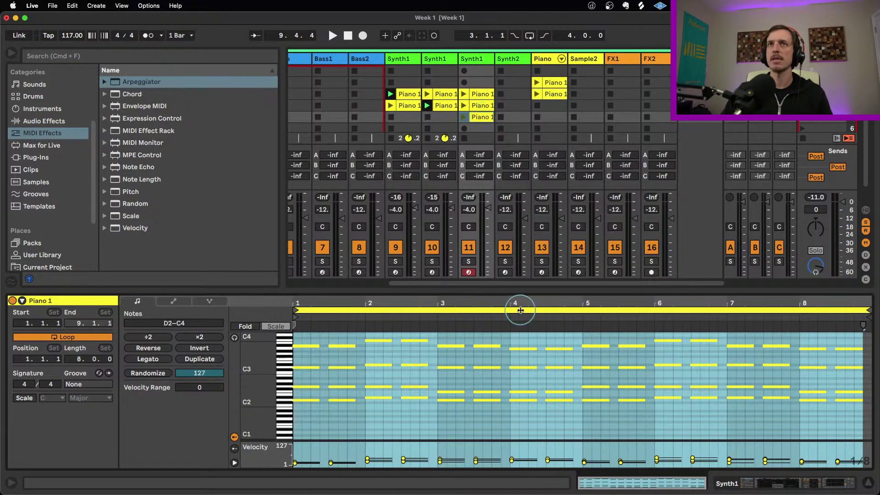
- Delete all the F2–G2 notes from the duplicated Piano 1 clip on the third Synth1 track
{"action": "left_click", "coordinate": [282, 387]}
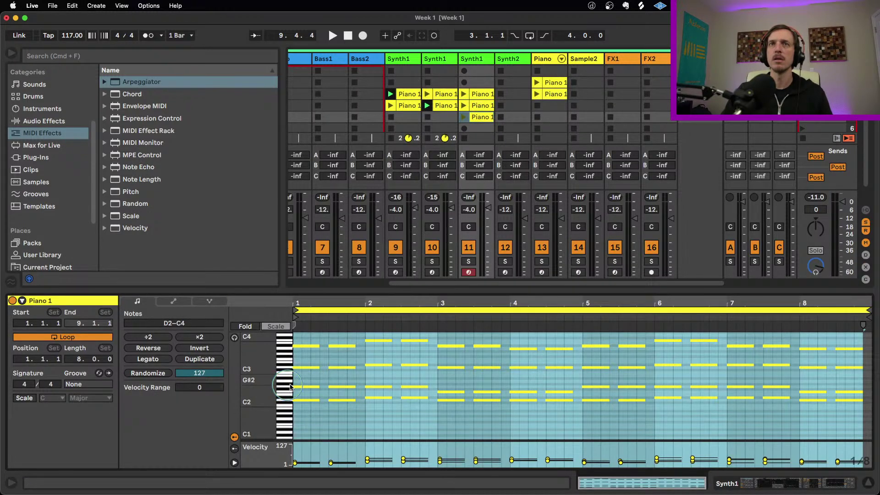
{"action": "left_click_drag", "start_coordinate": [307, 382], "coordinate": [845, 395]}
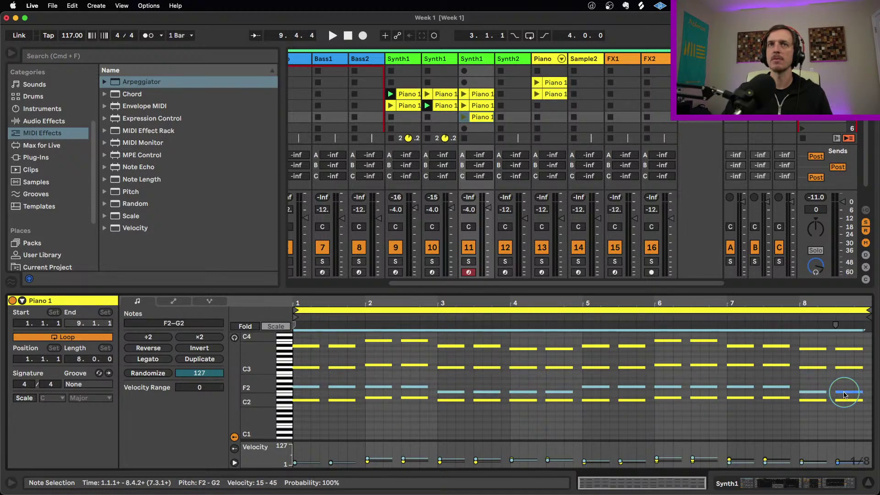
{"action": "key", "text": "Delete"}
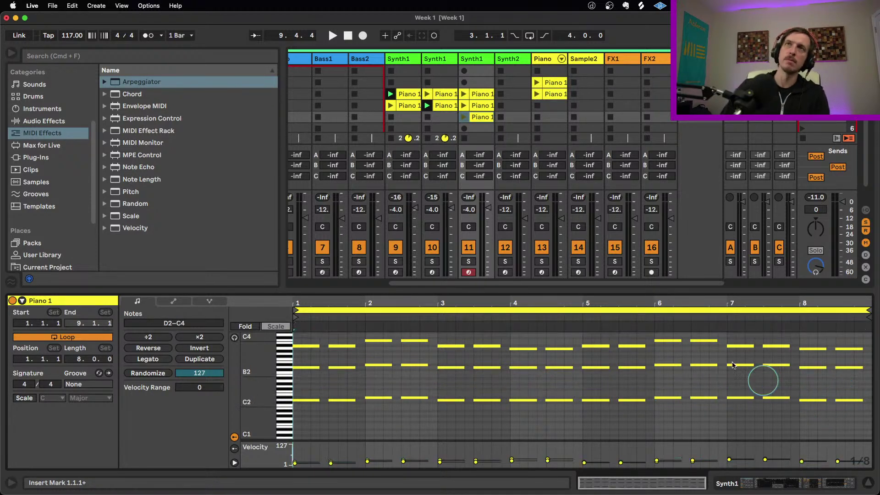
- Launch the edited Piano 1 clip on the third Synth1 track and restart playback to hear it with the other synths
{"action": "left_click", "coordinate": [468, 119]}
{"action": "left_click", "coordinate": [483, 458]}
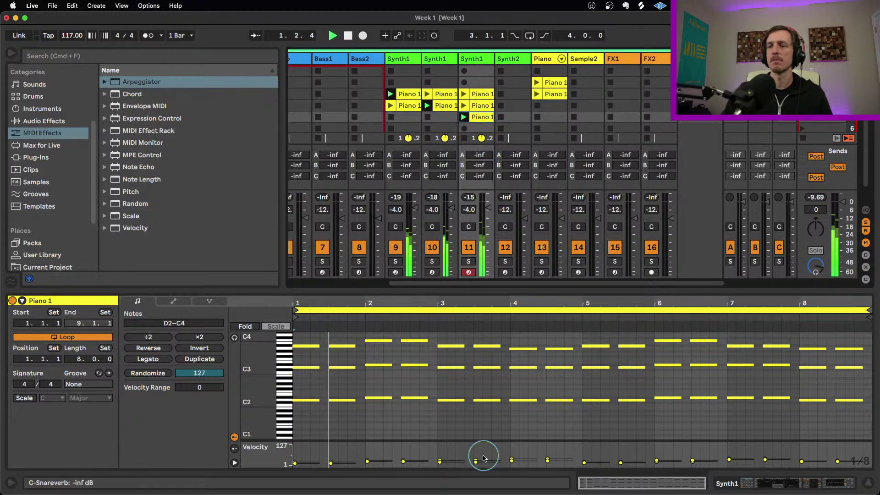
{"action": "left_click", "coordinate": [234, 437]}
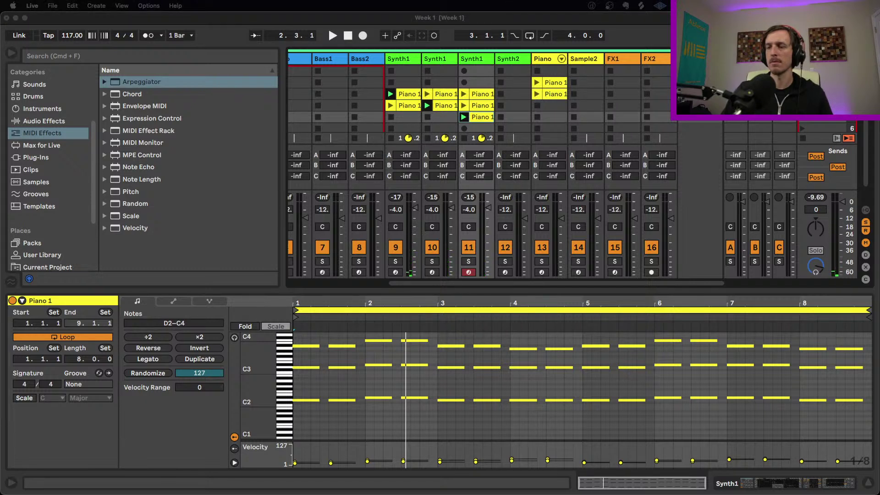
{"action": "left_click", "coordinate": [469, 273]}
{"action": "key", "text": "space"}
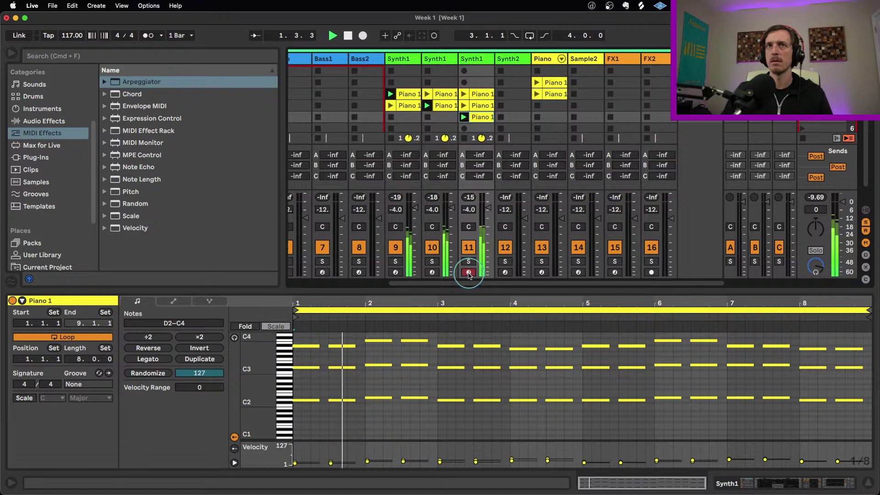
- Stop the clips on the first two Synth1 tracks and apply Legato to all notes of the third track's clip
{"action": "left_click", "coordinate": [427, 138]}
{"action": "left_click", "coordinate": [391, 138]}
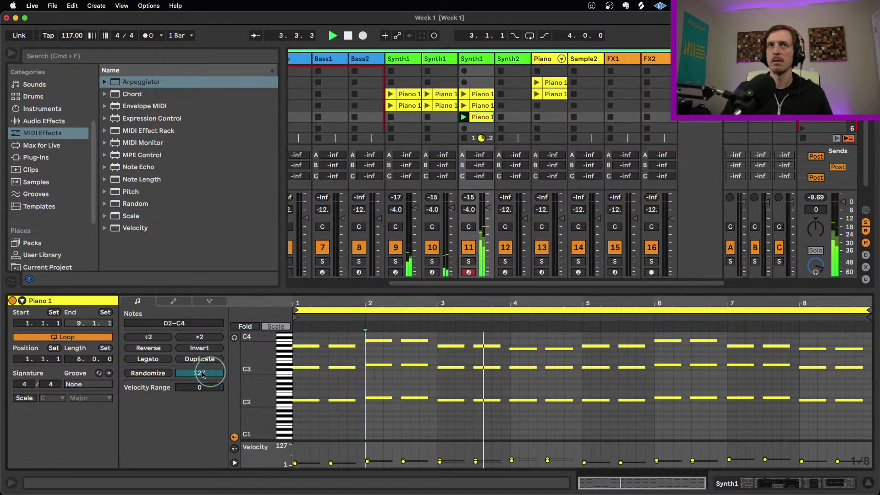
{"action": "key", "text": "super+a"}
{"action": "left_click", "coordinate": [148, 359]}
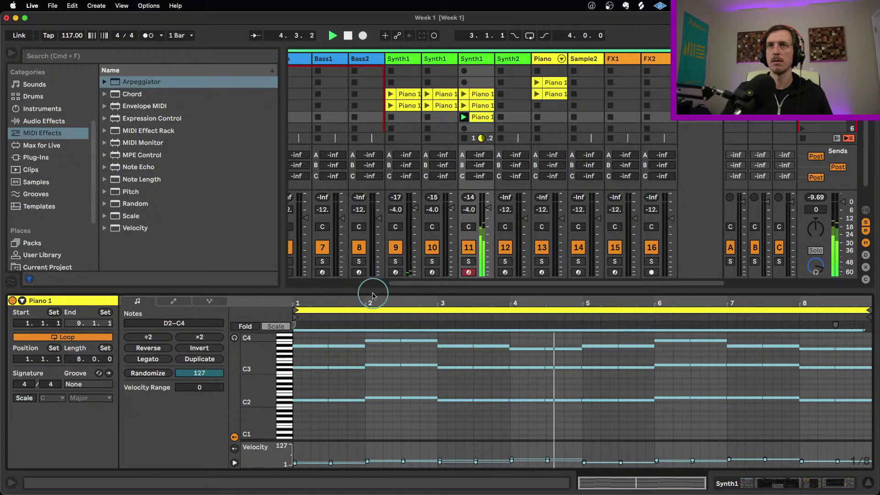
- Try the Down & Up style on the third Synth1 track's Arpeggiator and set the style to Down
{"action": "left_click", "coordinate": [477, 69]}
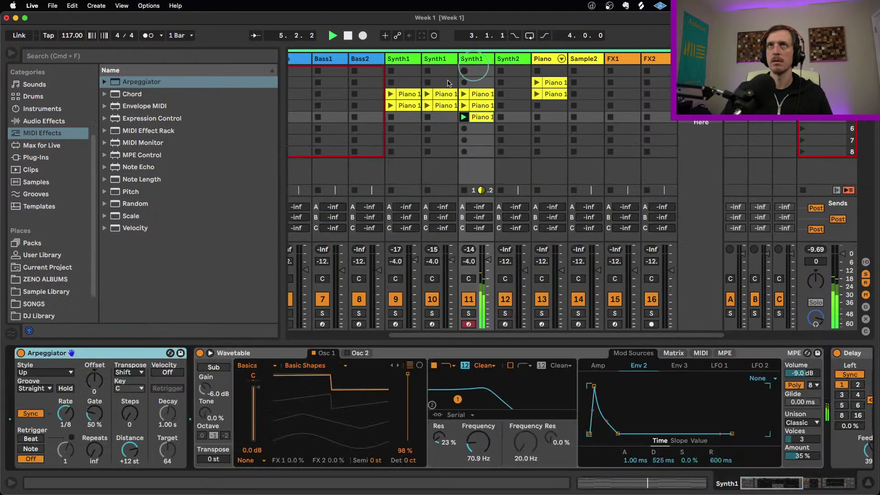
{"action": "left_click", "coordinate": [60, 377]}
{"action": "left_click", "coordinate": [47, 247]}
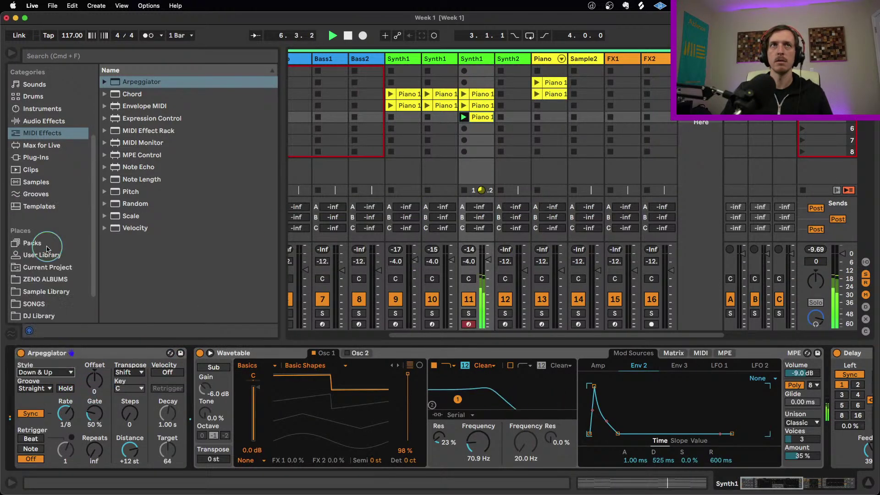
{"action": "left_click", "coordinate": [45, 372]}
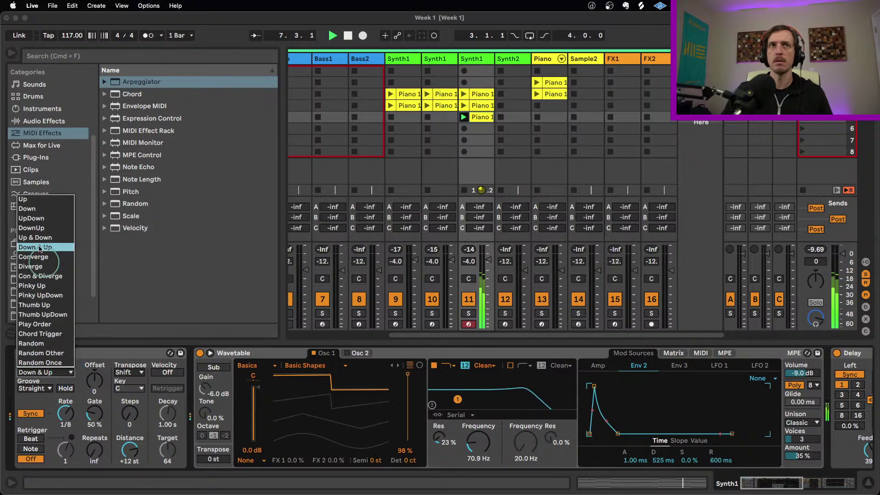
{"action": "left_click", "coordinate": [37, 207]}
- Set the third Synth1 Wavetable's Osc 1 position to 67% and shape Env 2 with 0.17 ms attack and 1.15 s decay
{"action": "left_click_drag", "start_coordinate": [400, 407], "coordinate": [399, 425]}
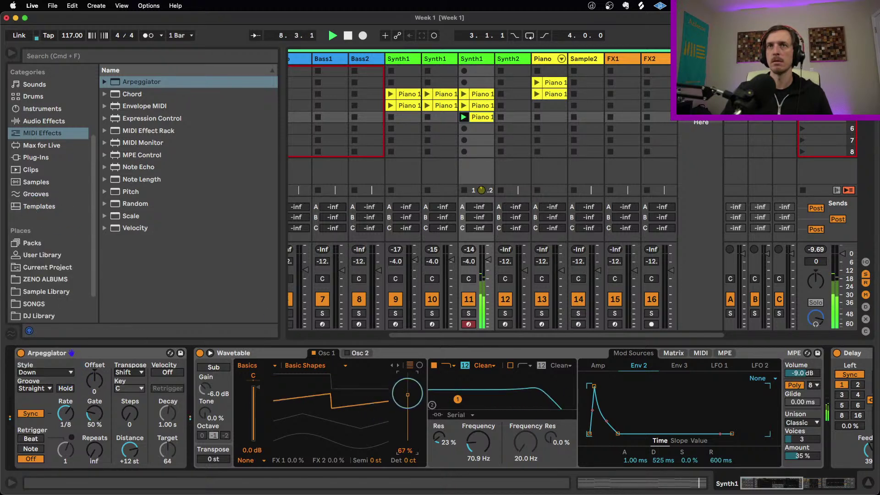
{"action": "left_click_drag", "start_coordinate": [618, 434], "coordinate": [622, 434]}
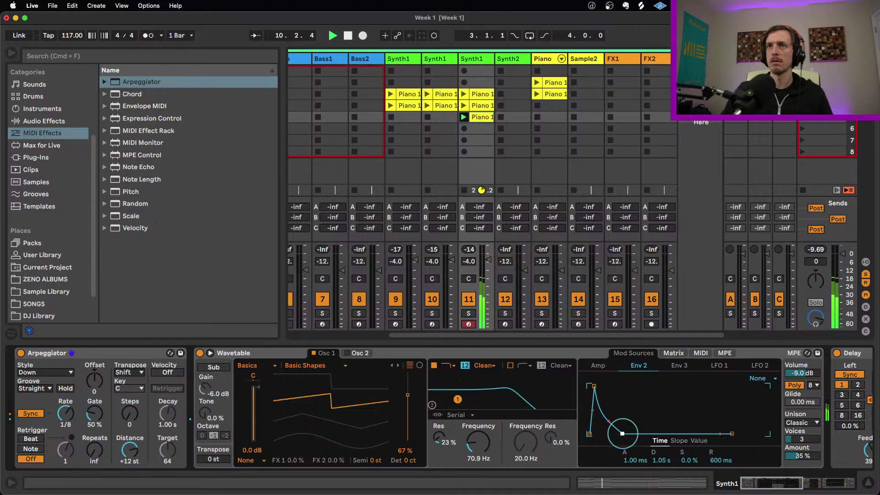
{"action": "left_click_drag", "start_coordinate": [593, 386], "coordinate": [593, 386]}
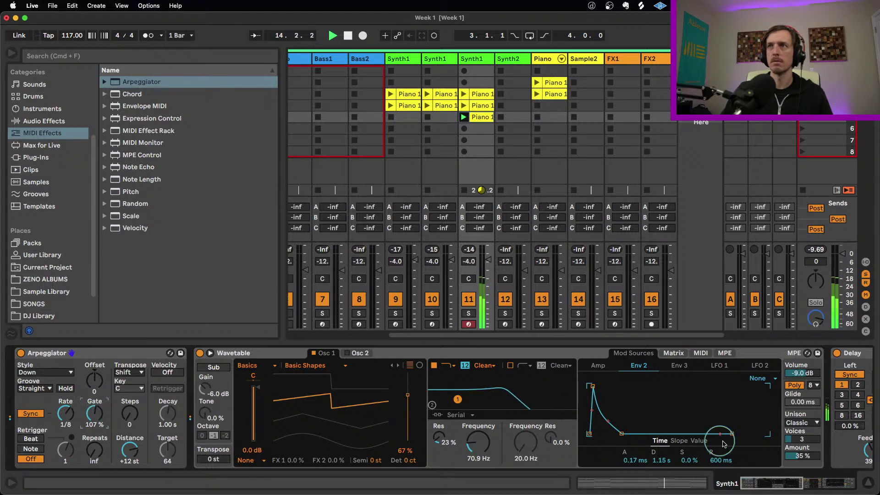
- Set the third Synth1 Wavetable's Classic unison to 5 voices with an amount of 18%
{"action": "scroll", "coordinate": [802, 440], "scroll_direction": "up", "scroll_amount": 2}
{"action": "scroll", "coordinate": [802, 455], "scroll_direction": "down", "scroll_amount": 4}
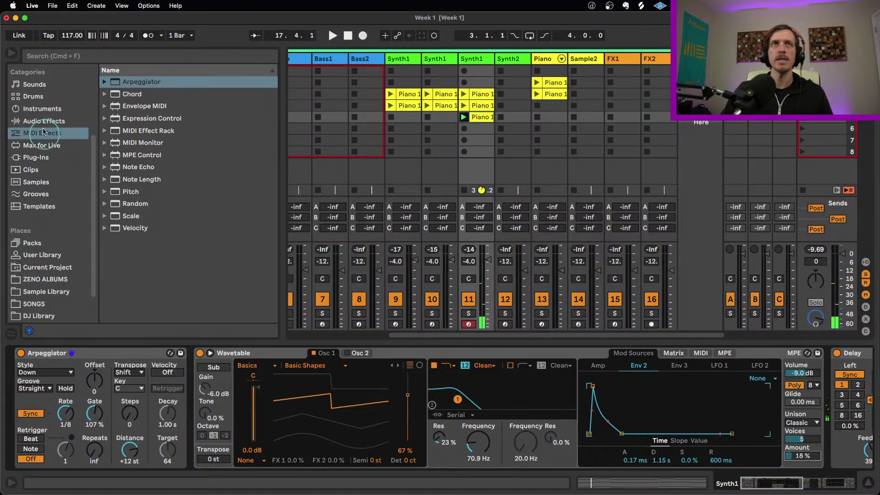
- Add the Reverb audio effect directly after Wavetable on the third Synth1 track, restart playback and set its Dry/Wet to 37%
{"action": "left_click", "coordinate": [73, 123]}
{"action": "scroll", "coordinate": [162, 214], "scroll_direction": "down", "scroll_amount": 5}
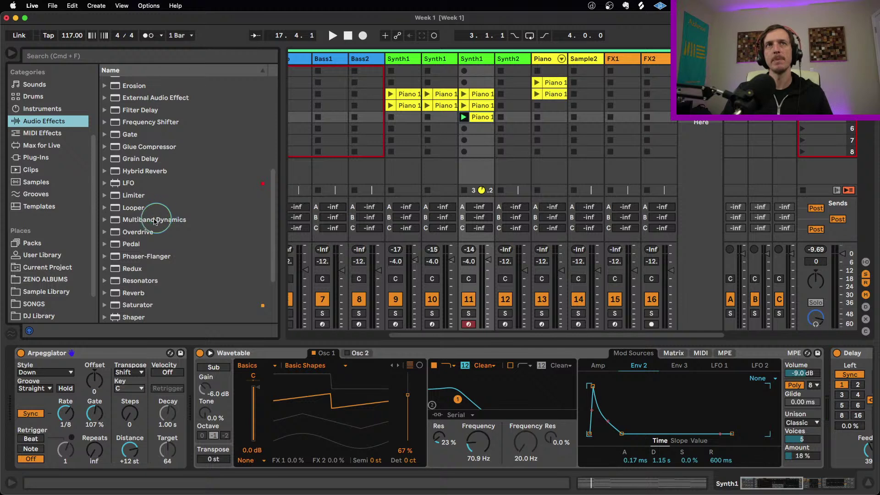
{"action": "scroll", "coordinate": [147, 238], "scroll_direction": "down", "scroll_amount": 1}
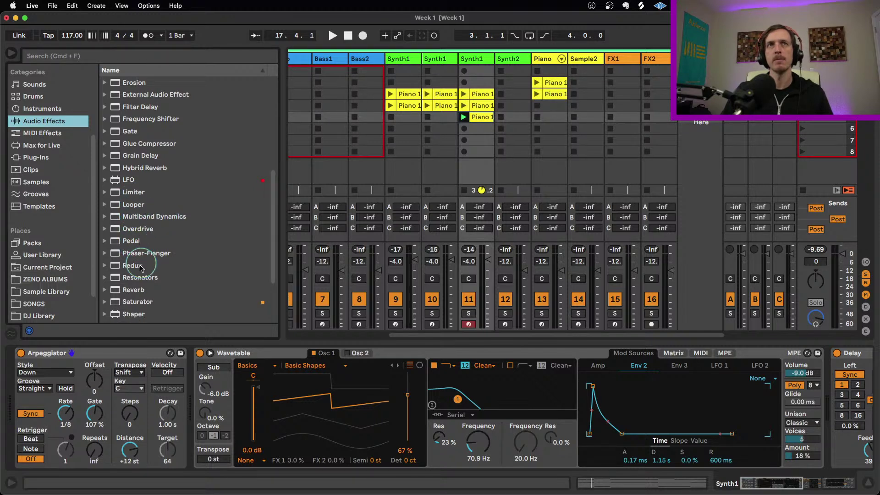
{"action": "left_click", "coordinate": [143, 293]}
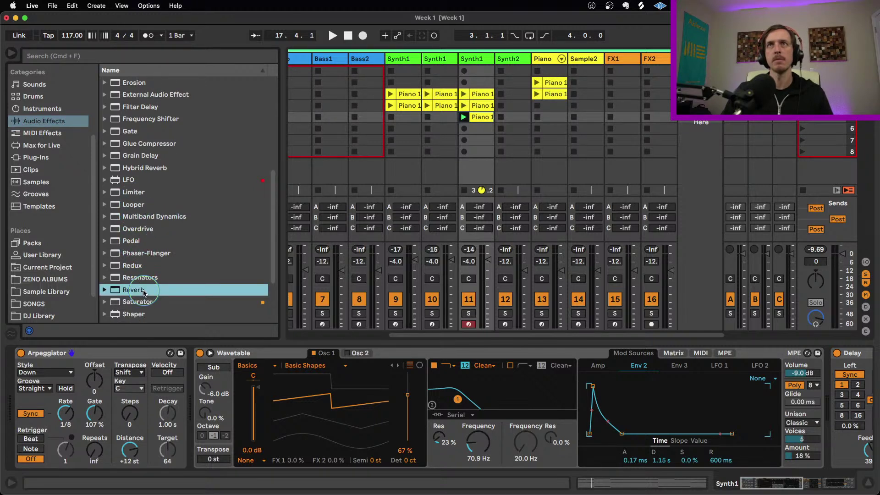
{"action": "left_click_drag", "start_coordinate": [353, 317], "coordinate": [837, 419]}
{"action": "key", "text": "space"}
{"action": "left_click_drag", "start_coordinate": [847, 453], "coordinate": [847, 450]}
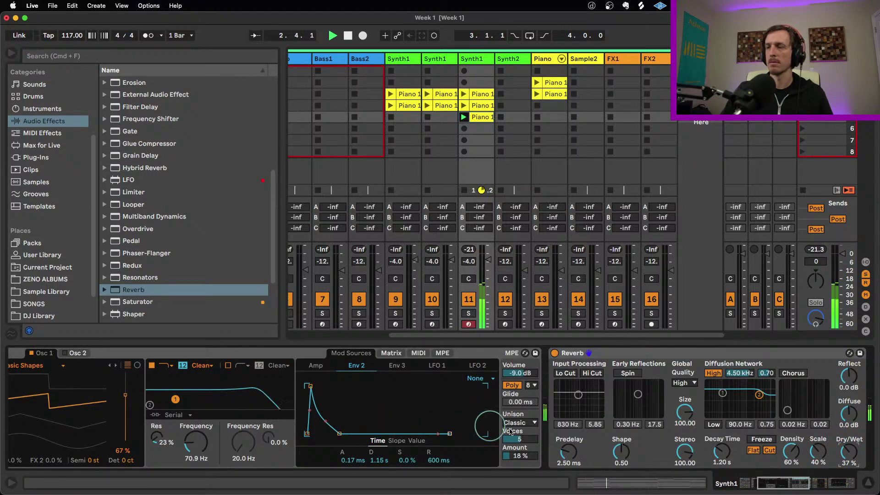
- Enable the third Synth1 Wavetable's Osc 2 at 97% position and 12 semitones, and set the Amp envelope's decay to 420 ms
{"action": "scroll", "coordinate": [774, 458], "scroll_direction": "left", "scroll_amount": 10}
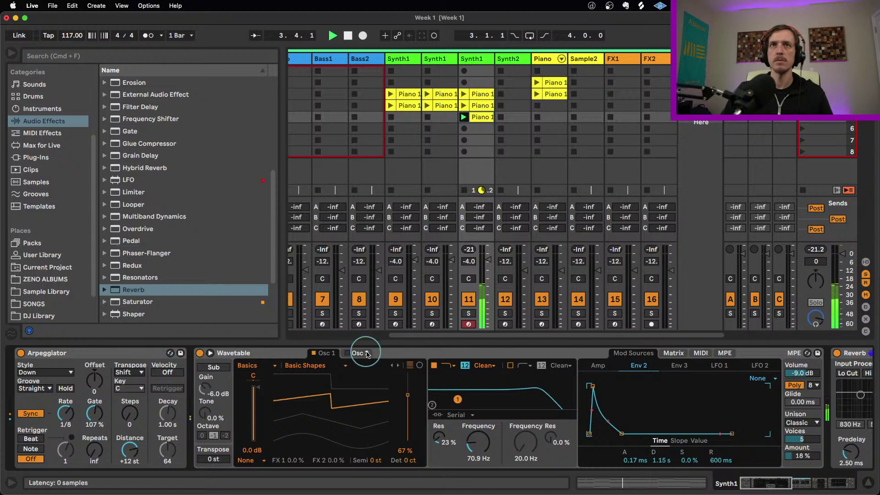
{"action": "left_click", "coordinate": [349, 354]}
{"action": "left_click_drag", "start_coordinate": [408, 400], "coordinate": [409, 376]}
{"action": "left_click_drag", "start_coordinate": [375, 460], "coordinate": [373, 448]}
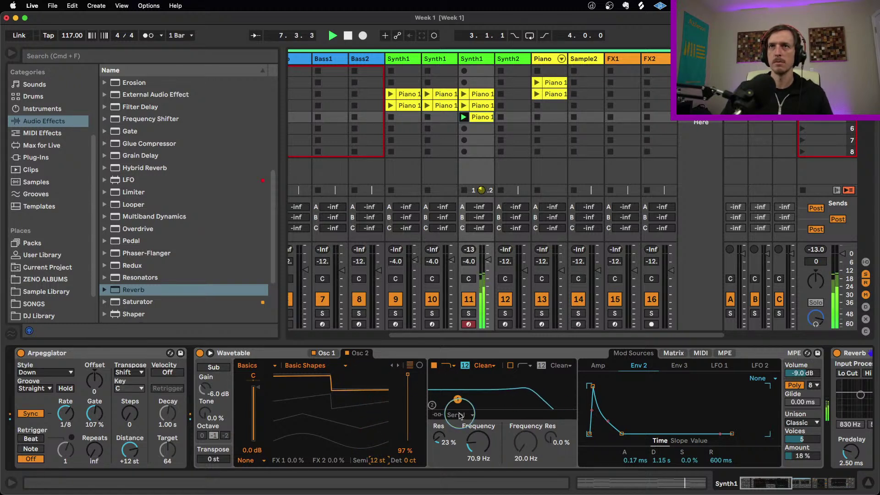
{"action": "left_click", "coordinate": [603, 367]}
{"action": "left_click_drag", "start_coordinate": [621, 433], "coordinate": [622, 433]}
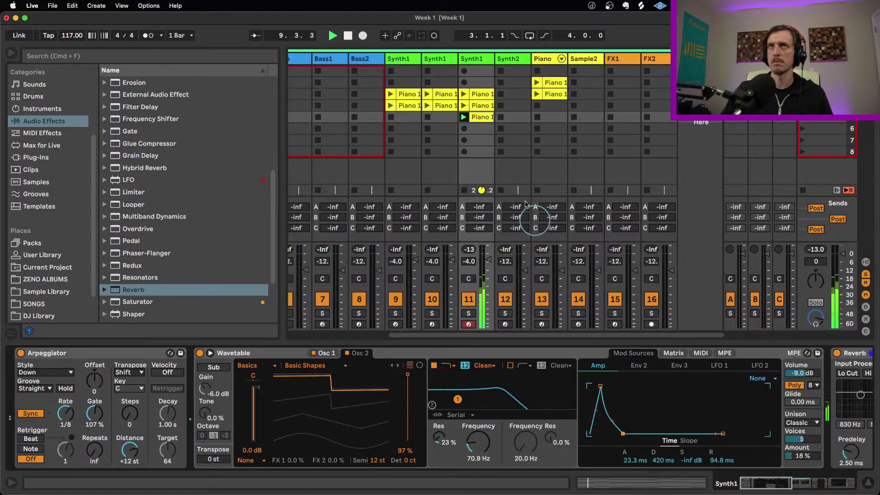
- Open the playing Piano 1 clip on the third Synth1 track for note editing
{"action": "left_click", "coordinate": [477, 117]}
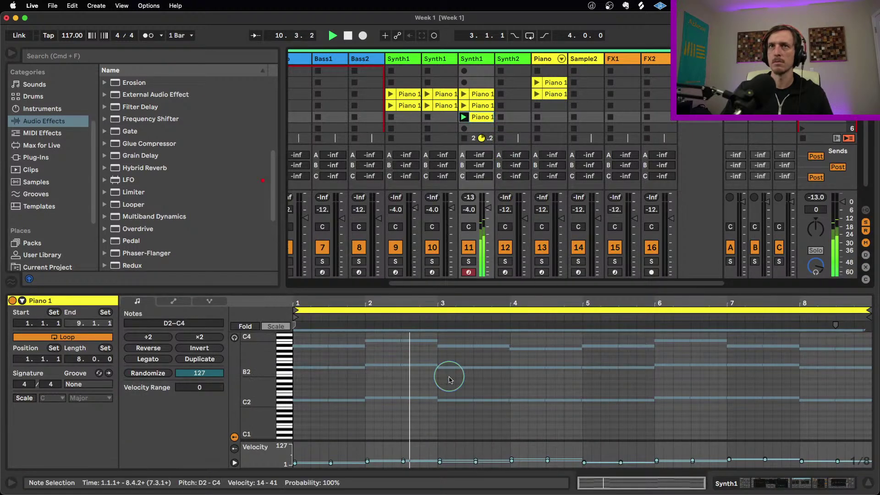
- Select the first chord in each of the Piano 1 clip's eight bars and lengthen them to about seven eighths of a bar
{"action": "left_click", "coordinate": [483, 380]}
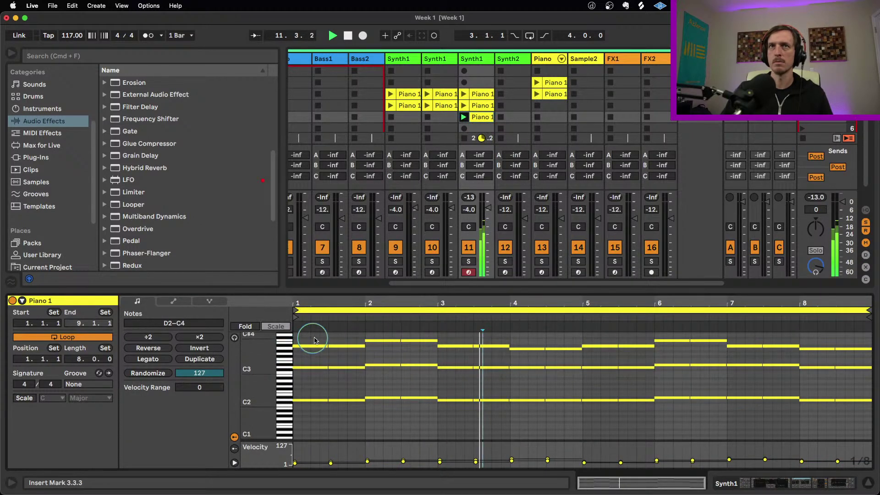
{"action": "left_click_drag", "start_coordinate": [320, 337], "coordinate": [301, 411]}
{"action": "left_click_drag", "start_coordinate": [390, 417], "coordinate": [378, 340]}
{"action": "left_click_drag", "start_coordinate": [320, 338], "coordinate": [312, 407]}
{"action": "left_click_drag", "start_coordinate": [475, 420], "coordinate": [455, 337]}
{"action": "left_click_drag", "start_coordinate": [535, 418], "coordinate": [526, 340]}
{"action": "left_click_drag", "start_coordinate": [621, 414], "coordinate": [605, 340]}
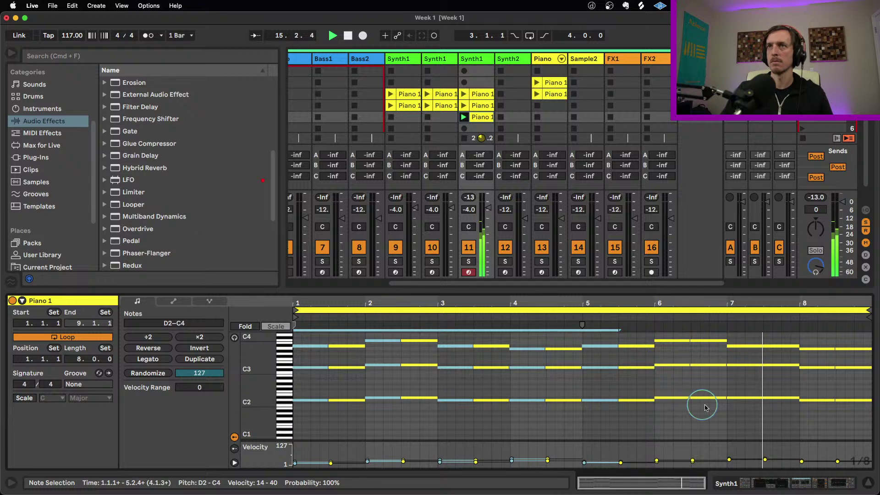
{"action": "left_click_drag", "start_coordinate": [686, 417], "coordinate": [677, 340]}
{"action": "left_click_drag", "start_coordinate": [766, 414], "coordinate": [742, 337]}
{"action": "left_click_drag", "start_coordinate": [819, 419], "coordinate": [806, 344]}
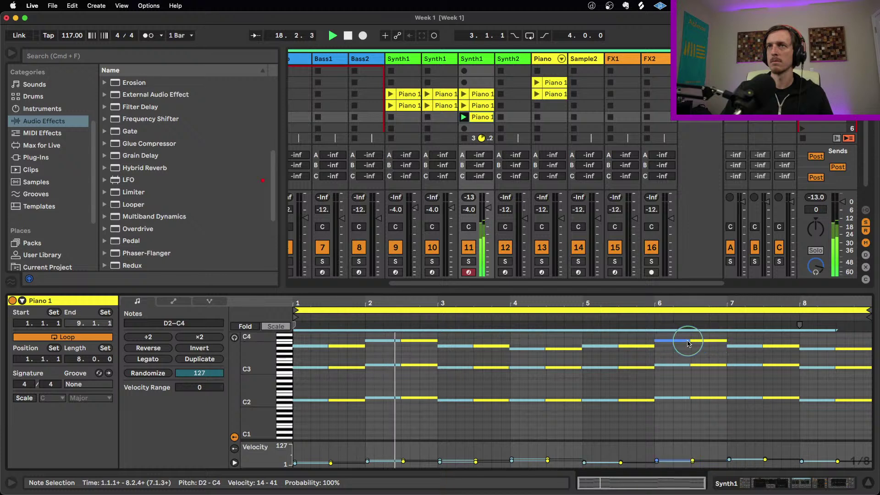
{"action": "left_click_drag", "start_coordinate": [689, 341], "coordinate": [716, 343]}
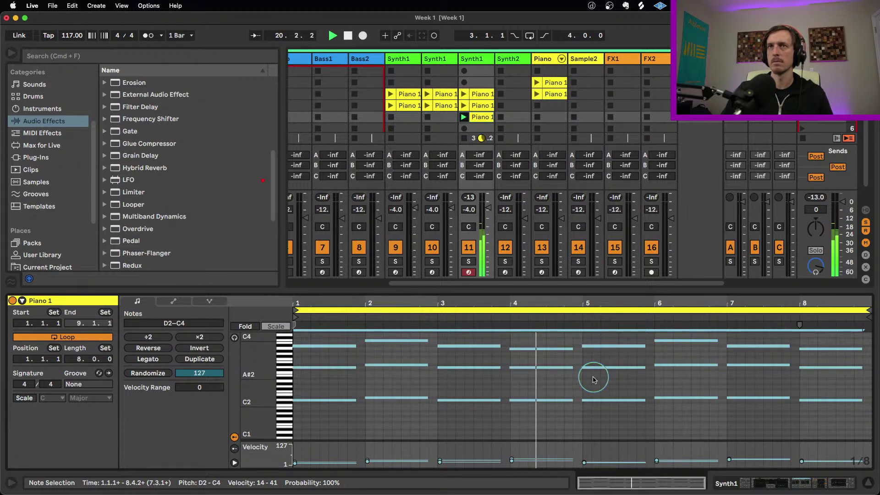
- On track 11, set Wavetable's amp envelope decay to 716 ms and Osc 2 semitones to 0, and Arpeggiator steps to 1
{"action": "double_click", "coordinate": [472, 59]}
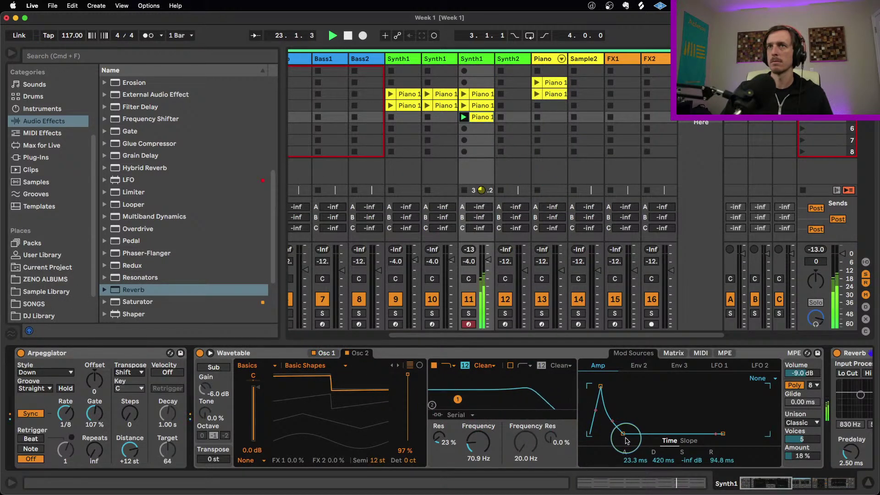
{"action": "left_click_drag", "start_coordinate": [626, 440], "coordinate": [631, 440]}
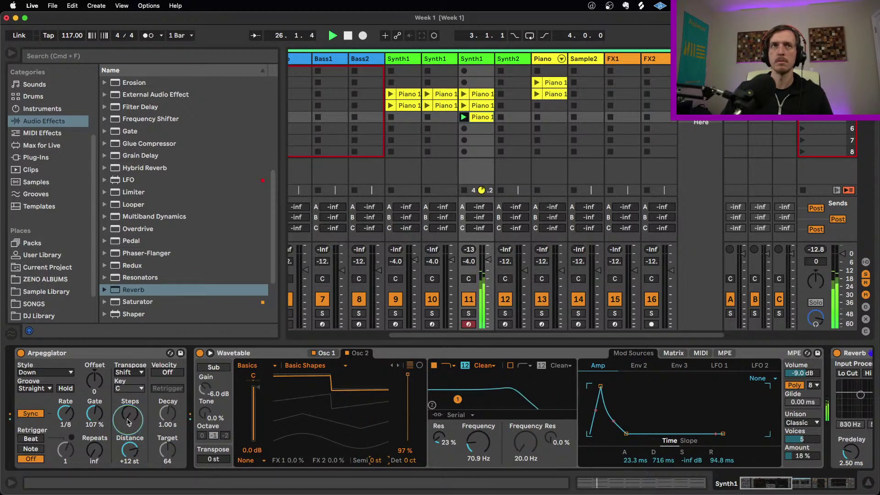
{"action": "left_click_drag", "start_coordinate": [135, 417], "coordinate": [129, 406]}
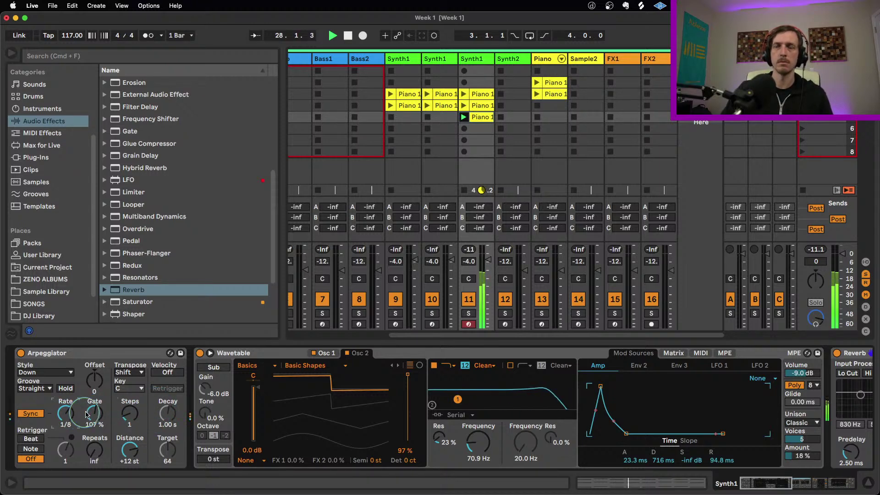
- Launch the third-row Piano 1 clips on tracks 9 and 10 alongside the clip playing on track 11
{"action": "left_click", "coordinate": [437, 61]}
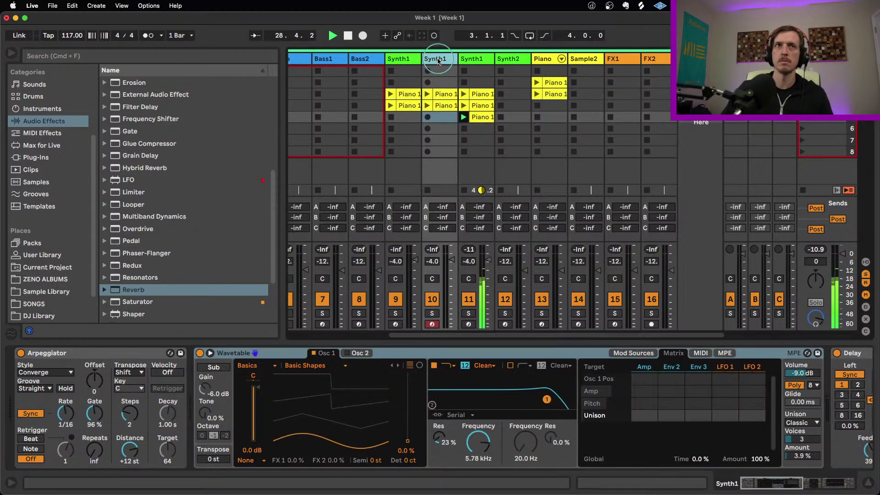
{"action": "left_click", "coordinate": [480, 61]}
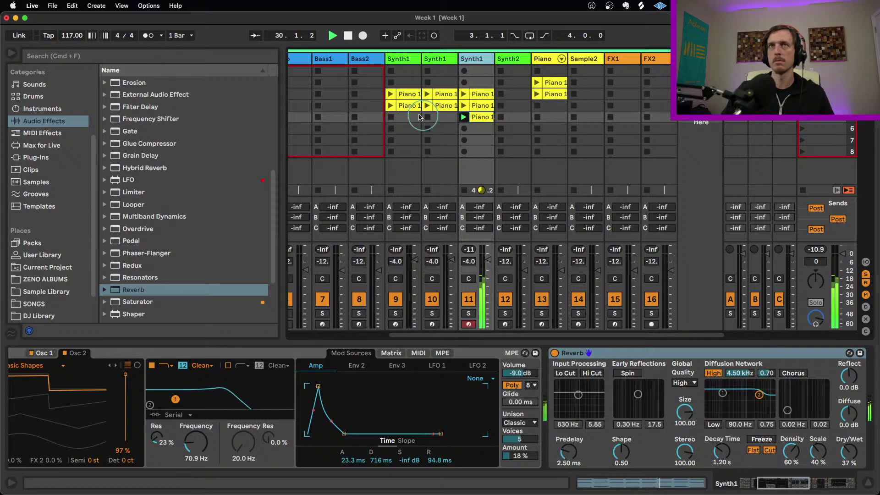
{"action": "left_click", "coordinate": [390, 94]}
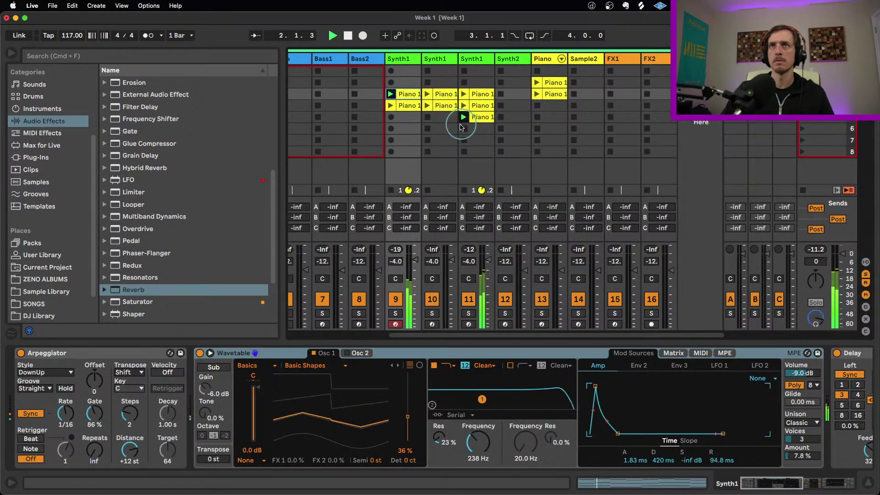
{"action": "left_click", "coordinate": [427, 94]}
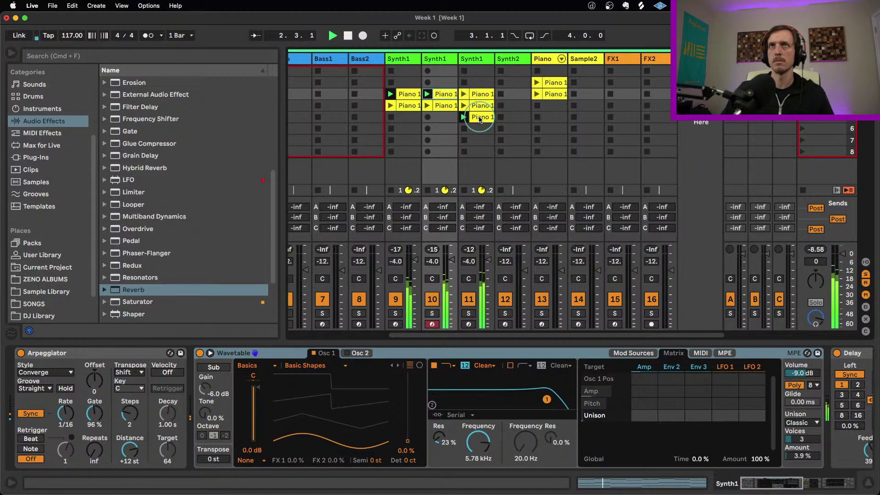
- On track 11, set Arpeggiator to a 1/16 rate and 86% gate, and Wavetable to 100% Osc 2 position and 27% unison amount
{"action": "left_click", "coordinate": [477, 66]}
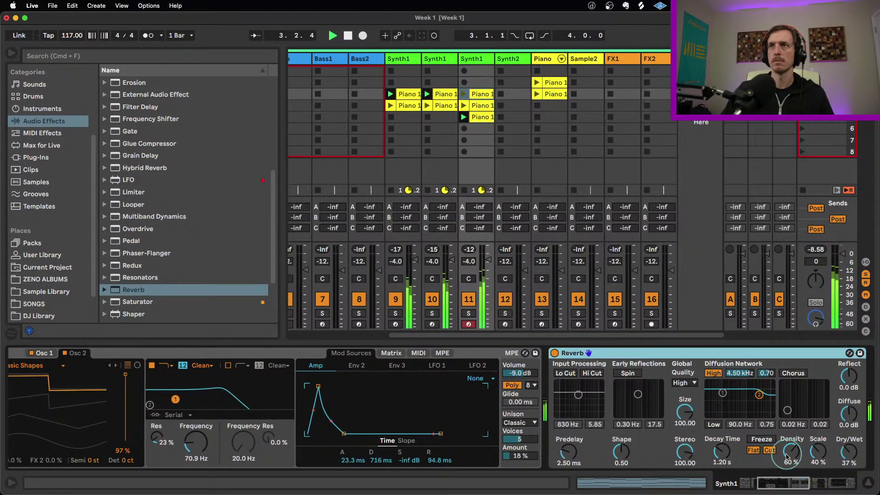
{"action": "left_click_drag", "start_coordinate": [781, 487], "coordinate": [762, 485]}
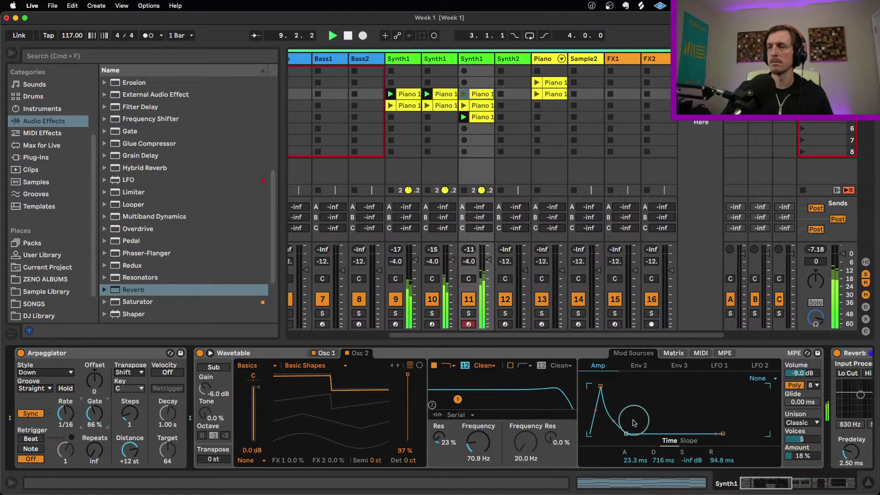
{"action": "mouse_move", "coordinate": [407, 375]}
{"action": "left_mouse_down"}
{"action": "mouse_move", "coordinate": [407, 441]}
{"action": "mouse_move", "coordinate": [408, 367]}
{"action": "left_mouse_up"}
{"action": "left_click_drag", "start_coordinate": [806, 460], "coordinate": [806, 455]}
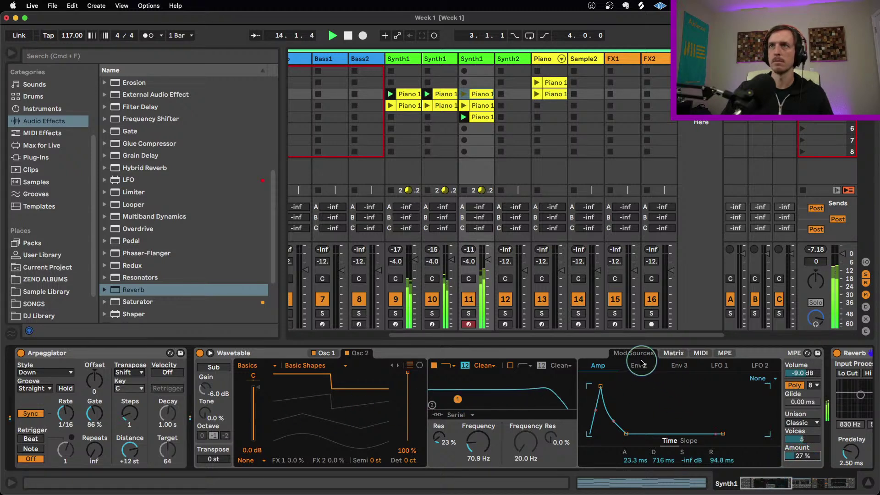
- Set Wavetable's Env 2 modulation of Filter 1 Freq to 42 and the first filter's frequency to 137 Hz
{"action": "left_click", "coordinate": [674, 353]}
{"action": "left_click_drag", "start_coordinate": [672, 395], "coordinate": [672, 388]}
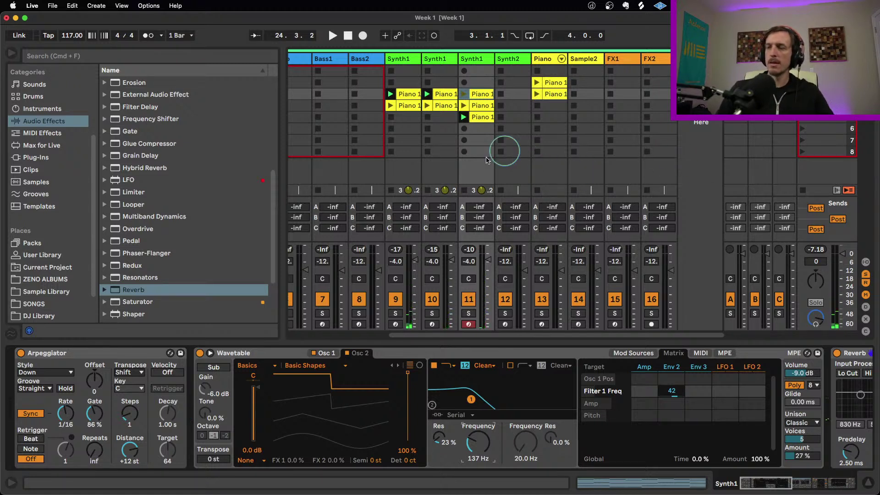
- Sweep the Osc 2 wavetable position through about 34%, 68% and 54%, ending back at 100%
{"action": "left_click_drag", "start_coordinate": [406, 403], "coordinate": [406, 434]}
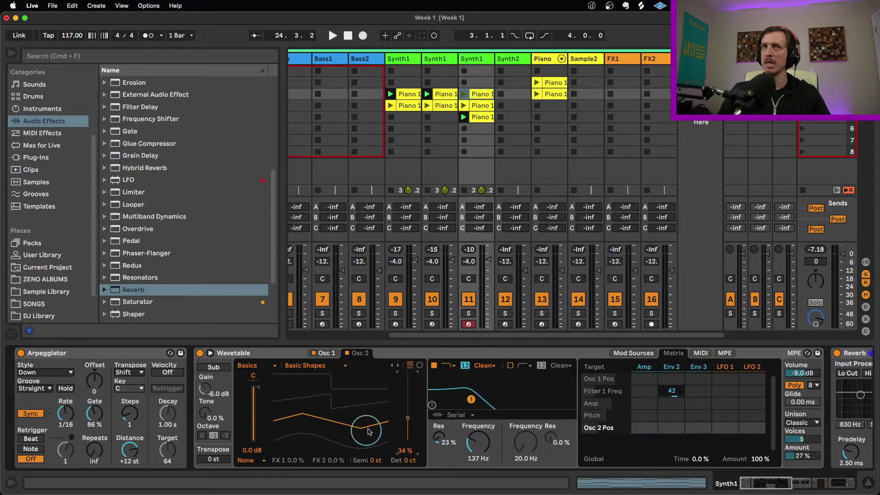
{"action": "mouse_move", "coordinate": [410, 422]}
{"action": "left_mouse_down"}
{"action": "mouse_move", "coordinate": [409, 440]}
{"action": "mouse_move", "coordinate": [408, 419]}
{"action": "left_mouse_up"}
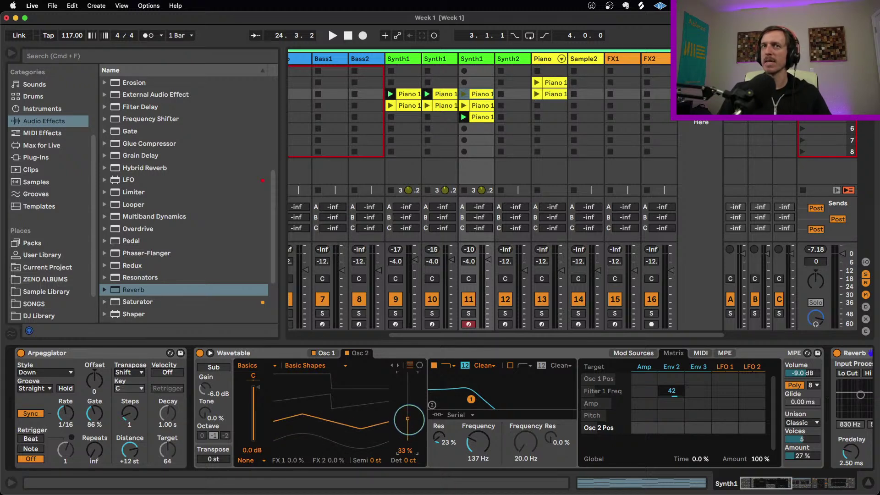
{"action": "left_click_drag", "start_coordinate": [408, 419], "coordinate": [408, 396]}
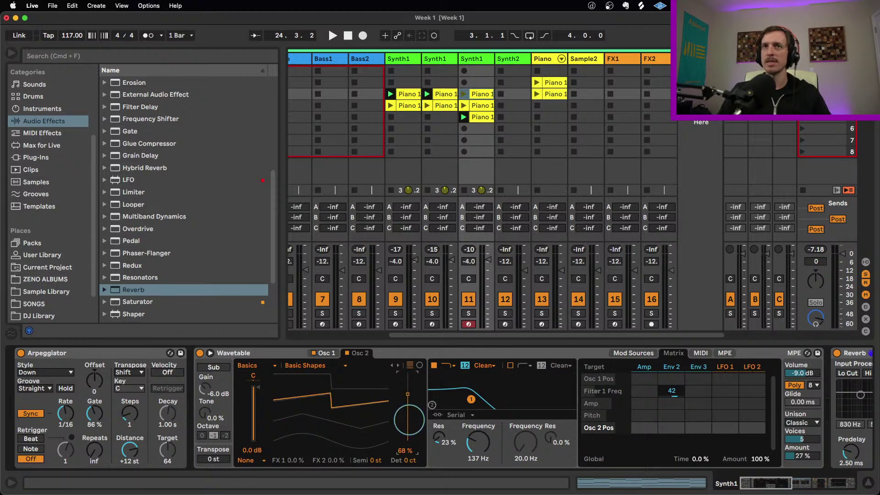
{"action": "mouse_move", "coordinate": [408, 395]}
{"action": "left_mouse_down"}
{"action": "mouse_move", "coordinate": [407, 441]}
{"action": "mouse_move", "coordinate": [408, 372]}
{"action": "mouse_move", "coordinate": [408, 403]}
{"action": "left_mouse_up"}
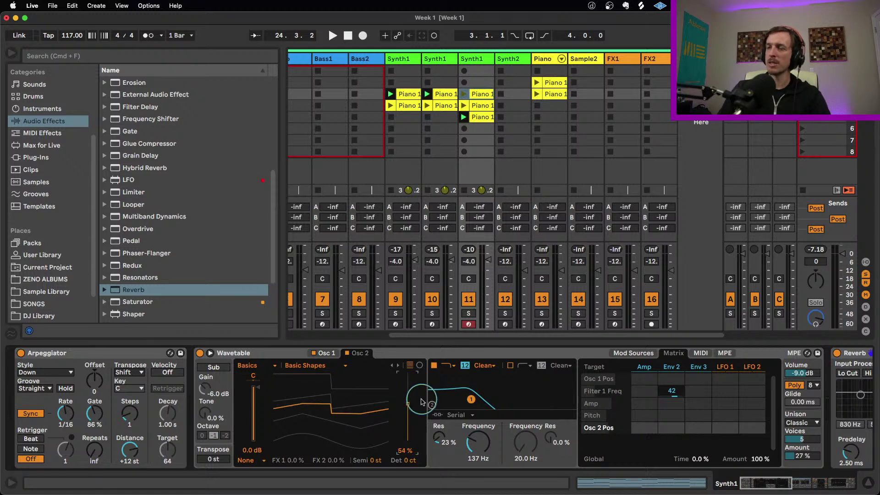
{"action": "left_click_drag", "start_coordinate": [409, 403], "coordinate": [407, 372]}
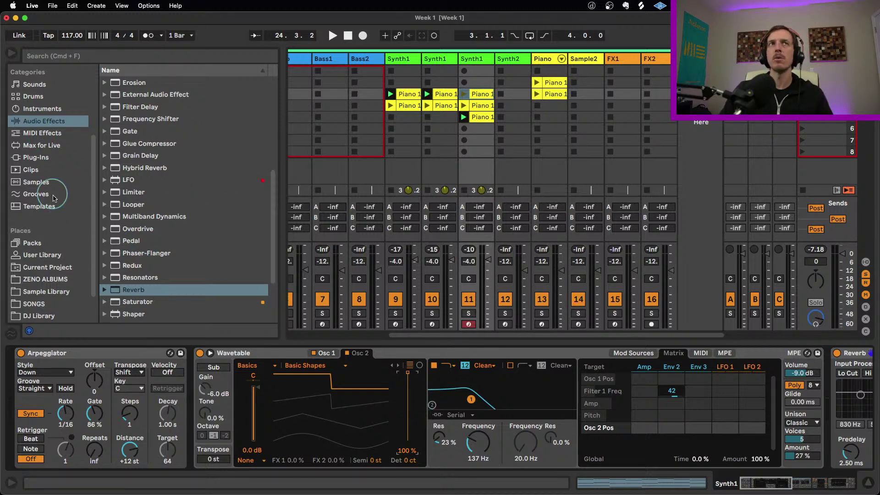
- Find Envelope Follower among the audio effects and add it to the Bass1 track
{"action": "scroll", "coordinate": [57, 195], "scroll_direction": "up", "scroll_amount": 5}
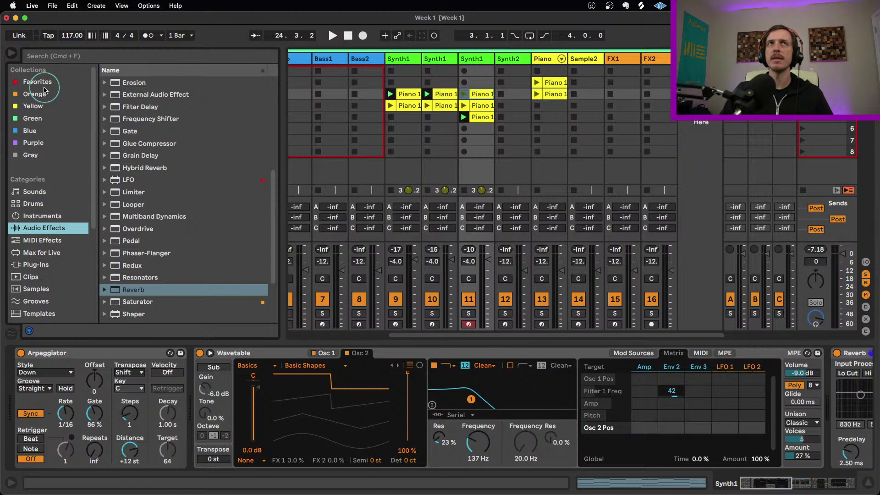
{"action": "left_click", "coordinate": [37, 82]}
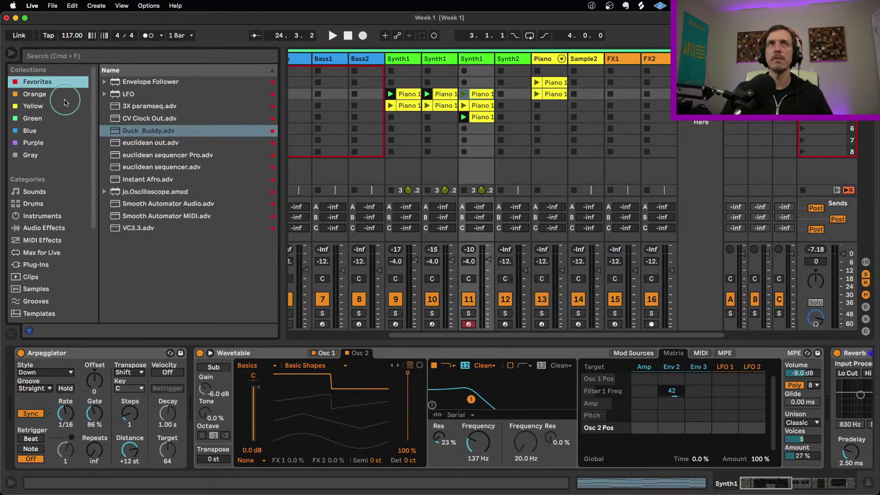
{"action": "scroll", "coordinate": [55, 234], "scroll_direction": "down", "scroll_amount": 2}
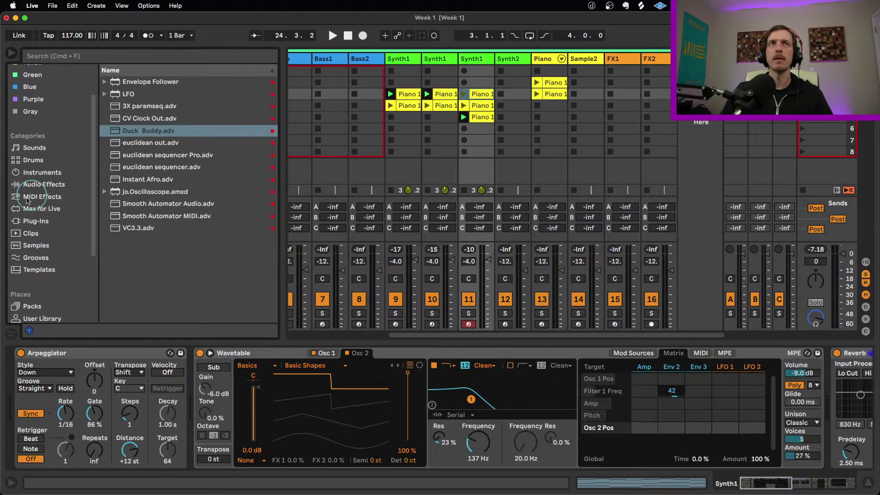
{"action": "left_click", "coordinate": [44, 184]}
{"action": "scroll", "coordinate": [177, 207], "scroll_direction": "up", "scroll_amount": 5}
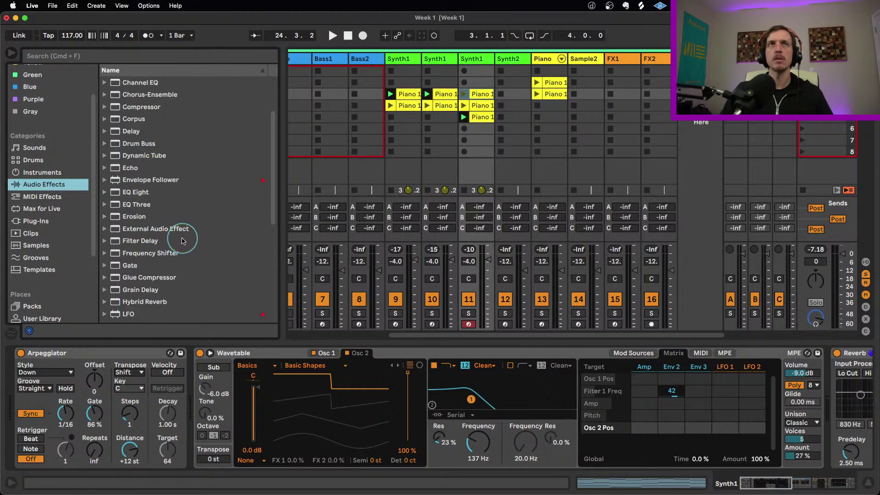
{"action": "left_click", "coordinate": [144, 182]}
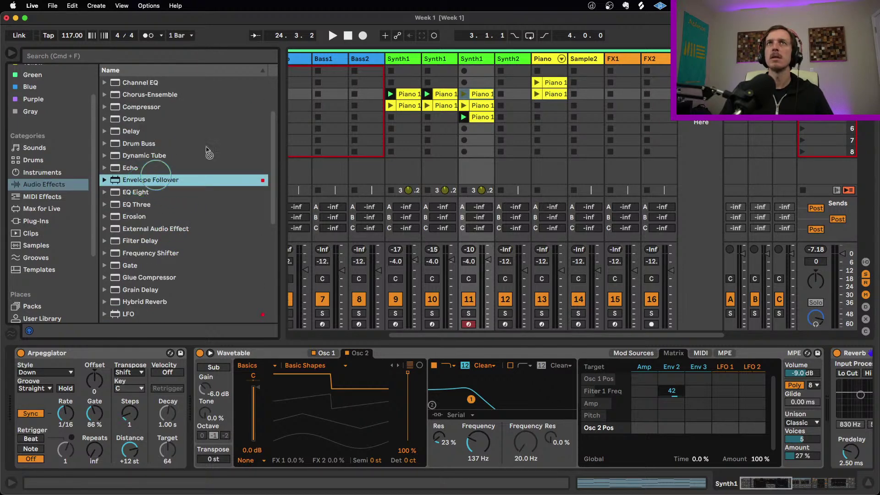
{"action": "left_click", "coordinate": [335, 63]}
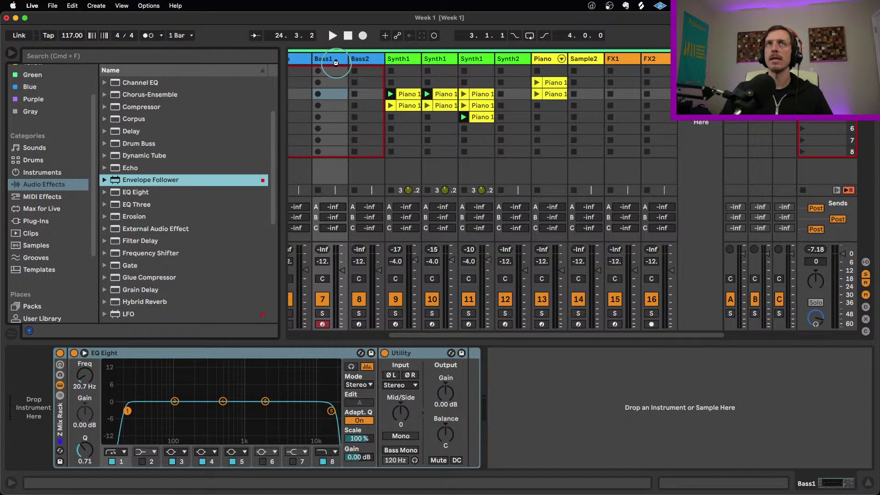
{"action": "key", "text": "Return"}
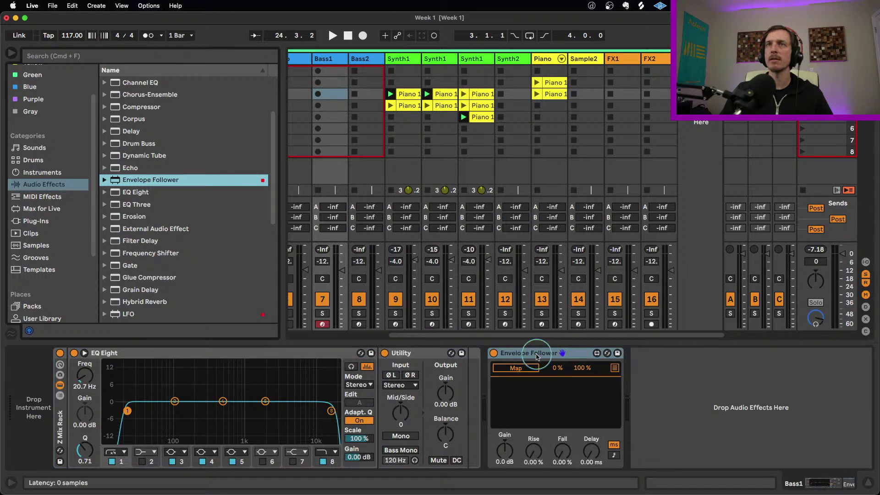
- Move the Envelope Follower from Bass1 to the Perc2 track and delete the Z Mix Rack there
{"action": "scroll", "coordinate": [312, 59], "scroll_direction": "left", "scroll_amount": 4}
{"action": "left_click", "coordinate": [334, 58]}
{"action": "left_click", "coordinate": [364, 59]}
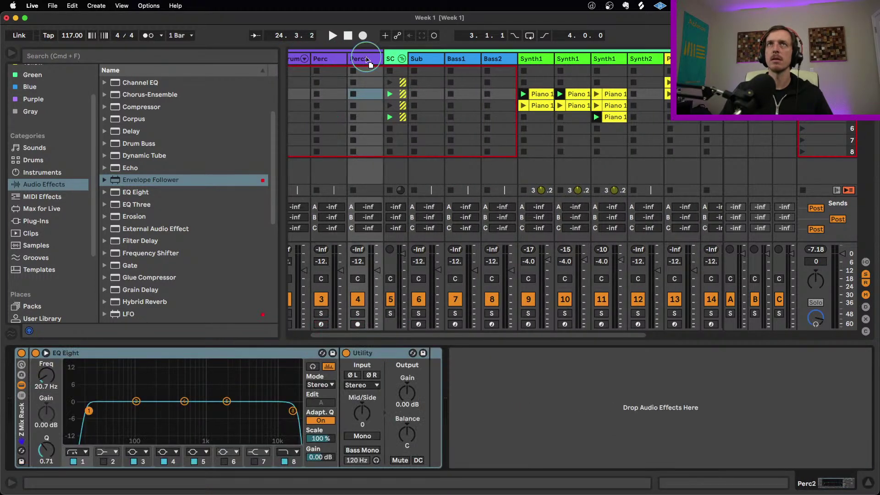
{"action": "left_click", "coordinate": [20, 438]}
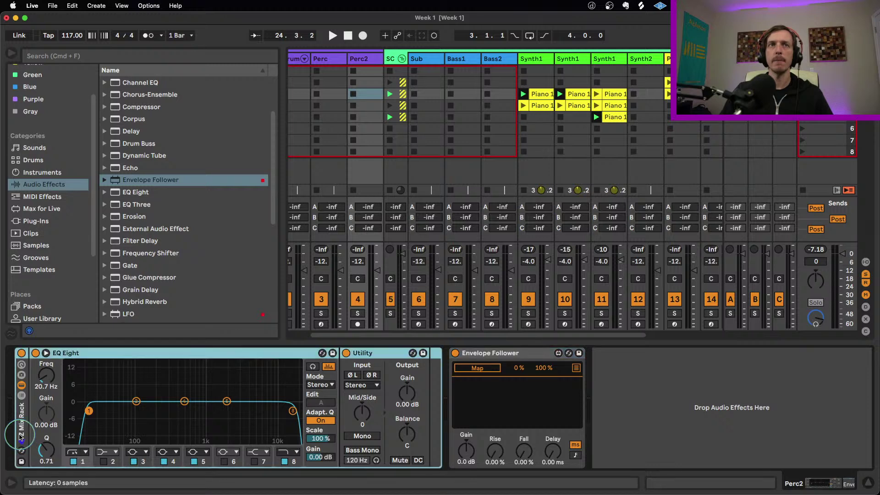
{"action": "key", "text": "BackSpace"}
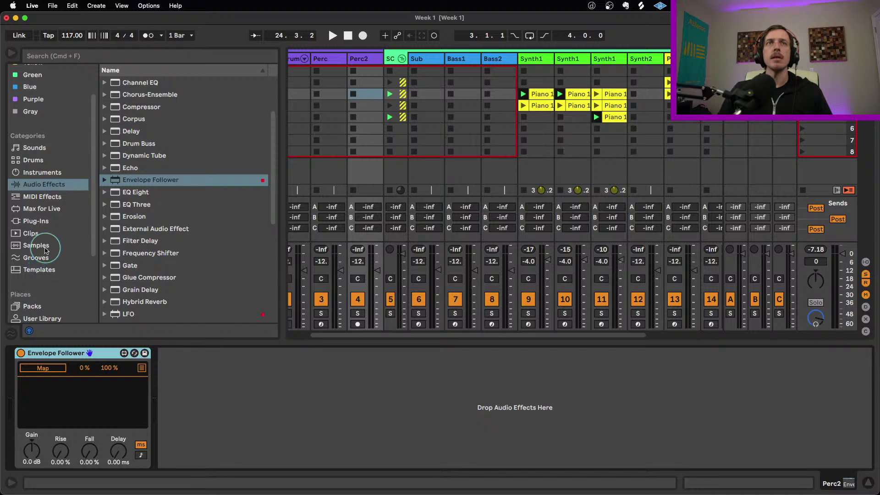
- Search the sample library for "perc bpm"
{"action": "left_click", "coordinate": [41, 246]}
{"action": "left_click", "coordinate": [96, 58]}
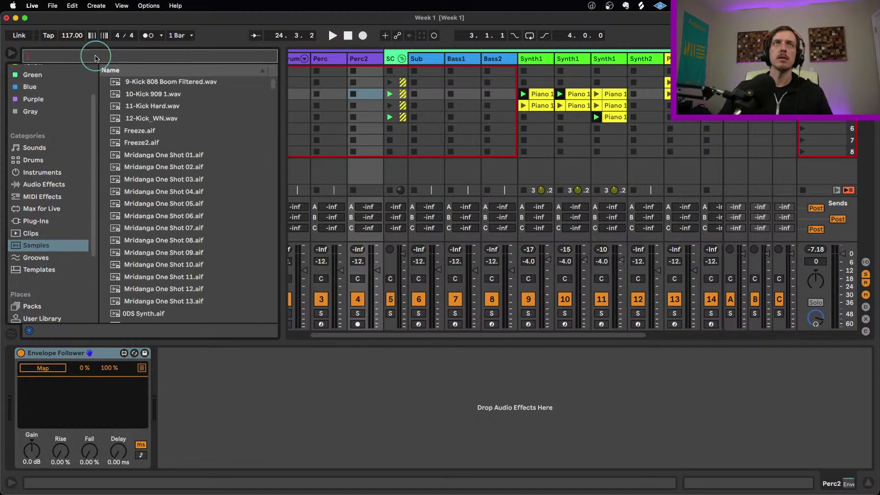
{"action": "type", "text": "perc"}
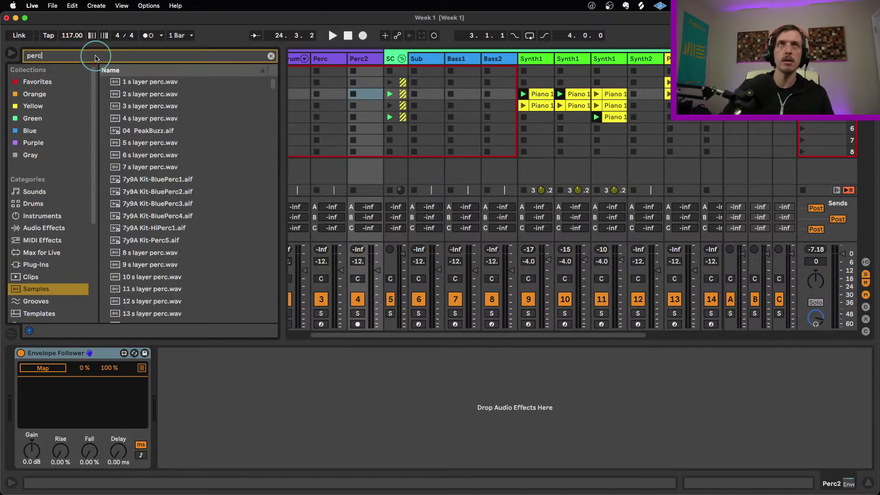
{"action": "scroll", "coordinate": [186, 130], "scroll_direction": "down", "scroll_amount": 3}
{"action": "scroll", "coordinate": [187, 133], "scroll_direction": "down", "scroll_amount": 5}
{"action": "type", "text": "bpm"}
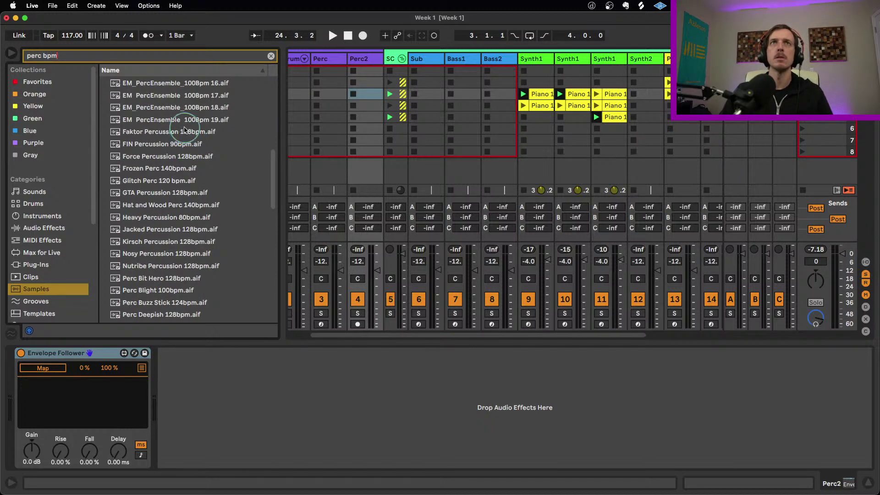
- Preview percussion loops, including EM_PercEnsemble_100Bpm 19.aif and Heavy Percussion 80bpm.aif
{"action": "left_click", "coordinate": [185, 132]}
{"action": "left_click", "coordinate": [191, 120]}
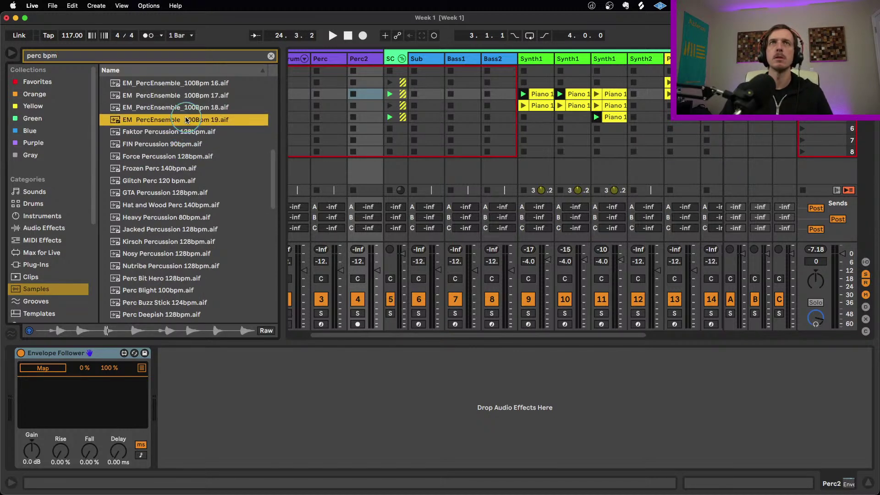
{"action": "left_click", "coordinate": [172, 219]}
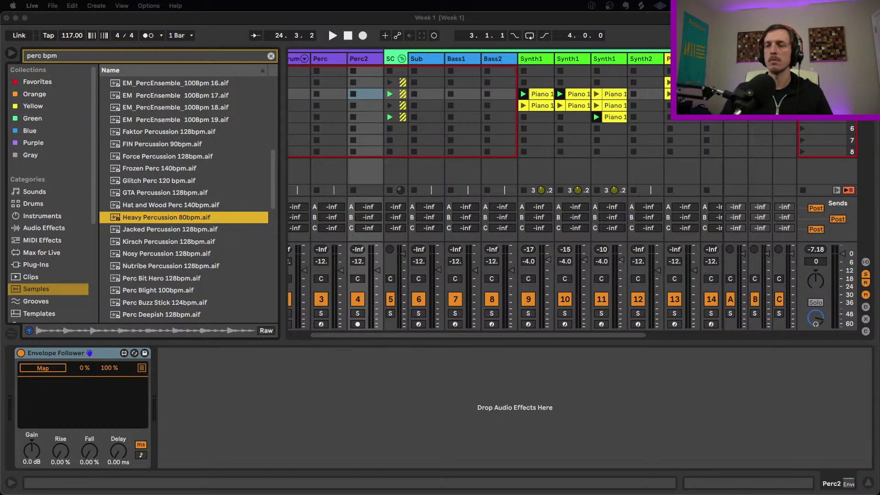
- Preview Jacked Percussion 128bpm.aif and place it in the second clip slot of the Perc2 track
{"action": "left_click", "coordinate": [187, 227]}
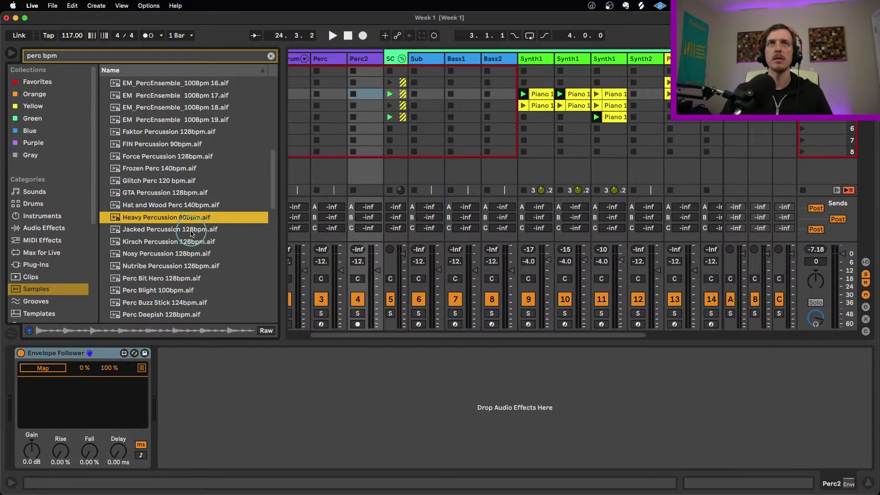
{"action": "left_click", "coordinate": [186, 230]}
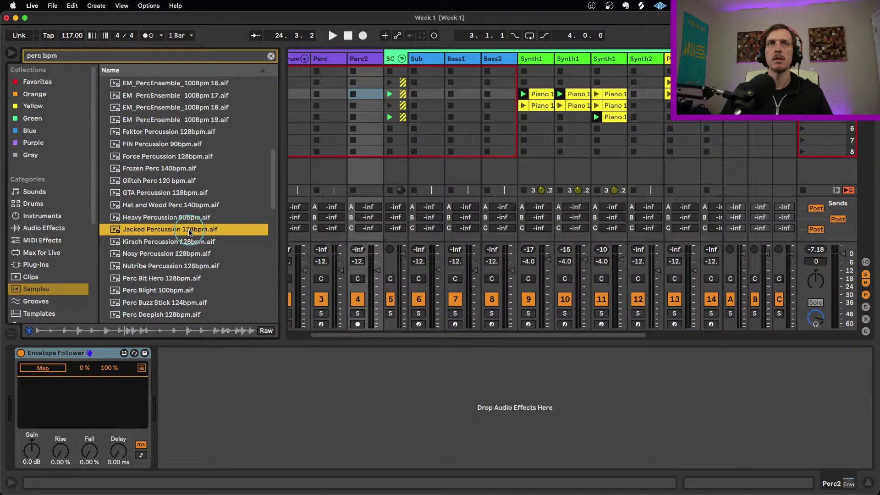
{"action": "left_click_drag", "start_coordinate": [191, 231], "coordinate": [364, 83]}
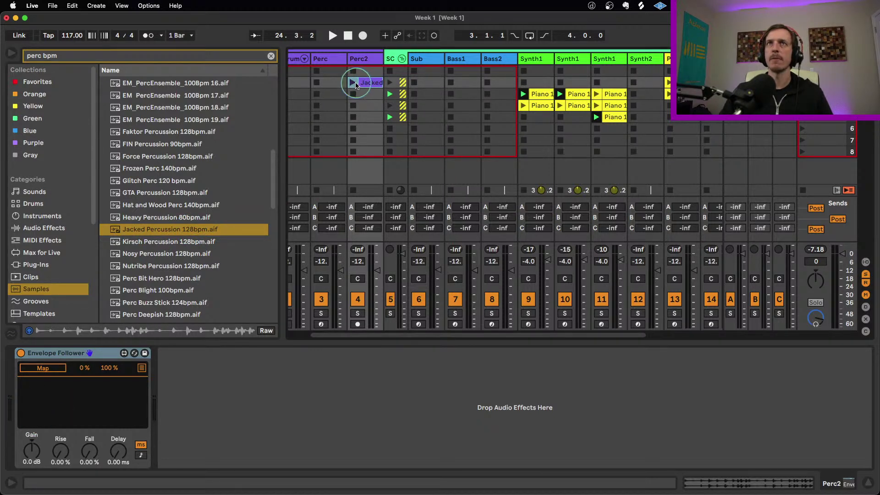
- Launch the Jacked Percussion clip, solo the Perc2 track and raise its volume to -6.6 dB
{"action": "left_click", "coordinate": [353, 82]}
{"action": "left_click", "coordinate": [358, 314]}
{"action": "left_click_drag", "start_coordinate": [376, 270], "coordinate": [372, 263]}
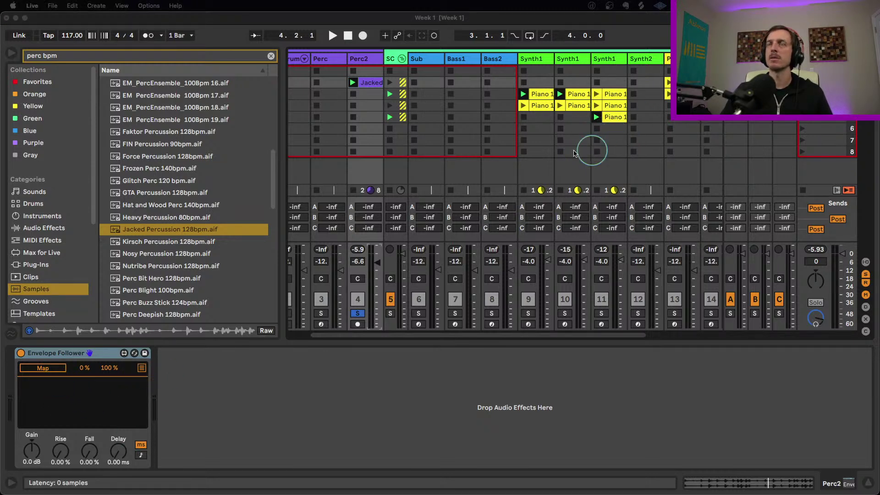
- Stop the clips on the second and third Synth1 tracks, leaving the first Synth1 track selected
{"action": "left_click", "coordinate": [542, 58]}
{"action": "left_click", "coordinate": [562, 190]}
{"action": "left_click", "coordinate": [596, 190]}
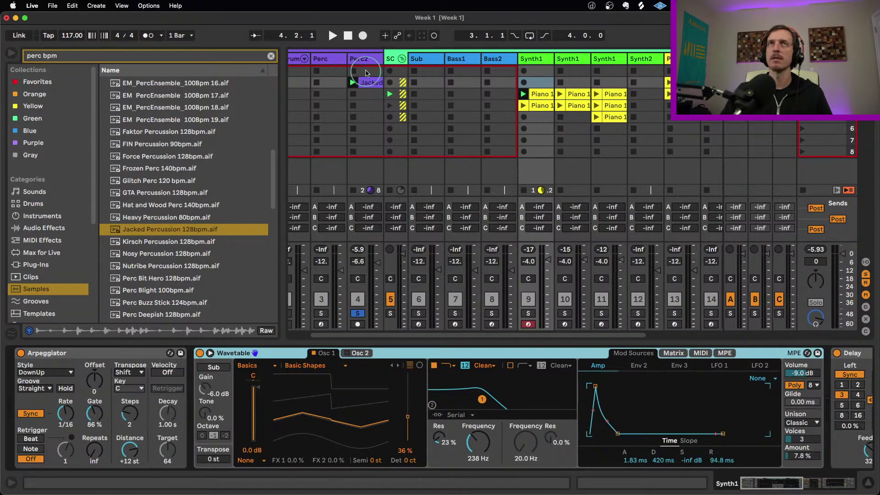
- Map the Envelope Follower on Perc2 to the Filter 1 frequency of the first Synth1 track's Wavetable
{"action": "left_click", "coordinate": [362, 58]}
{"action": "left_click", "coordinate": [58, 369]}
{"action": "left_click", "coordinate": [539, 62]}
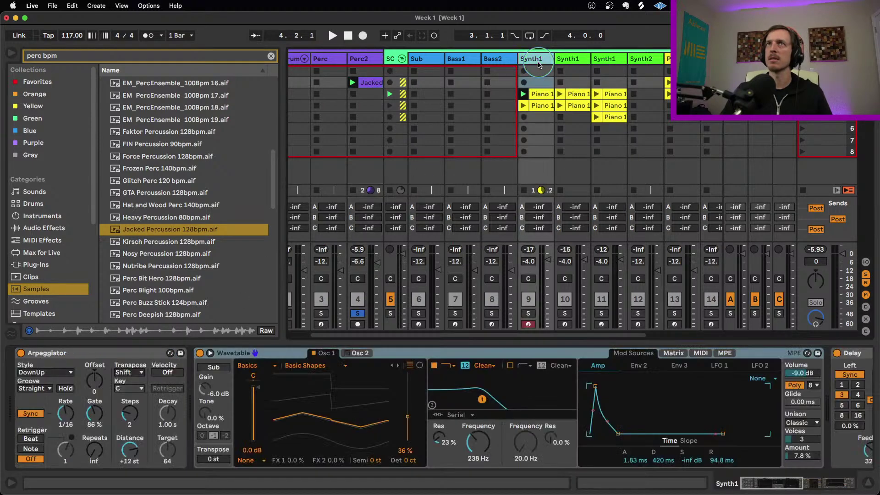
{"action": "left_click", "coordinate": [485, 449]}
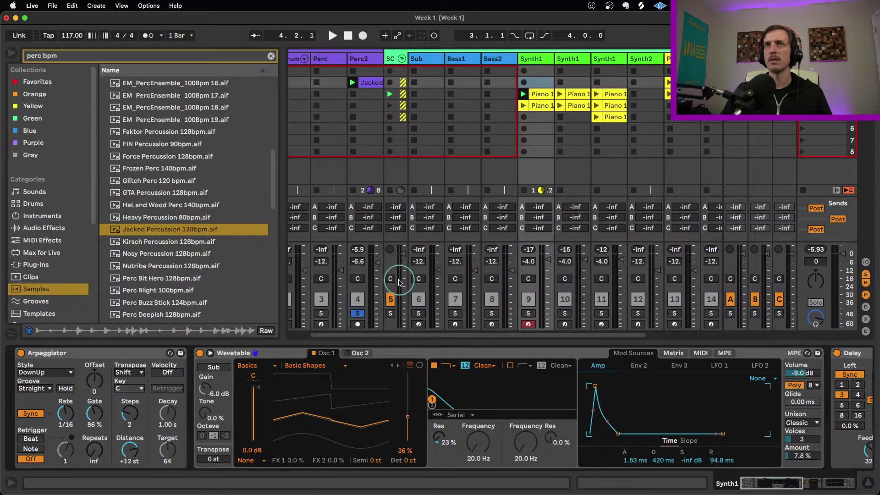
- Start playback, show Wavetable's modulation matrix and solo the first Synth1 track alongside Perc2
{"action": "key", "text": "space"}
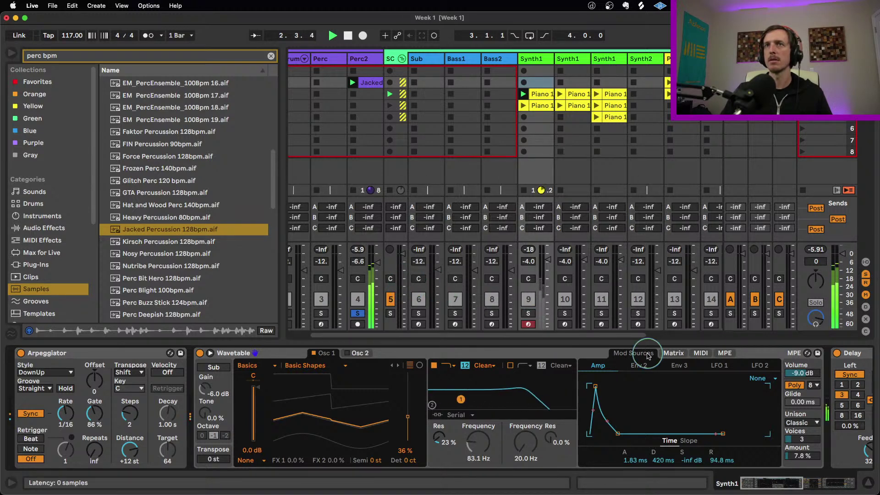
{"action": "left_click", "coordinate": [674, 353]}
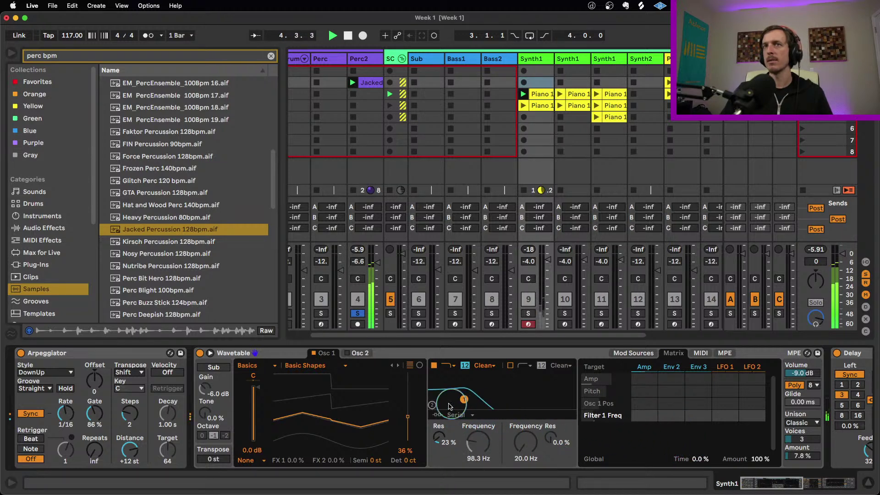
{"action": "left_click", "coordinate": [528, 314]}
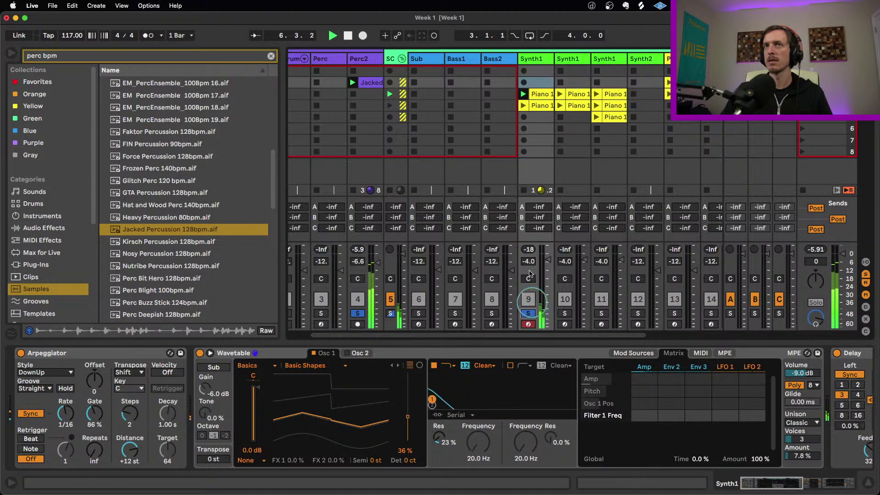
- Set the Perc2 Envelope Follower's gain to 19 dB and its rise to 14.2%
{"action": "left_click", "coordinate": [366, 60]}
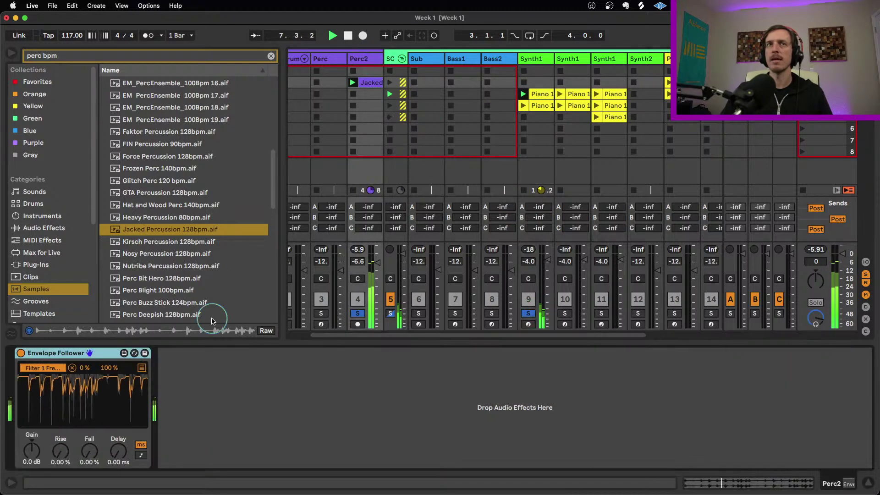
{"action": "left_click_drag", "start_coordinate": [39, 453], "coordinate": [38, 449]}
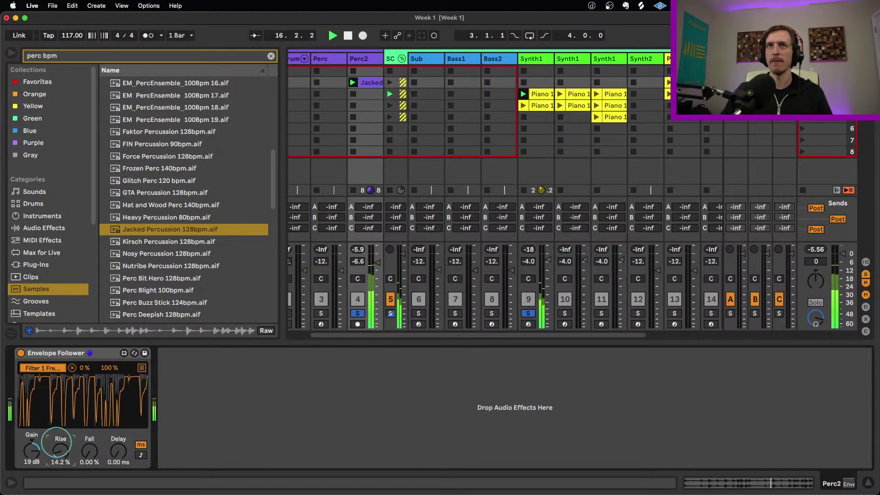
- Raise the first Synth1 track's volume to -0.5 dB and unsolo the Perc2 track
{"action": "left_click_drag", "start_coordinate": [548, 260], "coordinate": [547, 257]}
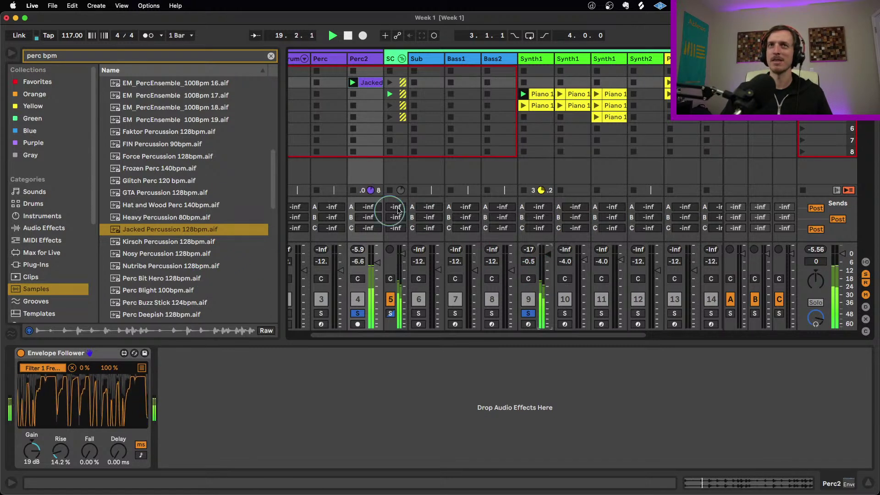
{"action": "left_click", "coordinate": [358, 314]}
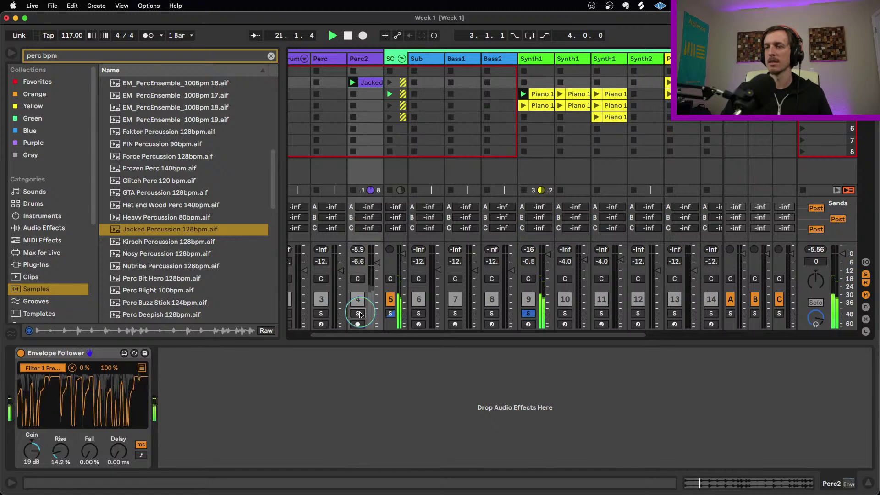
- Set the Envelope Follower's gain to 15 dB, rise to 2.79% and fall to 9.45%
{"action": "left_click", "coordinate": [489, 258]}
{"action": "left_click", "coordinate": [65, 444]}
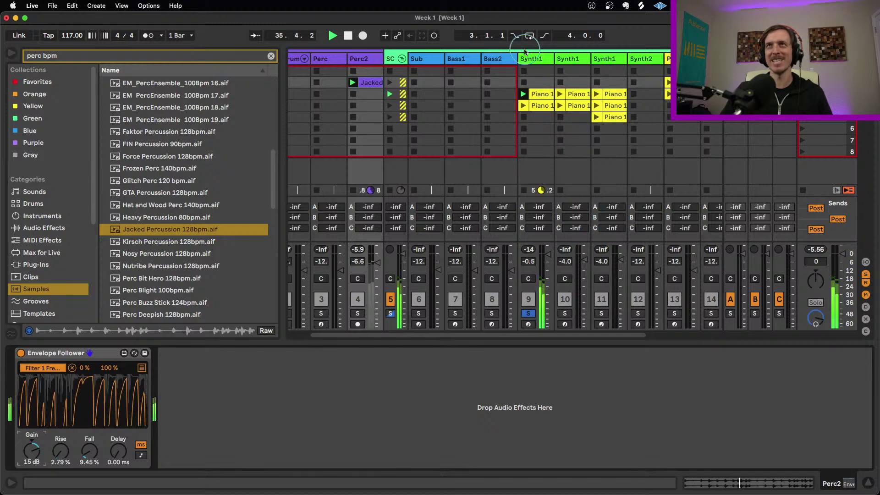
- Lower the Delay's dry/wet on the first Synth1 track to 29%
{"action": "left_click", "coordinate": [533, 62]}
{"action": "left_click", "coordinate": [790, 485]}
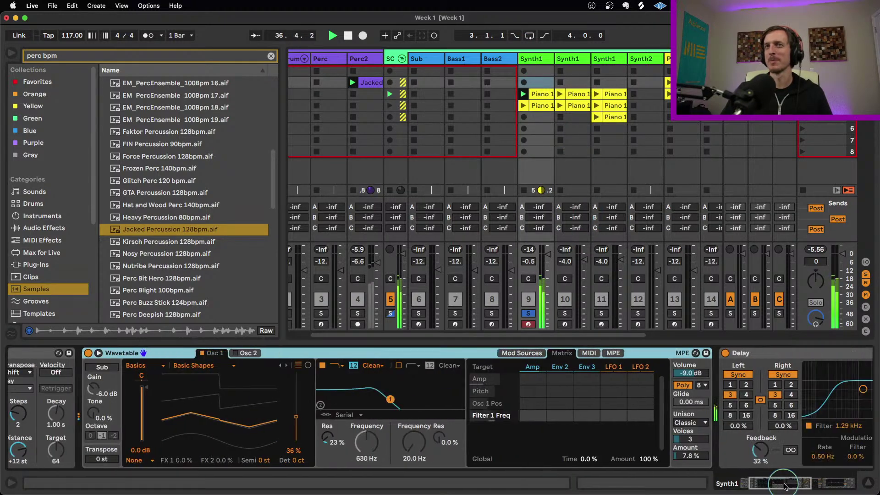
{"action": "left_click_drag", "start_coordinate": [789, 485], "coordinate": [803, 485]}
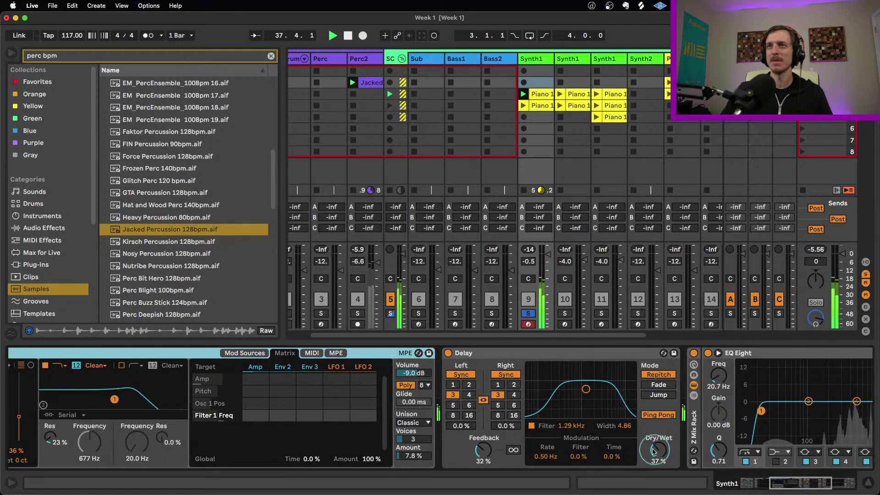
{"action": "left_click_drag", "start_coordinate": [658, 451], "coordinate": [658, 456]}
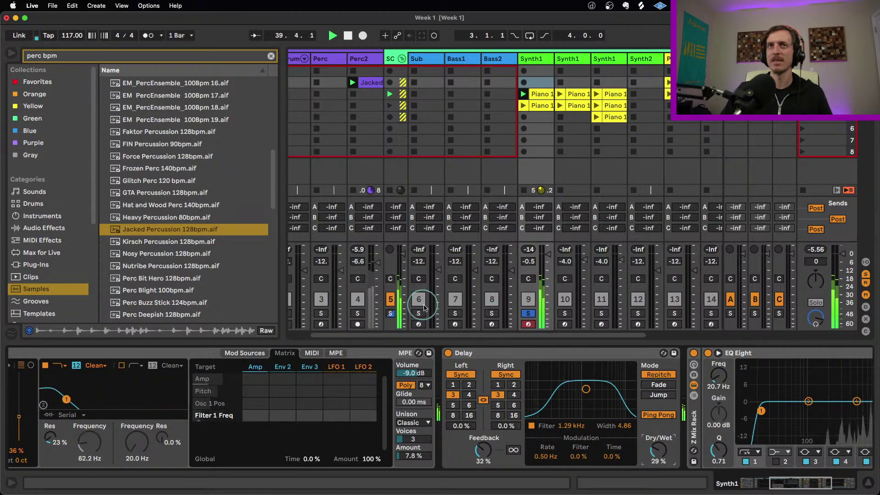
{"action": "left_click_drag", "start_coordinate": [795, 485], "coordinate": [782, 487]}
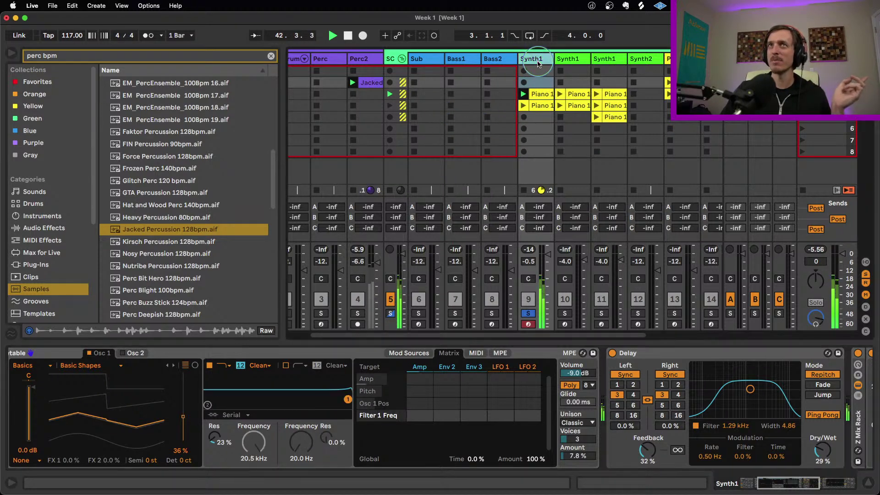
- Map the Envelope Follower's second slot to the Filter 1 frequency of the second Synth1 track's Wavetable
{"action": "left_click", "coordinate": [573, 60]}
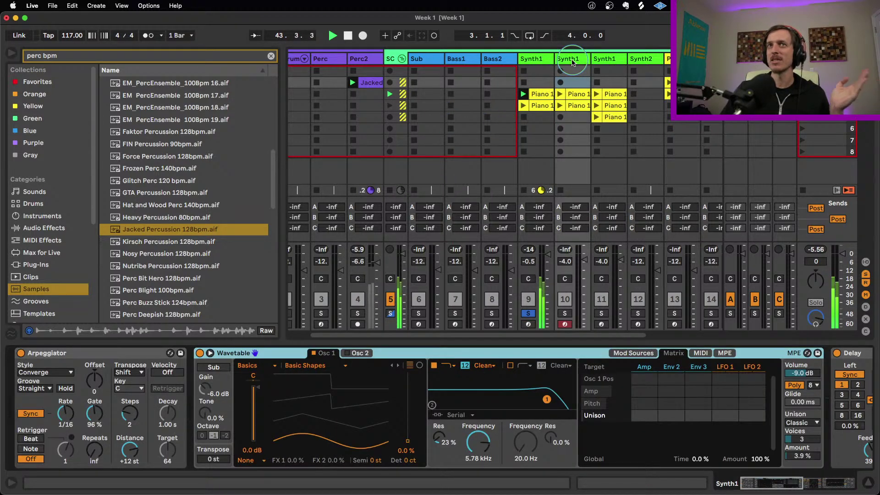
{"action": "left_click", "coordinate": [360, 59]}
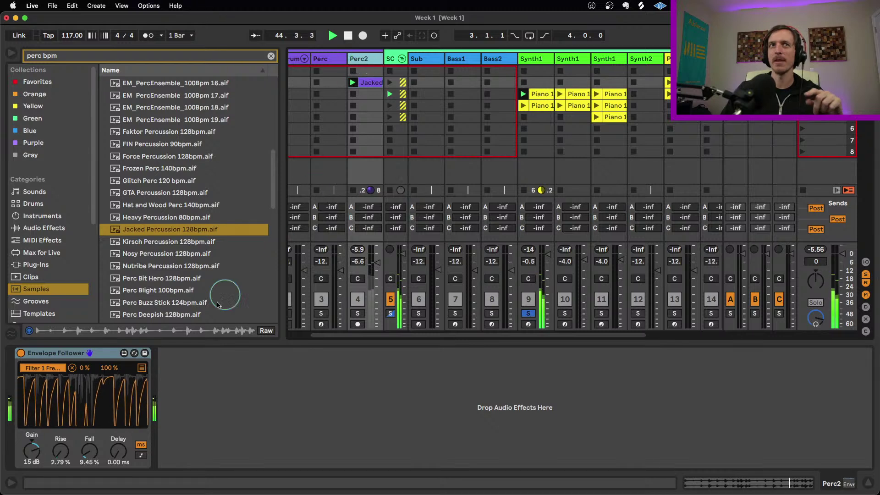
{"action": "left_click", "coordinate": [142, 368]}
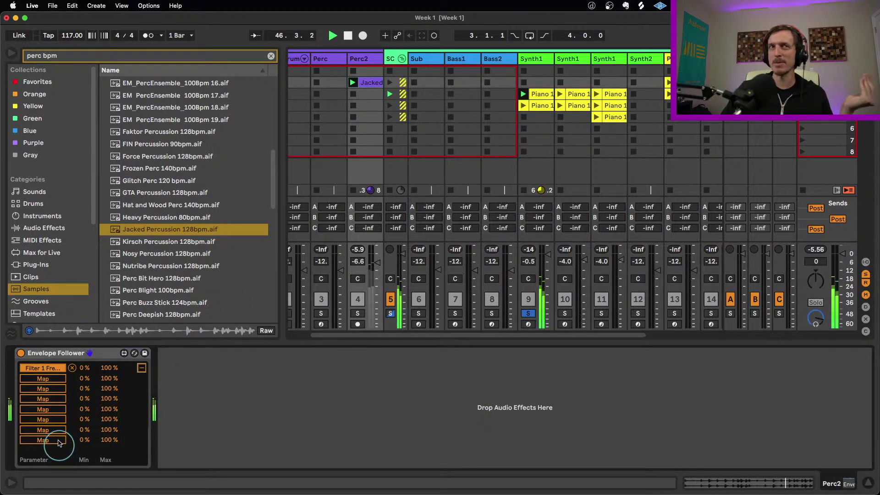
{"action": "left_click", "coordinate": [47, 380]}
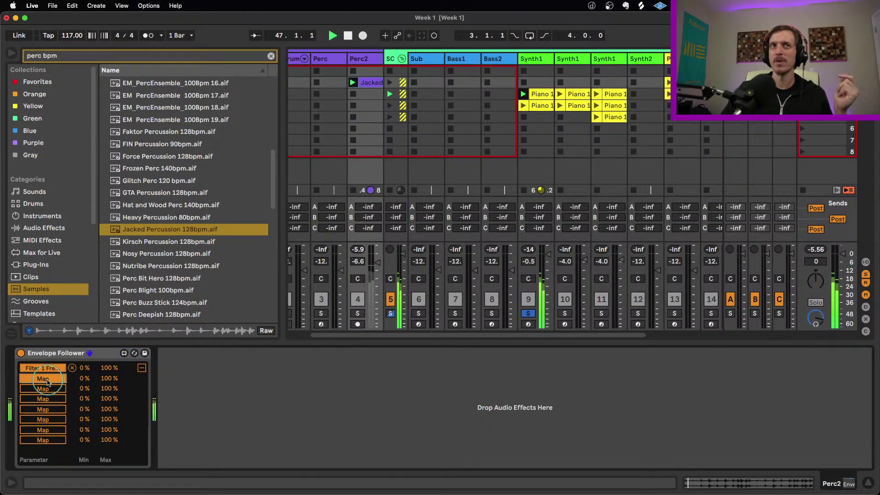
{"action": "left_click", "coordinate": [581, 74]}
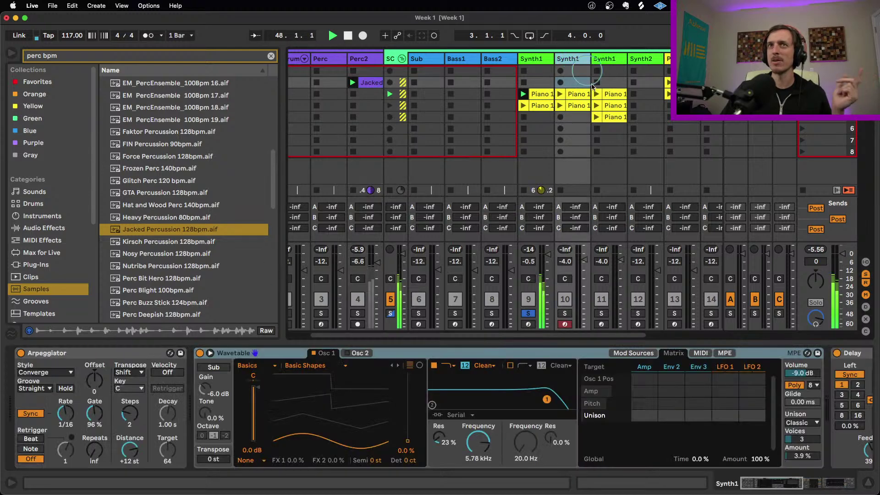
{"action": "left_click", "coordinate": [478, 445]}
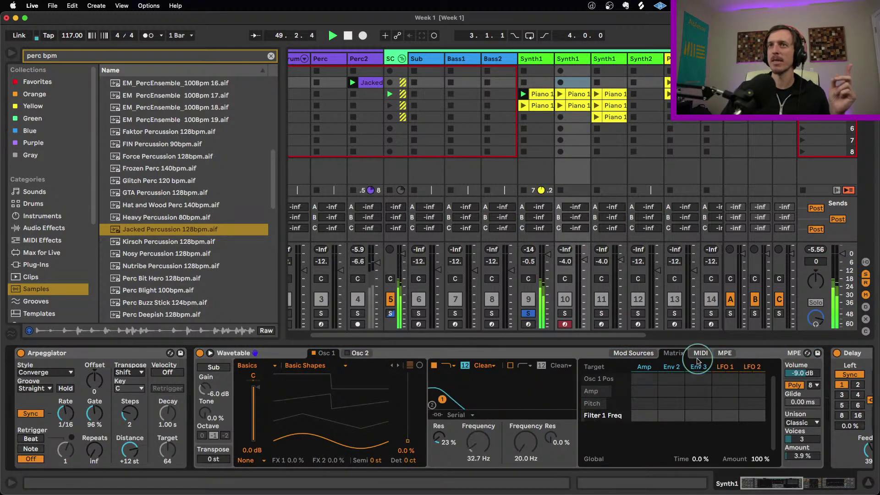
- Check the second Synth1 Wavetable's modulation sources and matrix, then solo that track and launch its upper piano clip
{"action": "left_click", "coordinate": [638, 353]}
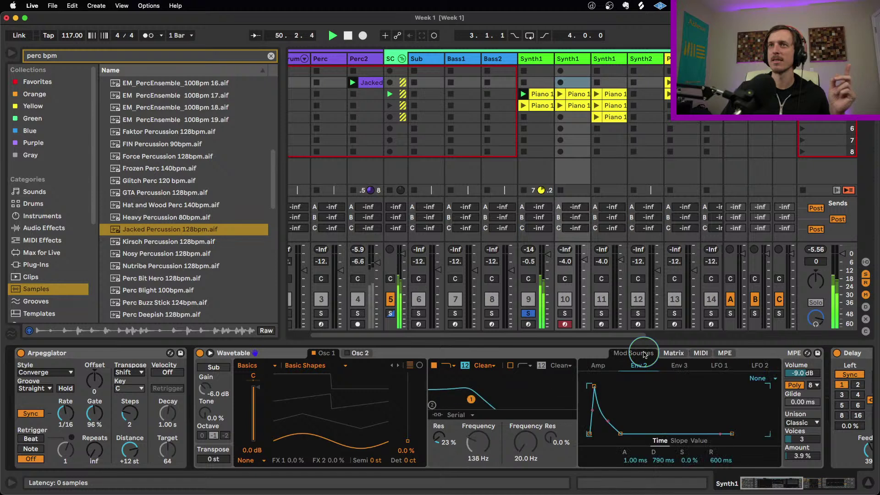
{"action": "left_click", "coordinate": [668, 354]}
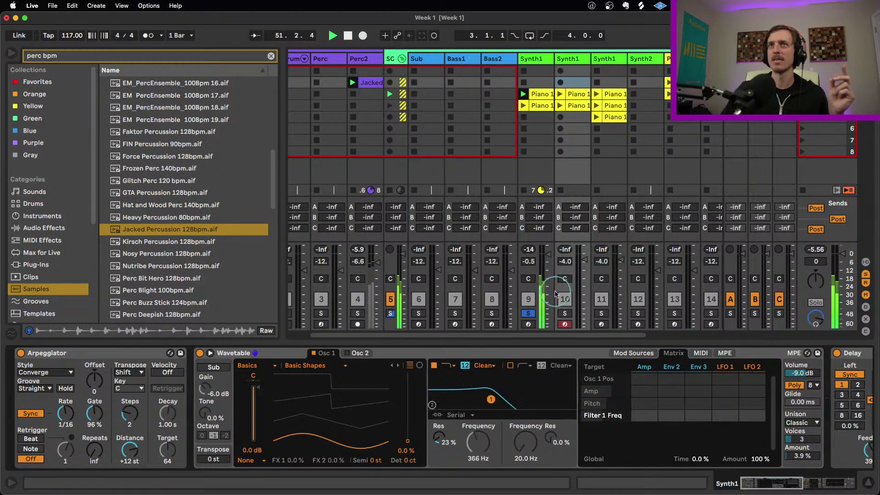
{"action": "left_click", "coordinate": [565, 314]}
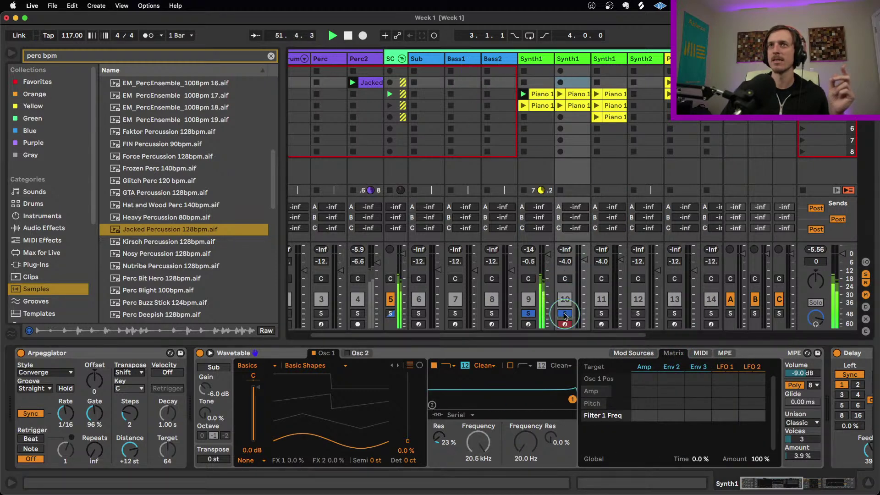
{"action": "left_click", "coordinate": [560, 95]}
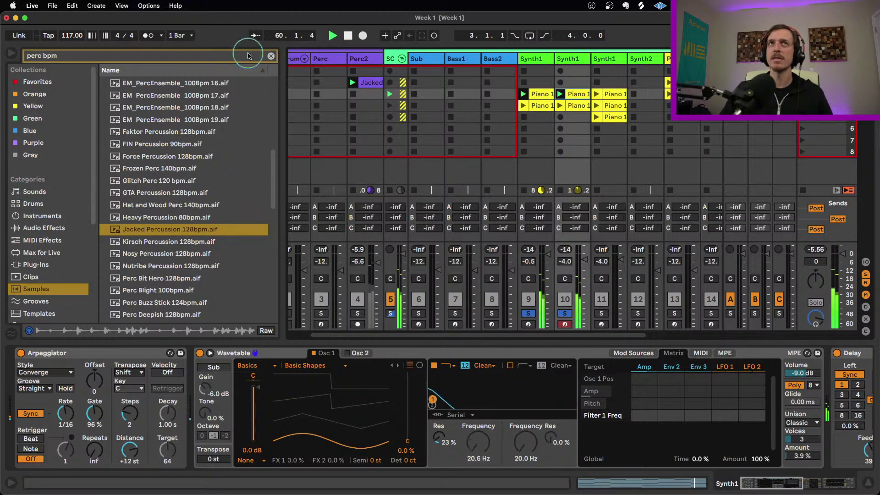
- Clear the browser search and find Envelope MIDI among the MIDI effects
{"action": "left_click", "coordinate": [271, 55]}
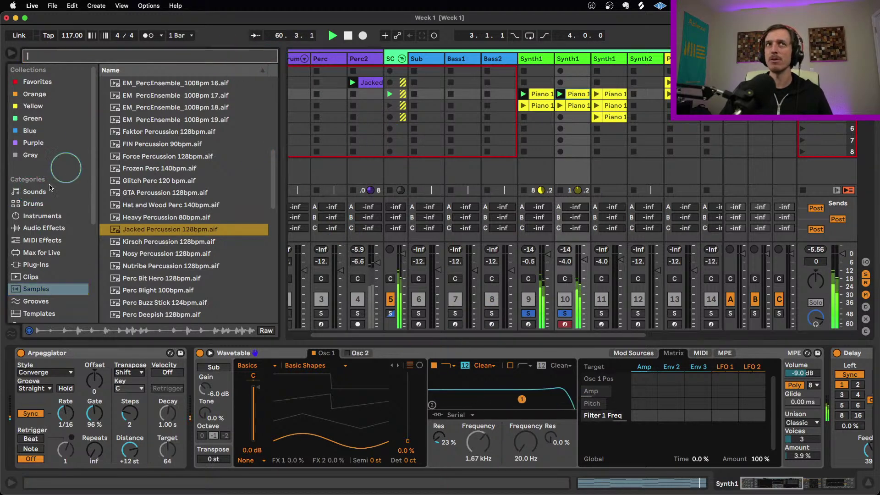
{"action": "left_click", "coordinate": [53, 239]}
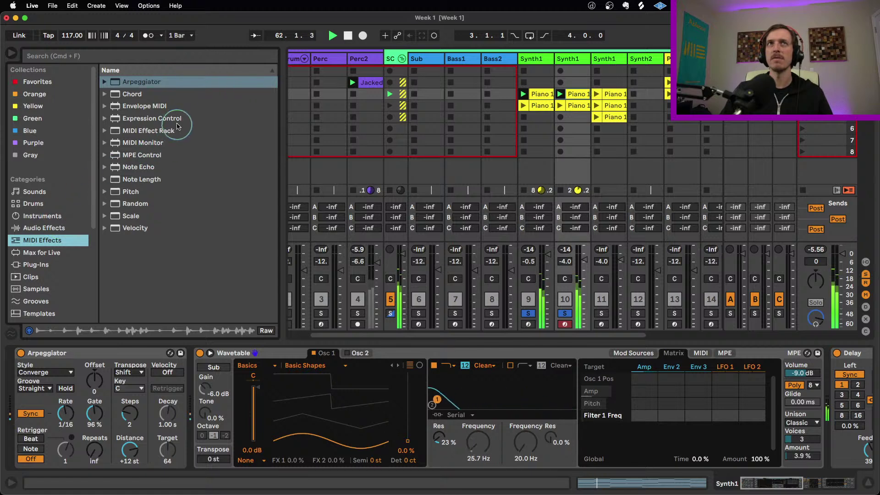
{"action": "left_click", "coordinate": [158, 108]}
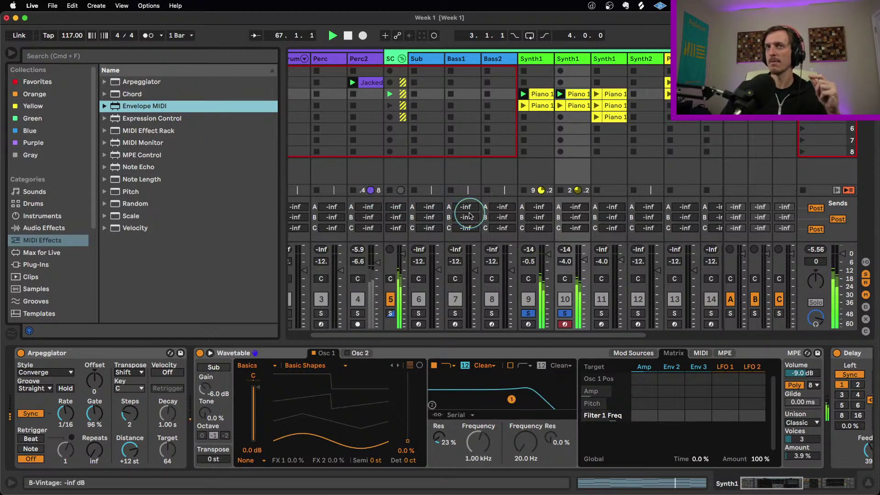
- Review the Envelope Follower's mappings on Perc2 and the waveform of the Jacked Percussion clip
{"action": "left_click", "coordinate": [359, 59]}
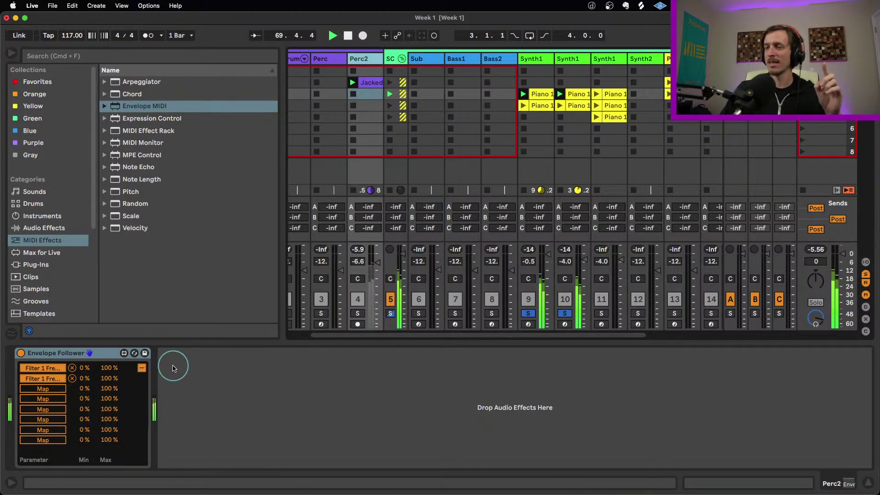
{"action": "left_click", "coordinate": [372, 83]}
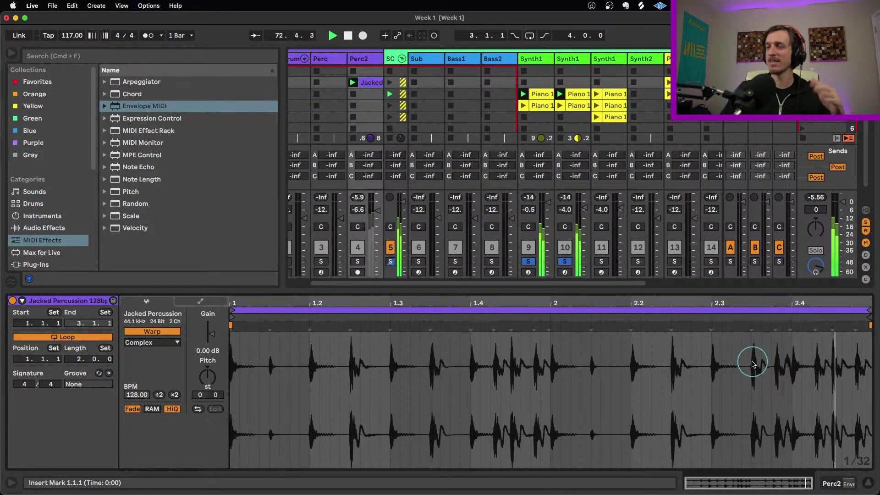
{"action": "left_click", "coordinate": [359, 58]}
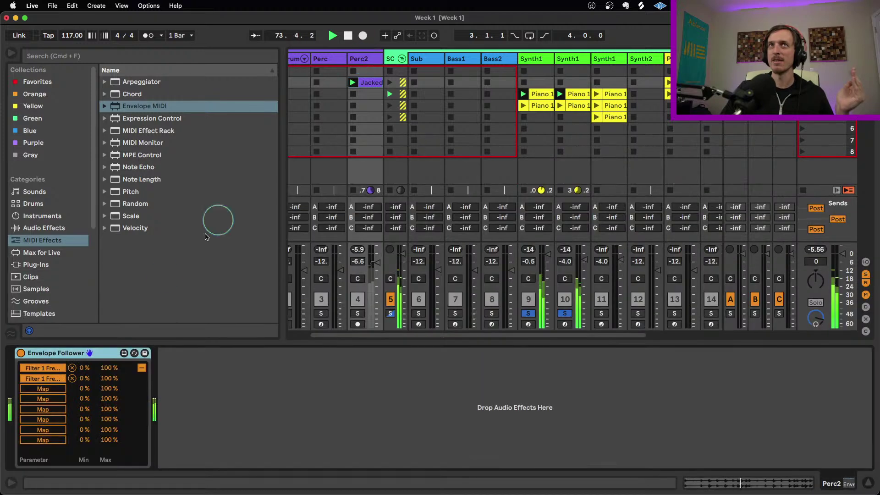
- Collapse the Envelope Follower's mapping list and add Envelope MIDI ahead of the Drum Rack on the Perc track
{"action": "left_click", "coordinate": [141, 368]}
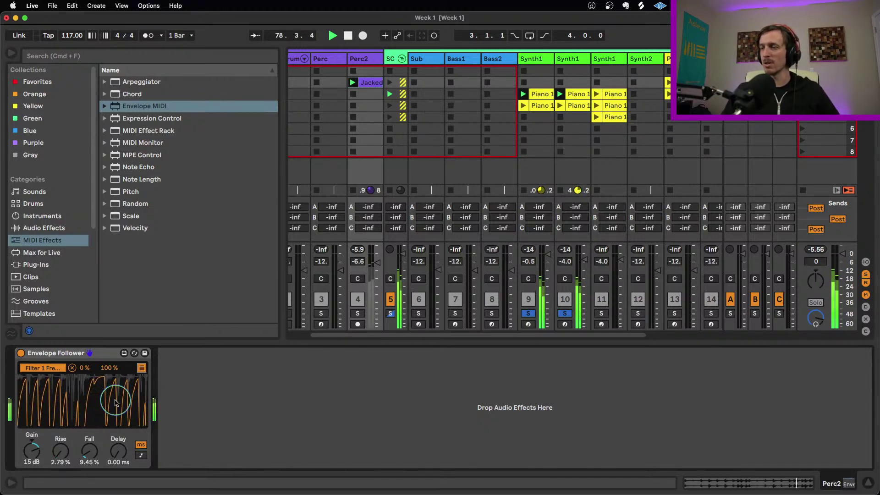
{"action": "left_click", "coordinate": [169, 107]}
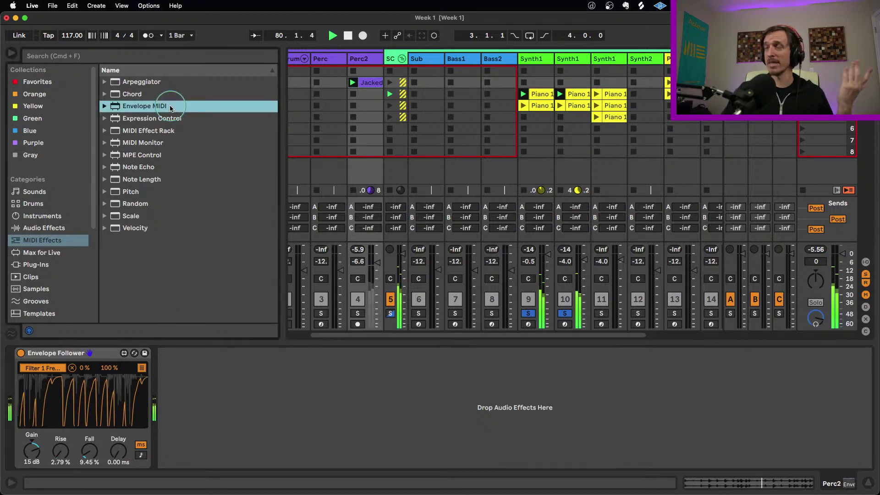
{"action": "left_click", "coordinate": [329, 59]}
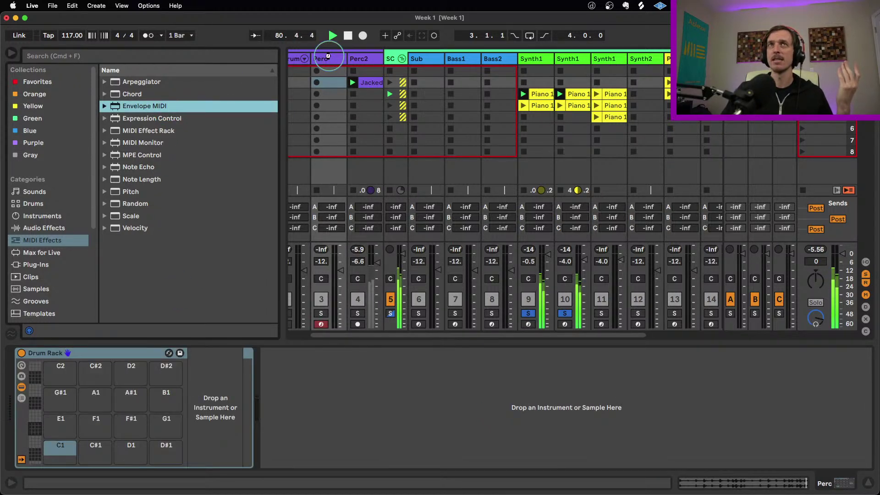
{"action": "key", "text": "Return"}
{"action": "left_click", "coordinate": [57, 360]}
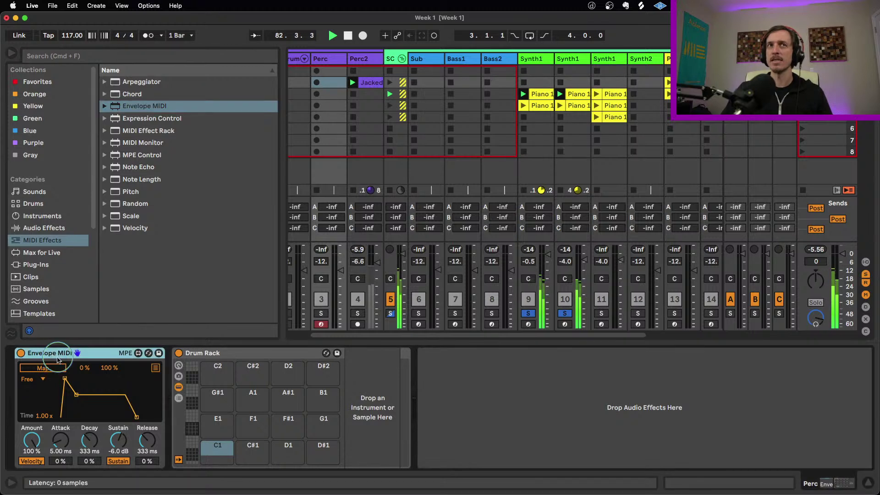
{"action": "left_click", "coordinate": [76, 403]}
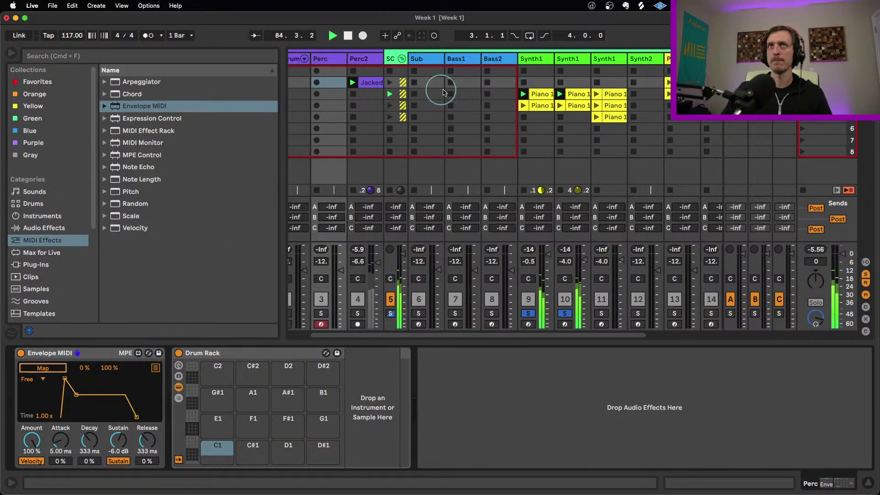
- Set the Perc2 Envelope Follower's mapping ranges to 13–87% for the first filter and 34–96% for the second
{"action": "left_click", "coordinate": [360, 59]}
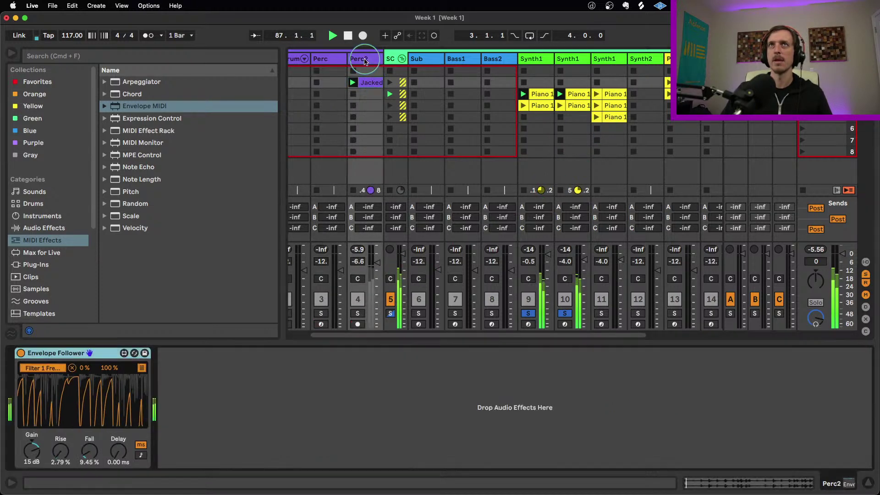
{"action": "left_click", "coordinate": [143, 369]}
{"action": "left_click_drag", "start_coordinate": [82, 378], "coordinate": [108, 379]}
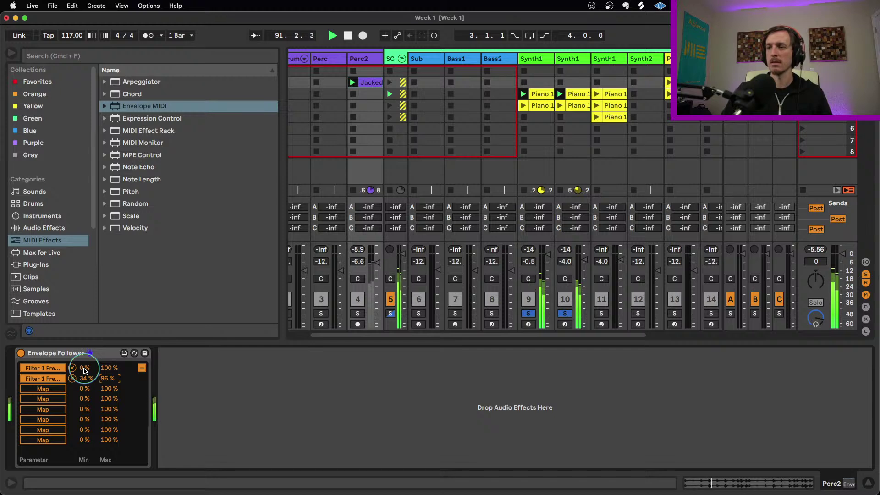
{"action": "left_click_drag", "start_coordinate": [85, 370], "coordinate": [87, 353]}
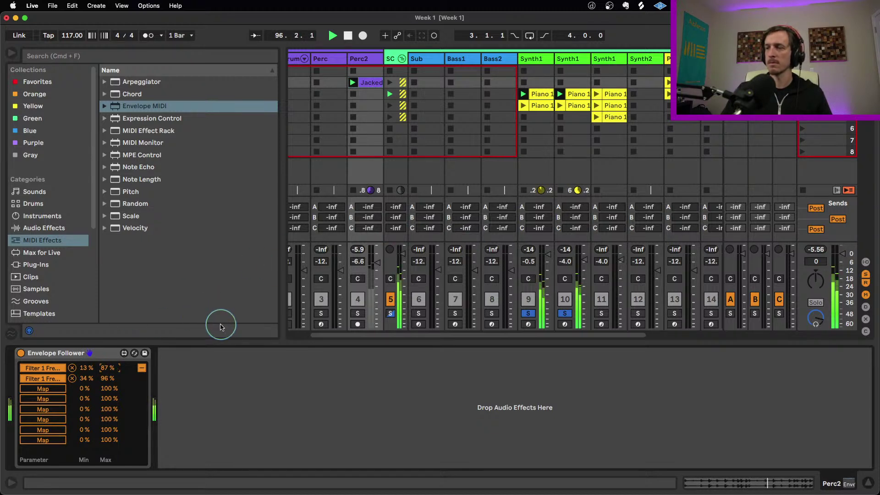
{"action": "left_click", "coordinate": [141, 368]}
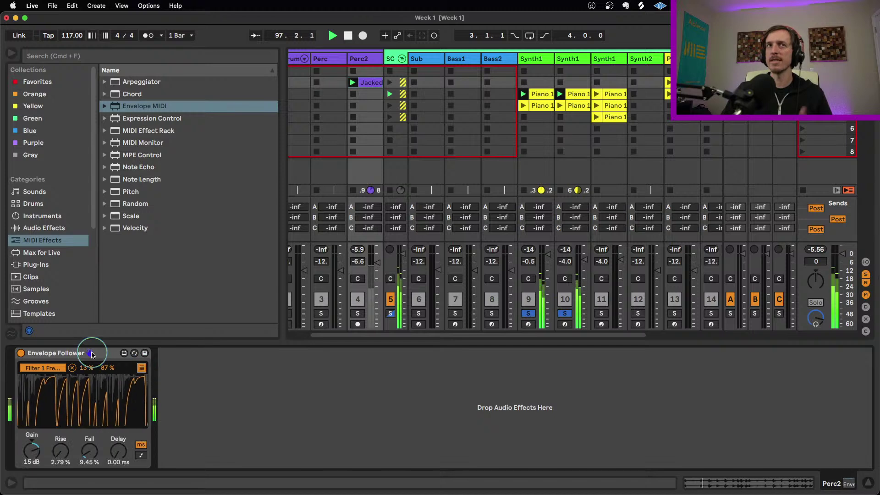
- Check the Envelope MIDI on Perc and the second Synth1's Wavetable, then unsolo the tracks and audition the full mix
{"action": "left_click", "coordinate": [327, 62]}
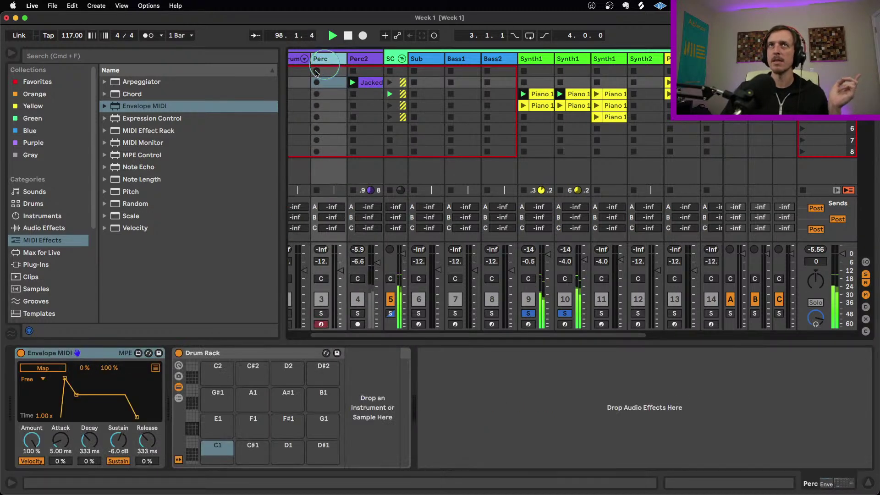
{"action": "left_click", "coordinate": [109, 356]}
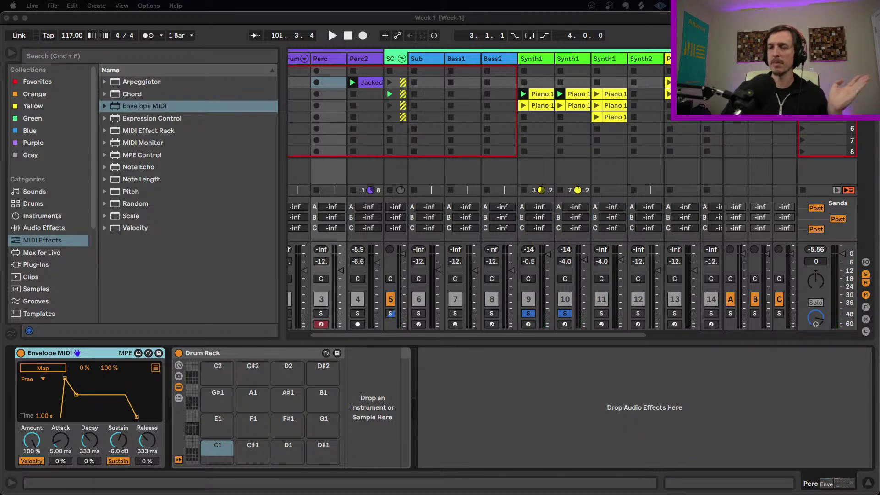
{"action": "left_click", "coordinate": [572, 60]}
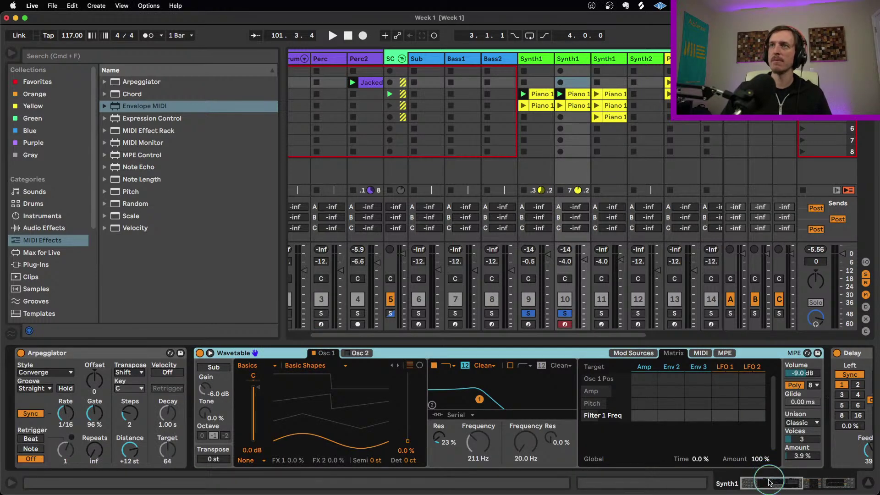
{"action": "left_click", "coordinate": [528, 313]}
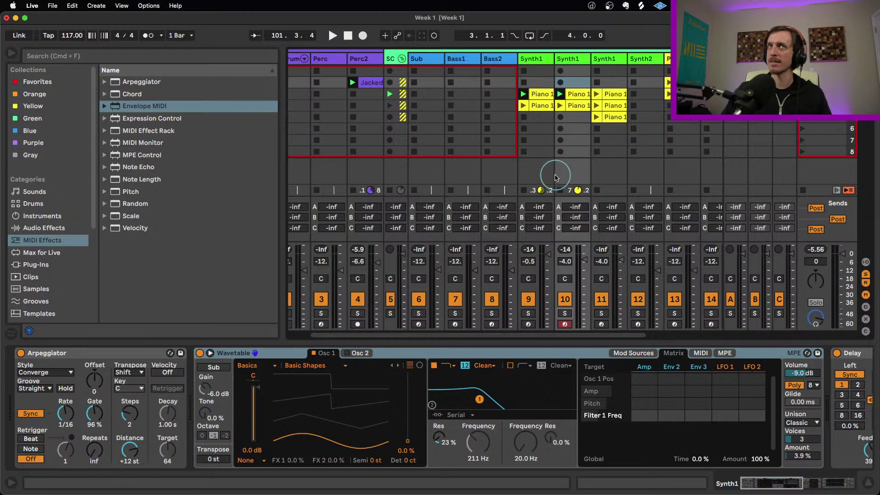
{"action": "key", "text": "space"}
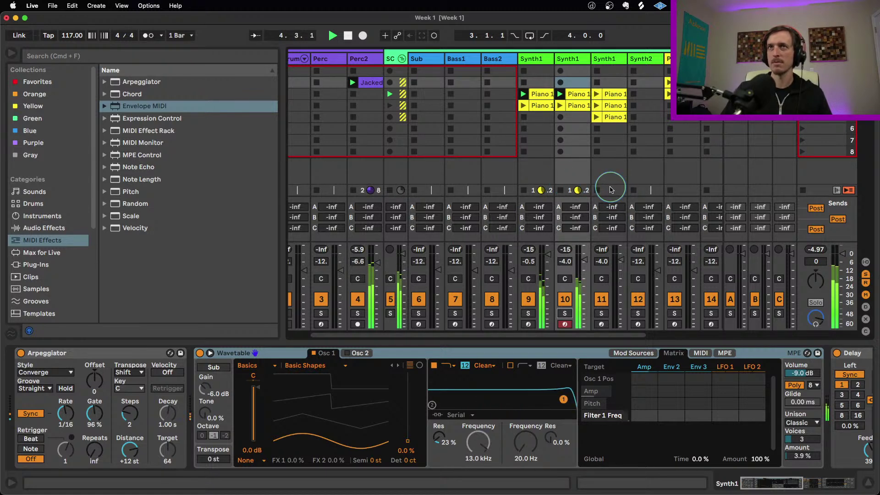
{"action": "key", "text": "space"}
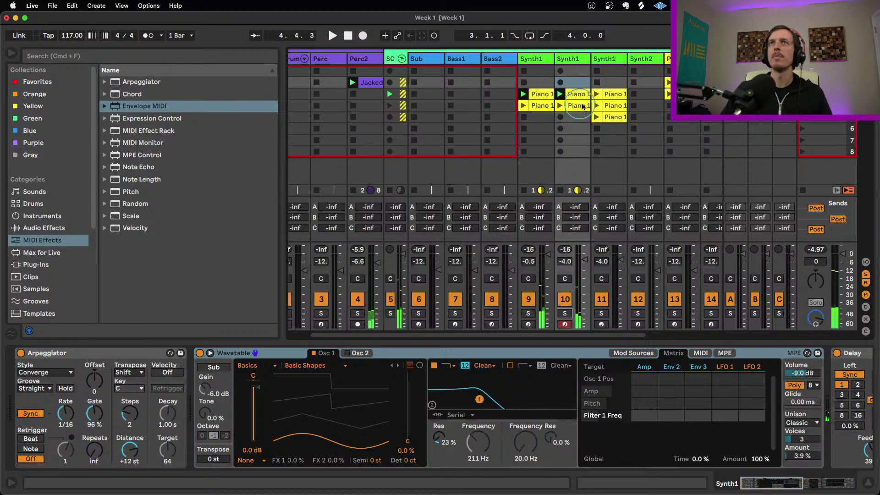
- Solo the third Synth1 track and insert a Gate between its Delay and the Z Mix Rack
{"action": "left_click", "coordinate": [601, 314]}
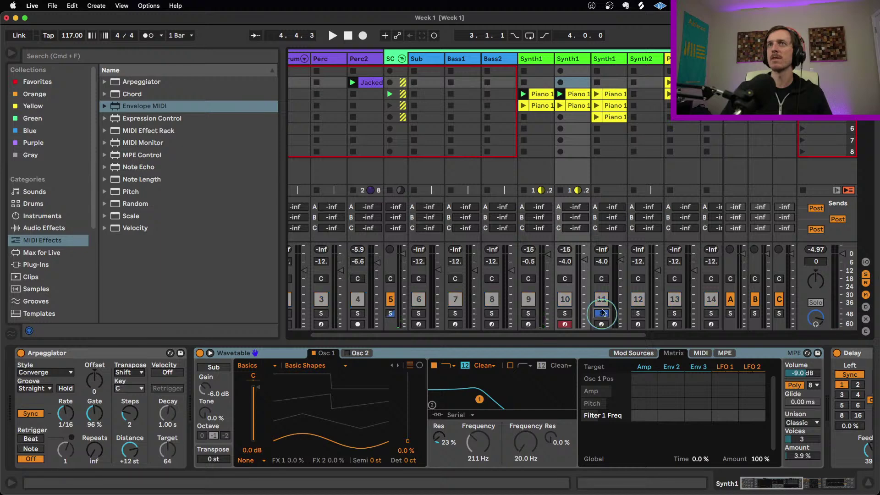
{"action": "left_click", "coordinate": [615, 64]}
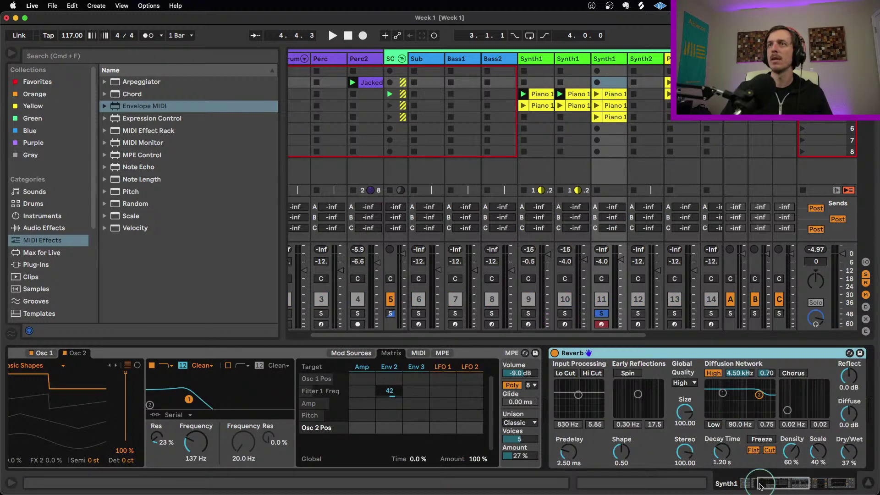
{"action": "left_click", "coordinate": [801, 485]}
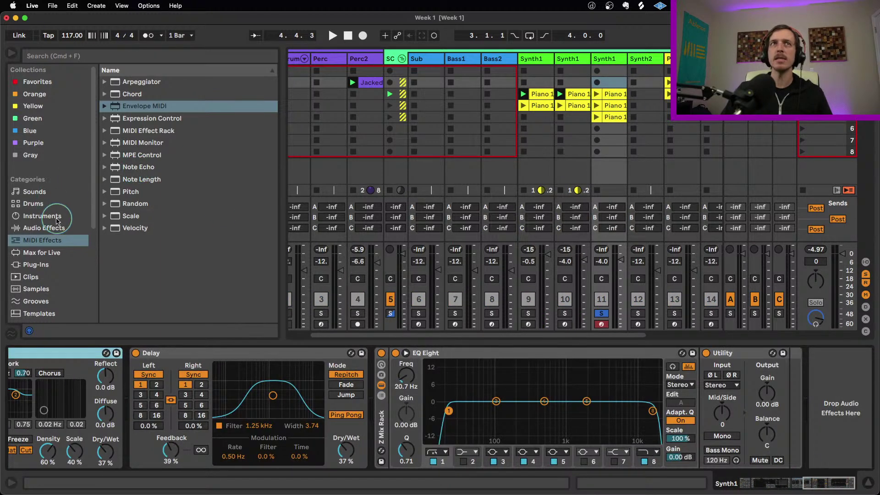
{"action": "left_click", "coordinate": [60, 228]}
{"action": "scroll", "coordinate": [130, 220], "scroll_direction": "up", "scroll_amount": 3}
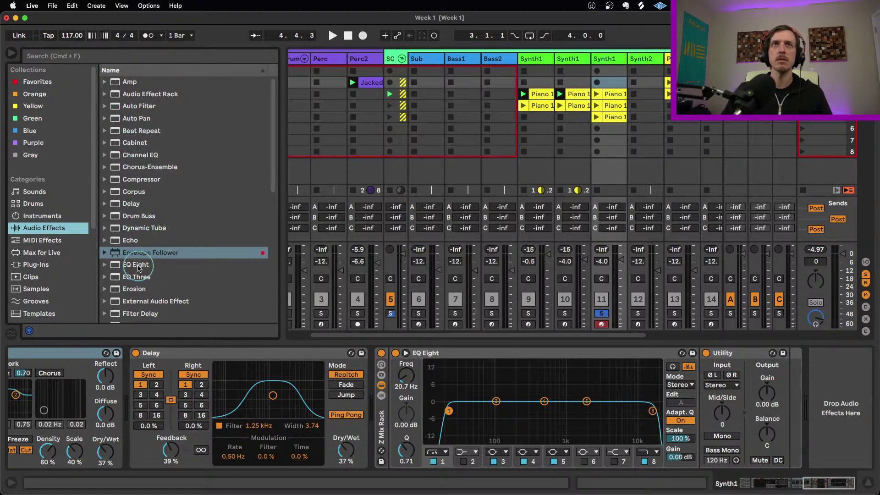
{"action": "scroll", "coordinate": [139, 267], "scroll_direction": "down", "scroll_amount": 1}
{"action": "scroll", "coordinate": [139, 269], "scroll_direction": "down", "scroll_amount": 5}
{"action": "left_click_drag", "start_coordinate": [130, 248], "coordinate": [355, 372]}
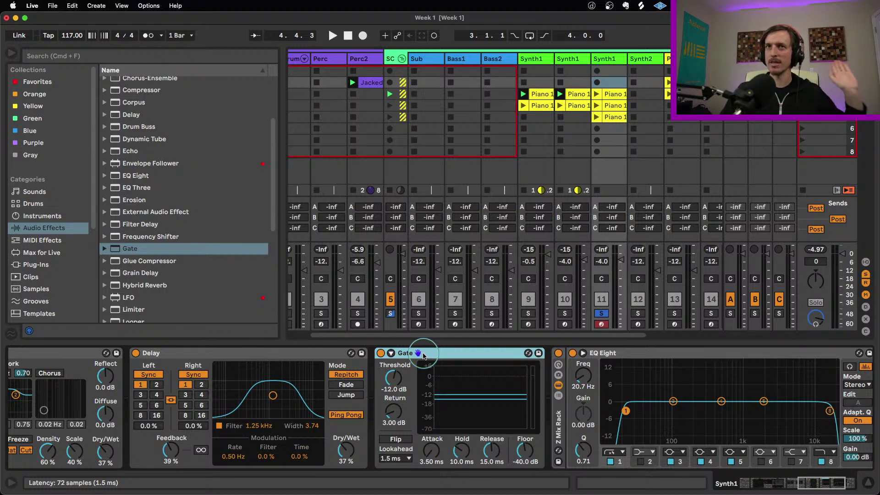
- Enable the Gate's sidechain and take its audio from Perc2
{"action": "left_click", "coordinate": [391, 354]}
{"action": "left_click", "coordinate": [402, 365]}
{"action": "left_click", "coordinate": [399, 385]}
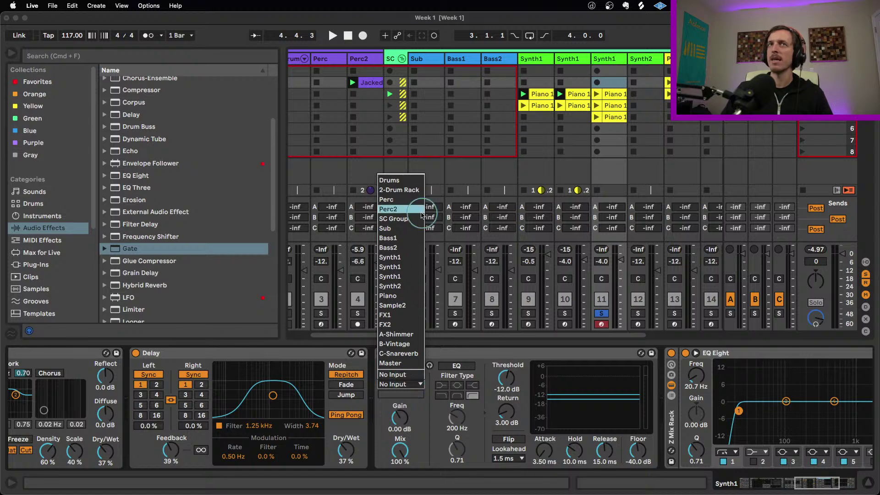
{"action": "left_click", "coordinate": [398, 209]}
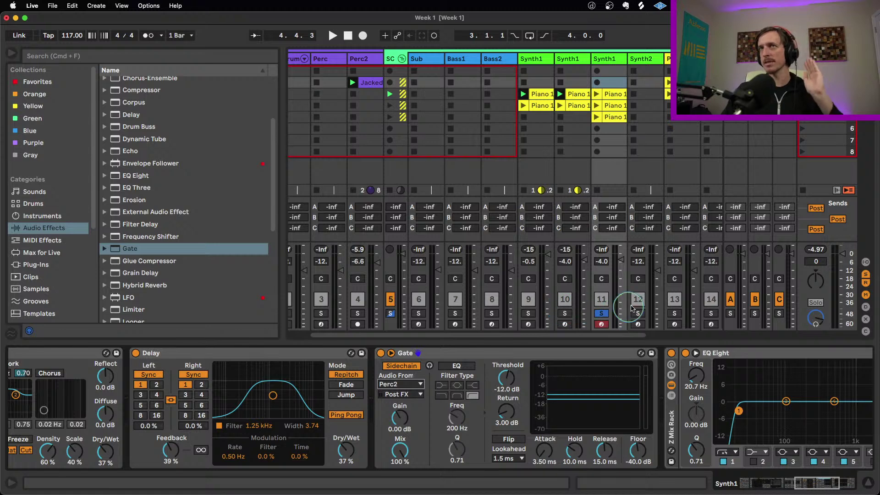
- Launch the third Synth1's lowest piano clip and try Gate thresholds of -18.5 dB and -8.28 dB, comparing with Perc2 soloed
{"action": "left_click", "coordinate": [596, 117]}
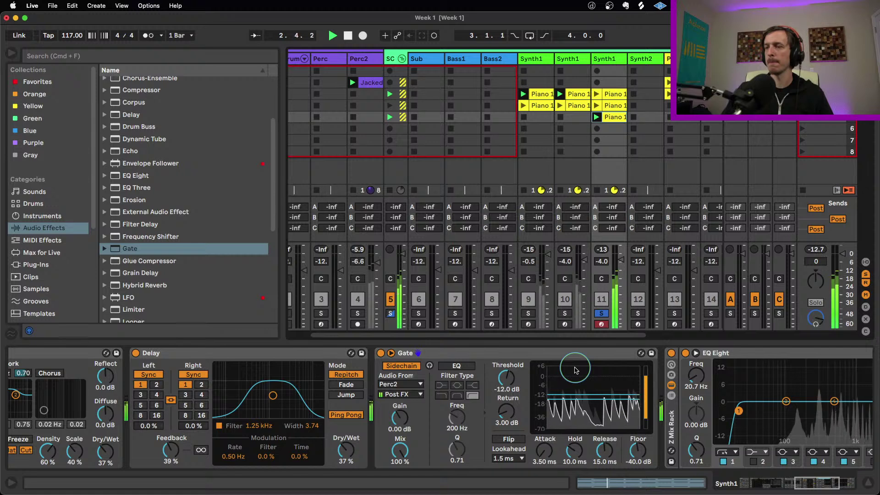
{"action": "left_click_drag", "start_coordinate": [506, 378], "coordinate": [506, 384]}
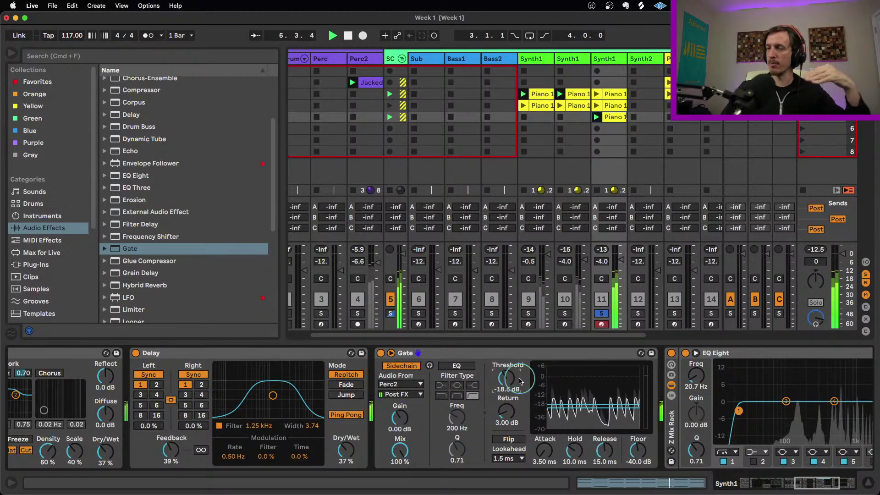
{"action": "left_click", "coordinate": [390, 313]}
{"action": "left_click", "coordinate": [358, 314]}
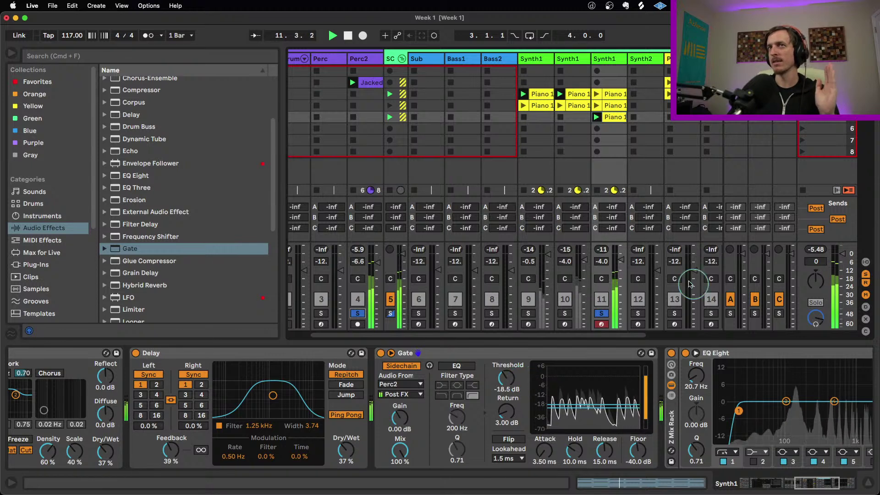
{"action": "left_click_drag", "start_coordinate": [510, 379], "coordinate": [510, 377]}
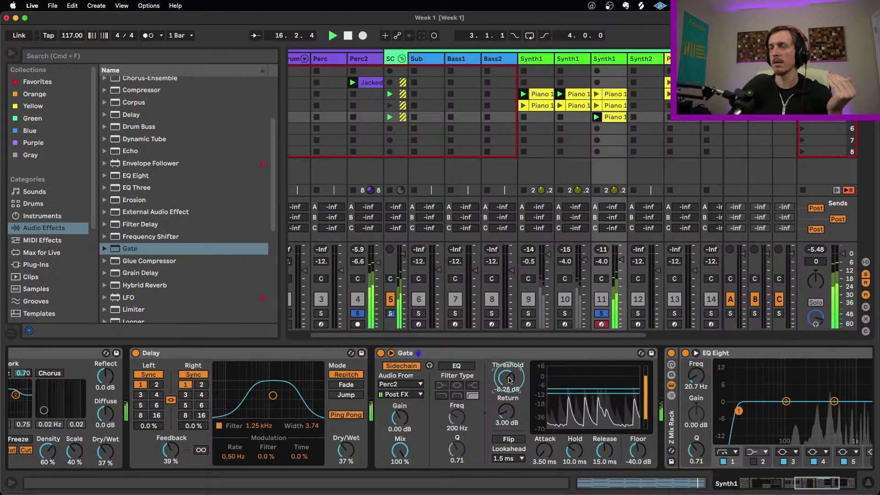
{"action": "left_click", "coordinate": [358, 315]}
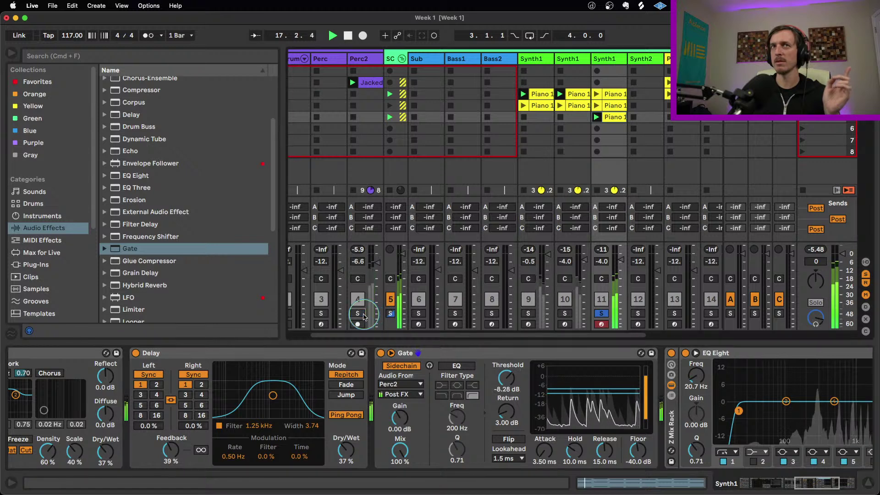
- Set the Gate's threshold to -15.9 dB, return to 1.33 dB, hold to 11.4 ms, release to 26.1 ms and floor to -50 dB
{"action": "left_click_drag", "start_coordinate": [509, 384], "coordinate": [509, 389]}
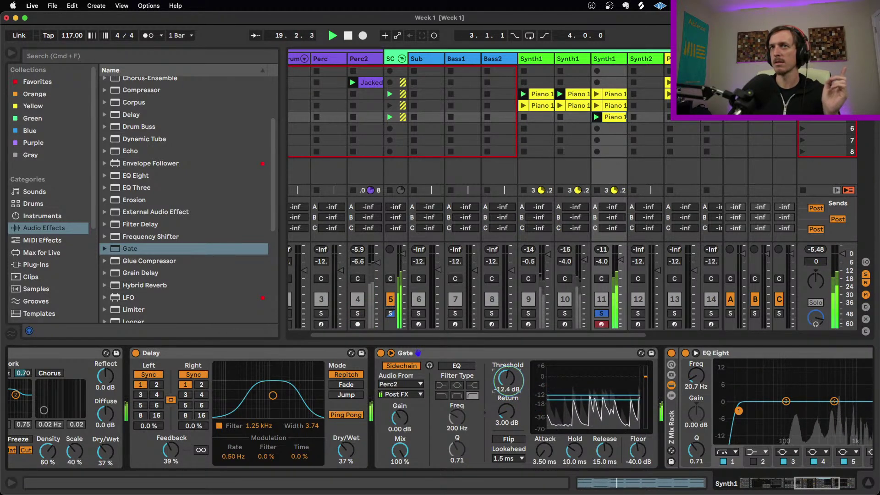
{"action": "left_click_drag", "start_coordinate": [507, 380], "coordinate": [534, 394]}
{"action": "left_click", "coordinate": [605, 447]}
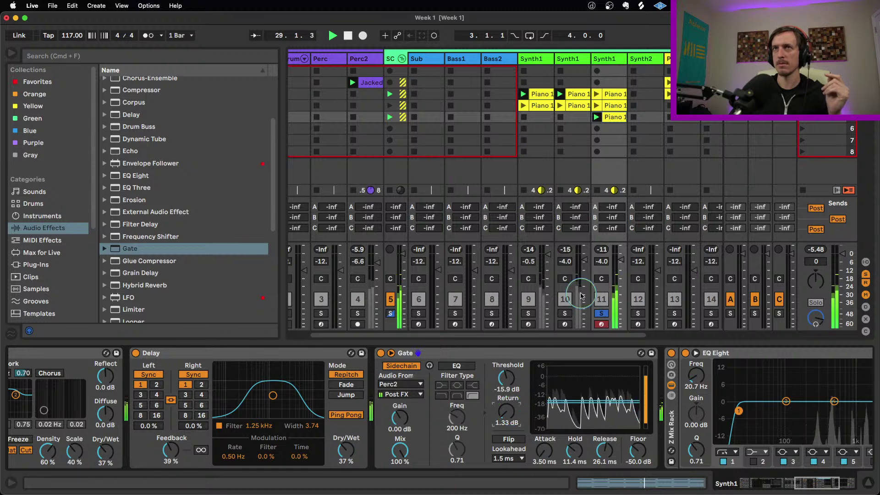
- Solo Perc2 alongside the gated synth, set the Gate's release to 39.3 ms and stop playback
{"action": "left_click", "coordinate": [358, 313]}
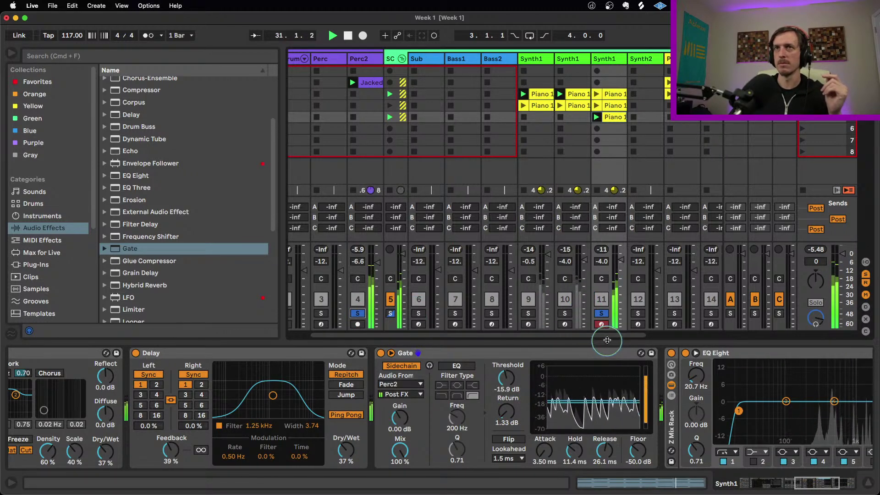
{"action": "left_click_drag", "start_coordinate": [605, 456], "coordinate": [606, 453]}
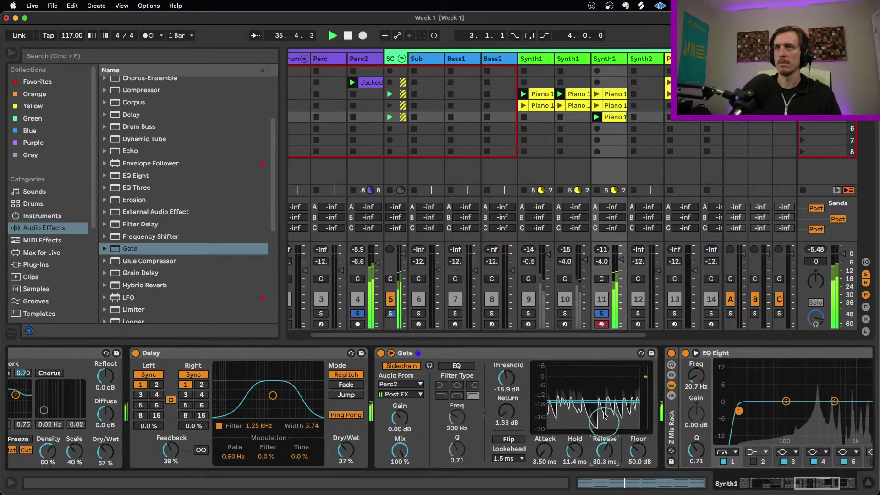
{"action": "key", "text": "space"}
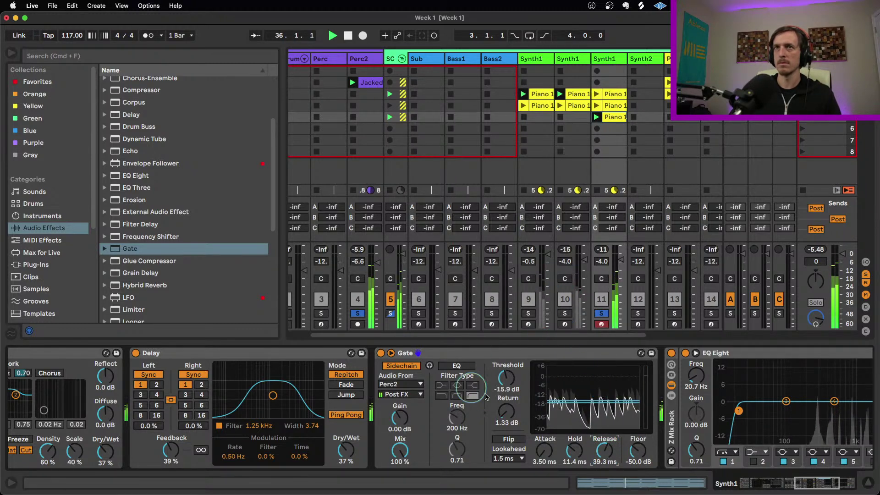
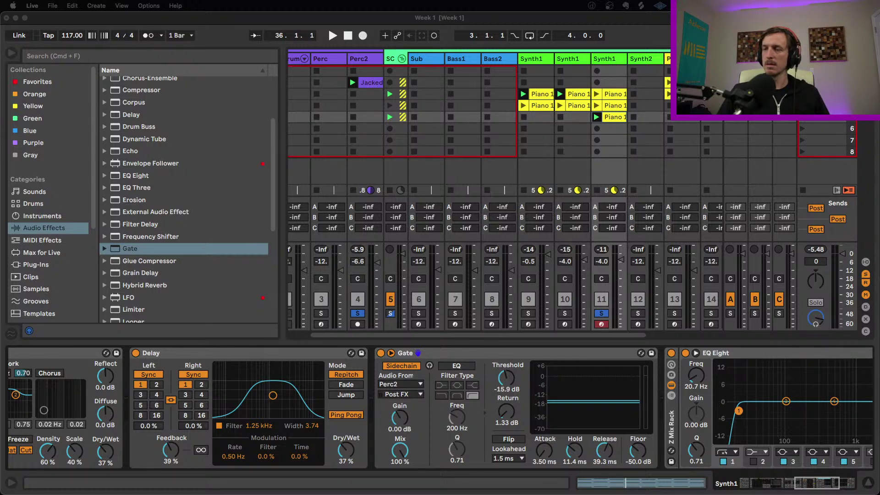
- Replay the gated Synth1 part together with Perc2 from the start
{"action": "left_click", "coordinate": [312, 350]}
{"action": "key", "text": "space"}
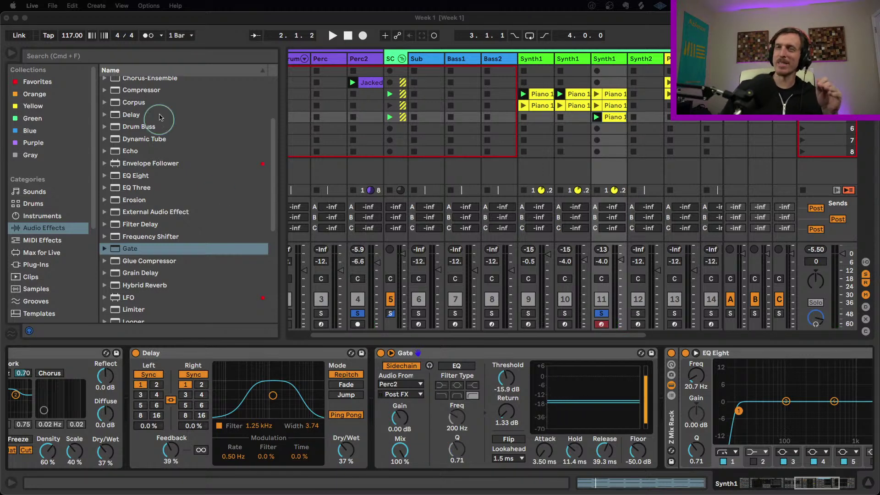
{"action": "left_click", "coordinate": [466, 323]}
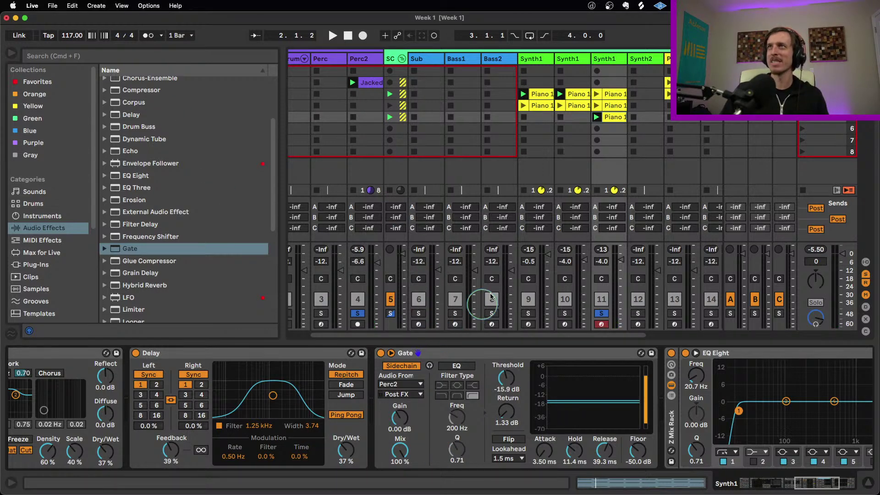
- Audition the gated third Synth1 part with Perc2 once more, and stop playback
{"action": "key", "text": "space"}
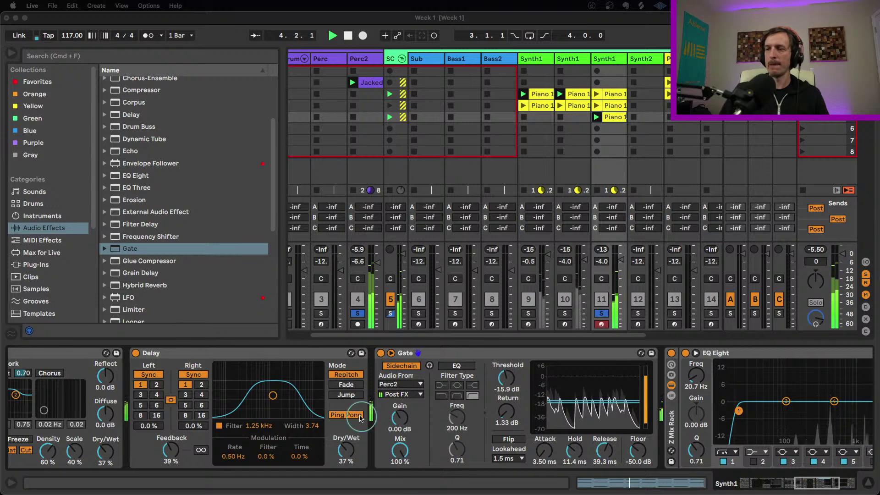
{"action": "left_click", "coordinate": [472, 334]}
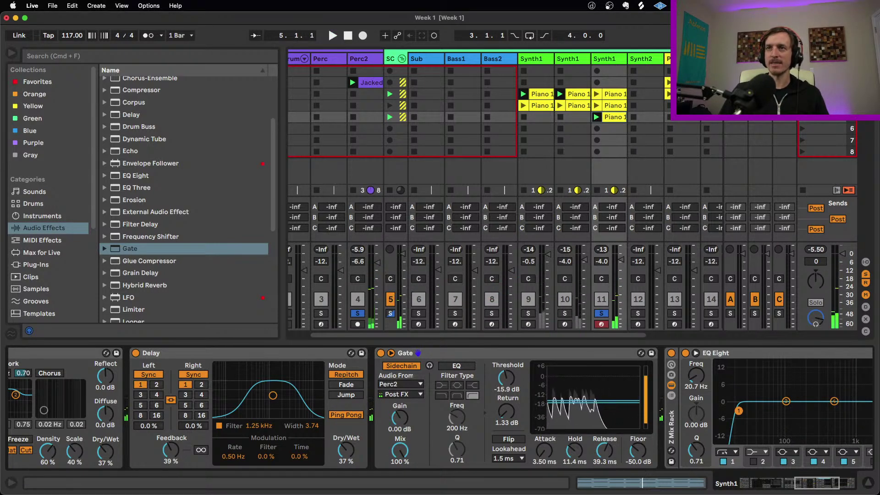
{"action": "key", "text": "super+Tab"}
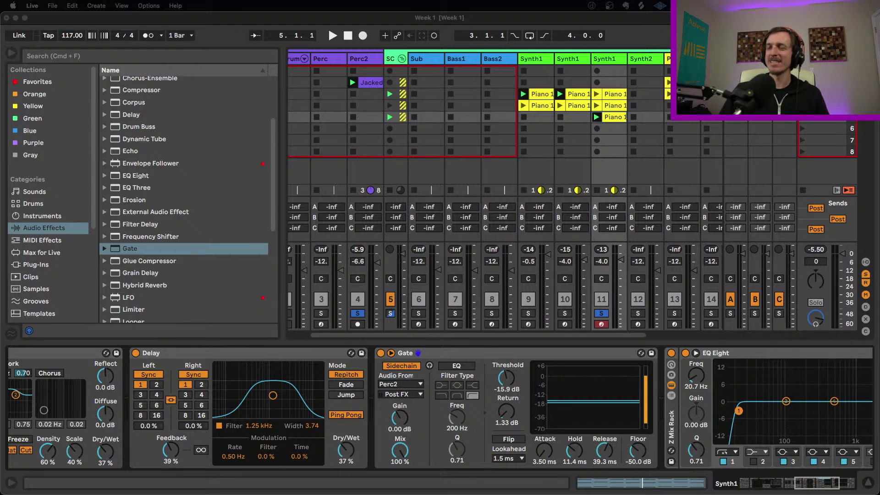
{"action": "left_click", "coordinate": [403, 335]}
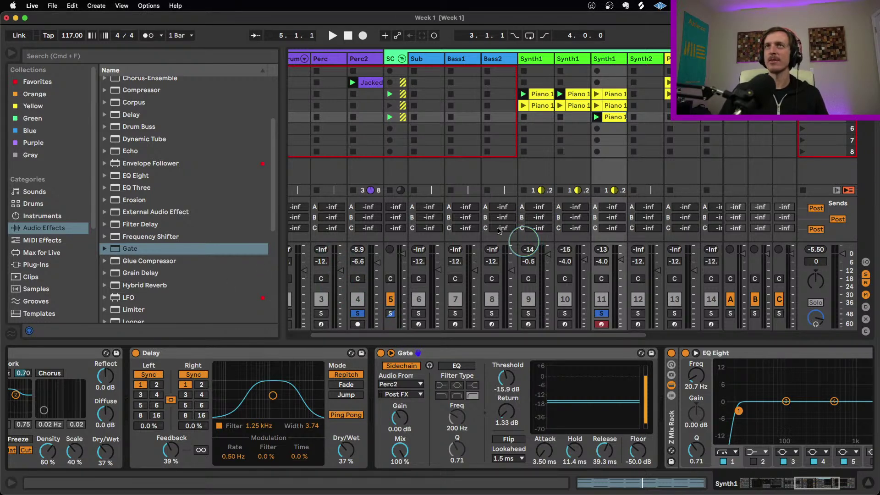
- Play Perc2 soloed, adding the third, first and second Synth1 tracks to the solo one after another
{"action": "left_click", "coordinate": [361, 314]}
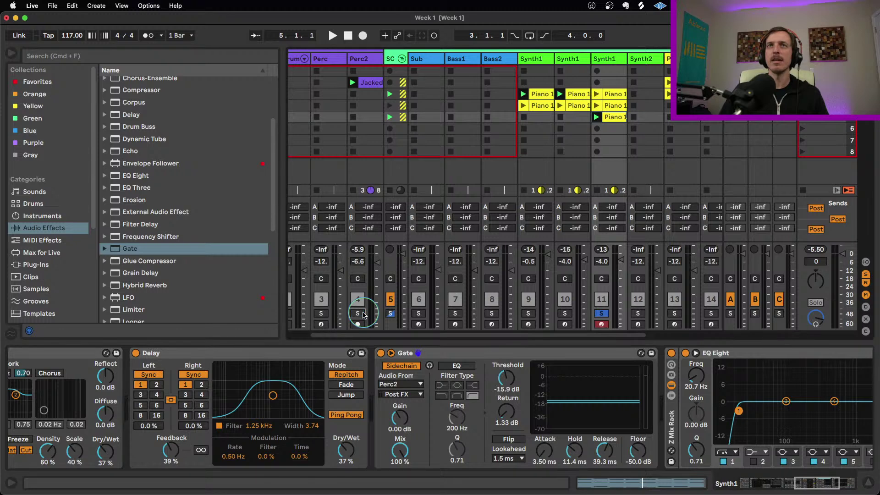
{"action": "left_click", "coordinate": [601, 314]}
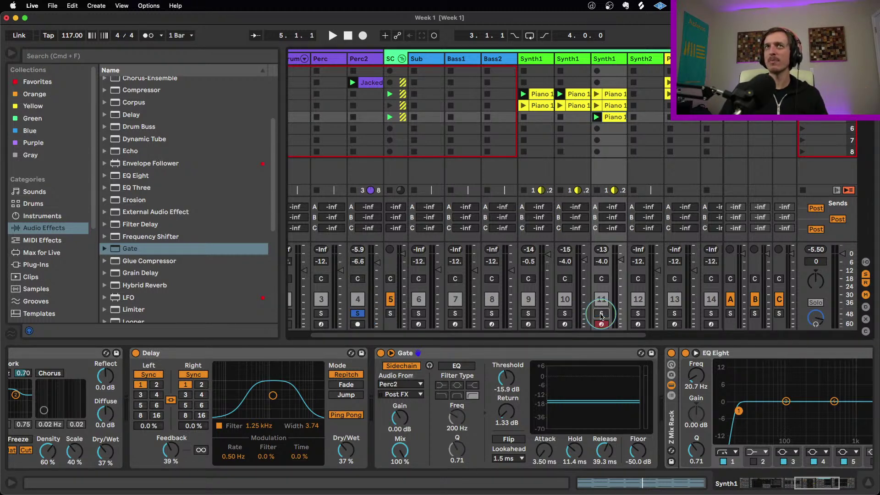
{"action": "key", "text": "space"}
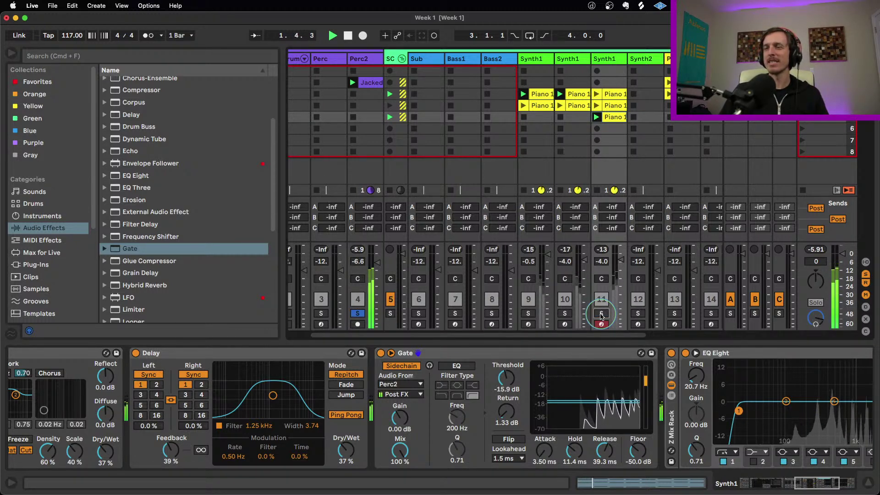
{"action": "left_click", "coordinate": [601, 314]}
{"action": "left_click", "coordinate": [528, 313]}
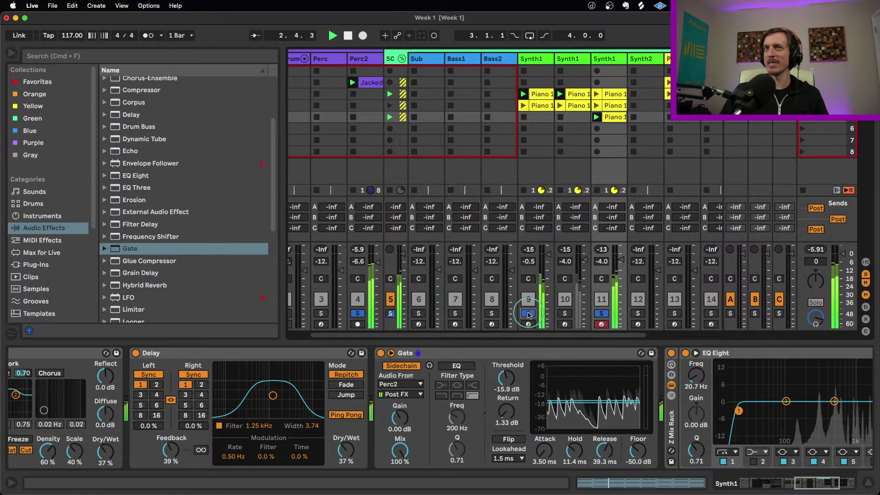
{"action": "left_click", "coordinate": [564, 313]}
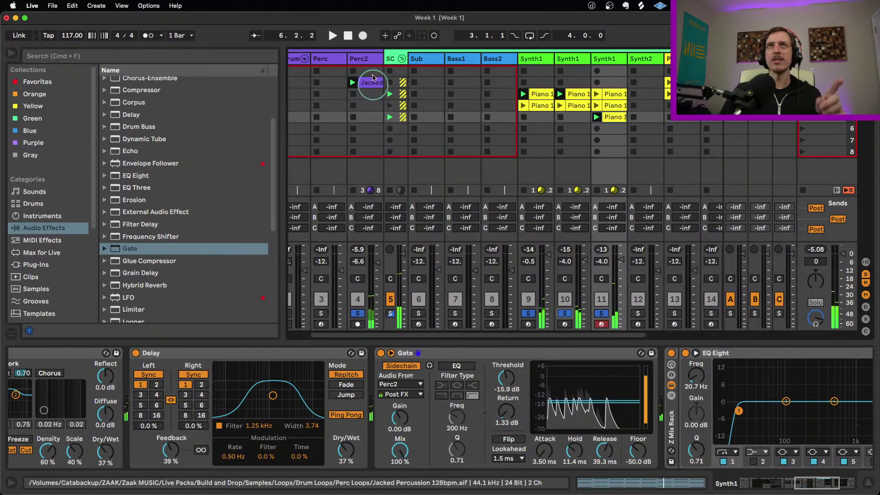
- Duplicate the Perc2 track together with its Jacked Percussion clip and Envelope Follower
{"action": "left_click", "coordinate": [366, 61]}
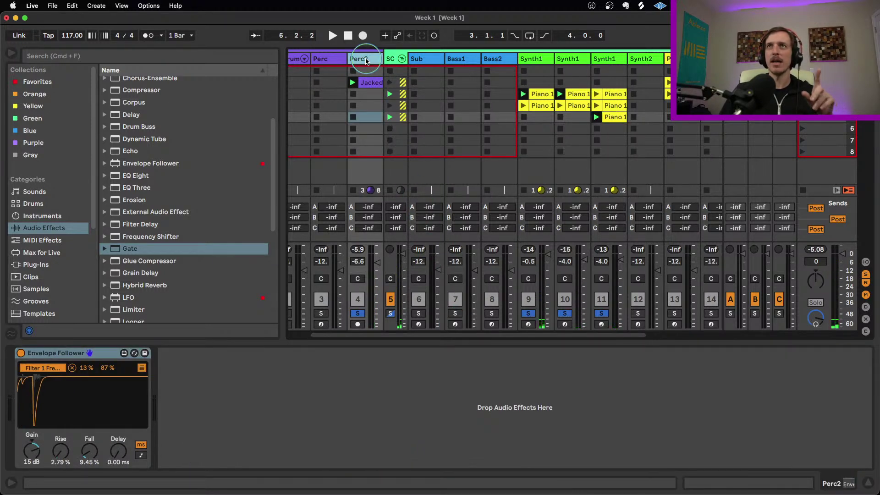
{"action": "left_click", "coordinate": [389, 117]}
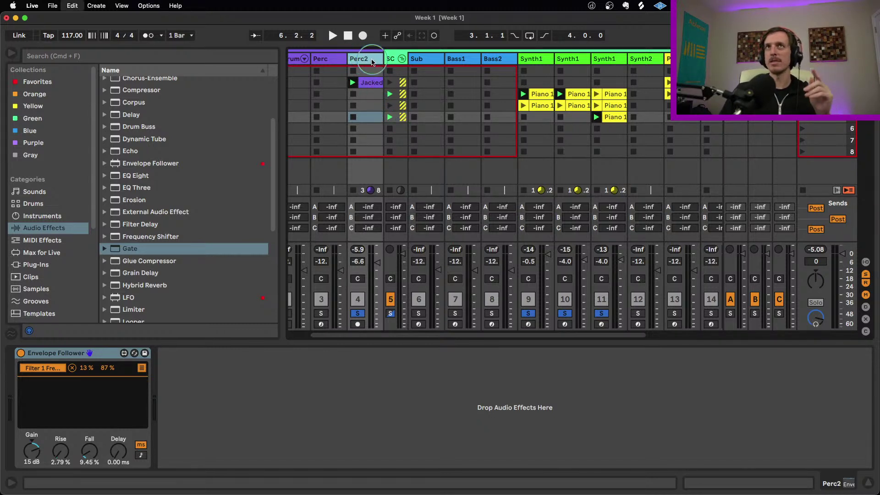
{"action": "key", "text": "cmd+d"}
{"action": "left_click", "coordinate": [372, 59]}
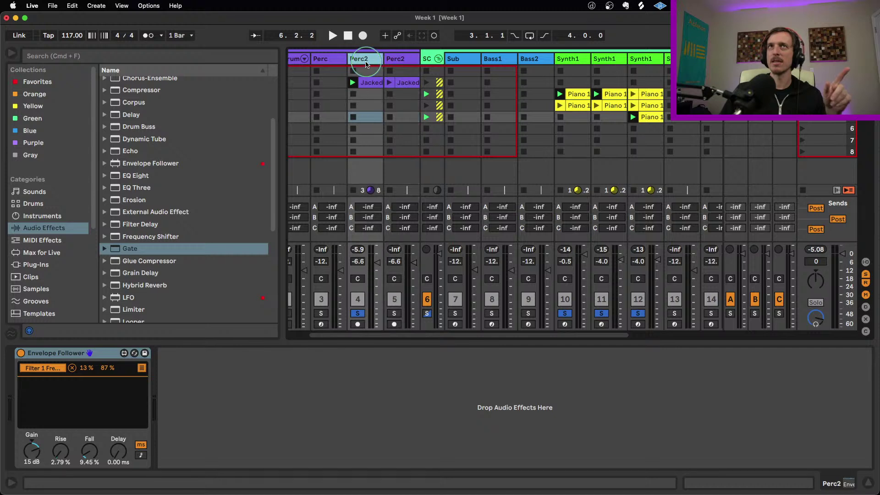
- Review the Envelope Follower mappings on both Perc2 tracks and the Wavetable filters on the first two Synth1 tracks
{"action": "left_click", "coordinate": [142, 368]}
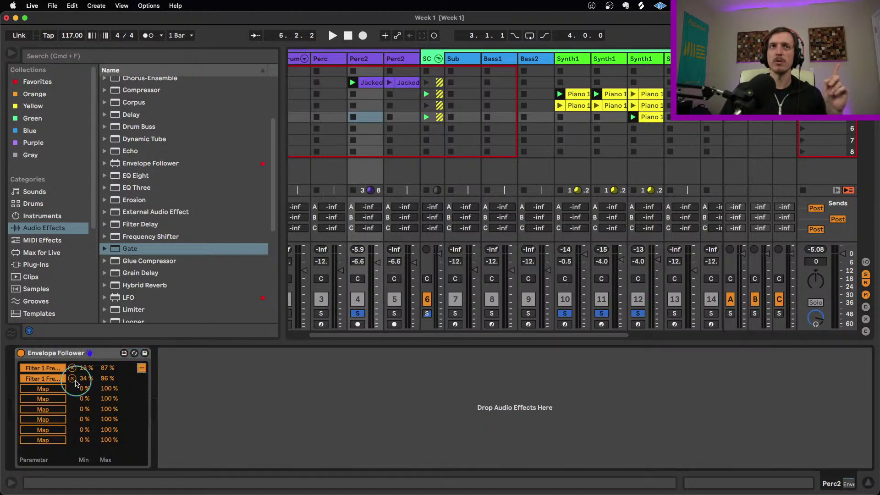
{"action": "left_click", "coordinate": [141, 368]}
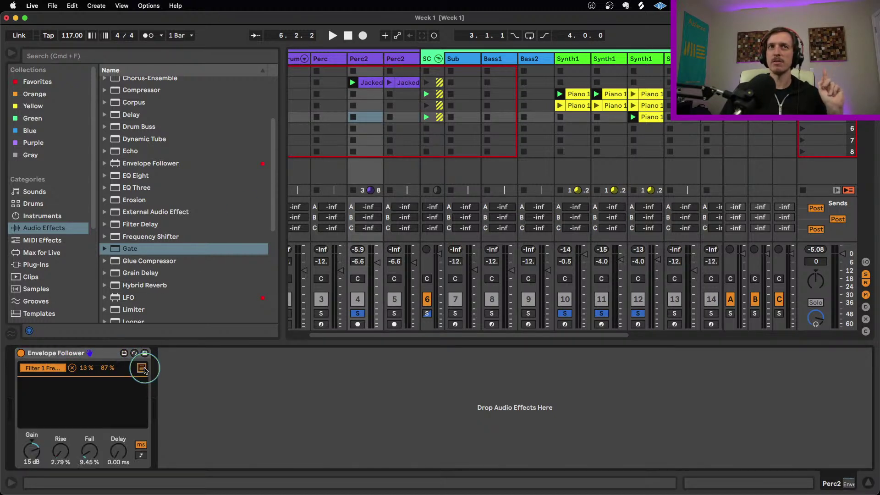
{"action": "left_click", "coordinate": [395, 59]}
{"action": "left_click", "coordinate": [142, 369]}
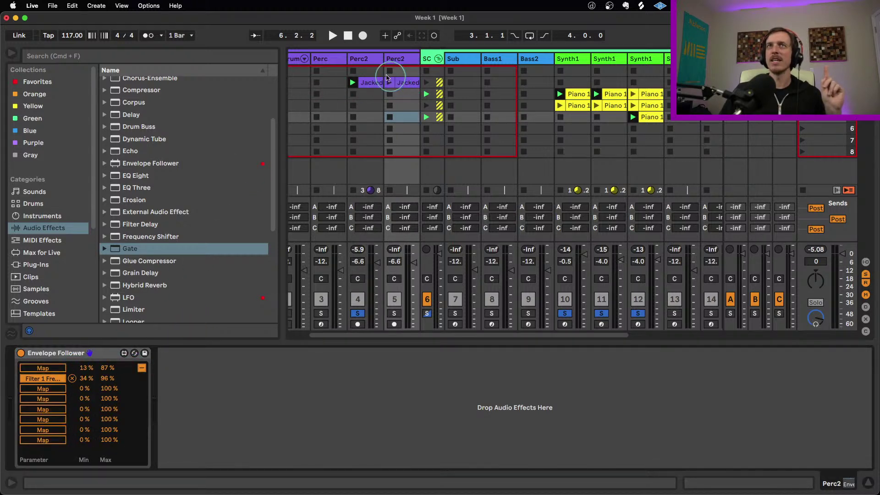
{"action": "left_click", "coordinate": [369, 60]}
{"action": "left_click", "coordinate": [568, 59]}
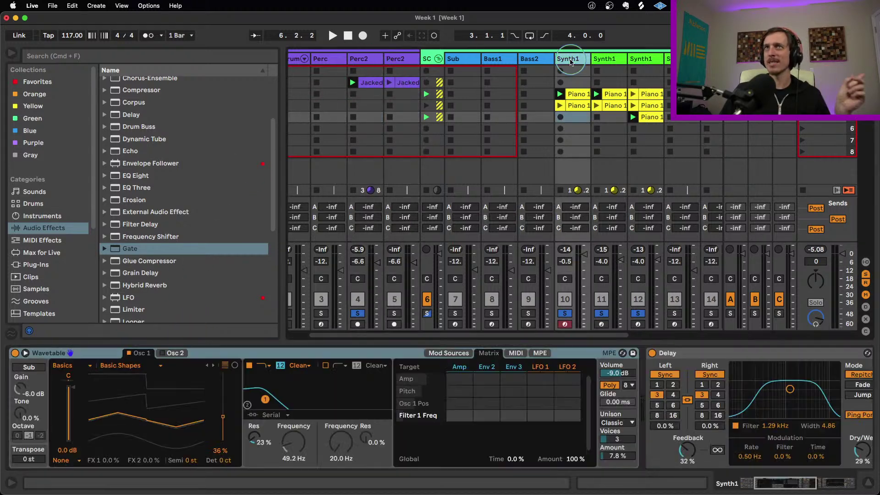
{"action": "left_click", "coordinate": [395, 59]}
{"action": "left_click", "coordinate": [613, 63]}
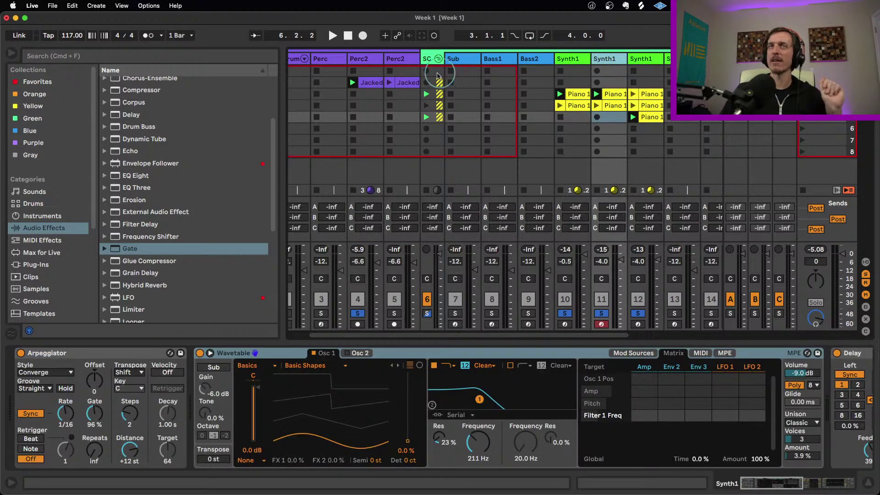
- Set the duplicated Perc2 clip's start position to 1.3.1 and launch the clip, leaving its two-bar loop in place
{"action": "left_click", "coordinate": [411, 83]}
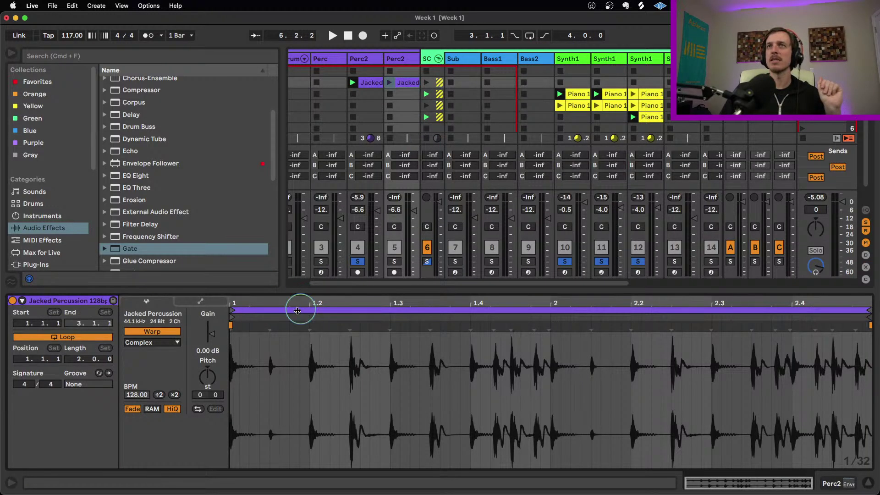
{"action": "mouse_move", "coordinate": [231, 315]}
{"action": "left_mouse_down"}
{"action": "mouse_move", "coordinate": [399, 315]}
{"action": "mouse_move", "coordinate": [392, 319]}
{"action": "left_mouse_up"}
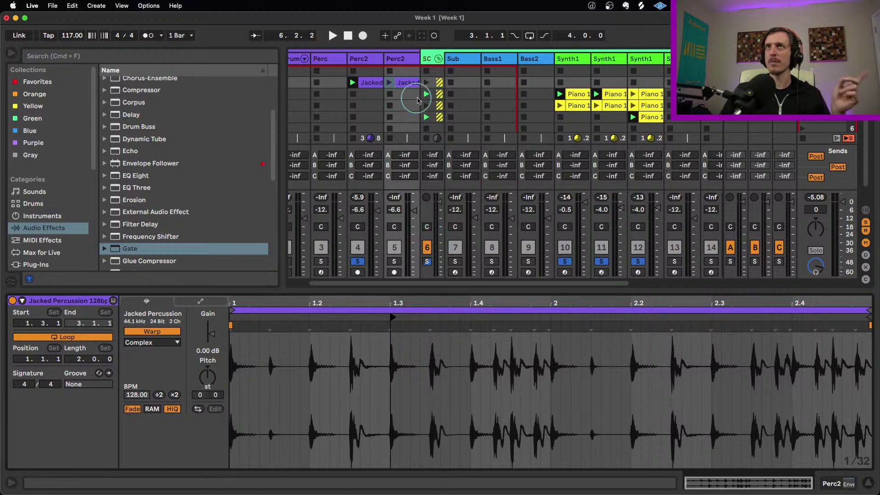
{"action": "left_click", "coordinate": [389, 83]}
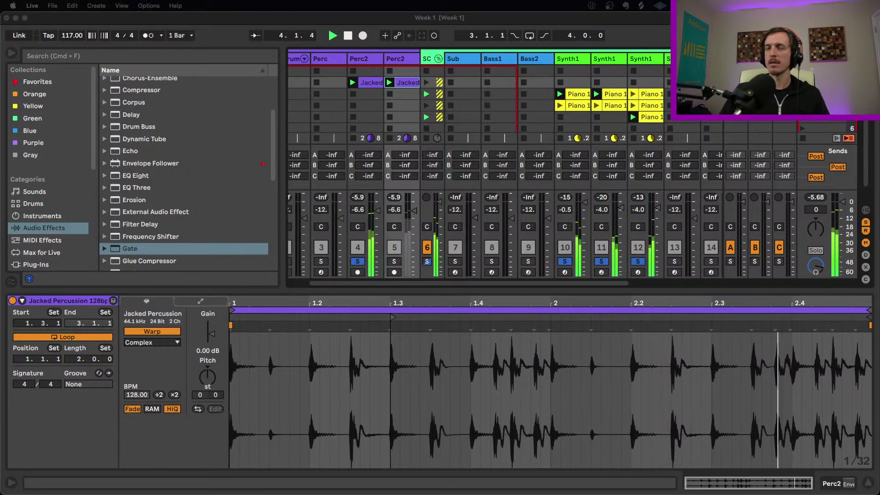
{"action": "left_click", "coordinate": [410, 290]}
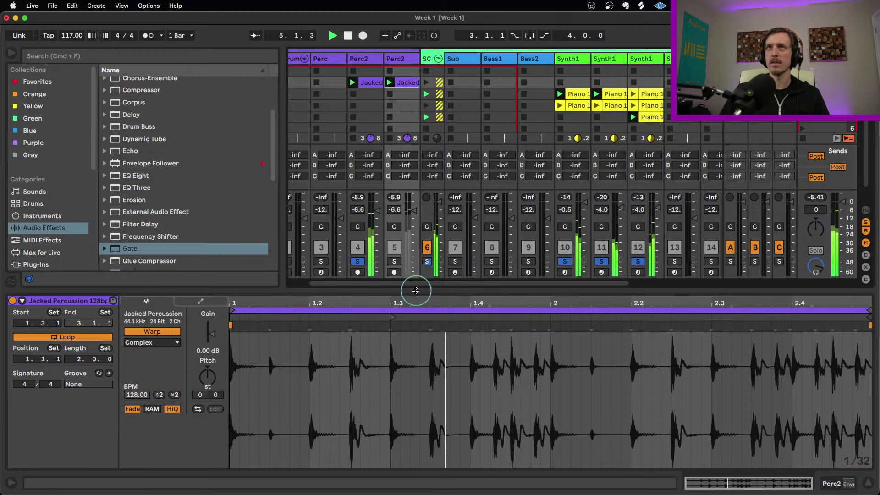
- Unsolo Perc2 and the first and third Synth1 tracks, and show the second Synth1's devices while it plays alone
{"action": "left_click", "coordinate": [357, 262]}
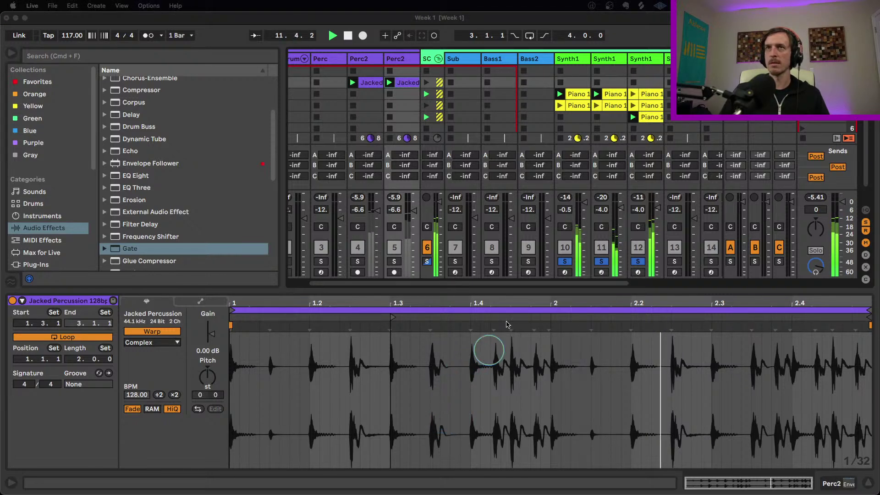
{"action": "left_click", "coordinate": [578, 264]}
{"action": "left_click", "coordinate": [565, 262]}
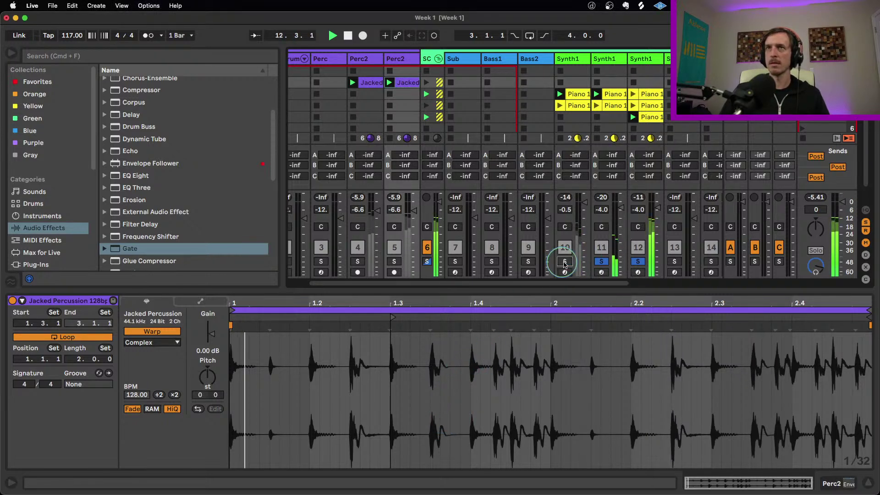
{"action": "left_click", "coordinate": [637, 261]}
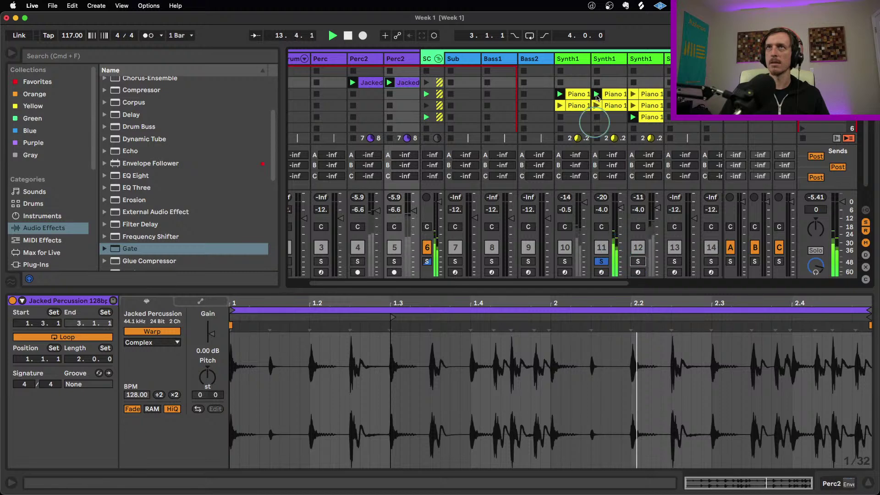
{"action": "left_click", "coordinate": [604, 64]}
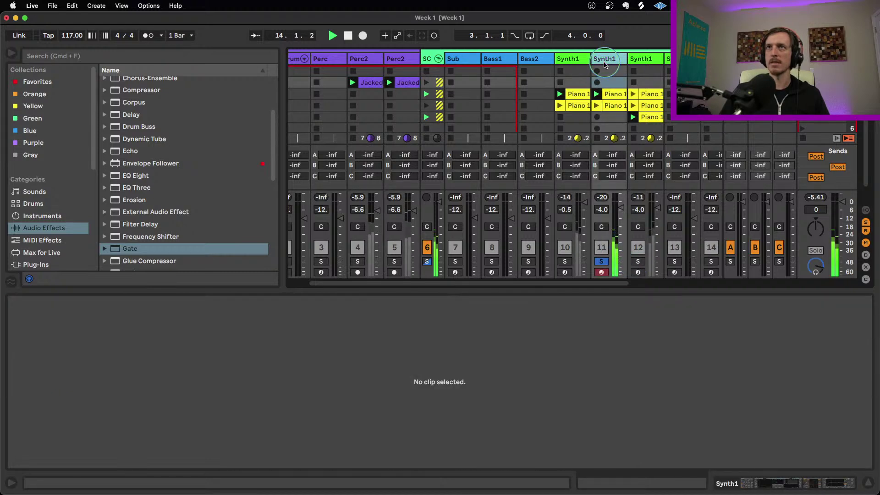
{"action": "double_click", "coordinate": [604, 64]}
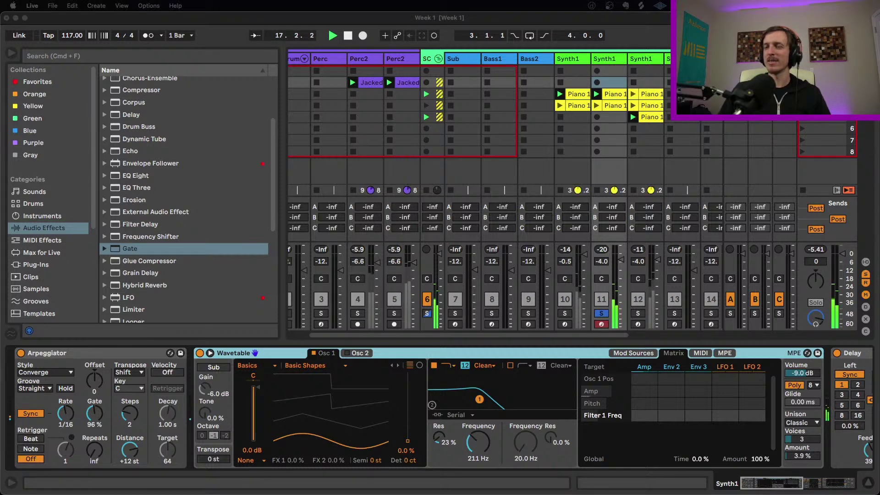
{"action": "left_click", "coordinate": [451, 346]}
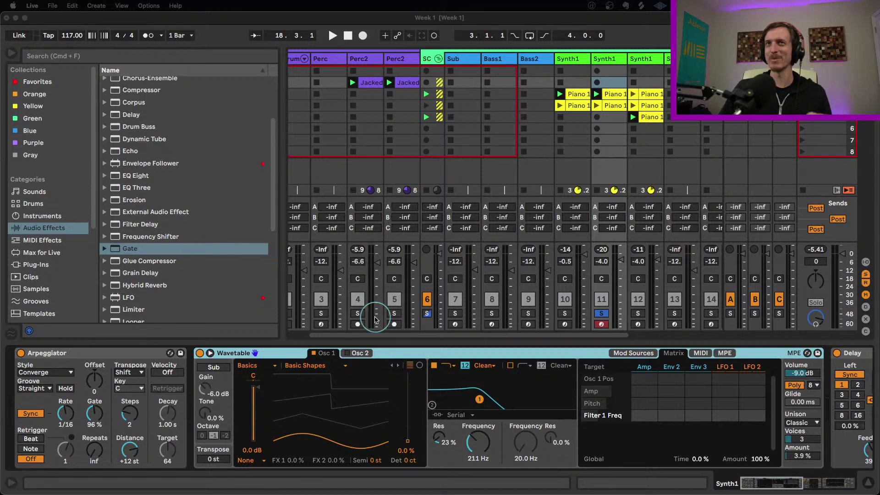
- Clear the duplicated Perc2 Envelope Follower's second mapping and map its first slot to the second Synth1's Filter 1 frequency
{"action": "left_click", "coordinate": [496, 339]}
{"action": "left_click", "coordinate": [395, 59]}
{"action": "left_click", "coordinate": [92, 357]}
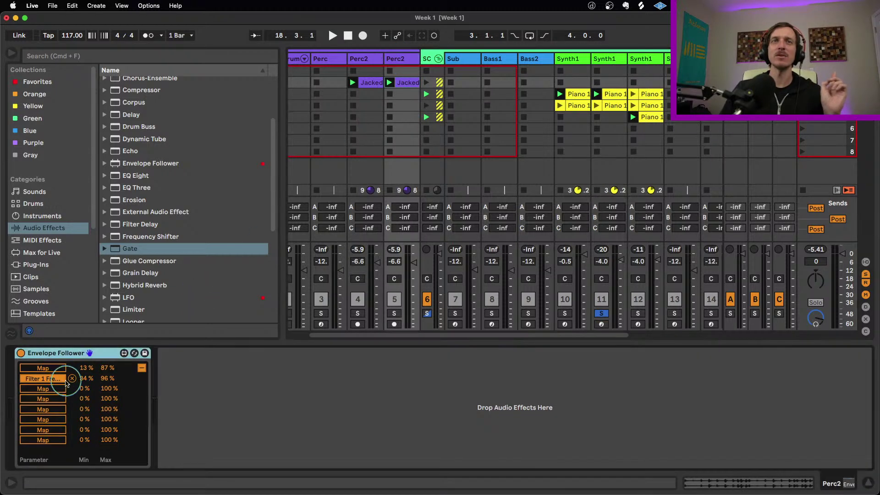
{"action": "left_click", "coordinate": [72, 379]}
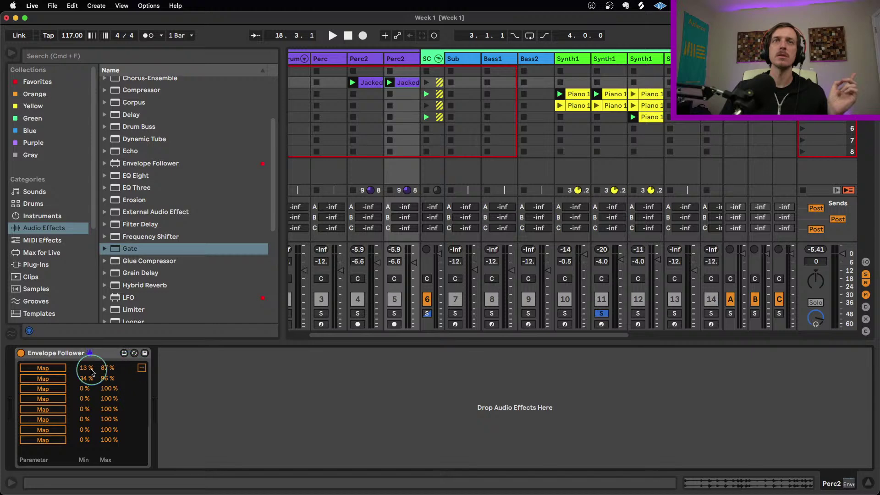
{"action": "left_click", "coordinate": [43, 368]}
{"action": "left_click", "coordinate": [605, 60]}
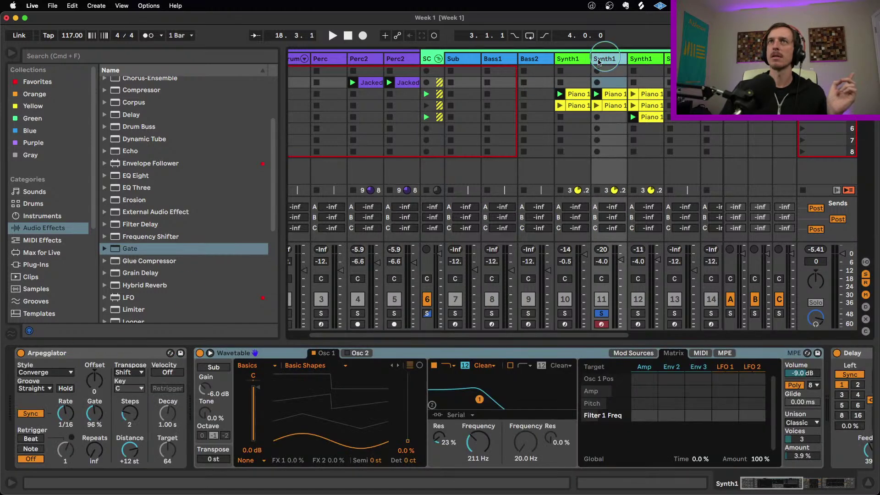
{"action": "key", "text": "space"}
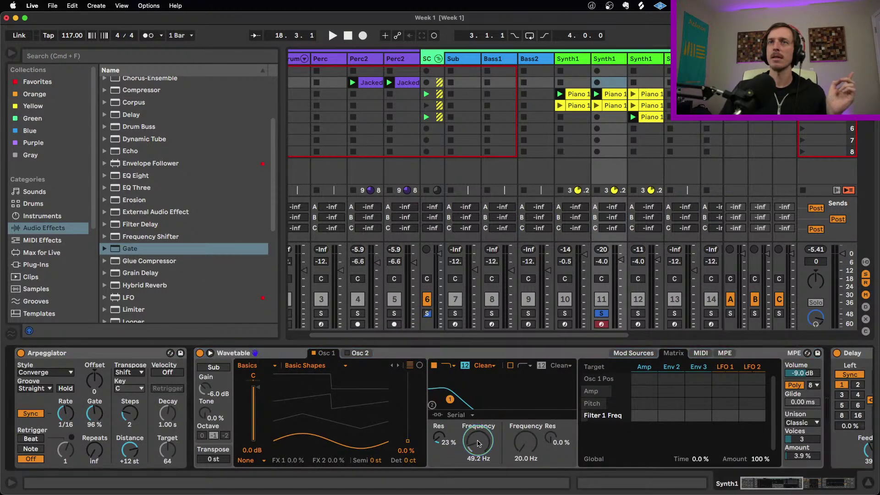
- Play the remapped second Synth1 briefly, and check the duplicated Perc2's Envelope Follower and the third Synth1's Gate
{"action": "key", "text": "space"}
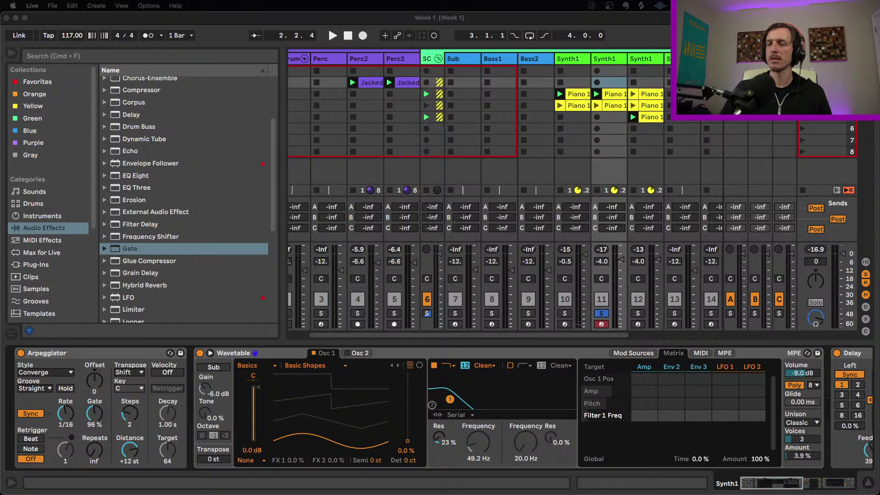
{"action": "left_click", "coordinate": [443, 352]}
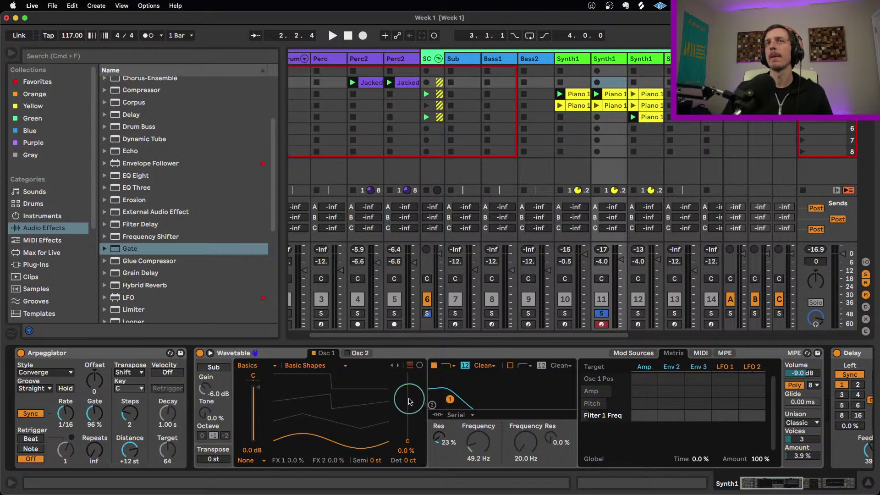
{"action": "left_click", "coordinate": [403, 63]}
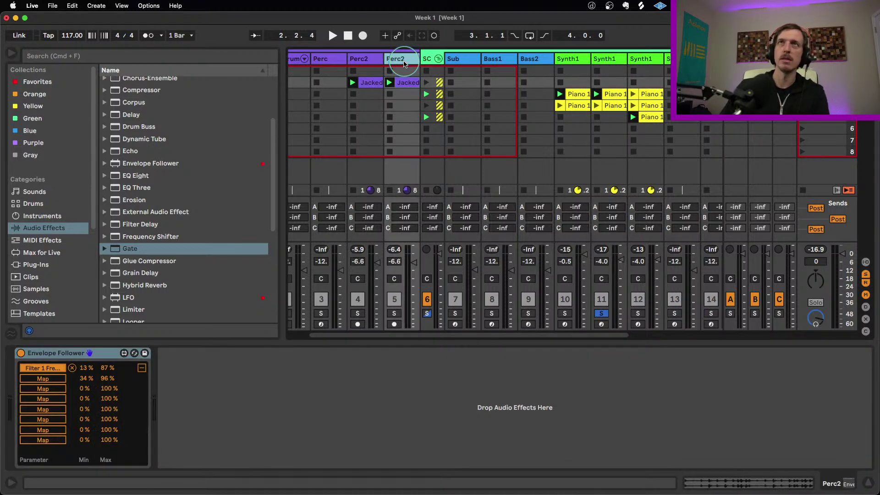
{"action": "left_click", "coordinate": [641, 61]}
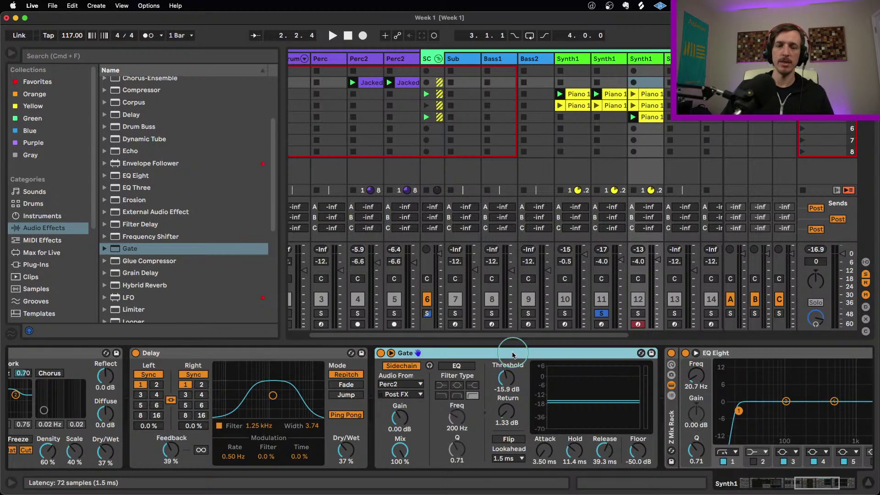
- Copy the third Synth1's Gate to the end of the second Synth1's chain and set its sidechain source to the duplicated Perc2
{"action": "left_click", "coordinate": [506, 88]}
{"action": "left_click", "coordinate": [614, 60]}
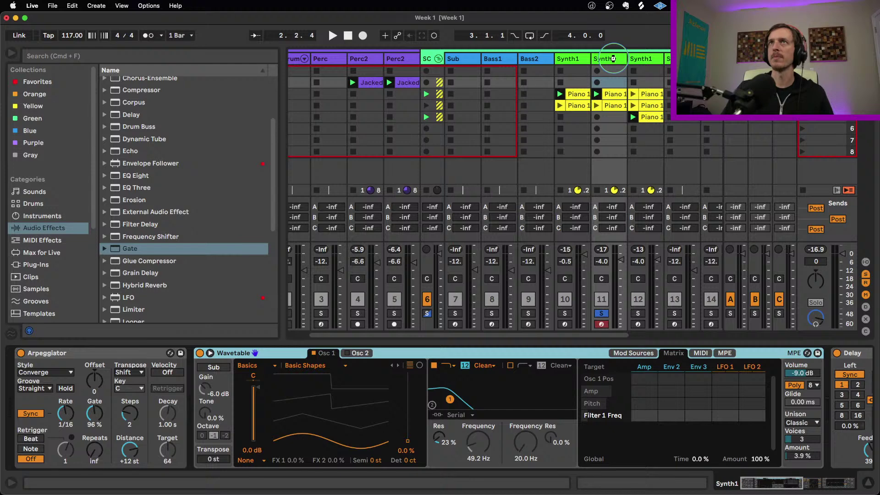
{"action": "scroll", "coordinate": [687, 412], "scroll_direction": "right", "scroll_amount": 10}
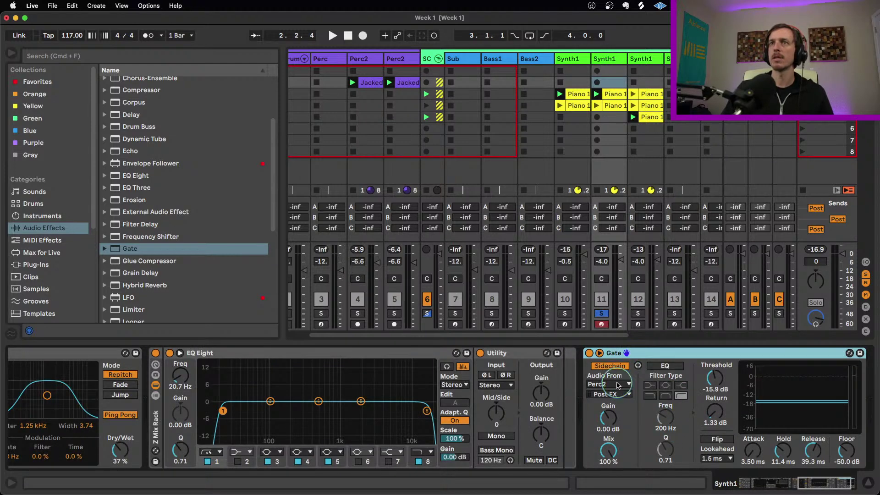
{"action": "left_click", "coordinate": [610, 385]}
{"action": "left_click", "coordinate": [601, 202]}
{"action": "left_click", "coordinate": [717, 459]}
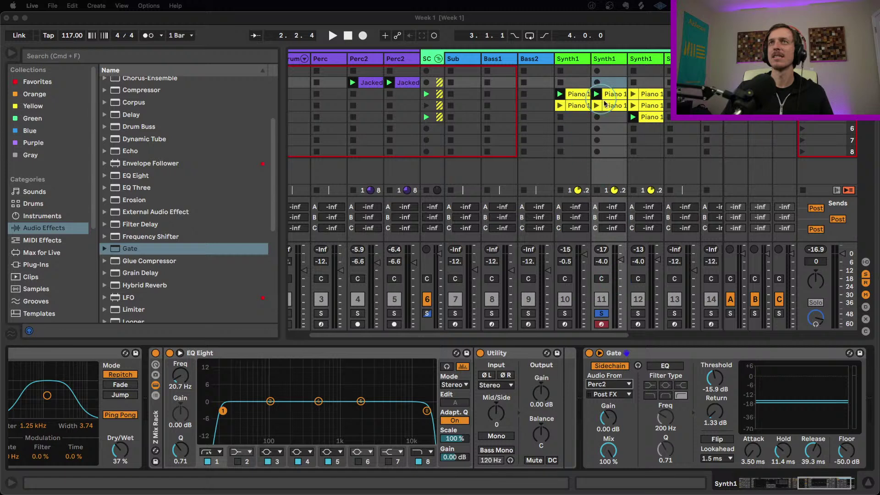
- Play the second Synth1 through its new sidechained Gate to hear the rhythm, and stop playback
{"action": "left_click", "coordinate": [614, 122]}
{"action": "key", "text": "space"}
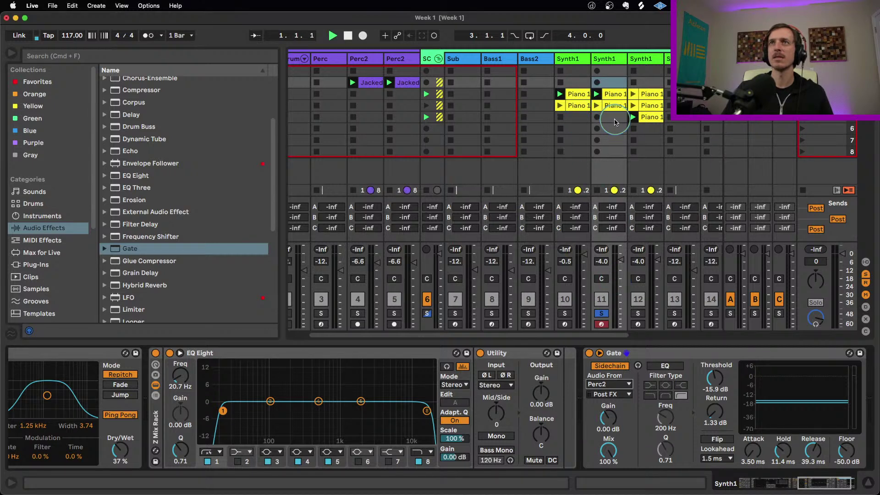
{"action": "key", "text": "space"}
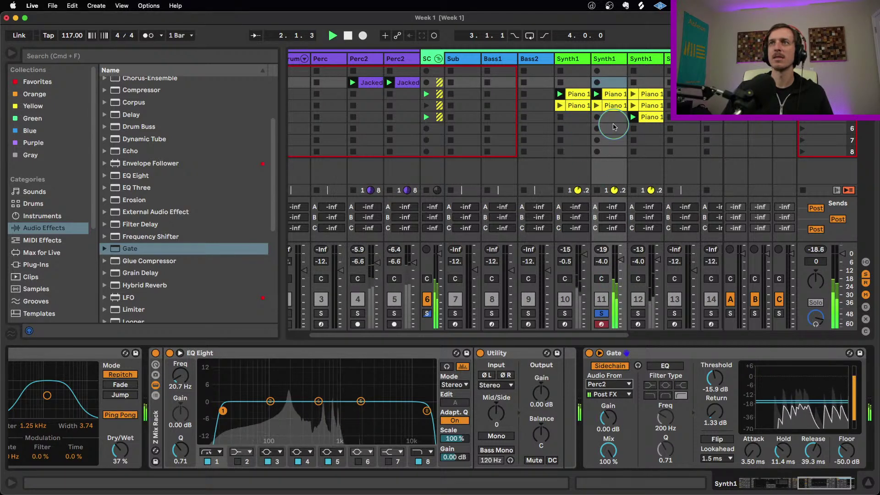
{"action": "key", "text": "space"}
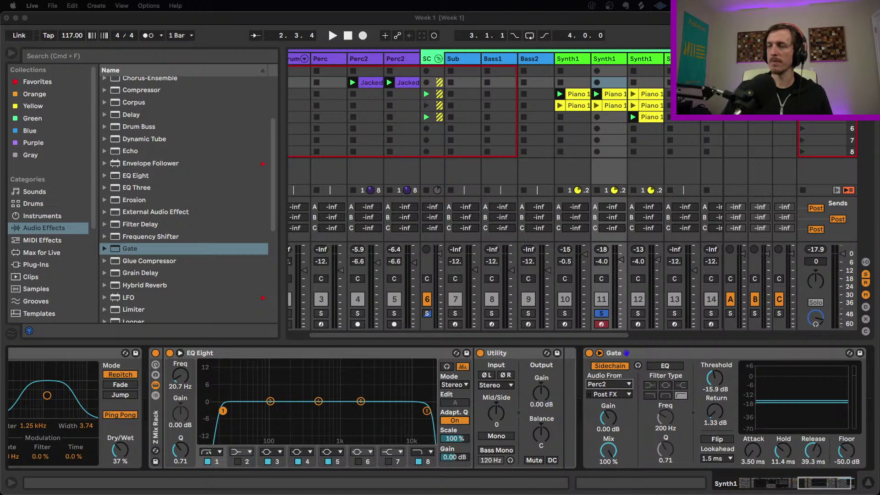
- Set the audio buffer size to 1024 samples in the preferences and close them
{"action": "left_click", "coordinate": [484, 342]}
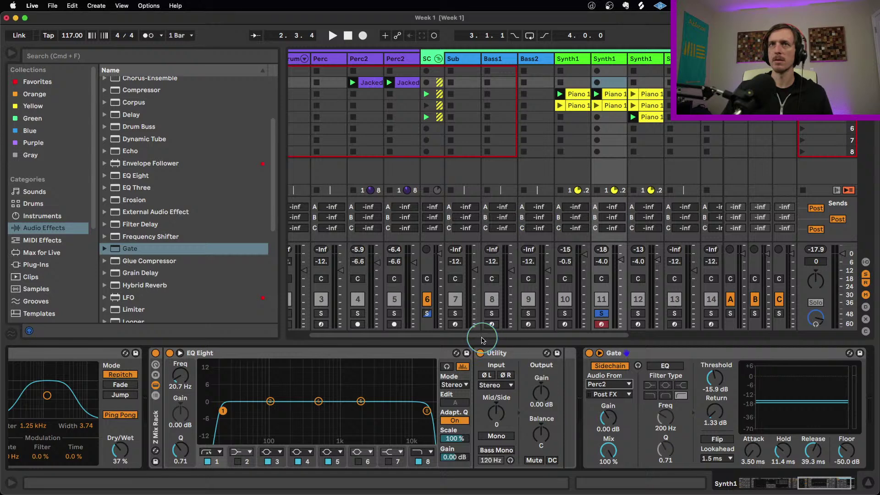
{"action": "left_click", "coordinate": [457, 281]}
{"action": "key", "text": "super+comma"}
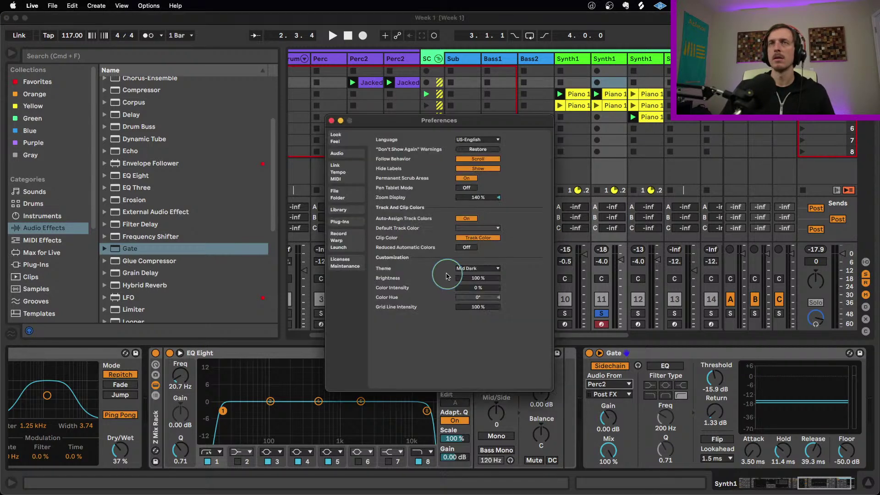
{"action": "left_click", "coordinate": [345, 153]}
{"action": "left_click_drag", "start_coordinate": [478, 232], "coordinate": [488, 274]}
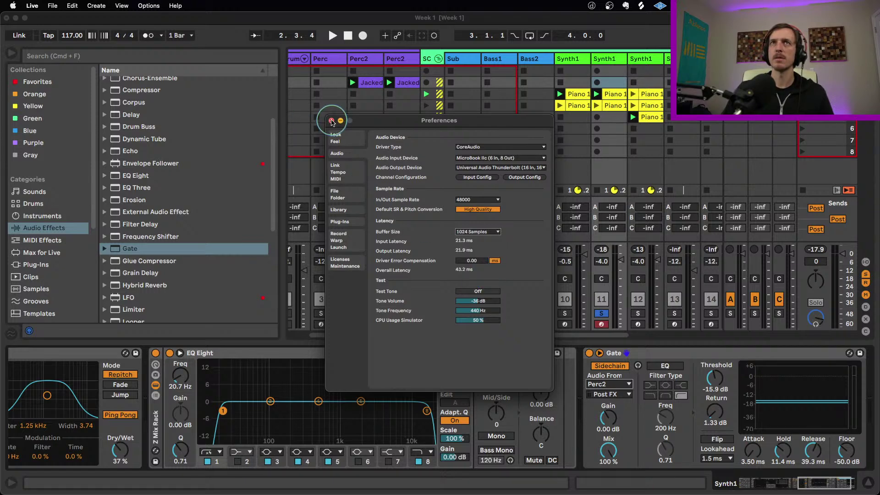
{"action": "left_click", "coordinate": [331, 121]}
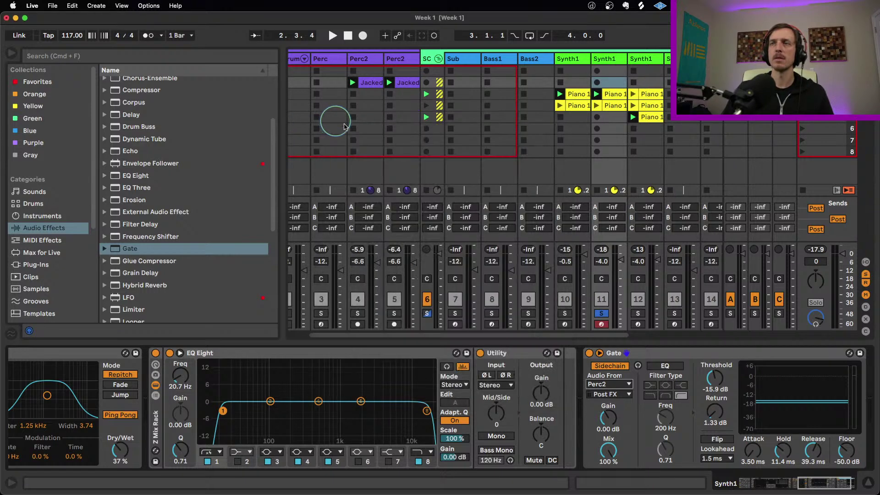
- During playback, set the second Synth1's Gate threshold to -15.0 dB and its release to 59.1 ms
{"action": "left_click", "coordinate": [544, 152]}
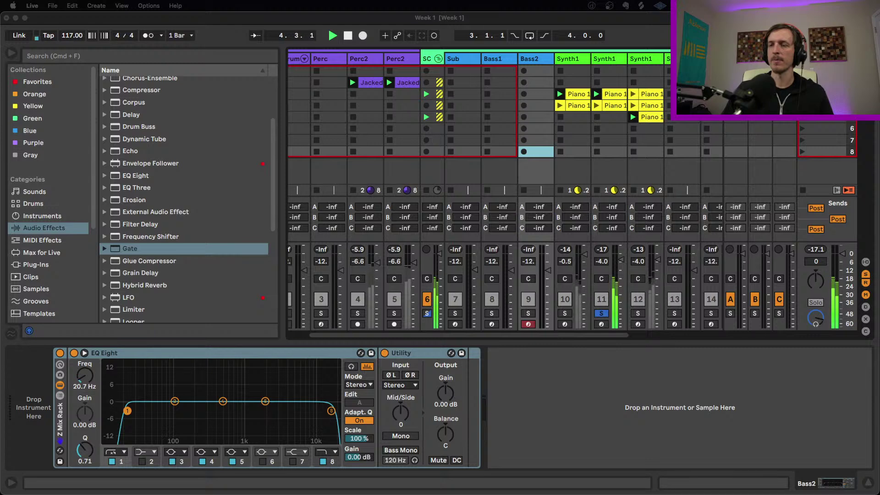
{"action": "left_click", "coordinate": [601, 285]}
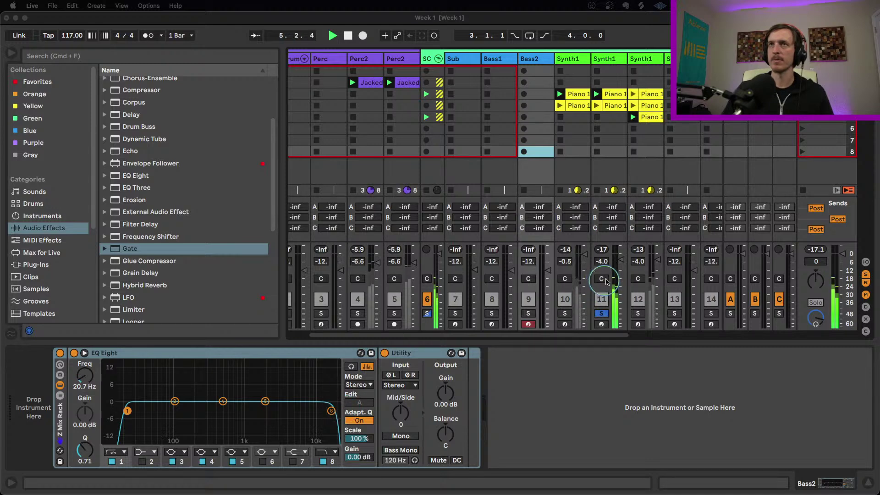
{"action": "left_click", "coordinate": [607, 59]}
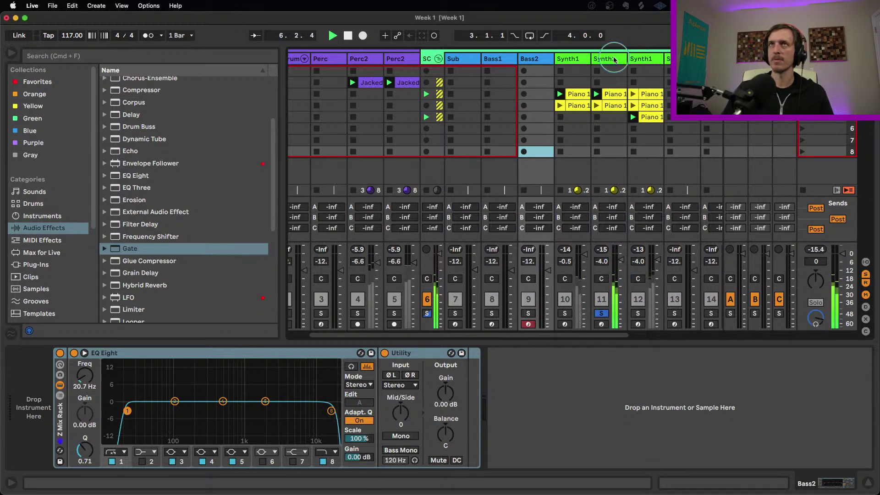
{"action": "left_click", "coordinate": [714, 378]}
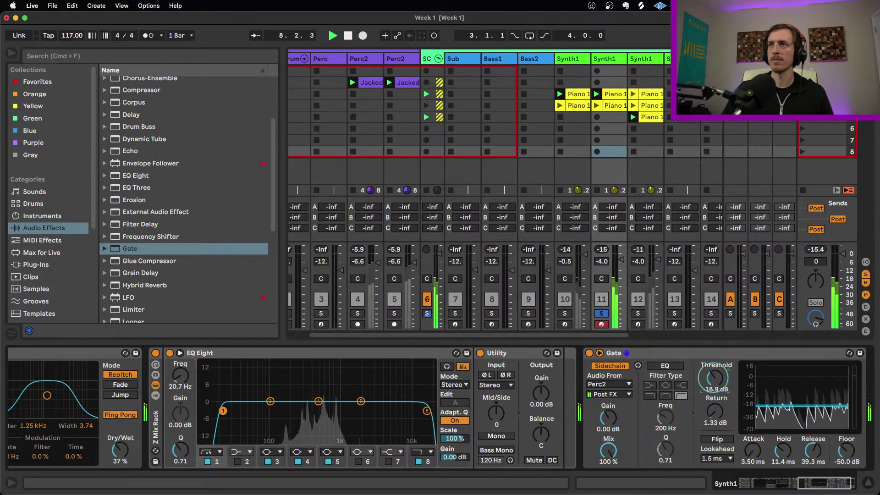
{"action": "left_click_drag", "start_coordinate": [714, 379], "coordinate": [714, 381]}
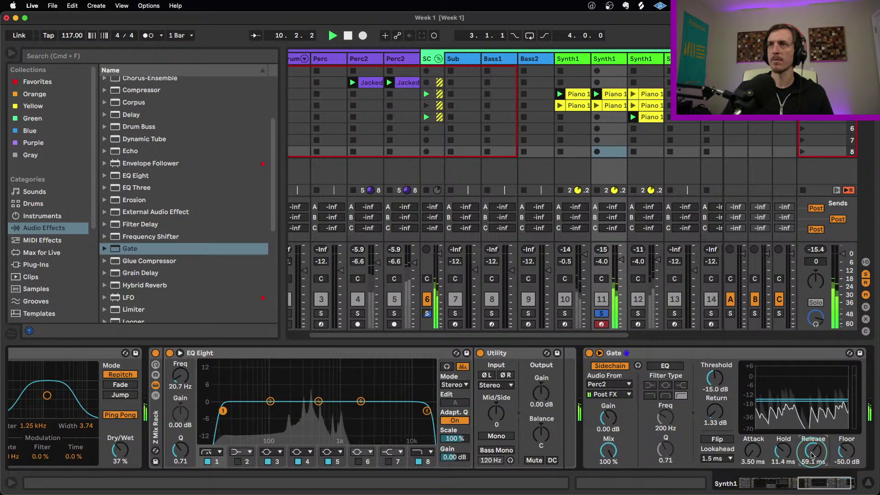
- Briefly solo the duplicated Perc2 for comparison, unsolo it, and solo the first and third Synth1 tracks alongside the second
{"action": "left_click", "coordinate": [394, 314]}
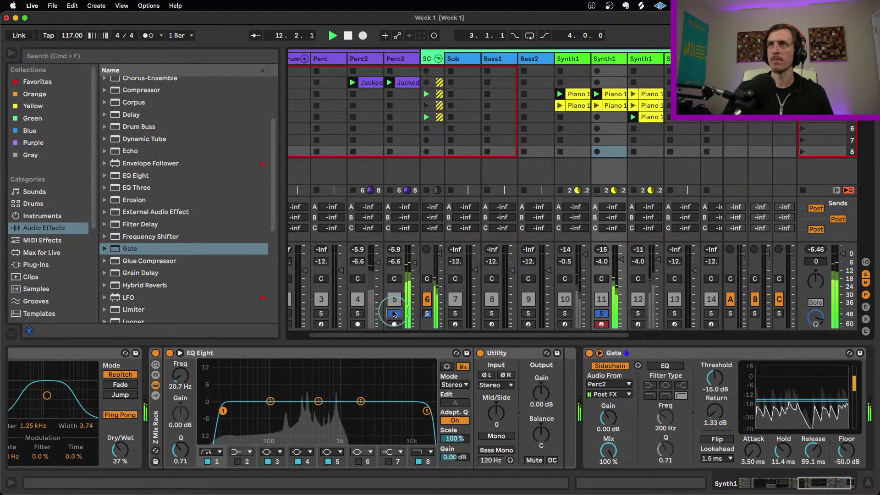
{"action": "left_click", "coordinate": [394, 314]}
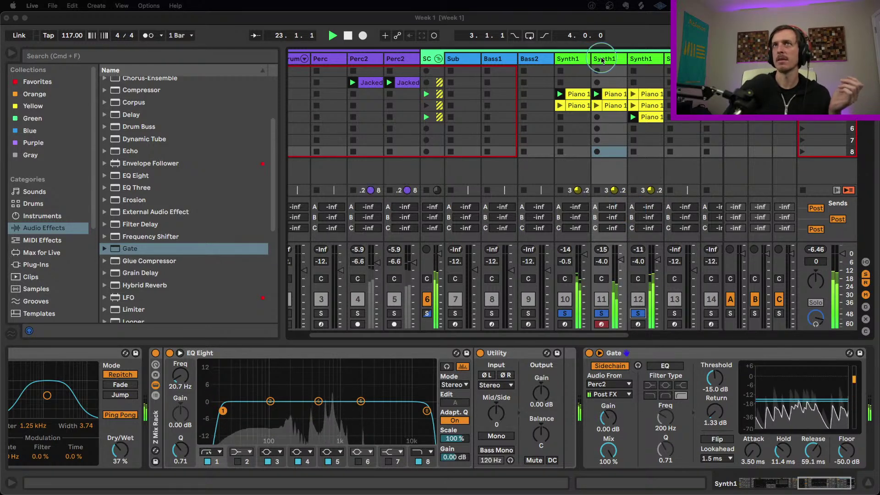
{"action": "left_click", "coordinate": [570, 59]}
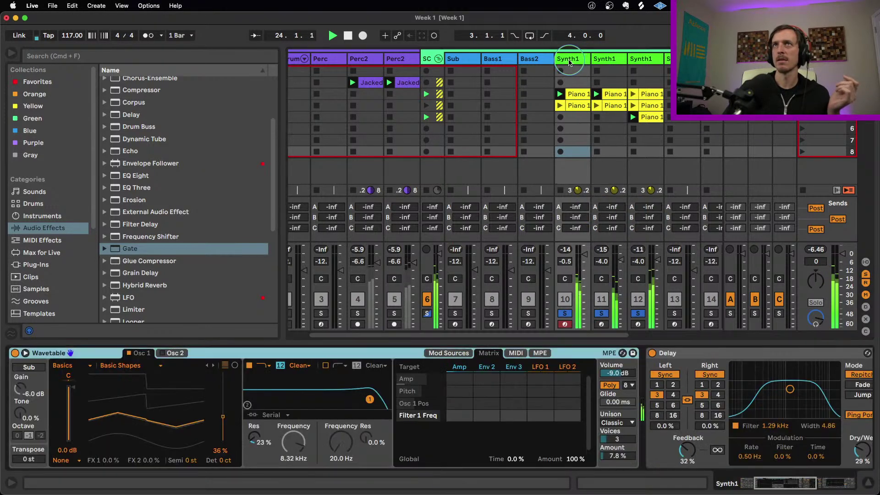
- Set the third Synth1's Gate threshold to -26.9 dB and its floor to -44.0 dB
{"action": "left_click", "coordinate": [646, 59]}
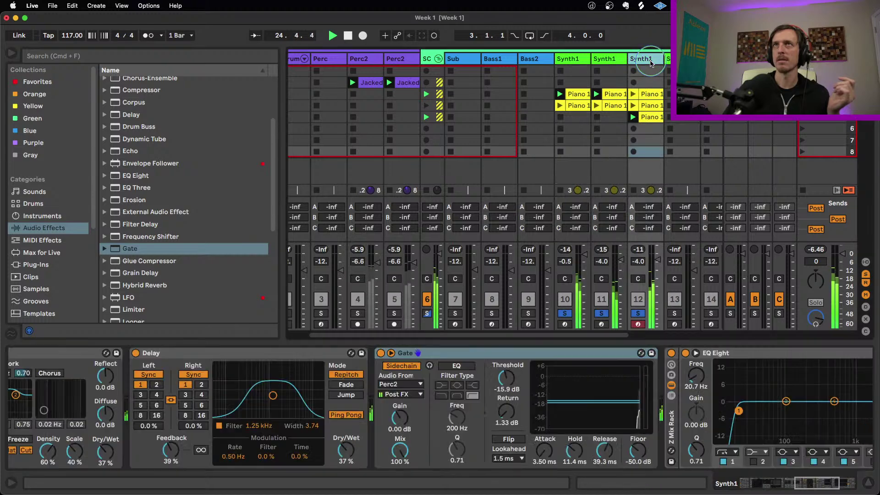
{"action": "left_click_drag", "start_coordinate": [506, 378], "coordinate": [507, 382]}
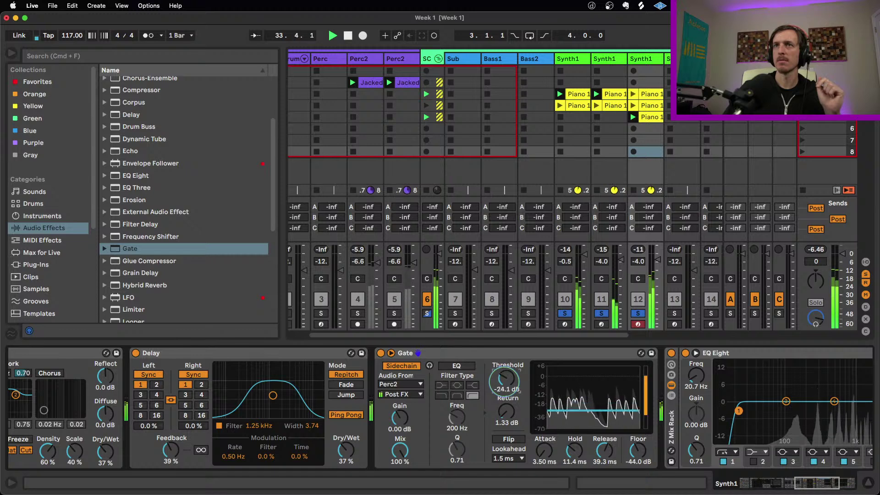
{"action": "left_click_drag", "start_coordinate": [506, 380], "coordinate": [506, 380]}
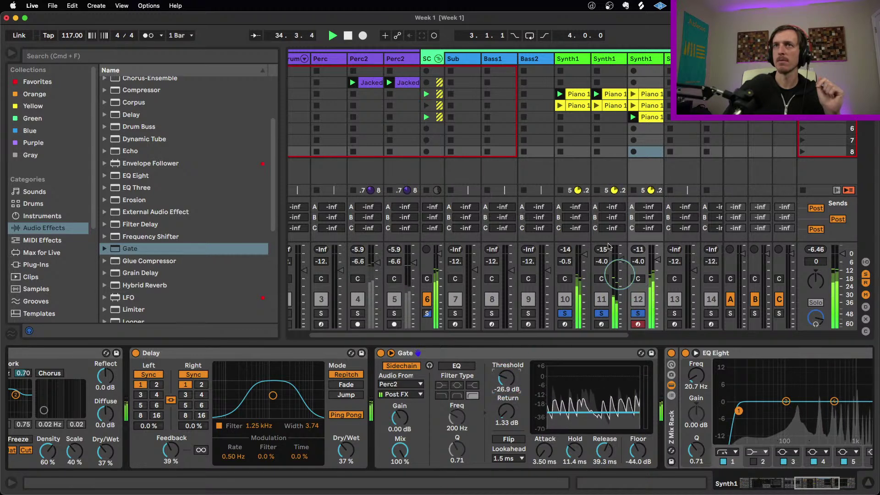
- Bypass the third Synth1's Gate, lower the track volume to -7.0 dB, and switch the Gate back on
{"action": "left_click", "coordinate": [379, 354]}
{"action": "left_click", "coordinate": [380, 353]}
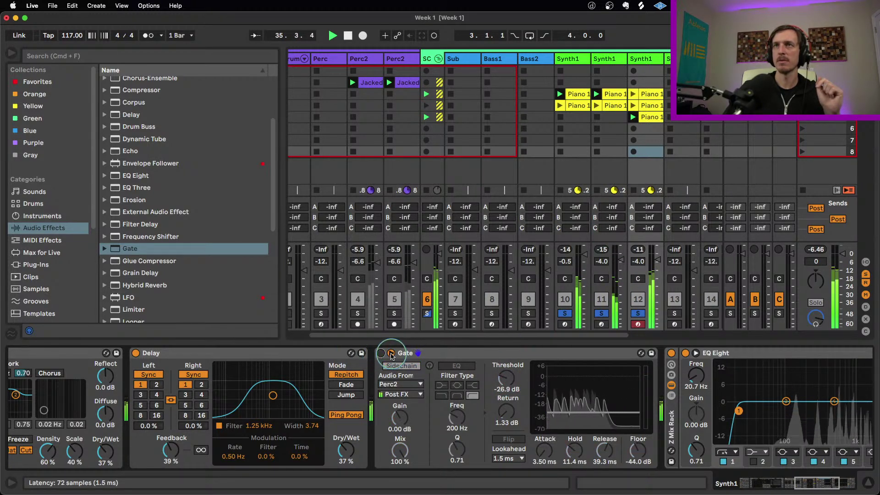
{"action": "left_click_drag", "start_coordinate": [665, 254], "coordinate": [658, 268]}
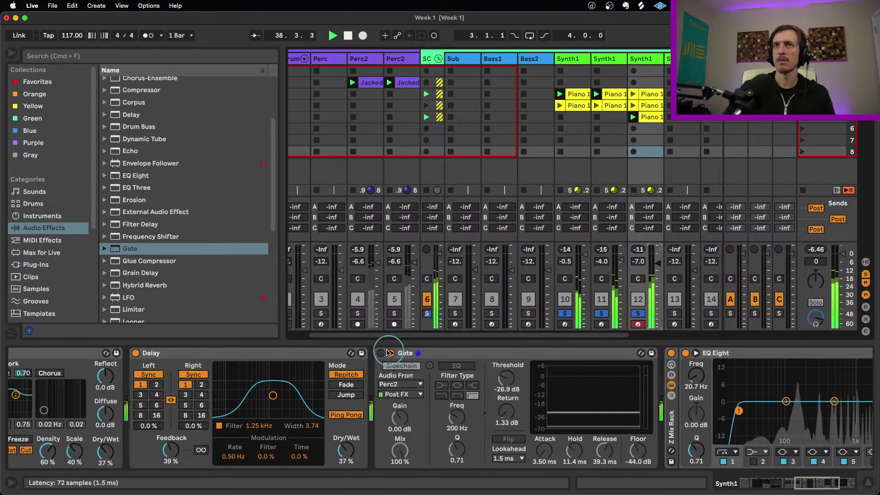
{"action": "left_click", "coordinate": [381, 353]}
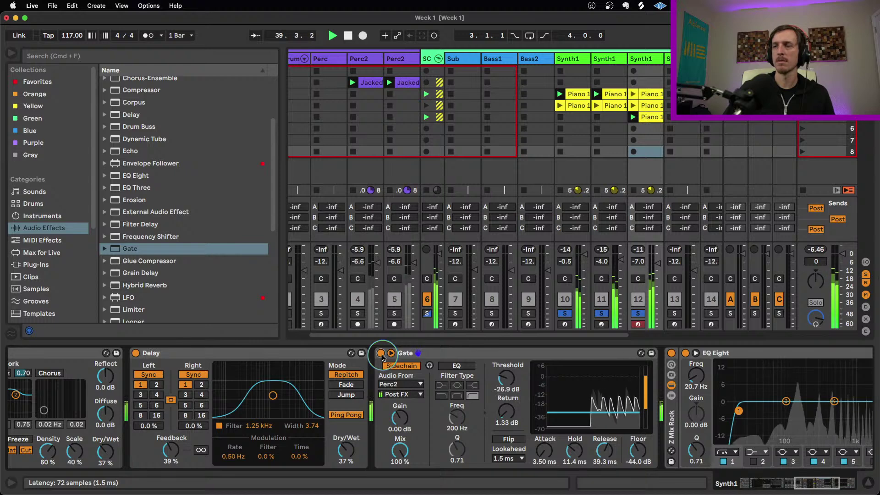
- Stop playback and review the first two Synth1 device chains, the first Perc2's clip and its Envelope Follower mapping
{"action": "left_click", "coordinate": [610, 128]}
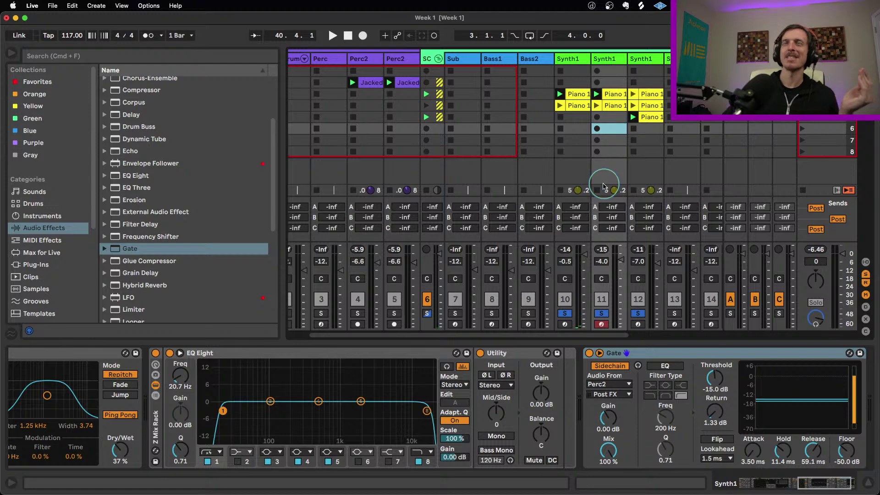
{"action": "left_click", "coordinate": [571, 59]}
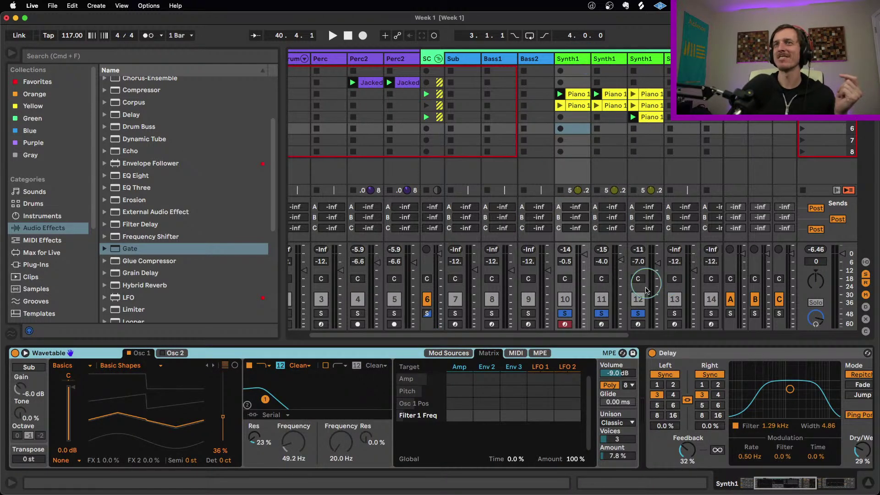
{"action": "left_click", "coordinate": [793, 485]}
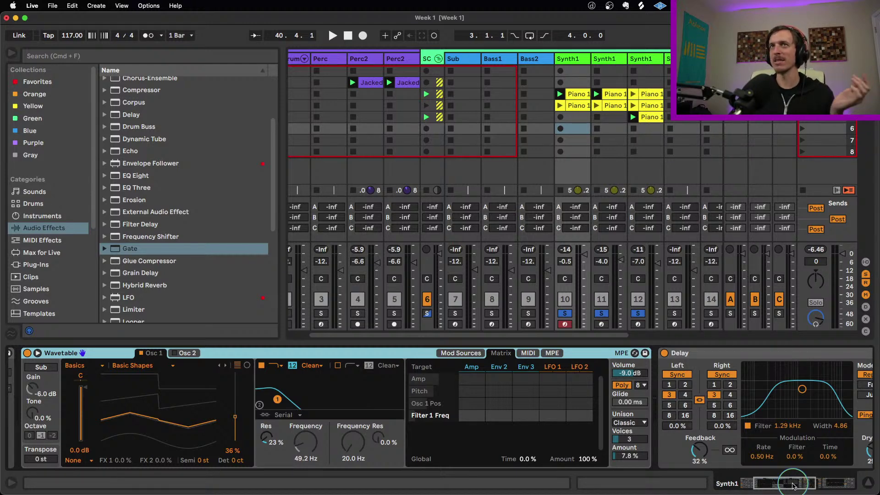
{"action": "left_click", "coordinate": [603, 58]}
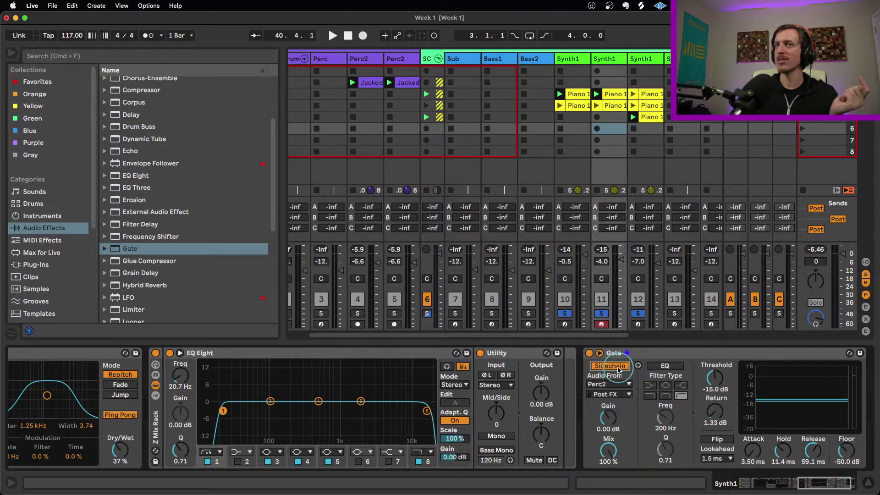
{"action": "left_click", "coordinate": [369, 59]}
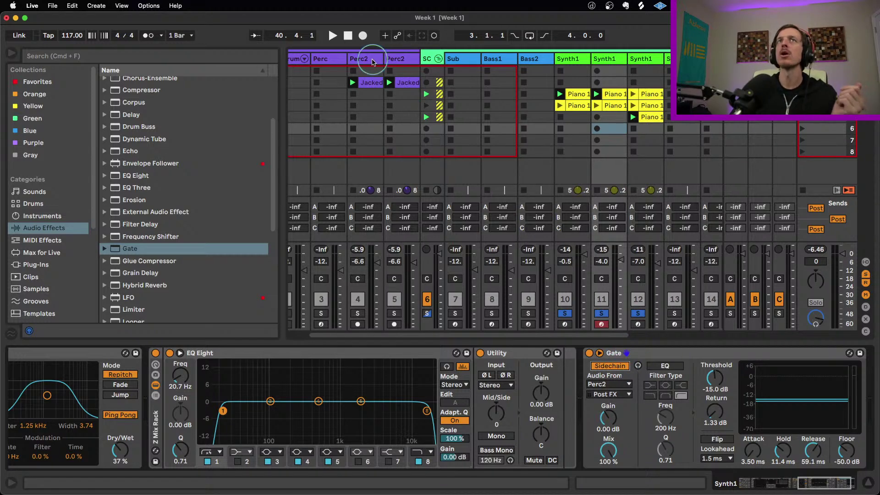
{"action": "left_click", "coordinate": [372, 87]}
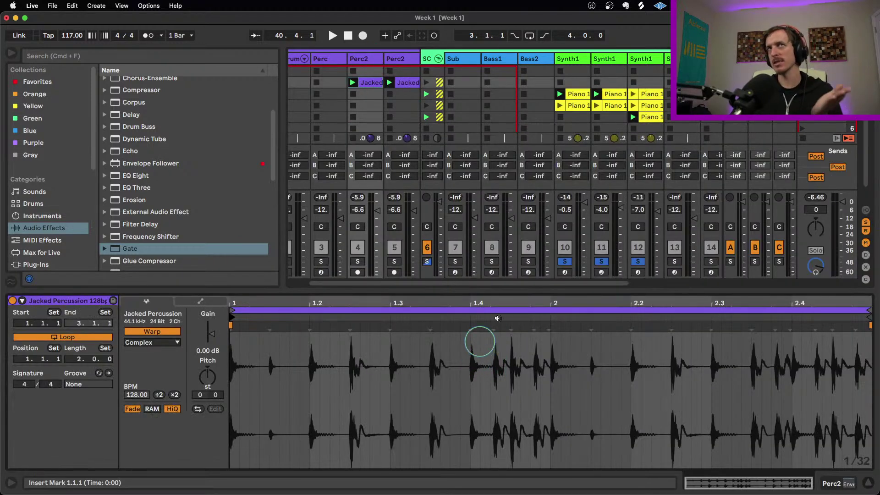
{"action": "left_click", "coordinate": [363, 58]}
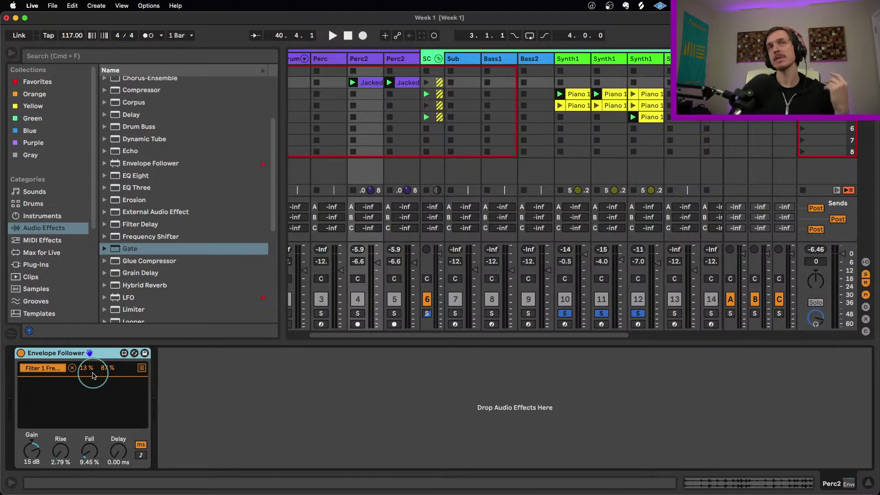
{"action": "left_click", "coordinate": [457, 387]}
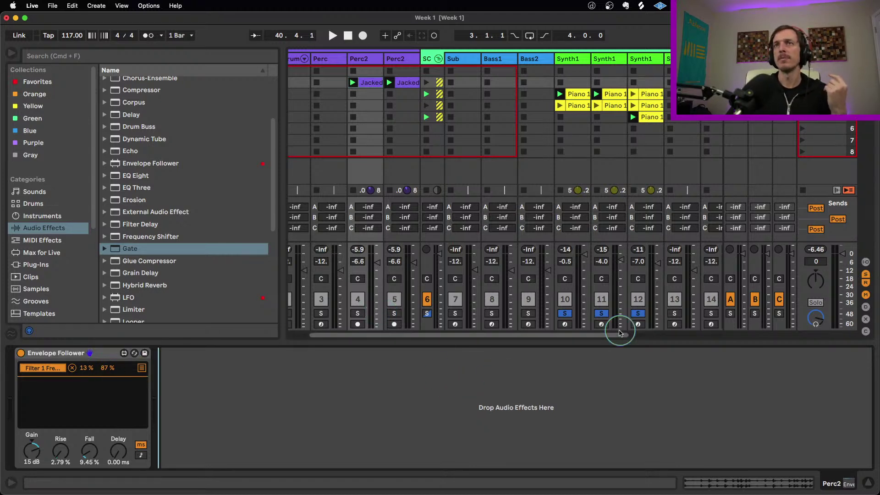
- Clear the solos on the Synth1 tracks and deactivate both Perc2 tracks
{"action": "left_click", "coordinate": [565, 313]}
{"action": "left_click", "coordinate": [397, 299]}
{"action": "left_click", "coordinate": [360, 301]}
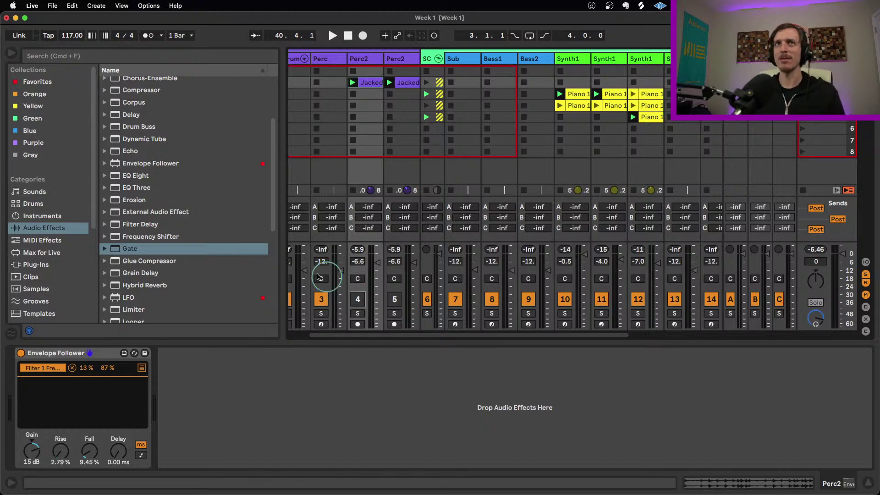
- Turn off the first Perc2's Envelope Follower and start playback to hear the synths without its modulation
{"action": "left_click", "coordinate": [21, 353]}
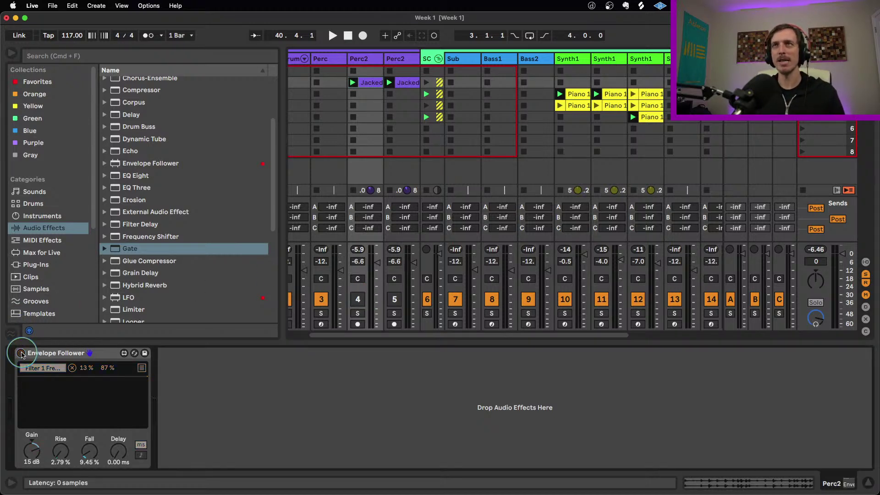
{"action": "key", "text": "space"}
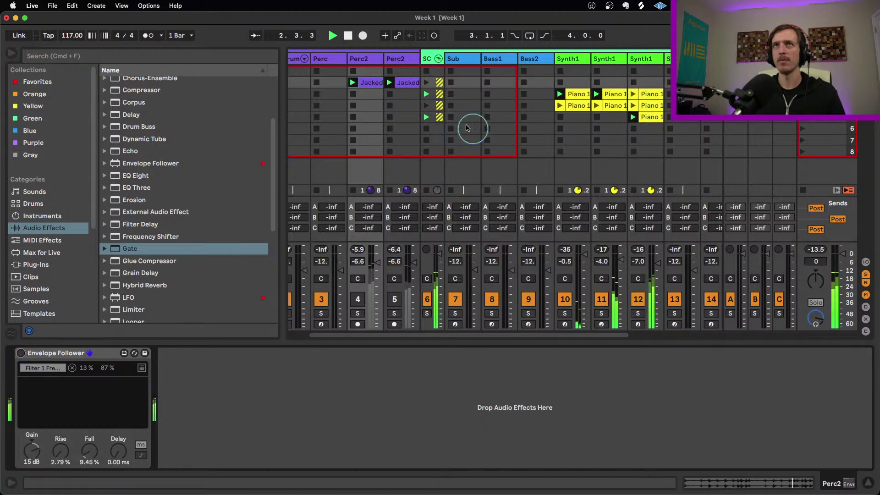
- Check the first Synth1's Wavetable, turn the first Perc2's Envelope Follower back on, and restart playback
{"action": "left_click", "coordinate": [588, 57]}
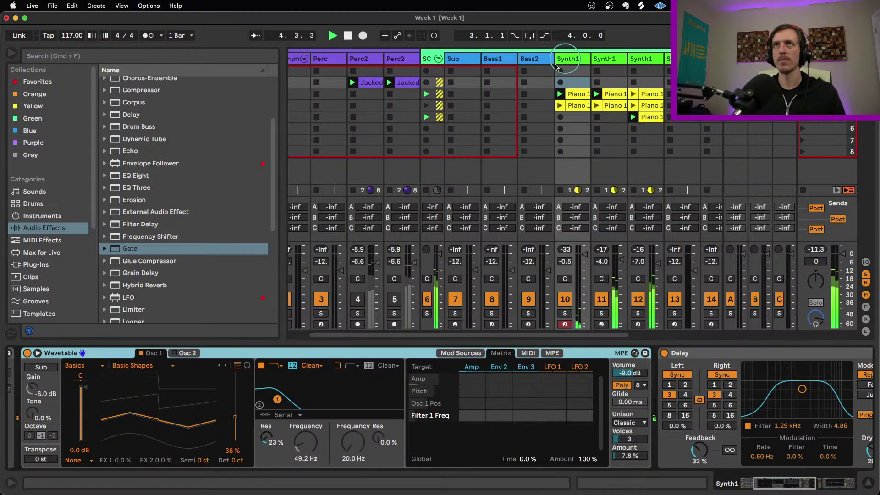
{"action": "left_click", "coordinate": [362, 58]}
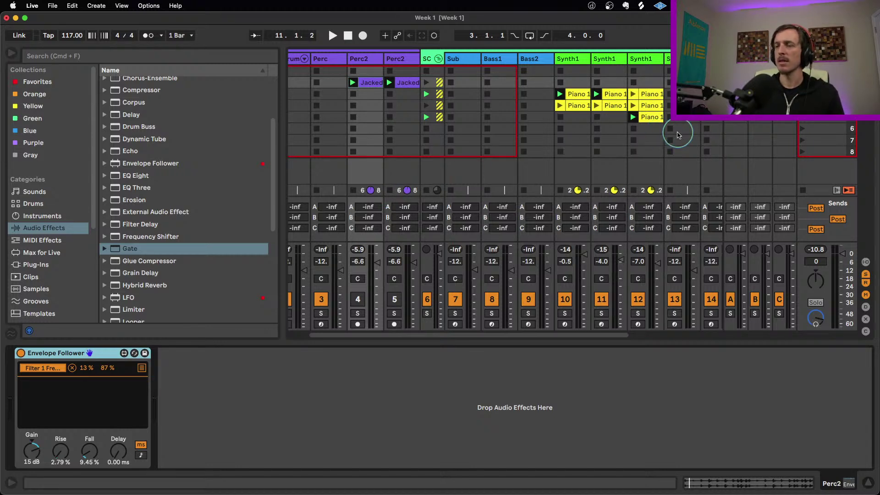
{"action": "key", "text": "space"}
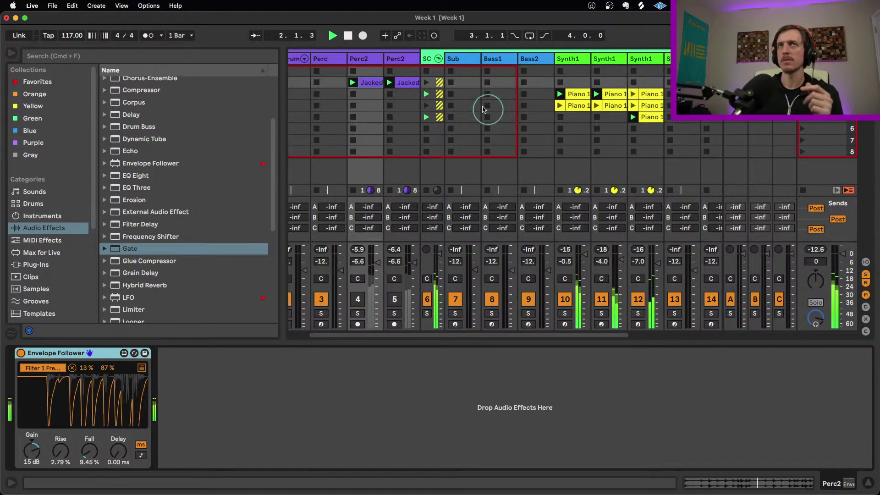
- Check the first Synth1's filter and raise the minimum of the first Perc2's Envelope Follower mapping to 40%
{"action": "left_click", "coordinate": [576, 65]}
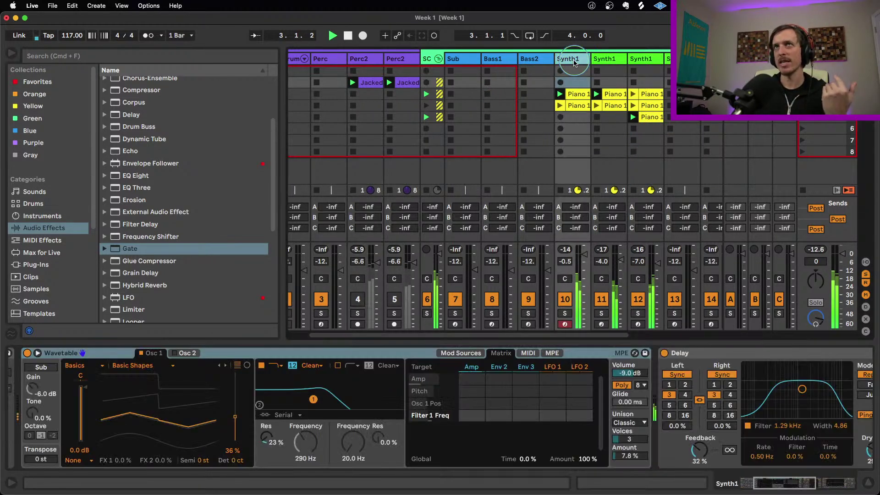
{"action": "left_click", "coordinate": [364, 59]}
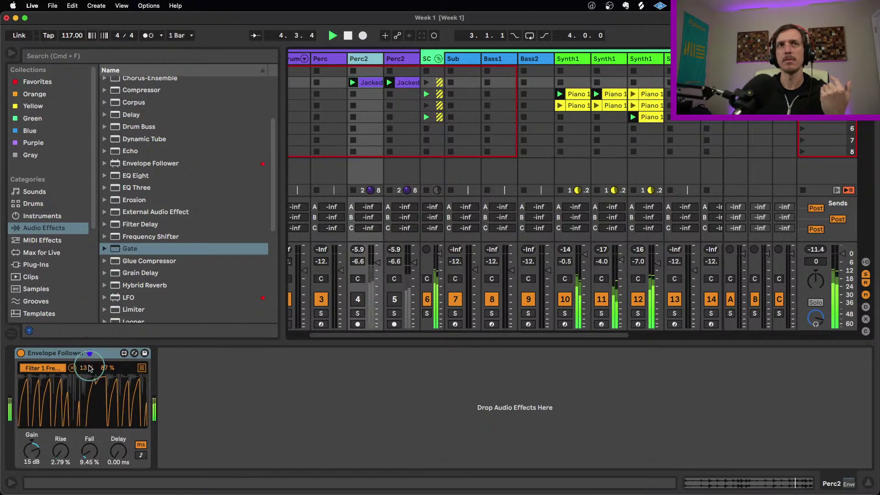
{"action": "left_click_drag", "start_coordinate": [84, 371], "coordinate": [85, 354]}
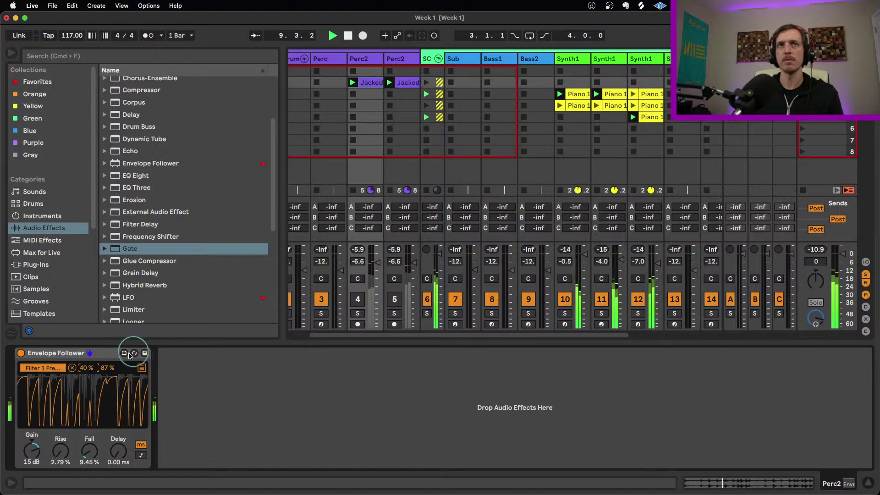
- Solo the second Synth1 and set its Gate to -21.7 dB threshold, 2.29 dB return, 114 ms release and -39.9 dB floor
{"action": "left_click", "coordinate": [614, 61]}
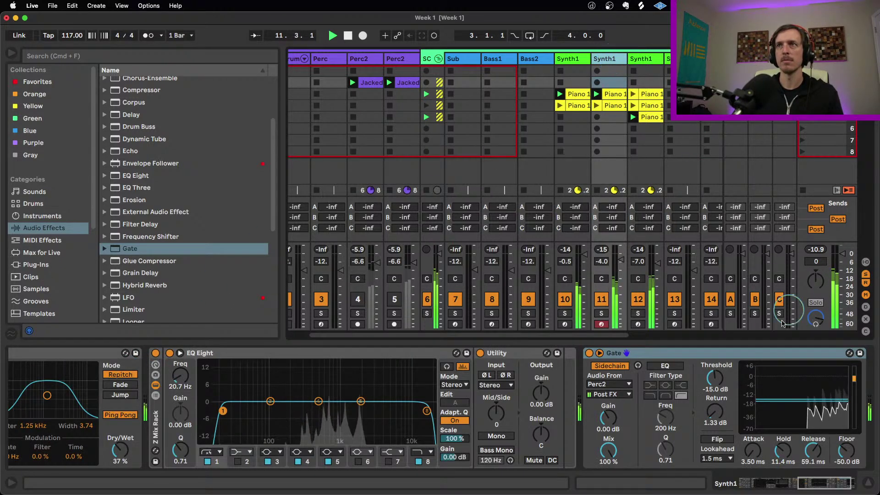
{"action": "left_click_drag", "start_coordinate": [715, 378], "coordinate": [715, 378]}
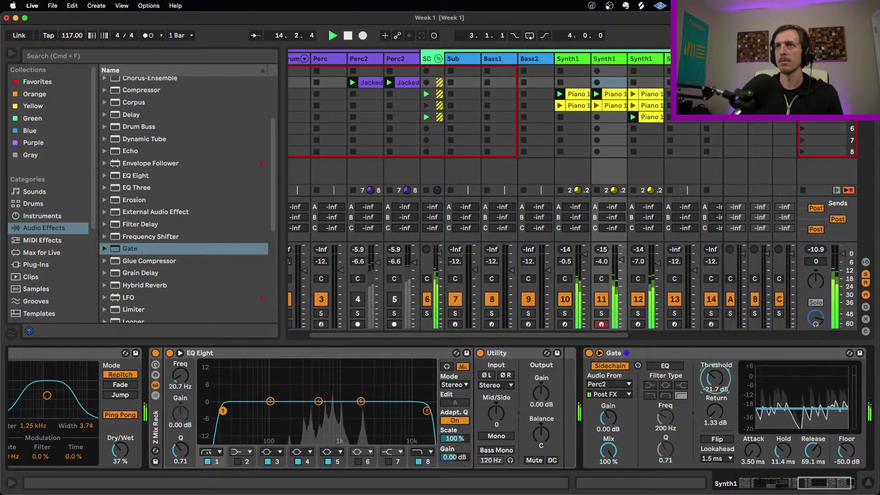
{"action": "left_click", "coordinate": [602, 313]}
{"action": "left_click", "coordinate": [739, 396]}
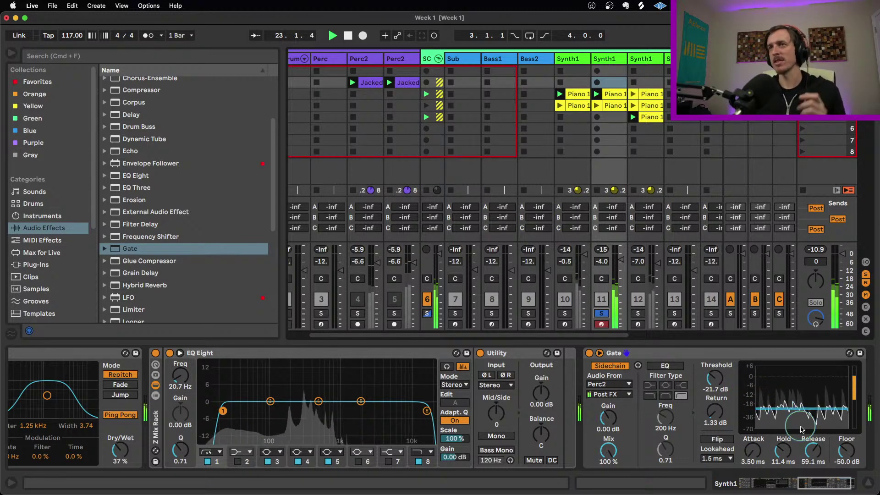
{"action": "left_click_drag", "start_coordinate": [816, 449], "coordinate": [816, 441]}
{"action": "left_click", "coordinate": [725, 408]}
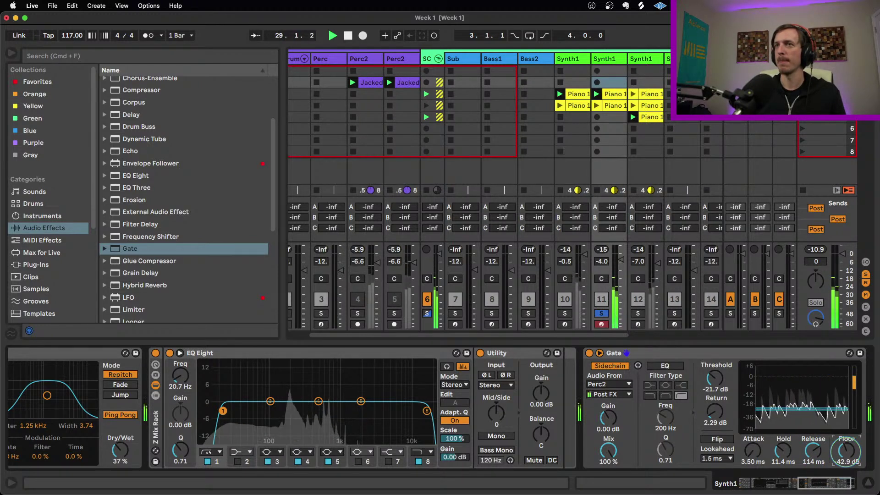
{"action": "left_click_drag", "start_coordinate": [846, 452], "coordinate": [846, 447]}
- Bypass the second Synth1's Gate, hear it unsoloed, and raise the EQ Eight low cut to about 141 Hz
{"action": "left_click", "coordinate": [590, 353]}
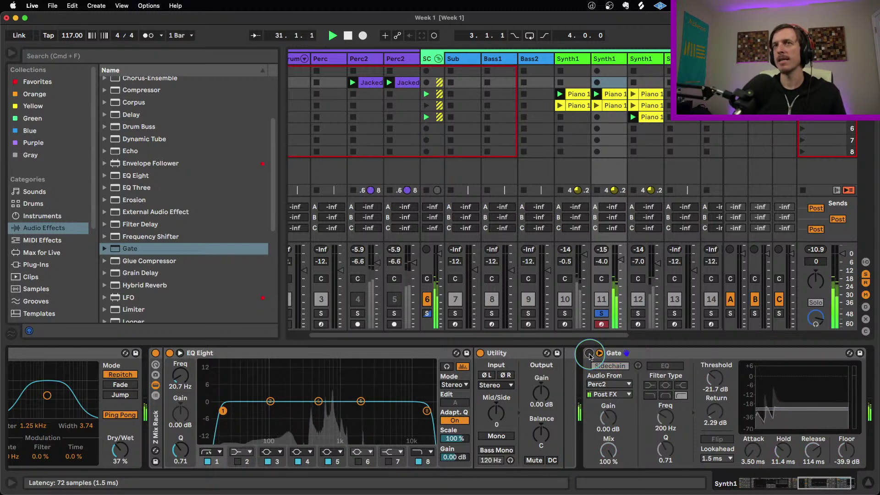
{"action": "left_click", "coordinate": [601, 314]}
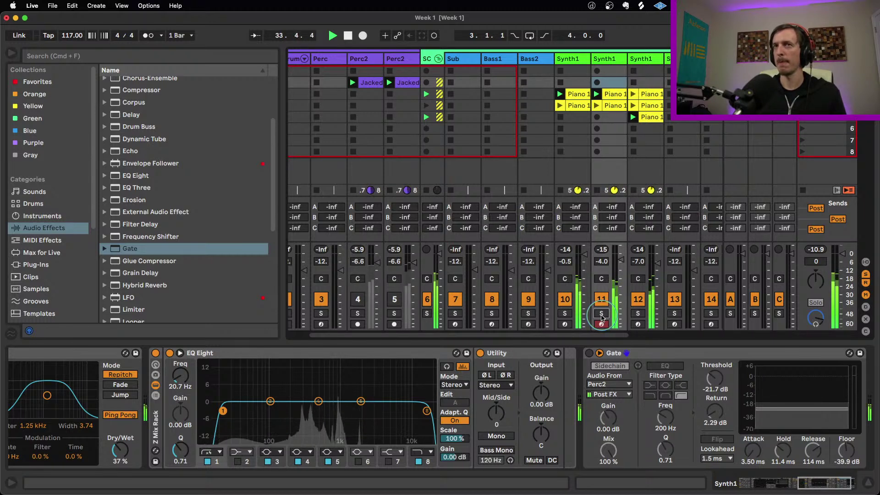
{"action": "left_click", "coordinate": [642, 356]}
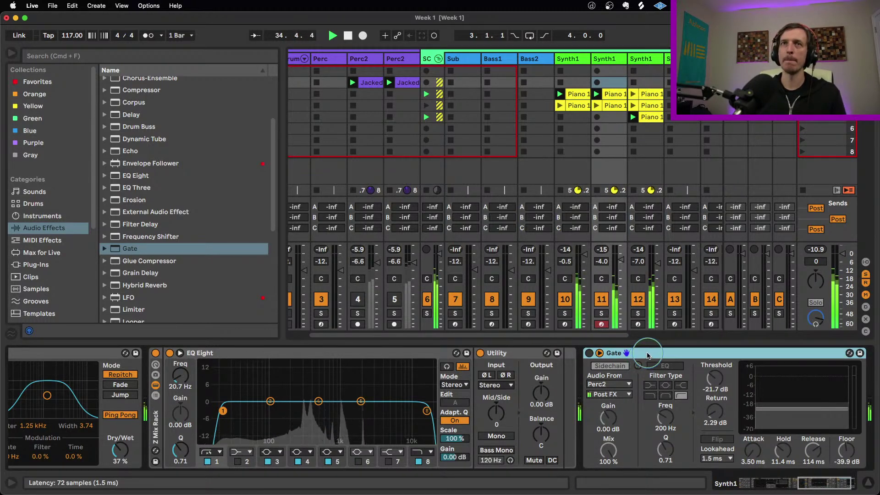
{"action": "left_click_drag", "start_coordinate": [223, 411], "coordinate": [282, 408]}
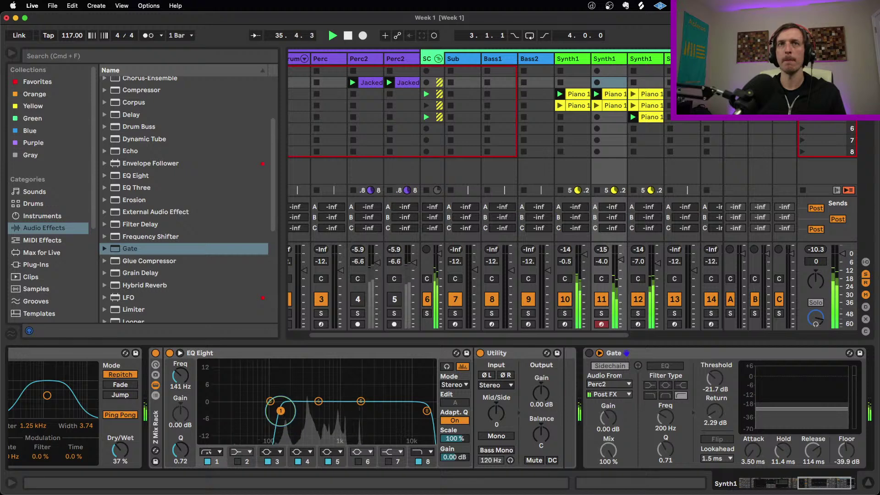
{"action": "left_click_drag", "start_coordinate": [825, 483], "coordinate": [763, 484]}
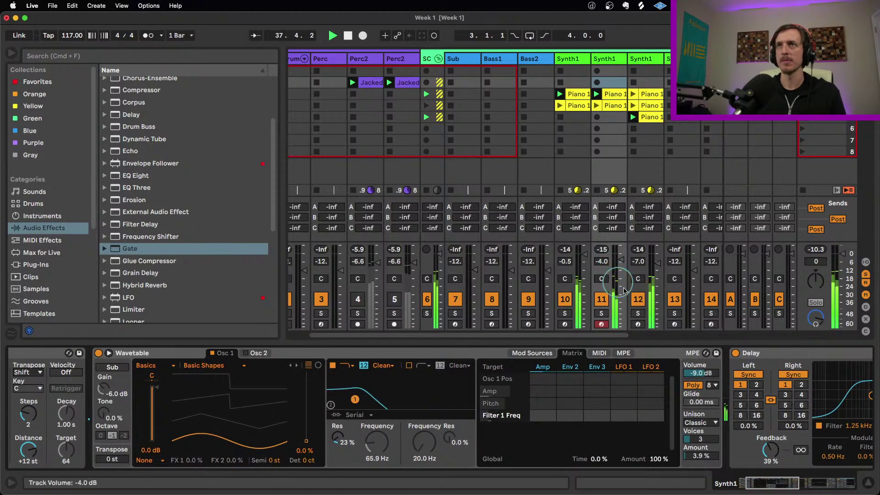
- Solo the third Synth1 and shorten its Wavetable amp envelope attack to 7.97 ms
{"action": "left_click", "coordinate": [639, 313]}
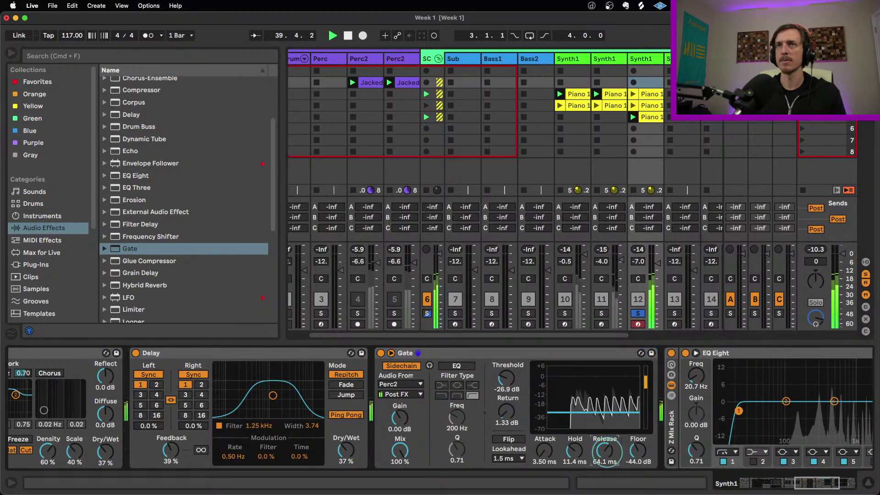
{"action": "scroll", "coordinate": [749, 467], "scroll_direction": "left", "scroll_amount": 10}
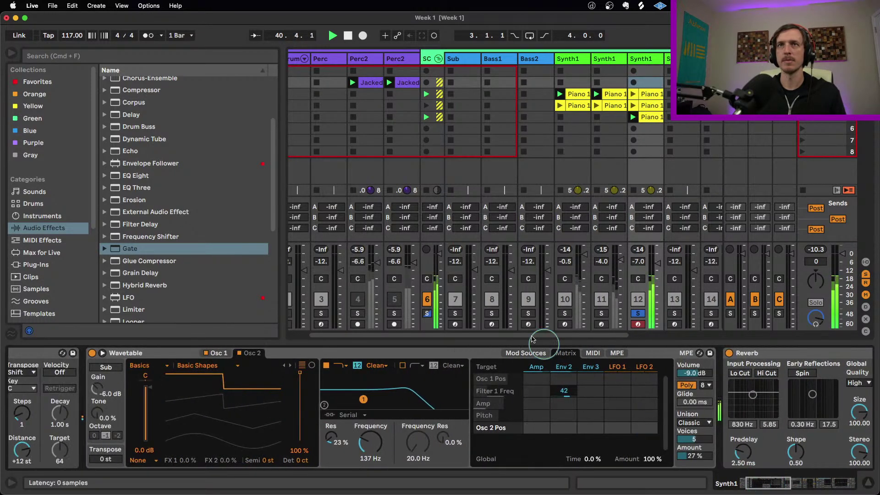
{"action": "left_click", "coordinate": [522, 356]}
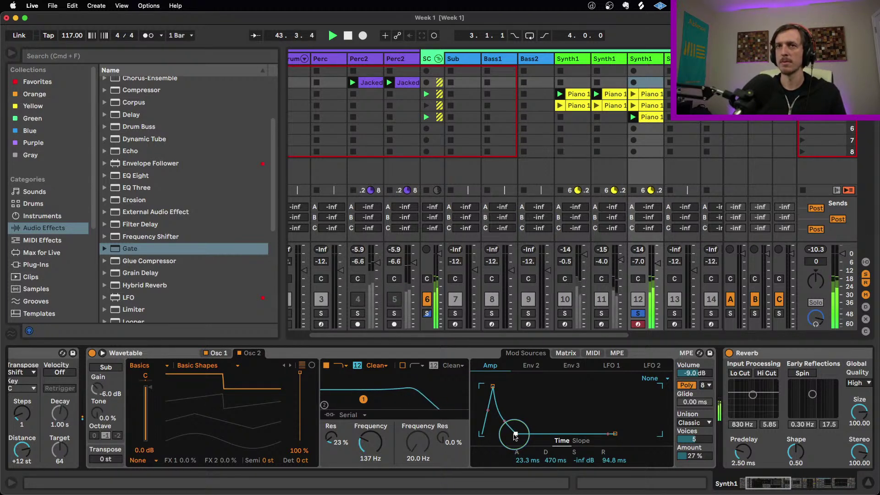
{"action": "left_click_drag", "start_coordinate": [493, 386], "coordinate": [490, 386]}
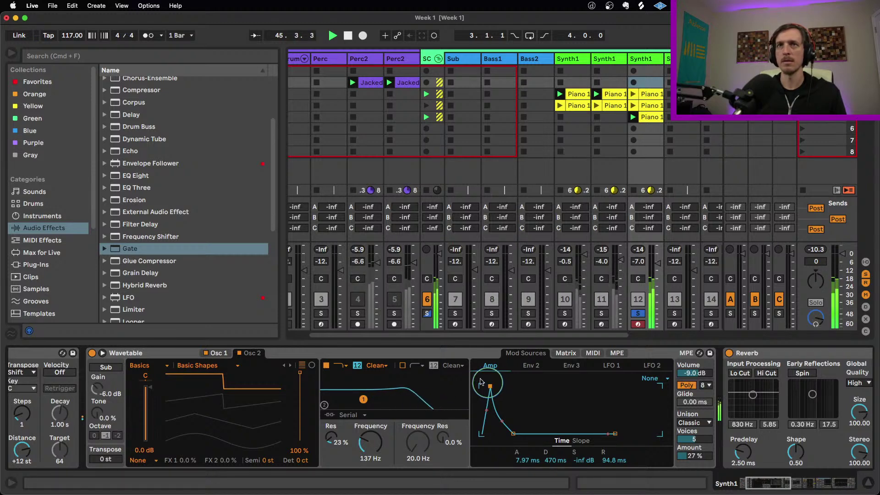
- Transpose the lowest notes of the third Synth1's playing Piano 1 clip up two octaves to D4–D#4 and play it
{"action": "double_click", "coordinate": [650, 117]}
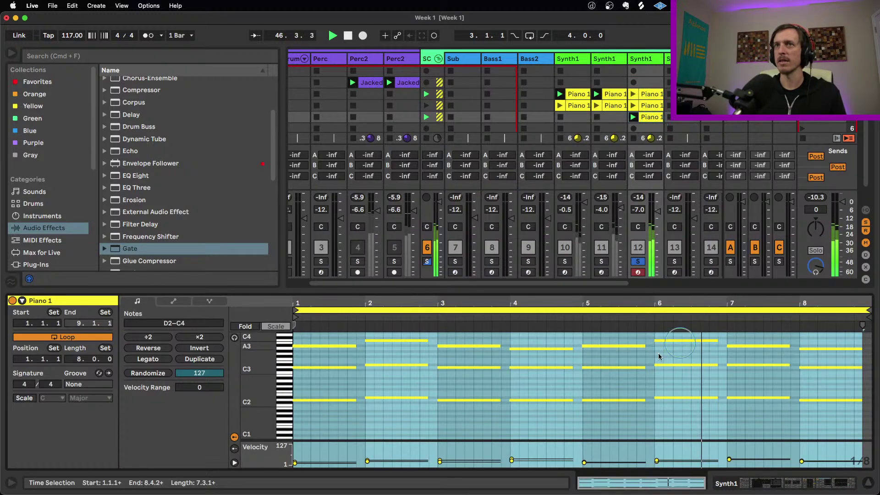
{"action": "left_click_drag", "start_coordinate": [820, 385], "coordinate": [320, 430]}
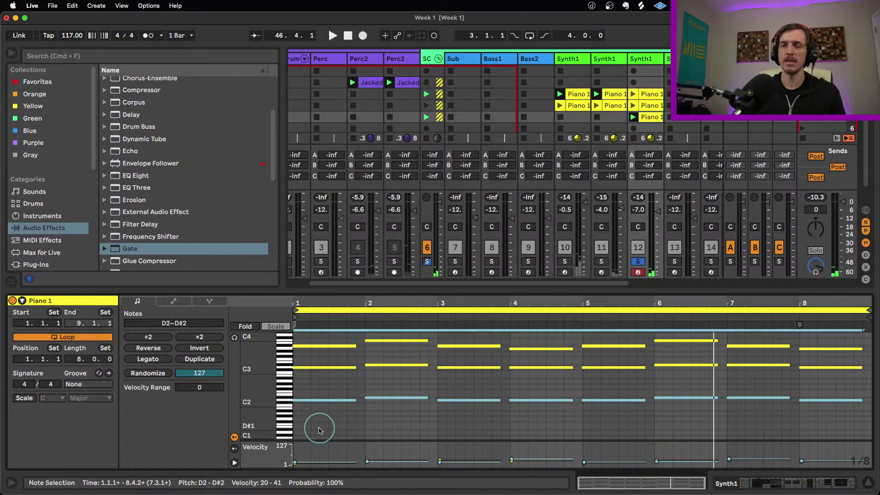
{"action": "key", "text": "shift+Up"}
{"action": "key", "text": "shift+Up"}
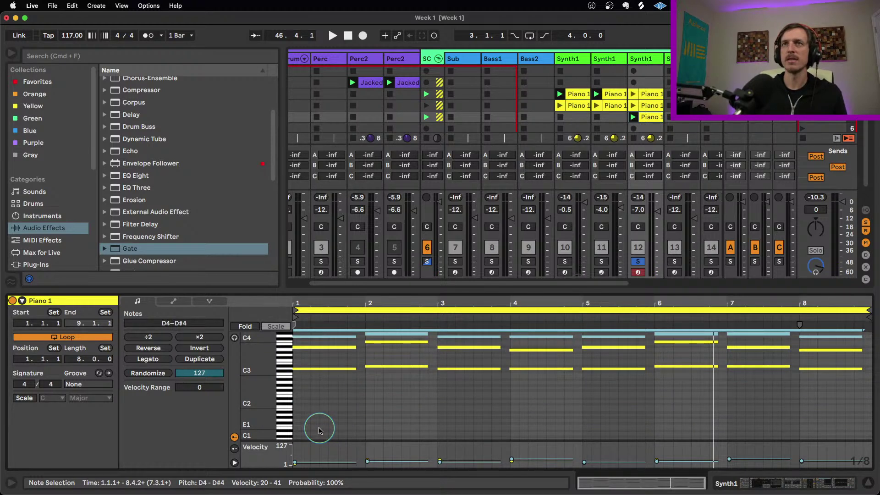
{"action": "key", "text": "space"}
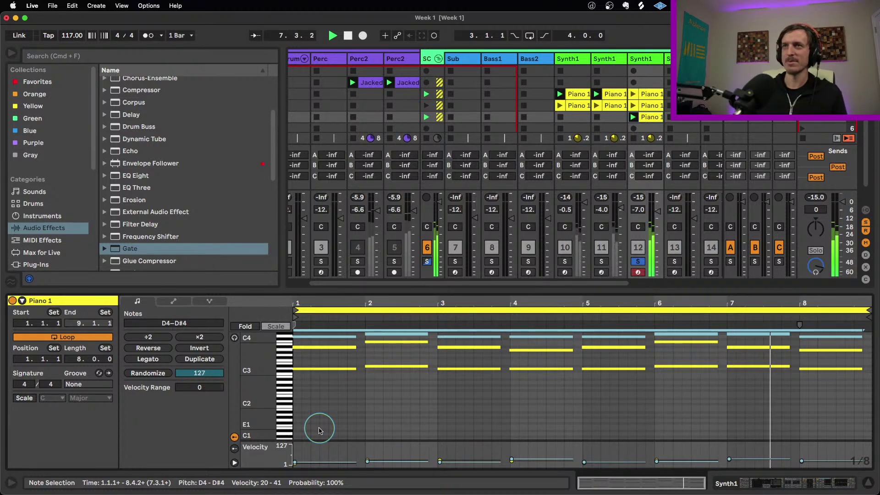
- Move the A3–C4 notes of the third Synth1's clip down one octave to A2–C3
{"action": "left_click_drag", "start_coordinate": [826, 359], "coordinate": [614, 344]}
{"action": "left_click_drag", "start_coordinate": [562, 349], "coordinate": [323, 347]}
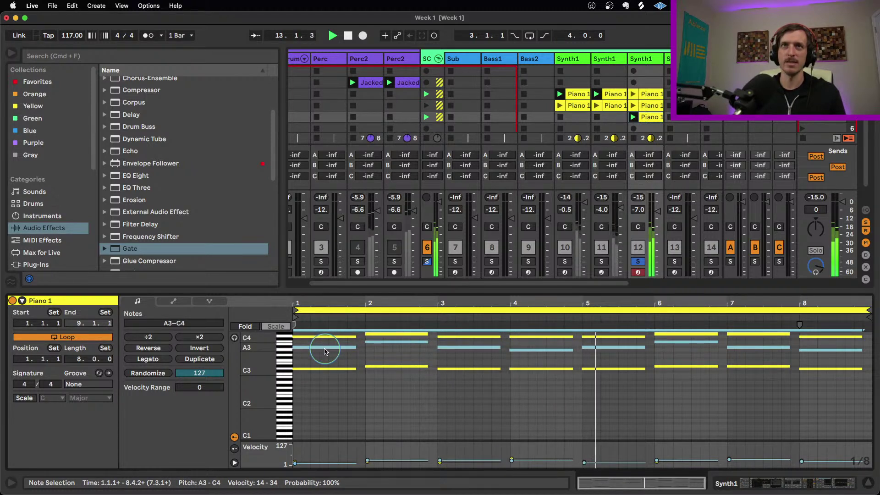
{"action": "mouse_move", "coordinate": [324, 351]}
{"action": "left_mouse_down"}
{"action": "mouse_move", "coordinate": [326, 390]}
{"action": "mouse_move", "coordinate": [324, 383]}
{"action": "left_mouse_up"}
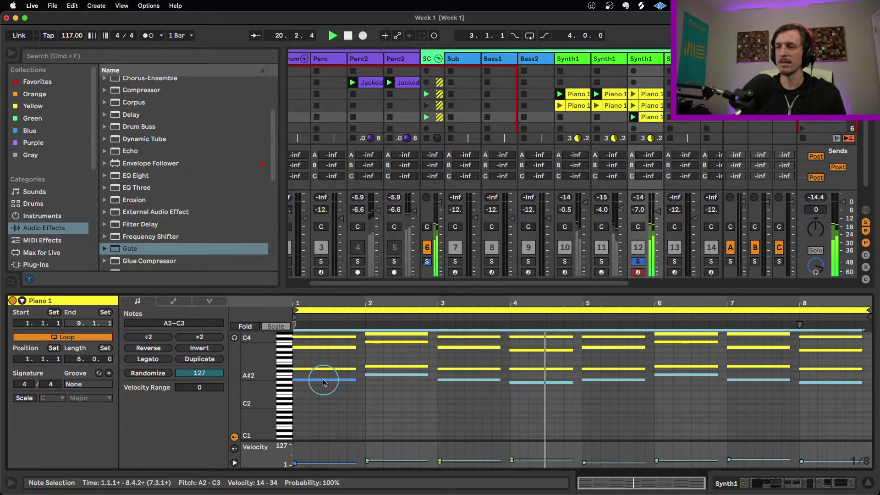
{"action": "left_click", "coordinate": [500, 347]}
{"action": "left_click", "coordinate": [501, 355]}
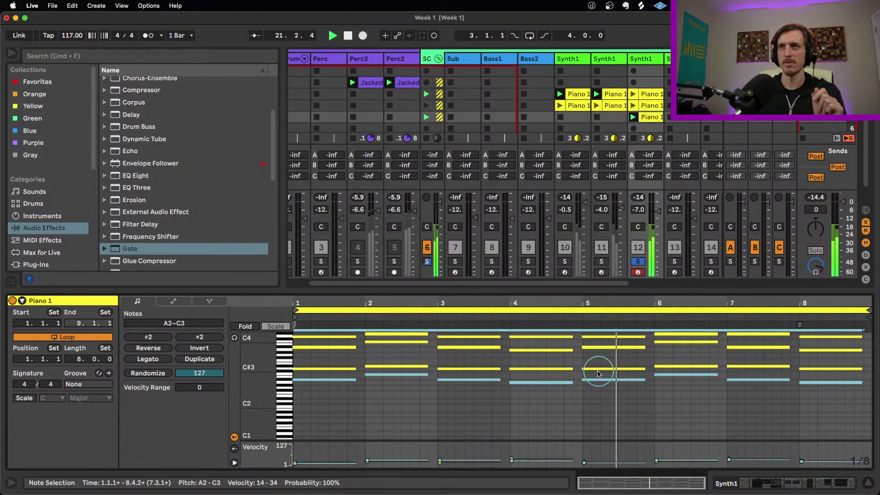
- Clear the third Synth1's solo, look over the first Synth1's clip, and launch the second Synth1's lower Piano 1 clip
{"action": "left_click", "coordinate": [638, 262]}
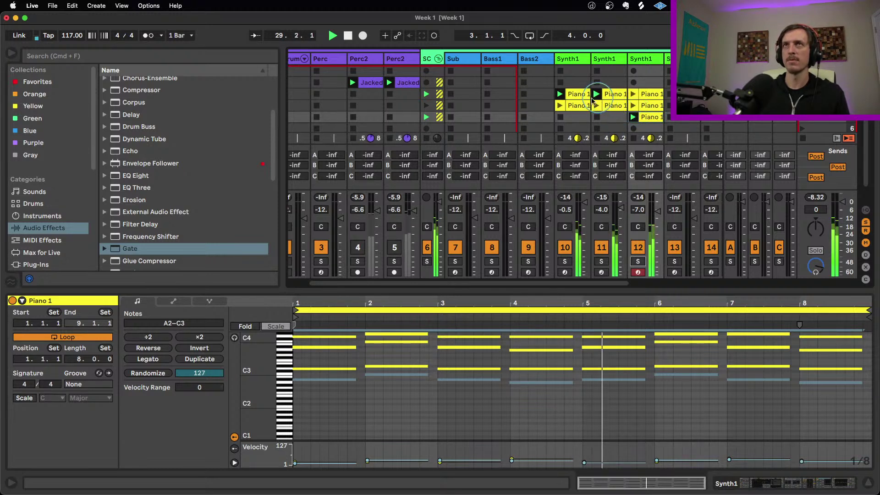
{"action": "left_click", "coordinate": [578, 95]}
{"action": "left_click", "coordinate": [577, 95]}
{"action": "scroll", "coordinate": [587, 92], "scroll_direction": "down", "scroll_amount": 2}
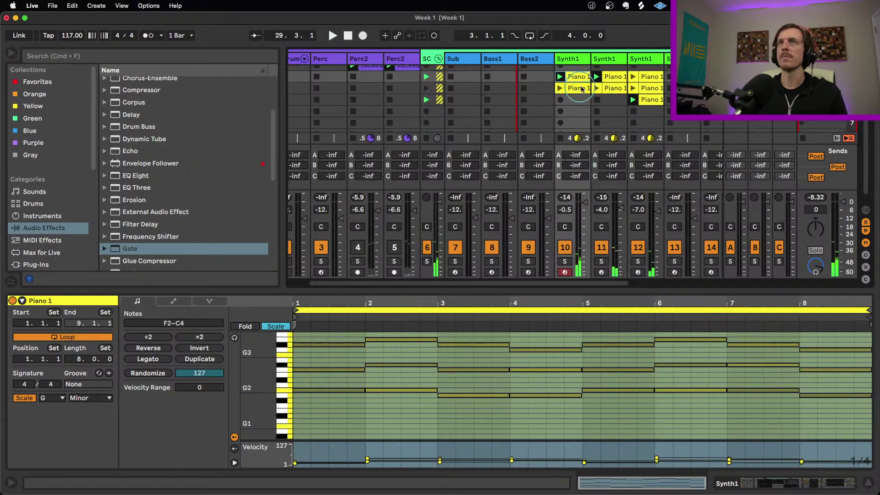
{"action": "left_click", "coordinate": [596, 88]}
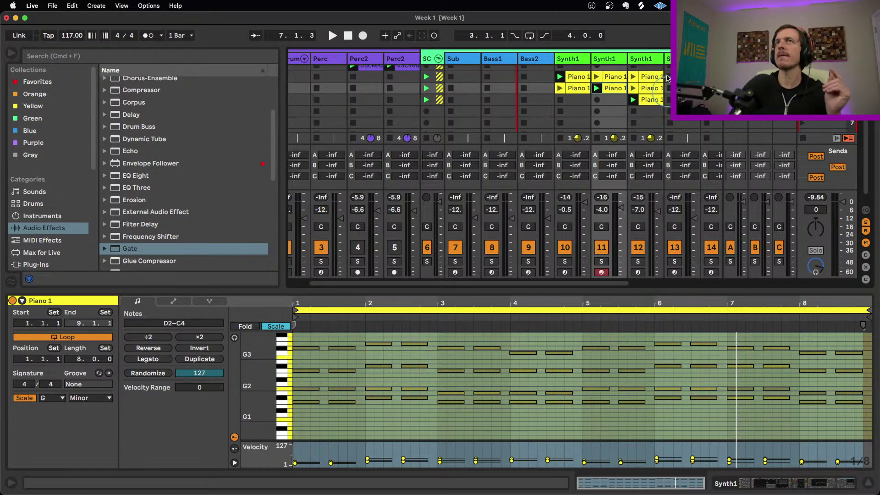
- Look over the SC group track and the three Synth1 tracks
{"action": "left_click", "coordinate": [431, 58]}
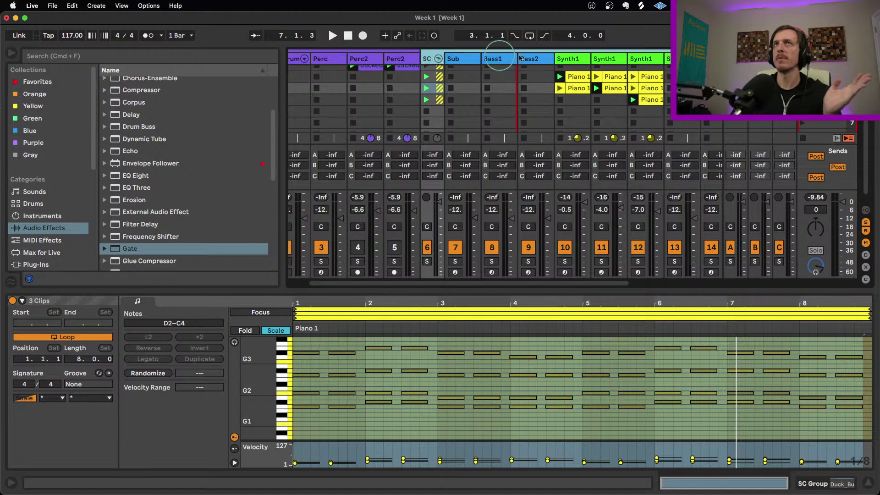
{"action": "left_click", "coordinate": [642, 64]}
{"action": "left_click", "coordinate": [607, 59]}
{"action": "left_click", "coordinate": [571, 59]}
{"action": "left_click", "coordinate": [601, 59]}
{"action": "left_click", "coordinate": [638, 59]}
{"action": "left_click", "coordinate": [579, 63]}
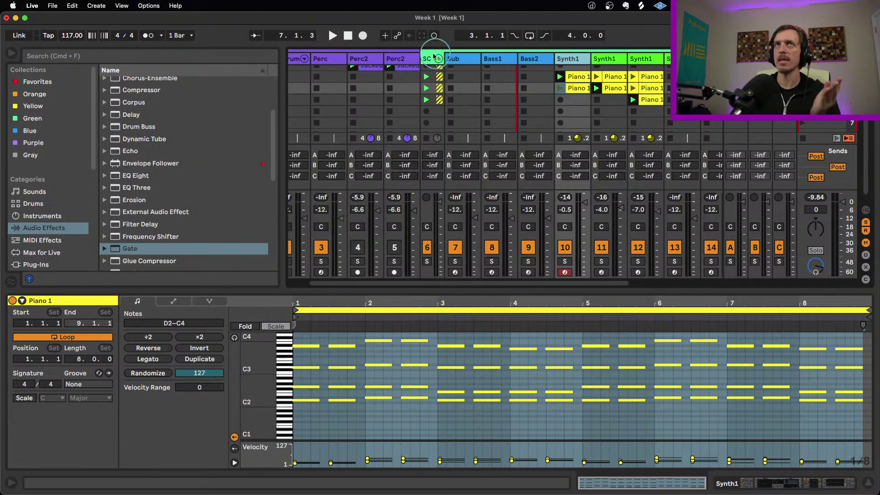
- Add the default Reverb audio effect after Duck_Buddy on the SC group track
{"action": "left_click", "coordinate": [430, 58]}
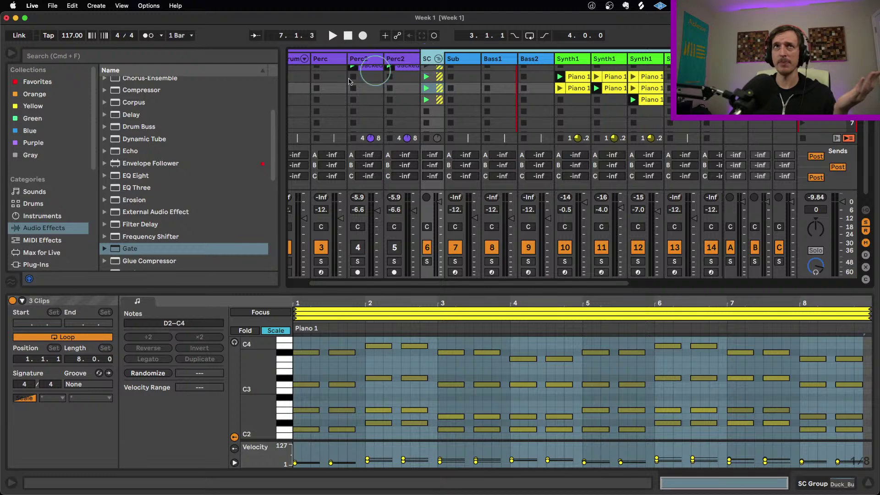
{"action": "scroll", "coordinate": [137, 175], "scroll_direction": "down", "scroll_amount": 8}
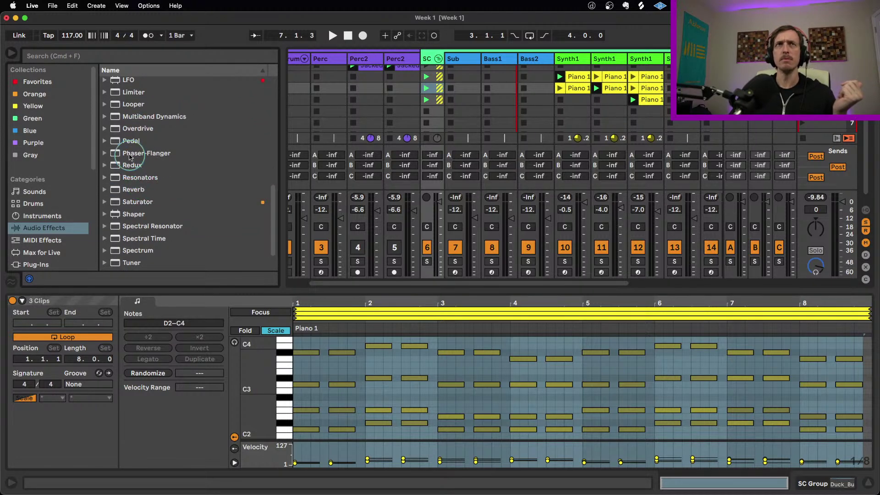
{"action": "scroll", "coordinate": [133, 174], "scroll_direction": "up", "scroll_amount": 1}
{"action": "scroll", "coordinate": [137, 183], "scroll_direction": "down", "scroll_amount": 4}
{"action": "scroll", "coordinate": [142, 193], "scroll_direction": "up", "scroll_amount": 4}
{"action": "left_click", "coordinate": [137, 210]}
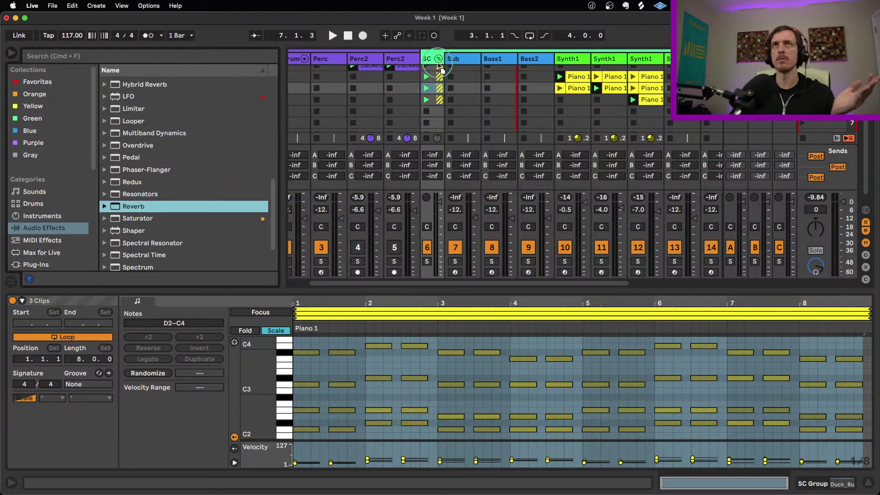
{"action": "left_click", "coordinate": [430, 60]}
{"action": "key", "text": "Return"}
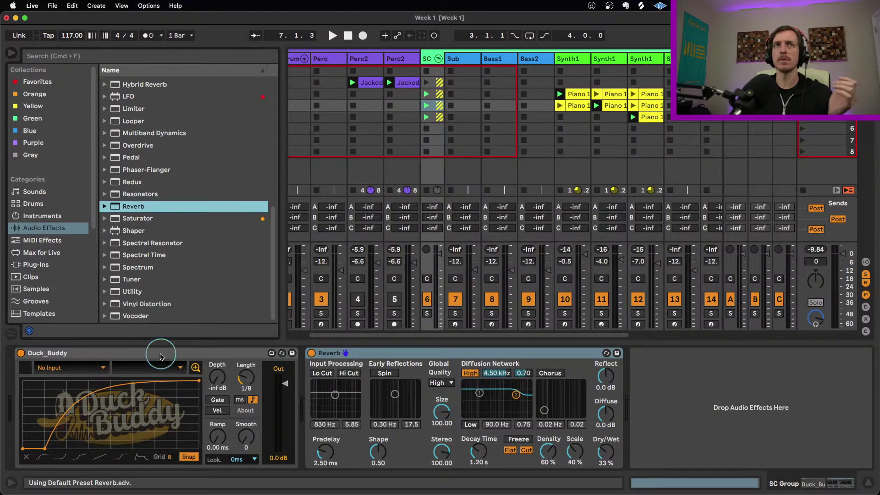
- Remove Duck_Buddy from the SC group track and set its Reverb's Dry/Wet to 30% while listening to playback
{"action": "key", "text": "Delete"}
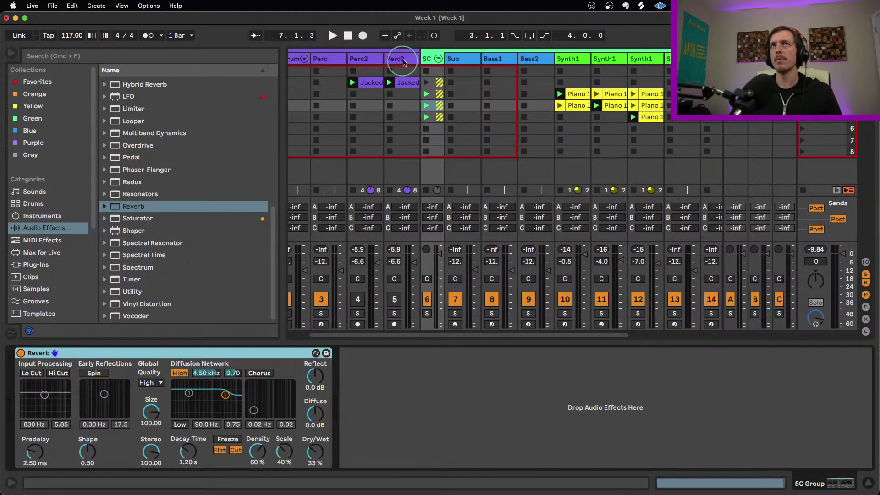
{"action": "key", "text": "space"}
{"action": "left_click_drag", "start_coordinate": [316, 453], "coordinate": [315, 430]}
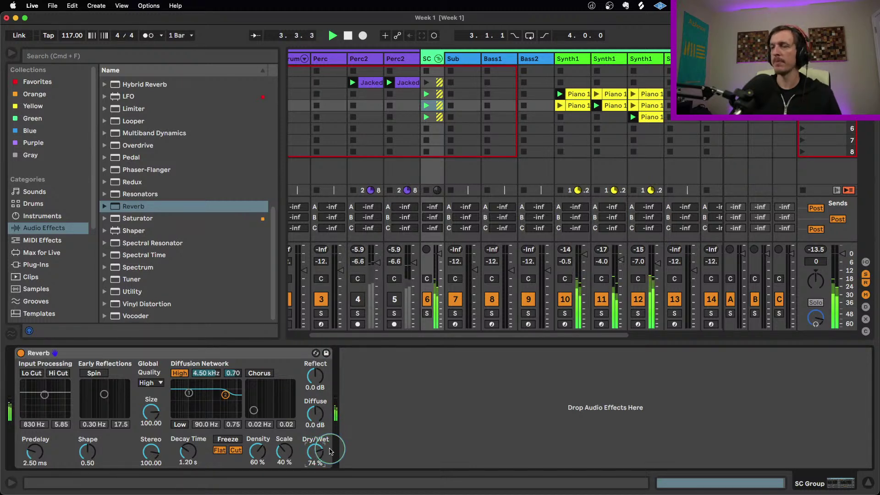
{"action": "left_click_drag", "start_coordinate": [318, 458], "coordinate": [317, 481]}
{"action": "key", "text": "space"}
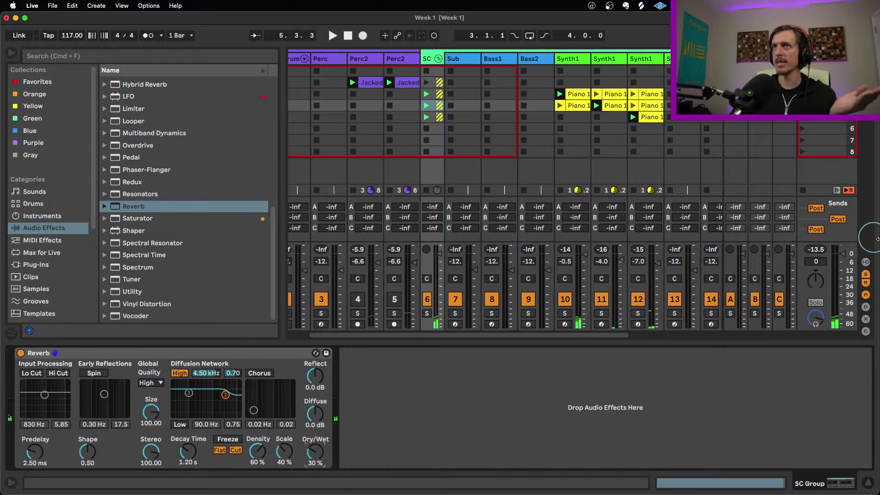
- Route the first Synth1's audio output to Master, compare its devices with the SC group's, and listen to the result
{"action": "left_click", "coordinate": [575, 61]}
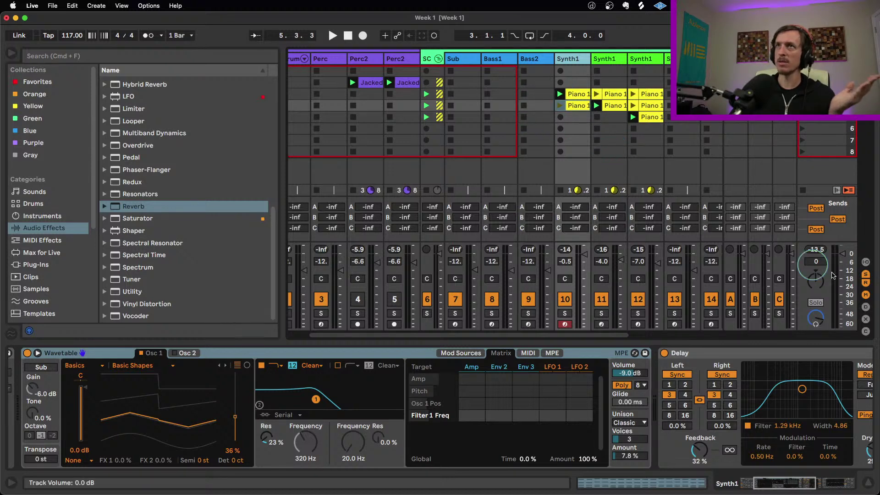
{"action": "left_click", "coordinate": [867, 262]}
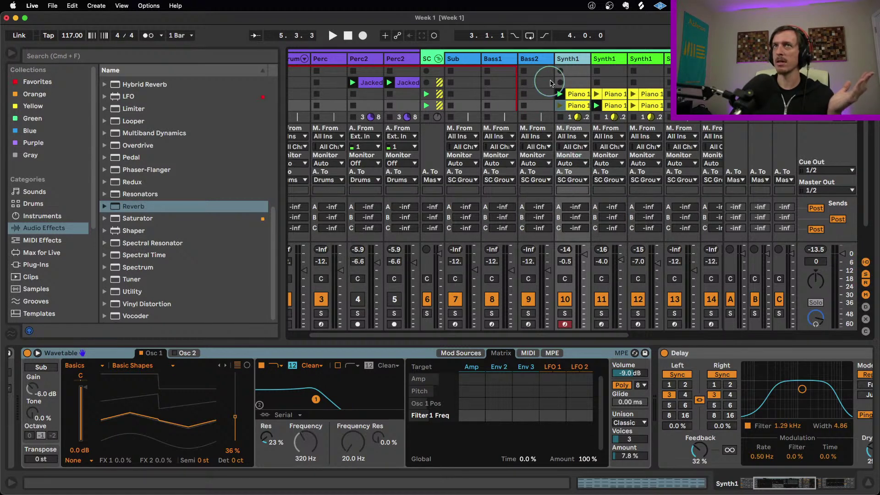
{"action": "left_click", "coordinate": [579, 180]}
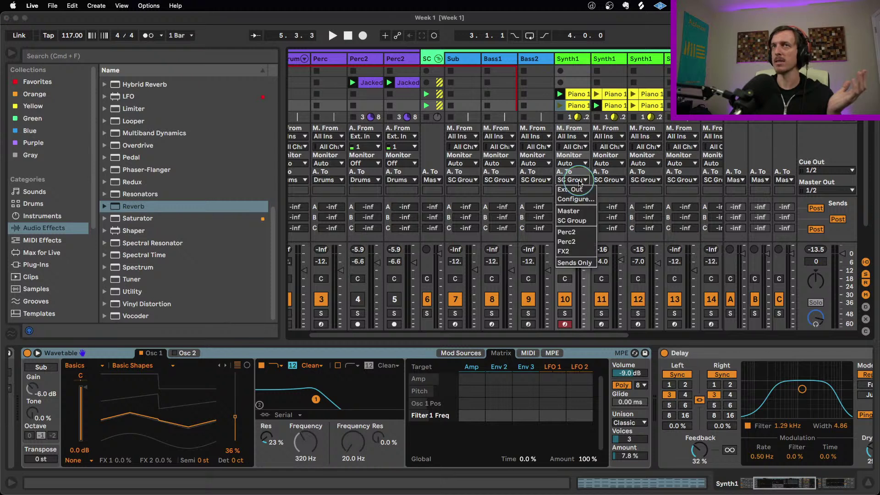
{"action": "left_click", "coordinate": [573, 211]}
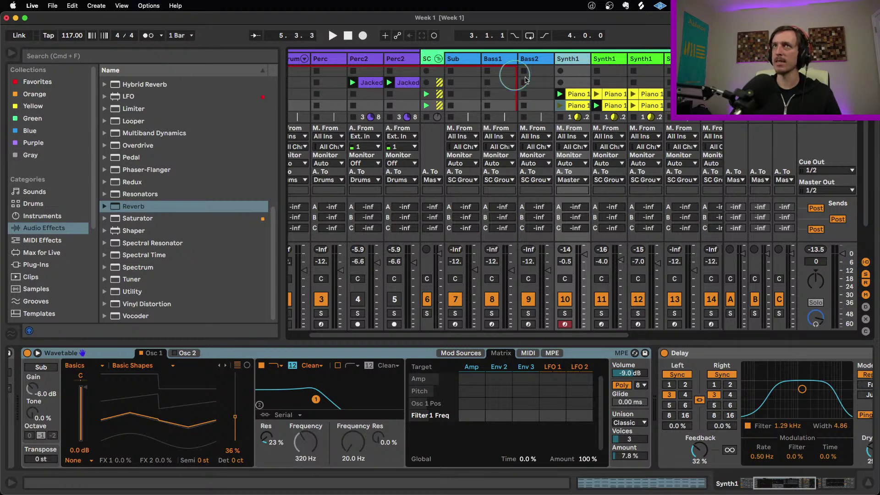
{"action": "left_click", "coordinate": [427, 58]}
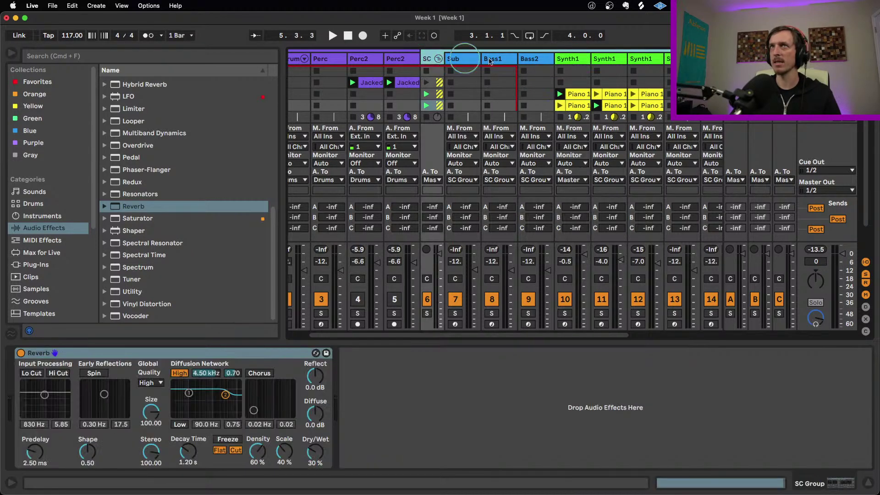
{"action": "left_click", "coordinate": [574, 61]}
{"action": "key", "text": "space"}
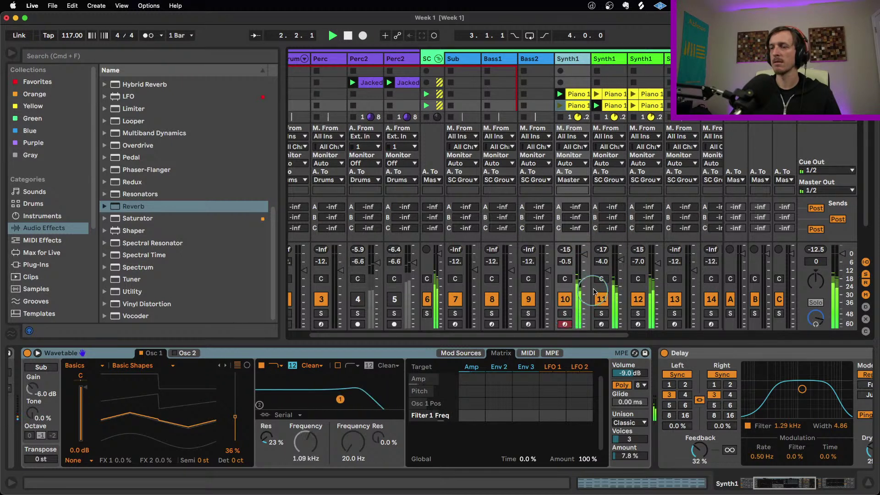
{"action": "key", "text": "space"}
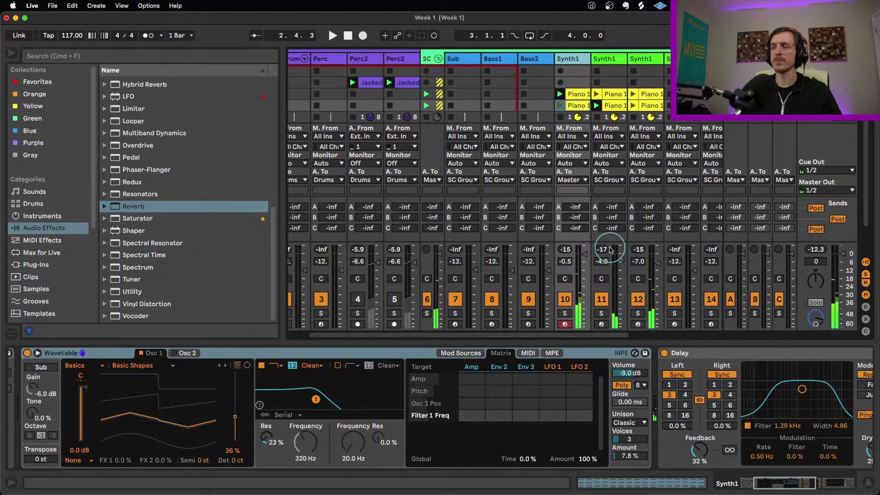
- Route the first Synth1's audio output back to SC Group and hide the input/output routing section
{"action": "left_click", "coordinate": [572, 180]}
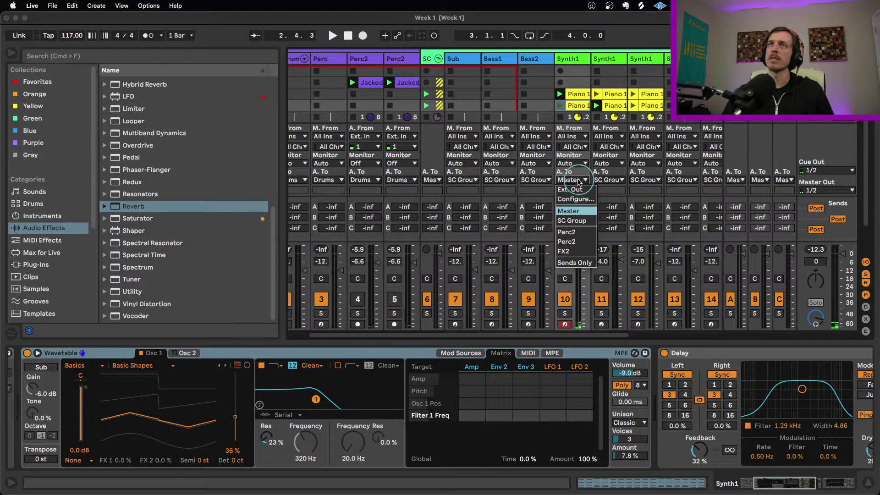
{"action": "key", "text": "Return"}
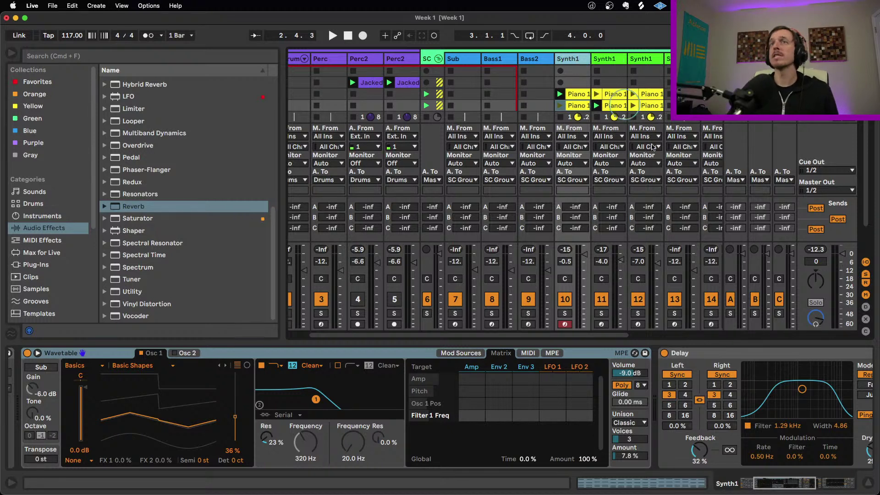
{"action": "left_click", "coordinate": [866, 263]}
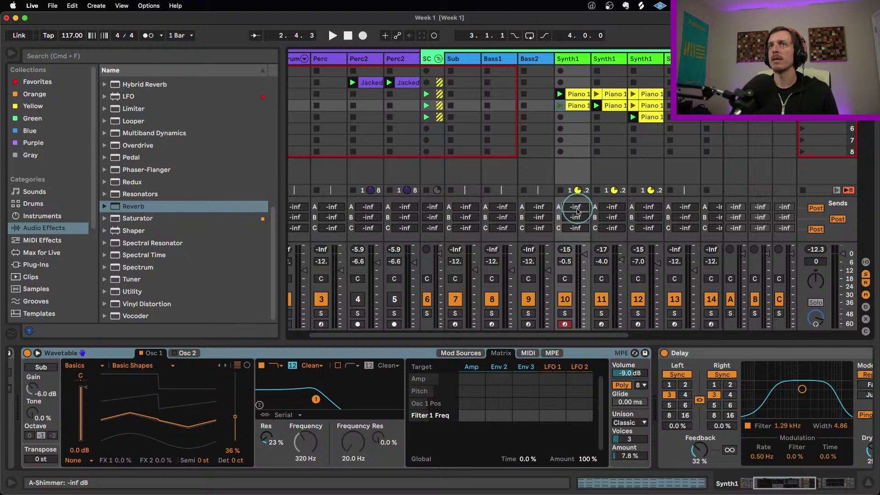
- Show the clip's notes, play the first Synth1 alone, and raise its A-Shimmer send to -11.2 dB
{"action": "key", "text": "shift+Tab"}
{"action": "key", "text": "space"}
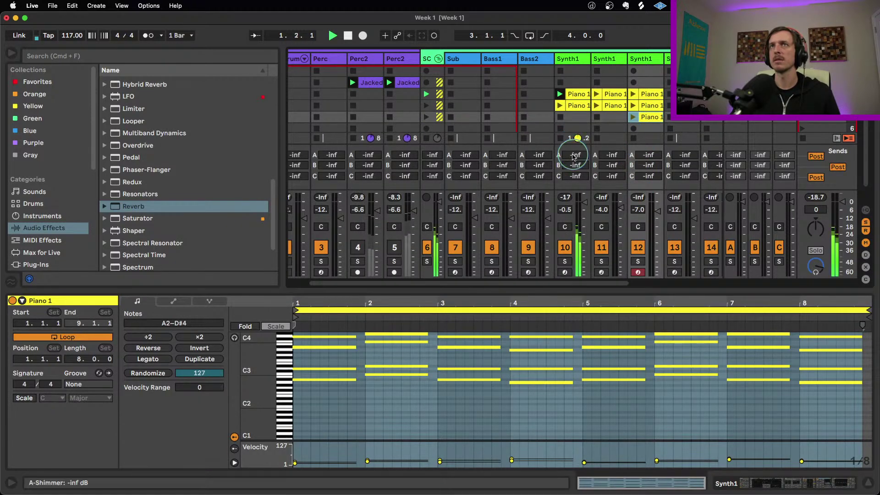
{"action": "left_click_drag", "start_coordinate": [576, 159], "coordinate": [576, 154]}
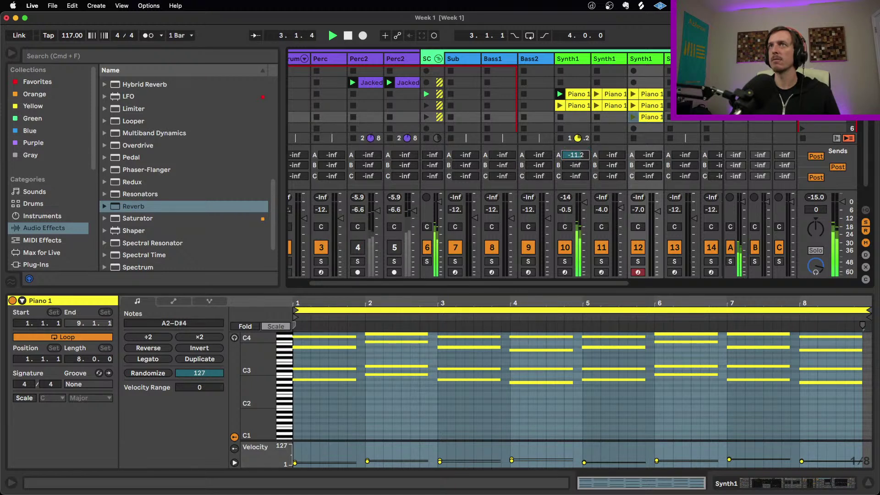
{"action": "left_click", "coordinate": [576, 154]}
{"action": "left_click", "coordinate": [455, 74]}
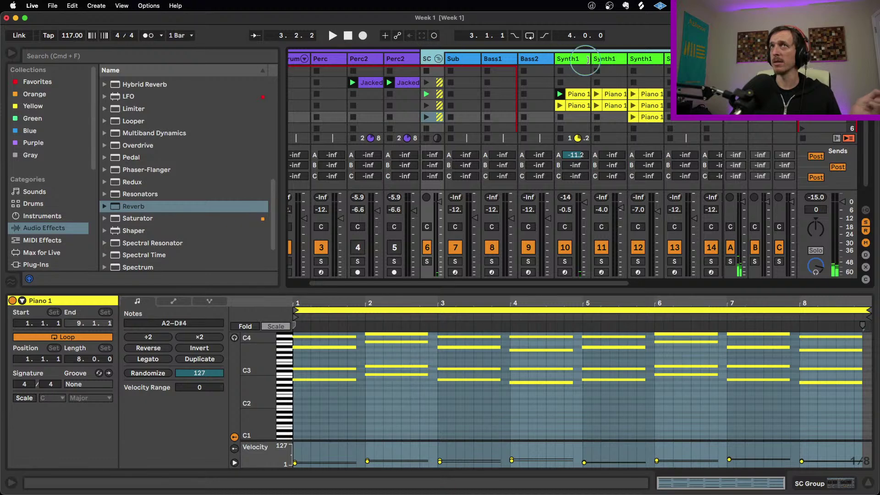
- Follow the signal path between the first Synth1, the SC group and the A-Shimmer return track
{"action": "left_click", "coordinate": [579, 59]}
{"action": "left_click", "coordinate": [429, 58]}
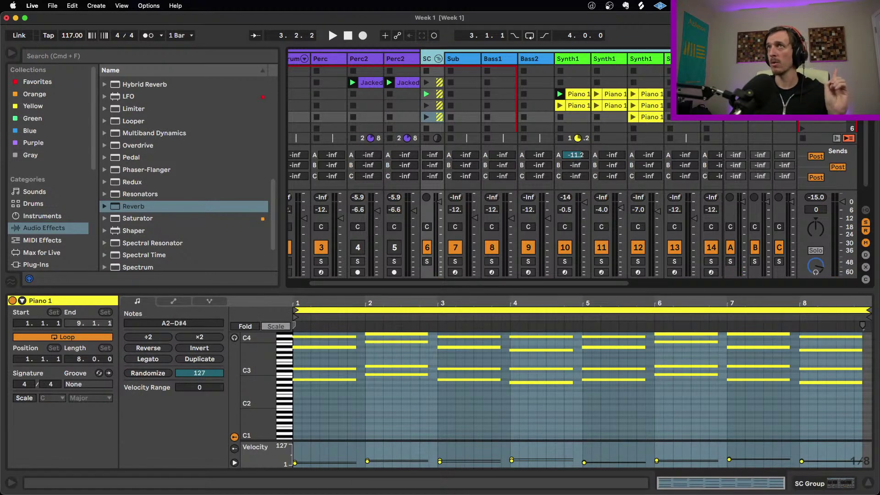
{"action": "left_click", "coordinate": [572, 60]}
{"action": "left_click", "coordinate": [735, 138]}
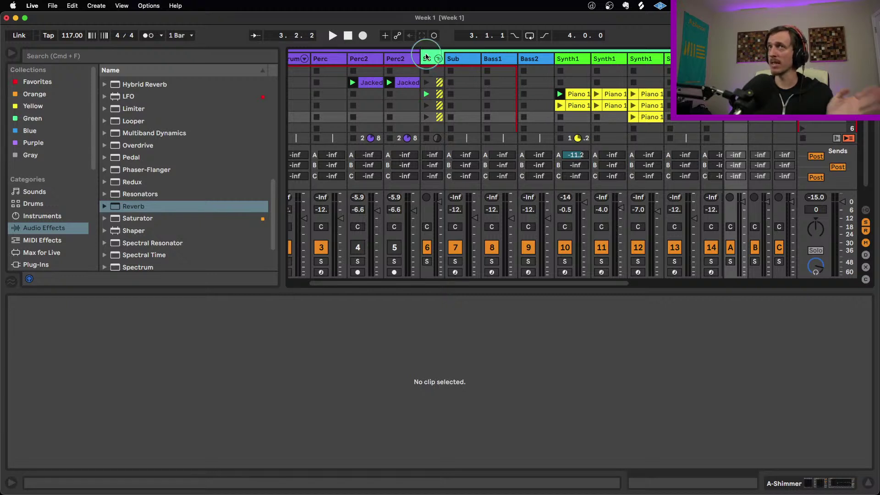
{"action": "left_click", "coordinate": [579, 61]}
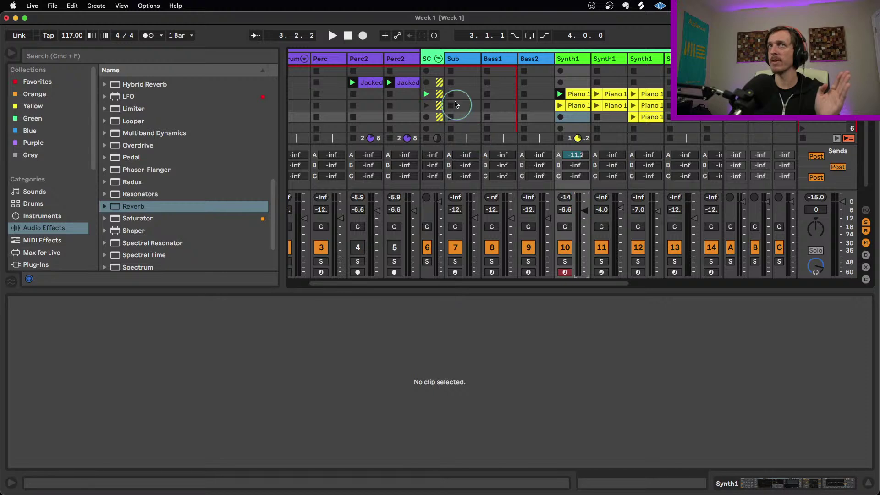
{"action": "left_click", "coordinate": [429, 58]}
- Try the first Synth1's A-Shimmer send at -11.0 dB and reset it to -inf dB
{"action": "left_click_drag", "start_coordinate": [577, 155], "coordinate": [606, 147]}
{"action": "key", "text": "Right"}
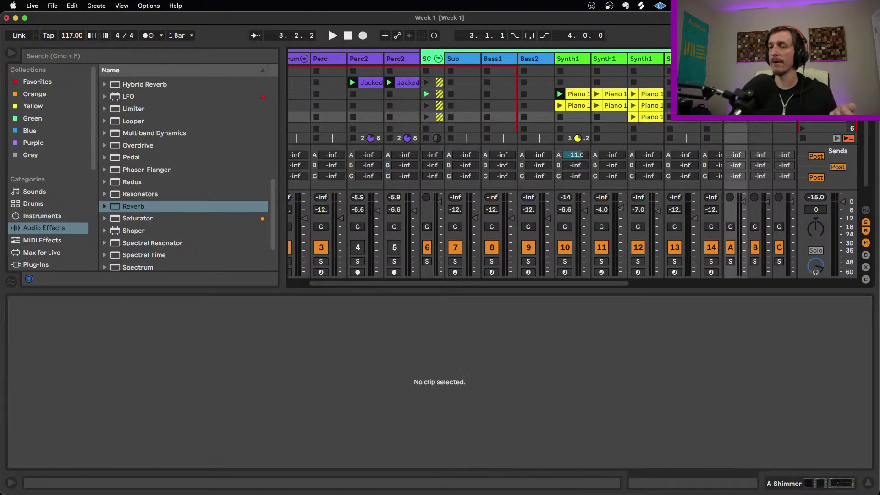
{"action": "left_click", "coordinate": [742, 199]}
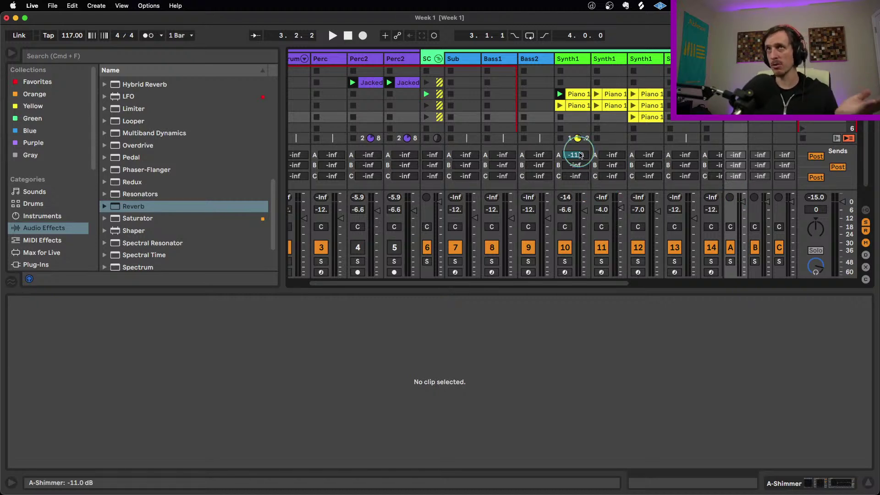
{"action": "key", "text": "Delete"}
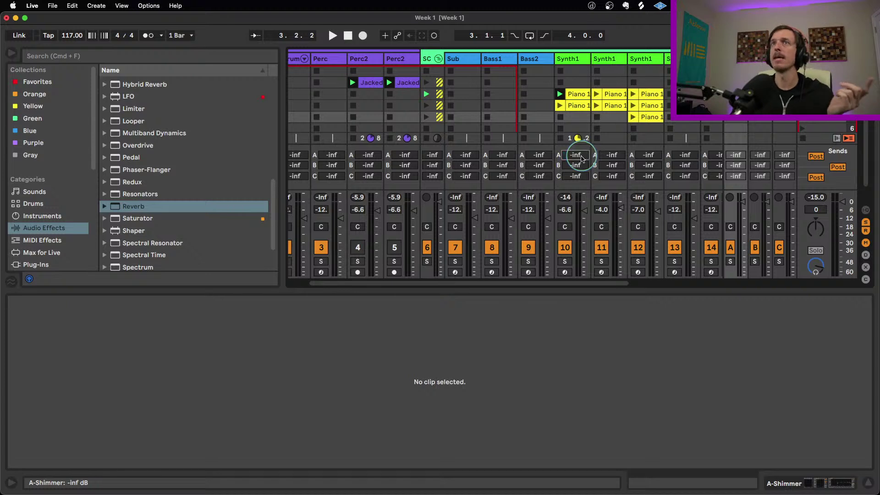
- Widen the SC group track and set the A-Shimmer send to -15.0 dB on the group and -17.2 dB on the first Synth1
{"action": "left_click", "coordinate": [427, 60]}
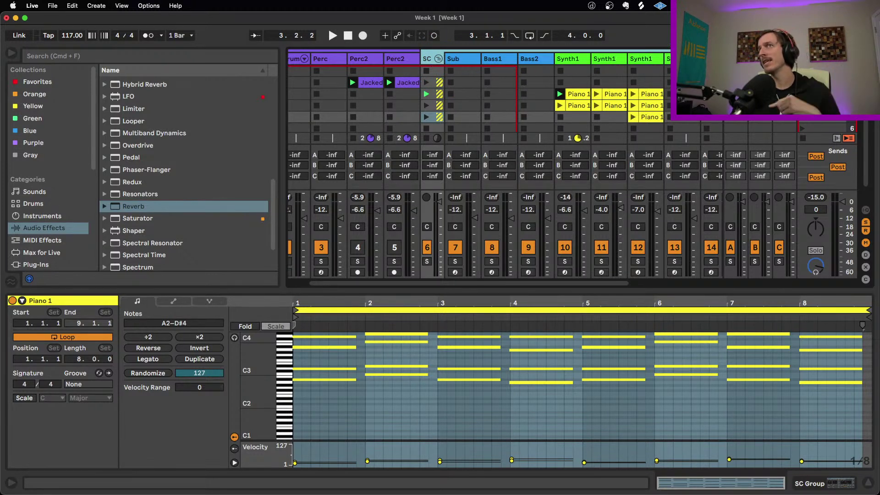
{"action": "left_click_drag", "start_coordinate": [432, 158], "coordinate": [432, 155]}
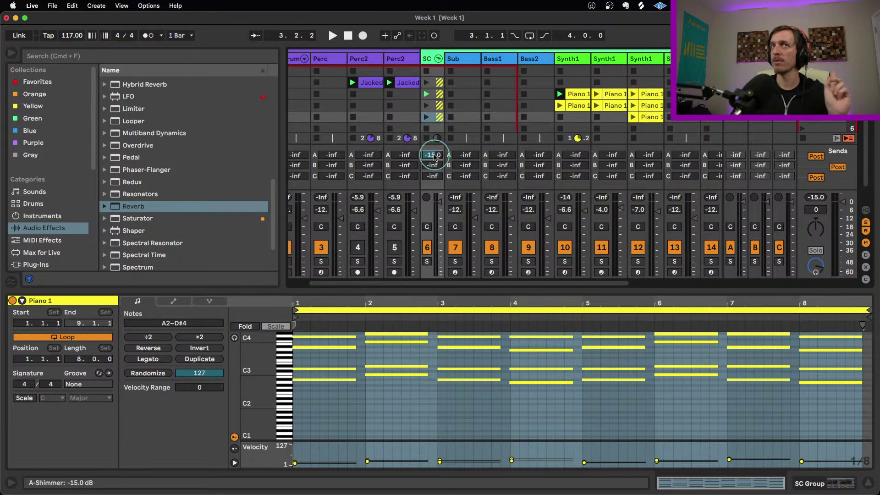
{"action": "left_click", "coordinate": [440, 58]}
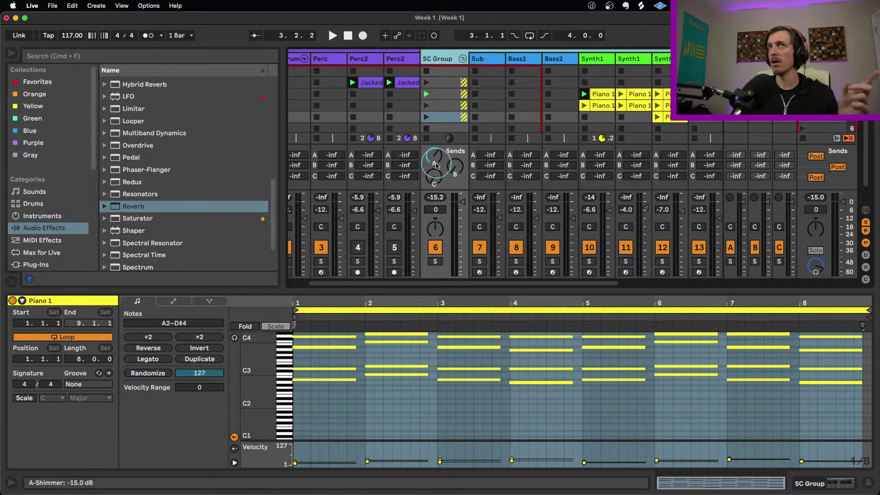
{"action": "left_click", "coordinate": [438, 59]}
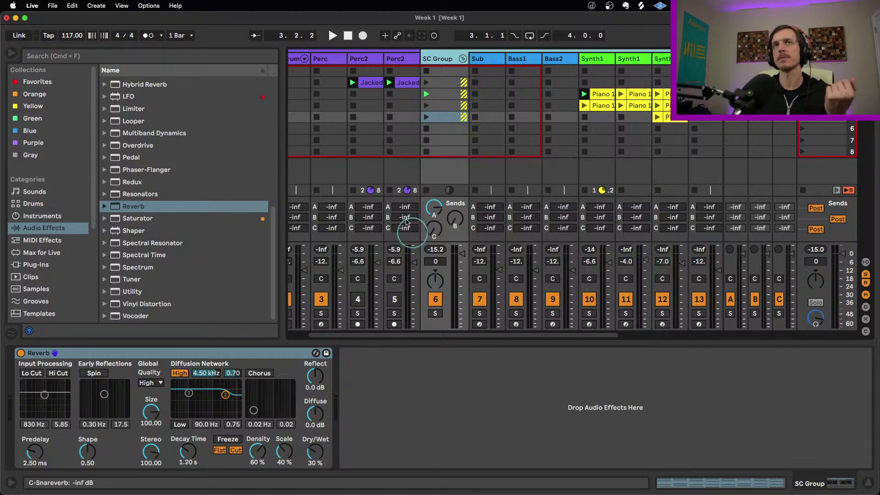
{"action": "left_click_drag", "start_coordinate": [597, 209], "coordinate": [598, 198]}
{"action": "left_click", "coordinate": [598, 209]}
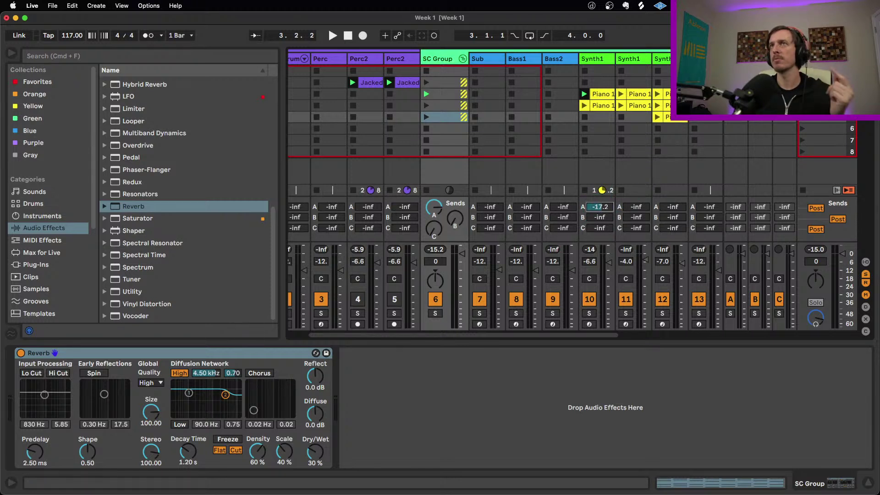
- Show the routing section and check which output destinations the A-Shimmer return track offers, keeping it on Master
{"action": "left_click", "coordinate": [866, 262]}
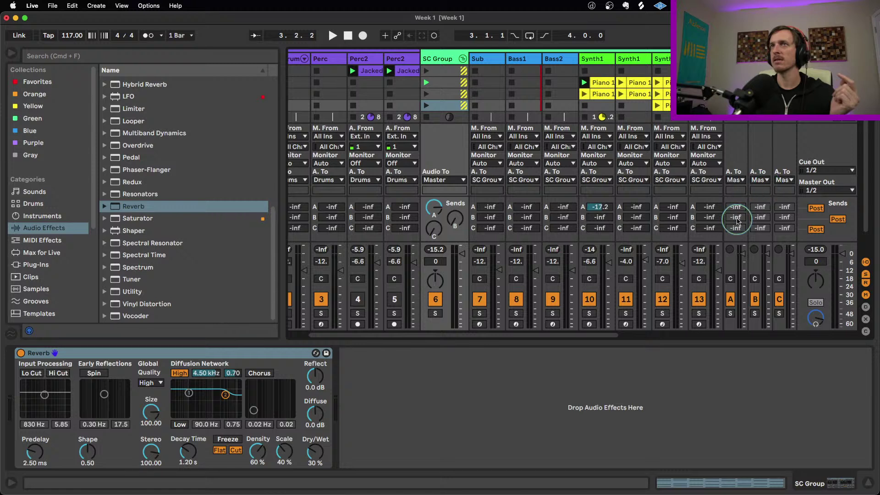
{"action": "left_click", "coordinate": [736, 180]}
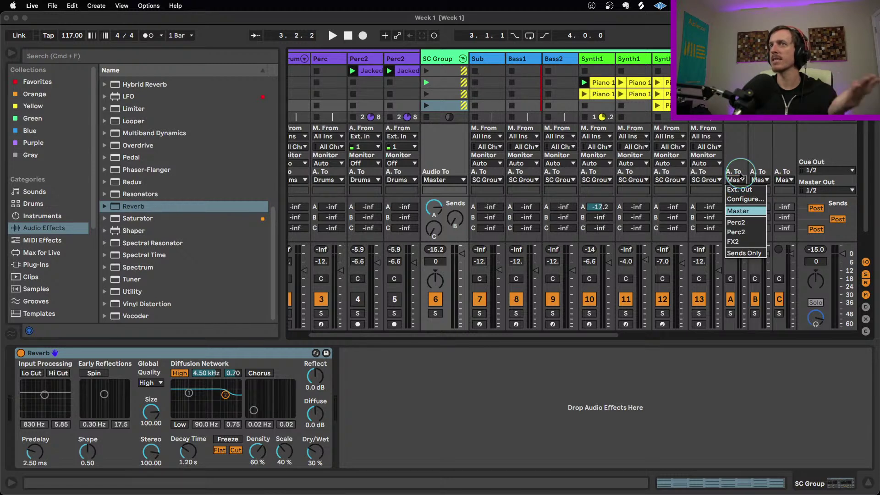
{"action": "left_click", "coordinate": [739, 178]}
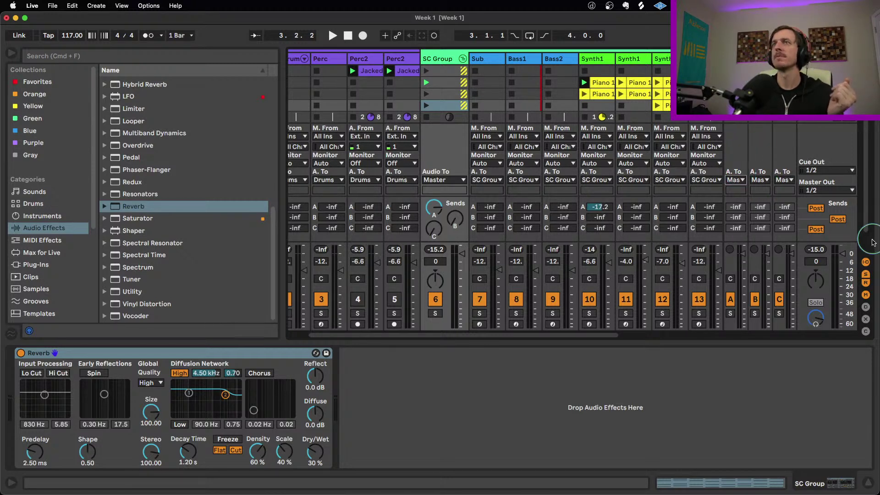
{"action": "left_click", "coordinate": [736, 180]}
{"action": "left_click", "coordinate": [738, 189]}
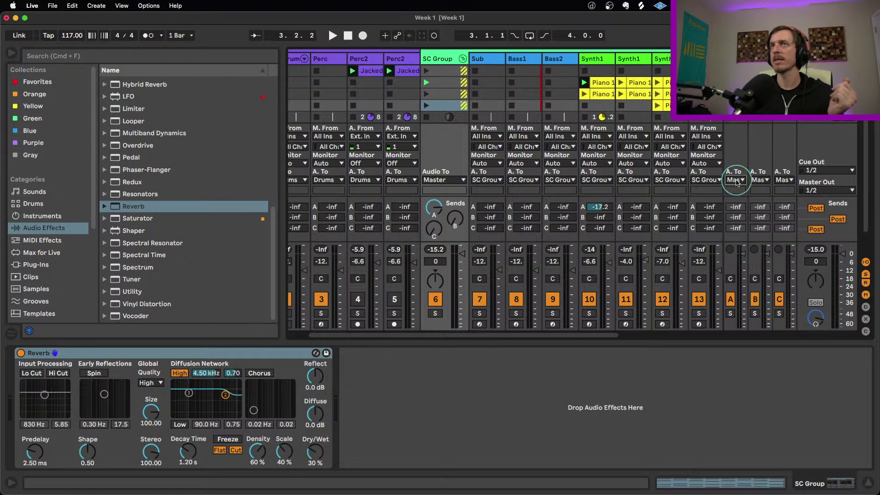
{"action": "left_click", "coordinate": [864, 263]}
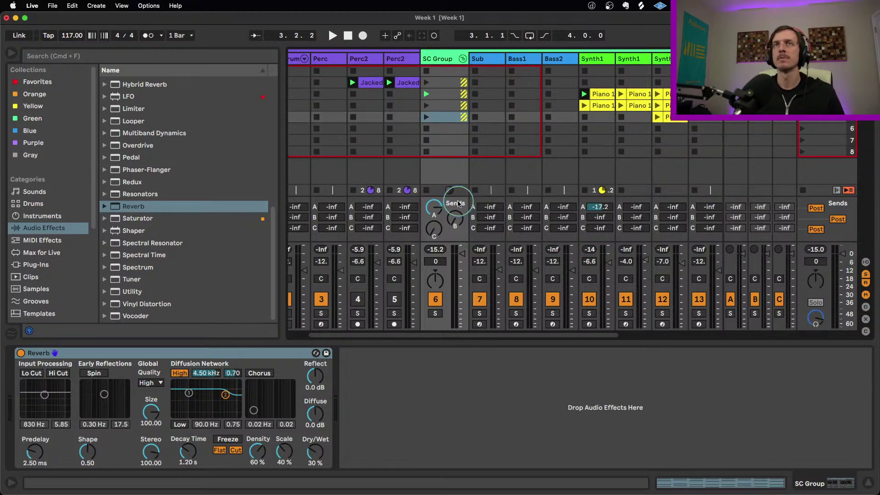
- During playback, set the SC group's A-Shimmer send to -9.5 dB and launch the lowest Piano 1 clips of the second and third Synth1
{"action": "key", "text": "space"}
{"action": "left_click_drag", "start_coordinate": [438, 210], "coordinate": [435, 213]}
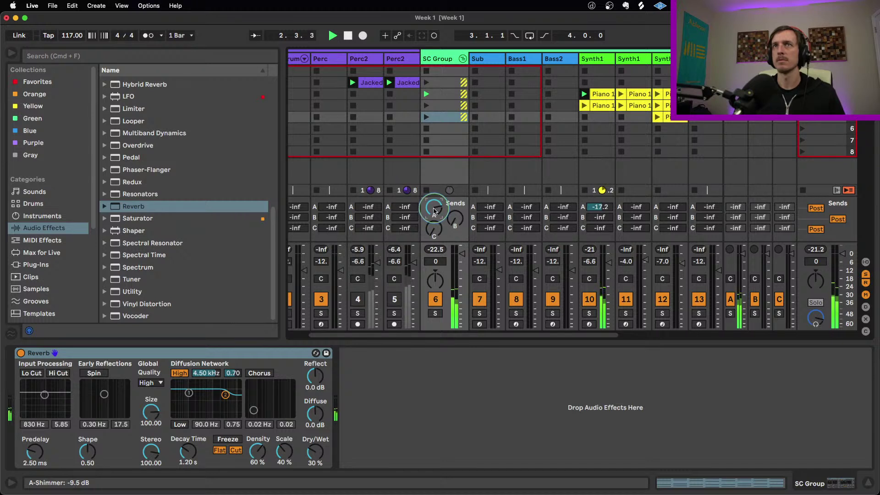
{"action": "left_click", "coordinate": [621, 105]}
{"action": "left_click", "coordinate": [657, 117]}
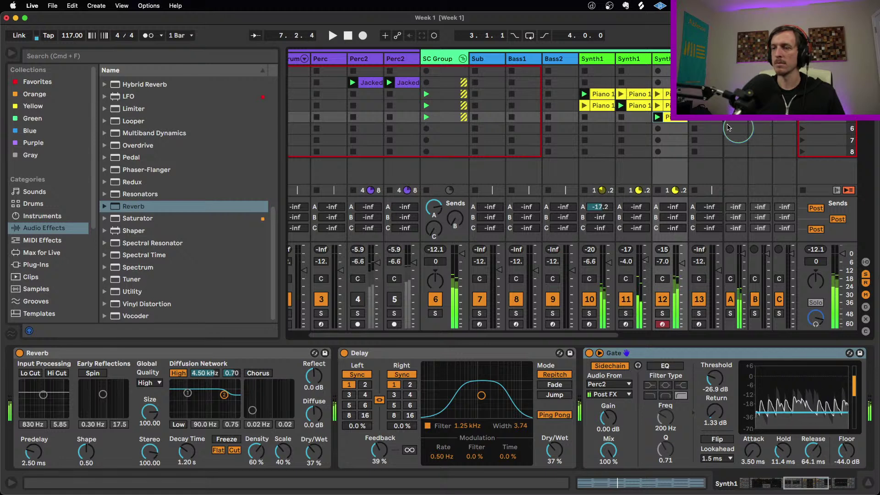
{"action": "key", "text": "space"}
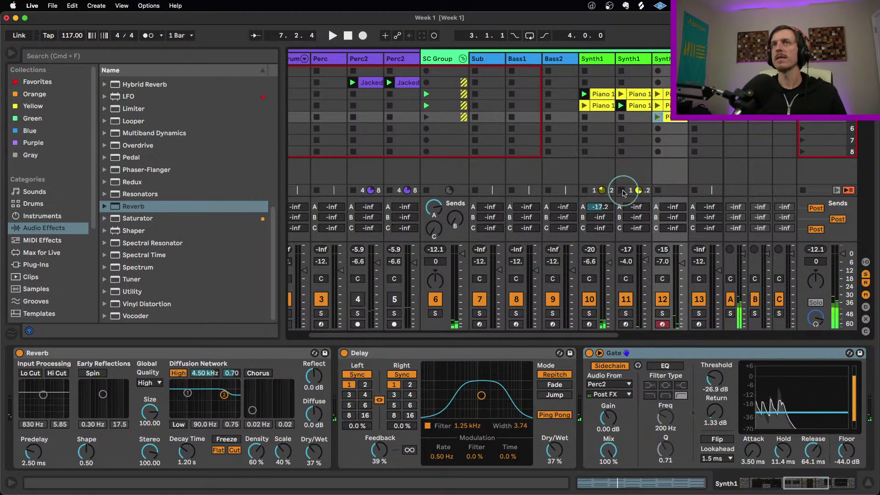
- Reset the A-Shimmer sends of the SC group and the first Synth1 to -inf dB, and set the first Synth1's volume to -0.5 dB
{"action": "key", "text": "Delete"}
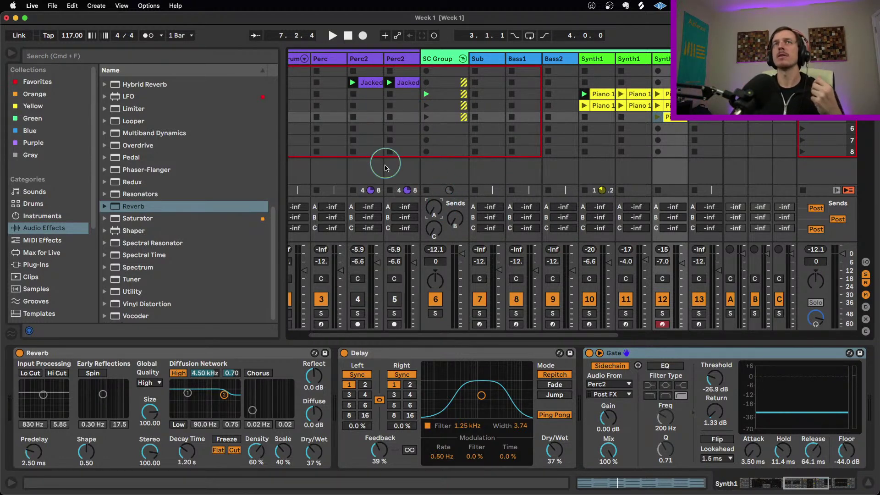
{"action": "left_click", "coordinate": [592, 60]}
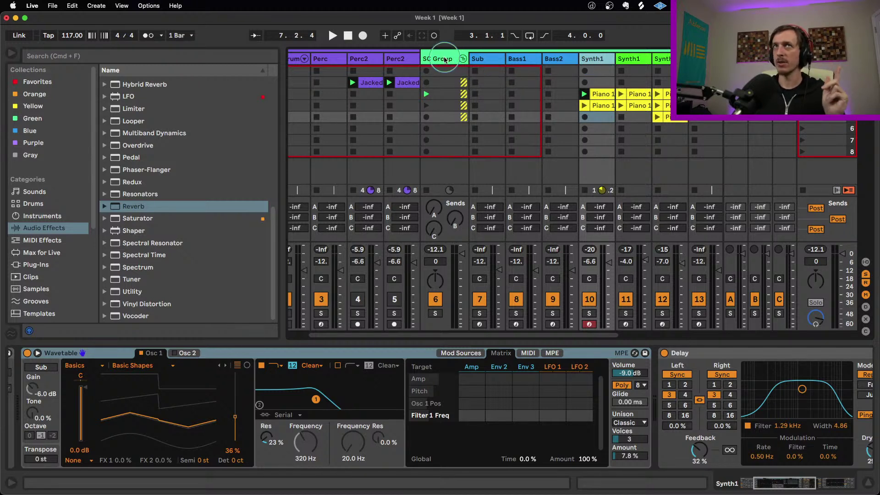
{"action": "left_click_drag", "start_coordinate": [608, 261], "coordinate": [607, 301]}
{"action": "key", "text": "space"}
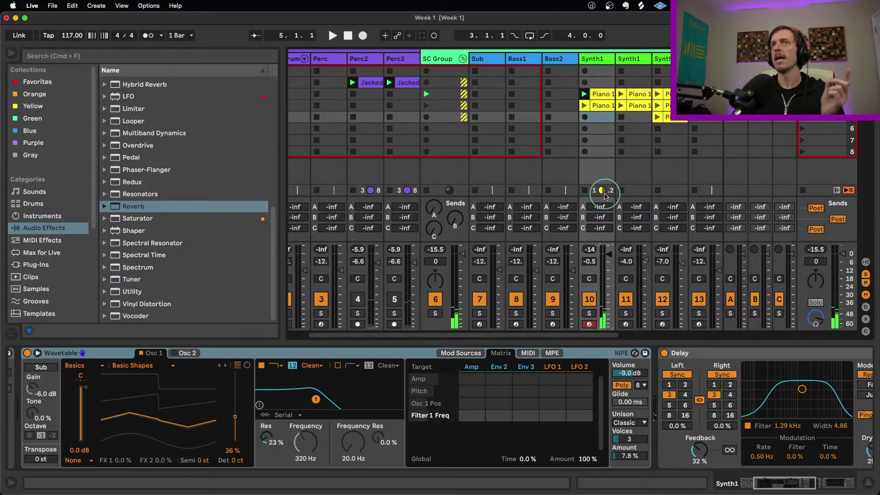
- Try the first Synth1's A-Shimmer send at -24.8 dB and -3.0 dB with playback running, and reset it to -inf dB
{"action": "mouse_move", "coordinate": [602, 209]}
{"action": "left_mouse_down"}
{"action": "mouse_move", "coordinate": [601, 185]}
{"action": "mouse_move", "coordinate": [600, 206]}
{"action": "left_mouse_up"}
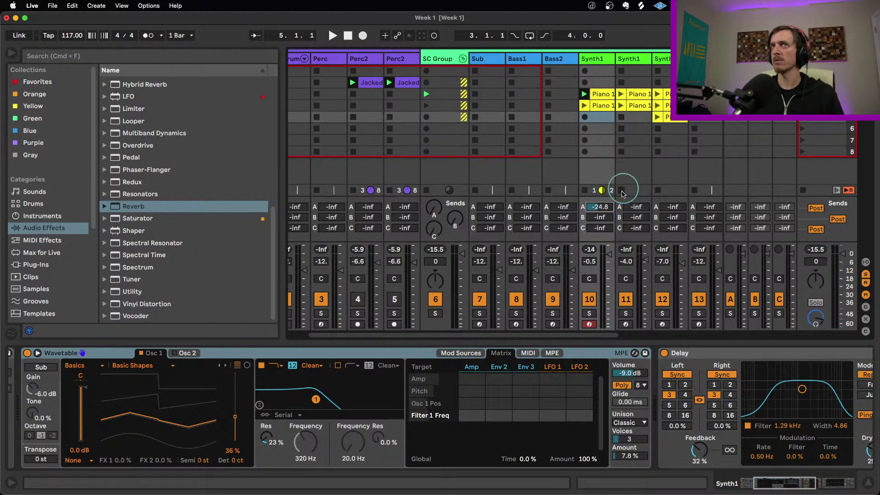
{"action": "key", "text": "space"}
{"action": "left_click_drag", "start_coordinate": [605, 209], "coordinate": [604, 207]}
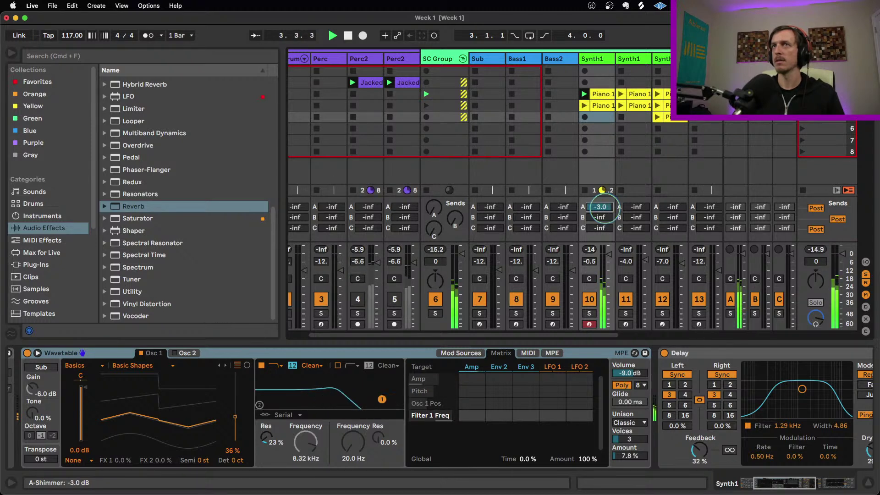
{"action": "left_click_drag", "start_coordinate": [604, 208], "coordinate": [604, 208]}
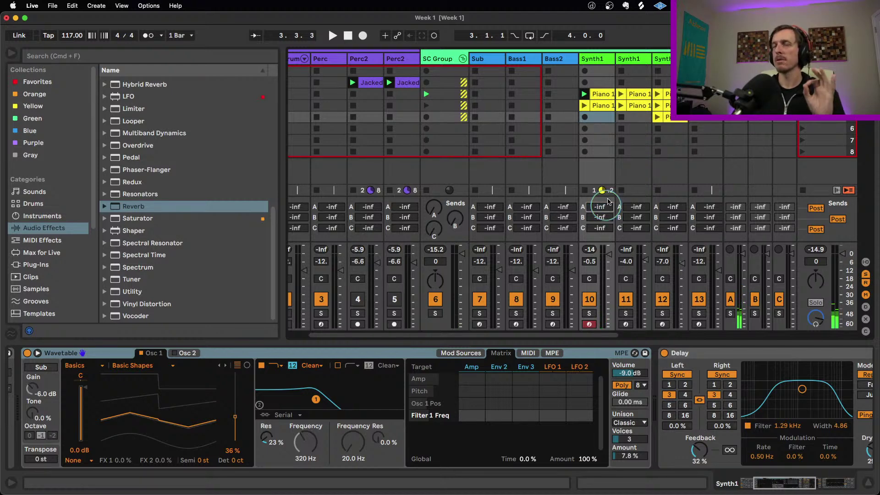
- During playback, try the first Synth1's A-Shimmer send at -16.0 dB and -12.0 dB while viewing the A-Shimmer return's effects
{"action": "left_click", "coordinate": [439, 58]}
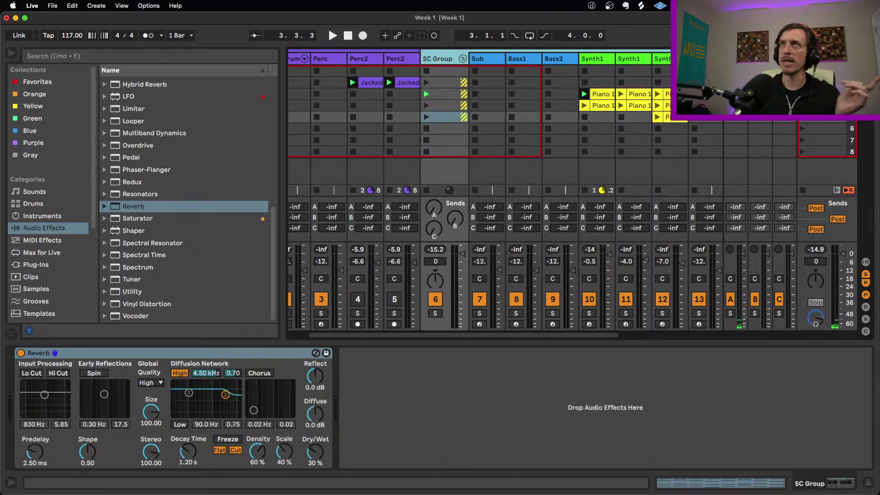
{"action": "left_click", "coordinate": [736, 137]}
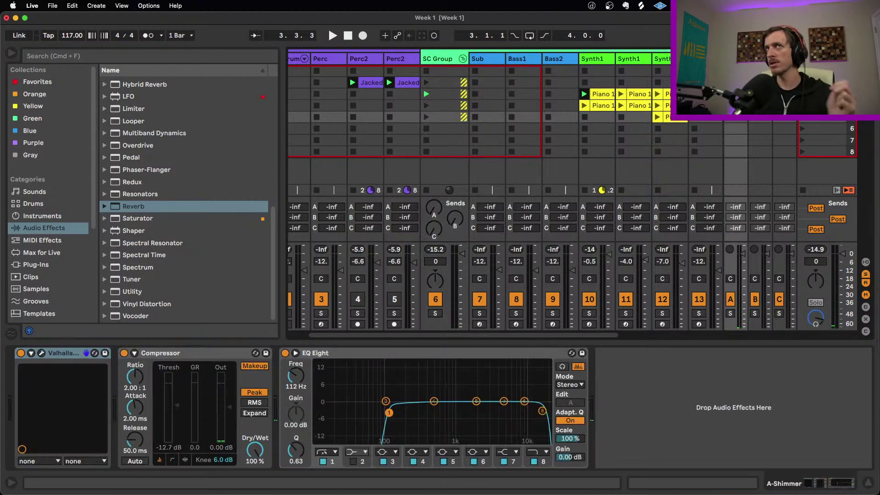
{"action": "left_click", "coordinate": [584, 60]}
{"action": "key", "text": "space"}
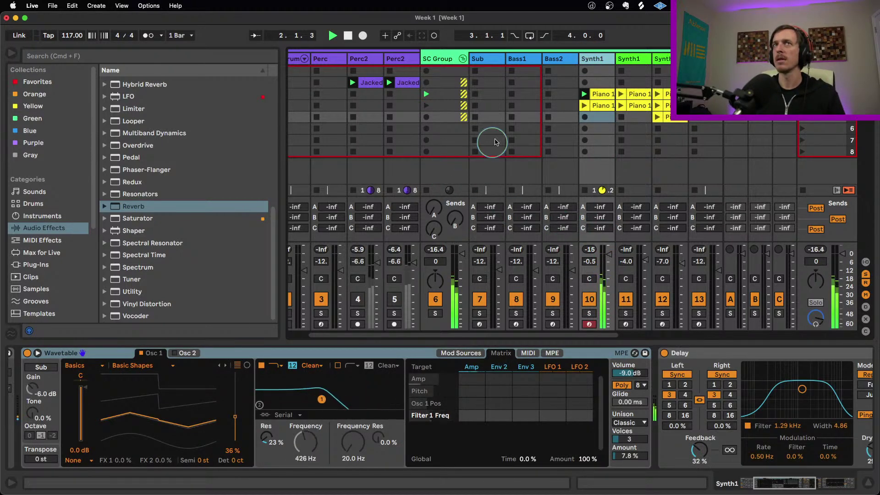
{"action": "left_click_drag", "start_coordinate": [603, 213], "coordinate": [601, 207]}
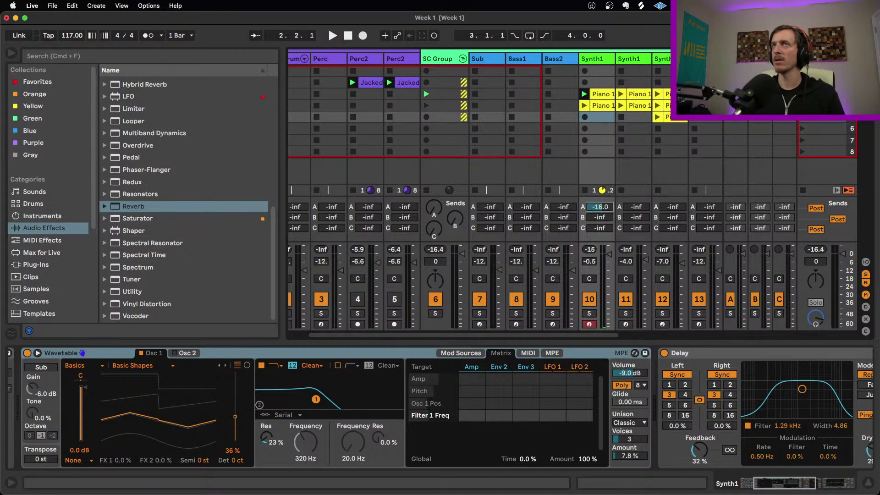
{"action": "left_click", "coordinate": [726, 202]}
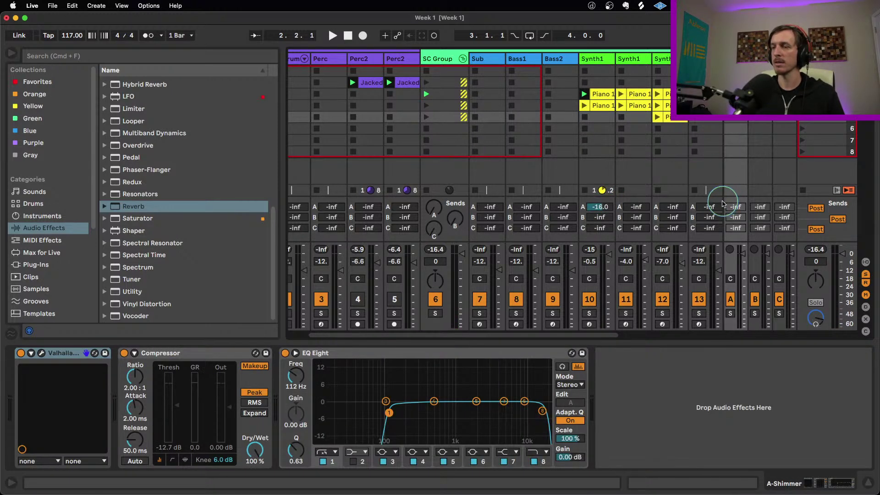
{"action": "key", "text": "space"}
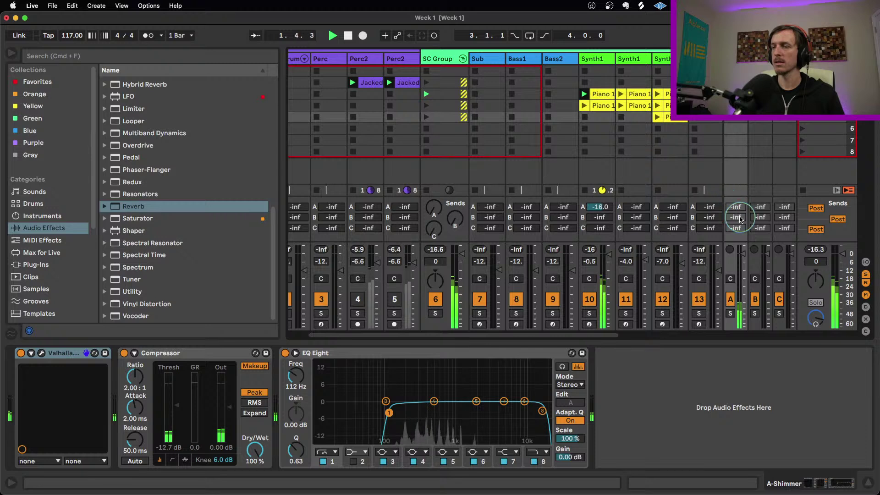
{"action": "left_click_drag", "start_coordinate": [601, 211], "coordinate": [601, 211]}
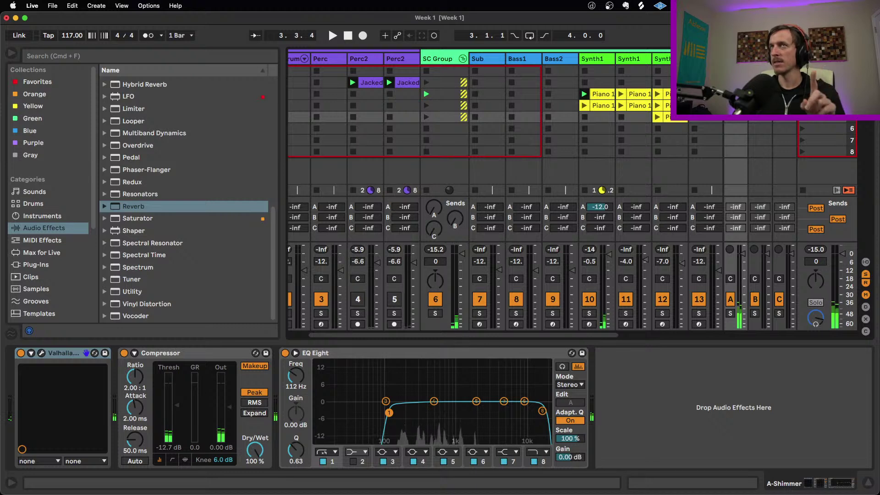
- Show the SC group, A-Shimmer and Master device chains, and set the first Synth1's volume to -3.8 dB
{"action": "left_click", "coordinate": [444, 56]}
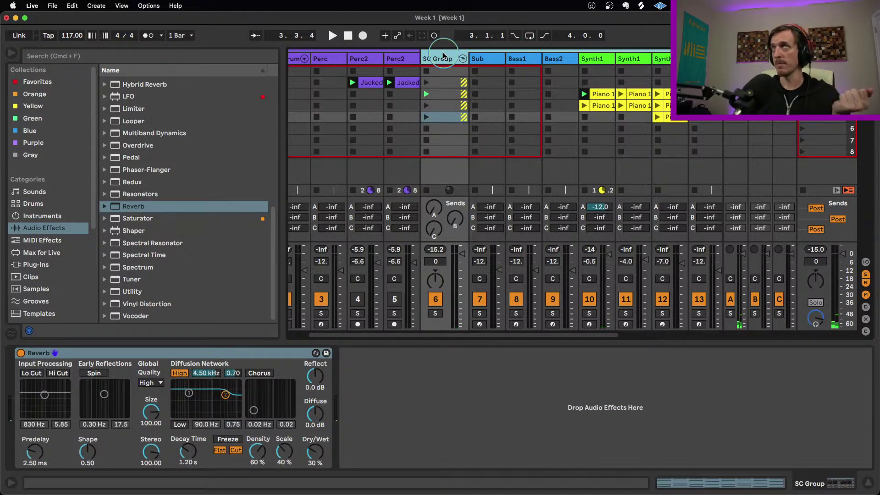
{"action": "left_click", "coordinate": [735, 137]}
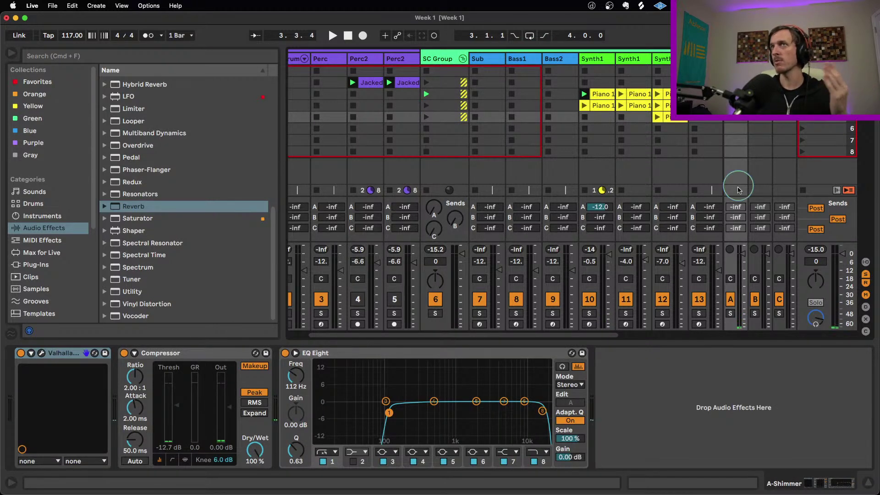
{"action": "left_click", "coordinate": [828, 171]}
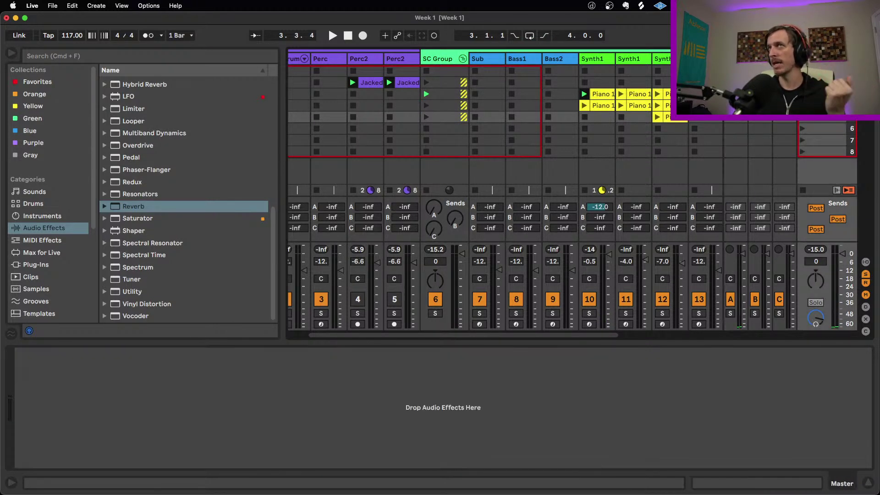
{"action": "left_click", "coordinate": [604, 68]}
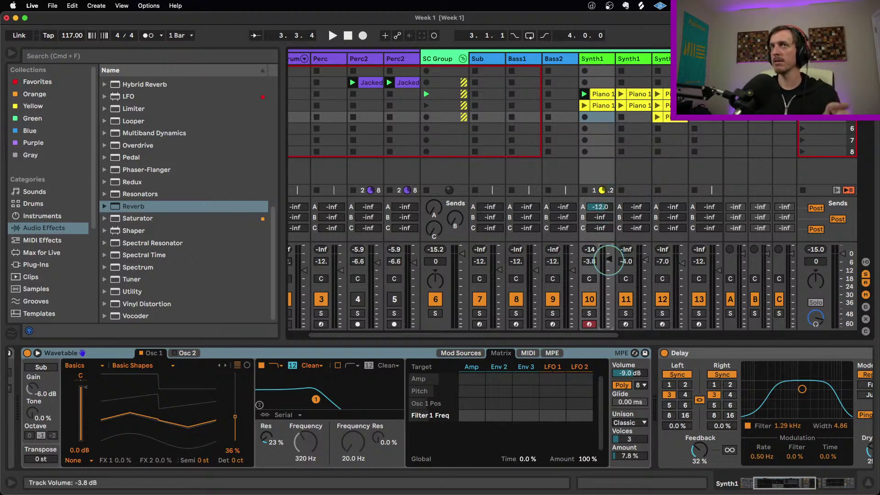
- Trace the signal path by comparing the device chains of the SC group, Master, first Synth1 and A-Shimmer return
{"action": "left_click", "coordinate": [433, 60]}
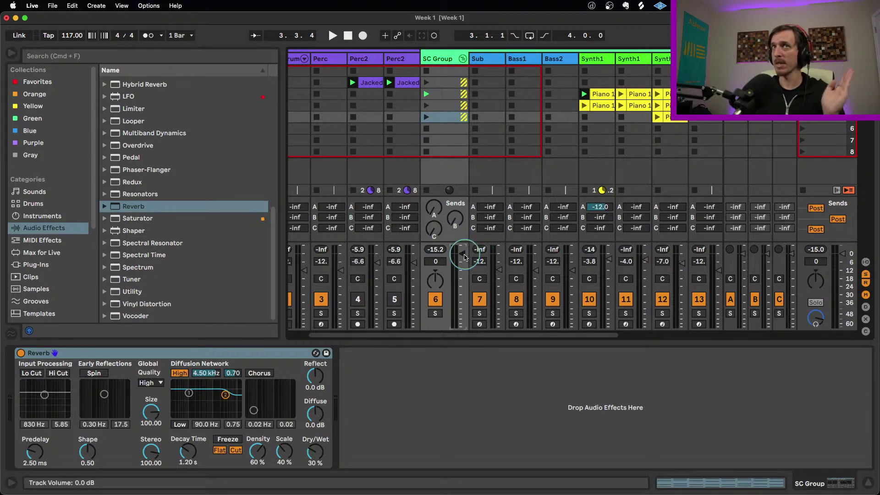
{"action": "left_click", "coordinate": [825, 59]}
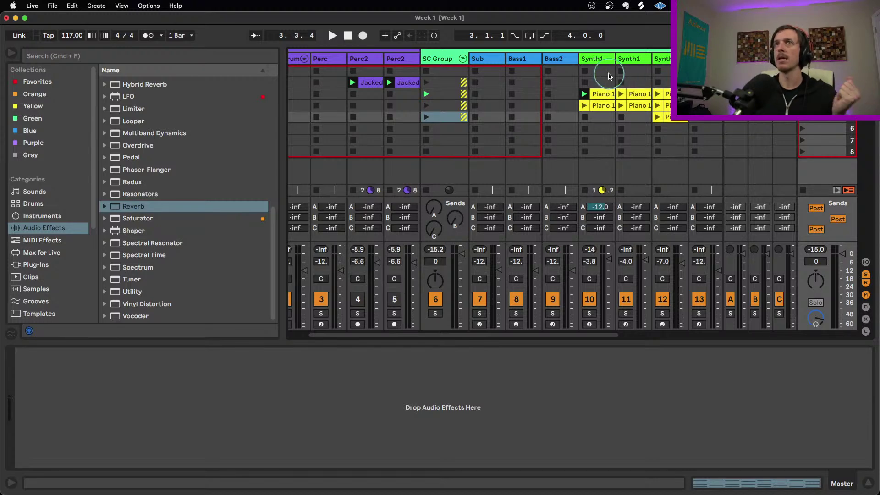
{"action": "left_click", "coordinate": [596, 60]}
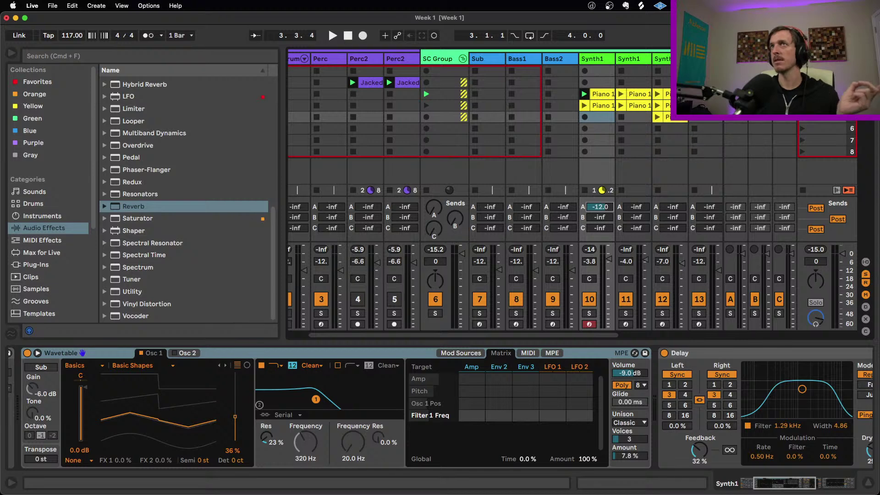
{"action": "left_click", "coordinate": [735, 138]}
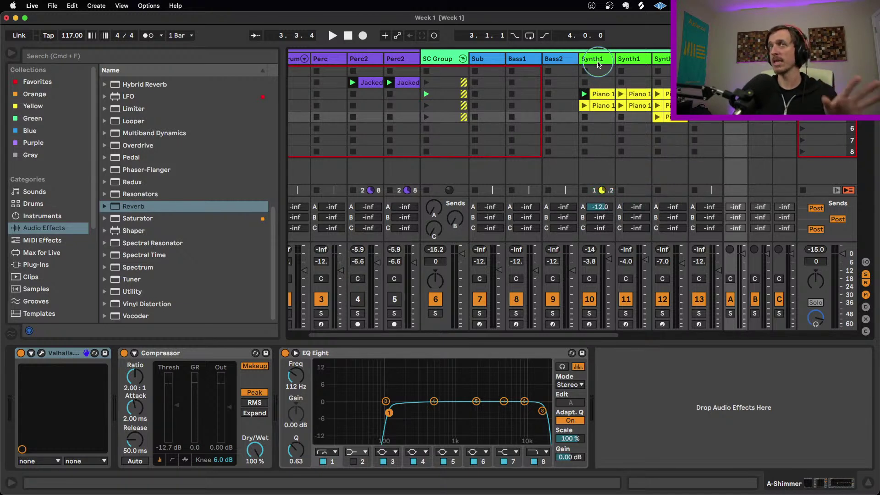
{"action": "left_click", "coordinate": [438, 60]}
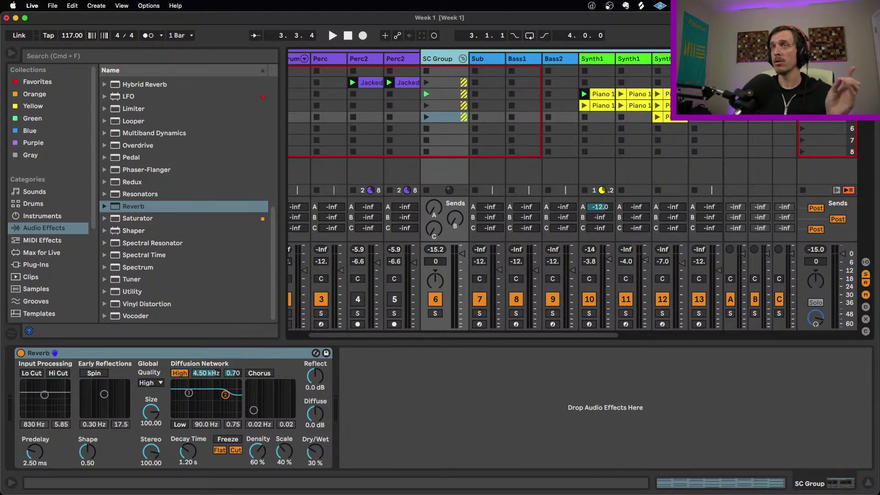
{"action": "left_click", "coordinate": [736, 140]}
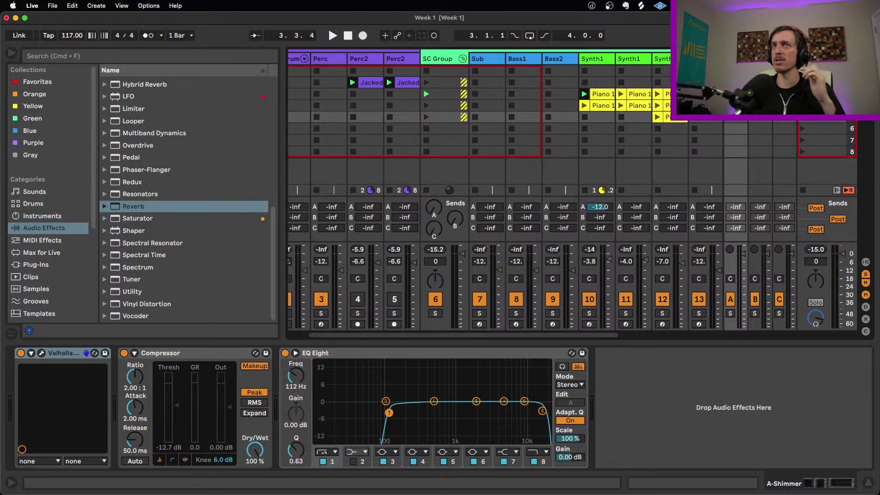
{"action": "left_click", "coordinate": [744, 126]}
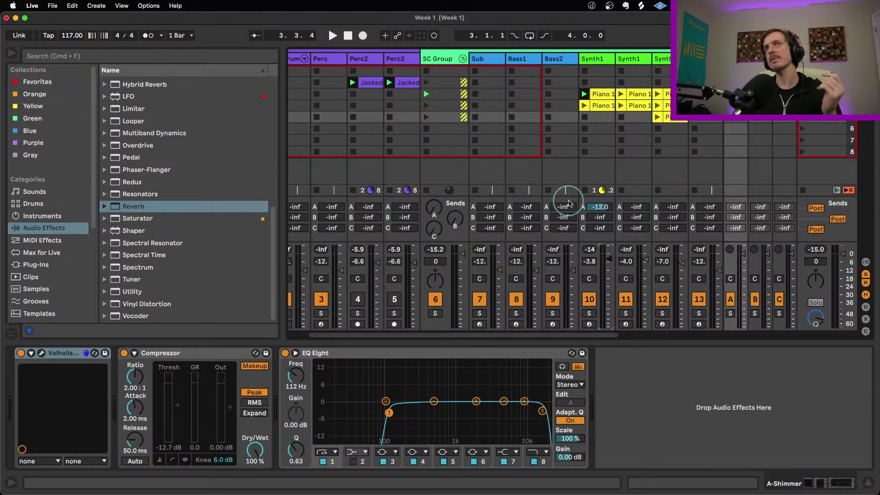
- Reset the first Synth1's A-Shimmer send to -inf dB and raise the SC group's A-Shimmer send to -27.0 dB
{"action": "double_click", "coordinate": [600, 206]}
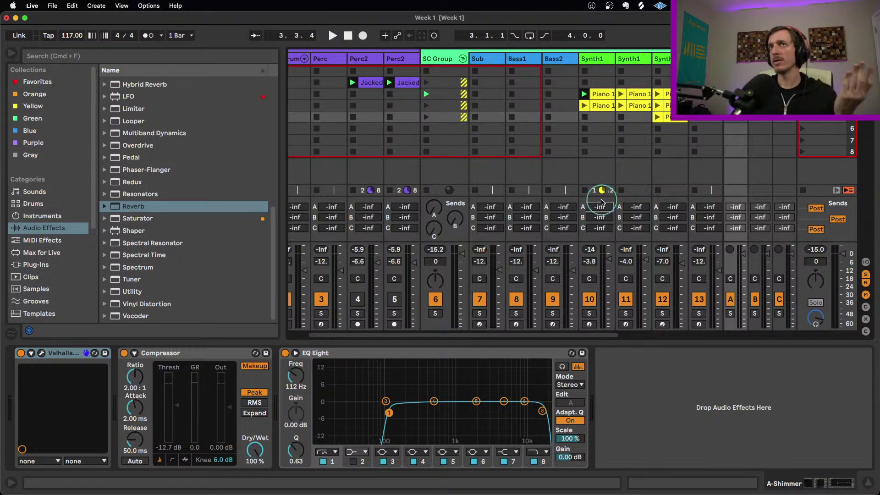
{"action": "left_click", "coordinate": [439, 59]}
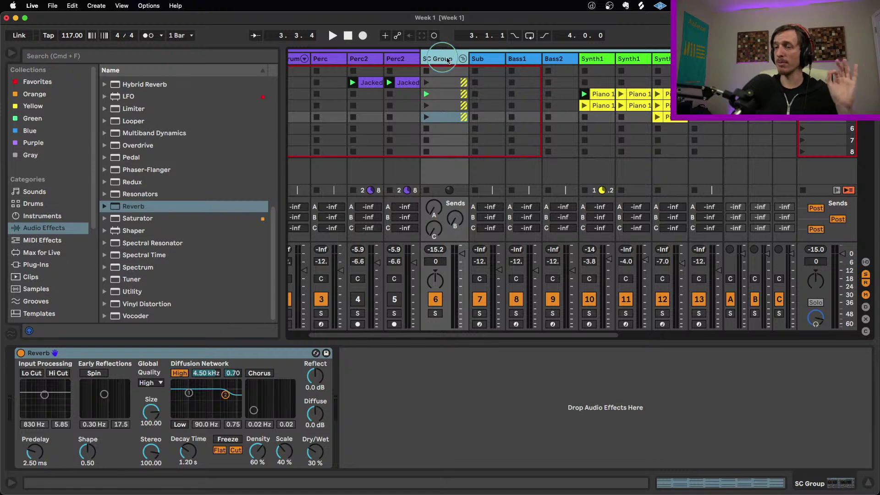
{"action": "left_click", "coordinate": [394, 72]}
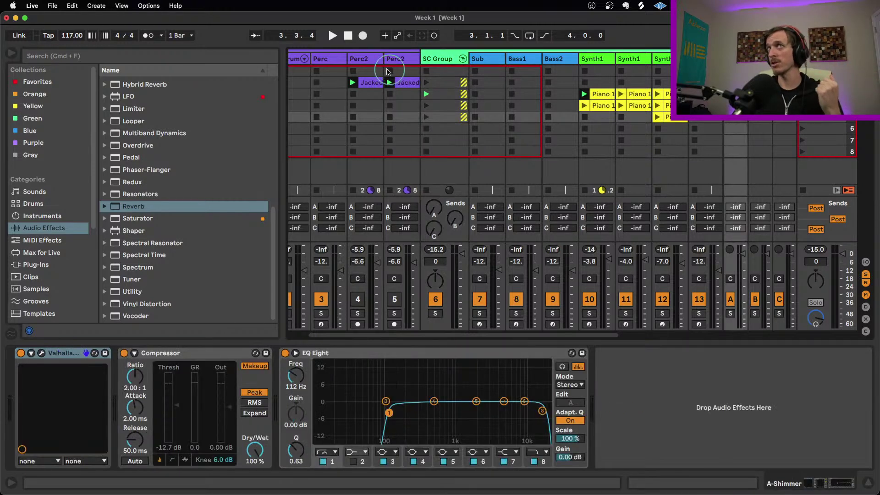
{"action": "left_click", "coordinate": [432, 62]}
{"action": "left_click", "coordinate": [446, 179]}
{"action": "left_click", "coordinate": [435, 215]}
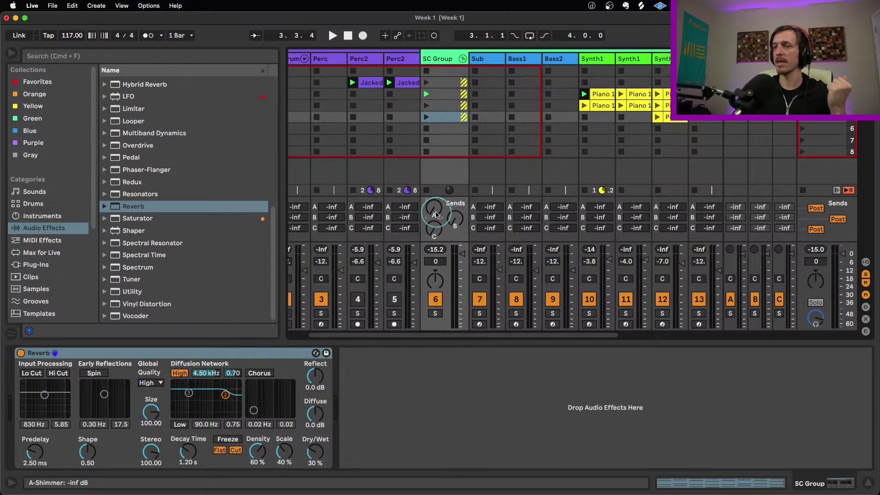
{"action": "left_click_drag", "start_coordinate": [434, 213], "coordinate": [435, 204]}
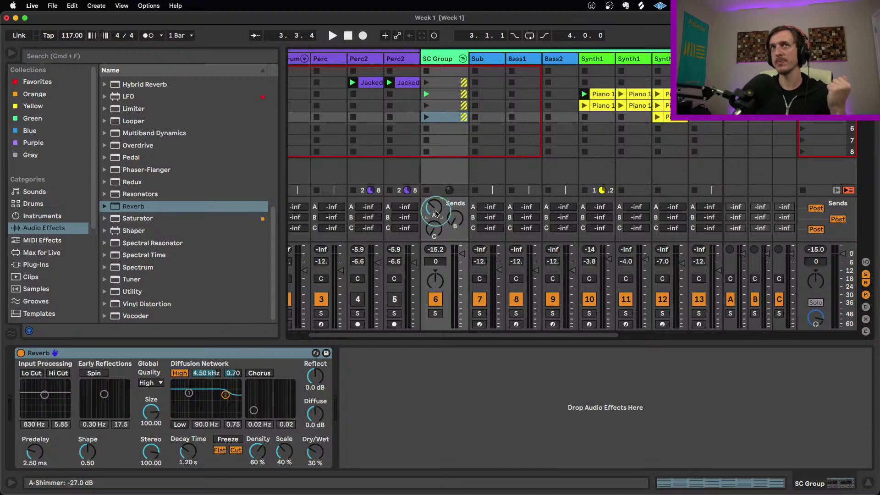
- Set the SC group's A-Shimmer send to -19.7 dB and its volume to -2.0 dB, and view the A-Shimmer and Master chains
{"action": "left_click", "coordinate": [603, 59]}
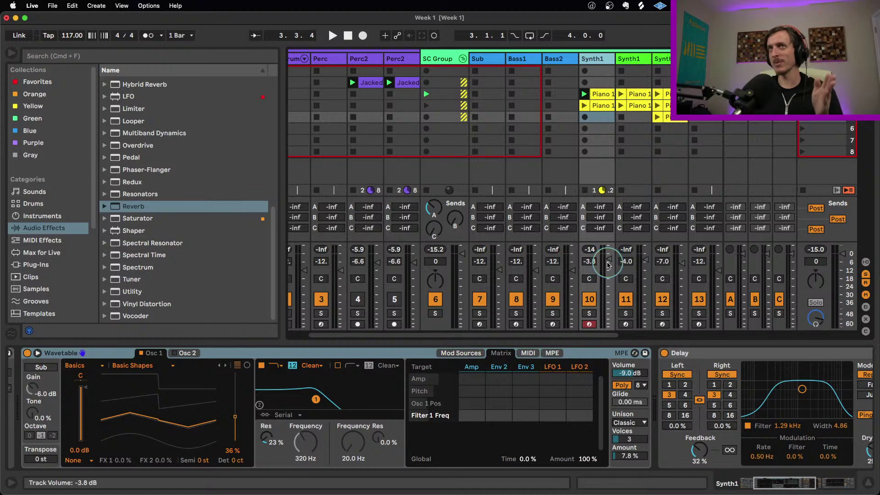
{"action": "left_click", "coordinate": [437, 58]}
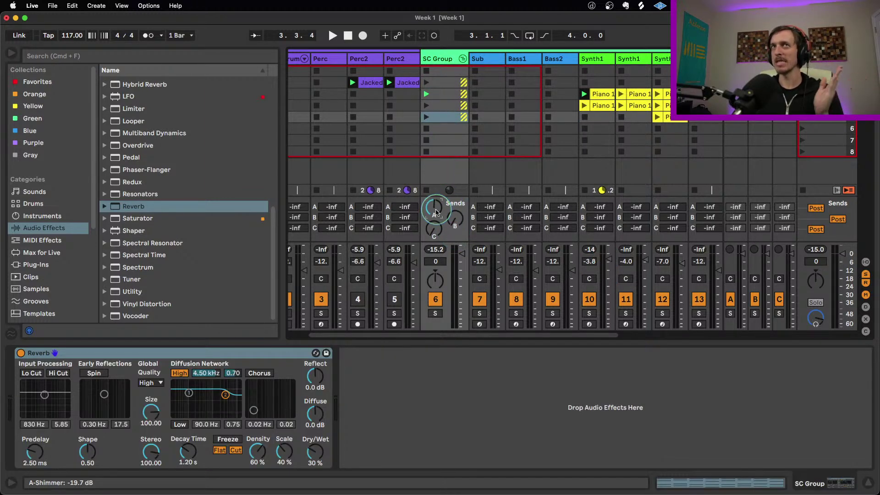
{"action": "left_click_drag", "start_coordinate": [462, 256], "coordinate": [462, 259]}
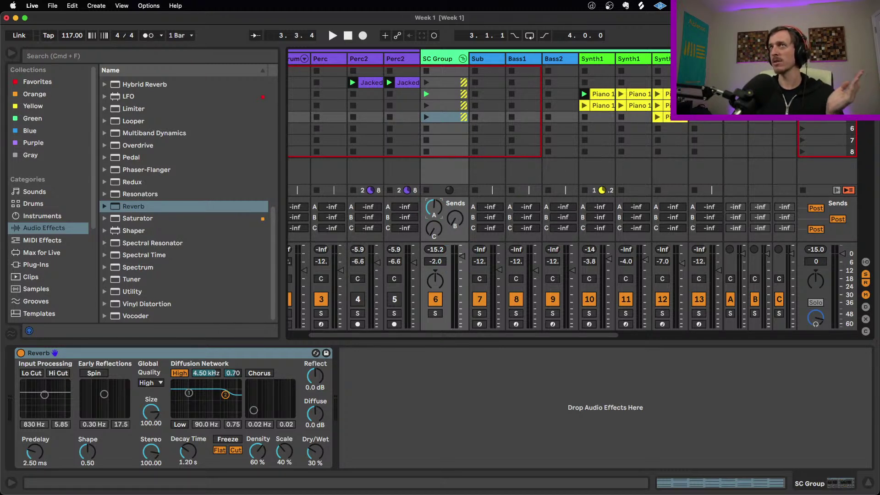
{"action": "left_click", "coordinate": [736, 59]}
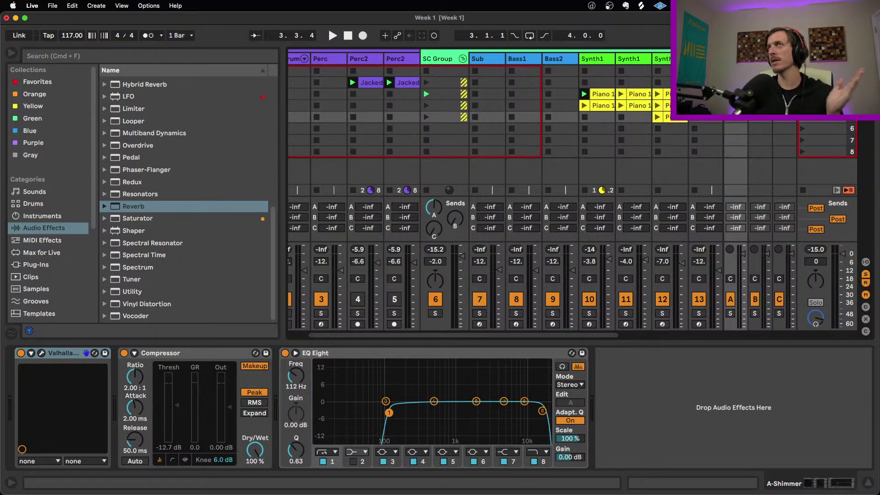
{"action": "left_click", "coordinate": [821, 174]}
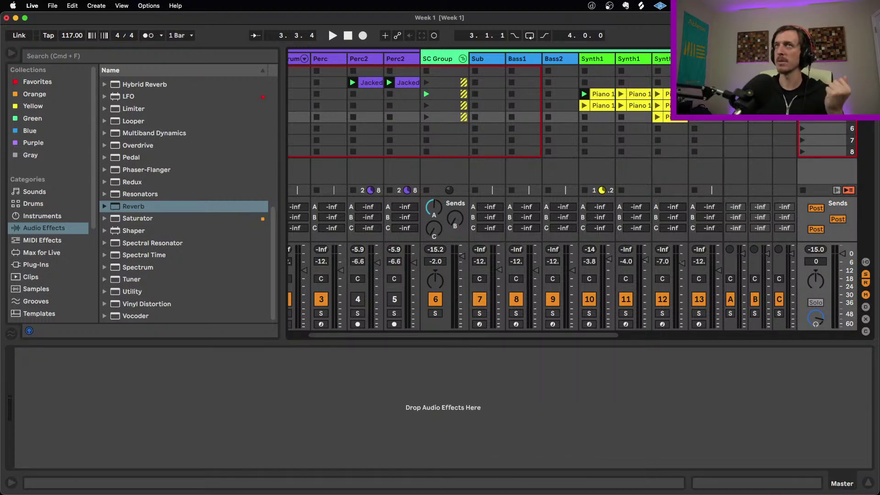
{"action": "left_click", "coordinate": [736, 59]}
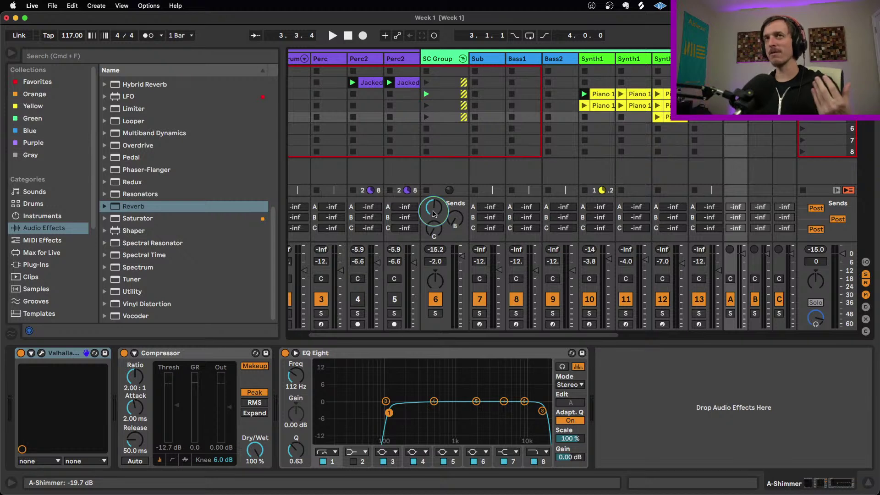
- Zero the SC group's A-Shimmer send and set Synth1 sends: first A-Shimmer -23.7 dB, second B-Vintage -17.2 dB, third A-Shimmer -40.0 dB
{"action": "scroll", "coordinate": [433, 211], "scroll_direction": "up", "scroll_amount": 2}
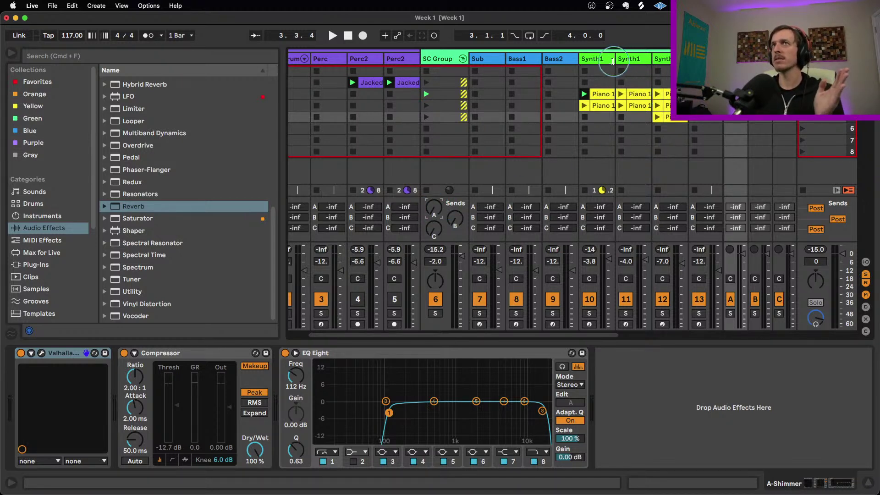
{"action": "scroll", "coordinate": [602, 207], "scroll_direction": "up", "scroll_amount": 3}
{"action": "scroll", "coordinate": [602, 207], "scroll_direction": "up", "scroll_amount": 3}
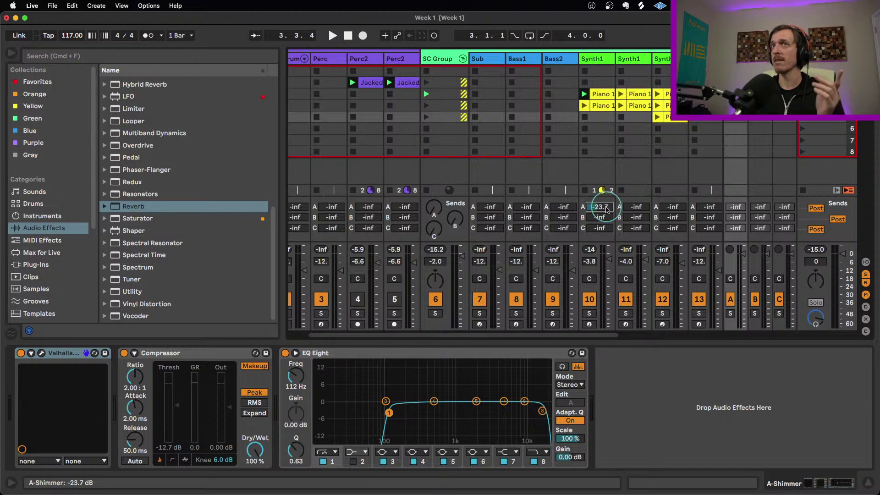
{"action": "scroll", "coordinate": [638, 218], "scroll_direction": "up", "scroll_amount": 2}
{"action": "scroll", "coordinate": [640, 219], "scroll_direction": "up", "scroll_amount": 6}
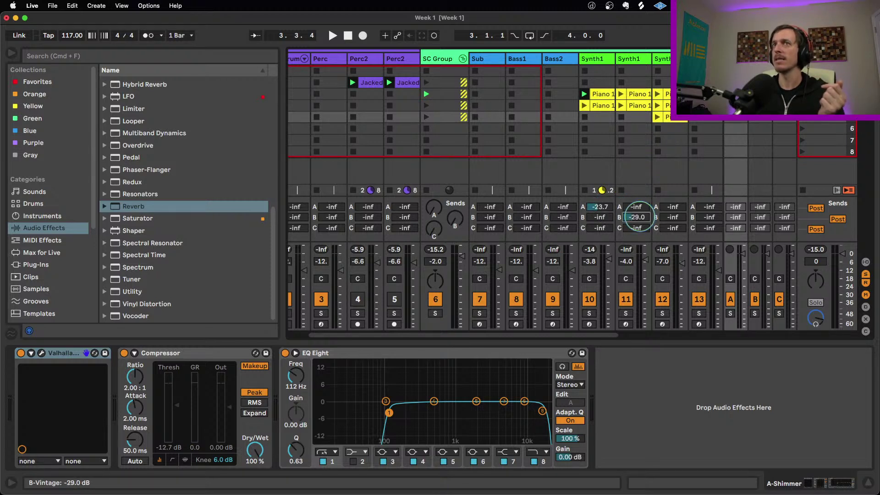
{"action": "scroll", "coordinate": [672, 206], "scroll_direction": "up", "scroll_amount": 3}
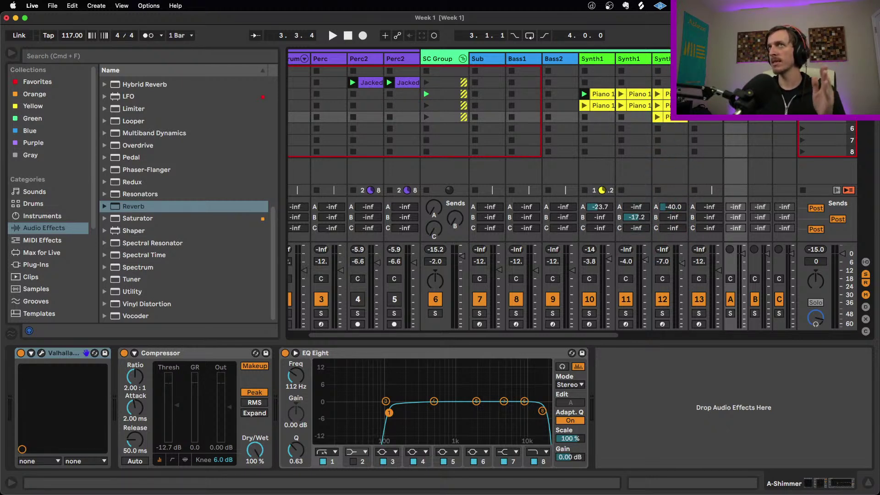
- Reset the A-Shimmer sends of the third and first Synth1 tracks and the second Synth1's B-Vintage send to -inf dB
{"action": "left_click", "coordinate": [673, 209]}
{"action": "key", "text": "Delete"}
{"action": "left_click", "coordinate": [637, 216]}
{"action": "key", "text": "Delete"}
{"action": "left_click", "coordinate": [599, 206]}
{"action": "key", "text": "Delete"}
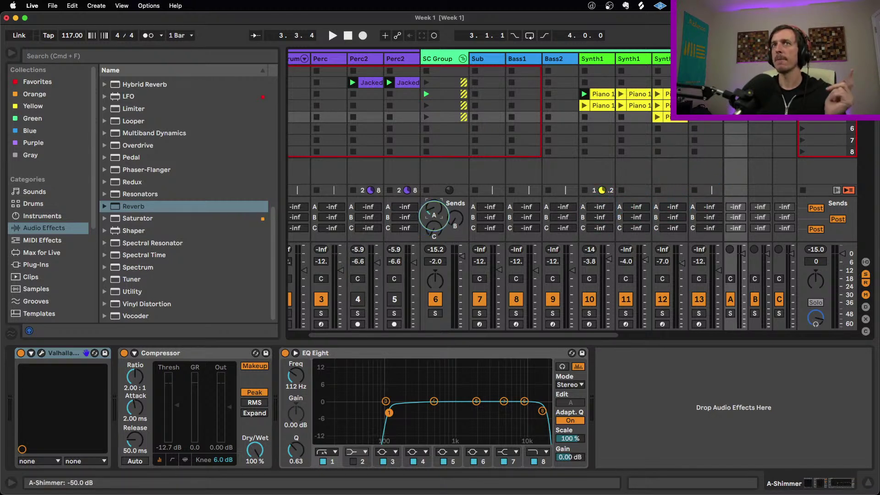
- Try out the SC group's A-Shimmer send between -inf and -22.2 dB, leaving it at -22.2 dB
{"action": "left_click", "coordinate": [434, 208]}
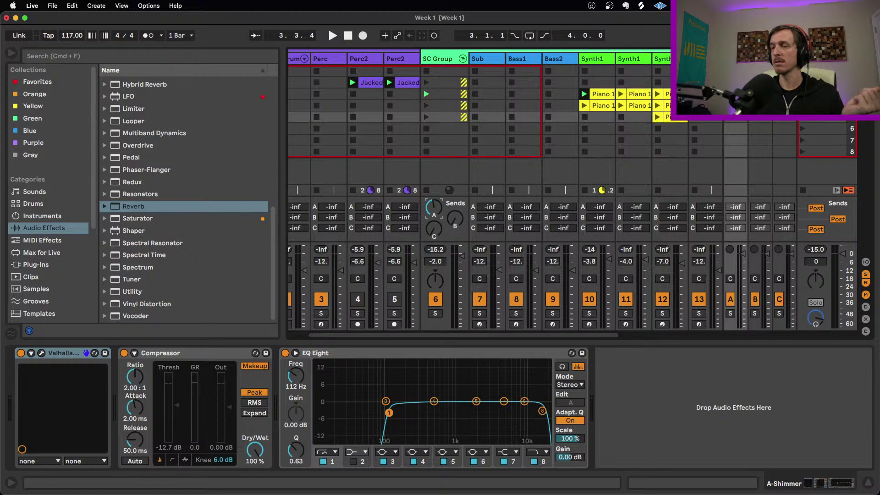
{"action": "left_click_drag", "start_coordinate": [434, 209], "coordinate": [434, 248]}
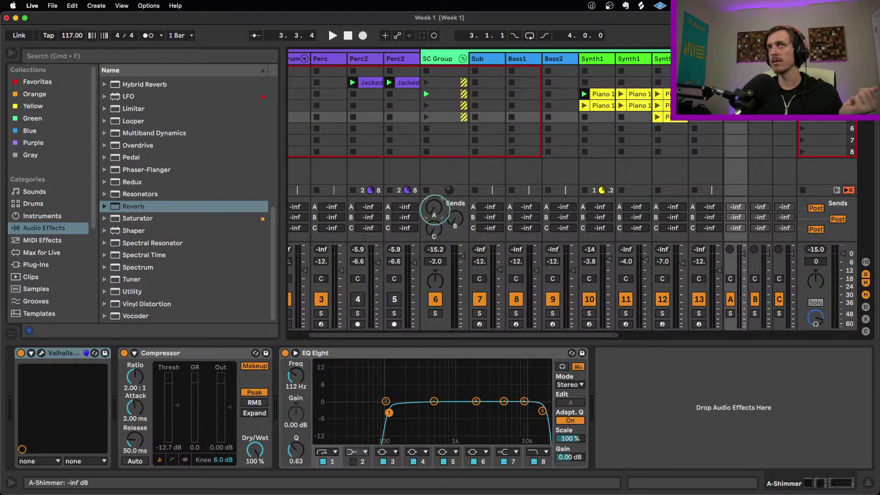
{"action": "left_click_drag", "start_coordinate": [434, 208], "coordinate": [434, 195]}
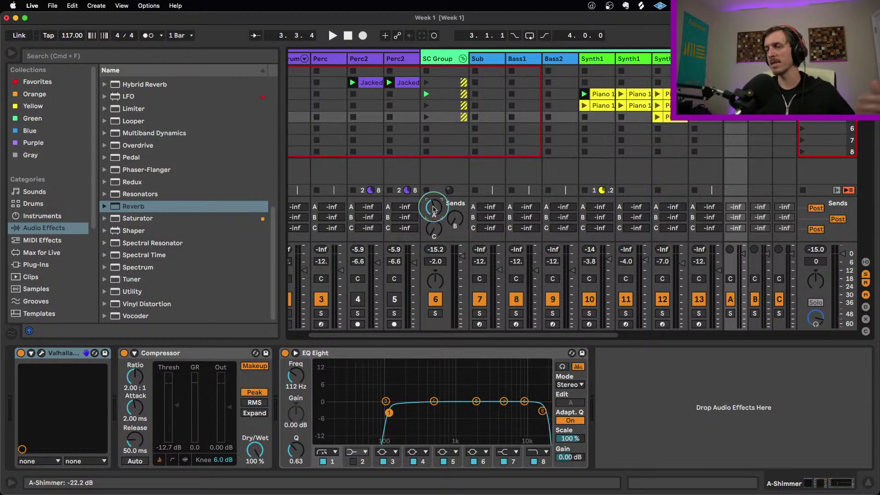
- Try A-Shimmer sends of -27.5 dB on Bass2 and -27.0, -22.2 and -14.7 dB on the three Synth1 tracks, and reset them to -inf
{"action": "left_click_drag", "start_coordinate": [564, 209], "coordinate": [672, 207]}
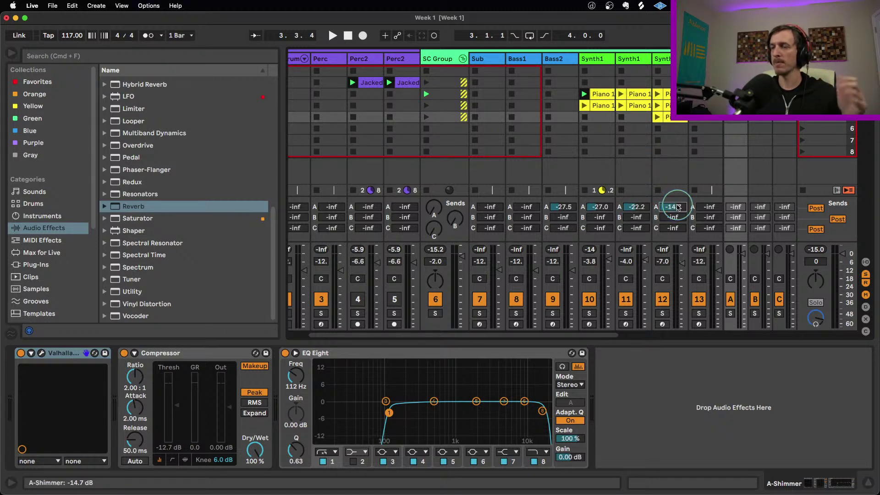
{"action": "key", "text": "Delete"}
{"action": "left_click", "coordinate": [637, 207]}
{"action": "key", "text": "Delete"}
{"action": "left_click", "coordinate": [600, 207]}
{"action": "key", "text": "Delete"}
{"action": "left_click", "coordinate": [563, 207]}
{"action": "key", "text": "Delete"}
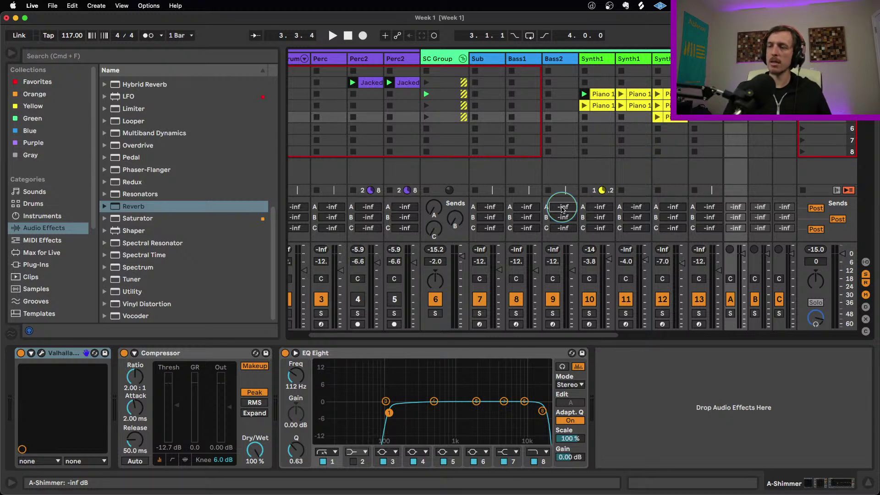
- Show the mixer's input/output routing section and examine the output destinations available for the A-Shimmer return
{"action": "left_click", "coordinate": [866, 262]}
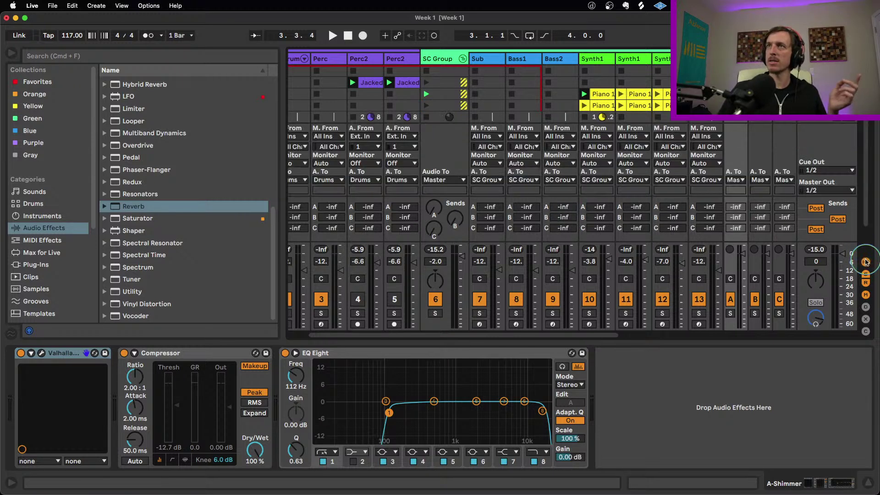
{"action": "left_click", "coordinate": [728, 181]}
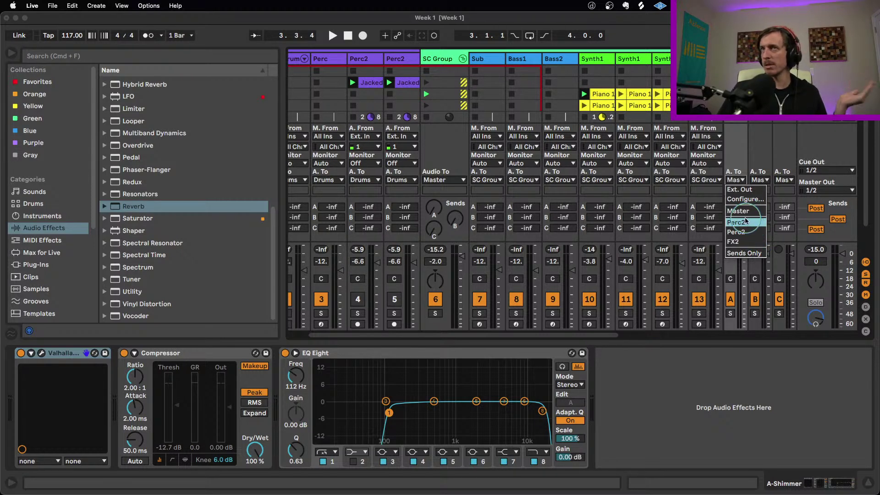
{"action": "left_click", "coordinate": [737, 179]}
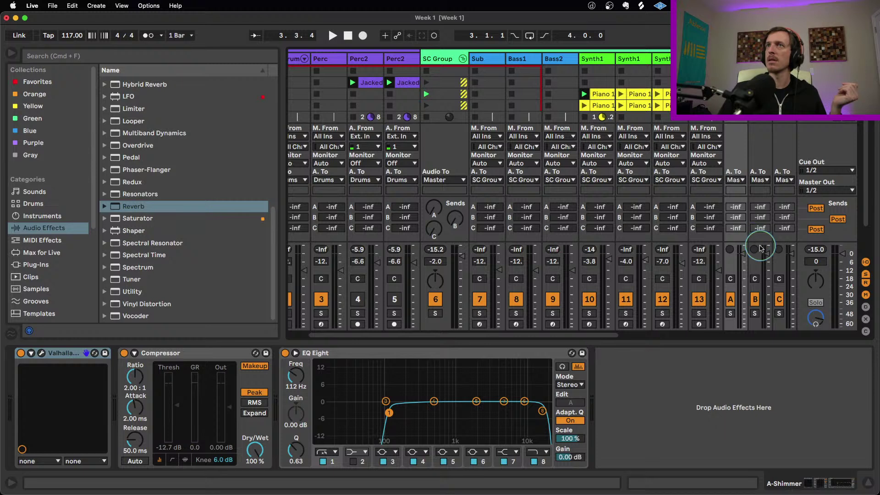
{"action": "left_click_drag", "start_coordinate": [758, 242], "coordinate": [759, 252]}
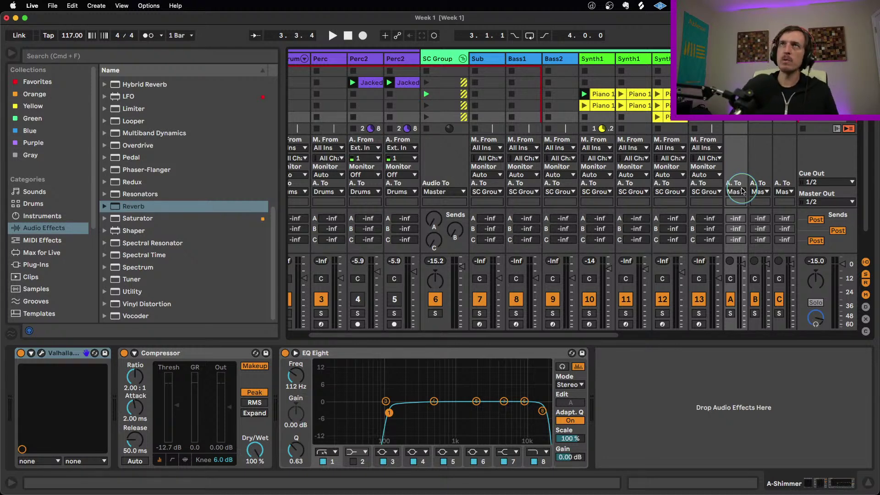
- Load the Wavetable instrument onto the Bass1 track
{"action": "left_click", "coordinate": [524, 62]}
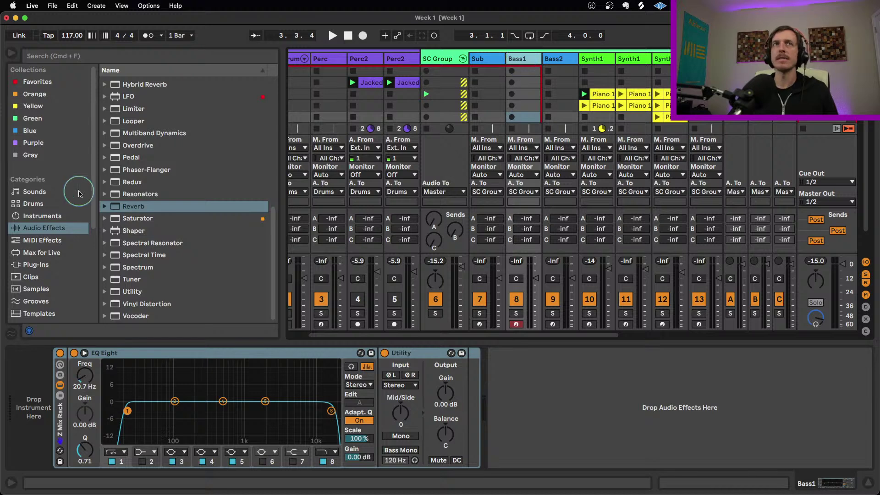
{"action": "left_click", "coordinate": [42, 216]}
{"action": "left_click", "coordinate": [115, 229]}
{"action": "left_click_drag", "start_coordinate": [116, 229], "coordinate": [17, 412]}
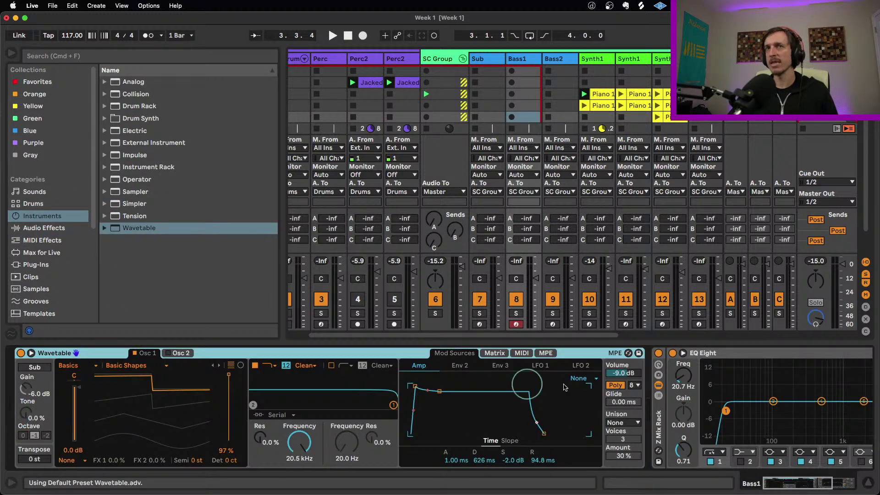
- Set Env 2's modulation of Pitch to 24 in Wavetable's modulation matrix
{"action": "left_click", "coordinate": [495, 353]}
{"action": "mouse_move", "coordinate": [493, 390]}
{"action": "left_mouse_down"}
{"action": "mouse_move", "coordinate": [495, 404]}
{"action": "mouse_move", "coordinate": [501, 397]}
{"action": "left_mouse_up"}
{"action": "right_click", "coordinate": [494, 396]}
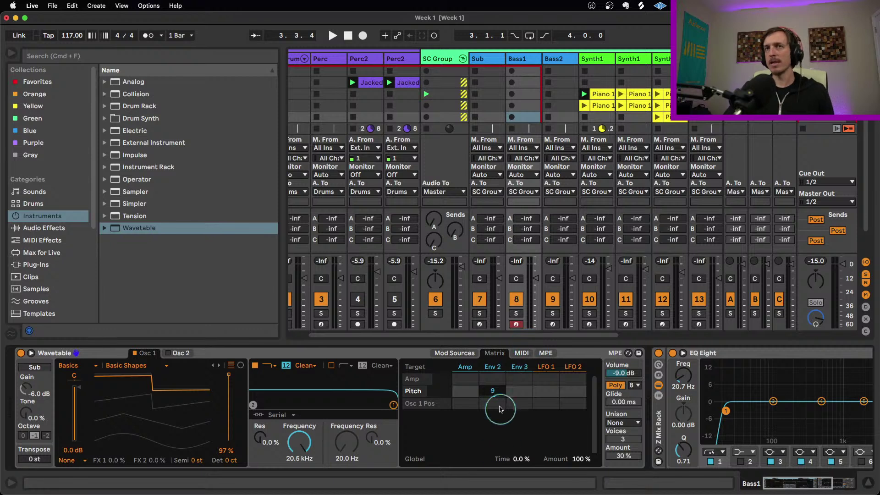
{"action": "key", "text": "Delete"}
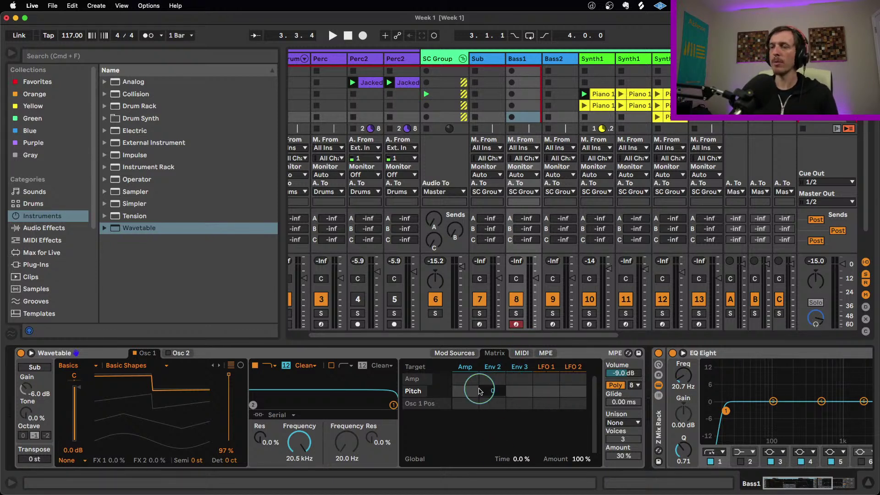
{"action": "left_click_drag", "start_coordinate": [497, 391], "coordinate": [497, 376]}
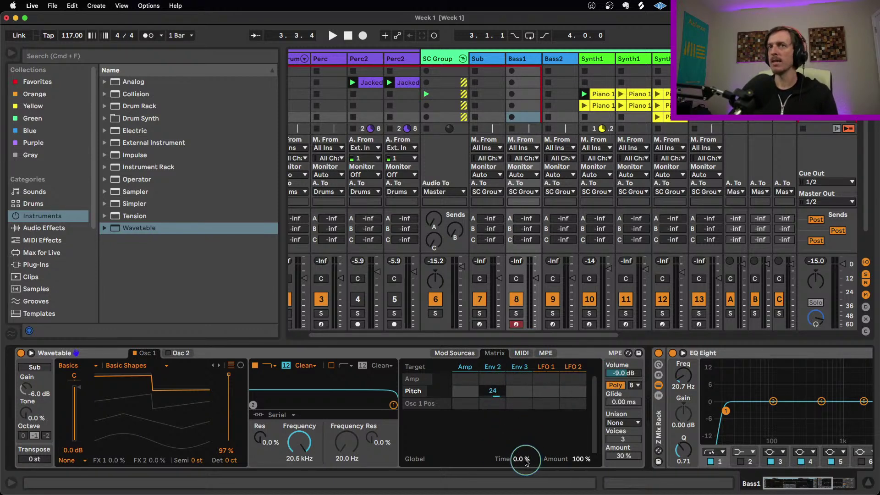
- Bring up the global Time and Amount as modulation matrix targets, and add LFO 1's Amount as a target row
{"action": "left_click", "coordinate": [543, 459]}
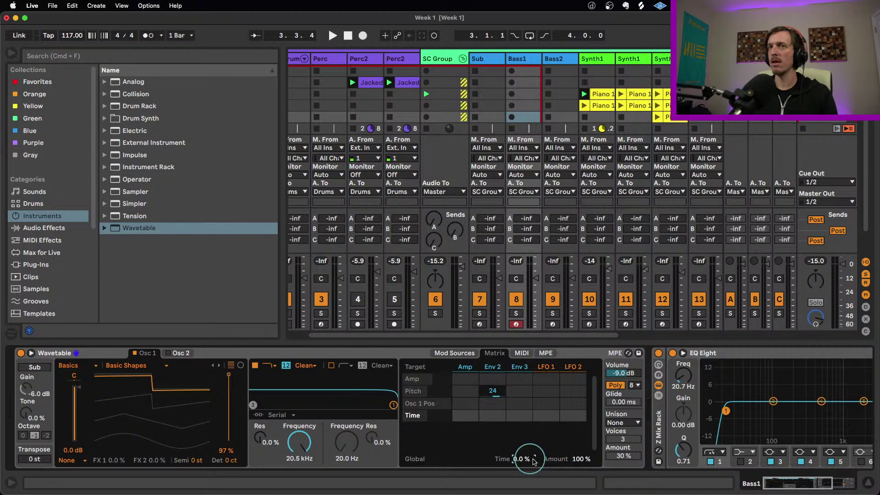
{"action": "left_click_drag", "start_coordinate": [598, 460], "coordinate": [577, 440]}
{"action": "left_click", "coordinate": [525, 391]}
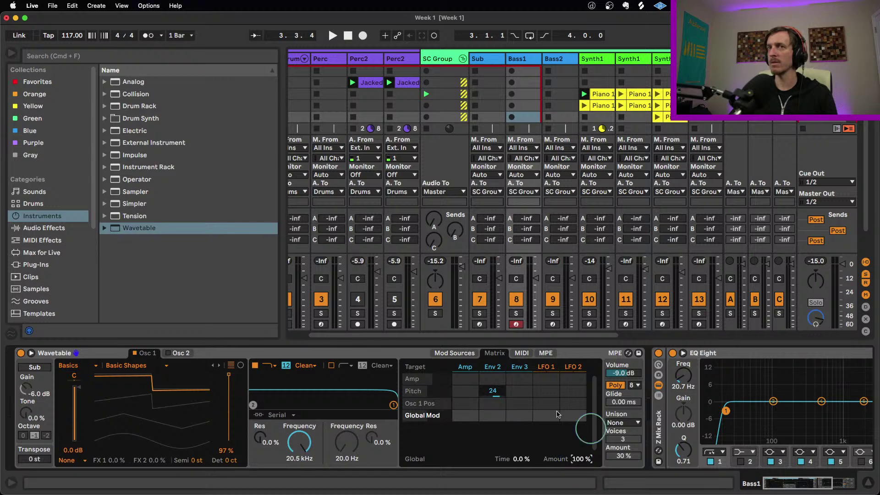
{"action": "left_click", "coordinate": [455, 353]}
{"action": "left_click", "coordinate": [541, 365]}
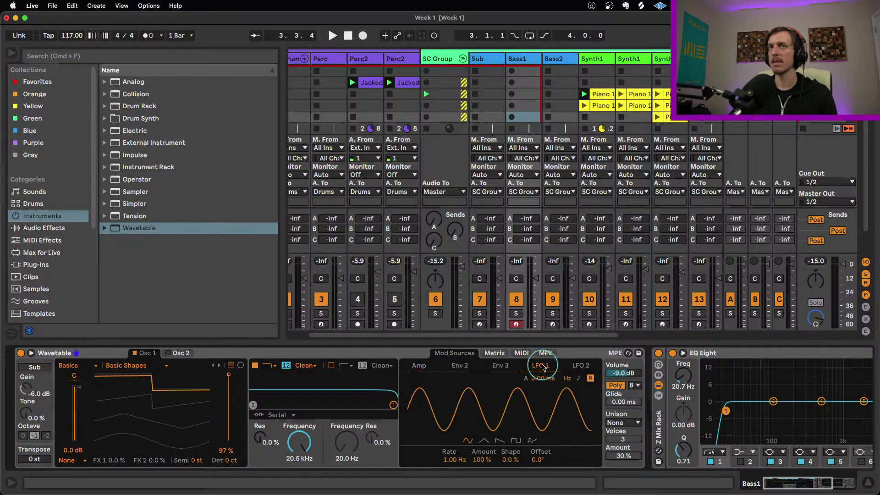
{"action": "left_click_drag", "start_coordinate": [479, 460], "coordinate": [482, 454]}
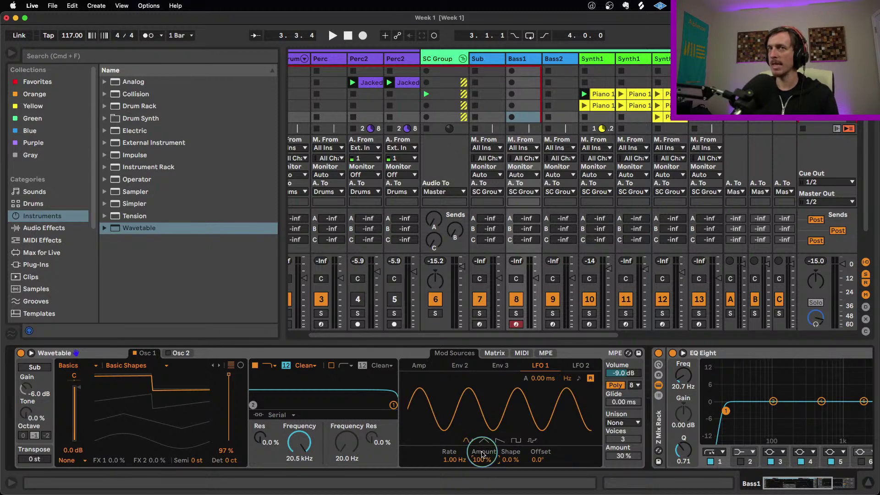
{"action": "left_click", "coordinate": [495, 353]}
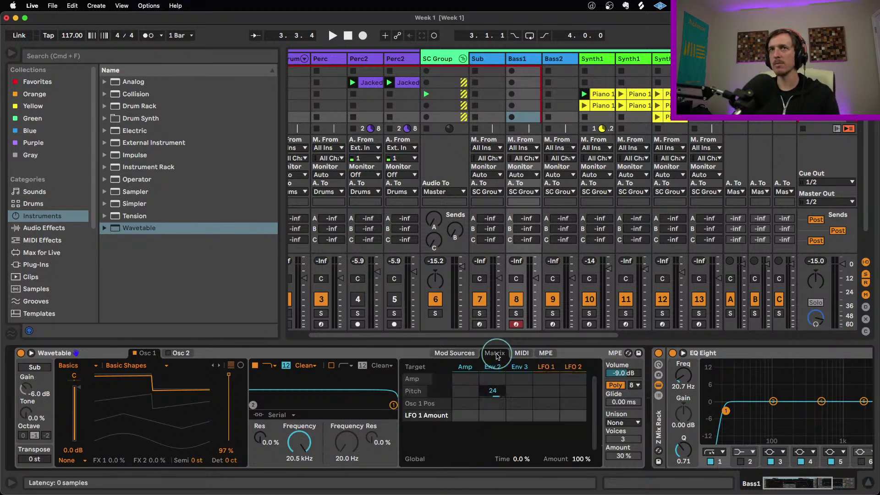
- Clear Env 2's modulation of Pitch, try it at 28.5, and reset it to zero
{"action": "double_click", "coordinate": [499, 399]}
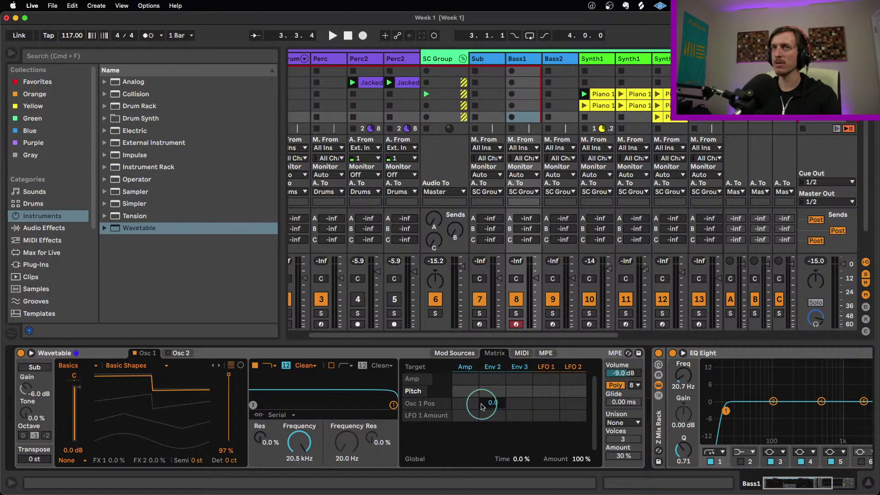
{"action": "left_click_drag", "start_coordinate": [493, 391], "coordinate": [492, 378]}
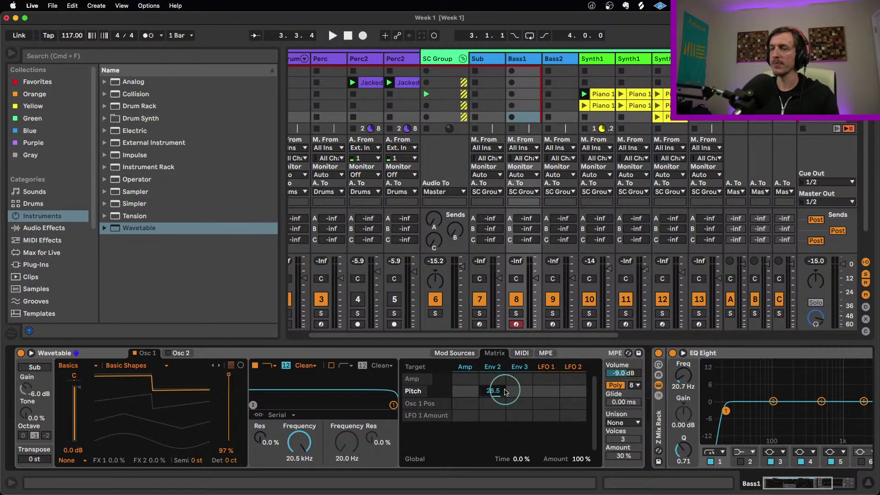
{"action": "double_click", "coordinate": [500, 392]}
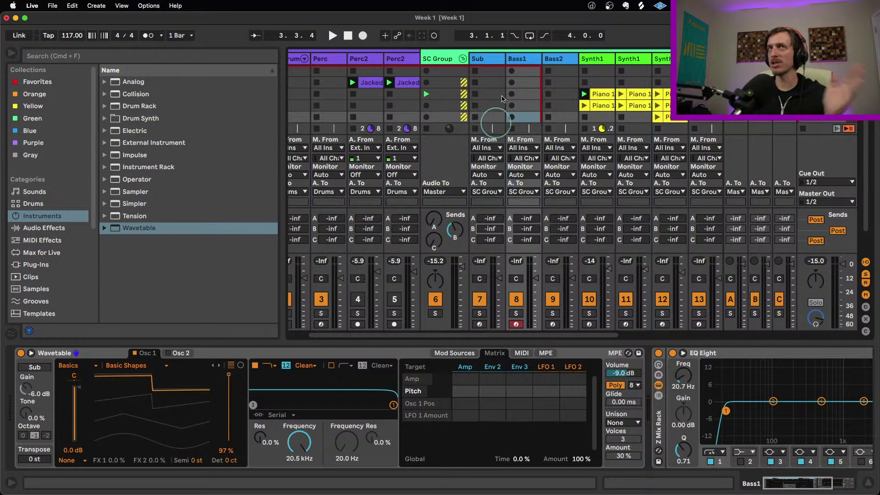
- Show the Sub track's devices and temporarily widen its mixer column to view its full-size send and routing controls
{"action": "key", "text": "Left"}
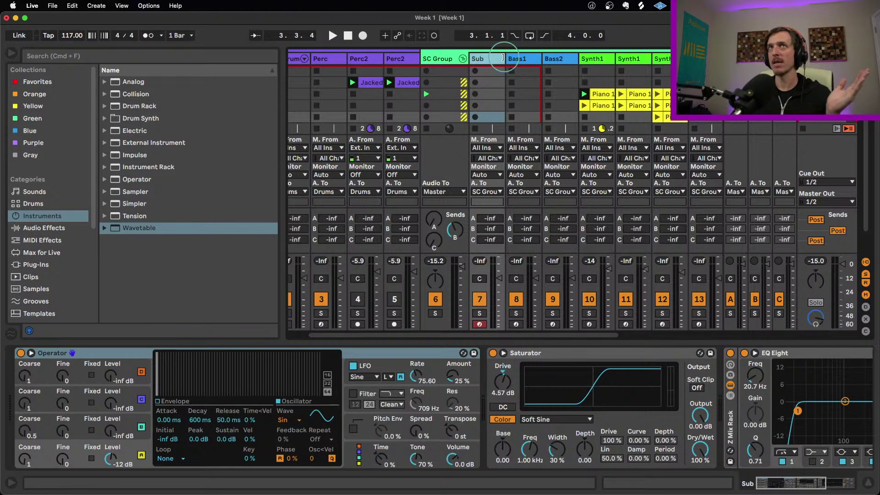
{"action": "left_click_drag", "start_coordinate": [506, 58], "coordinate": [518, 58]}
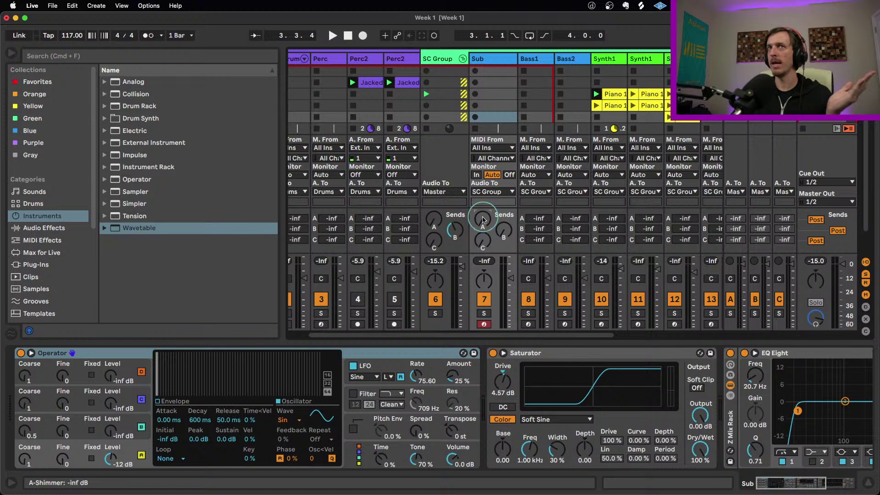
{"action": "left_click_drag", "start_coordinate": [518, 58], "coordinate": [506, 59]}
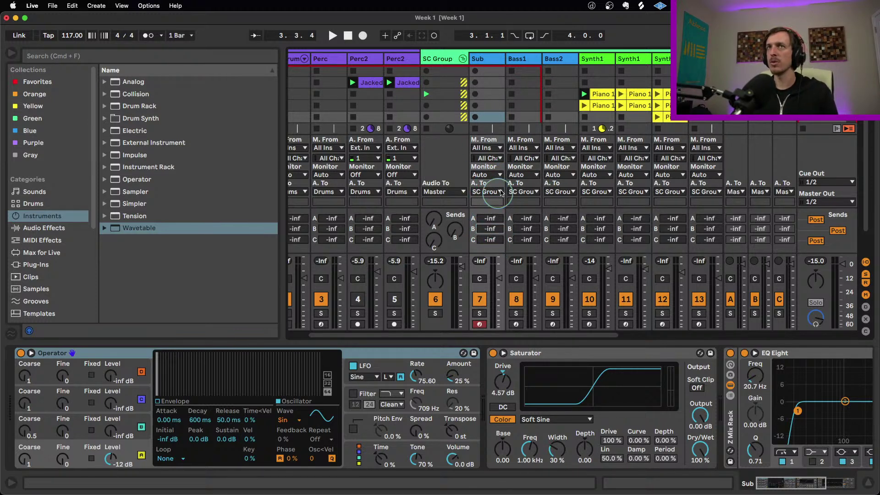
- Narrow the SC group's mixer column and return to the Wavetable device on the Bass1 track
{"action": "left_click", "coordinate": [456, 58]}
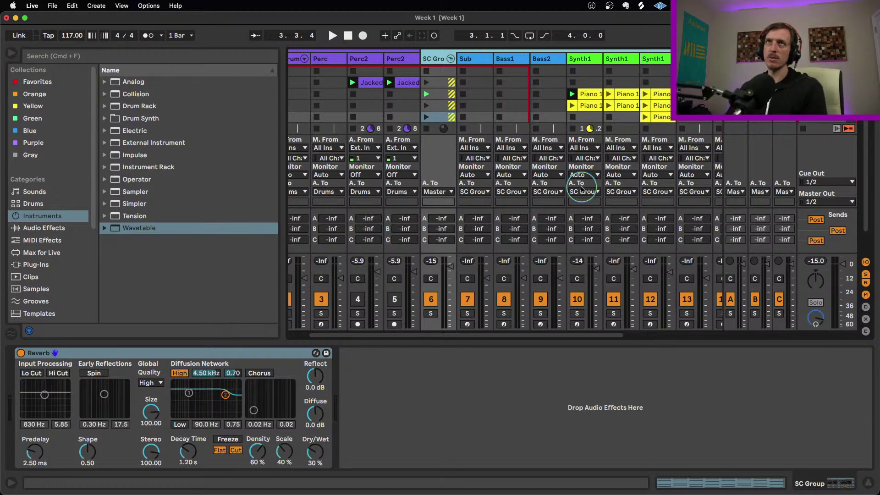
{"action": "left_click", "coordinate": [504, 58]}
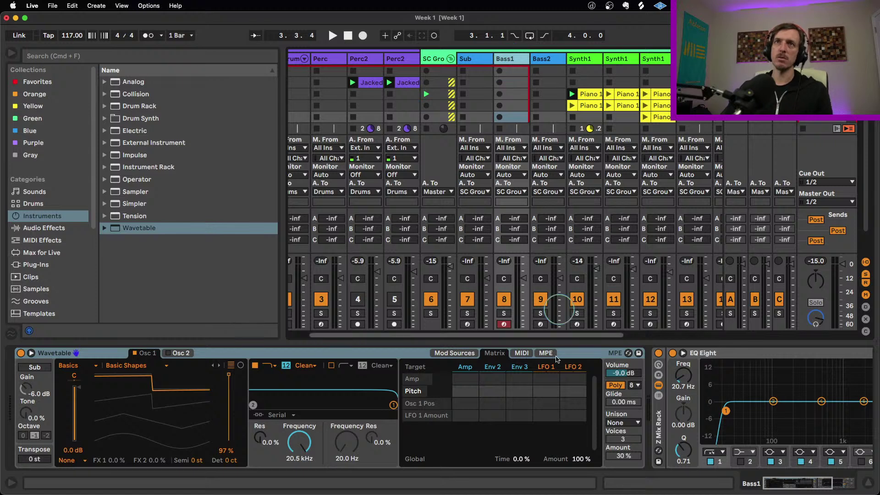
{"action": "left_click", "coordinate": [541, 405]}
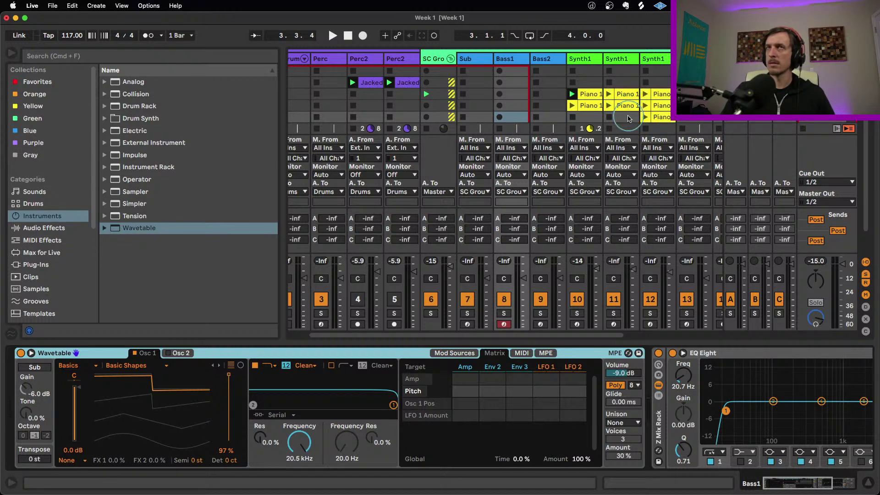
- Load the Duck_Buddy preset from the Favorites collection onto the SC Group after its Reverb
{"action": "left_click", "coordinate": [37, 82]}
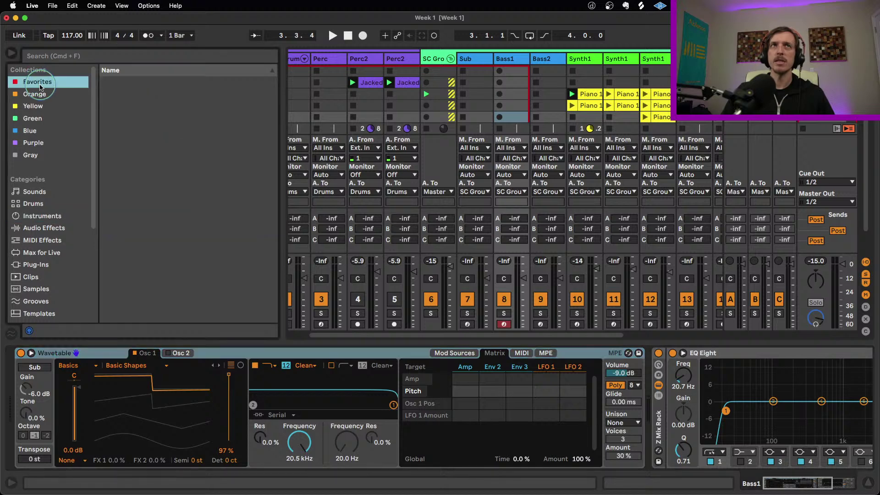
{"action": "left_click", "coordinate": [129, 130]}
{"action": "left_click", "coordinate": [471, 59]}
{"action": "left_click", "coordinate": [506, 60]}
{"action": "left_click", "coordinate": [446, 59]}
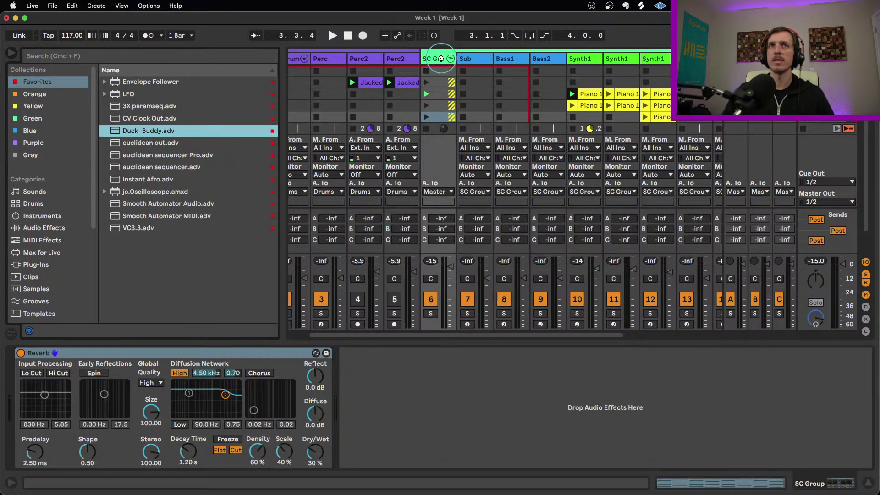
{"action": "left_click_drag", "start_coordinate": [441, 59], "coordinate": [444, 62]}
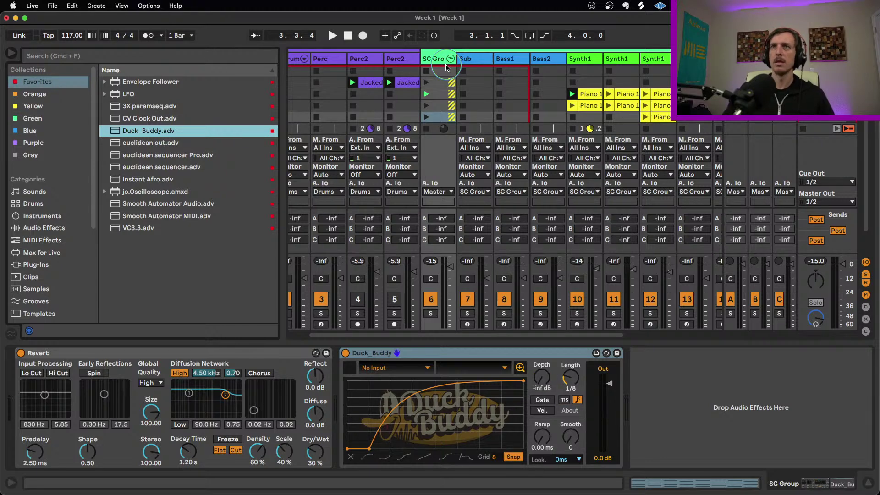
- Examine which Duck_Buddy parameters can be MIDI-mapped and which trigger input sources the device offers
{"action": "key", "text": "super+m"}
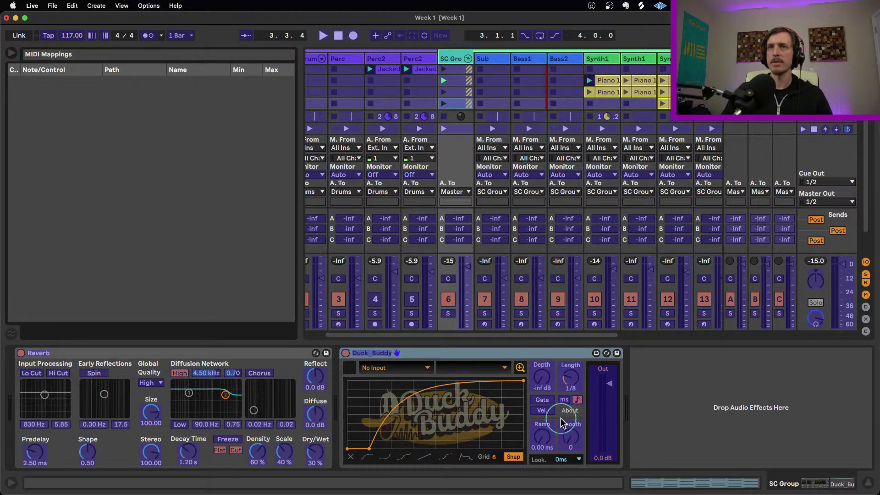
{"action": "key", "text": "super+m"}
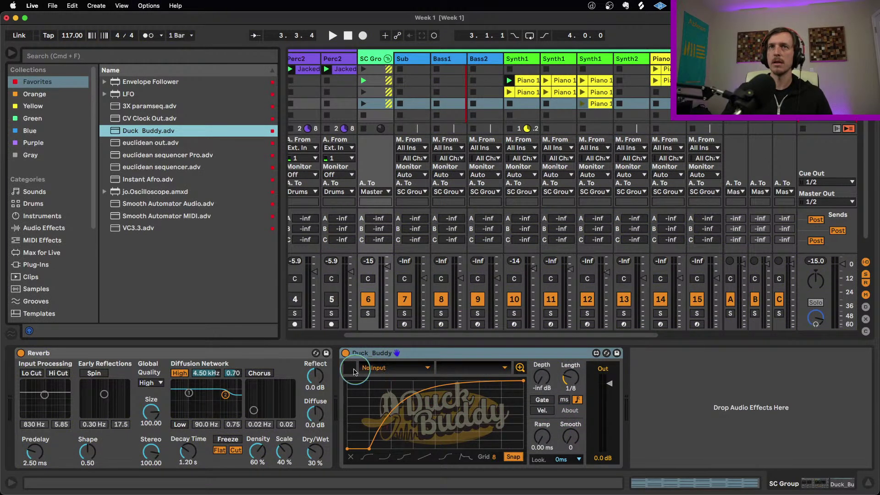
{"action": "left_click", "coordinate": [374, 368]}
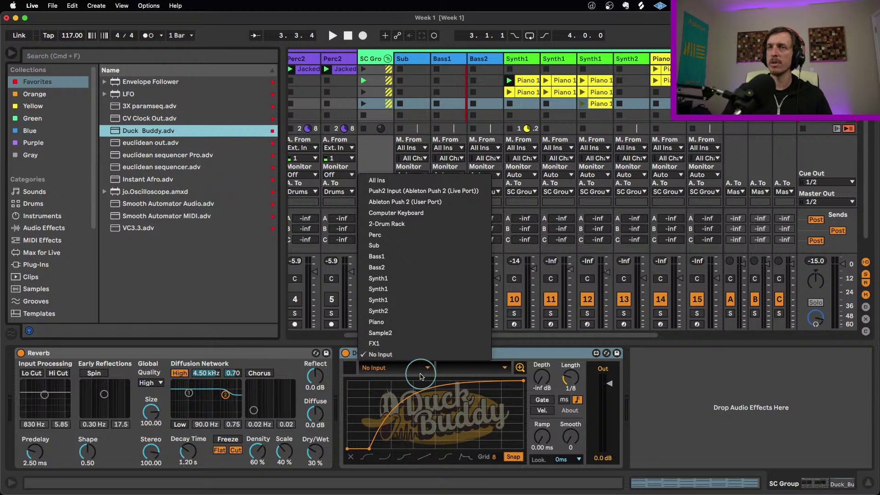
{"action": "left_click", "coordinate": [427, 356]}
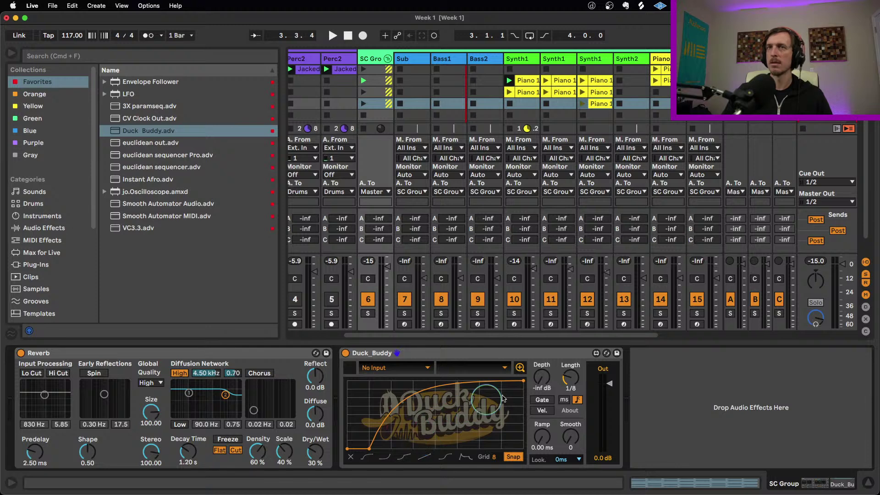
{"action": "key", "text": "super+m"}
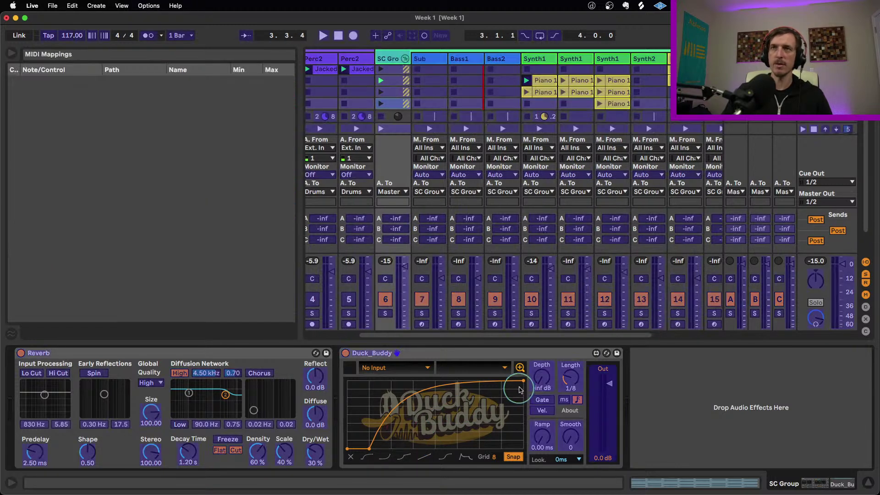
{"action": "key", "text": "super+m"}
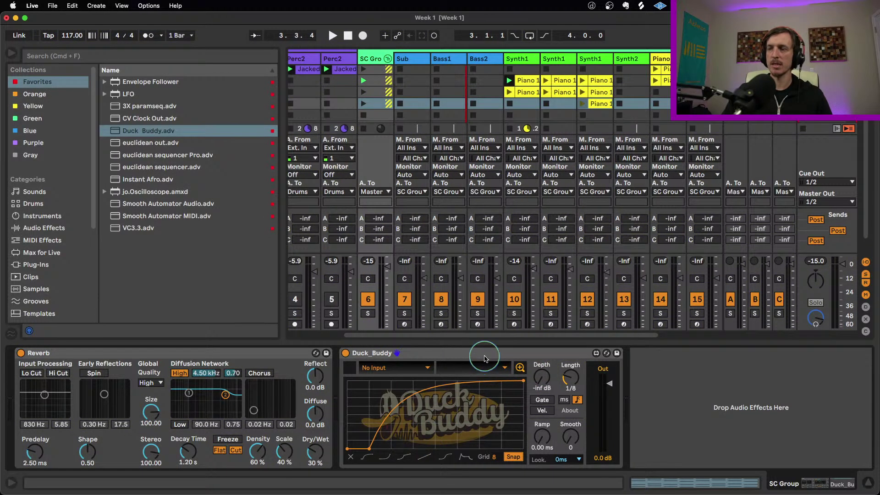
{"action": "key", "text": "super+m"}
{"action": "key", "text": "super+m"}
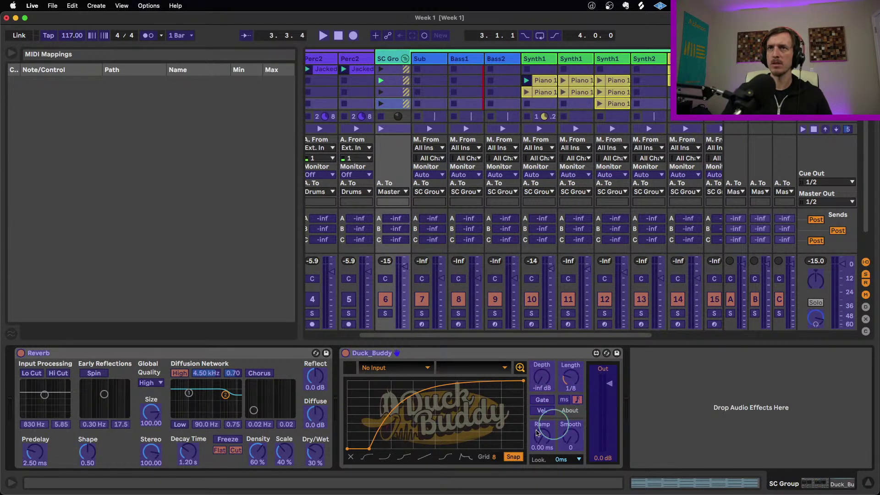
{"action": "left_click", "coordinate": [576, 462]}
{"action": "left_click", "coordinate": [576, 462]}
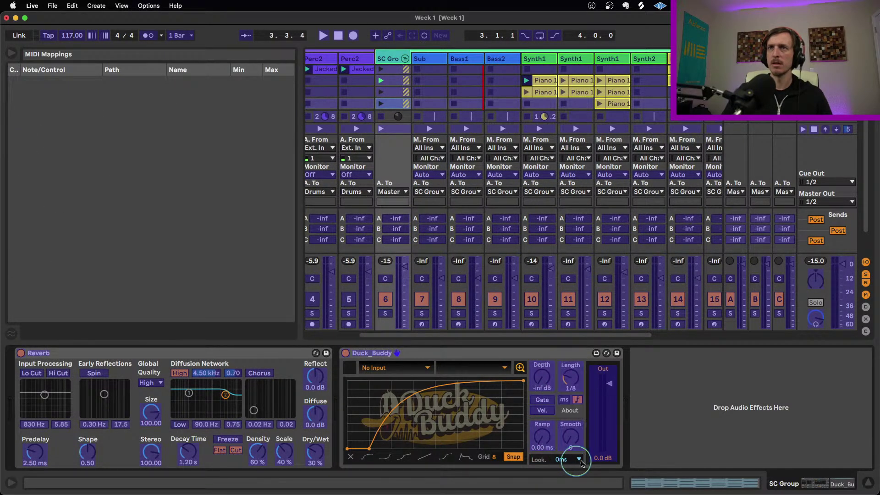
{"action": "key", "text": "super+m"}
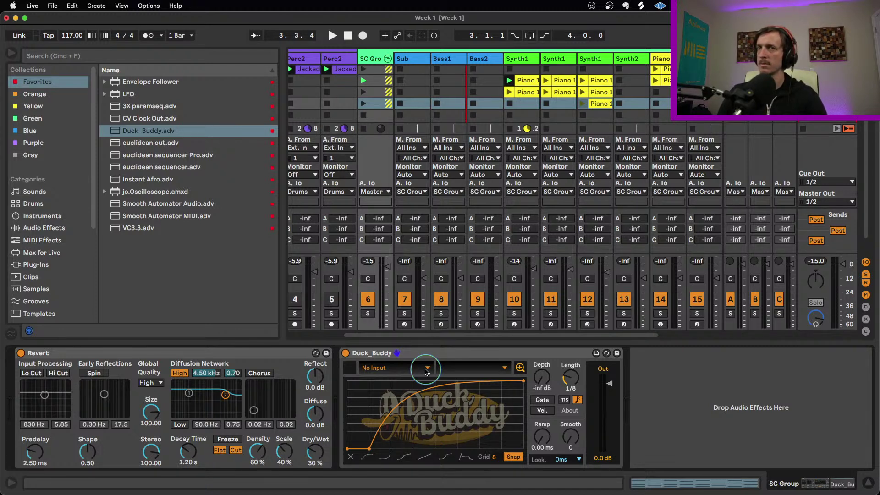
{"action": "left_click", "coordinate": [394, 374]}
{"action": "left_click", "coordinate": [394, 376]}
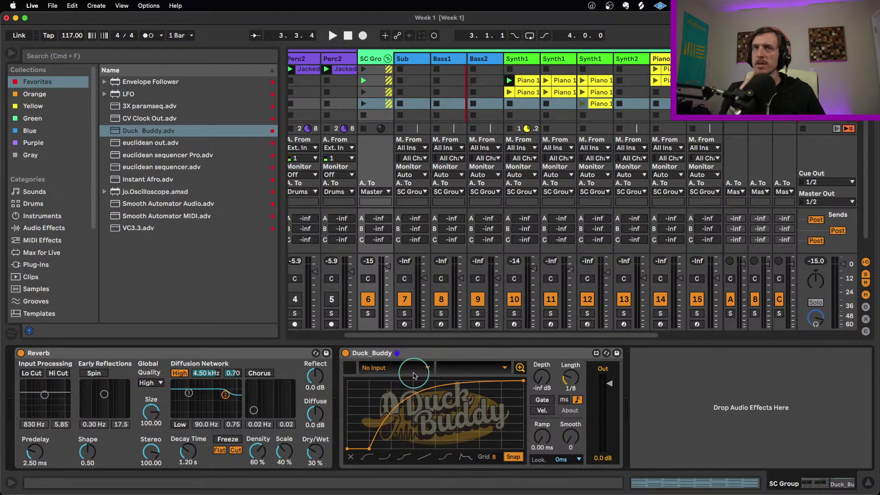
- Group Duck_Buddy into an Audio Effect Rack, show its chain list, and duplicate the chain
{"action": "left_click", "coordinate": [399, 351]}
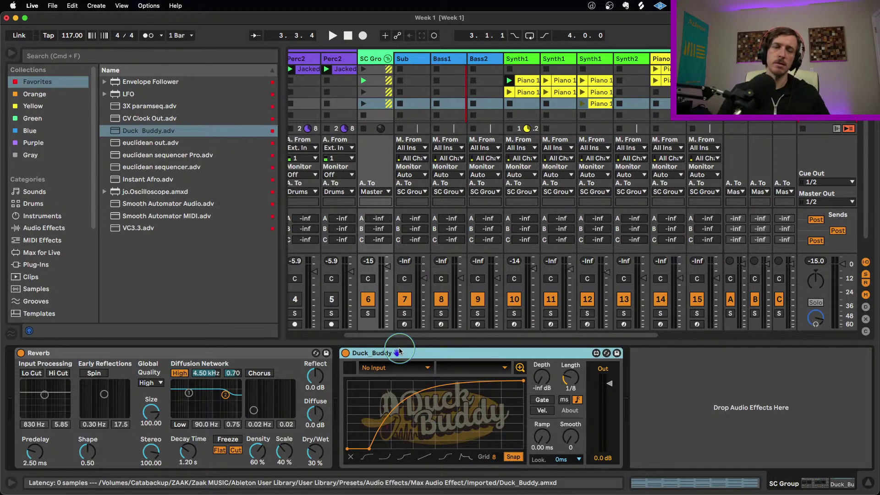
{"action": "key", "text": "super+g"}
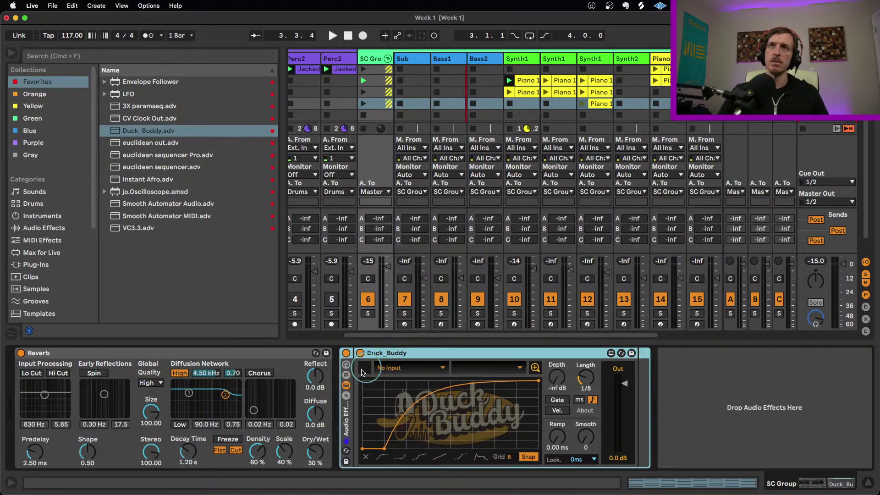
{"action": "left_click", "coordinate": [347, 397]}
{"action": "left_click", "coordinate": [390, 385]}
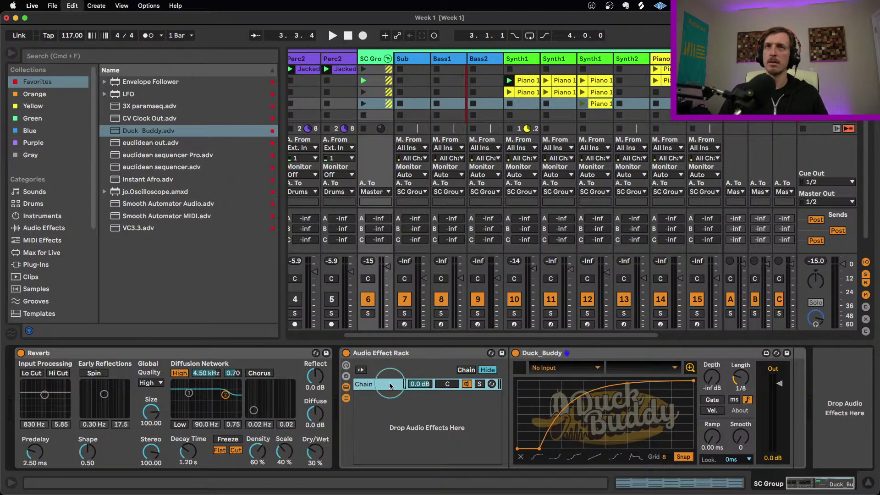
{"action": "key", "text": "super+d"}
- Set the second chain's Duck_Buddy input to 2-Drum Rack and the first chain's to Perc
{"action": "left_click", "coordinate": [528, 372]}
{"action": "left_click", "coordinate": [530, 370]}
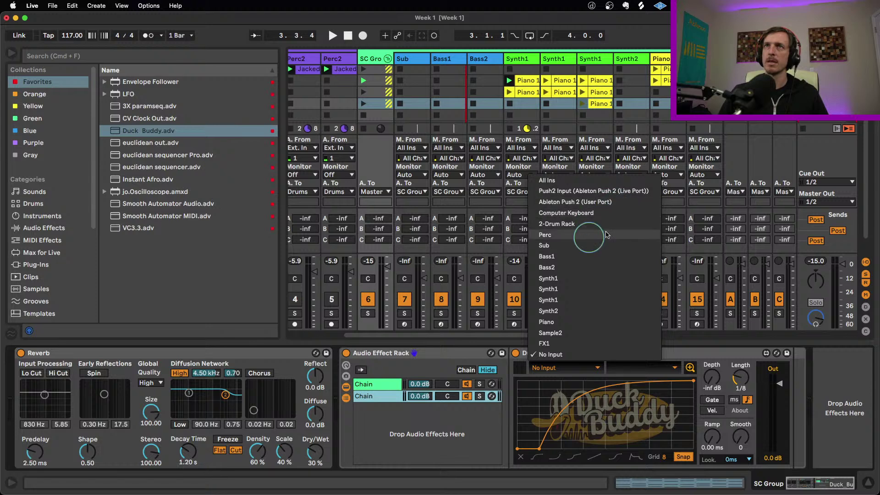
{"action": "left_click", "coordinate": [590, 224]}
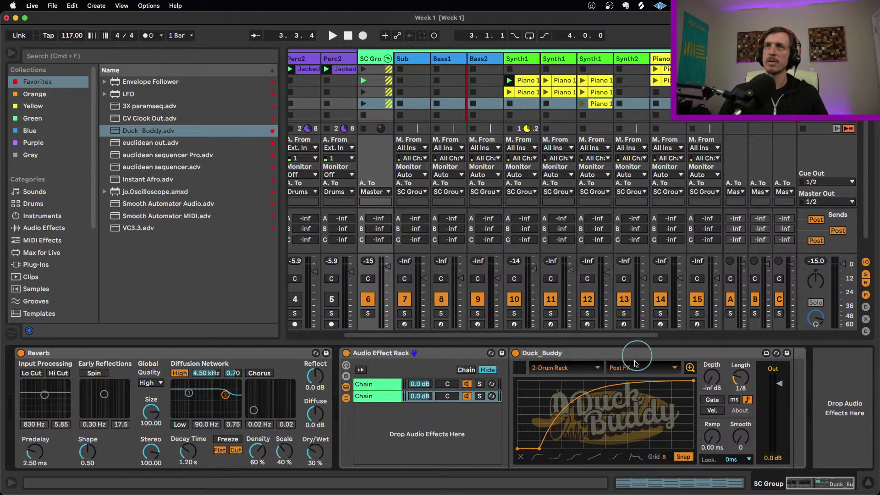
{"action": "left_click", "coordinate": [376, 384]}
{"action": "left_click", "coordinate": [550, 368]}
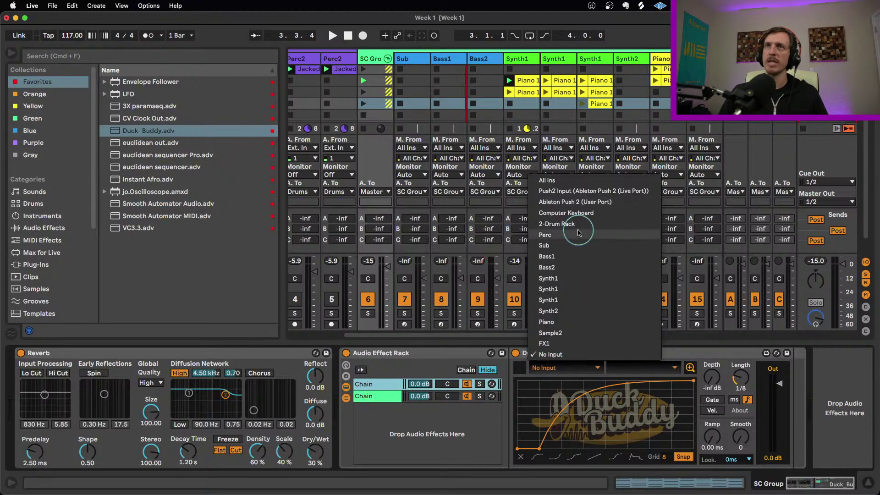
{"action": "left_click", "coordinate": [590, 236]}
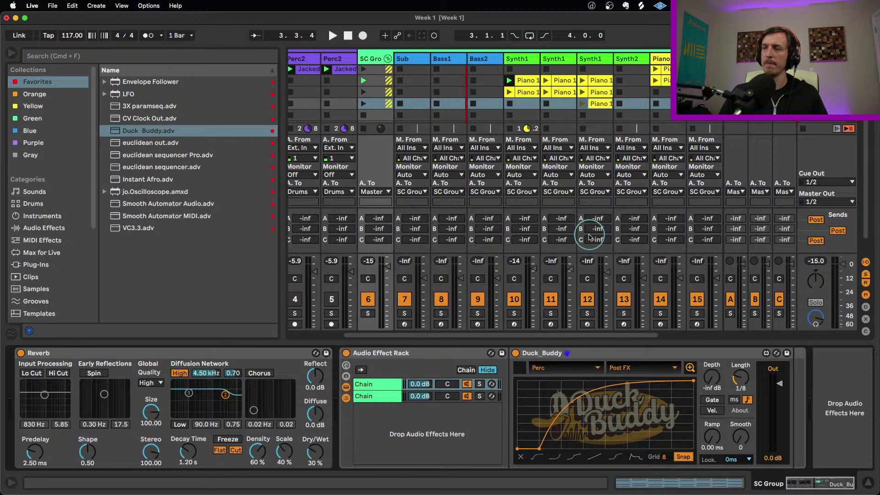
- Try 2-Drum Rack as the first chain's Duck_Buddy input and return it to Perc
{"action": "left_click", "coordinate": [358, 399]}
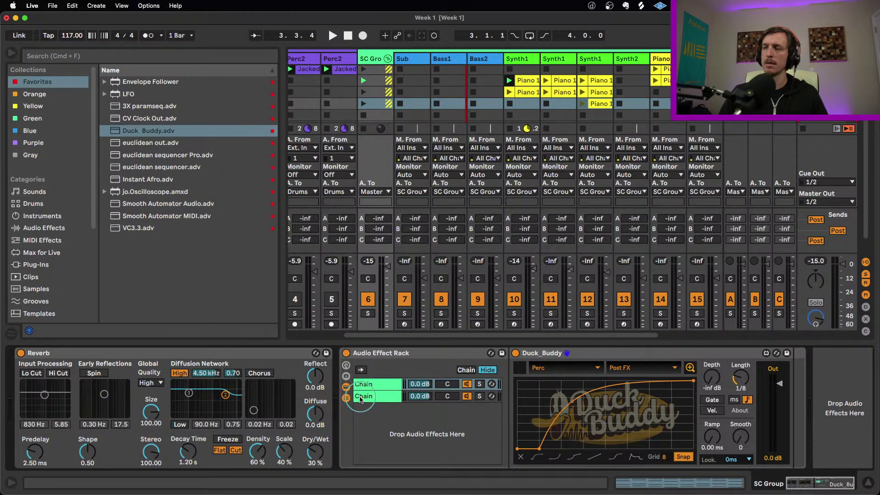
{"action": "left_click", "coordinate": [557, 374]}
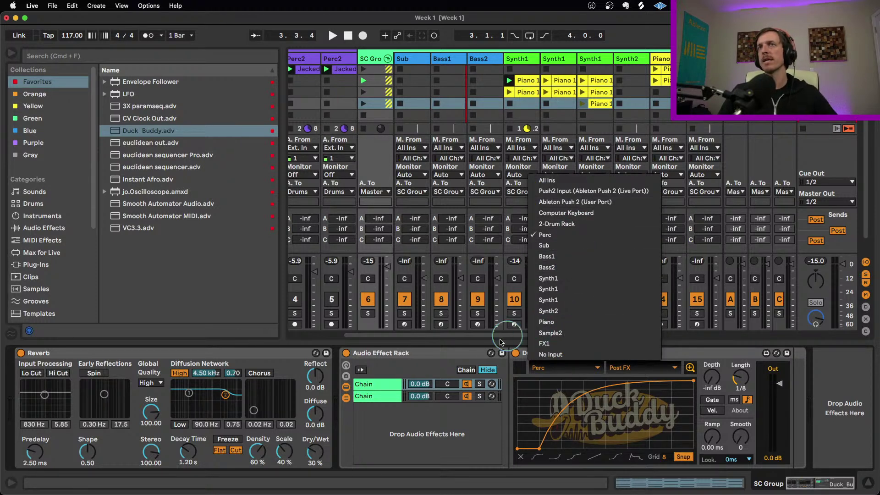
{"action": "left_click", "coordinate": [589, 223]}
{"action": "left_click", "coordinate": [568, 379]}
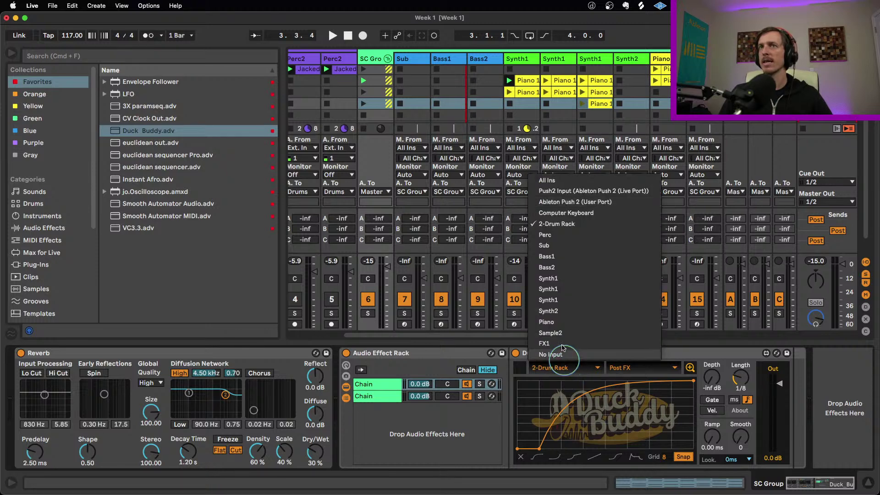
{"action": "left_click", "coordinate": [590, 235]}
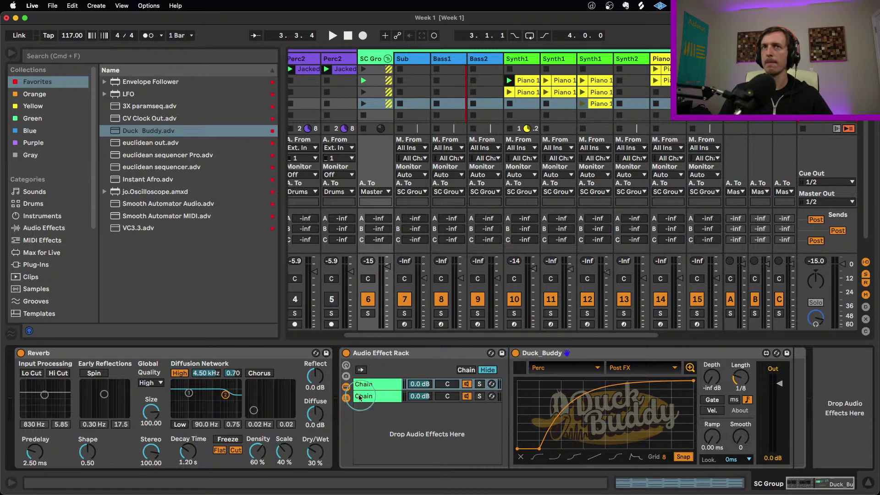
- Compare the Duck_Buddy input sources of the two rack chains
{"action": "left_click", "coordinate": [389, 384]}
{"action": "left_click", "coordinate": [392, 397]}
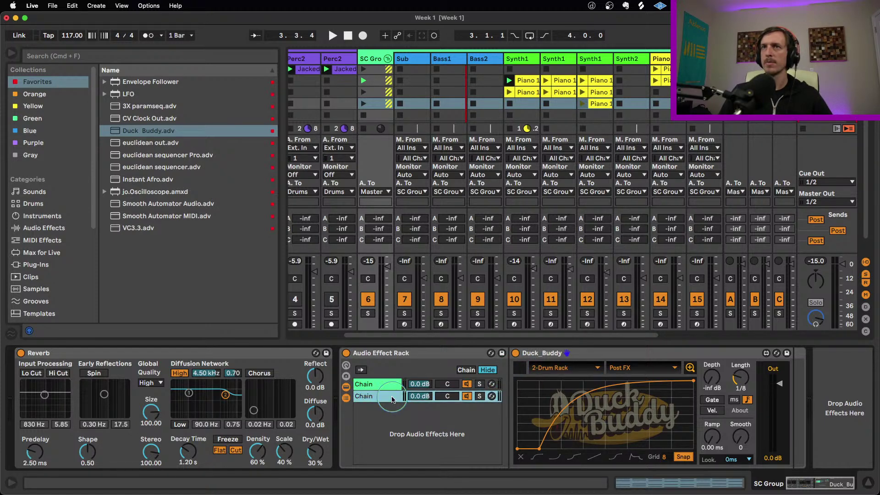
{"action": "left_click", "coordinate": [382, 384]}
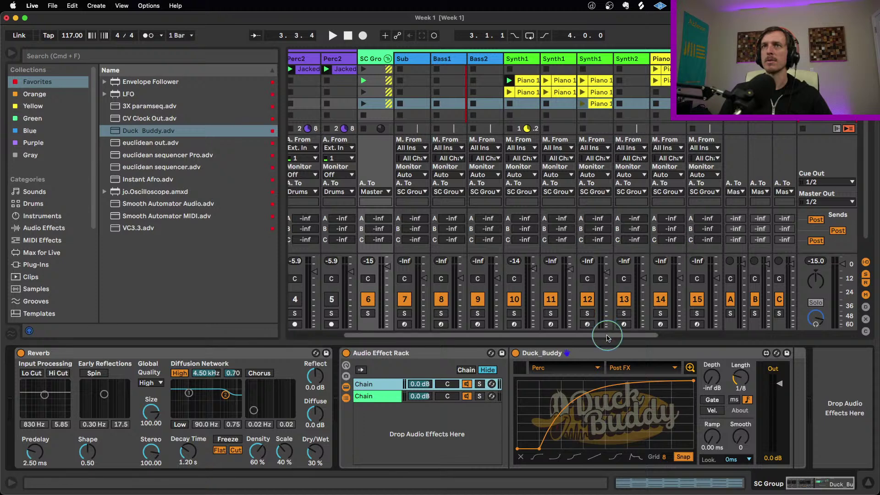
- Rename the 2-Drum Rack track as kick and the Perc track as snare
{"action": "left_click_drag", "start_coordinate": [607, 334], "coordinate": [294, 272]}
{"action": "left_click", "coordinate": [330, 59]}
{"action": "key", "text": "super+r"}
{"action": "key", "text": "Tab"}
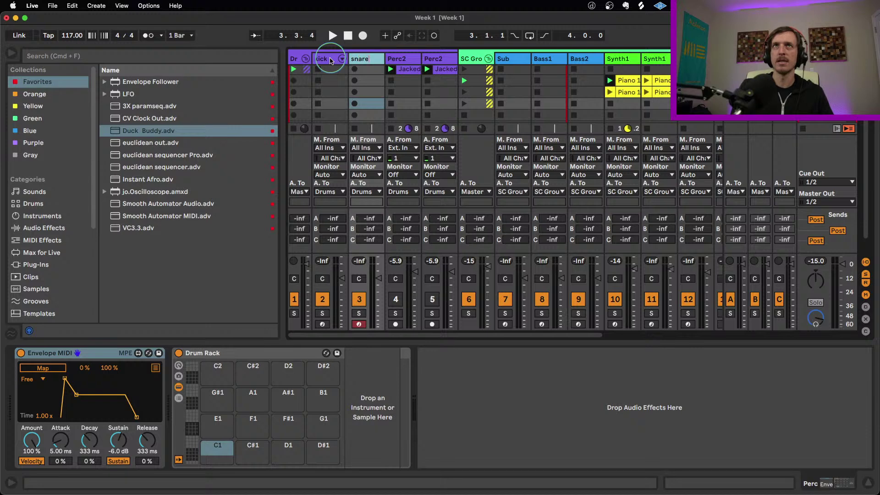
- Return to the SC Group's effect rack and move the kick-triggered Duck_Buddy chain above the snare one
{"action": "left_click", "coordinate": [472, 57]}
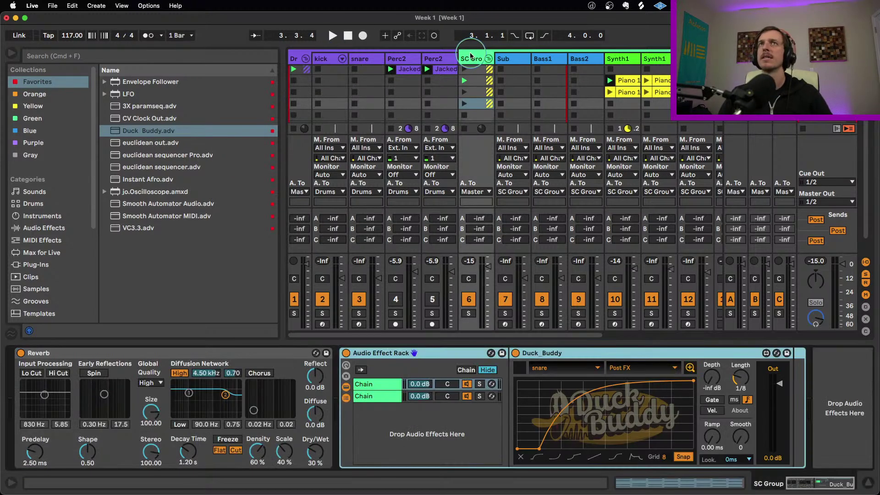
{"action": "left_click", "coordinate": [385, 395]}
{"action": "left_click", "coordinate": [385, 385]}
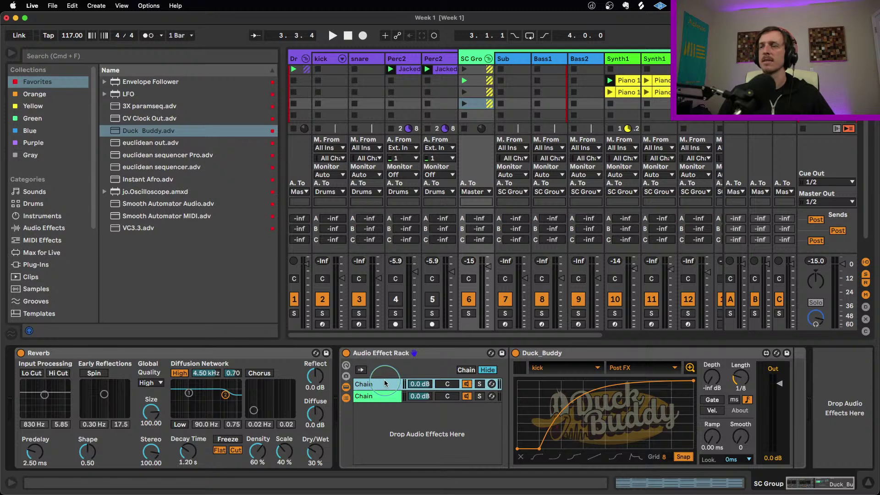
- Move the snare-triggered Duck_Buddy into the first chain after the kick one and delete the emptied second chain
{"action": "mouse_move", "coordinate": [404, 389]}
{"action": "left_mouse_down"}
{"action": "mouse_move", "coordinate": [414, 391]}
{"action": "mouse_move", "coordinate": [386, 390]}
{"action": "left_mouse_up"}
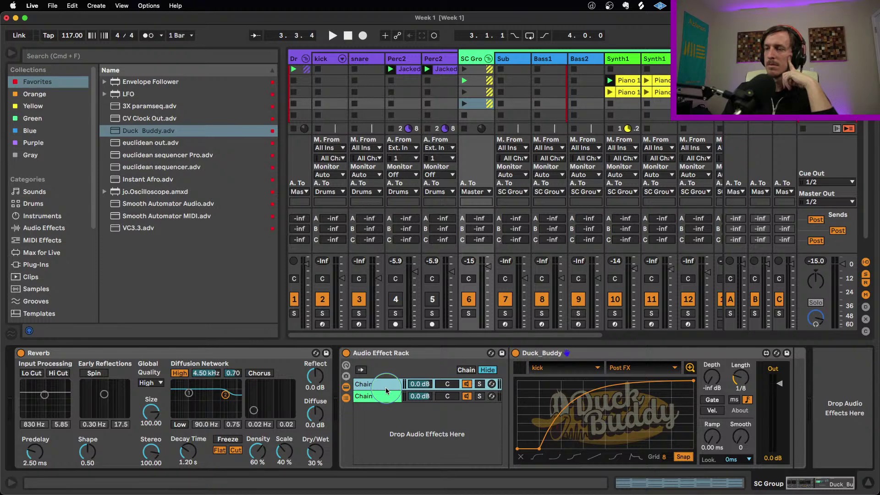
{"action": "left_click", "coordinate": [369, 397]}
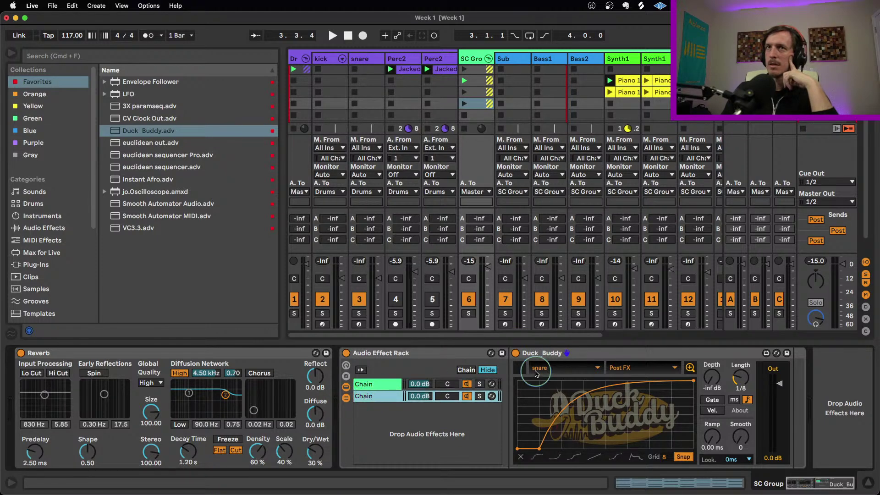
{"action": "left_click_drag", "start_coordinate": [545, 357], "coordinate": [362, 392]}
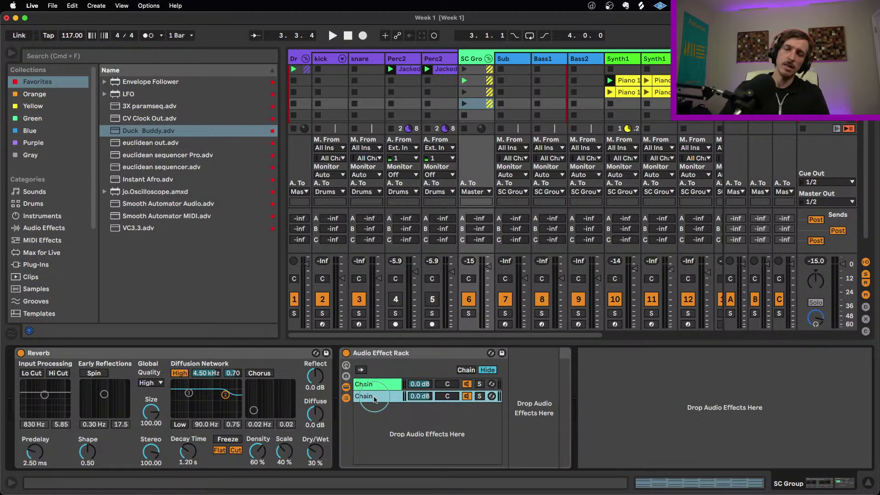
{"action": "key", "text": "Delete"}
{"action": "left_click", "coordinate": [809, 483]}
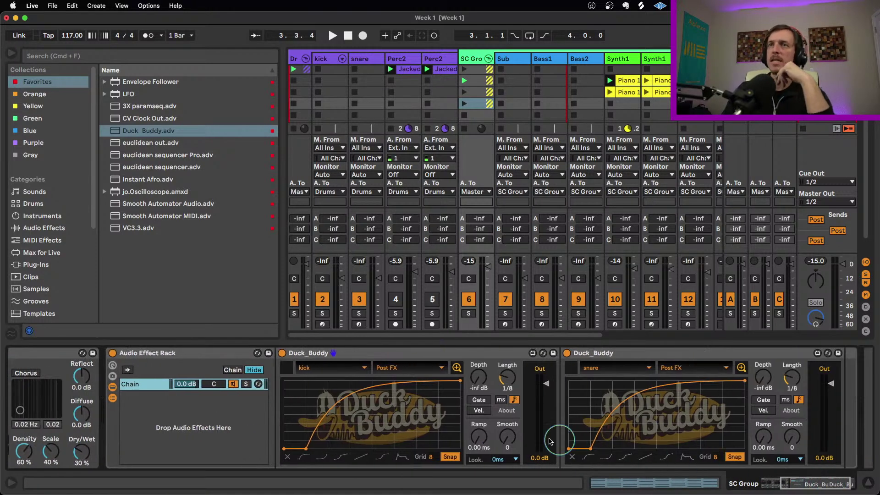
- Try a later start for the snare Duck_Buddy's ducking curve by shifting its lower breakpoint, and move it back
{"action": "left_click", "coordinate": [592, 451]}
{"action": "left_click_drag", "start_coordinate": [598, 451], "coordinate": [611, 453]}
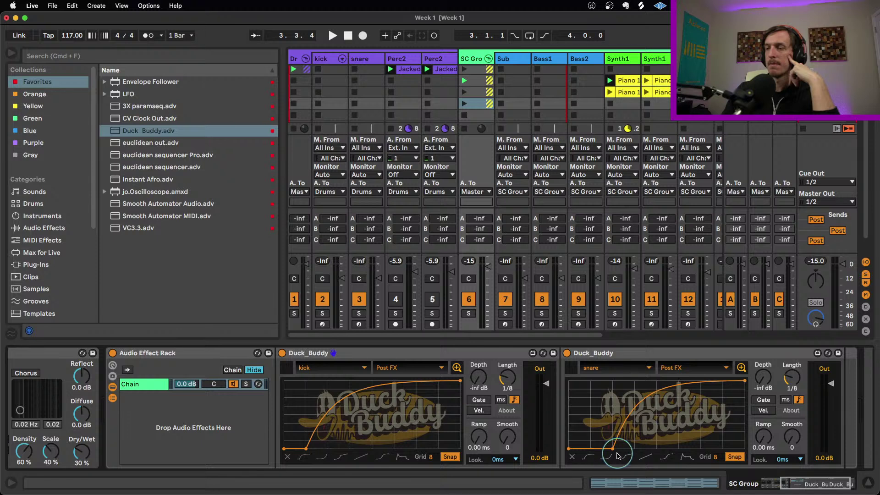
{"action": "left_click_drag", "start_coordinate": [614, 453], "coordinate": [595, 456]}
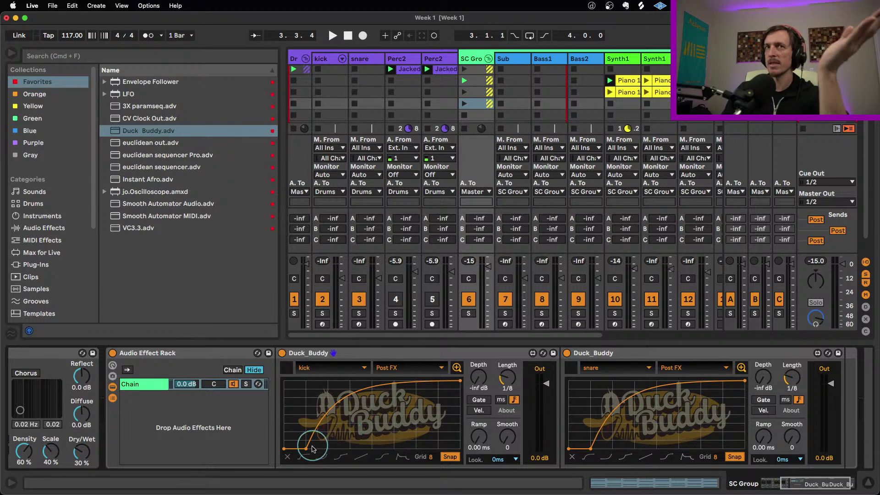
- Try later starts for both the kick and snare Duck_Buddy curves by shifting their lower breakpoints, and move them back
{"action": "left_click_drag", "start_coordinate": [307, 449], "coordinate": [328, 449]}
{"action": "left_click_drag", "start_coordinate": [591, 451], "coordinate": [605, 452]}
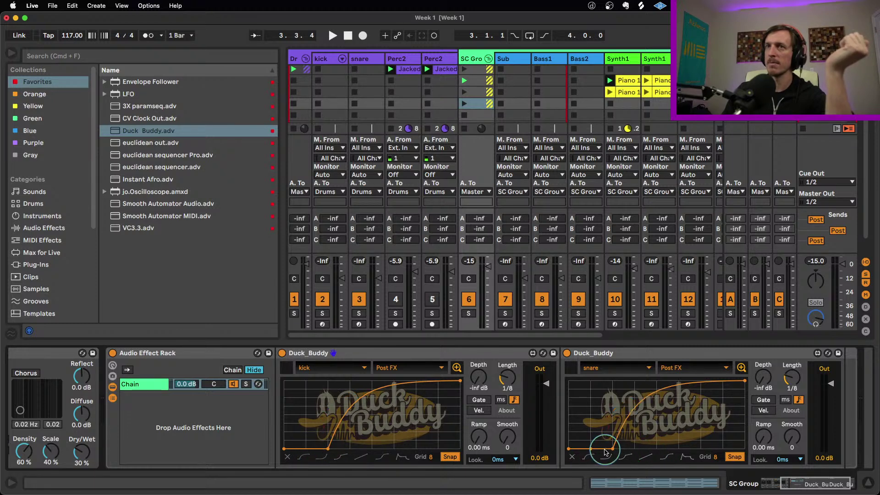
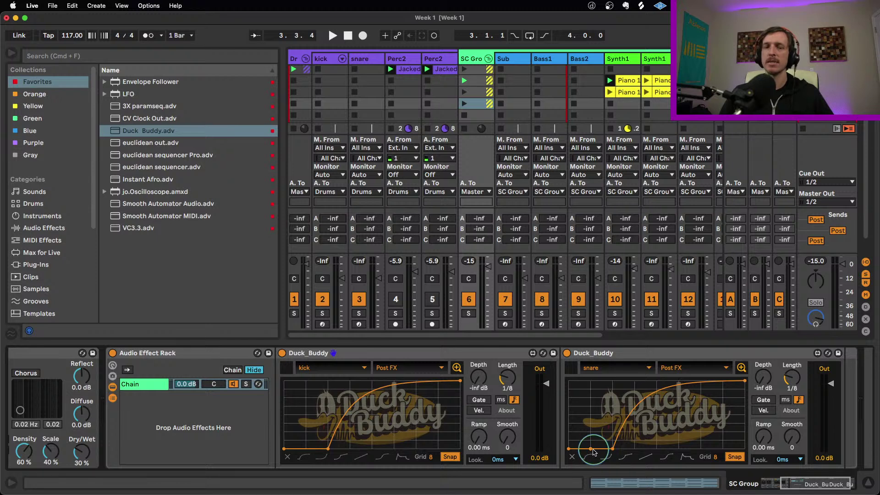
{"action": "left_click_drag", "start_coordinate": [613, 449], "coordinate": [591, 449]}
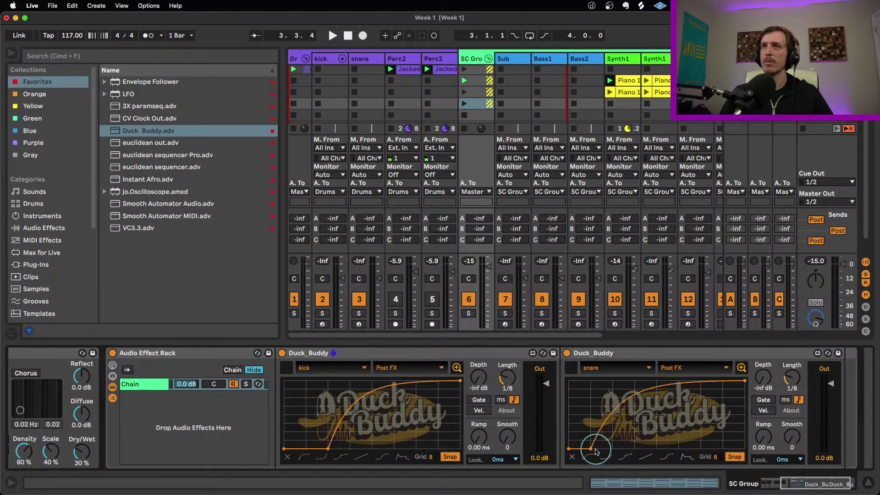
{"action": "left_click_drag", "start_coordinate": [326, 449], "coordinate": [305, 449]}
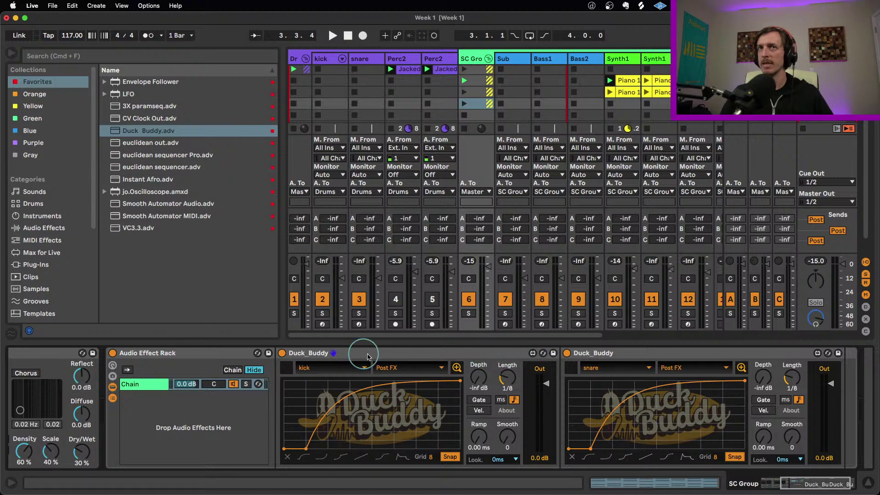
- Duplicate the effect rack's chain and, in the copy, move the lower breakpoints of the kick and snare Duck_Buddy curves later
{"action": "left_click", "coordinate": [147, 387]}
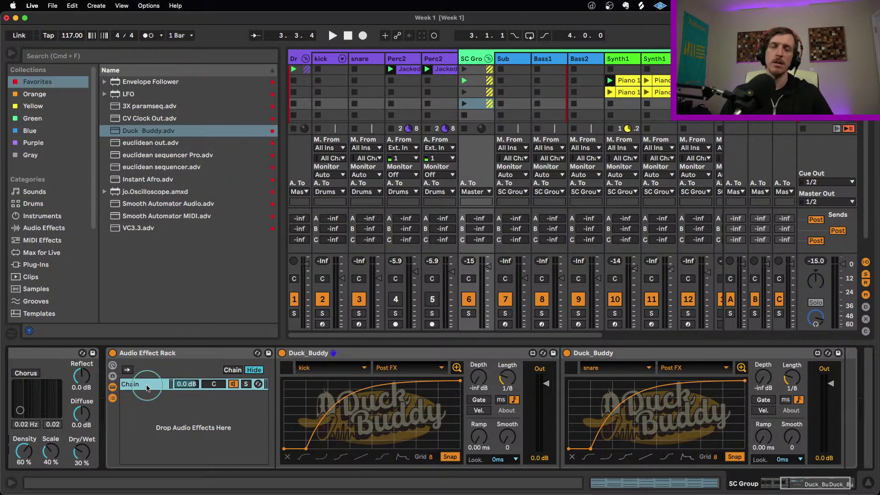
{"action": "key", "text": "super+d"}
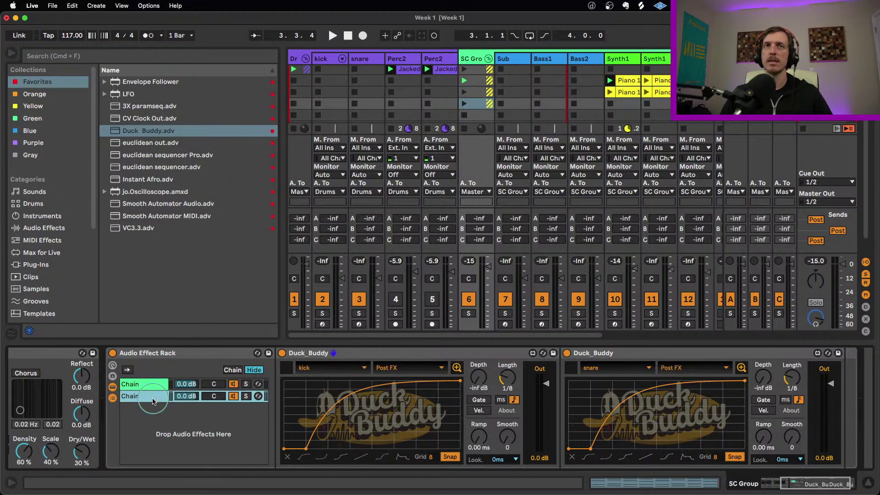
{"action": "left_click_drag", "start_coordinate": [306, 449], "coordinate": [328, 448]}
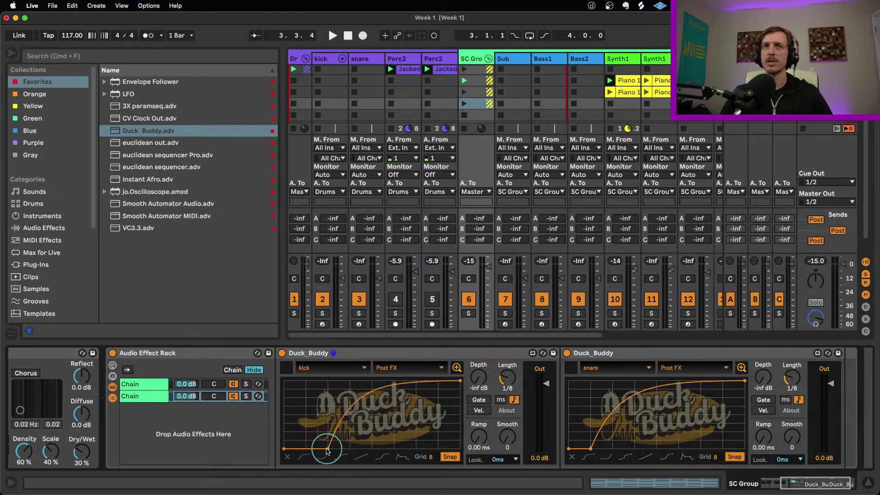
{"action": "left_click", "coordinate": [612, 449]}
- Duplicate the second chain and, in the copy, steepen the kick Duck_Buddy's curve and delete its lower breakpoint
{"action": "left_click", "coordinate": [155, 397]}
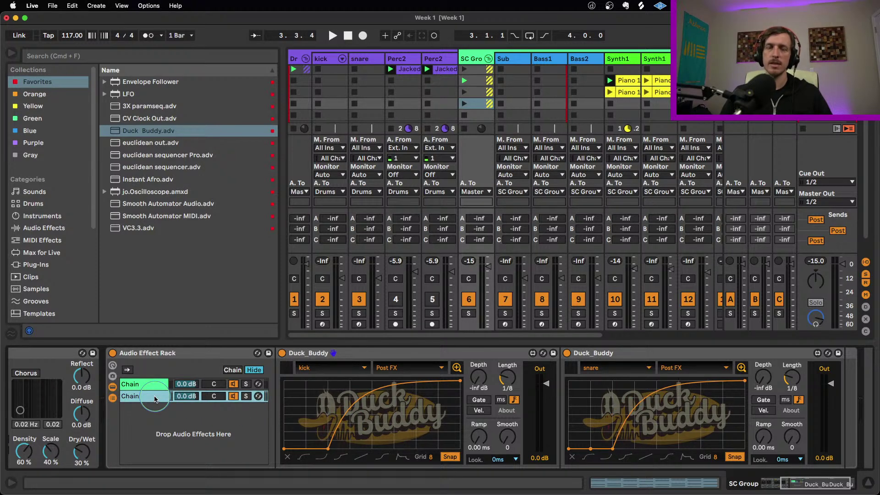
{"action": "key", "text": "super+d"}
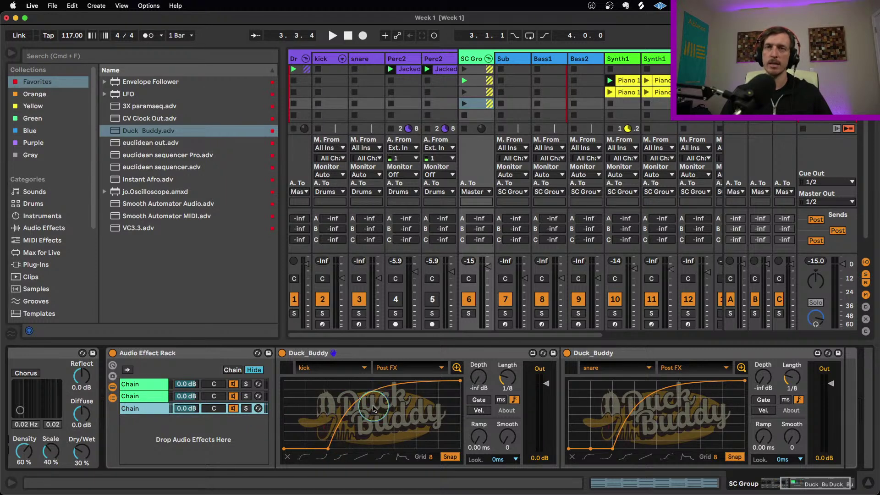
{"action": "mouse_move", "coordinate": [362, 399]}
{"action": "left_mouse_down"}
{"action": "mouse_move", "coordinate": [370, 408]}
{"action": "mouse_move", "coordinate": [333, 388]}
{"action": "mouse_move", "coordinate": [362, 401]}
{"action": "left_mouse_up"}
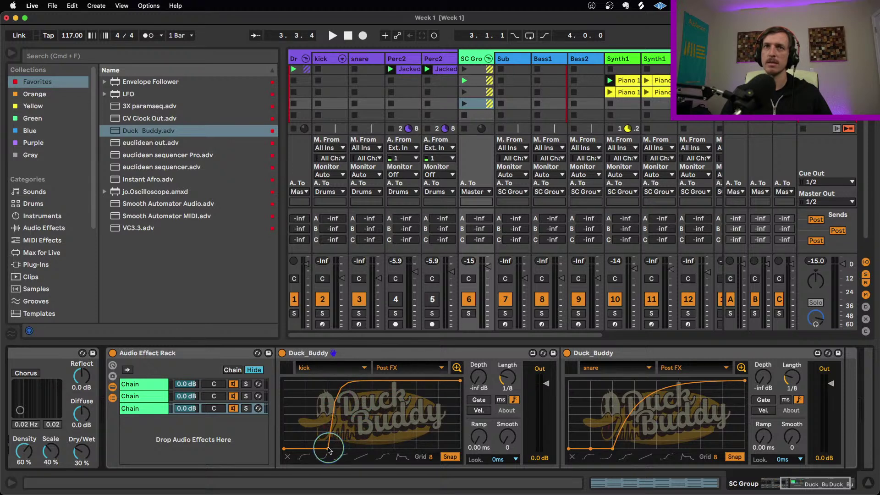
{"action": "double_click", "coordinate": [328, 449]}
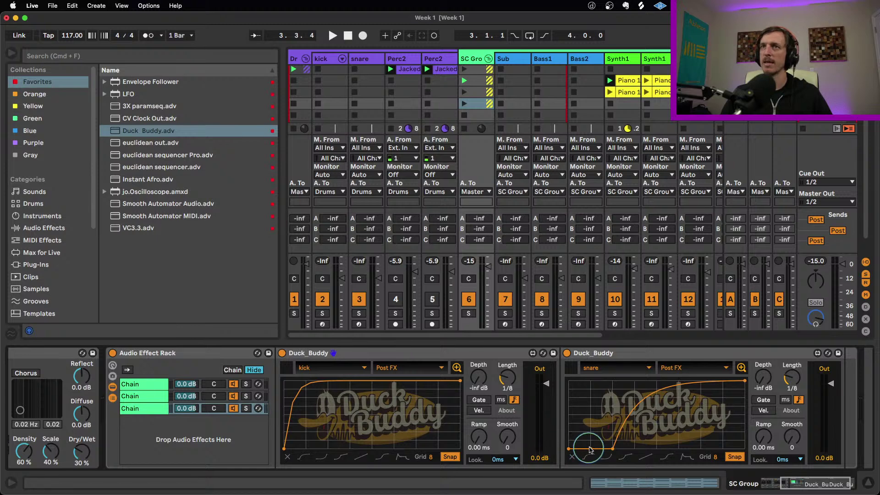
- Replace the third chain's snare Duck_Buddy with a copy of its kick Duck_Buddy, and set the copy's trigger source to snare
{"action": "left_click", "coordinate": [394, 354]}
{"action": "left_click_drag", "start_coordinate": [447, 357], "coordinate": [614, 367]}
{"action": "left_click", "coordinate": [764, 365]}
{"action": "left_click", "coordinate": [864, 352]}
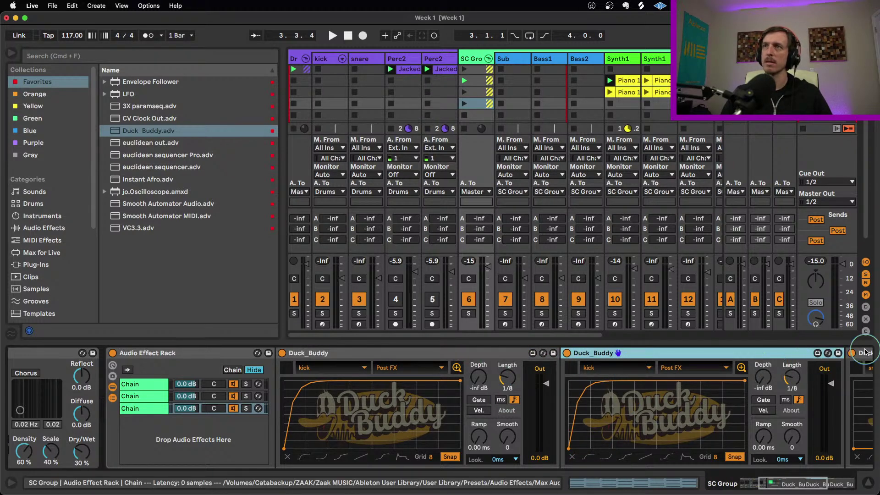
{"action": "key", "text": "Delete"}
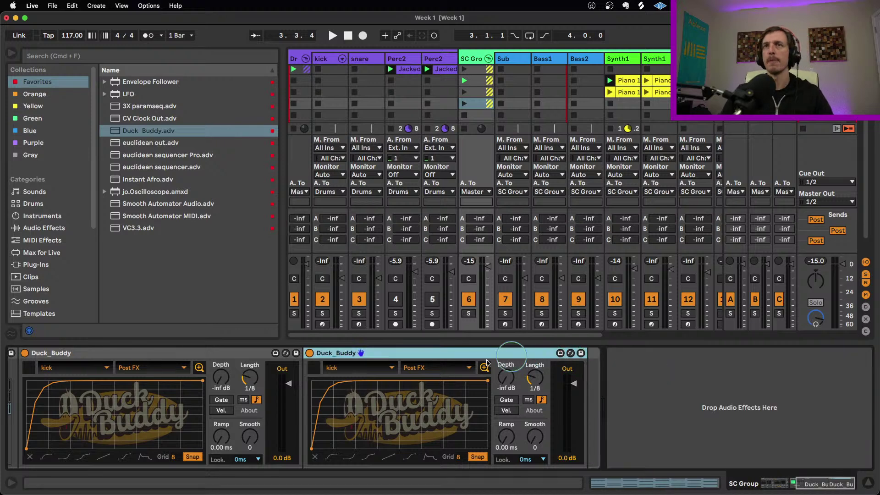
{"action": "left_click", "coordinate": [341, 368]}
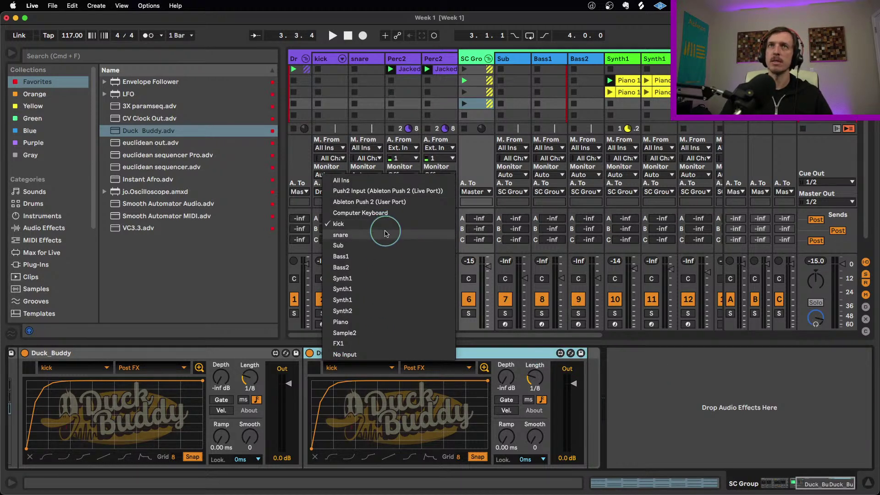
{"action": "left_click", "coordinate": [385, 235]}
- Show the rack's chain selector zones, extend all three chains' zones to 0–127 and distribute the ranges equally
{"action": "left_click_drag", "start_coordinate": [825, 485], "coordinate": [809, 485]}
{"action": "left_click", "coordinate": [170, 394]}
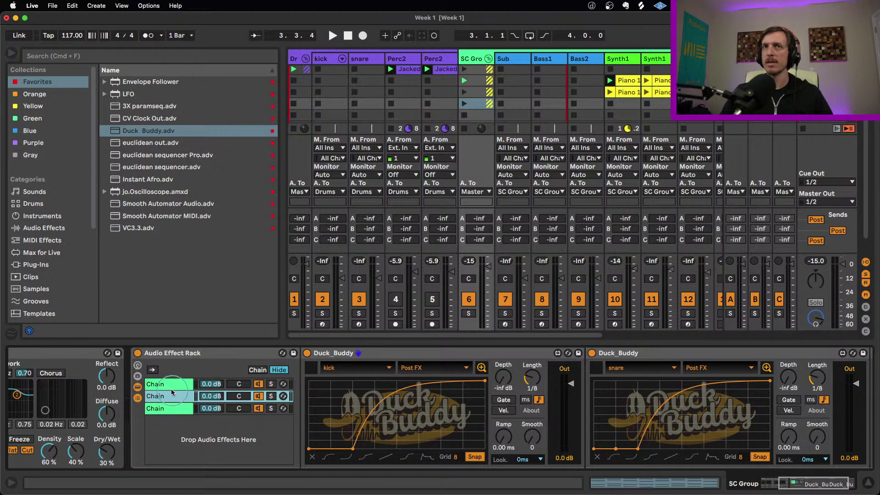
{"action": "left_click", "coordinate": [257, 370]}
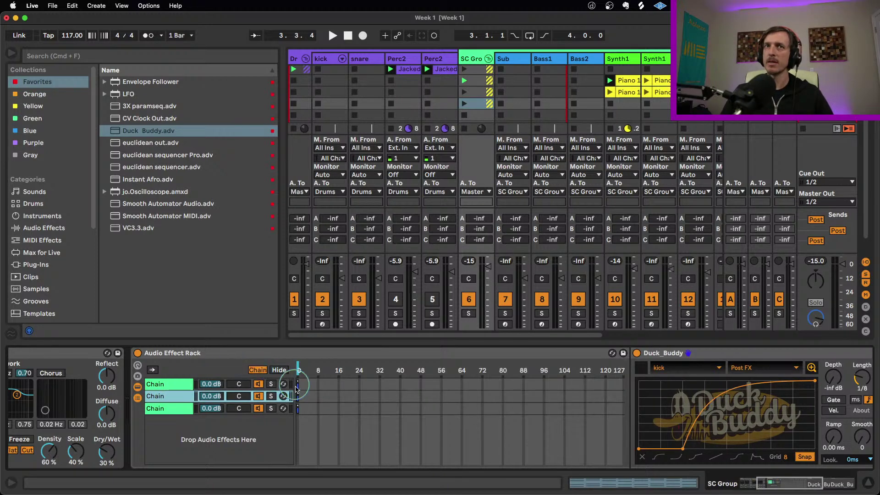
{"action": "left_click", "coordinate": [190, 384]}
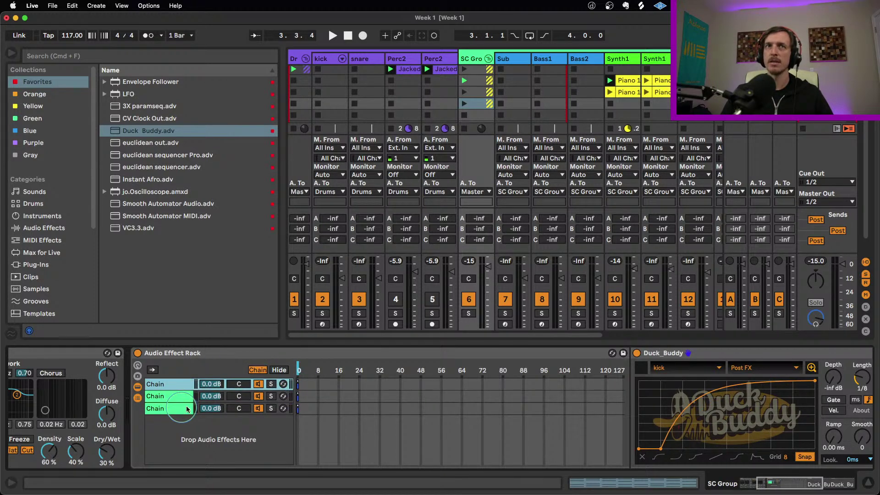
{"action": "left_click", "coordinate": [169, 412], "text": "shift"}
{"action": "left_click_drag", "start_coordinate": [298, 396], "coordinate": [624, 403]}
{"action": "right_click", "coordinate": [451, 419]}
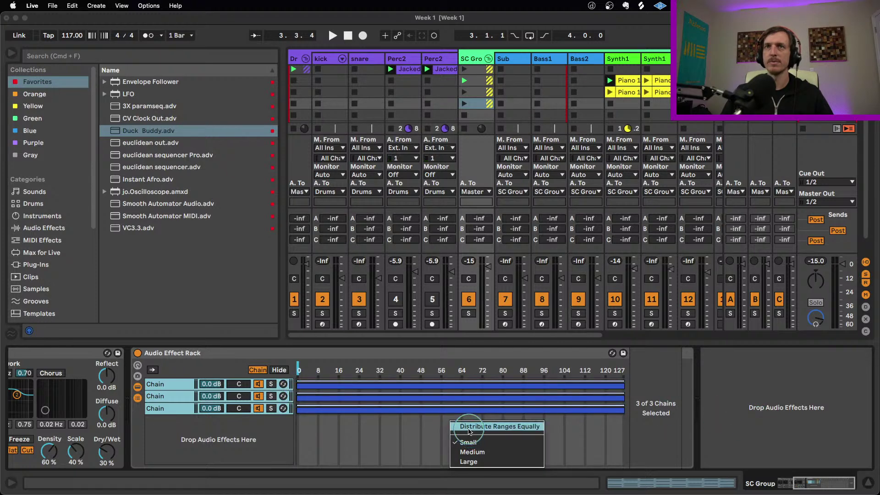
{"action": "left_click", "coordinate": [469, 427]}
- Map the chain selector to Macro 1 and close the chain zone editor
{"action": "right_click", "coordinate": [299, 370]}
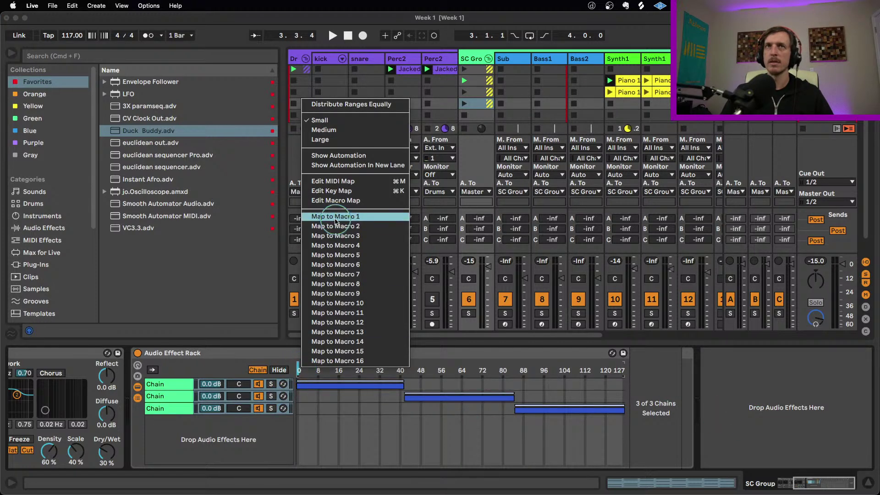
{"action": "left_click", "coordinate": [339, 216]}
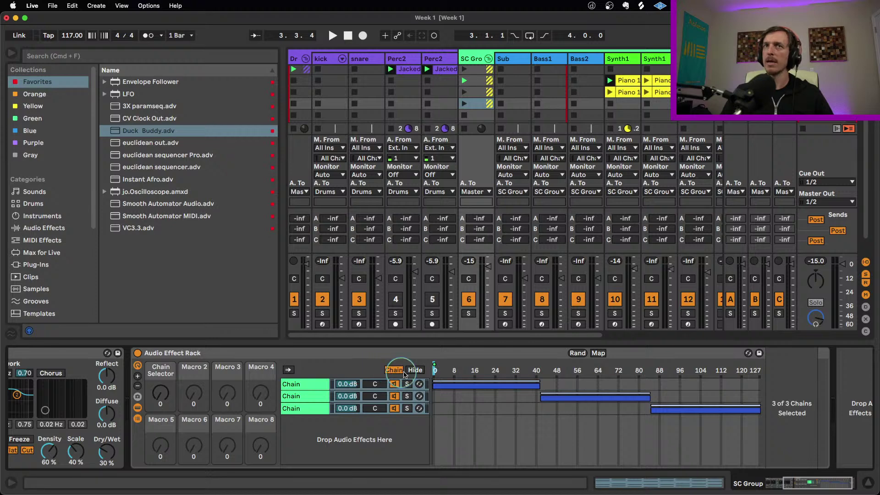
{"action": "left_click", "coordinate": [416, 370]}
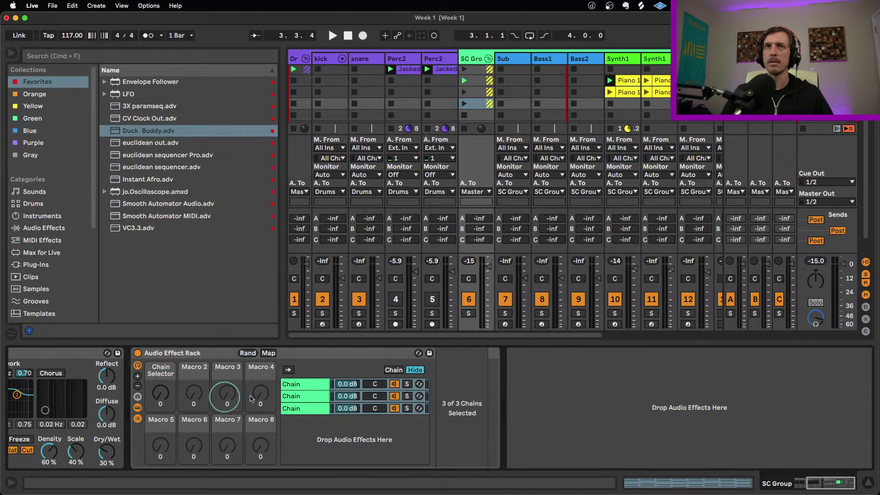
- Turn on the rack's Auto Select and sweep the Chain Selector macro through the three chains, ending at 127
{"action": "left_click", "coordinate": [283, 385]}
{"action": "left_click_drag", "start_coordinate": [160, 393], "coordinate": [160, 366]}
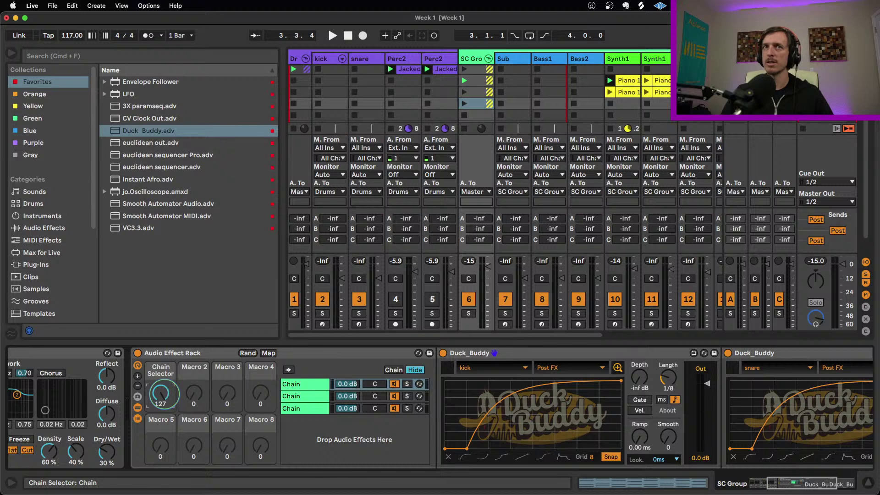
{"action": "left_click_drag", "start_coordinate": [160, 393], "coordinate": [161, 397]}
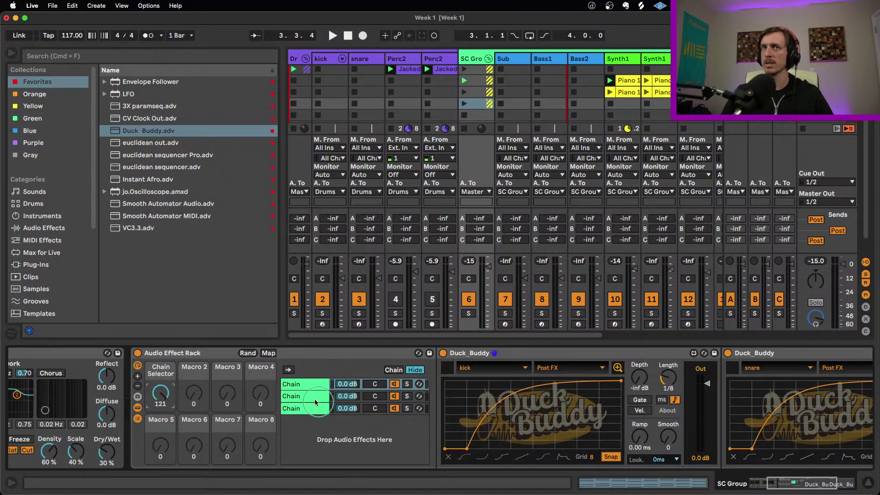
{"action": "left_click", "coordinate": [310, 388]}
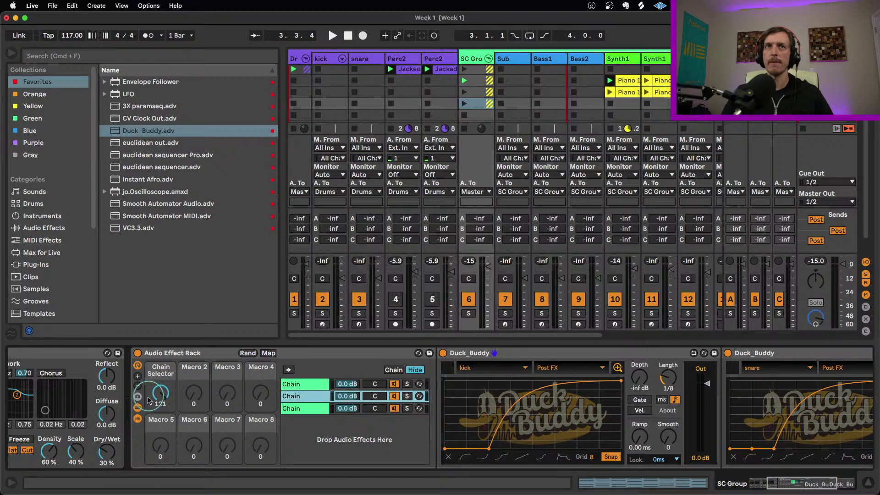
{"action": "left_click", "coordinate": [288, 370]}
{"action": "left_click_drag", "start_coordinate": [160, 393], "coordinate": [160, 423]}
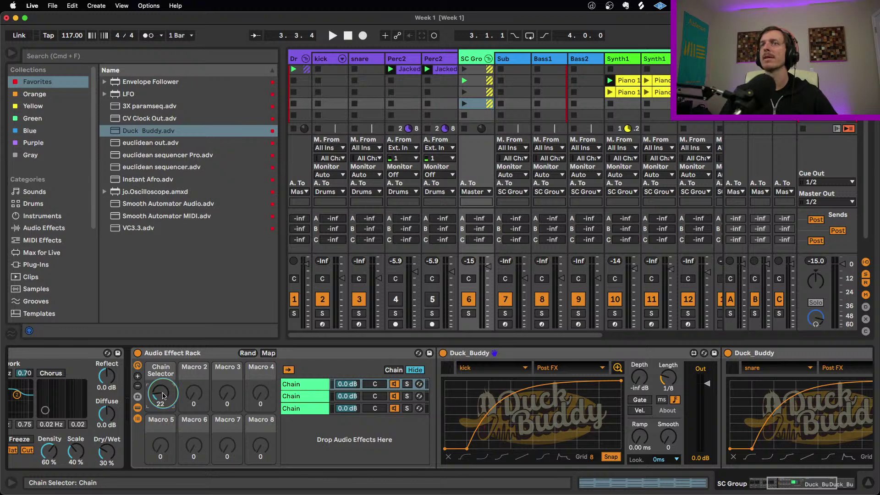
{"action": "left_click_drag", "start_coordinate": [161, 392], "coordinate": [160, 374]}
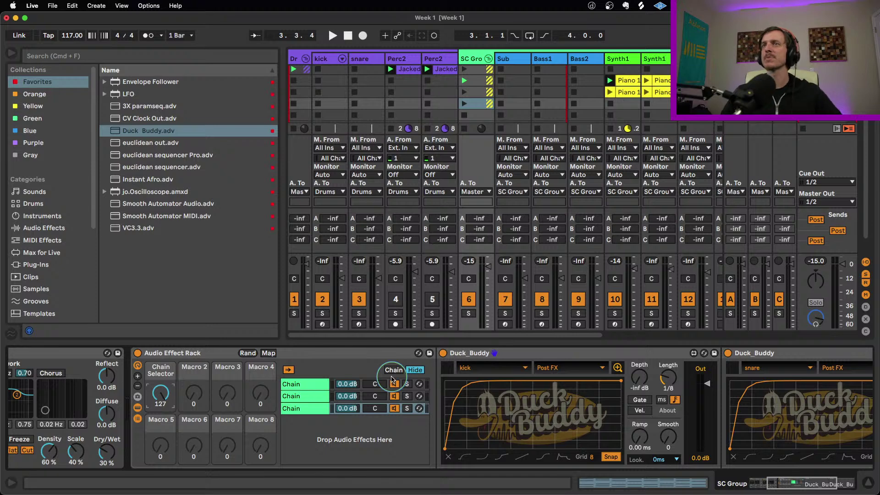
{"action": "left_click", "coordinate": [316, 385]}
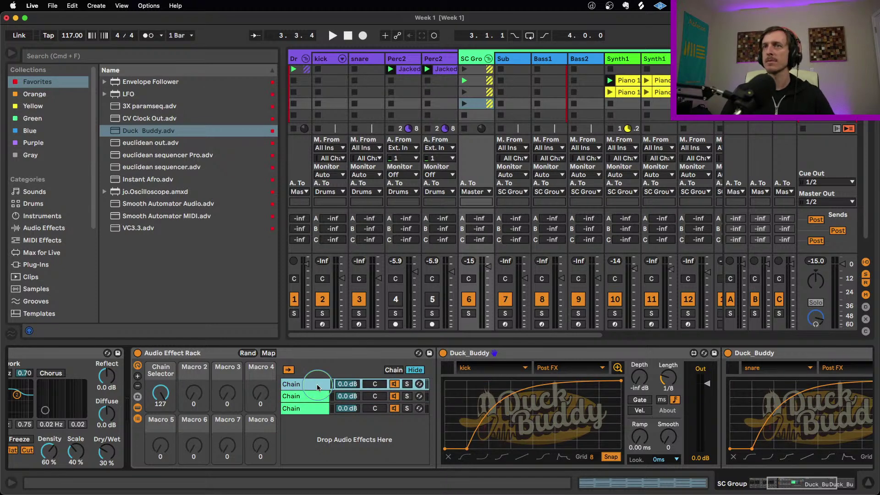
{"action": "left_click", "coordinate": [183, 353]}
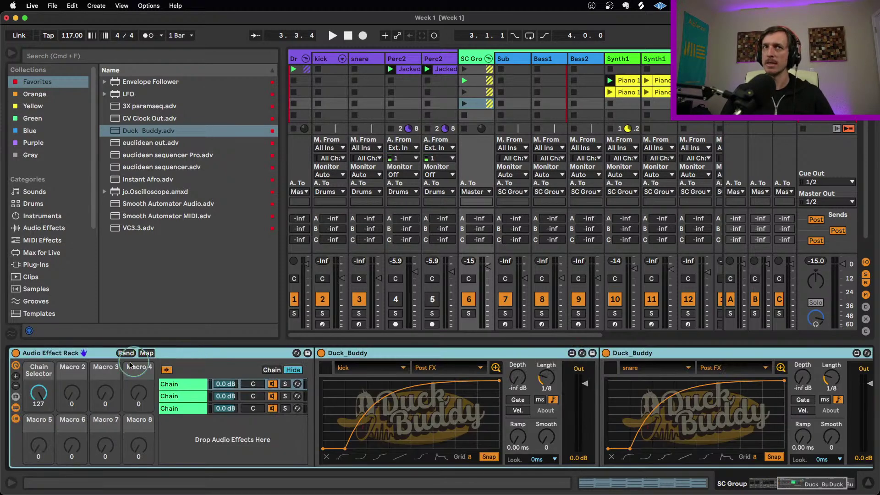
{"action": "left_click", "coordinate": [594, 420]}
{"action": "left_click", "coordinate": [782, 486]}
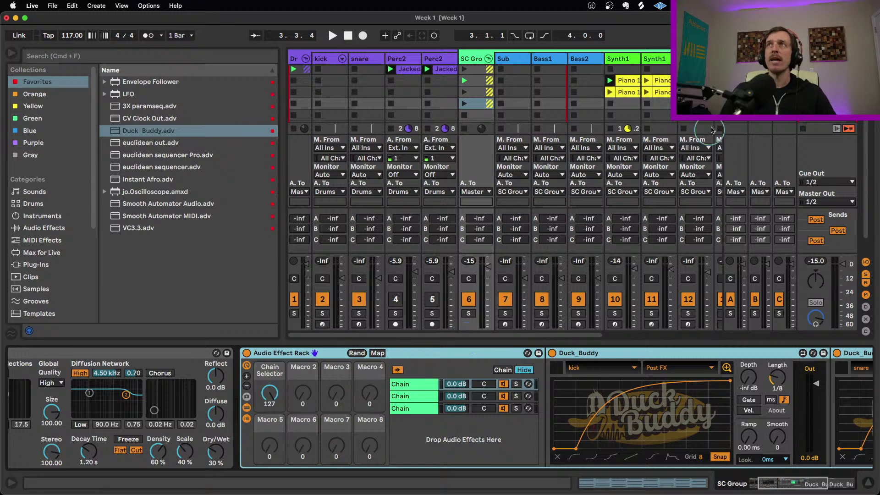
- Show the A-Shimmer return track's devices and examine ValhallaShimmer's parameters by unfolding and folding them
{"action": "left_click", "coordinate": [736, 130]}
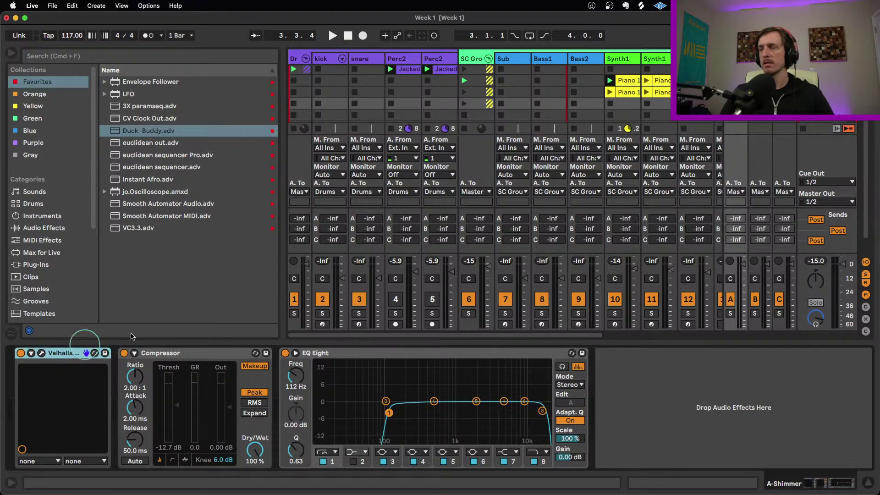
{"action": "left_click", "coordinate": [32, 353]}
{"action": "left_click", "coordinate": [31, 354]}
{"action": "left_click", "coordinate": [31, 353]}
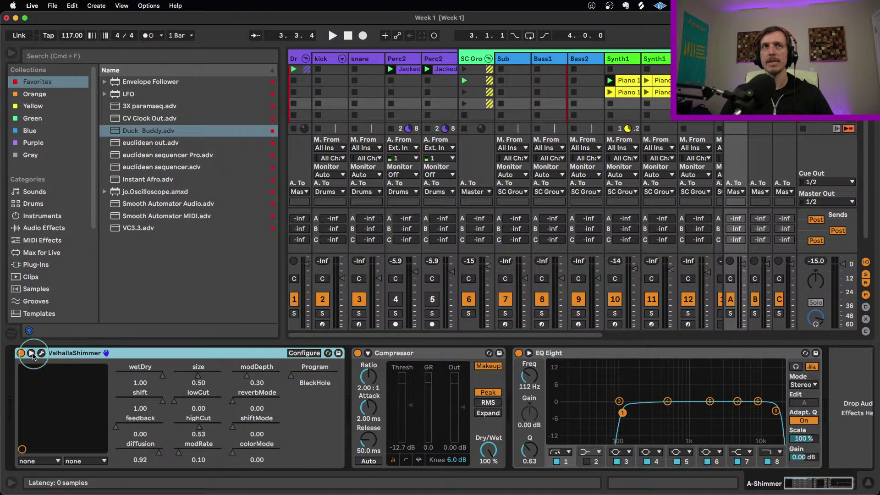
{"action": "left_click", "coordinate": [31, 353]}
- Find Serum among the VST plug-ins and load it onto the Bass1 track
{"action": "left_click", "coordinate": [45, 265]}
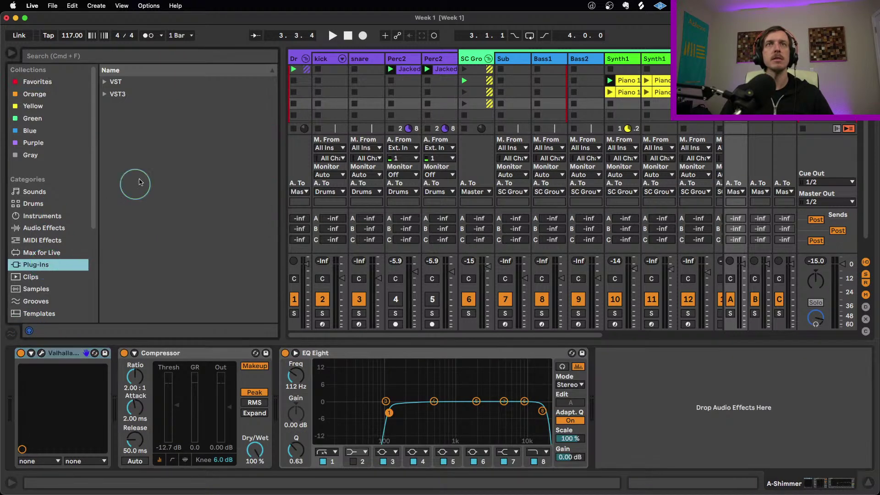
{"action": "left_click", "coordinate": [104, 94]}
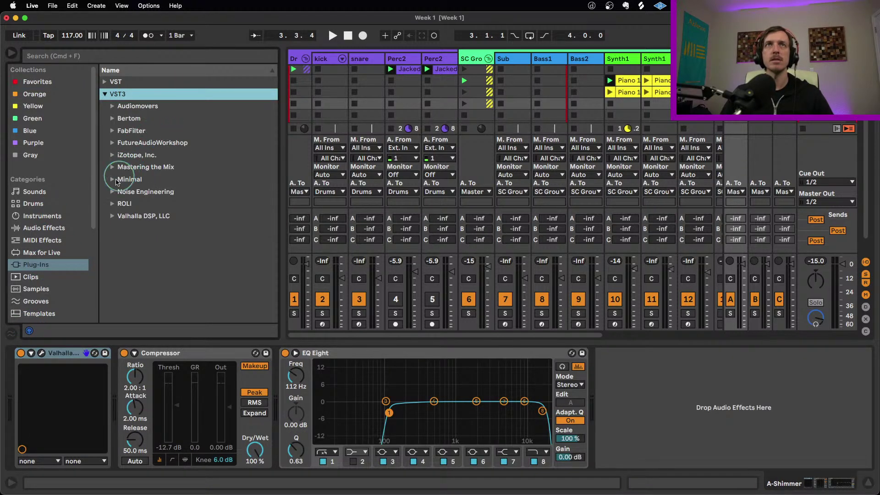
{"action": "left_click", "coordinate": [109, 84]}
{"action": "scroll", "coordinate": [135, 205], "scroll_direction": "down", "scroll_amount": 20}
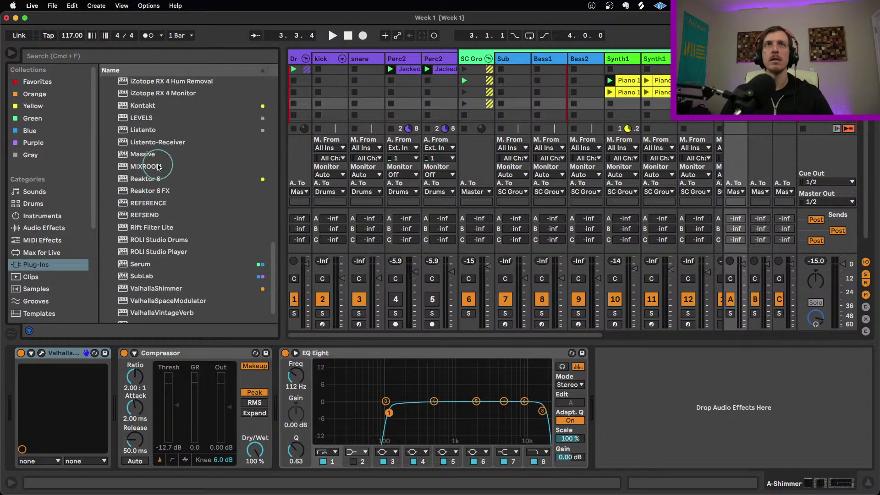
{"action": "scroll", "coordinate": [158, 170], "scroll_direction": "up", "scroll_amount": 1}
{"action": "left_click_drag", "start_coordinate": [140, 268], "coordinate": [542, 64]}
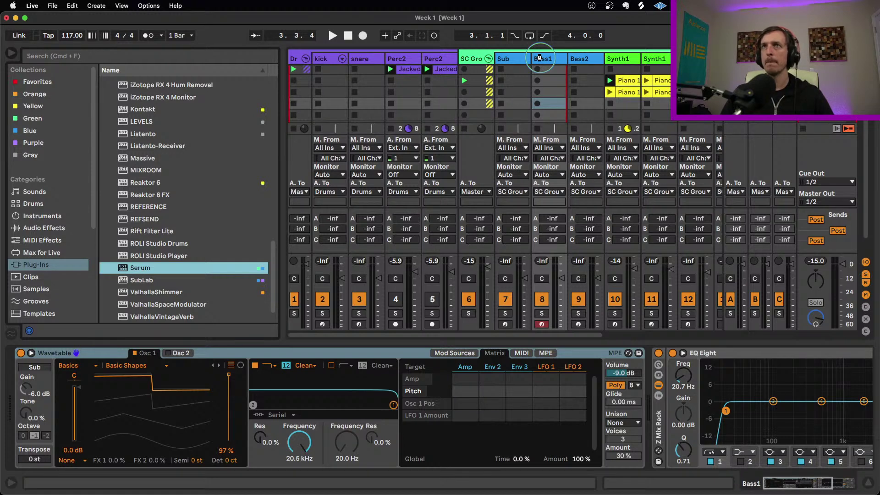
- Replace the Wavetable instrument on the Bass1 track with Serum and close Serum's plug-in window
{"action": "left_click_drag", "start_coordinate": [541, 60], "coordinate": [541, 61]}
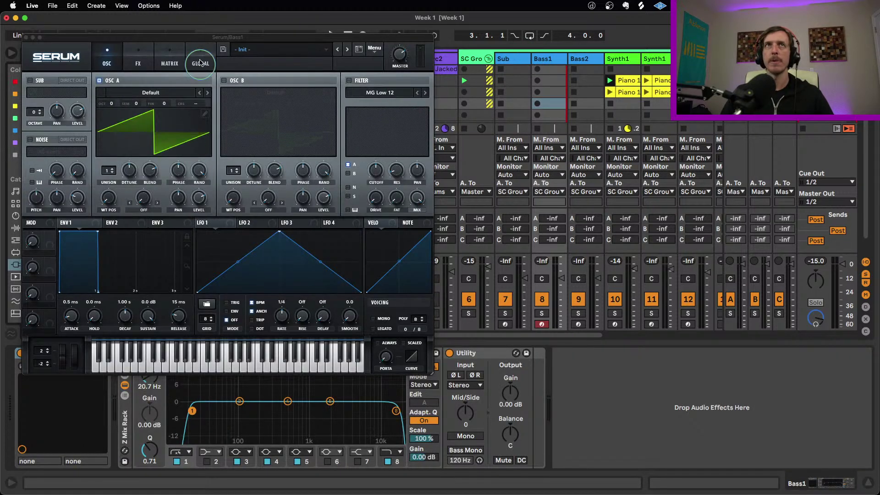
{"action": "left_click", "coordinate": [200, 50]}
{"action": "left_click", "coordinate": [26, 38]}
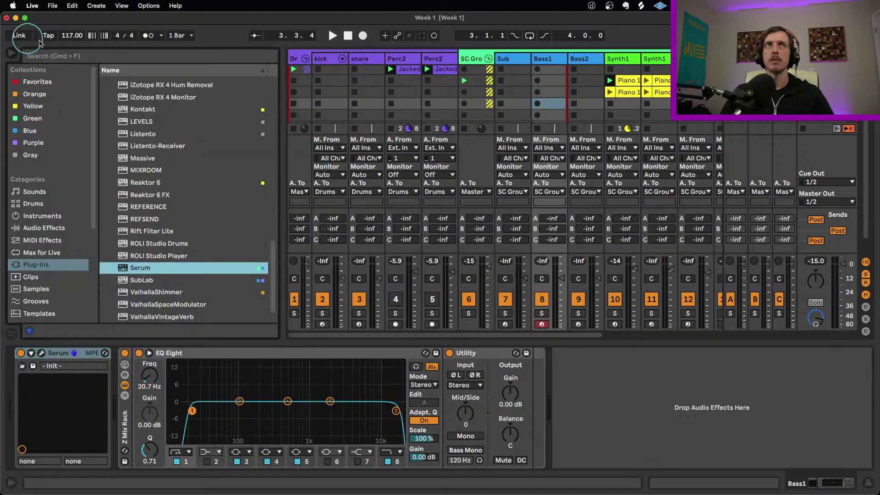
{"action": "left_click", "coordinate": [30, 354]}
{"action": "left_click", "coordinate": [30, 354]}
{"action": "left_click", "coordinate": [31, 354]}
{"action": "left_click", "coordinate": [30, 354]}
{"action": "left_click", "coordinate": [42, 354]}
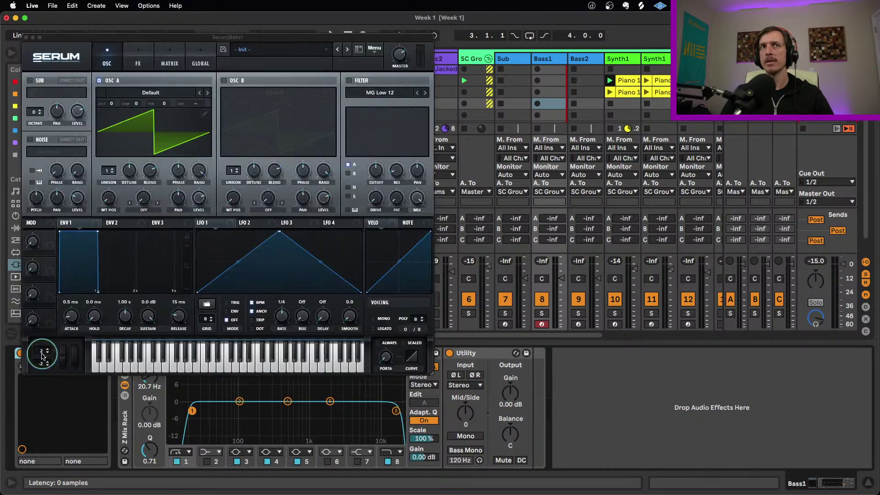
{"action": "left_click", "coordinate": [26, 37]}
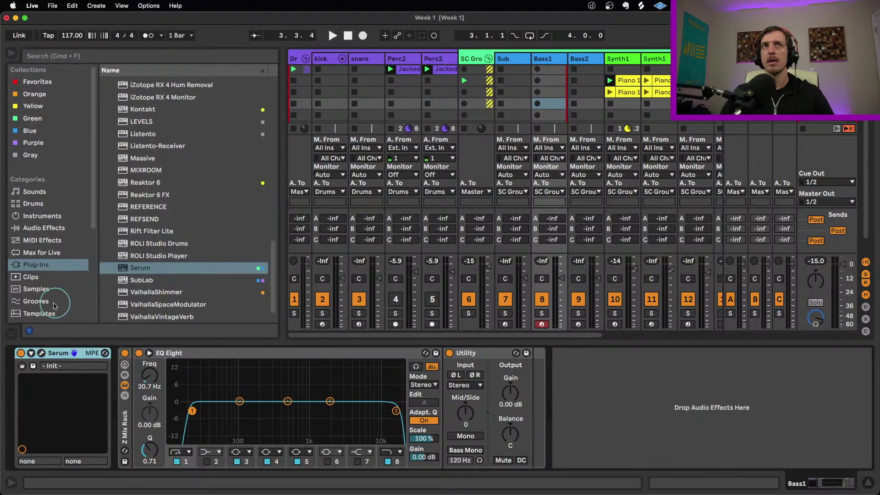
- Unfold Serum's parameter panel and turn on Configure mode for adding plug-in parameters
{"action": "left_click", "coordinate": [32, 354]}
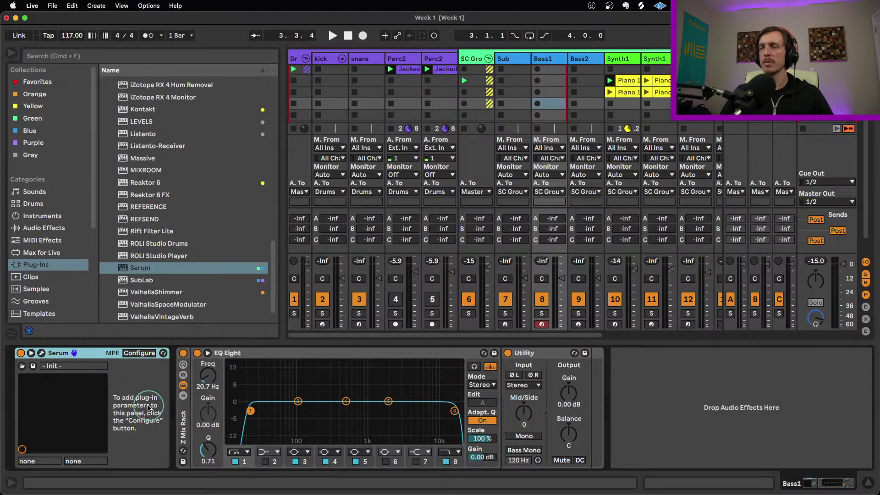
{"action": "left_click", "coordinate": [137, 354]}
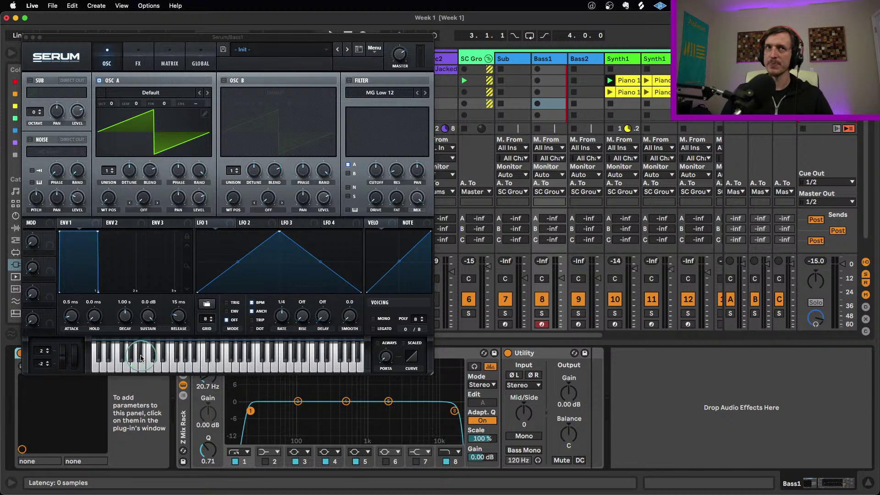
- Move the Serum window aside and add oscillator A's wavetable position, level and unison detune to the configured device parameters
{"action": "left_click_drag", "start_coordinate": [173, 36], "coordinate": [474, 20]}
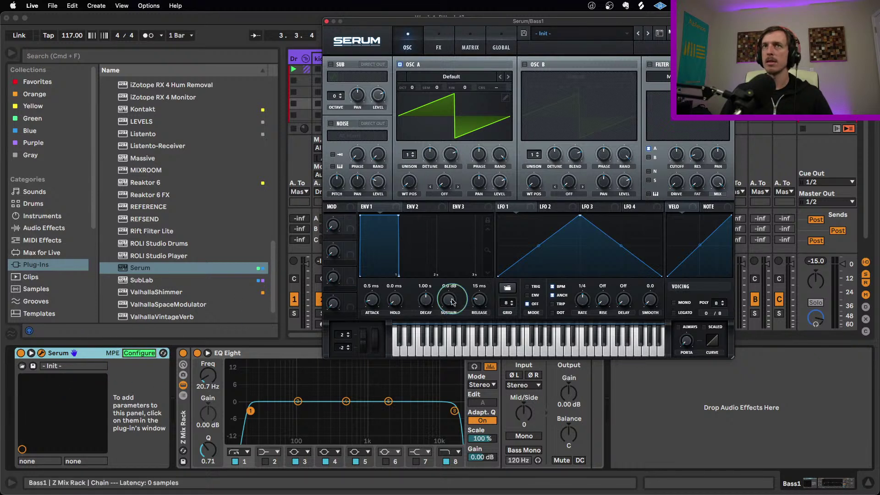
{"action": "left_click", "coordinate": [410, 184]}
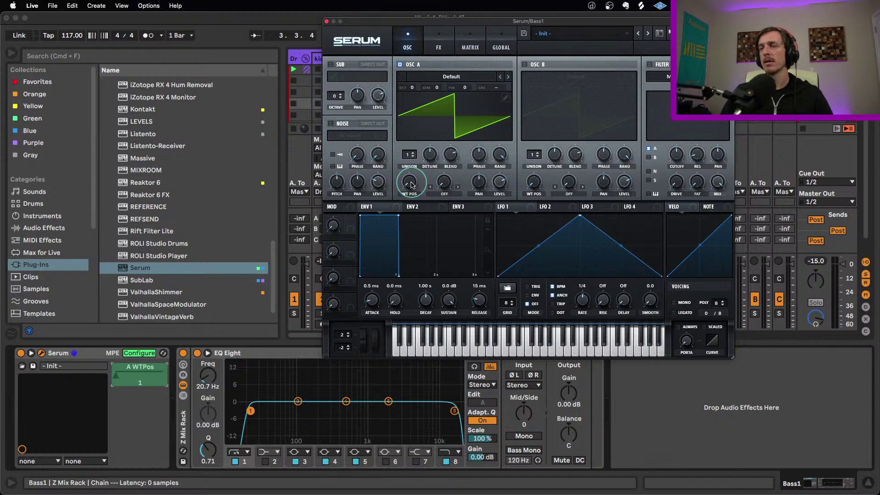
{"action": "left_click", "coordinate": [148, 370]}
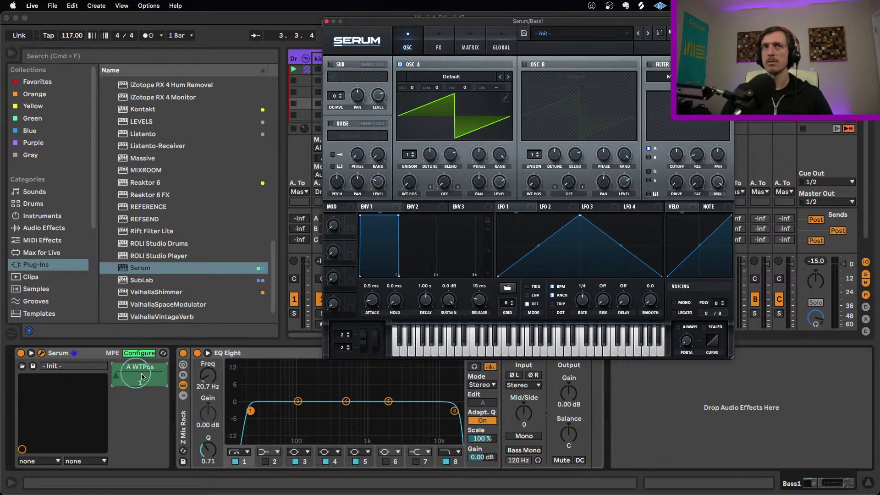
{"action": "left_click", "coordinate": [499, 184]}
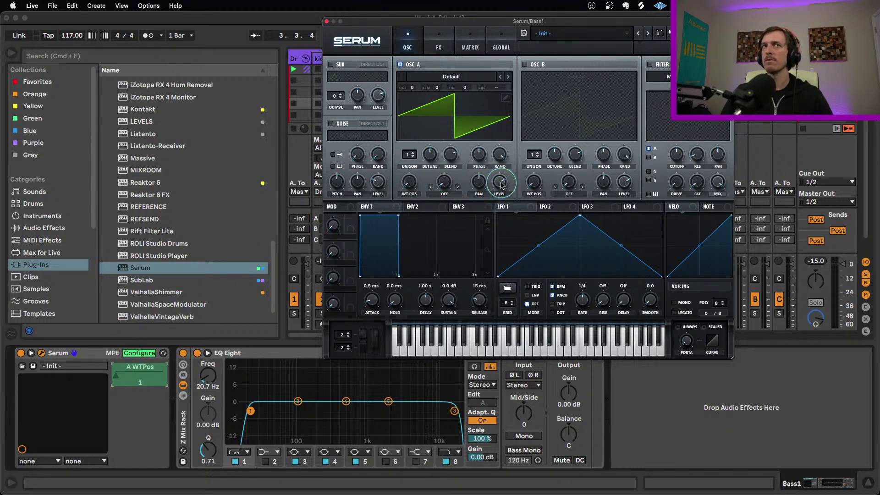
{"action": "left_click", "coordinate": [447, 179]}
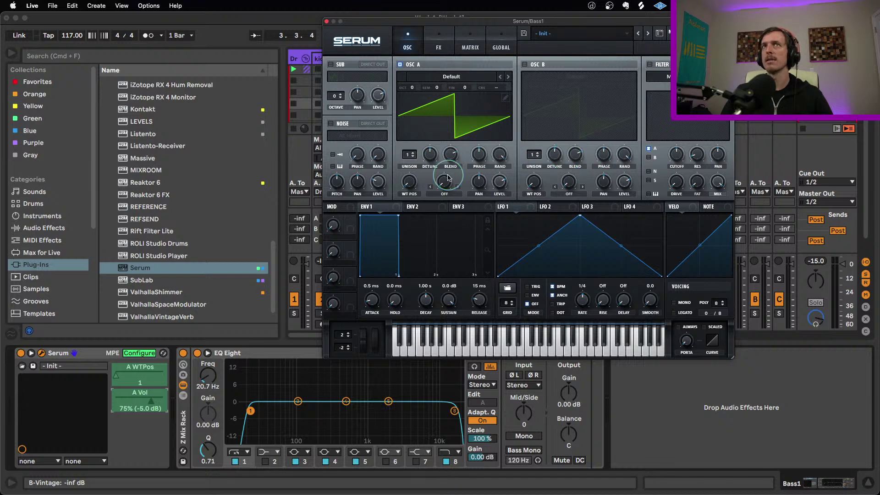
- Add oscillator B's unison detune, wavetable position and level, plus the filter cutoff and mix, to Serum's configured parameters
{"action": "left_click", "coordinate": [554, 155]}
{"action": "left_click", "coordinate": [534, 182]}
{"action": "left_click", "coordinate": [569, 184]}
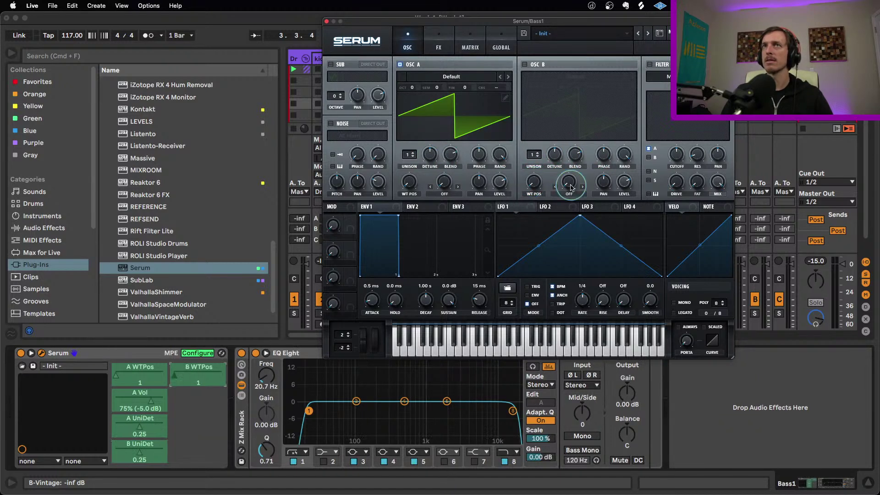
{"action": "left_click", "coordinate": [618, 182]}
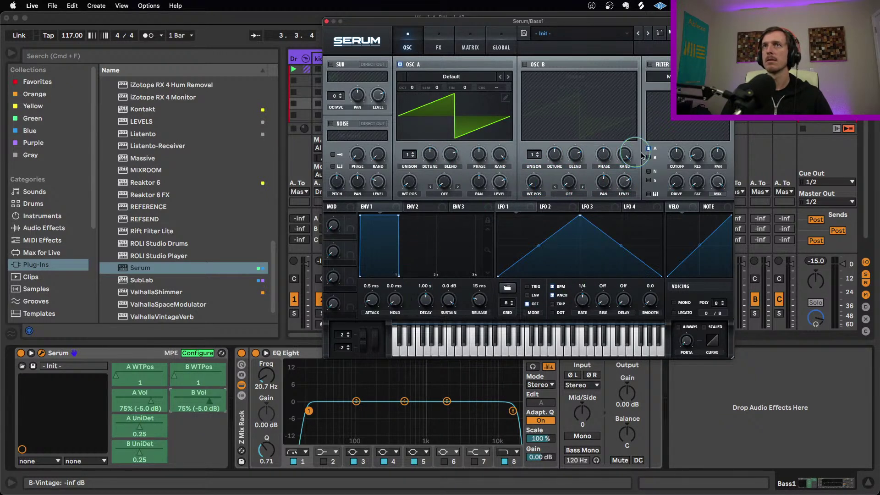
{"action": "left_click", "coordinate": [680, 161]}
{"action": "left_click", "coordinate": [722, 185]}
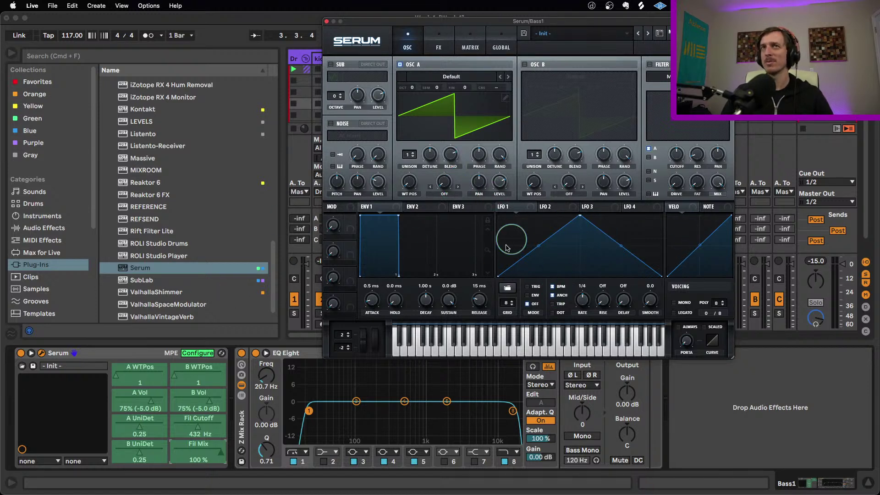
- Add Env 1's attack, hold, decay, sustain and release to Serum's configured parameters, and finish by leaving configuration and closing the plug-in window
{"action": "left_click", "coordinate": [372, 300]}
{"action": "left_click", "coordinate": [394, 300]}
{"action": "left_click", "coordinate": [426, 300]}
{"action": "left_click", "coordinate": [449, 301]}
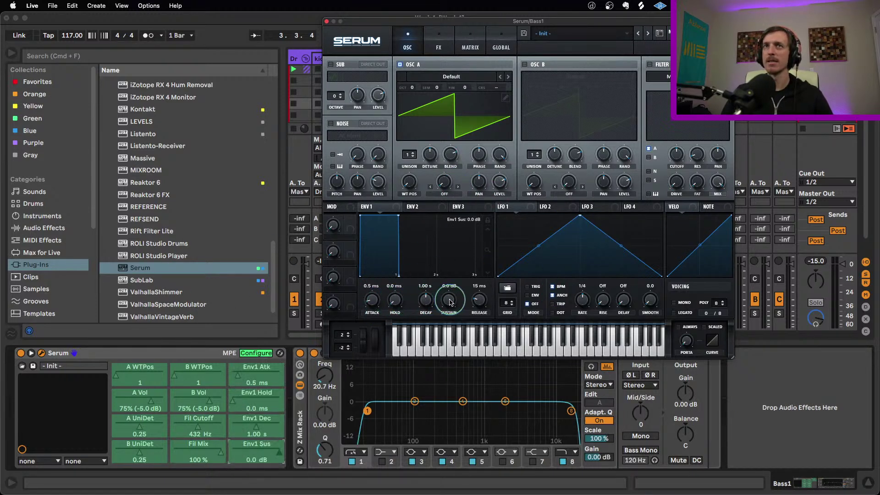
{"action": "left_click", "coordinate": [479, 301]}
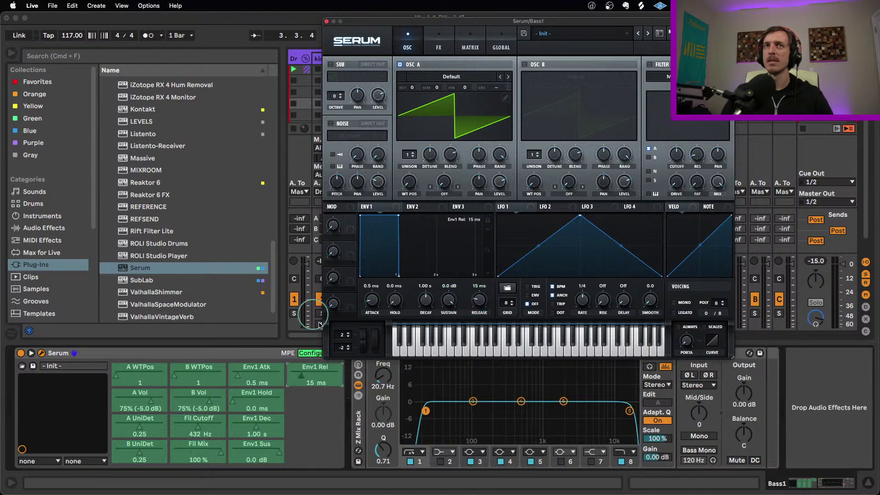
{"action": "left_click", "coordinate": [300, 355]}
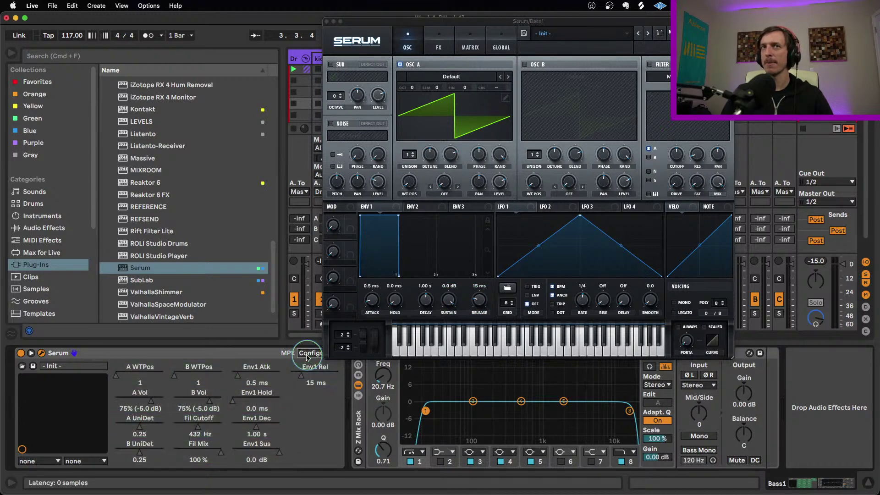
{"action": "left_click", "coordinate": [326, 22]}
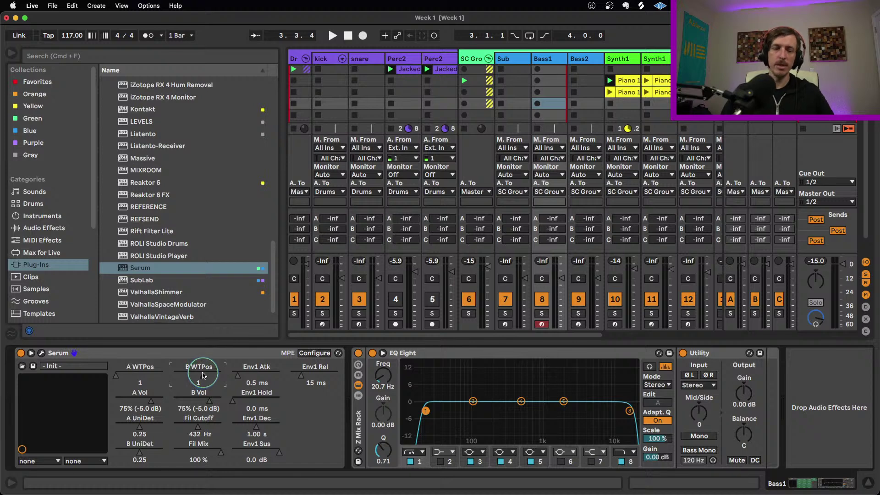
{"action": "key", "text": "super+m"}
{"action": "key", "text": "super+m"}
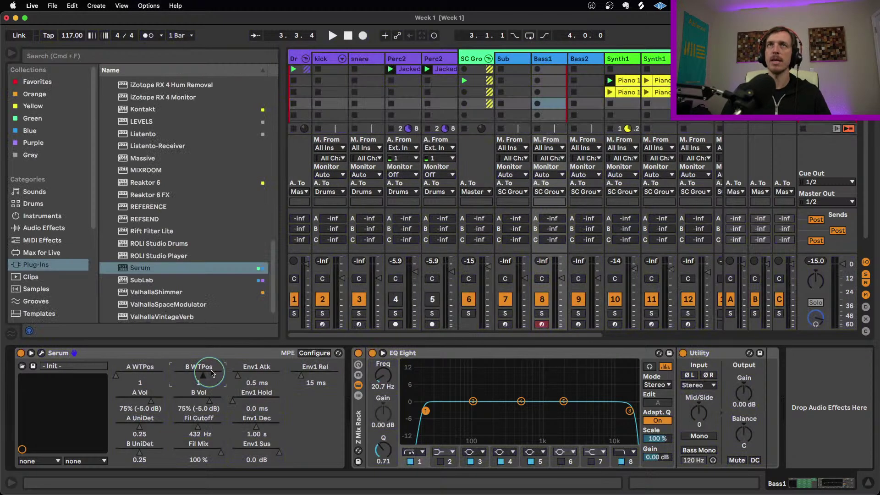
- Create an empty clip in Bass1's third slot and draw an A WTPos automation envelope that rises, falls and rises again
{"action": "double_click", "coordinate": [550, 92]}
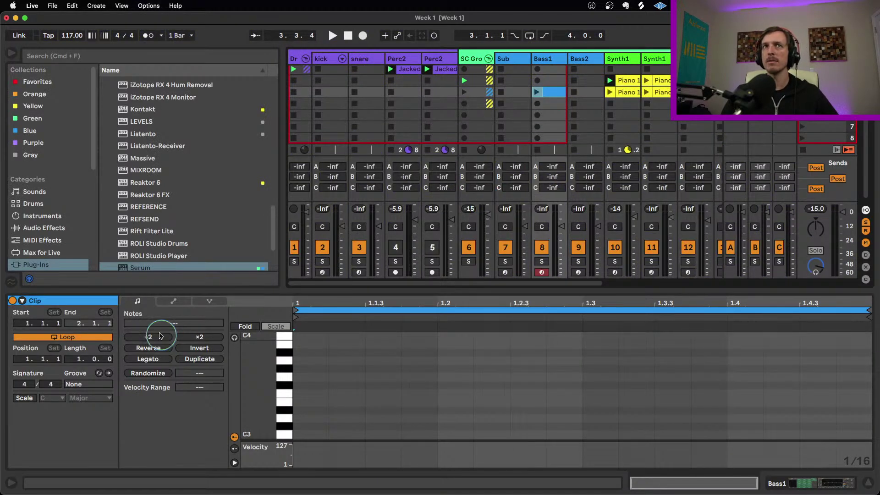
{"action": "left_click", "coordinate": [174, 301]}
{"action": "left_click", "coordinate": [181, 325]}
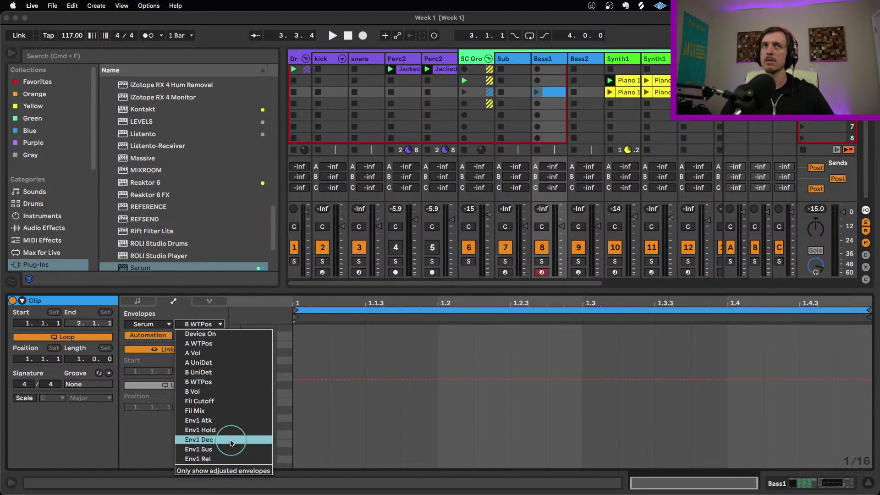
{"action": "left_click", "coordinate": [235, 343]}
{"action": "left_click", "coordinate": [352, 467]}
{"action": "left_click", "coordinate": [498, 377]}
{"action": "left_click", "coordinate": [675, 450]}
{"action": "left_click", "coordinate": [727, 378]}
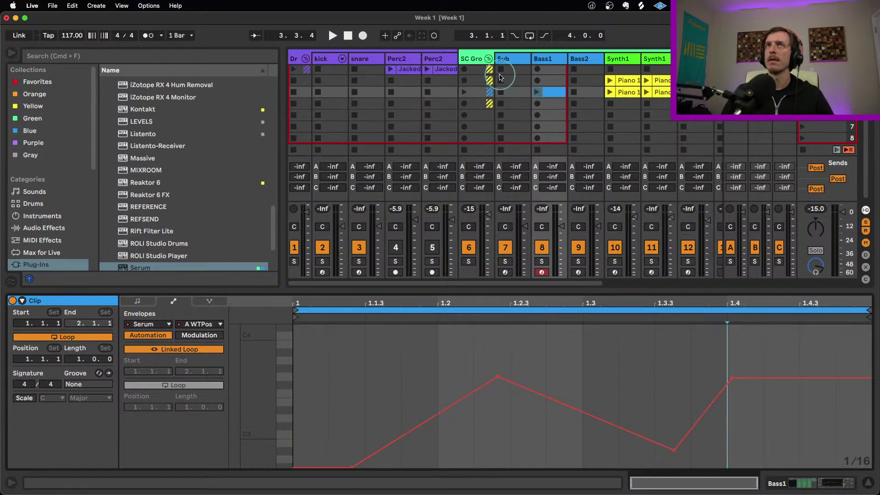
- Play the new Bass1 clip and reopen Serum to examine oscillator A's wavetable position
{"action": "left_click", "coordinate": [536, 92]}
{"action": "left_click", "coordinate": [548, 61]}
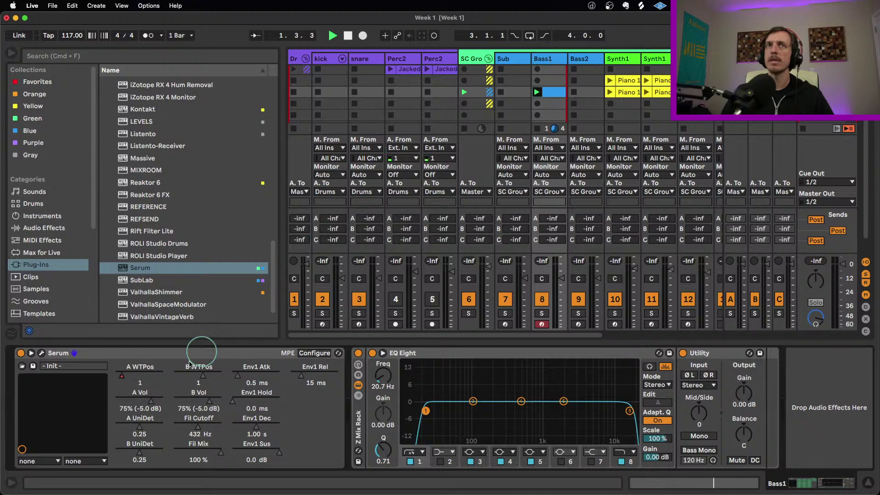
{"action": "left_click", "coordinate": [41, 353]}
{"action": "mouse_move", "coordinate": [422, 172]}
{"action": "left_mouse_down"}
{"action": "mouse_move", "coordinate": [452, 78]}
{"action": "mouse_move", "coordinate": [416, 185]}
{"action": "left_mouse_up"}
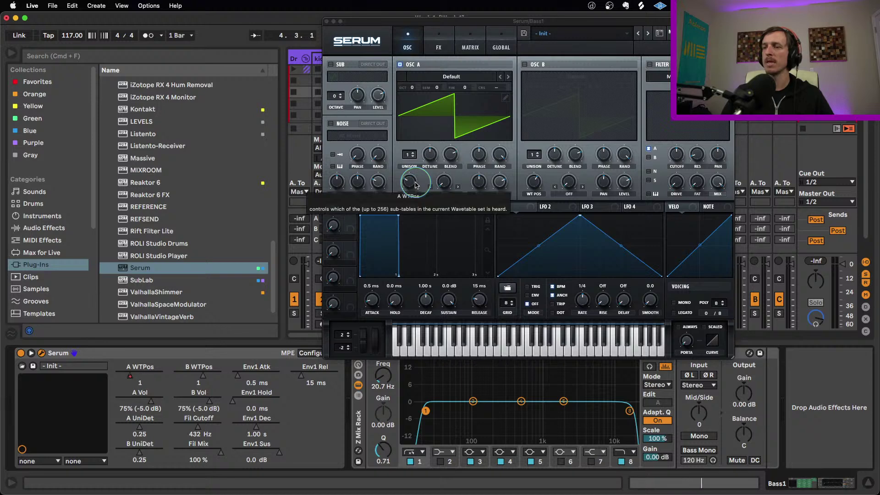
- Load the Digital wavetable Dist d00t into Serum's oscillator A
{"action": "left_click", "coordinate": [452, 77]}
{"action": "mouse_move", "coordinate": [447, 94]}
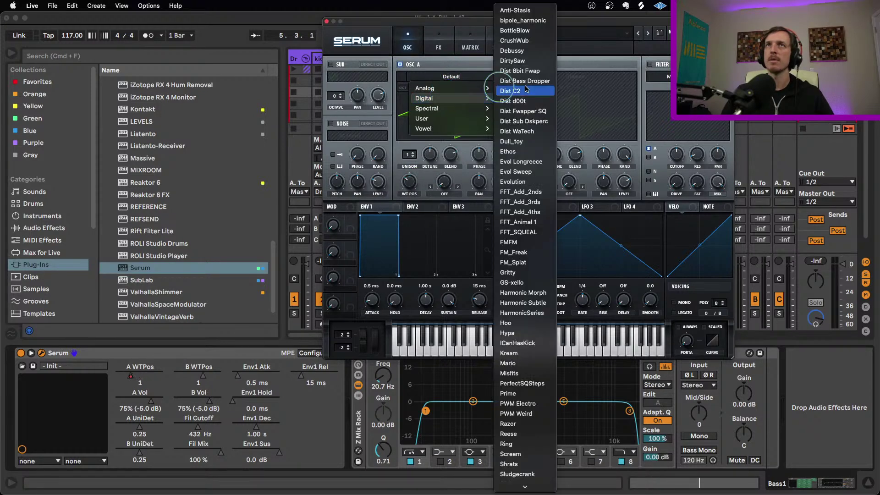
{"action": "left_click", "coordinate": [514, 98]}
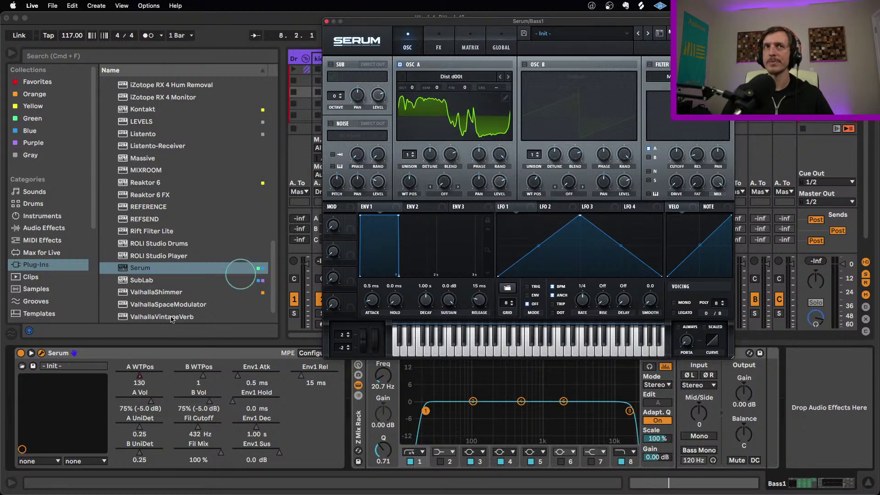
- Review Serum's configured parameters by switching configuration on and off, and close the plug-in window
{"action": "left_click", "coordinate": [33, 358]}
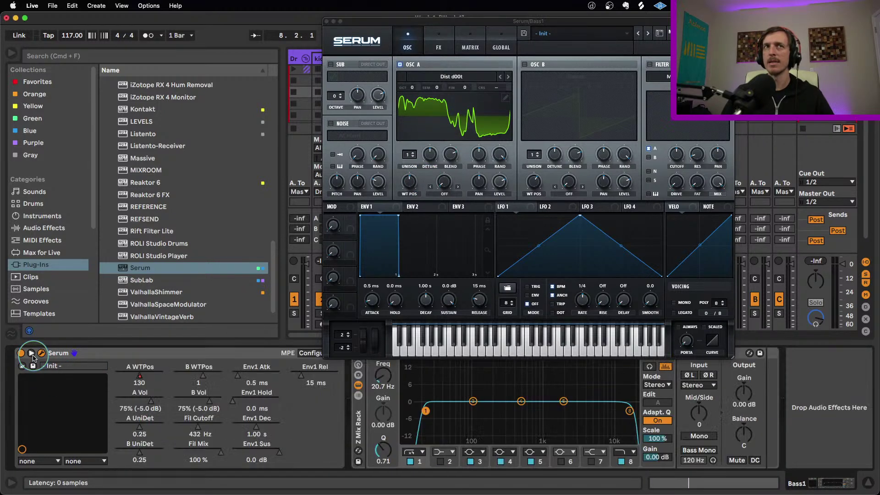
{"action": "left_click", "coordinate": [303, 358]}
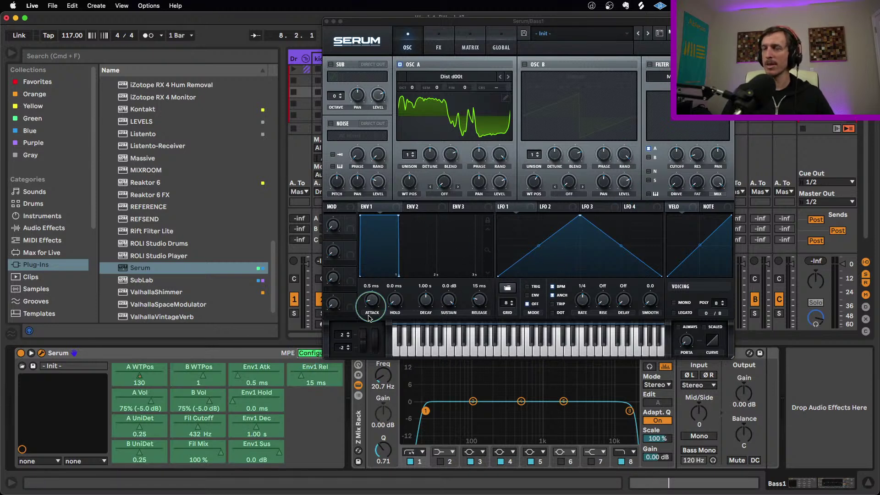
{"action": "left_click", "coordinate": [303, 353]}
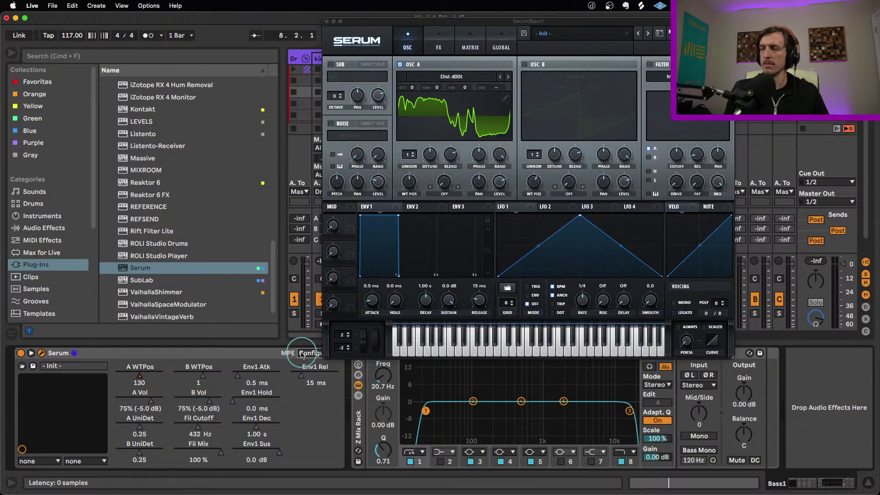
{"action": "left_click", "coordinate": [327, 22]}
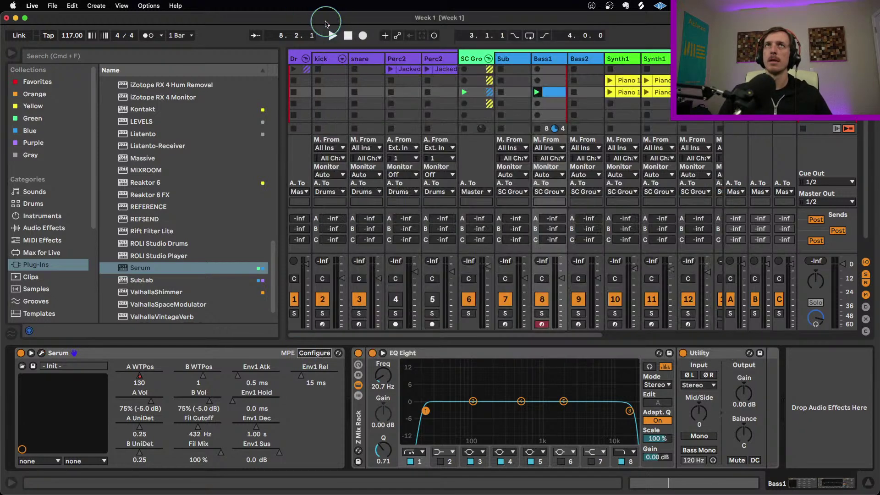
- Remove the Audio Effect Rack holding the Duck_Buddy devices from the SC Group track
{"action": "left_click", "coordinate": [472, 59]}
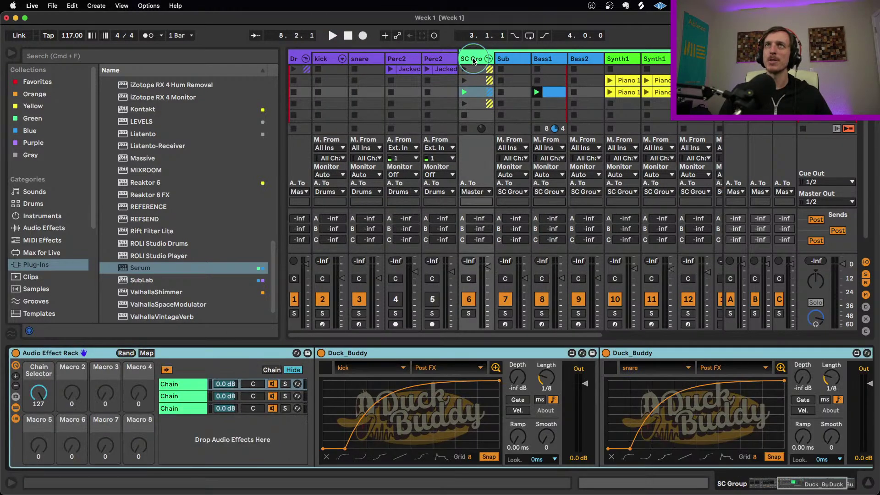
{"action": "left_click", "coordinate": [380, 449]}
{"action": "left_click_drag", "start_coordinate": [379, 448], "coordinate": [349, 449]}
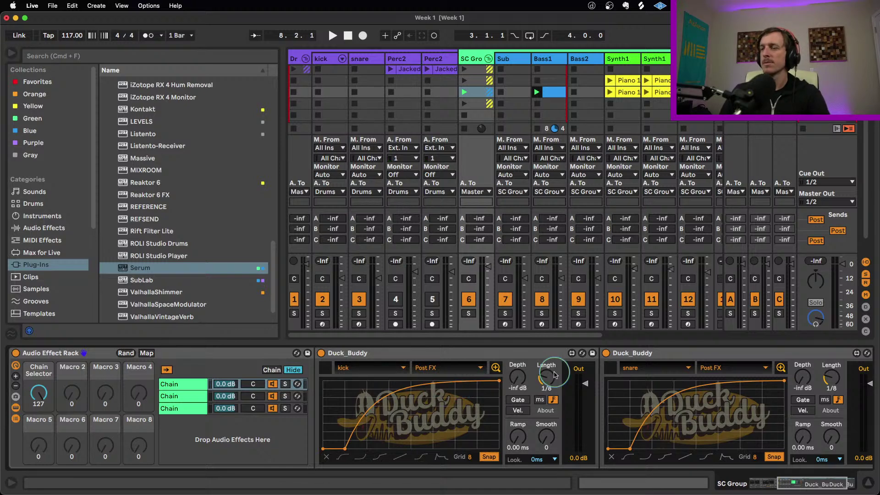
{"action": "left_click", "coordinate": [81, 353]}
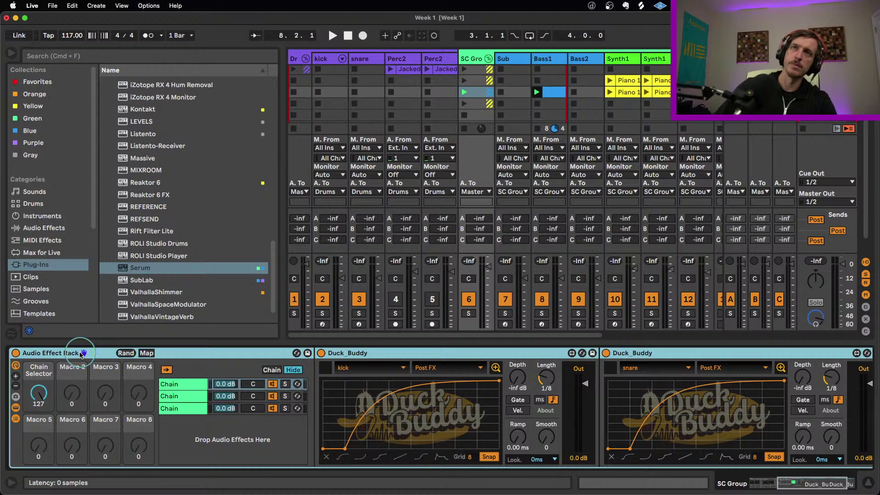
{"action": "key", "text": "super+z"}
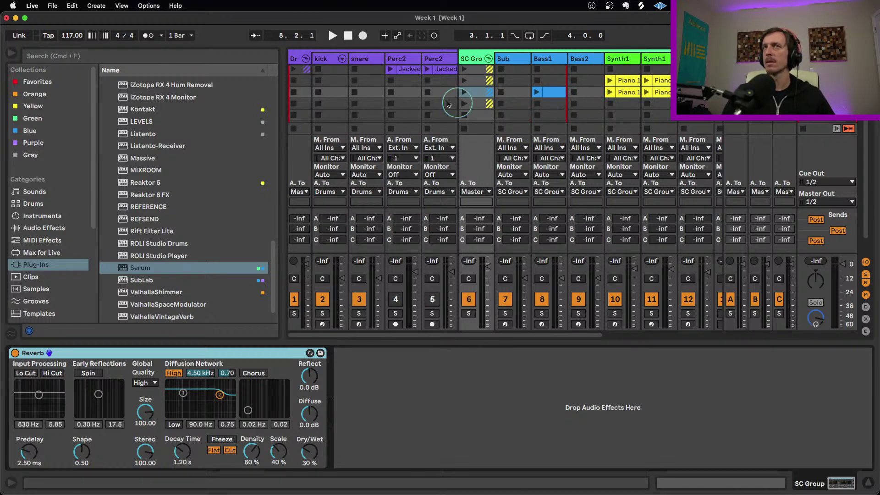
- Launch the Jacked clips on both Perc2 tracks and toggle the transport
{"action": "left_click", "coordinate": [389, 70]}
{"action": "left_click", "coordinate": [428, 70]}
{"action": "key", "text": "space"}
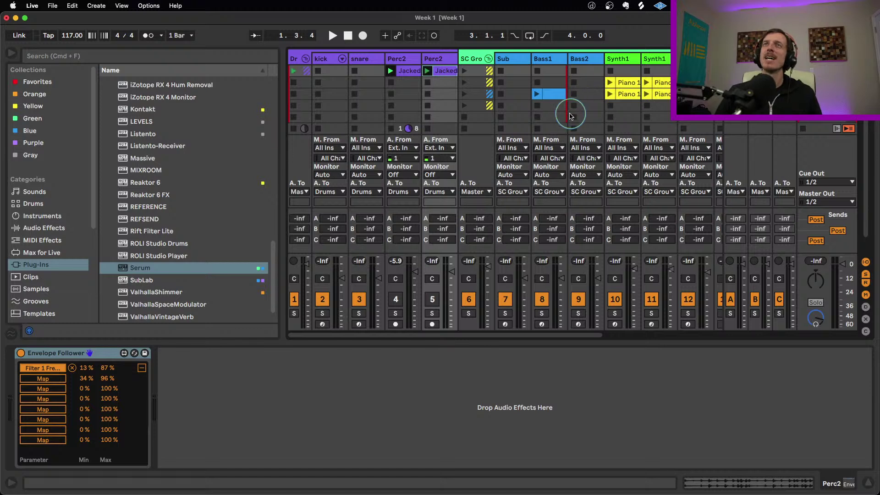
- Browse the built-in instruments and select Impulse
{"action": "left_click", "coordinate": [33, 203]}
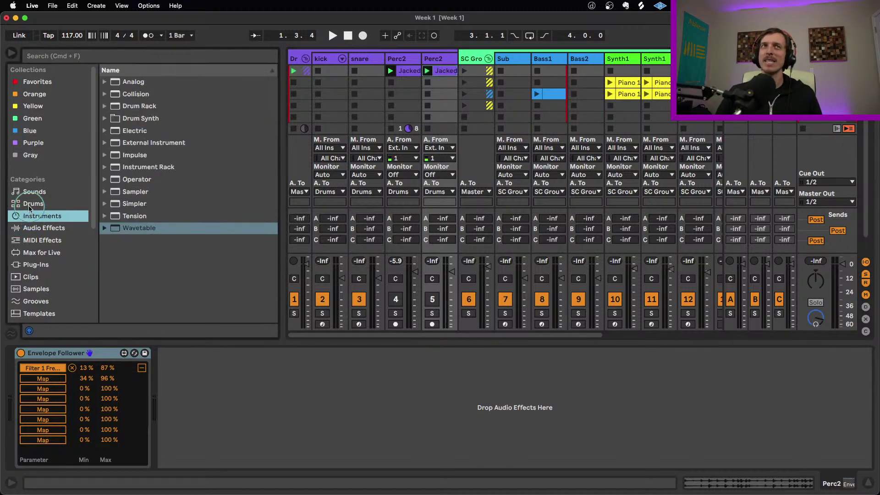
{"action": "left_click", "coordinate": [41, 216]}
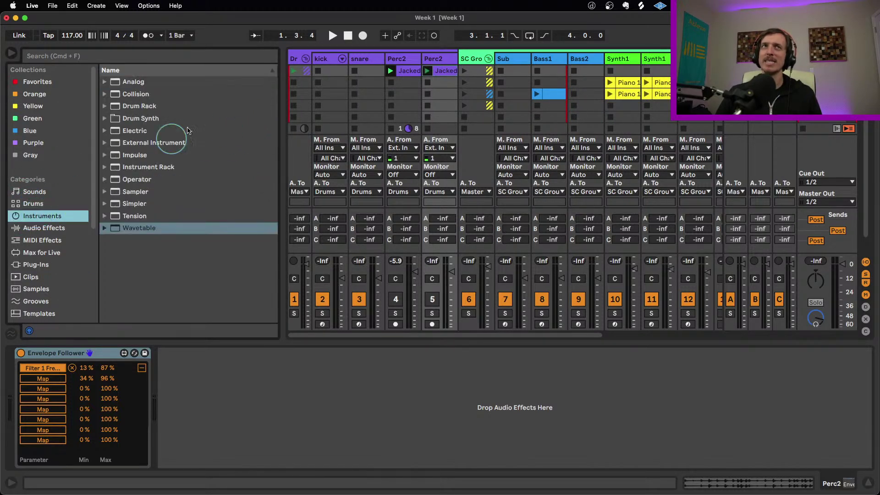
{"action": "left_click", "coordinate": [181, 155]}
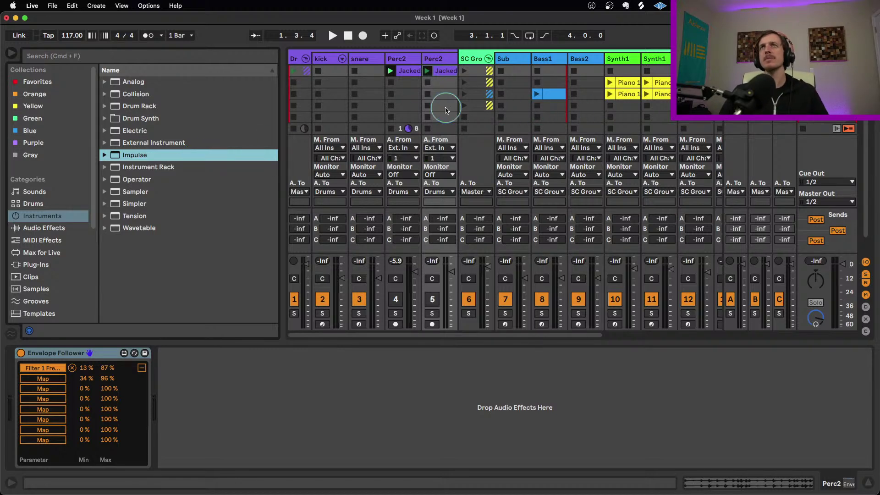
- Select the Piano 1 clip in Synth1's second slot and show its MIDI notes for review
{"action": "left_click", "coordinate": [624, 84]}
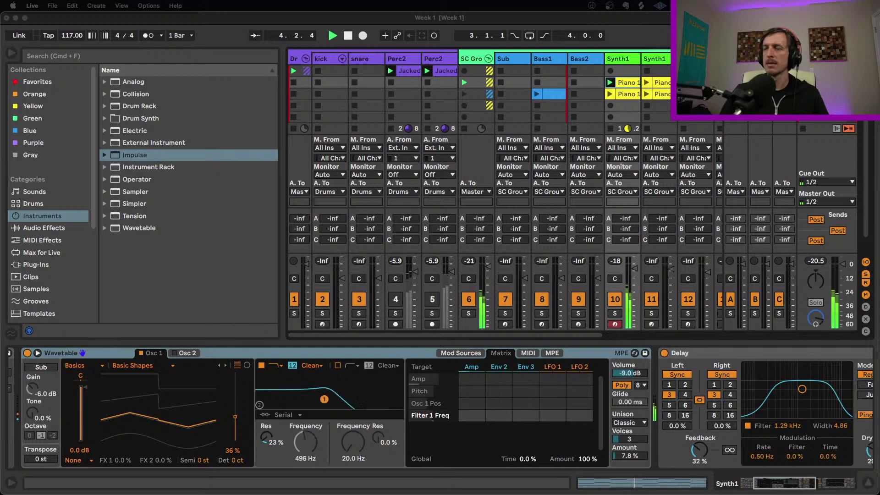
{"action": "left_click", "coordinate": [634, 268]}
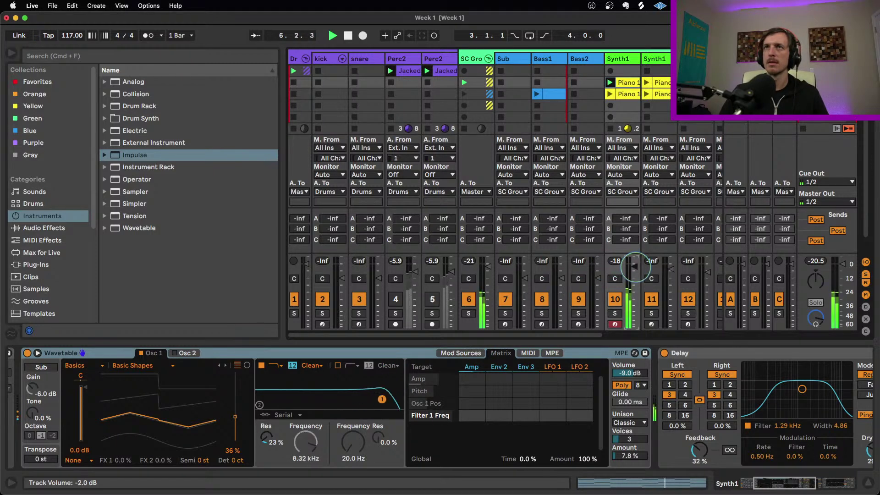
{"action": "key", "text": "shift+Tab"}
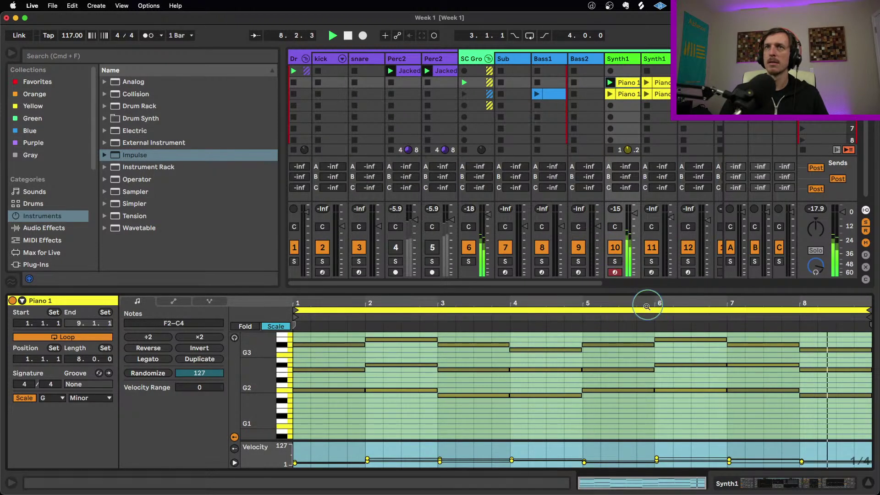
- Copy the second-slot Piano 1 clip into the first Synth1 track's first slot and transpose its A3–C4 notes down one octave for playback
{"action": "left_click_drag", "start_coordinate": [627, 83], "coordinate": [631, 71]}
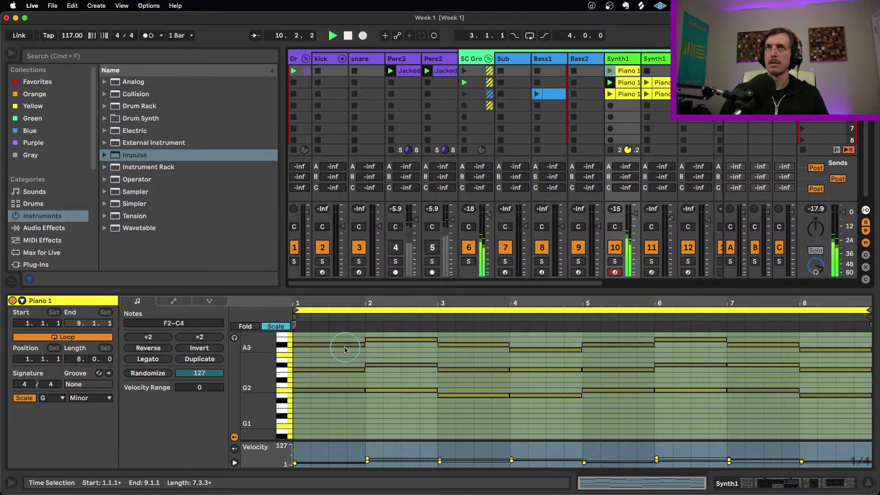
{"action": "left_click_drag", "start_coordinate": [334, 336], "coordinate": [805, 349]}
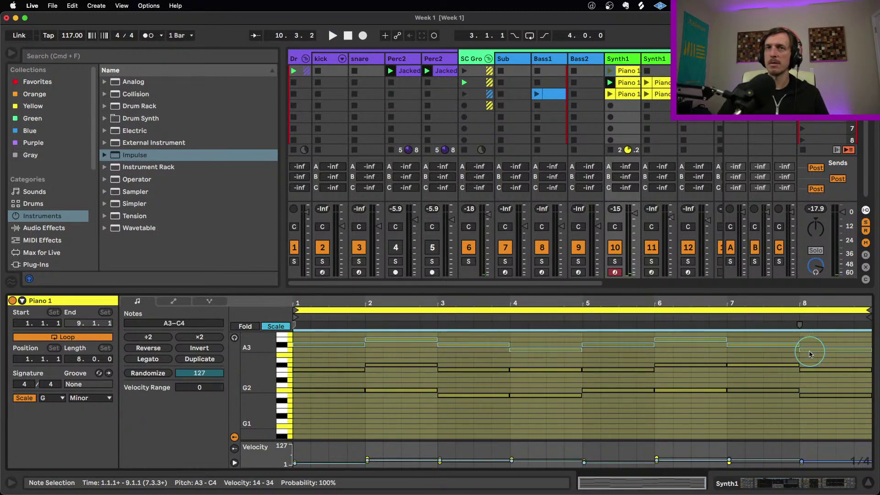
{"action": "key", "text": "shift+Down"}
{"action": "key", "text": "space"}
{"action": "key", "text": "space"}
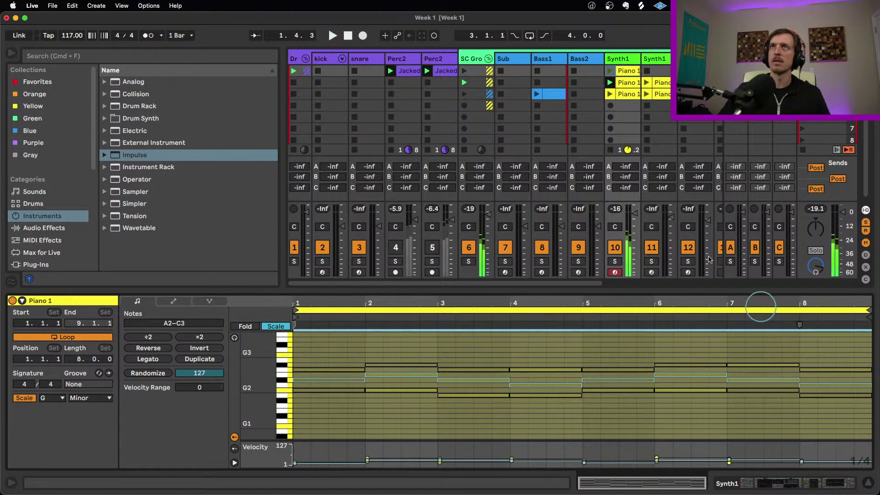
{"action": "left_click", "coordinate": [610, 71]}
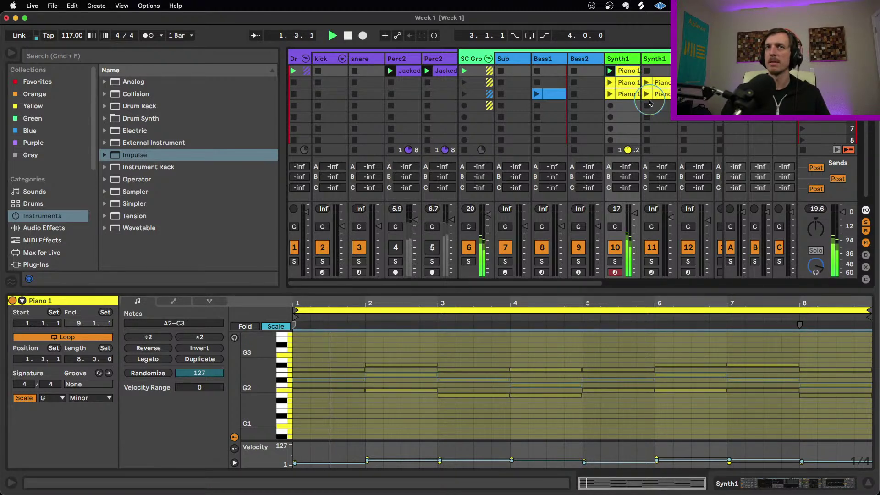
- Show the first Synth1 track's devices and set the Arpeggiator's Steps to 1
{"action": "double_click", "coordinate": [623, 59]}
{"action": "key", "text": "super+alt+i"}
{"action": "scroll", "coordinate": [281, 436], "scroll_direction": "left", "scroll_amount": 5}
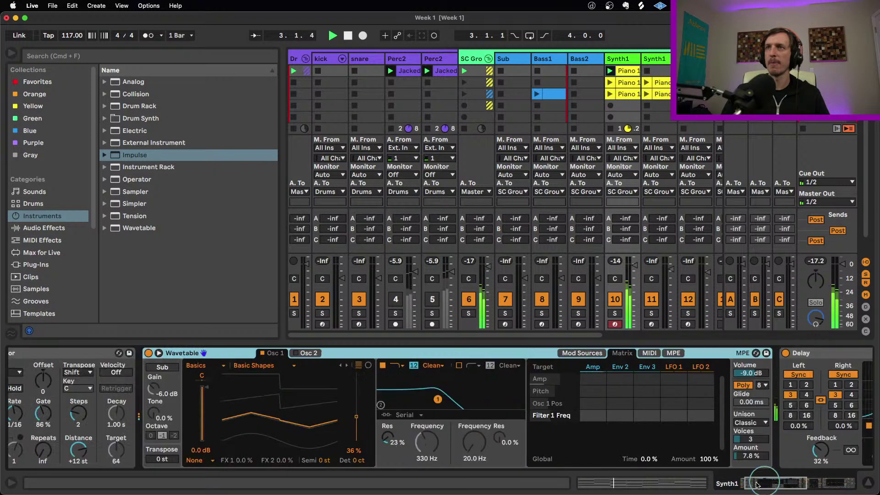
{"action": "left_click", "coordinate": [131, 414]}
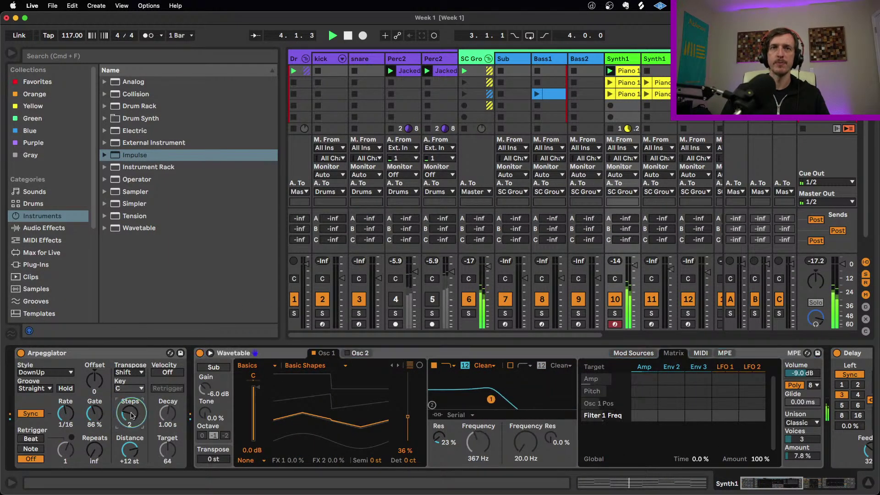
{"action": "left_click_drag", "start_coordinate": [131, 414], "coordinate": [132, 420]}
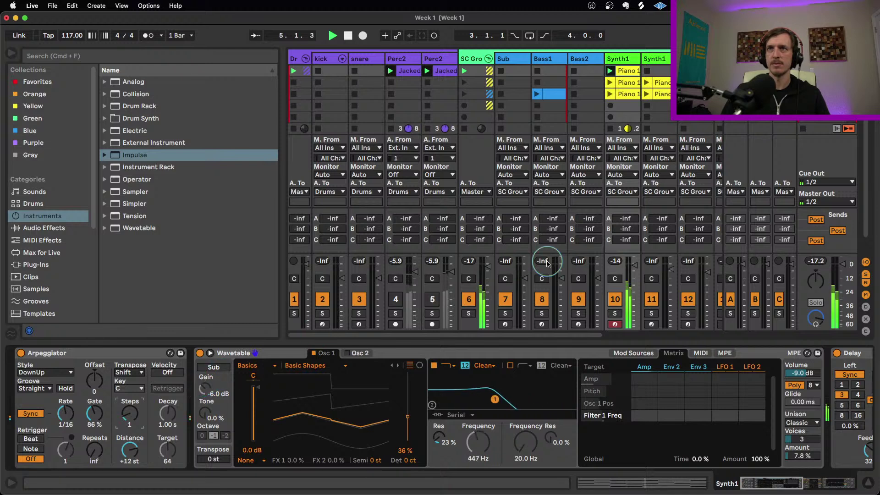
- Play Synth1's second-slot Piano 1 clip with Wavetable's first filter resonance at 11% and the Arpeggiator's Steps at 2
{"action": "left_click", "coordinate": [610, 82]}
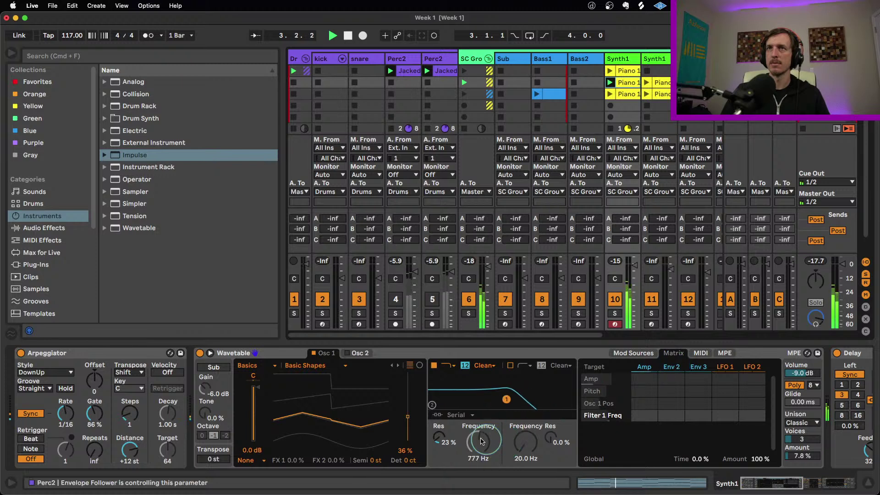
{"action": "left_click_drag", "start_coordinate": [441, 435], "coordinate": [444, 435]}
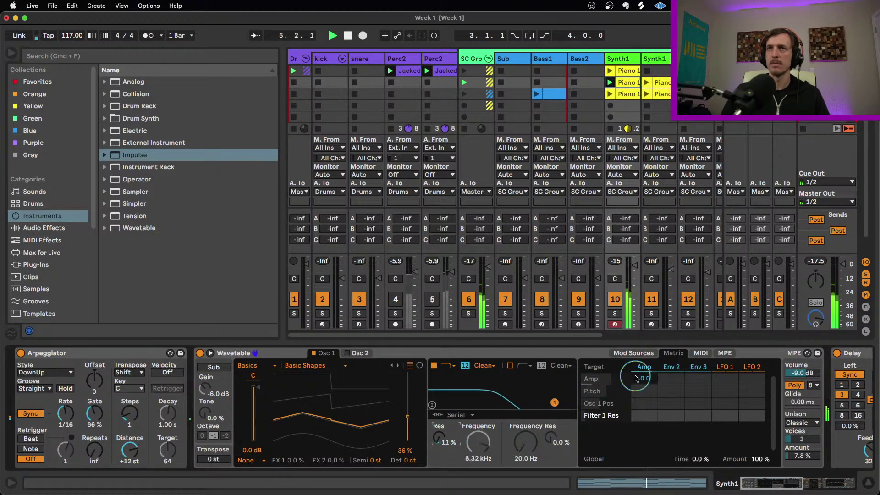
{"action": "left_click", "coordinate": [129, 419]}
{"action": "left_click_drag", "start_coordinate": [129, 418], "coordinate": [128, 415]}
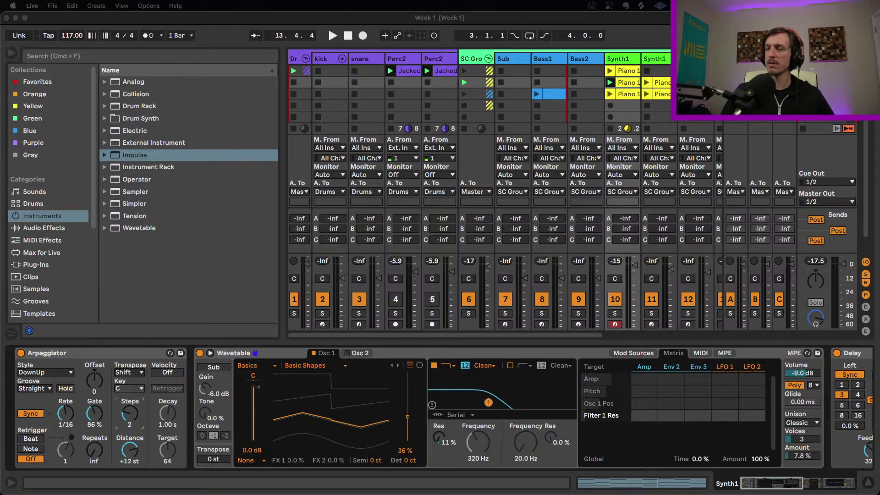
- Resume playback and set the first Perc2 track's Envelope Follower to 20 dB gain with a mapping maximum of 71%
{"action": "left_click", "coordinate": [568, 338]}
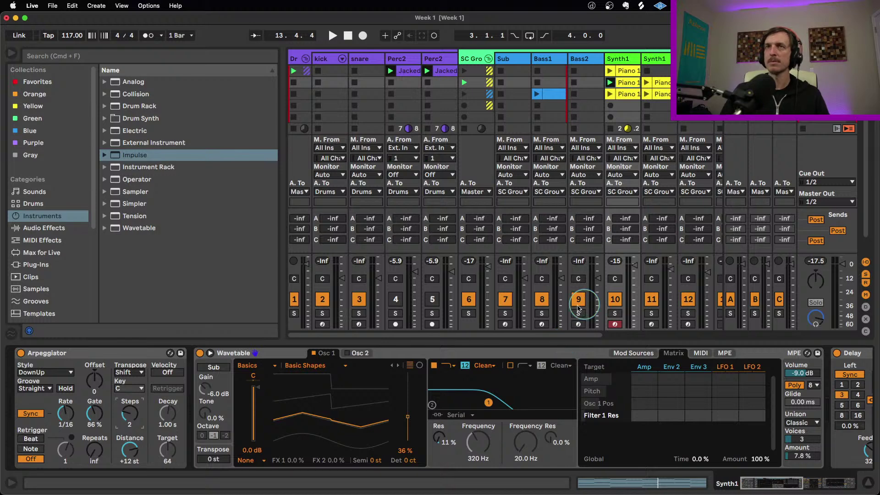
{"action": "key", "text": "space"}
{"action": "left_click_drag", "start_coordinate": [489, 402], "coordinate": [554, 403]}
{"action": "left_click", "coordinate": [405, 62]}
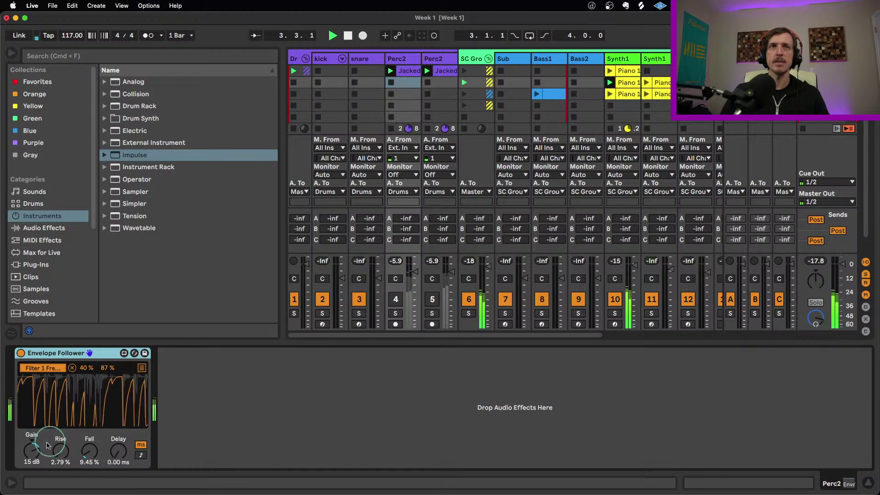
{"action": "mouse_move", "coordinate": [32, 451]}
{"action": "left_mouse_down"}
{"action": "mouse_move", "coordinate": [38, 461]}
{"action": "mouse_move", "coordinate": [38, 450]}
{"action": "left_mouse_up"}
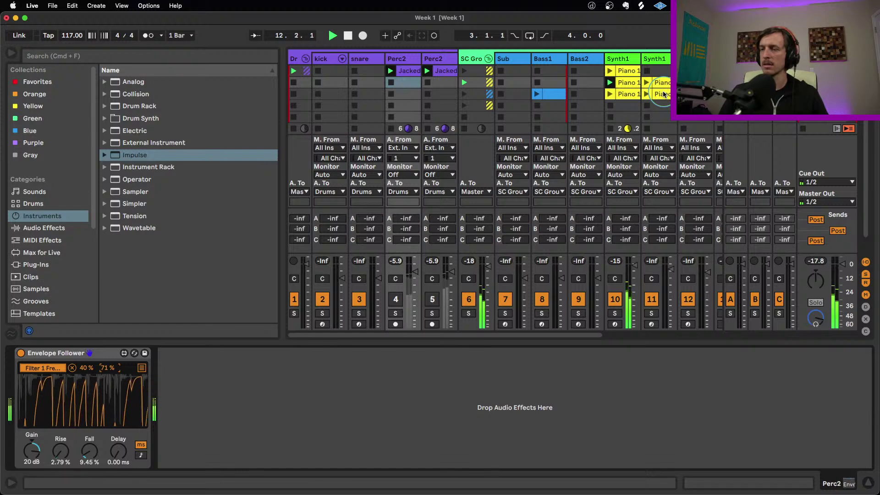
- Launch the second-slot Piano clip on the second Synth1 track and solo that track to review its device chain
{"action": "left_click", "coordinate": [626, 84]}
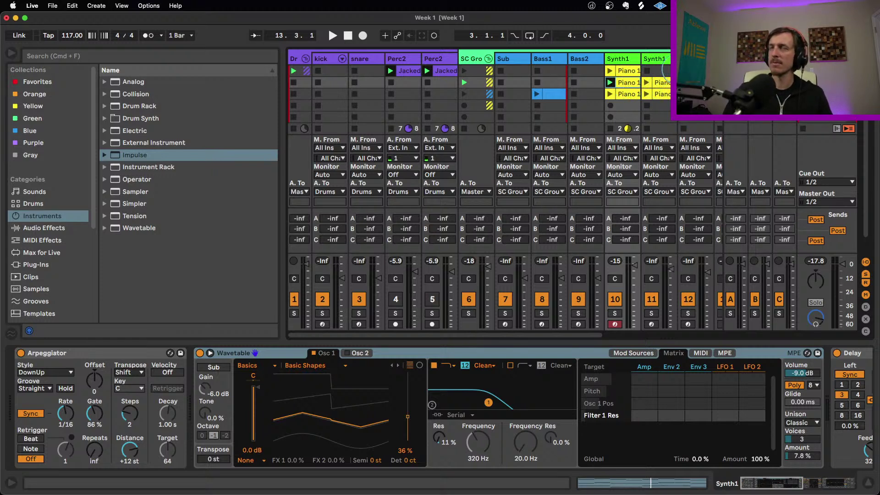
{"action": "left_click", "coordinate": [647, 94]}
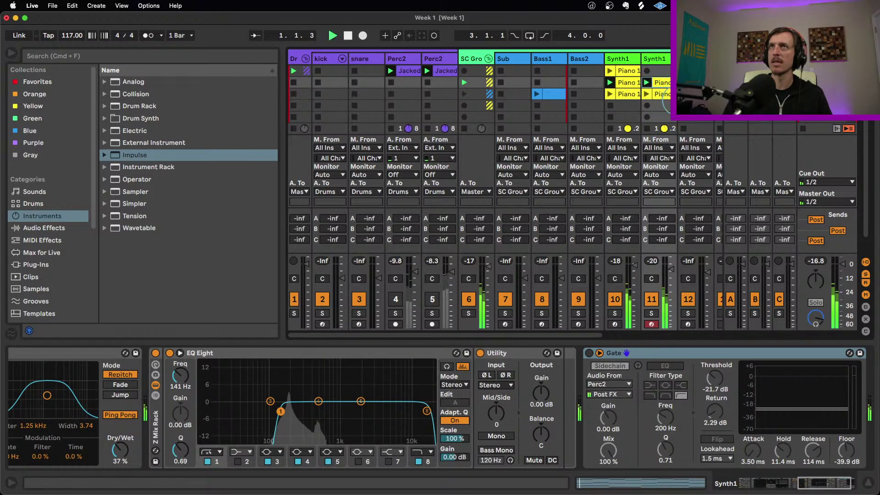
{"action": "left_click", "coordinate": [652, 313]}
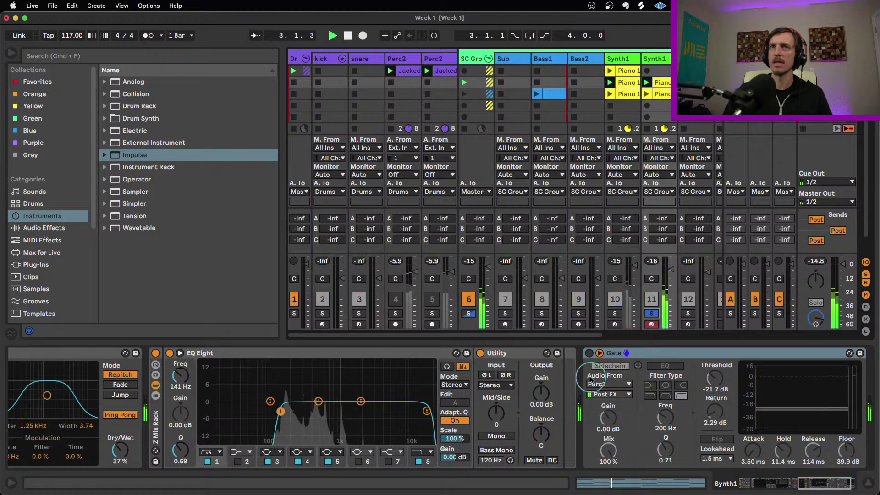
{"action": "left_click", "coordinate": [802, 485]}
{"action": "left_click_drag", "start_coordinate": [802, 485], "coordinate": [777, 483]}
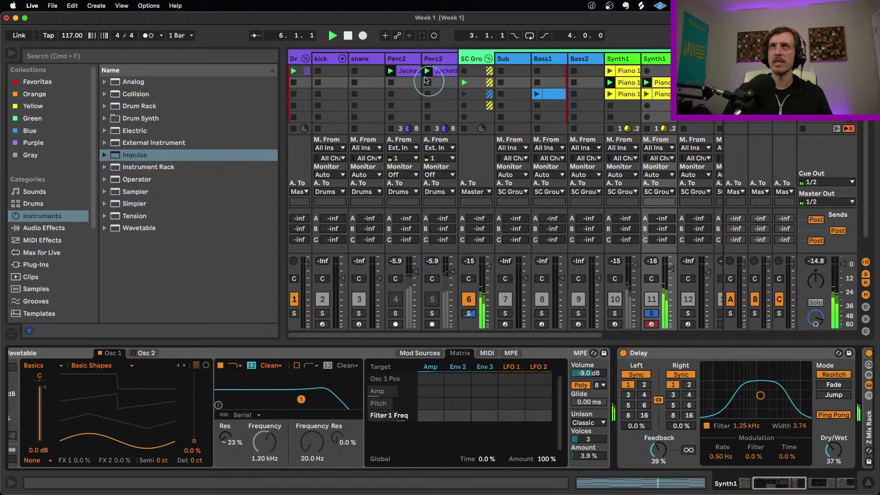
- Unmap Filter 1 Freq from the second Perc2's Envelope Follower and set the second Synth1's Wavetable filter frequency to 3.16 kHz
{"action": "left_click", "coordinate": [437, 82]}
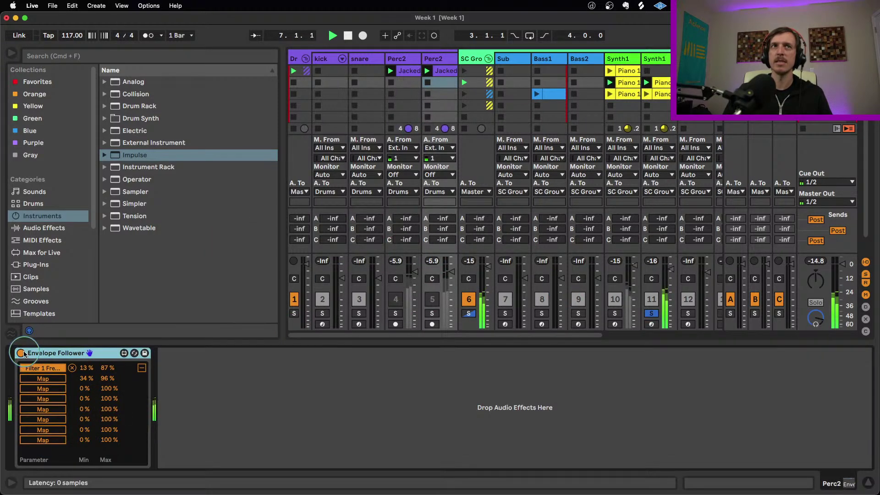
{"action": "left_click", "coordinate": [72, 368]}
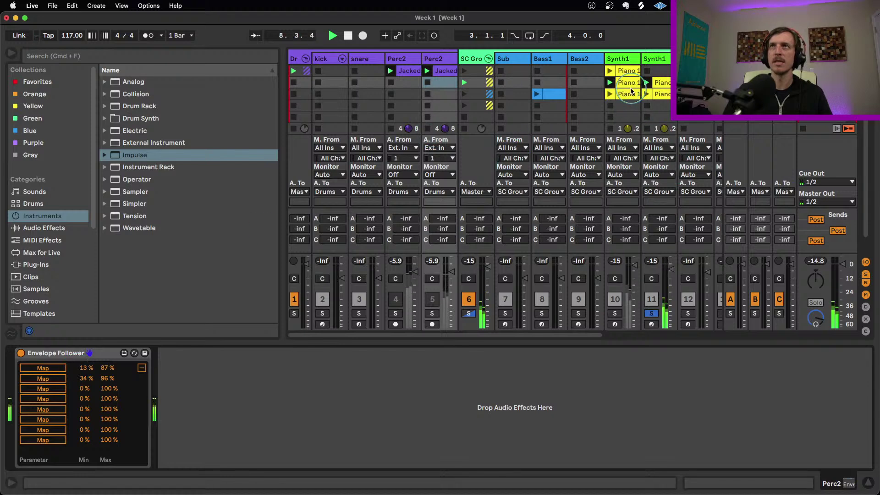
{"action": "left_click", "coordinate": [660, 83]}
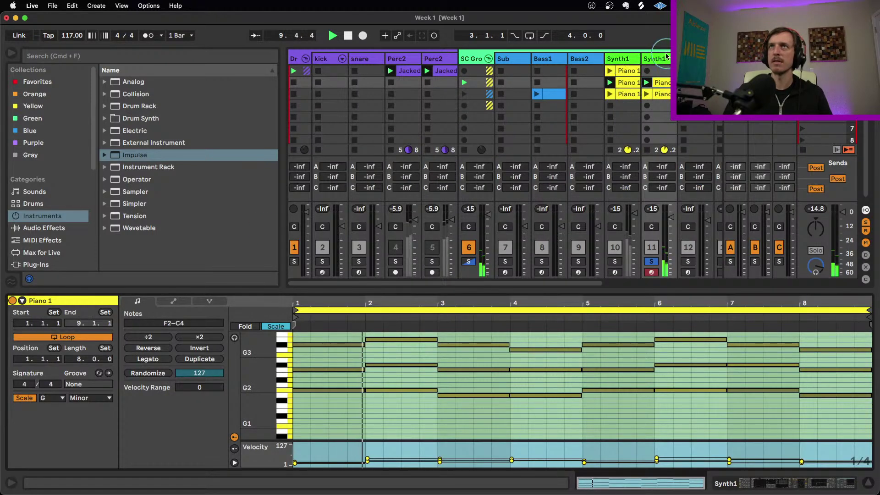
{"action": "left_click", "coordinate": [624, 59]}
{"action": "scroll", "coordinate": [867, 493], "scroll_direction": "left", "scroll_amount": 10}
{"action": "mouse_move", "coordinate": [437, 450]}
{"action": "left_mouse_down"}
{"action": "mouse_move", "coordinate": [437, 422]}
{"action": "mouse_move", "coordinate": [437, 445]}
{"action": "mouse_move", "coordinate": [437, 435]}
{"action": "left_mouse_up"}
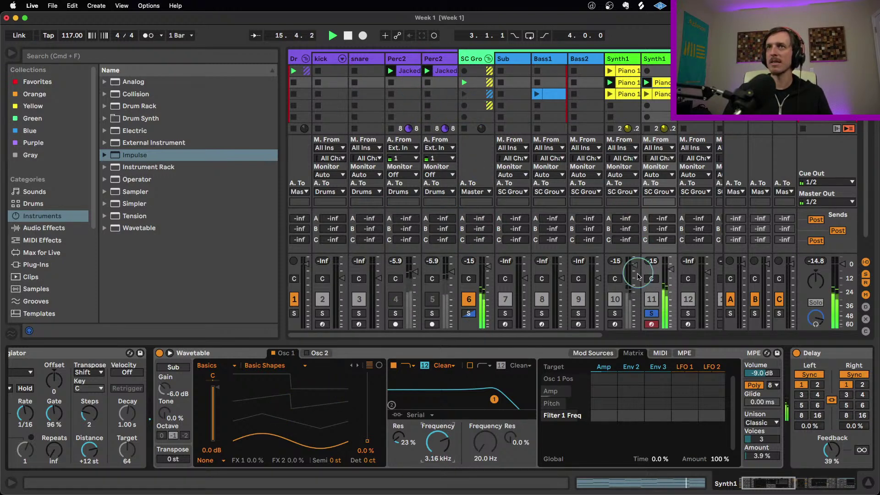
- Solo the first and third Synth1 tracks with the third's fourth-slot clip playing, and set its Gate threshold to -40.9 dB
{"action": "left_click", "coordinate": [615, 314]}
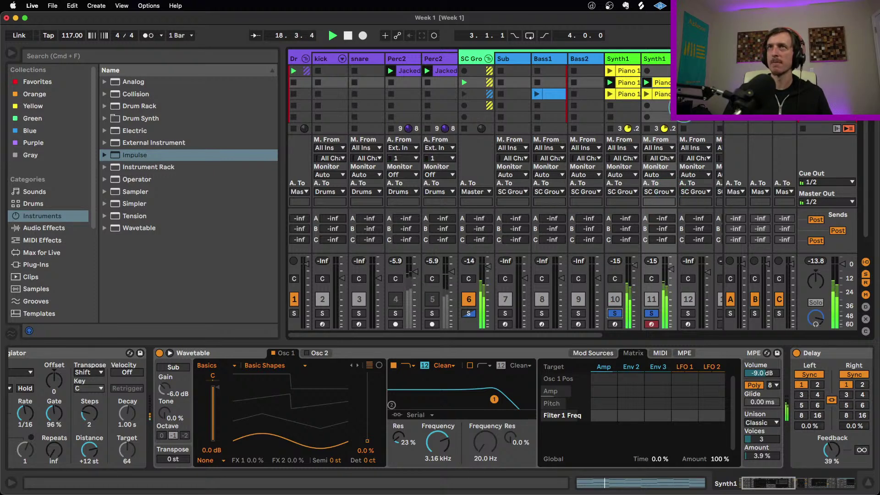
{"action": "left_click", "coordinate": [697, 106]}
{"action": "left_click", "coordinate": [689, 314]}
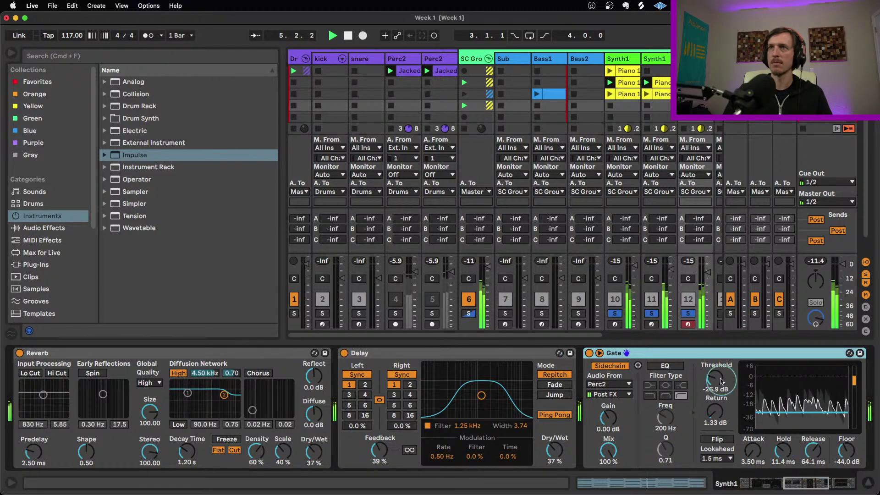
{"action": "left_click_drag", "start_coordinate": [721, 381], "coordinate": [721, 387]}
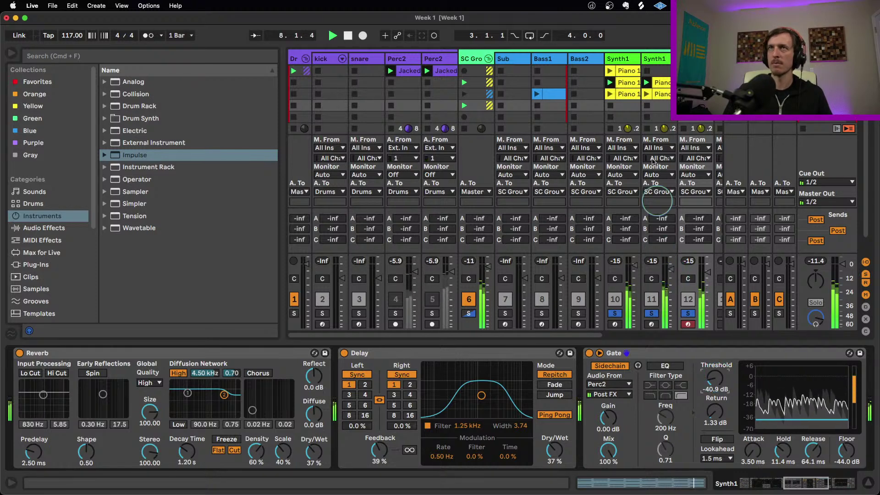
- Duplicate the second Synth1 track's second-slot Piano 1 clip and transpose the copy's middle-voice notes up one octave to D4–E♭4
{"action": "left_click_drag", "start_coordinate": [590, 334], "coordinate": [674, 337]}
{"action": "left_click", "coordinate": [531, 83]}
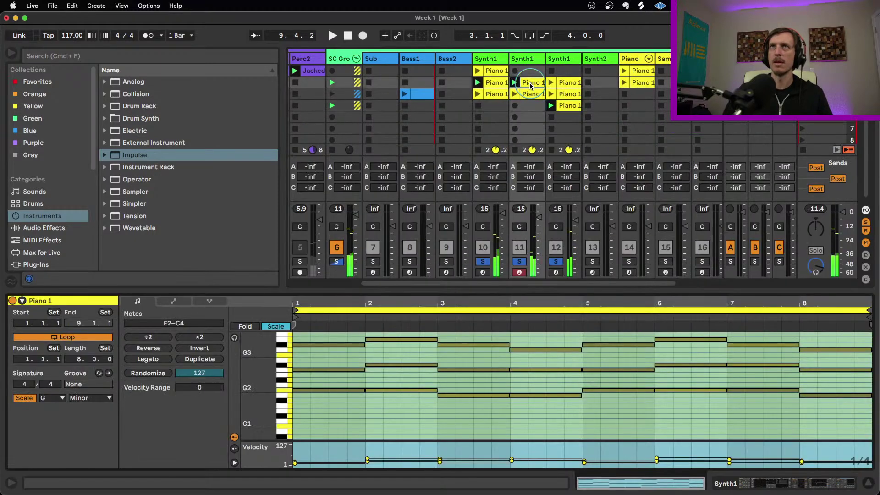
{"action": "left_click", "coordinate": [354, 352]}
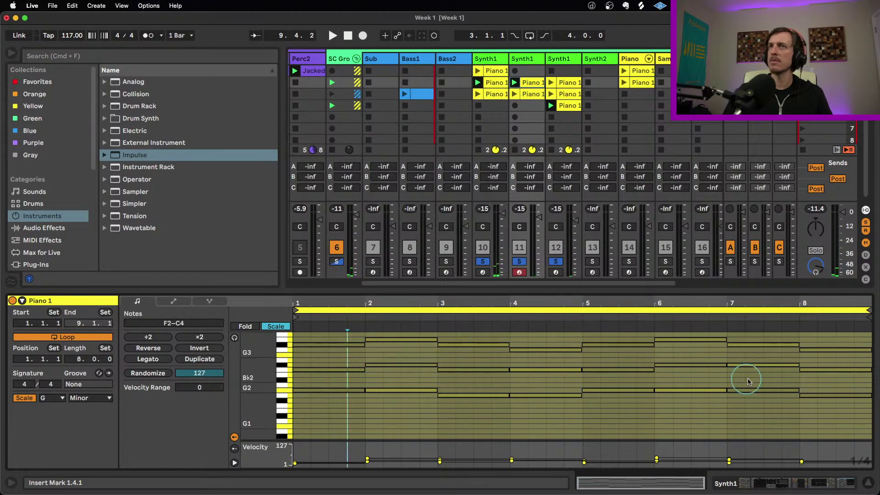
{"action": "left_click", "coordinate": [530, 84]}
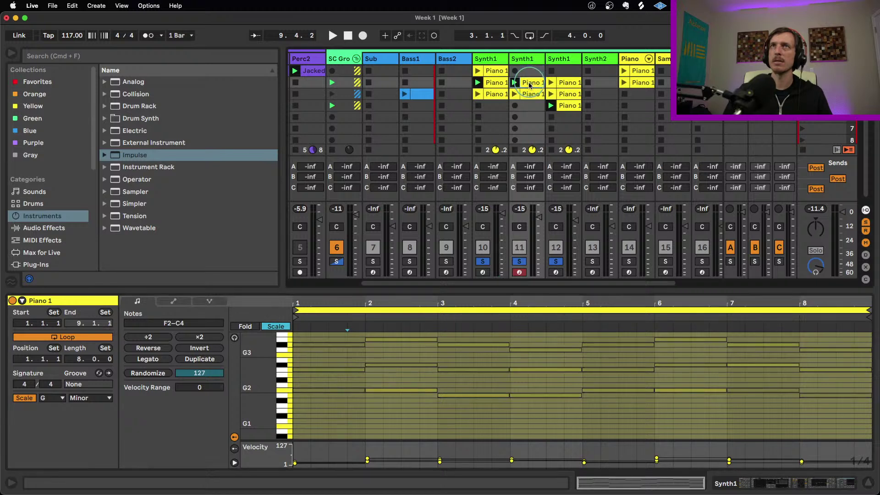
{"action": "key", "text": "super+d"}
{"action": "left_click", "coordinate": [825, 357]}
{"action": "left_click_drag", "start_coordinate": [836, 359], "coordinate": [824, 381]}
{"action": "key", "text": "shift+Up"}
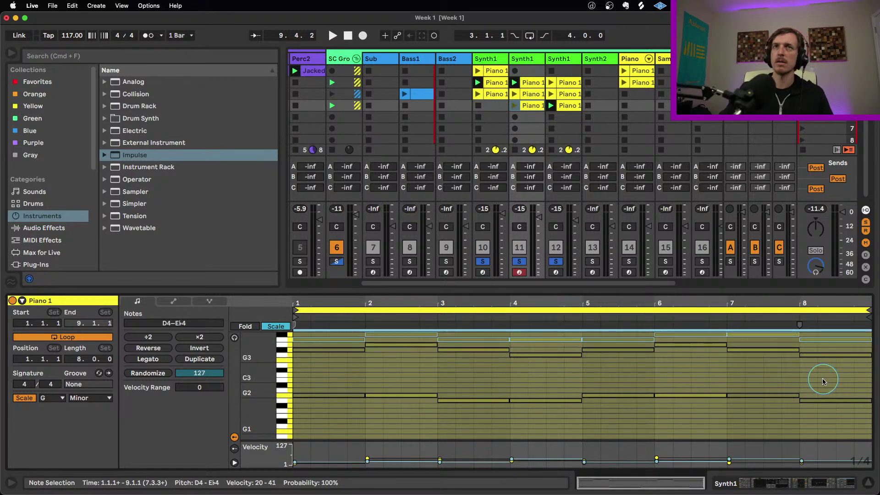
- Launch the duplicated Piano 1 clip in the fourth slot and shorten all its notes to three beats
{"action": "left_click", "coordinate": [514, 105]}
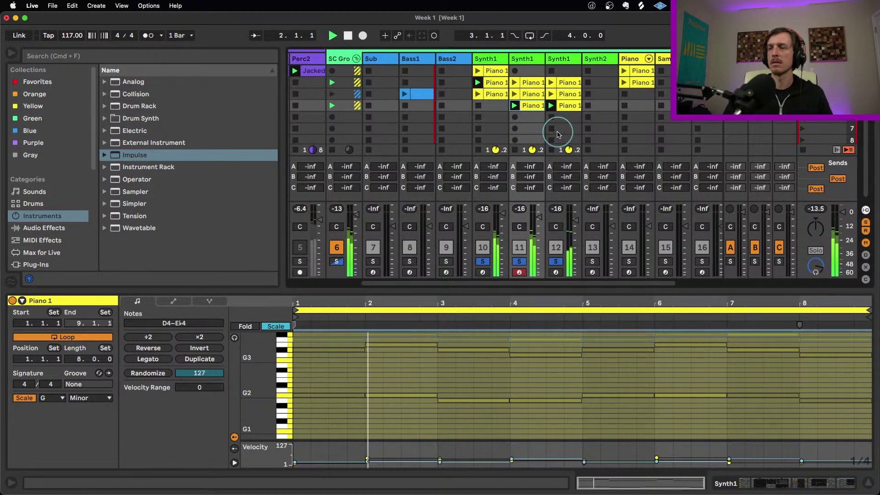
{"action": "left_click", "coordinate": [335, 370]}
{"action": "key", "text": "super+a"}
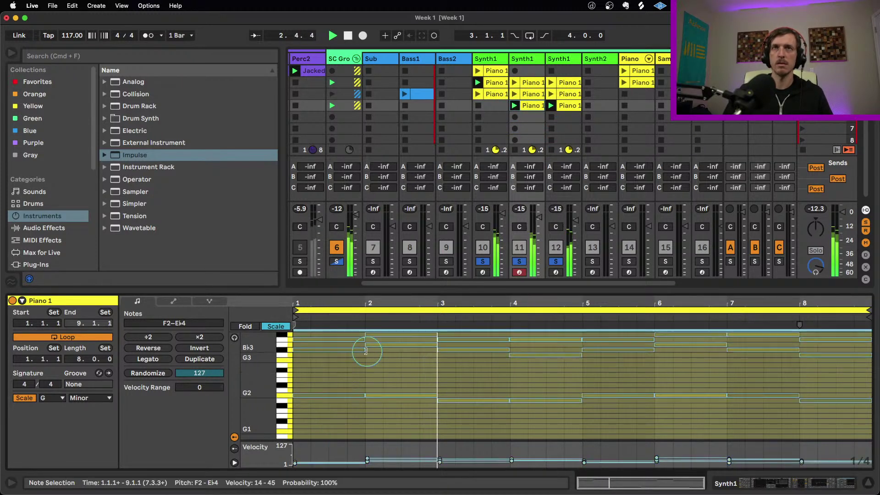
{"action": "left_click_drag", "start_coordinate": [363, 350], "coordinate": [344, 351]}
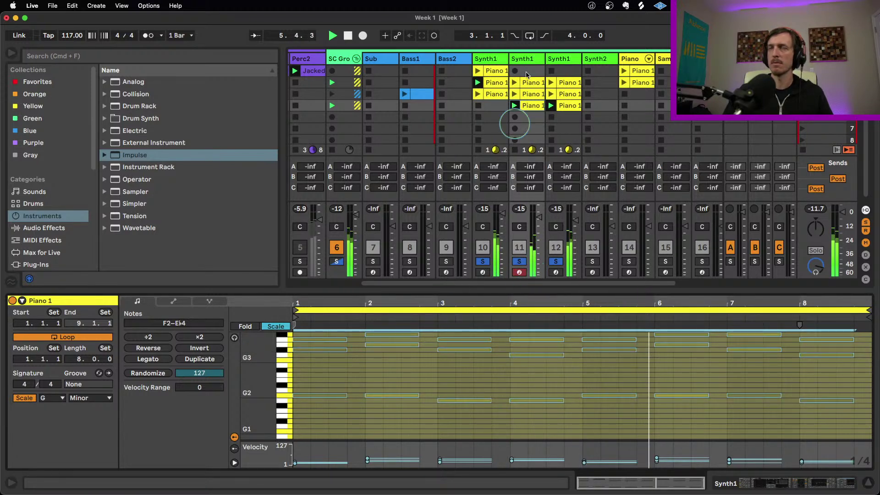
- Duplicate the second Synth1 track's fourth-slot Piano 1 clip into the fifth slot
{"action": "left_click", "coordinate": [527, 107]}
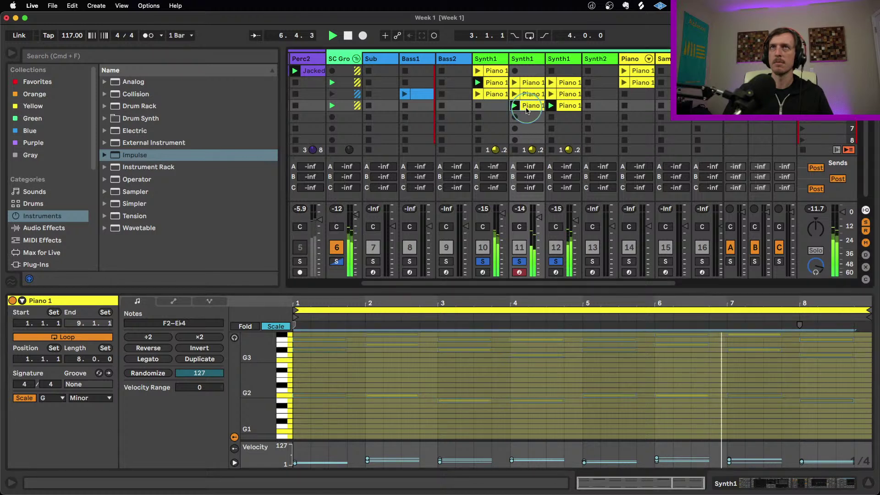
{"action": "key", "text": "super+d"}
{"action": "left_click", "coordinate": [314, 391]}
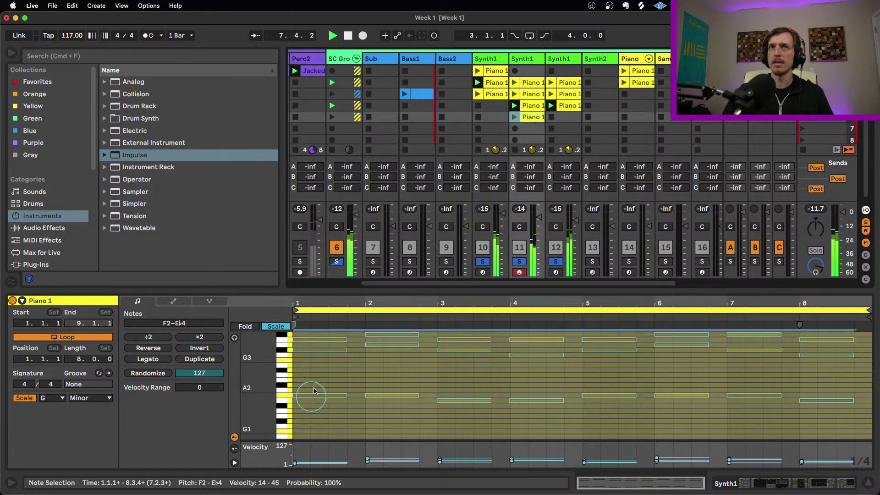
- In the fifth-slot copy, add octave-lower duplicates of the A3–C4 notes at A2–C3 and launch the clip
{"action": "left_click", "coordinate": [352, 353]}
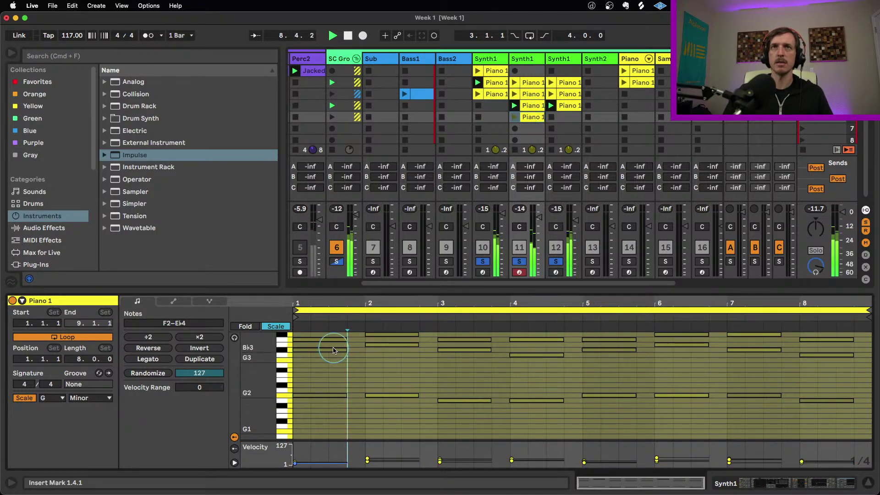
{"action": "left_click", "coordinate": [333, 351]}
{"action": "left_click_drag", "start_coordinate": [825, 370], "coordinate": [324, 352]}
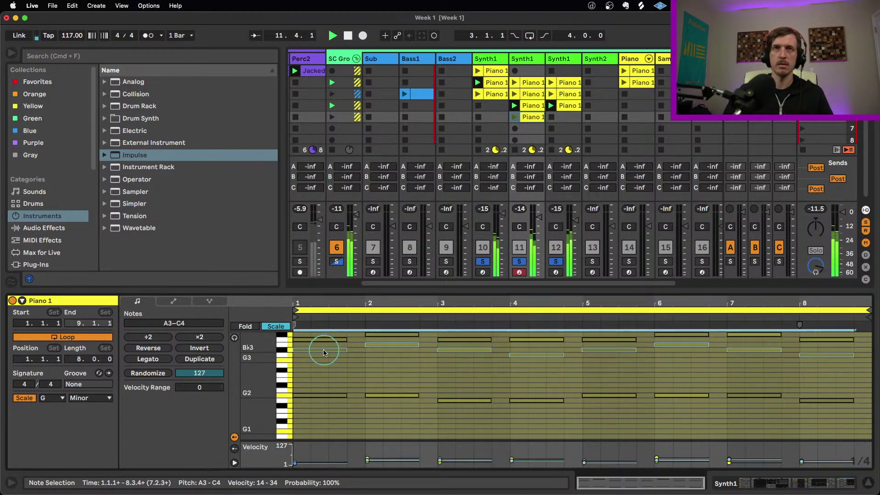
{"action": "left_click_drag", "start_coordinate": [323, 353], "coordinate": [324, 384]}
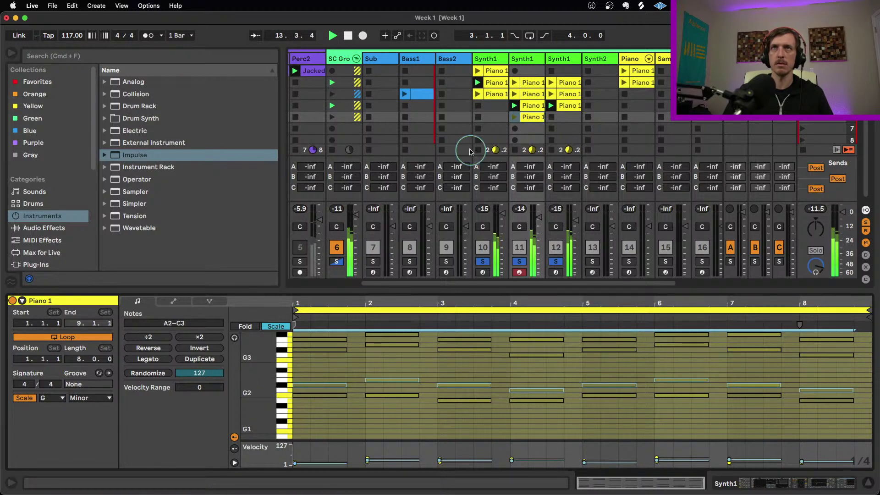
{"action": "left_click", "coordinate": [515, 118]}
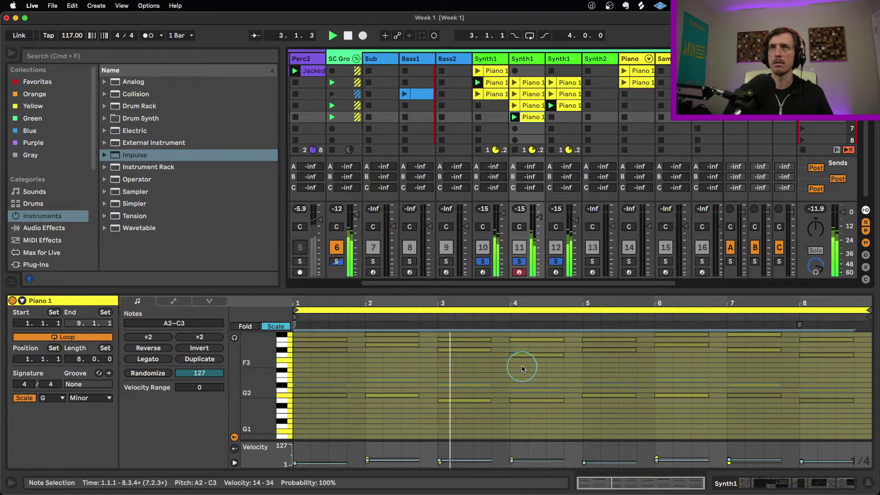
- Duplicate the third Synth1 track's fourth-slot Piano 1 clip into the fifth slot and launch that track's third-slot clip
{"action": "left_click", "coordinate": [565, 61]}
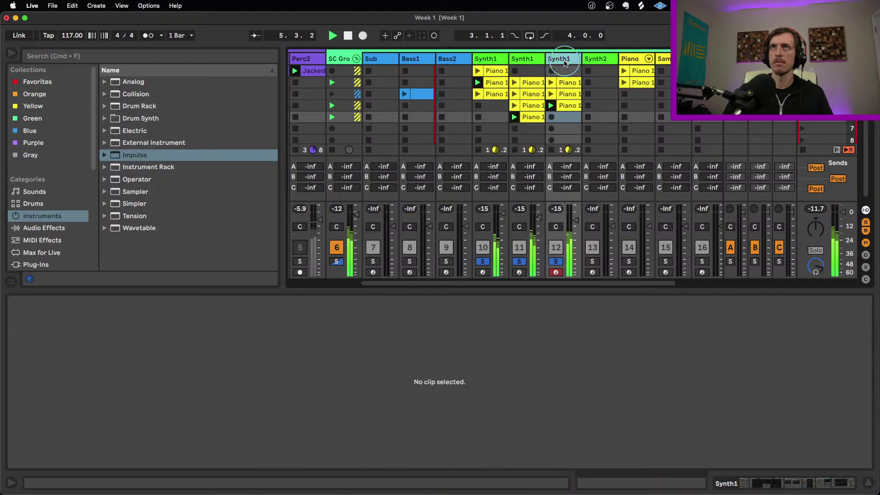
{"action": "left_click", "coordinate": [567, 106]}
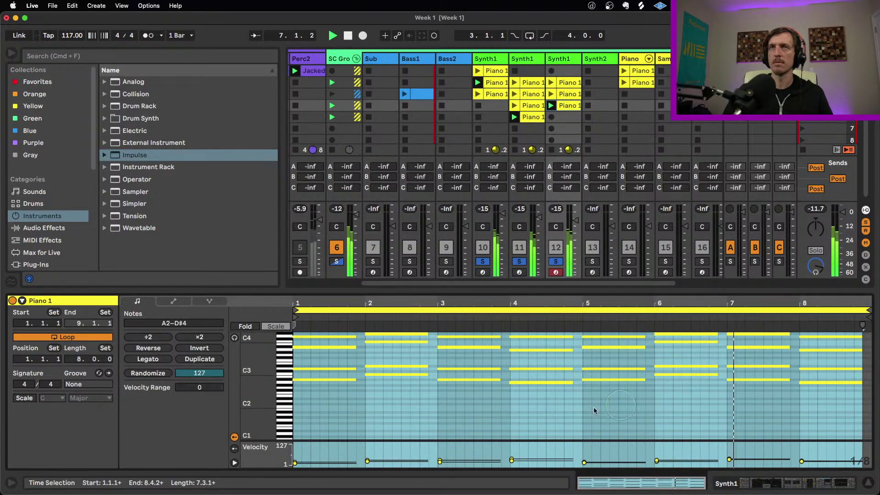
{"action": "left_click", "coordinate": [568, 107]}
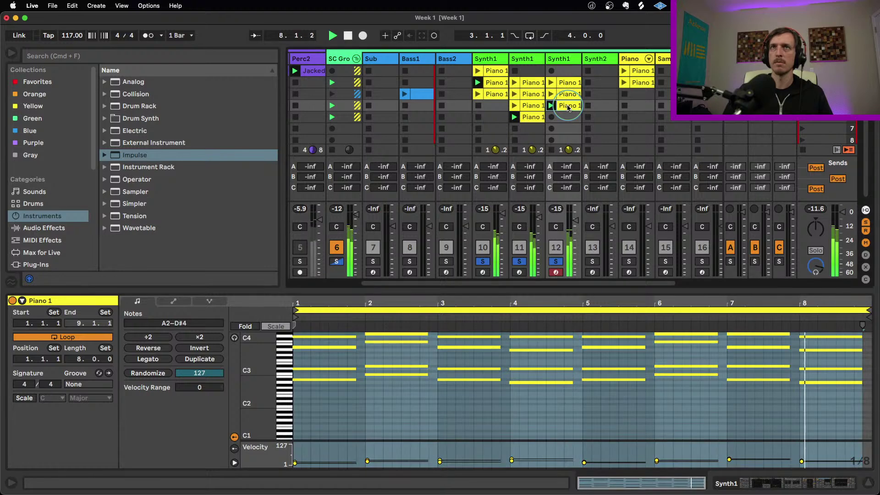
{"action": "key", "text": "super+d"}
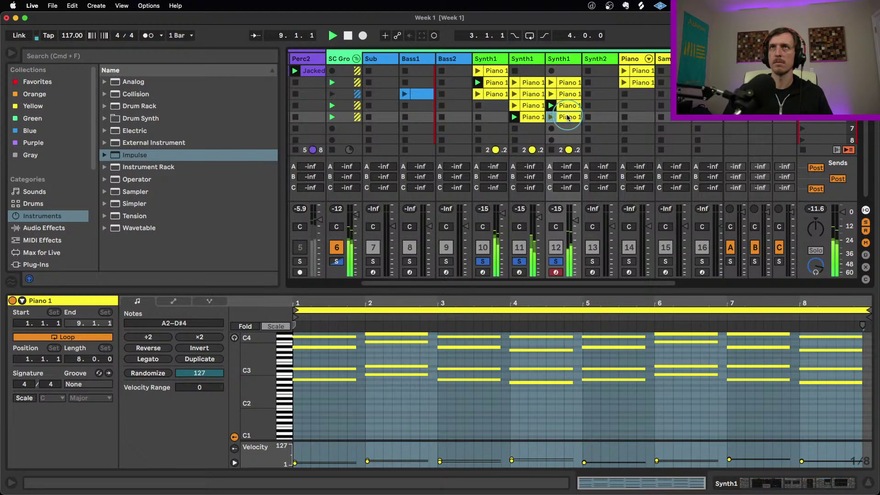
{"action": "left_click", "coordinate": [566, 95]}
{"action": "left_click", "coordinate": [552, 94]}
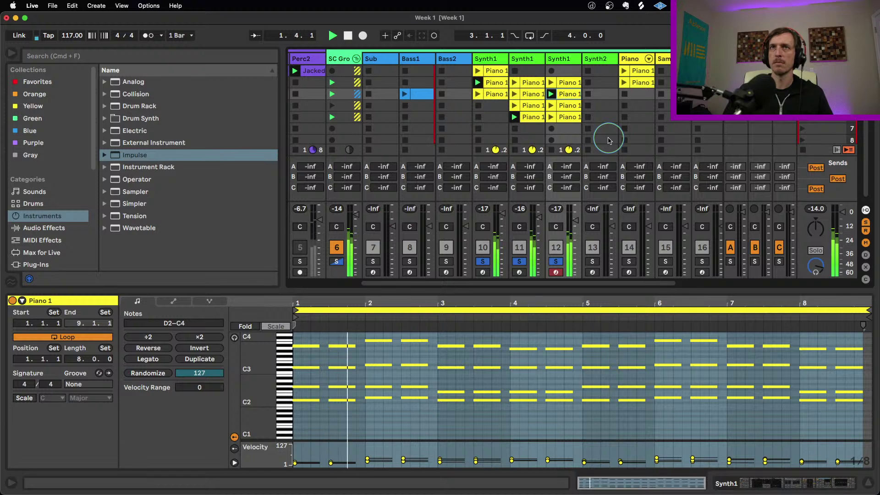
- Show the third Synth1 track's devices and set its Wavetable filter frequency to 313 Hz
{"action": "left_click", "coordinate": [574, 66]}
{"action": "key", "text": "super+alt+i"}
{"action": "left_click_drag", "start_coordinate": [818, 486], "coordinate": [777, 486]}
{"action": "left_click_drag", "start_coordinate": [404, 442], "coordinate": [405, 435]}
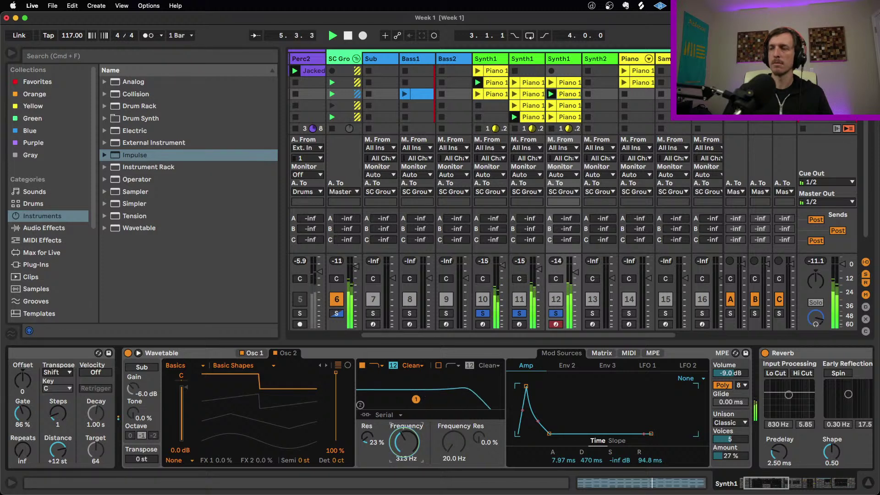
{"action": "left_click", "coordinate": [458, 364]}
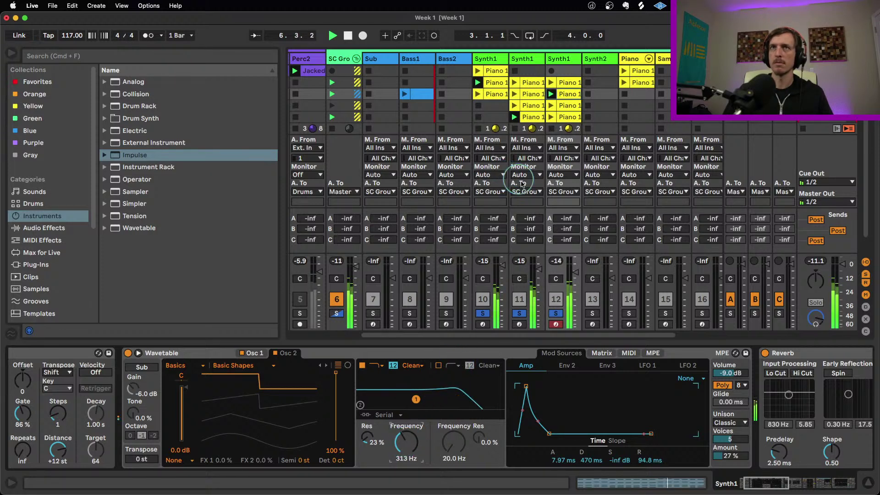
- Set the number of Arpeggiator steps on the third Synth1 track to 3
{"action": "left_click", "coordinate": [566, 104]}
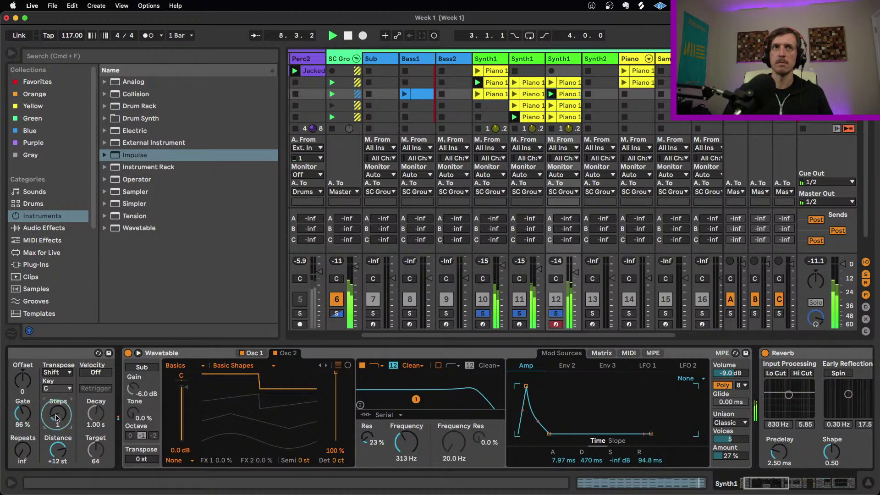
{"action": "left_click", "coordinate": [83, 418]}
{"action": "left_click_drag", "start_coordinate": [83, 418], "coordinate": [85, 416]}
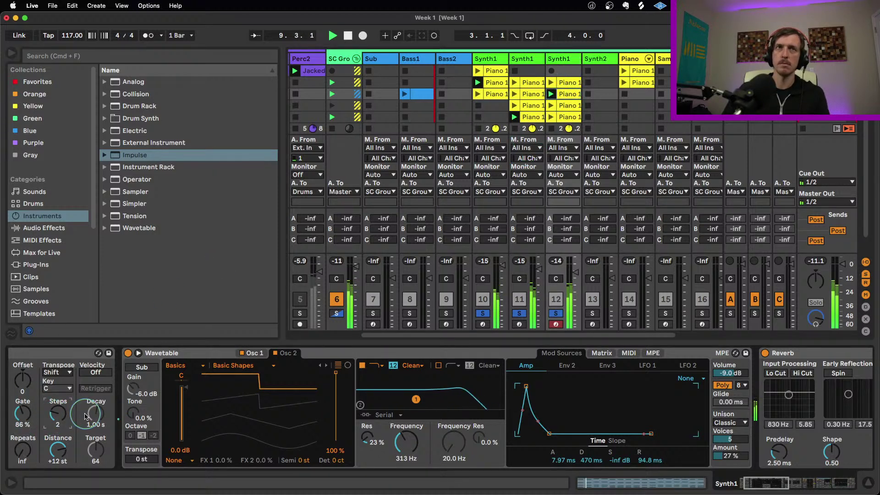
{"action": "left_click", "coordinate": [332, 302]}
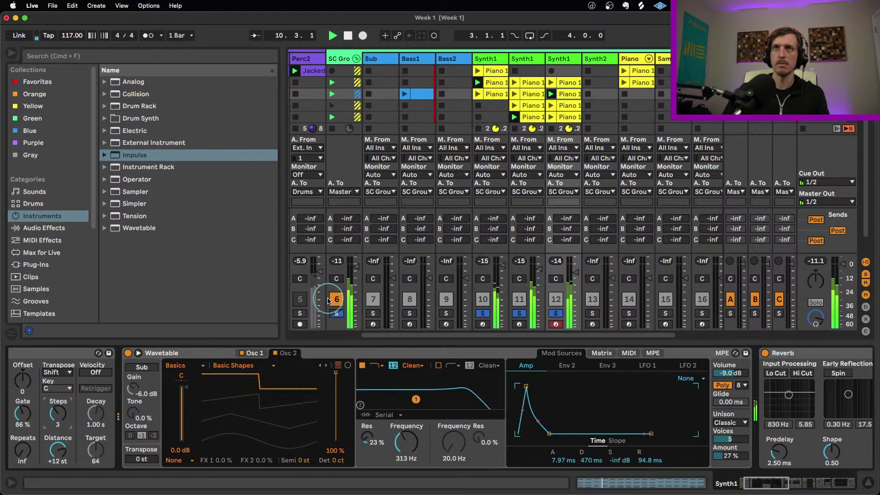
- Launch the third Synth1's fourth-slot clip and set its Wavetable amp envelope decay to 375 ms
{"action": "left_click", "coordinate": [560, 106]}
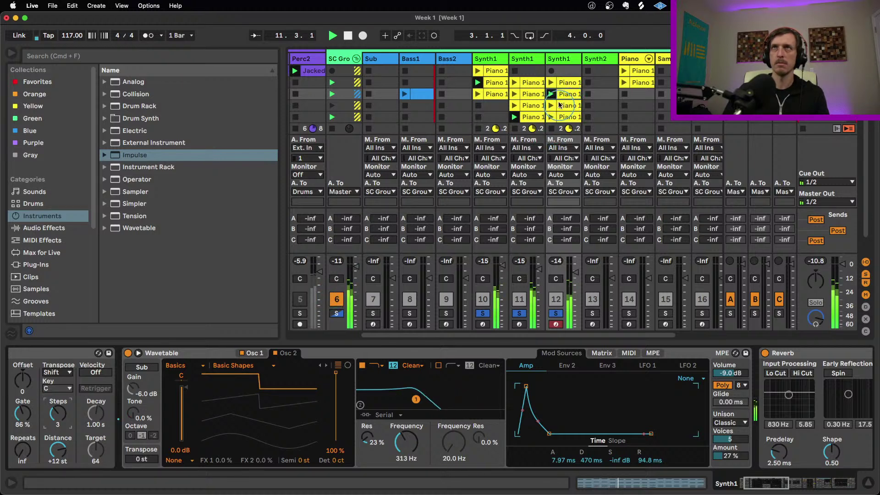
{"action": "left_click", "coordinate": [556, 104]}
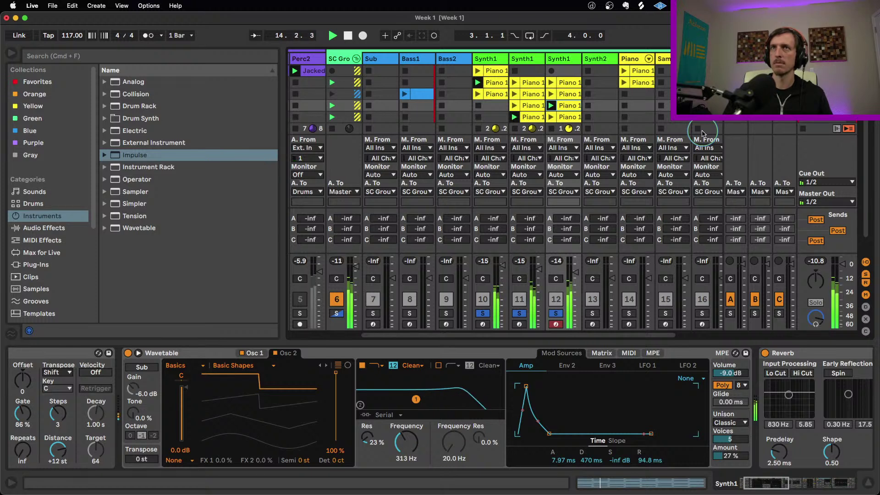
{"action": "left_click", "coordinate": [100, 387]}
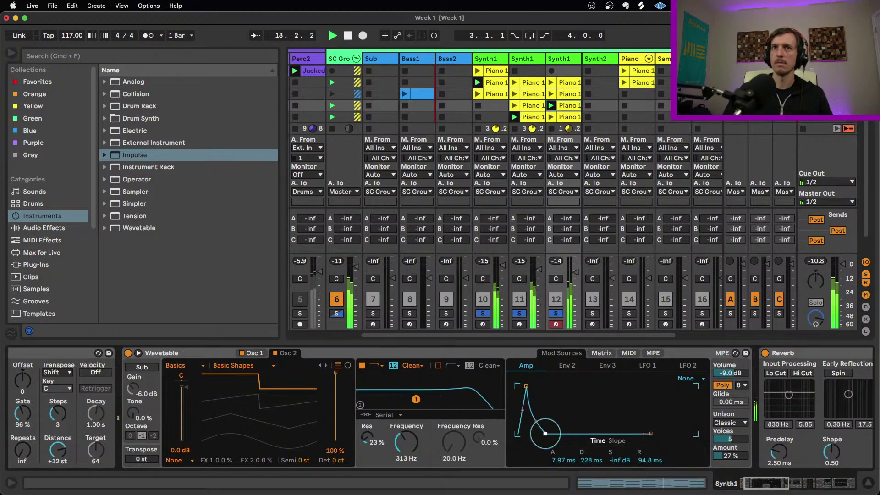
{"action": "left_click_drag", "start_coordinate": [545, 433], "coordinate": [548, 433]}
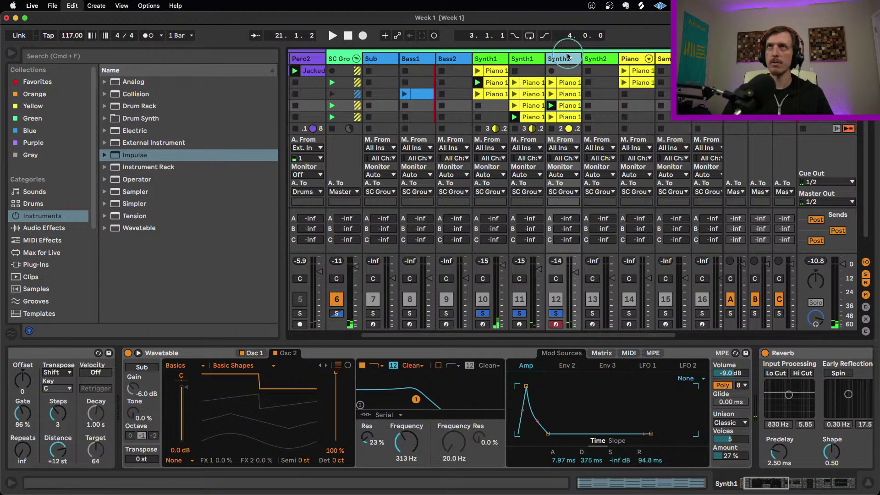
- Duplicate the third Synth1 track and solo only the copy among the Synth1 tracks
{"action": "key", "text": "super+d"}
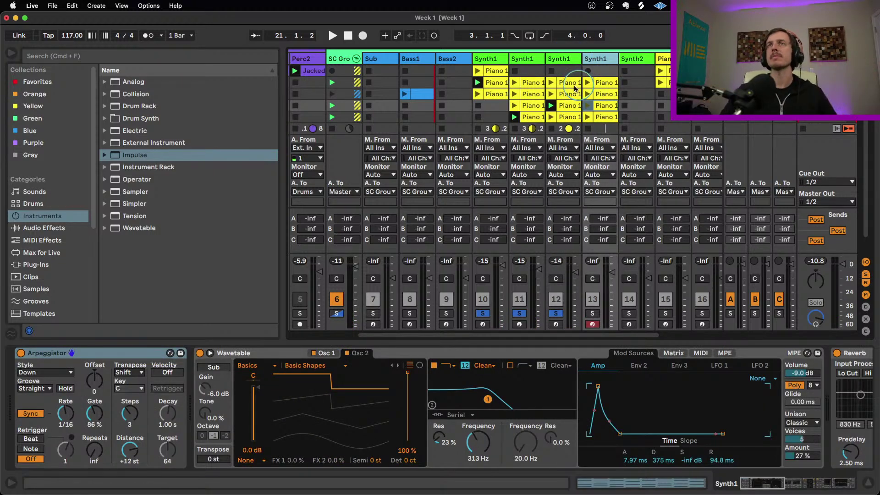
{"action": "left_click", "coordinate": [593, 314]}
{"action": "left_click", "coordinate": [555, 315]}
{"action": "left_click", "coordinate": [519, 314]}
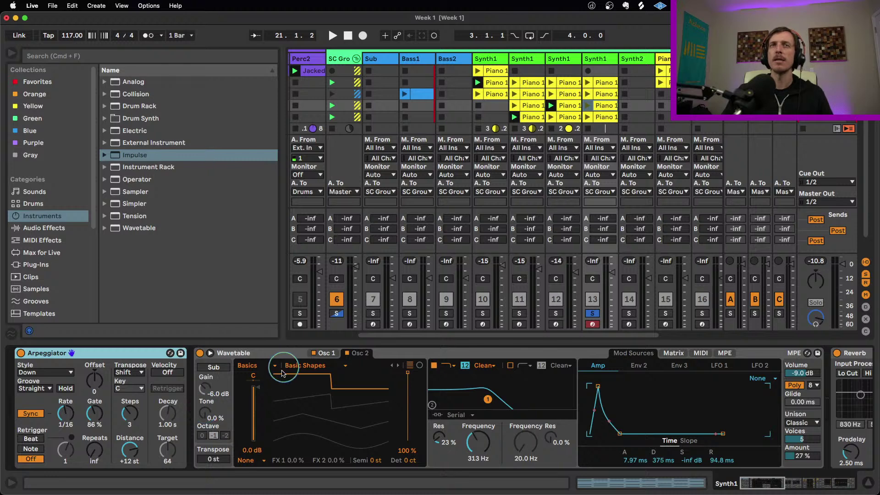
- Set the Osc 2 wavetable position to 22% in the duplicated Synth1 track's Wavetable
{"action": "left_click", "coordinate": [328, 372]}
{"action": "left_click", "coordinate": [258, 374]}
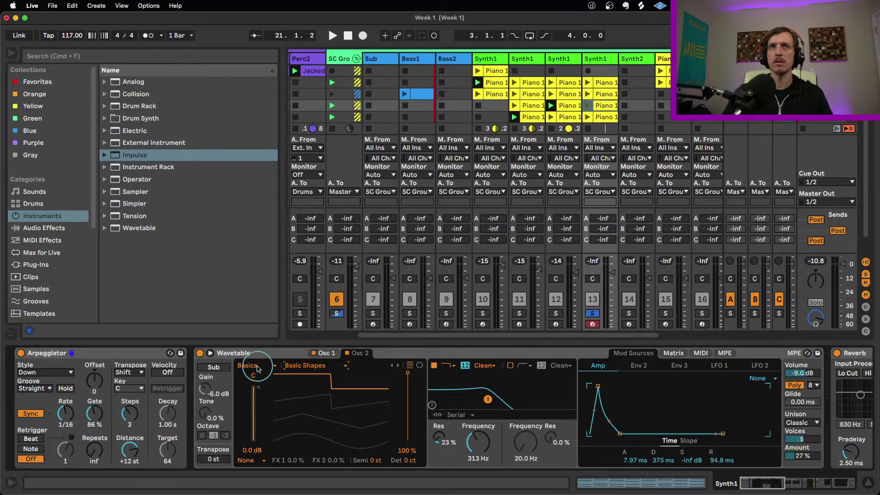
{"action": "left_click_drag", "start_coordinate": [418, 415], "coordinate": [408, 439]}
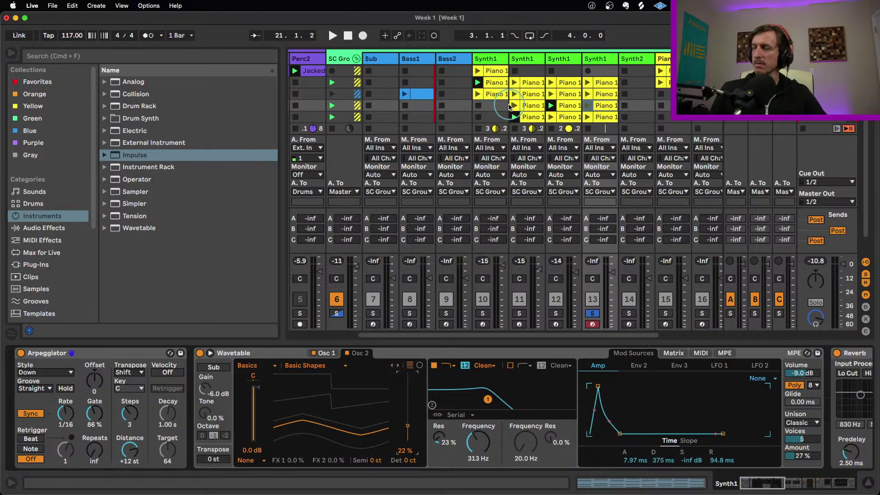
- Color the fourth-slot Piano 1 clips of the second and third Synth1 tracks blue
{"action": "left_click", "coordinate": [529, 105]}
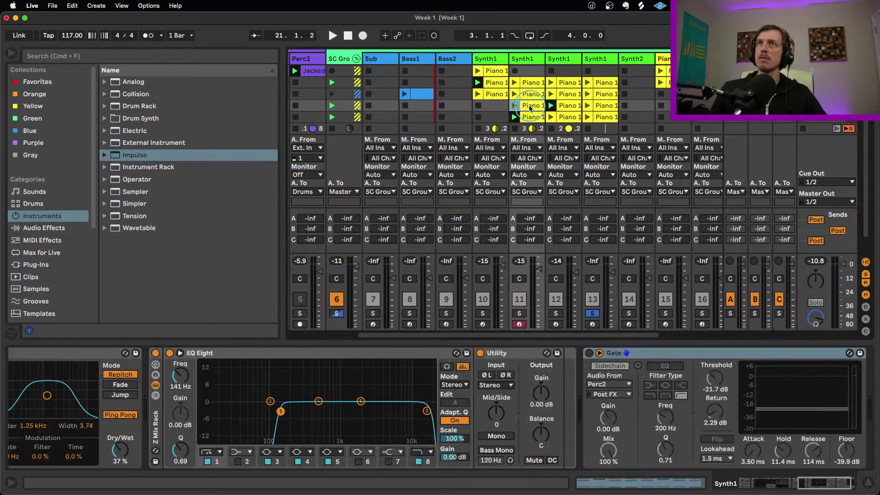
{"action": "double_click", "coordinate": [529, 106]}
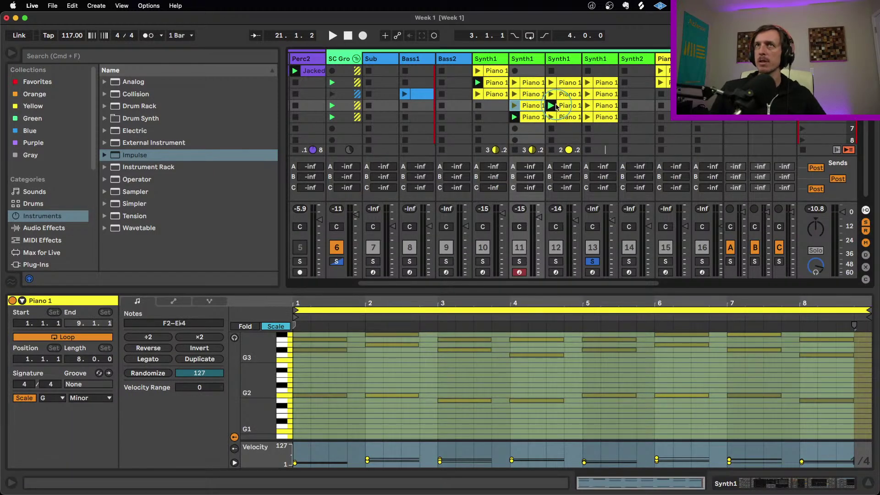
{"action": "left_click", "coordinate": [568, 106], "text": "shift"}
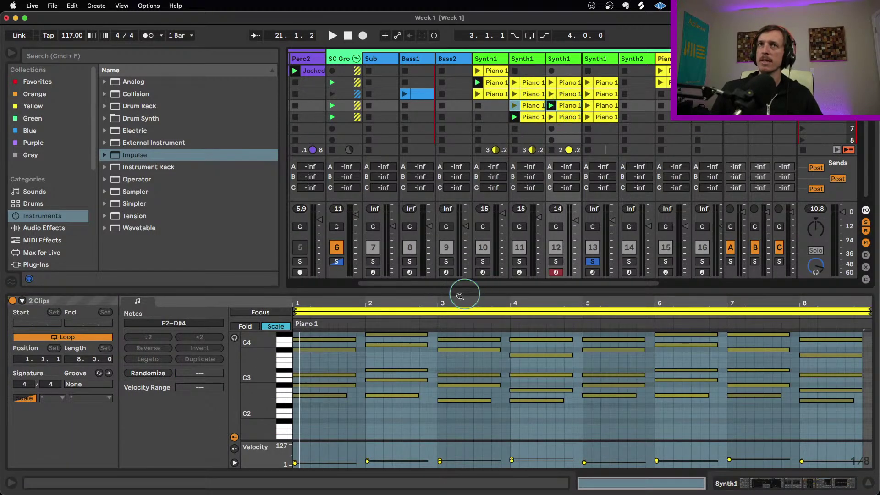
{"action": "right_click", "coordinate": [567, 114]}
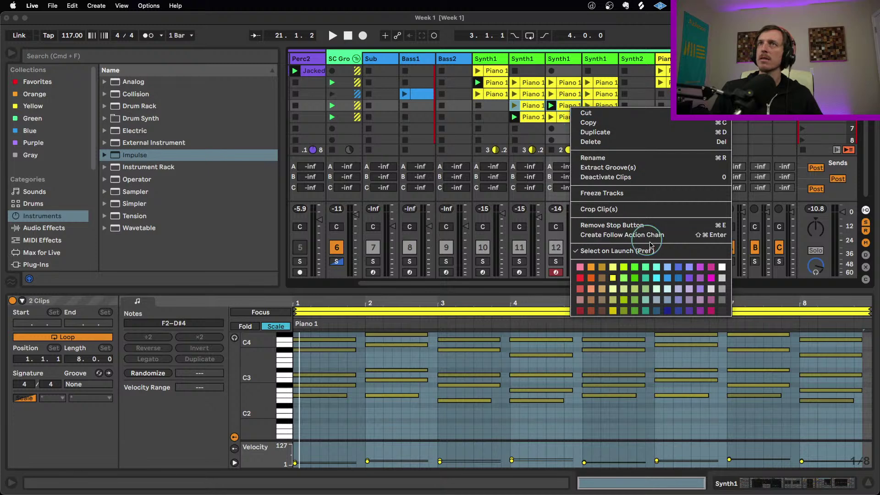
{"action": "left_click", "coordinate": [676, 270]}
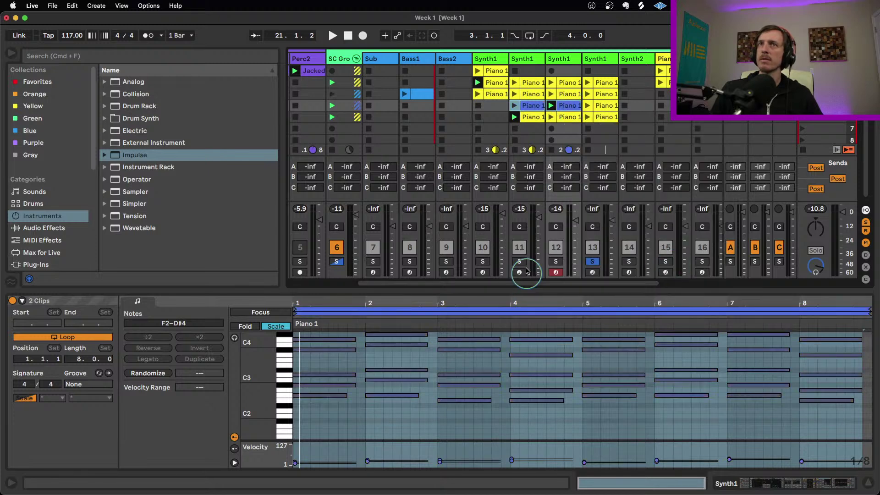
- Recolor the second Synth1 track's fourth-slot Piano 1 clip green
{"action": "left_click", "coordinate": [531, 106]}
{"action": "right_click", "coordinate": [532, 109]}
{"action": "left_click", "coordinate": [576, 297]}
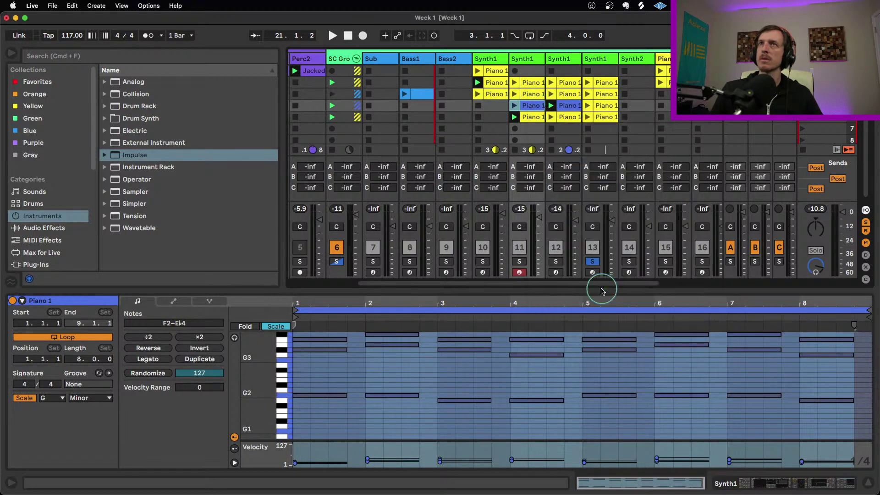
{"action": "right_click", "coordinate": [532, 106]}
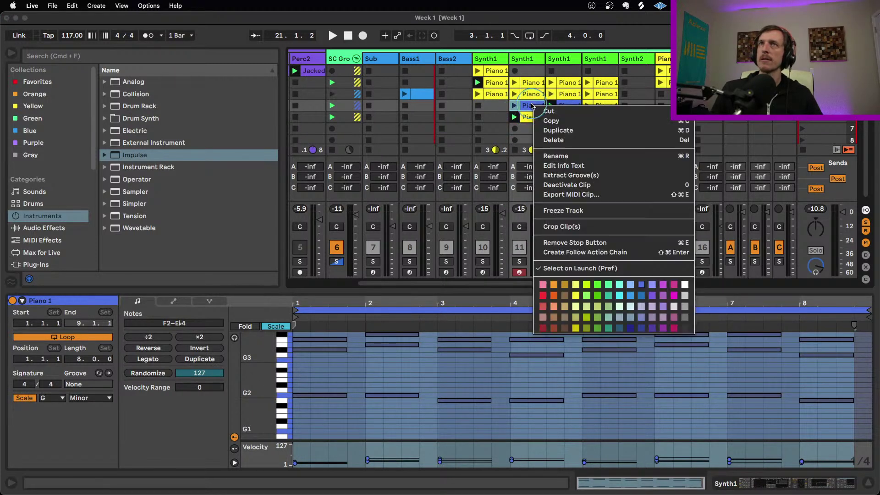
{"action": "left_click", "coordinate": [608, 286]}
- Move the green Piano 1 clip from the second Synth1 track to the first Synth1 track's fifth slot
{"action": "left_click", "coordinate": [569, 106], "text": "shift"}
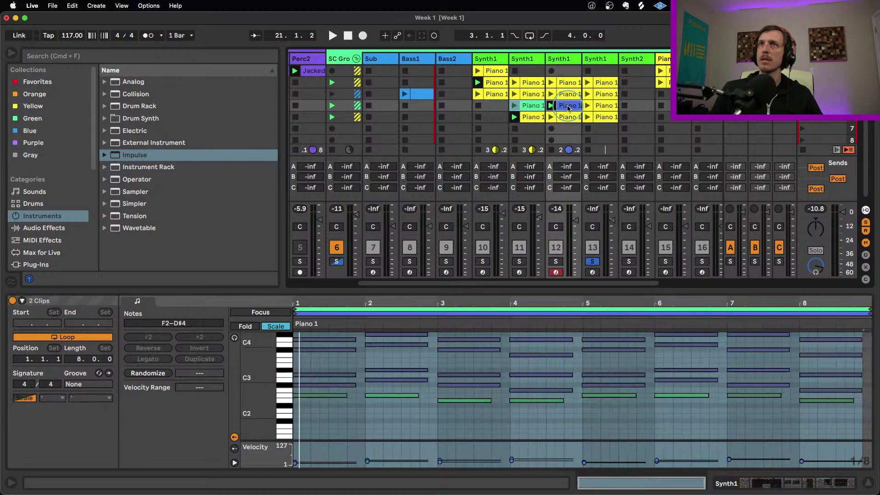
{"action": "scroll", "coordinate": [365, 372], "scroll_direction": "up", "scroll_amount": 1}
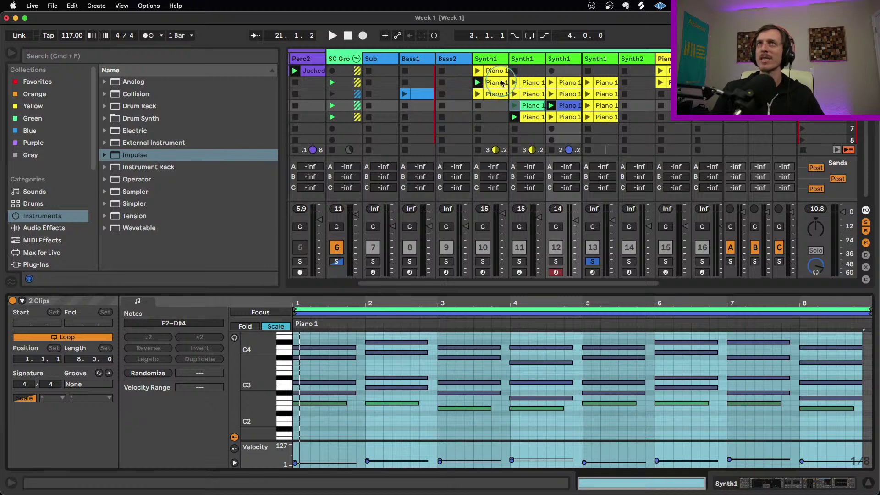
{"action": "left_click", "coordinate": [602, 105]}
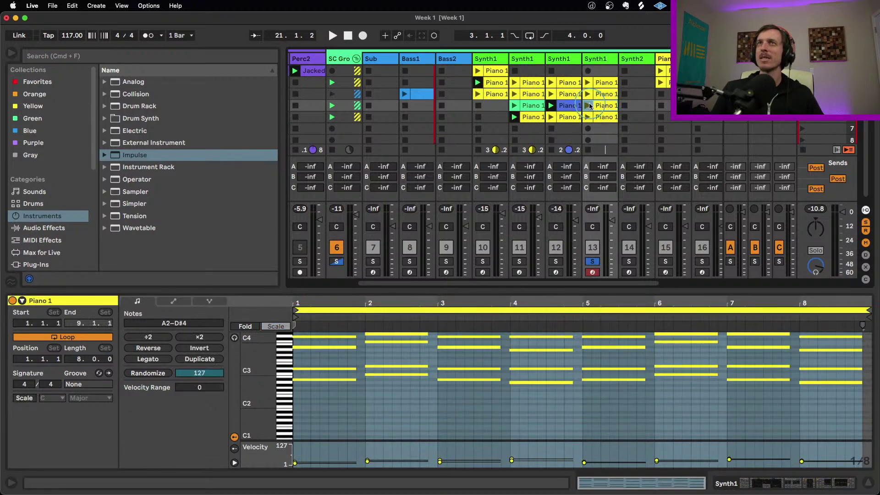
{"action": "left_click", "coordinate": [535, 106]}
{"action": "left_click_drag", "start_coordinate": [528, 108], "coordinate": [491, 117]}
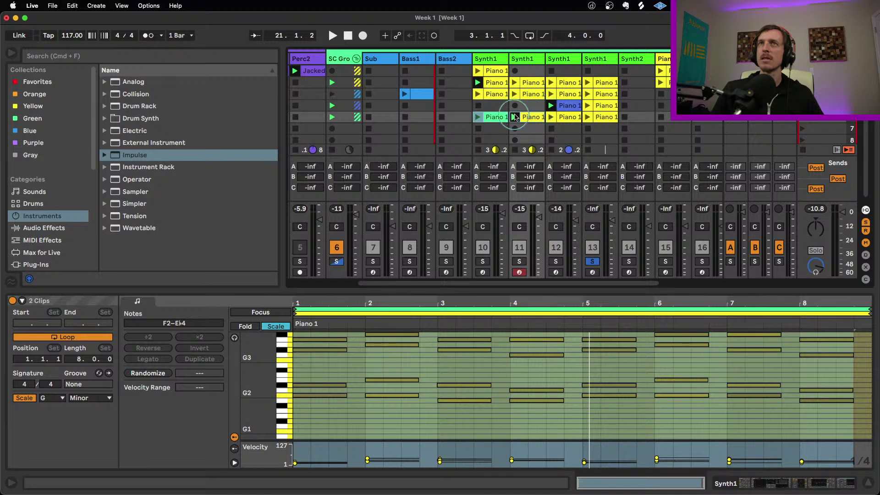
- Show the fifth-slot Piano 1 clips of the first and second Synth1 tracks together and compare them by switching the editing focus
{"action": "left_click", "coordinate": [534, 120]}
{"action": "left_click", "coordinate": [493, 118], "text": "shift"}
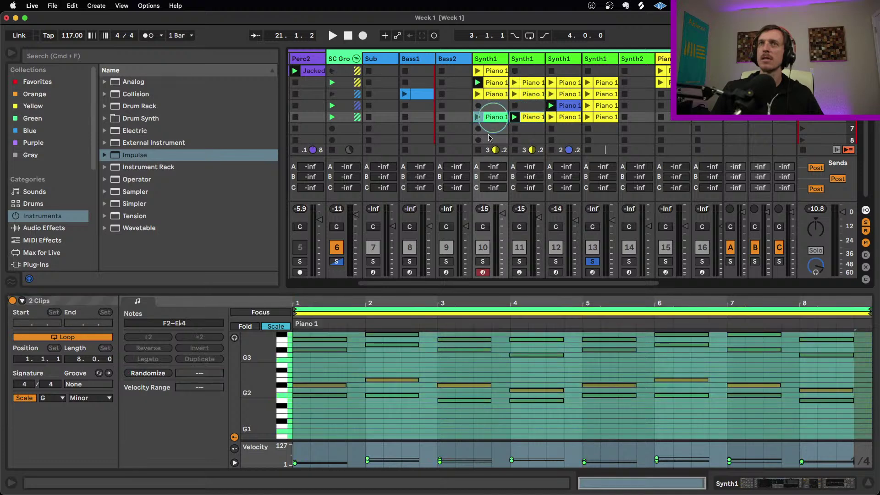
{"action": "left_click", "coordinate": [401, 312]}
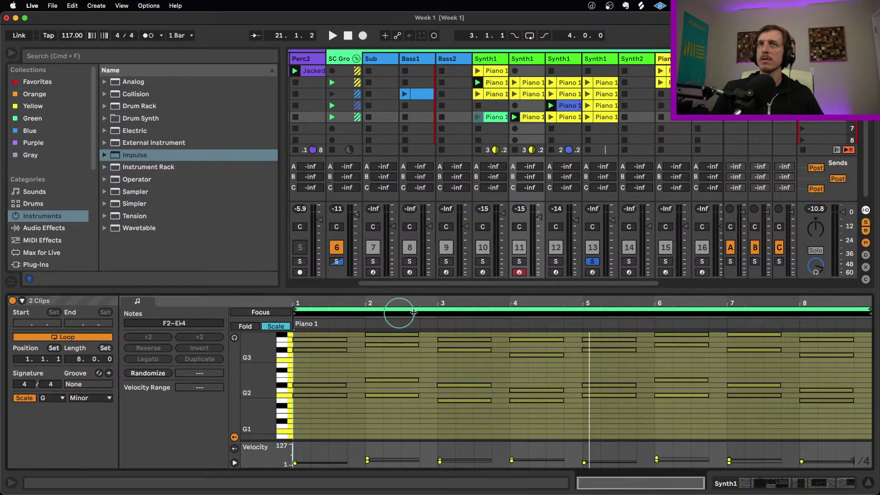
{"action": "left_click", "coordinate": [435, 310]}
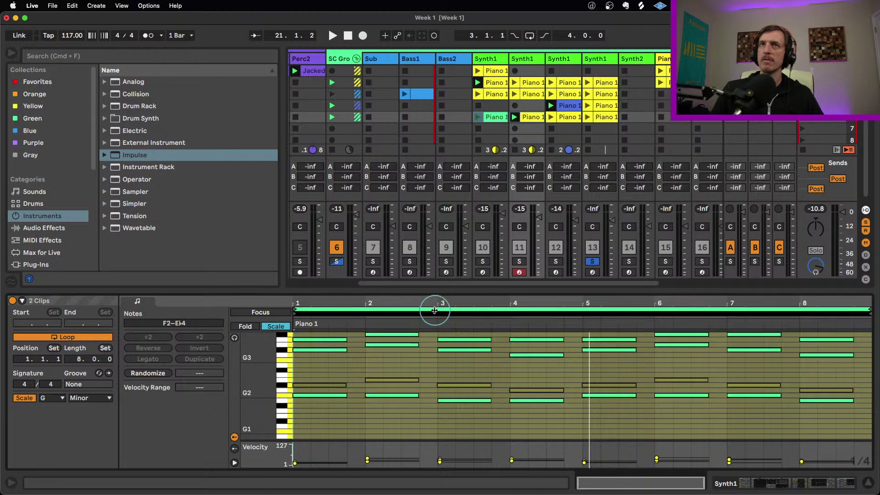
{"action": "left_click", "coordinate": [433, 307]}
- Try shortening the bar 3 B♭3 note in the green Piano 1 clip and moving that chord's lowest note to C2
{"action": "left_click", "coordinate": [482, 350]}
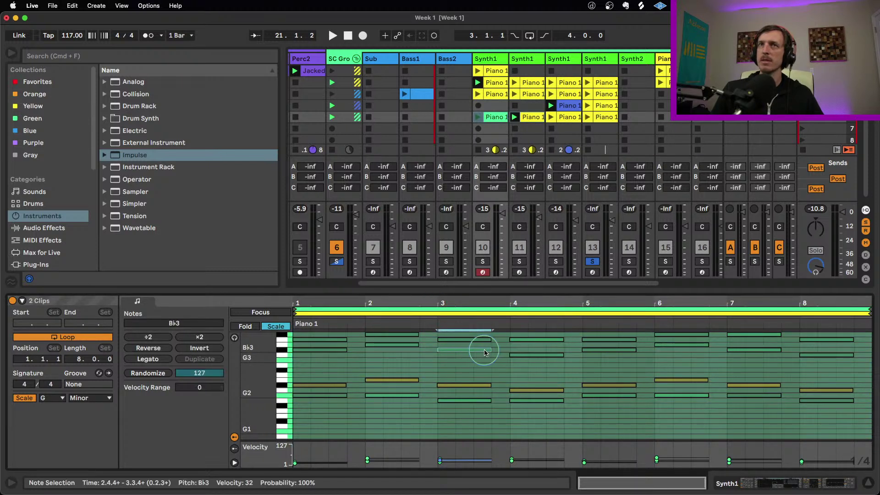
{"action": "mouse_move", "coordinate": [489, 350]}
{"action": "left_mouse_down"}
{"action": "mouse_move", "coordinate": [456, 348]}
{"action": "mouse_move", "coordinate": [473, 350]}
{"action": "left_mouse_up"}
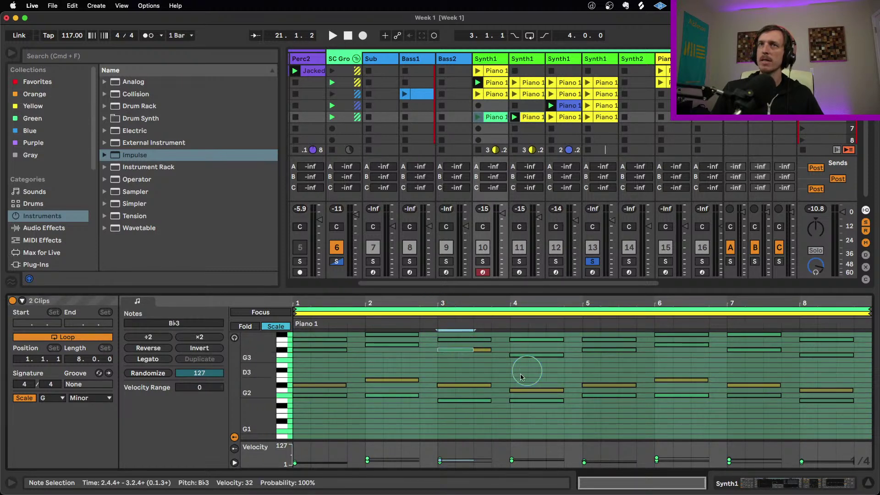
{"action": "double_click", "coordinate": [463, 416]}
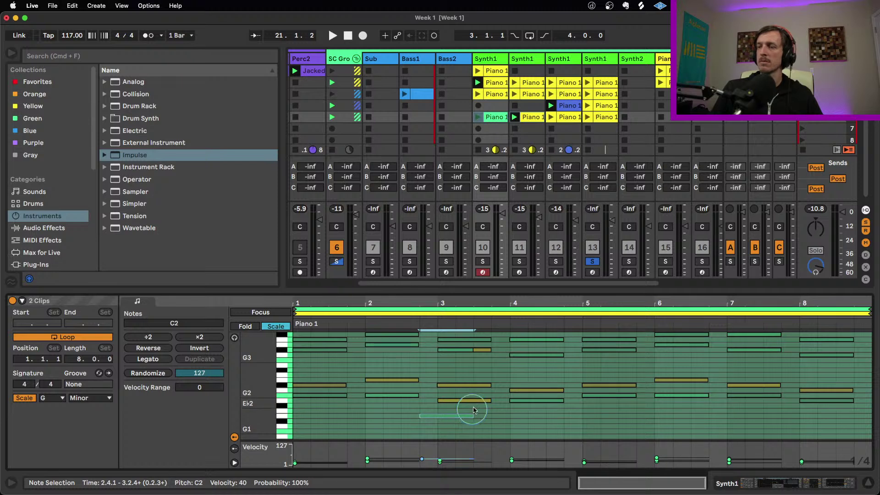
{"action": "key", "text": "BackSpace"}
{"action": "left_click", "coordinate": [481, 400]}
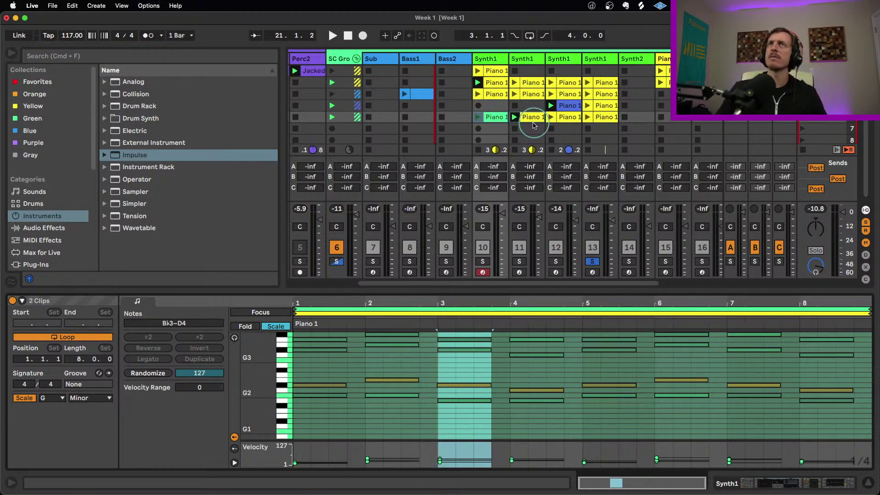
- Color the fourth Synth1 track's fifth-slot Piano 1 clip magenta
{"action": "left_click", "coordinate": [585, 119]}
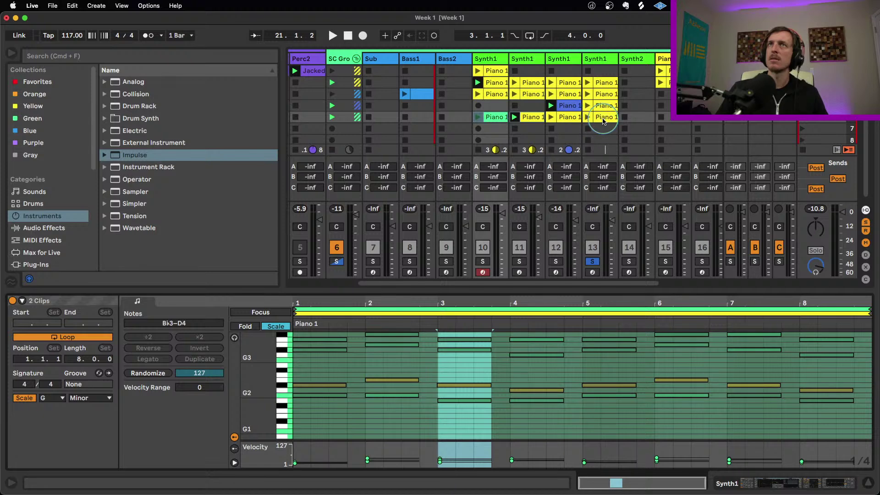
{"action": "left_click", "coordinate": [601, 118]}
{"action": "right_click", "coordinate": [601, 120]}
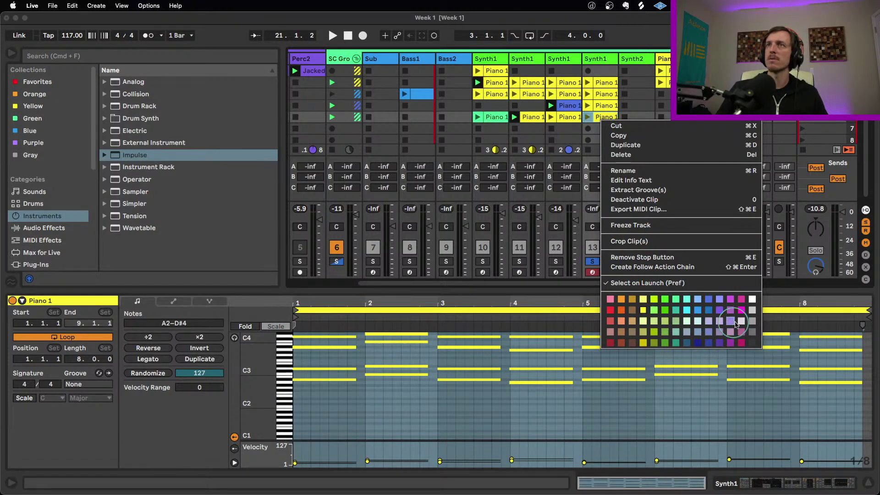
{"action": "left_click", "coordinate": [741, 310]}
- Color the third Synth1 track's fifth-slot Piano 1 clip blue
{"action": "right_click", "coordinate": [568, 119]}
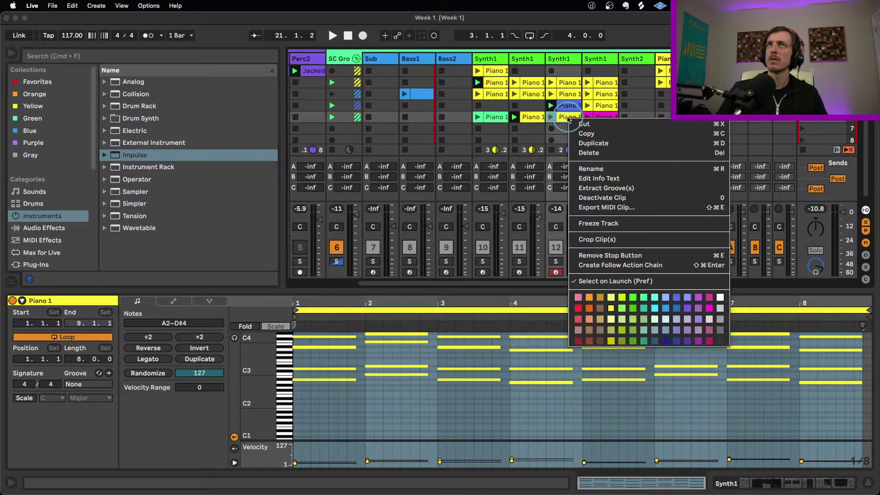
{"action": "left_click", "coordinate": [643, 298]}
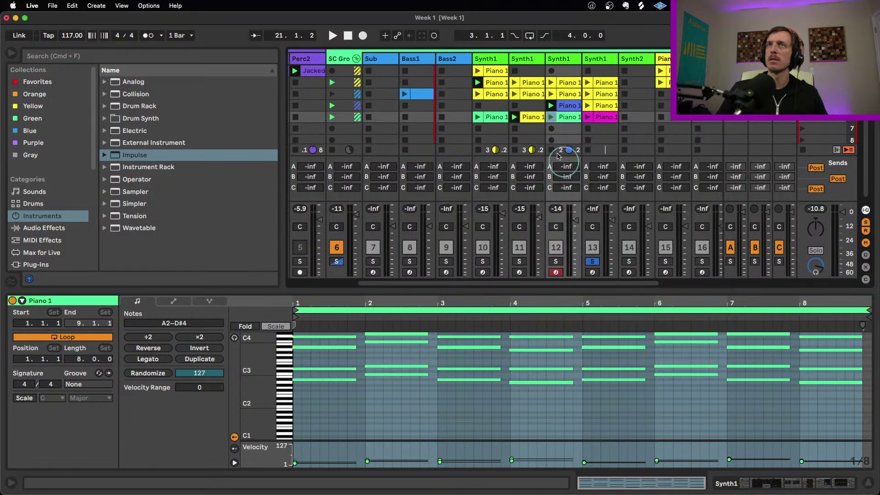
{"action": "right_click", "coordinate": [565, 122]}
{"action": "left_click", "coordinate": [672, 303]}
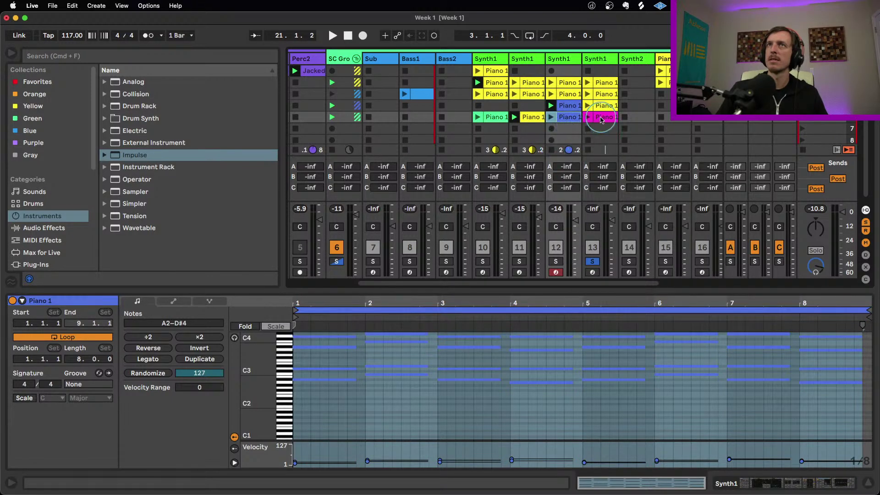
- Show all four fifth-slot Piano 1 clips together and compare their chord voicings by switching the editing focus between them
{"action": "left_click", "coordinate": [602, 118]}
{"action": "left_click", "coordinate": [495, 117], "text": "shift"}
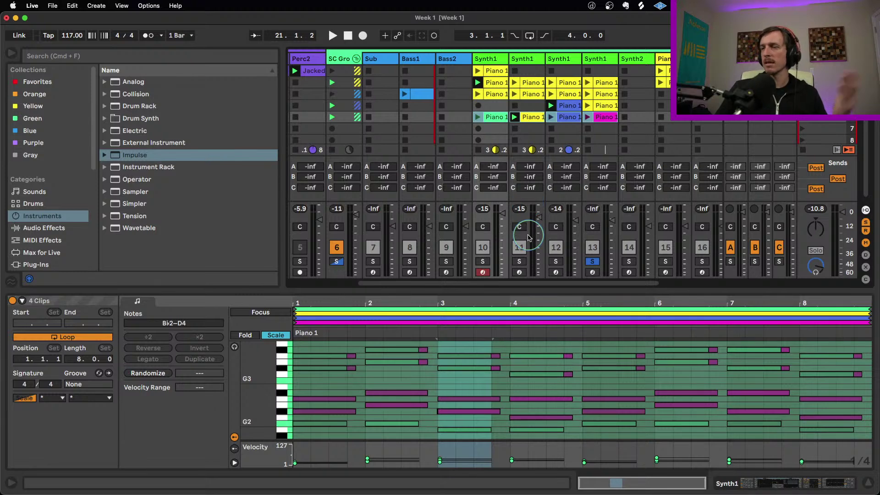
{"action": "left_click", "coordinate": [467, 319]}
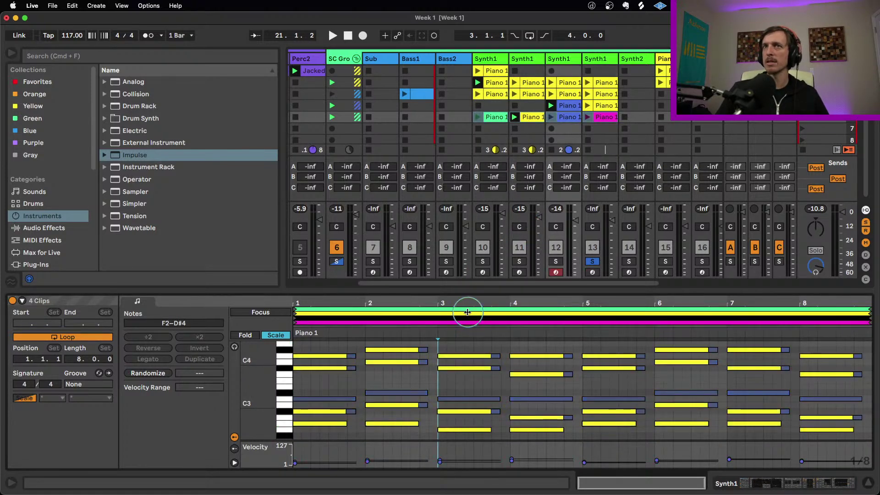
{"action": "left_click", "coordinate": [467, 312]}
{"action": "left_click", "coordinate": [467, 314]}
{"action": "left_click", "coordinate": [467, 315]}
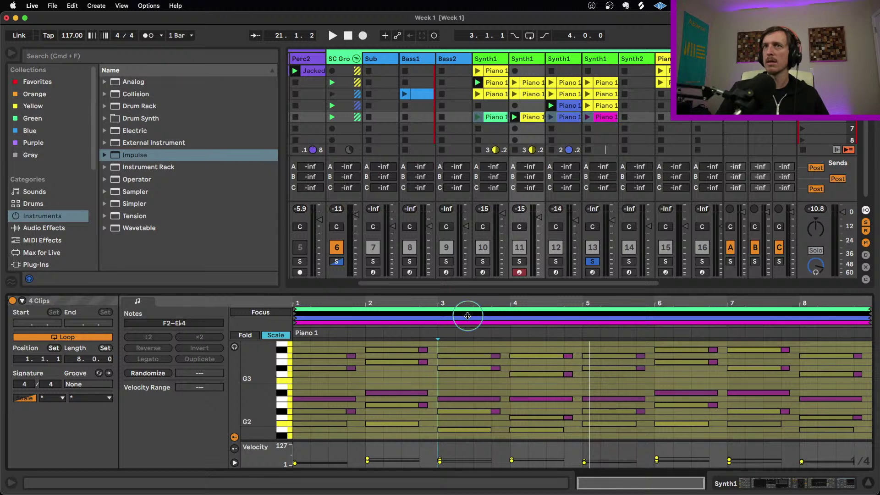
{"action": "left_click", "coordinate": [466, 317]}
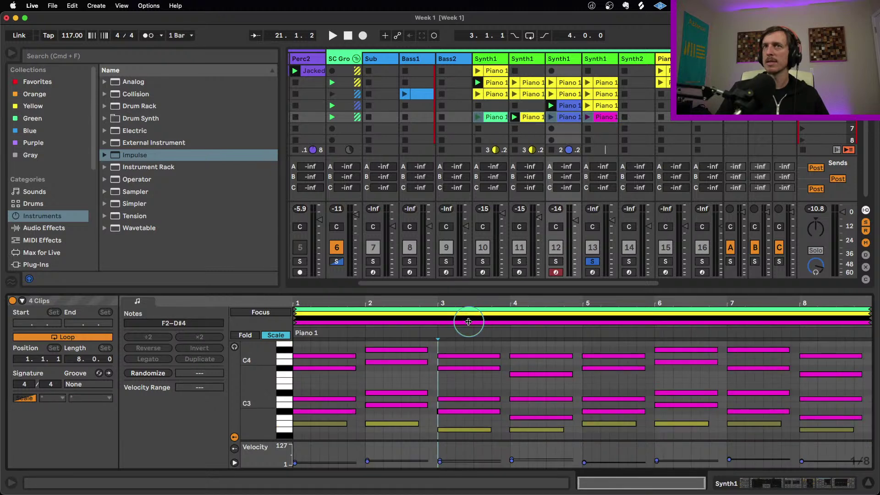
{"action": "left_click", "coordinate": [530, 375]}
{"action": "mouse_move", "coordinate": [571, 374]}
{"action": "left_mouse_down"}
{"action": "mouse_move", "coordinate": [532, 373]}
{"action": "mouse_move", "coordinate": [590, 373]}
{"action": "mouse_move", "coordinate": [571, 374]}
{"action": "left_mouse_up"}
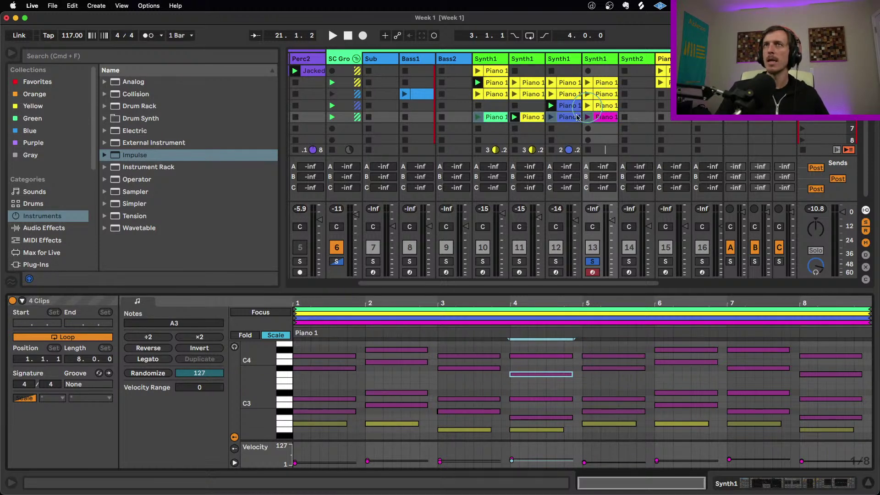
- Move the green Piano 1 clip from the first Synth1 track to the second Synth1 track's fourth slot
{"action": "left_click", "coordinate": [494, 118]}
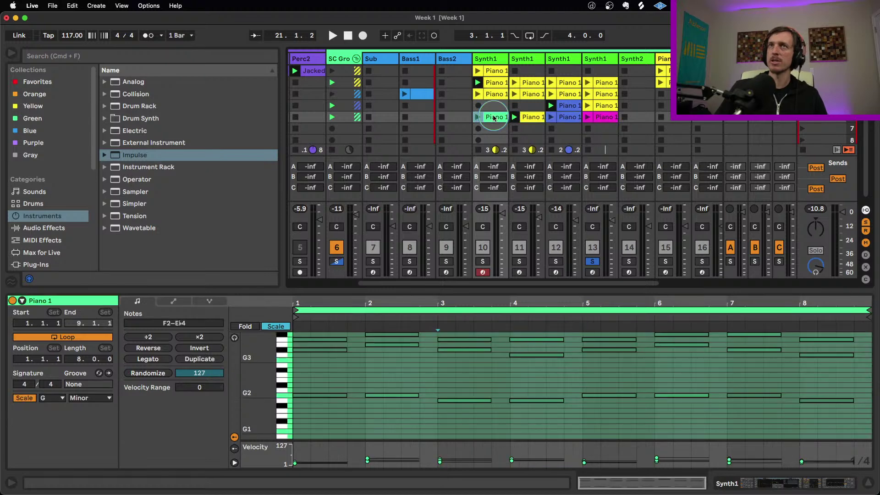
{"action": "left_click_drag", "start_coordinate": [506, 113], "coordinate": [522, 107]}
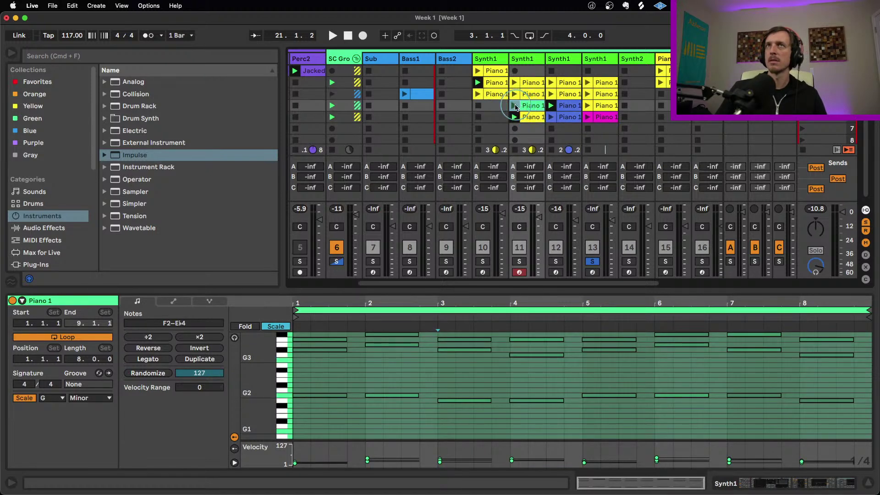
- Launch the magenta Piano 1 clip and transpose all its notes down one octave
{"action": "left_click", "coordinate": [595, 115]}
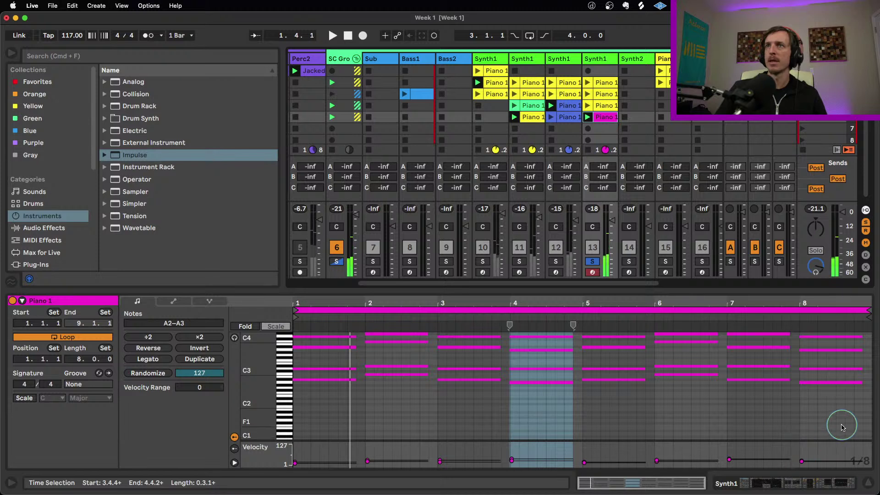
{"action": "key", "text": "super+a"}
{"action": "key", "text": "shift+Down"}
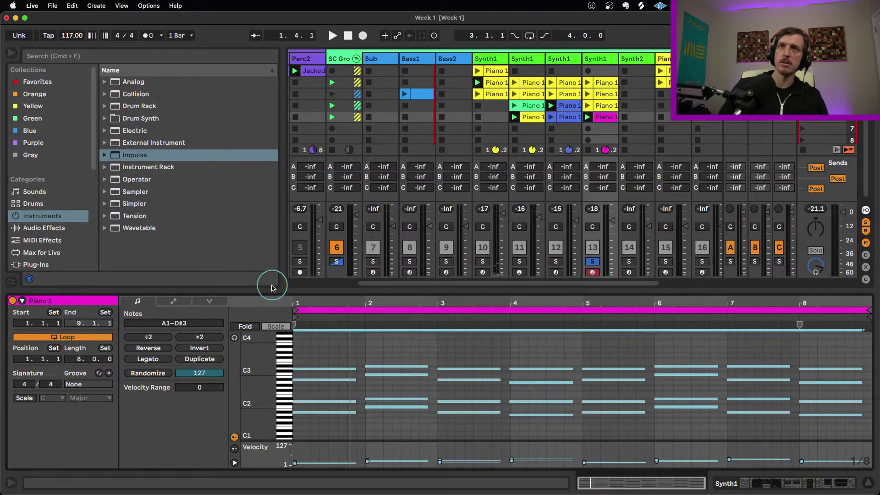
- Shorten the magenta clip's chords, repeat each one at mid-bar, and play the clip
{"action": "mouse_move", "coordinate": [354, 368]}
{"action": "left_mouse_down"}
{"action": "mouse_move", "coordinate": [304, 365]}
{"action": "mouse_move", "coordinate": [338, 370]}
{"action": "left_mouse_up"}
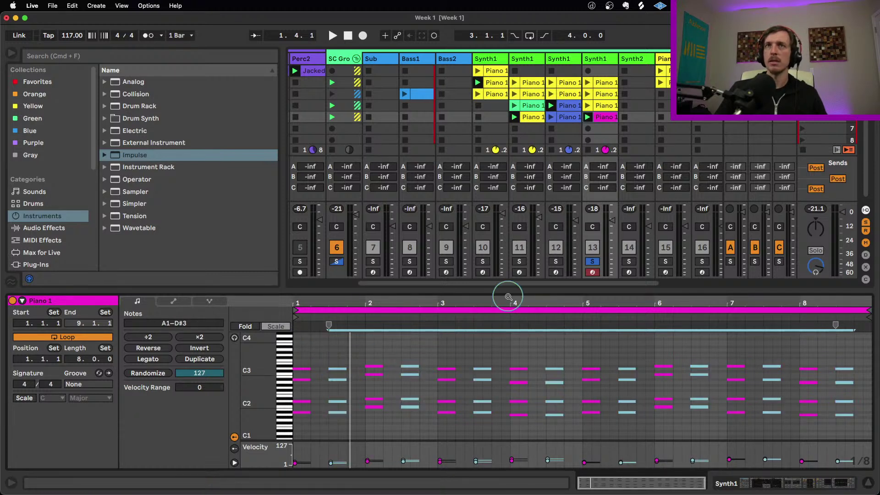
{"action": "left_click", "coordinate": [588, 117]}
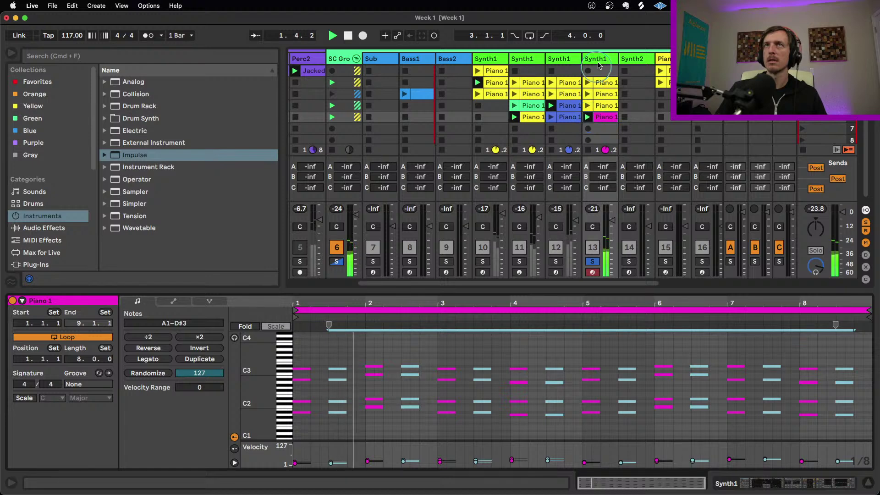
- Set the fourth Synth1 track's Arpeggiator to 2 steps and its Osc 2 wavetable position to 0.0%
{"action": "key", "text": "shift+Tab"}
{"action": "left_click_drag", "start_coordinate": [129, 414], "coordinate": [129, 418]}
{"action": "left_click_drag", "start_coordinate": [384, 420], "coordinate": [385, 444]}
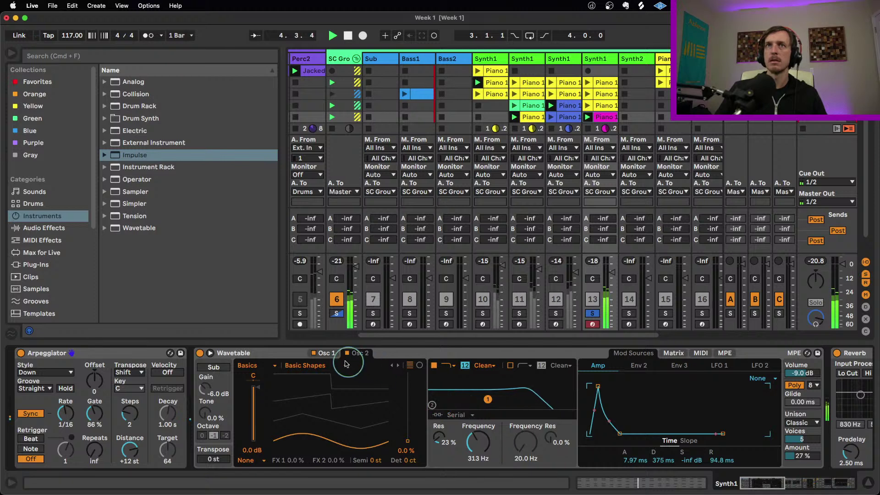
- Use only Osc 2 in Wavetable, tuned to 12 semitones, with the filter frequency at 3.93 kHz
{"action": "left_click", "coordinate": [315, 353]}
{"action": "left_click_drag", "start_coordinate": [483, 442], "coordinate": [483, 414]}
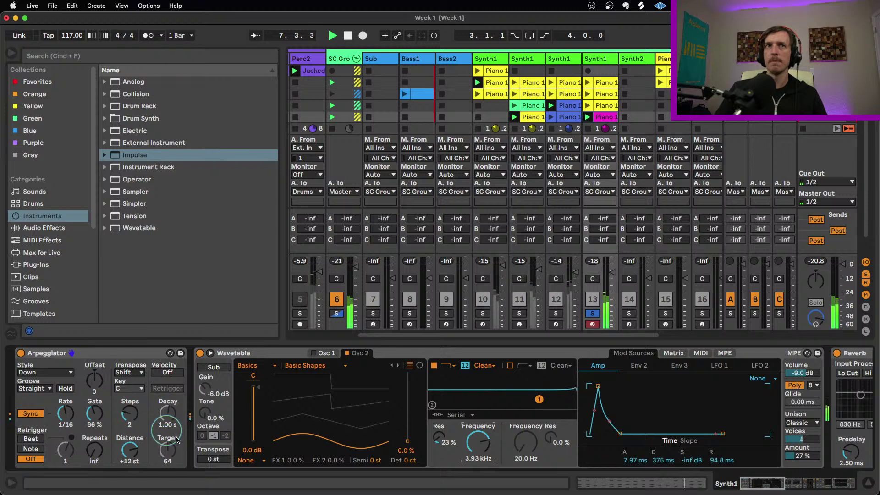
{"action": "left_click_drag", "start_coordinate": [376, 466], "coordinate": [379, 464]}
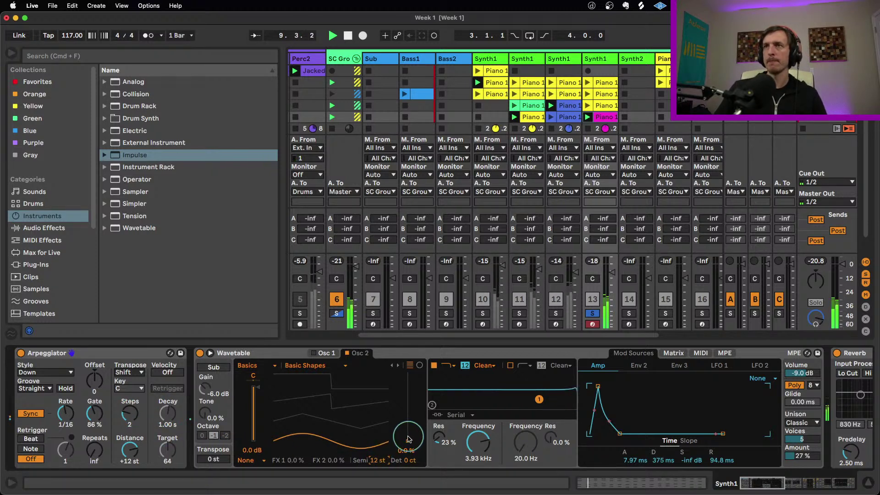
- Set the Arpeggiator to a 1/32 rate, 53% gate and 3 steps
{"action": "left_click", "coordinate": [108, 399]}
{"action": "left_click_drag", "start_coordinate": [66, 412], "coordinate": [66, 408]}
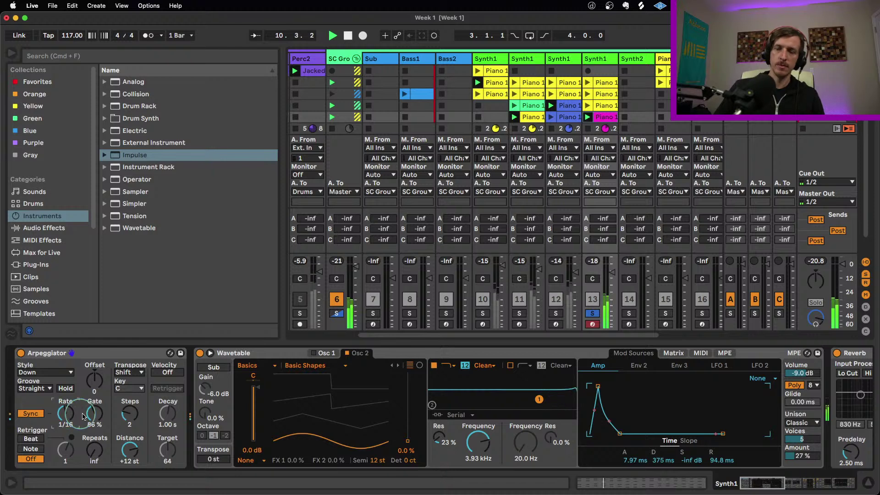
{"action": "left_click", "coordinate": [101, 417]}
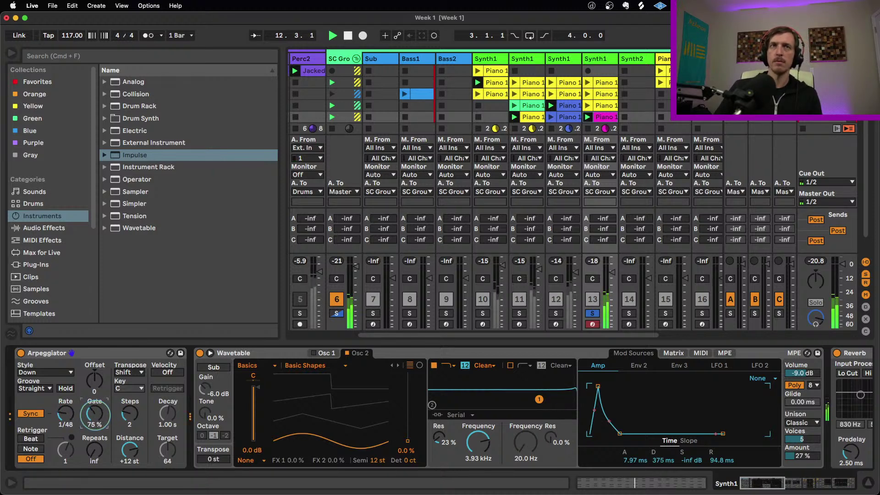
{"action": "left_click_drag", "start_coordinate": [128, 419], "coordinate": [94, 406]}
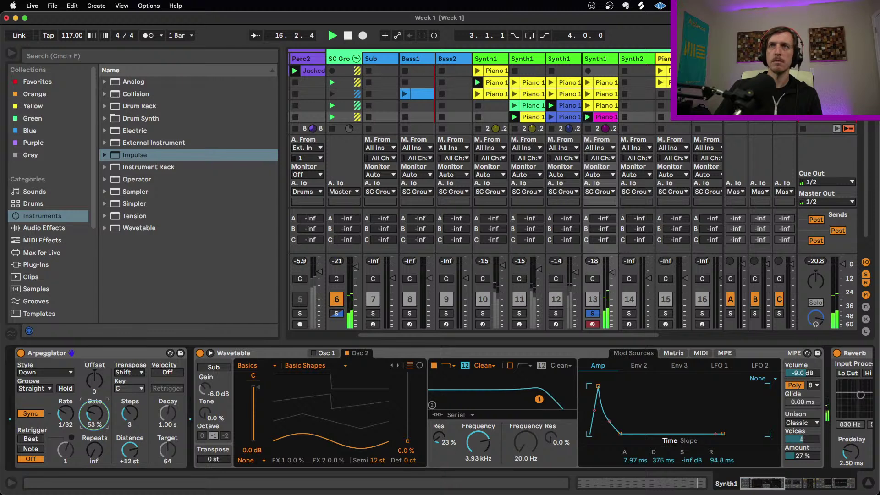
- Lower Wavetable's unison amount to 6.2% and set the unison mode to None
{"action": "left_click_drag", "start_coordinate": [803, 456], "coordinate": [803, 460]}
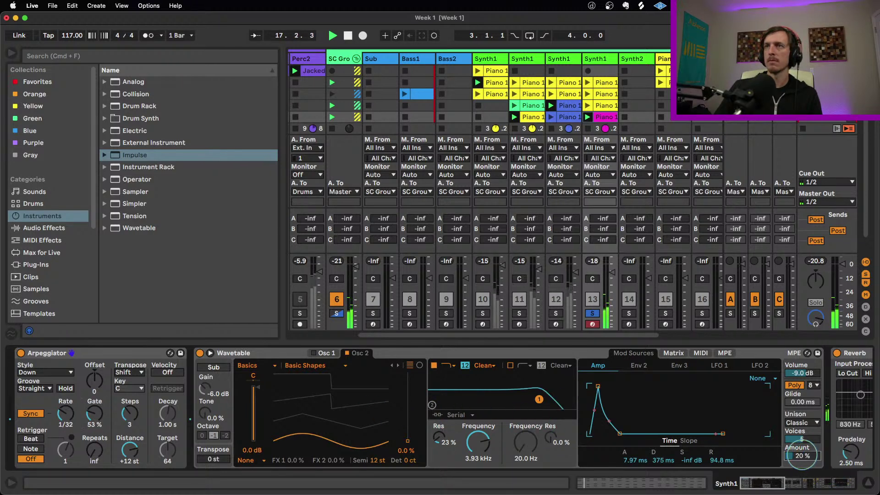
{"action": "left_click", "coordinate": [802, 422]}
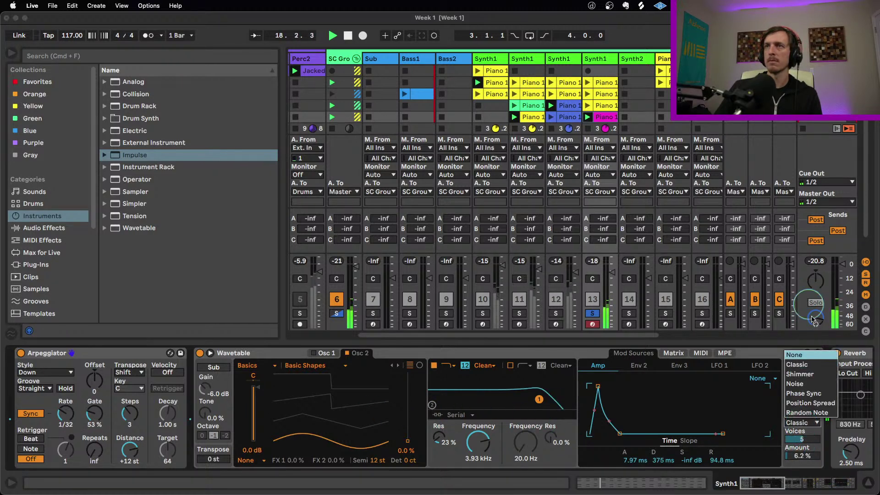
{"action": "left_click", "coordinate": [812, 357]}
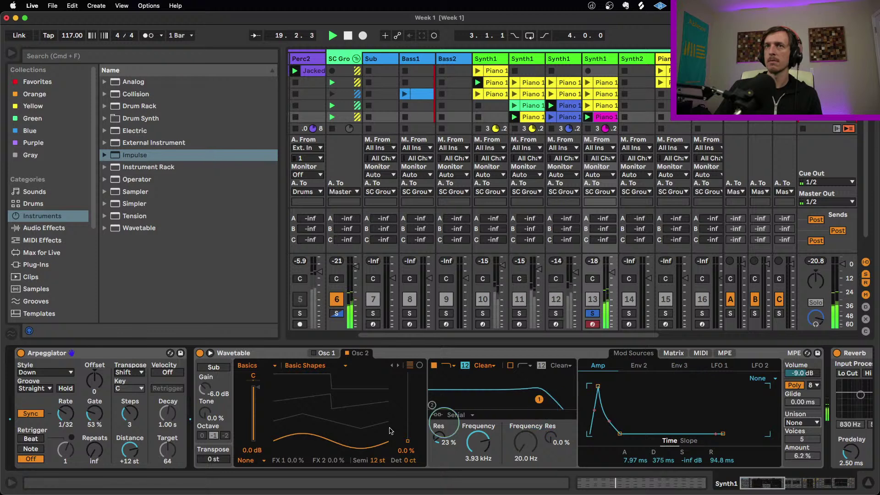
- Set the Osc 2 wavetable position to 31%, the amp envelope decay to 790 ms, and the Arpeggiator gate to 105%
{"action": "left_click_drag", "start_coordinate": [416, 433], "coordinate": [404, 417]}
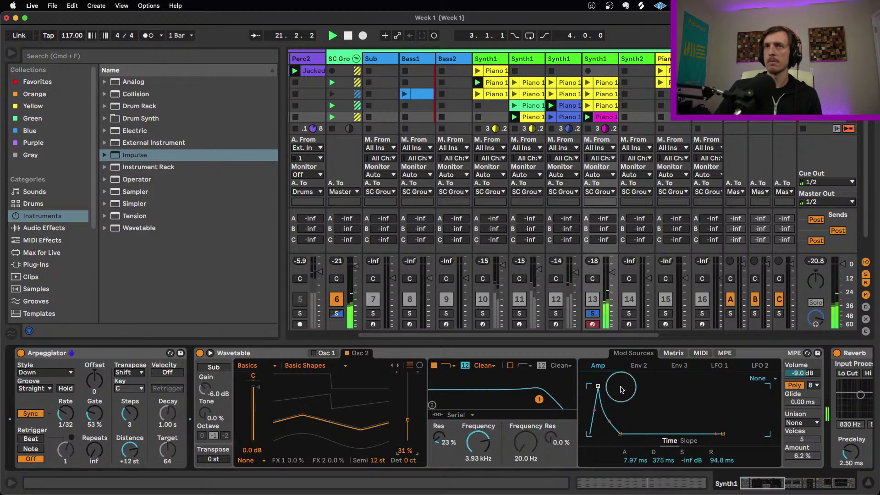
{"action": "left_click_drag", "start_coordinate": [620, 434], "coordinate": [623, 434]}
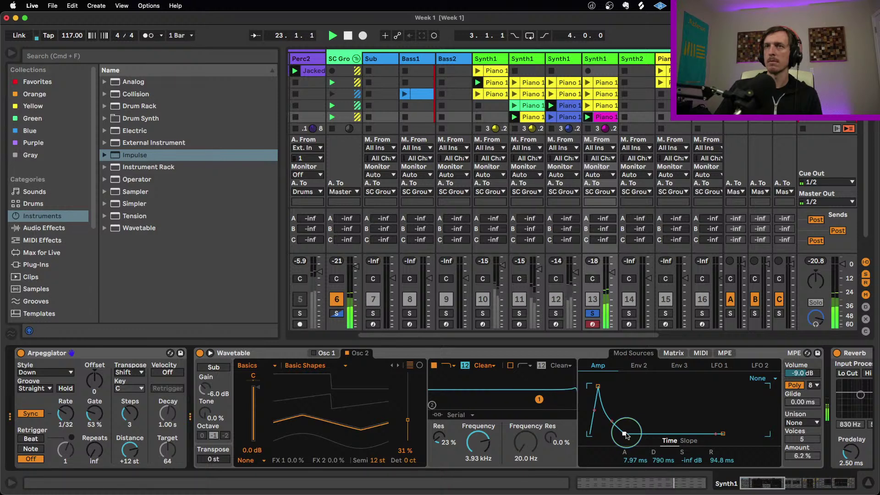
{"action": "left_click_drag", "start_coordinate": [95, 415], "coordinate": [95, 408]}
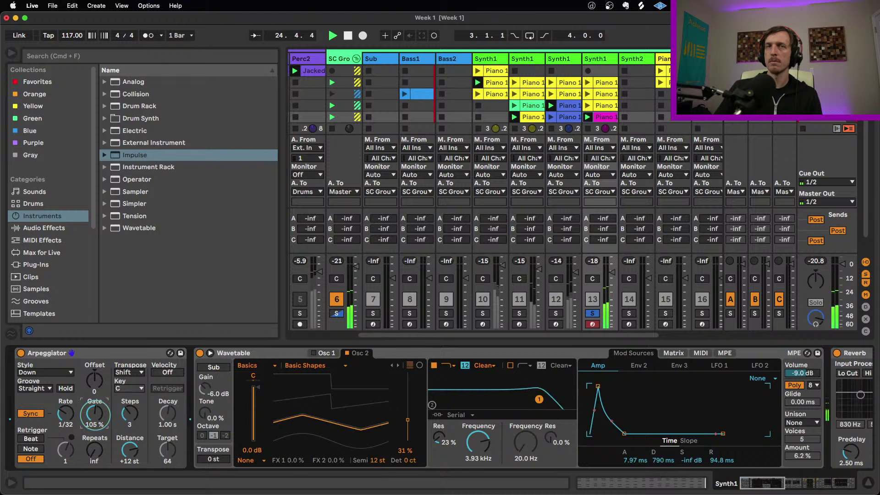
- Try the Arpeggiator's Up style with a 118% gate
{"action": "left_click", "coordinate": [52, 372]}
{"action": "left_click", "coordinate": [31, 196]}
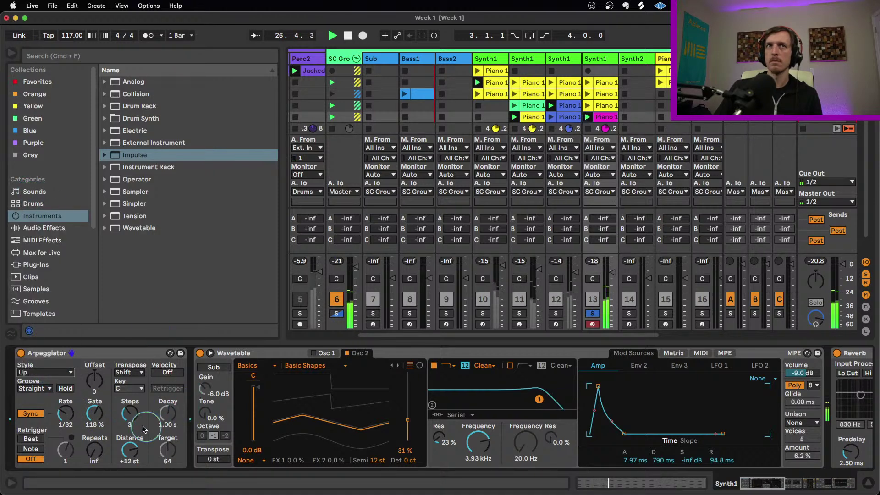
{"action": "left_click", "coordinate": [95, 416]}
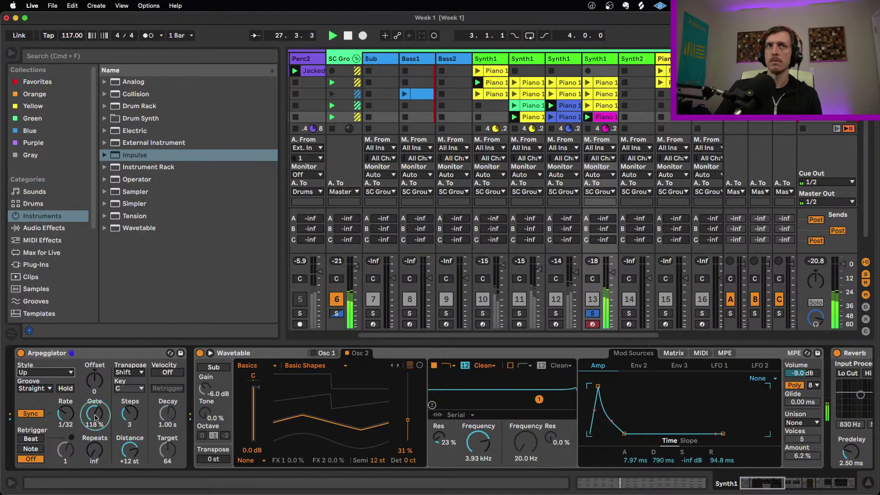
- Set the Arpeggiator to the Down style with an 88% gate and 4 steps
{"action": "left_click", "coordinate": [51, 372]}
{"action": "left_click", "coordinate": [34, 208]}
{"action": "left_click_drag", "start_coordinate": [106, 414], "coordinate": [107, 426]}
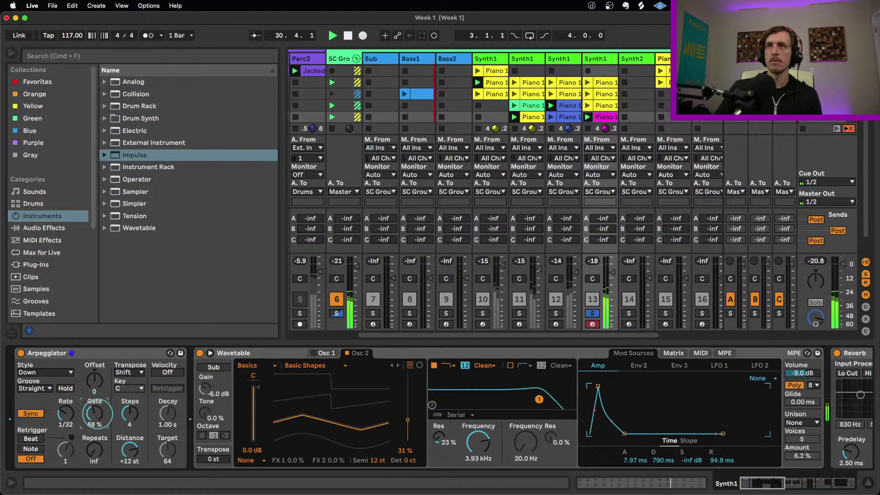
- Lengthen all the notes in track 13's magenta Piano 1 clip and return to the track's device chain
{"action": "double_click", "coordinate": [604, 117]}
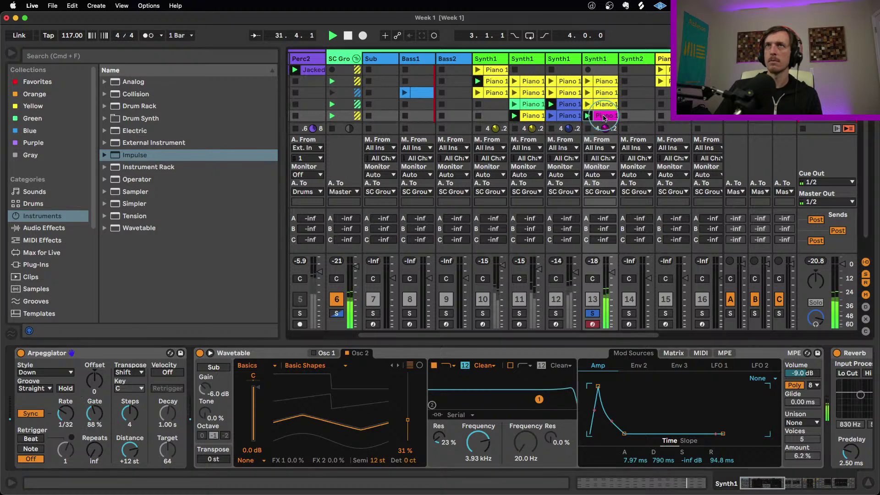
{"action": "left_click", "coordinate": [454, 401]}
{"action": "left_click", "coordinate": [448, 362]}
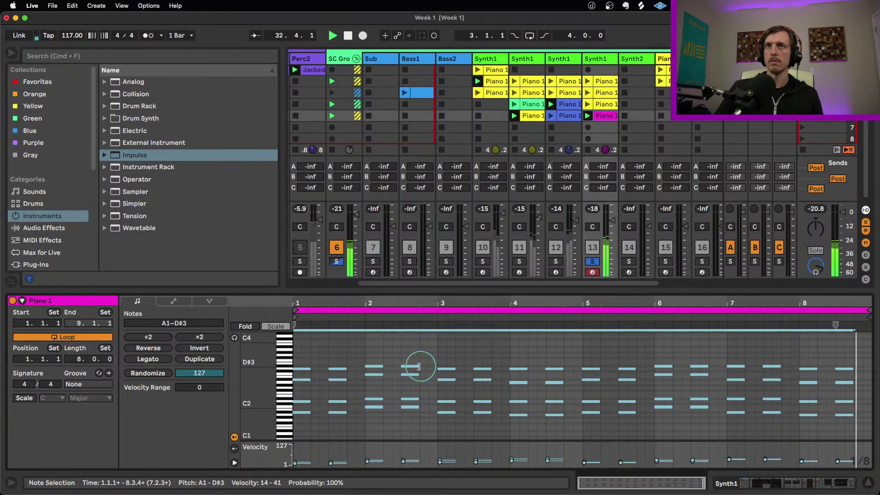
{"action": "left_click", "coordinate": [428, 365]}
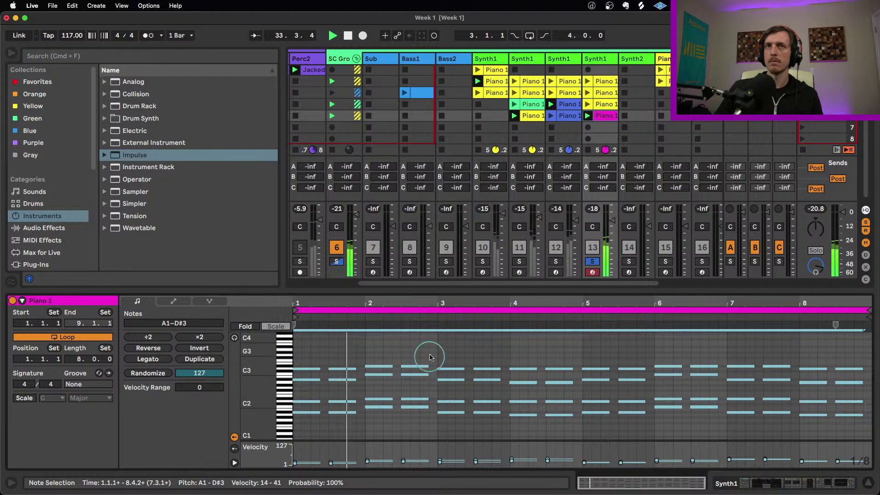
{"action": "left_click", "coordinate": [454, 330]}
{"action": "mouse_move", "coordinate": [453, 330]}
{"action": "left_mouse_down"}
{"action": "mouse_move", "coordinate": [446, 326]}
{"action": "mouse_move", "coordinate": [458, 314]}
{"action": "mouse_move", "coordinate": [529, 291]}
{"action": "left_mouse_up"}
{"action": "key", "text": "super+alt+i"}
{"action": "key", "text": "shift+Tab"}
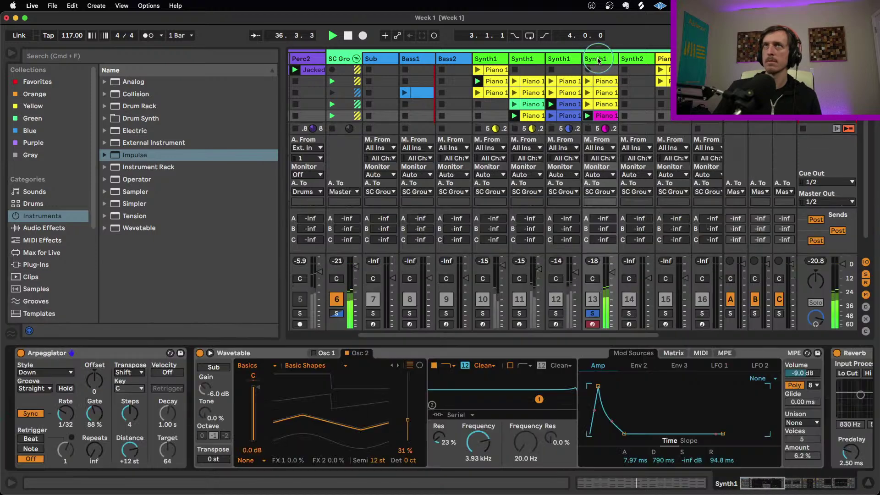
- Set the amp envelope decay to 470 ms and enable Osc 1 at 0% wavetable position, tuned to 24 semitones
{"action": "left_click_drag", "start_coordinate": [625, 433], "coordinate": [621, 433]}
{"action": "left_click", "coordinate": [316, 353]}
{"action": "left_click_drag", "start_coordinate": [408, 411], "coordinate": [376, 451]}
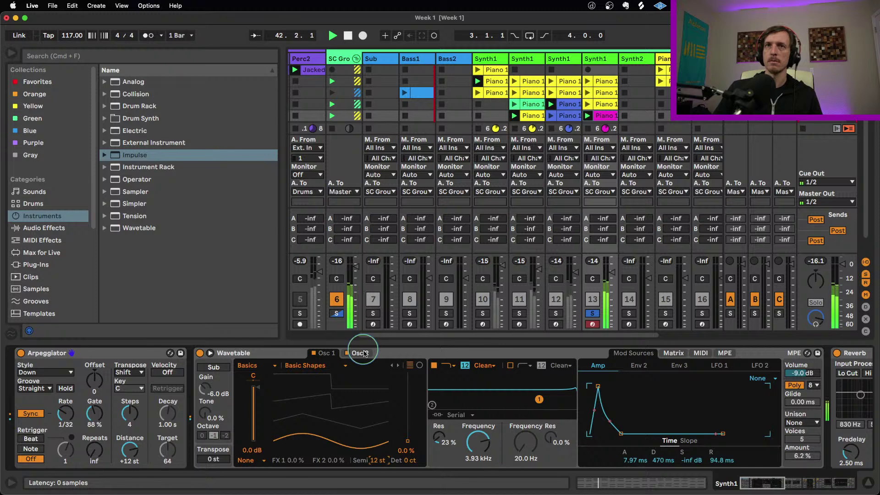
{"action": "left_click", "coordinate": [381, 461]}
{"action": "type", "text": "23"}
{"action": "key", "text": "Return"}
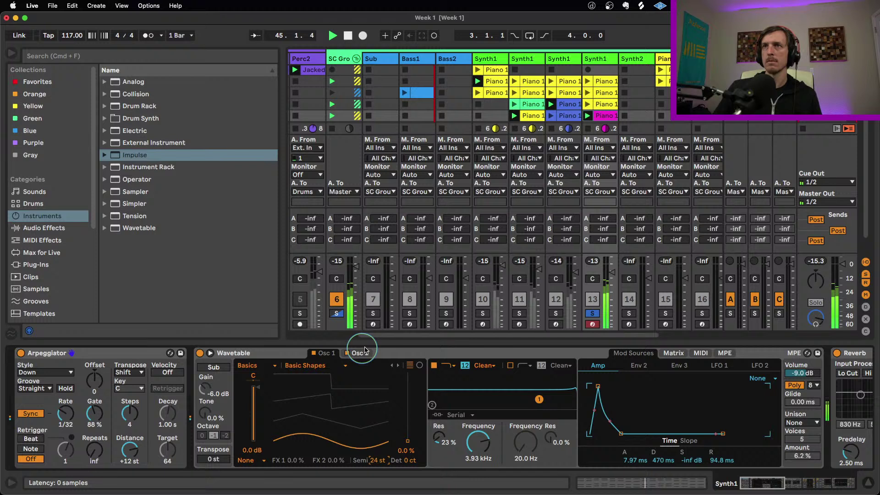
- Set Wavetable's unison mode to Classic with 3 voices
{"action": "left_click", "coordinate": [802, 423]}
{"action": "left_click", "coordinate": [806, 369]}
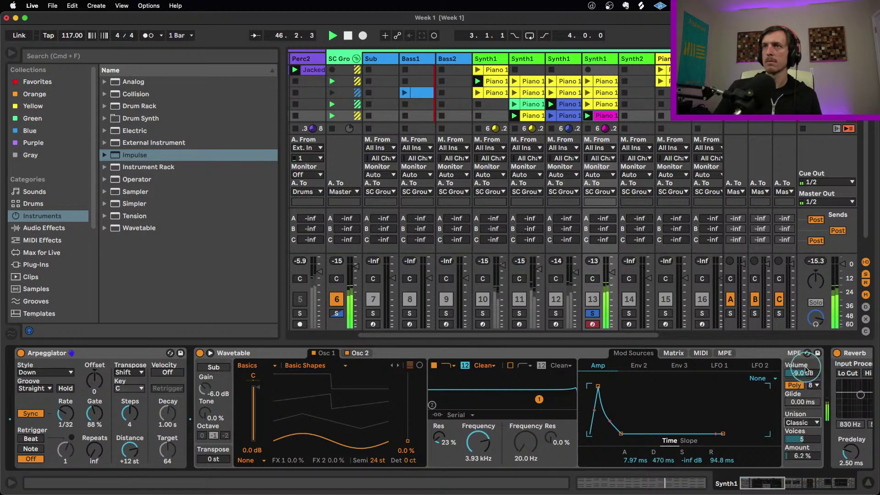
{"action": "left_click", "coordinate": [802, 439]}
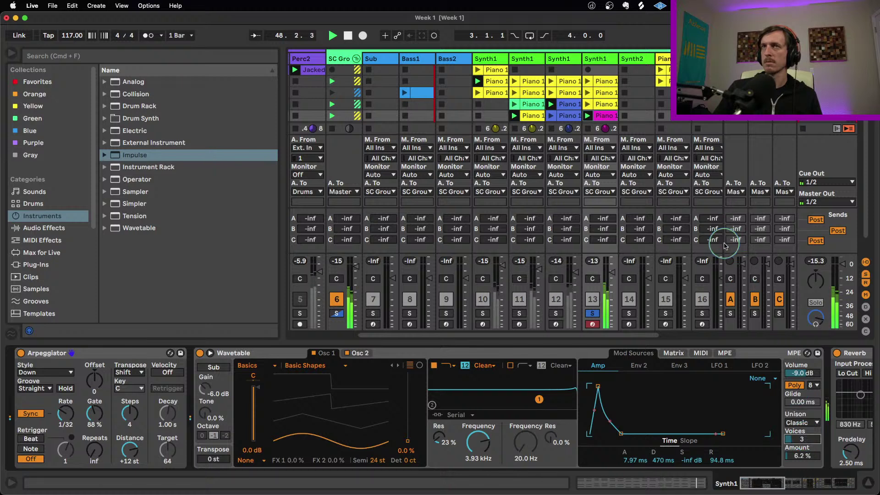
- Lower Wavetable's filter frequency to 486 Hz while soloing tracks 11 and 10 alongside track 13, and clear all solos
{"action": "left_click", "coordinate": [520, 313]}
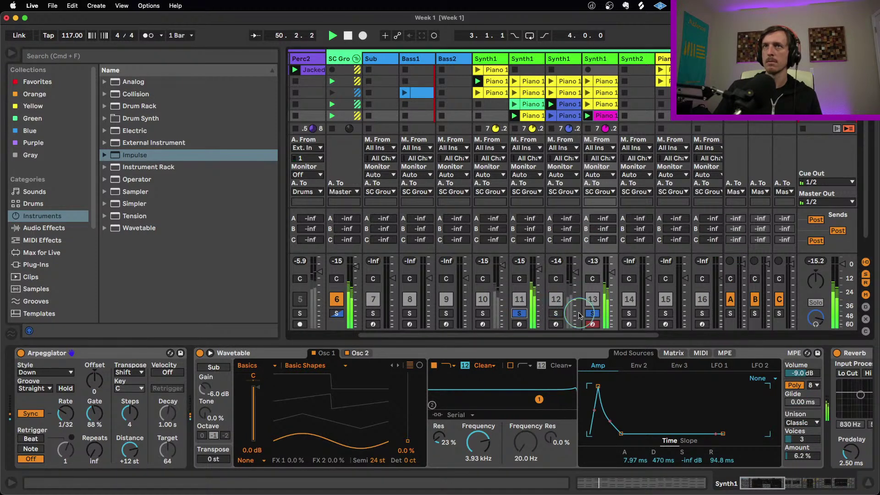
{"action": "left_click_drag", "start_coordinate": [478, 441], "coordinate": [479, 461]}
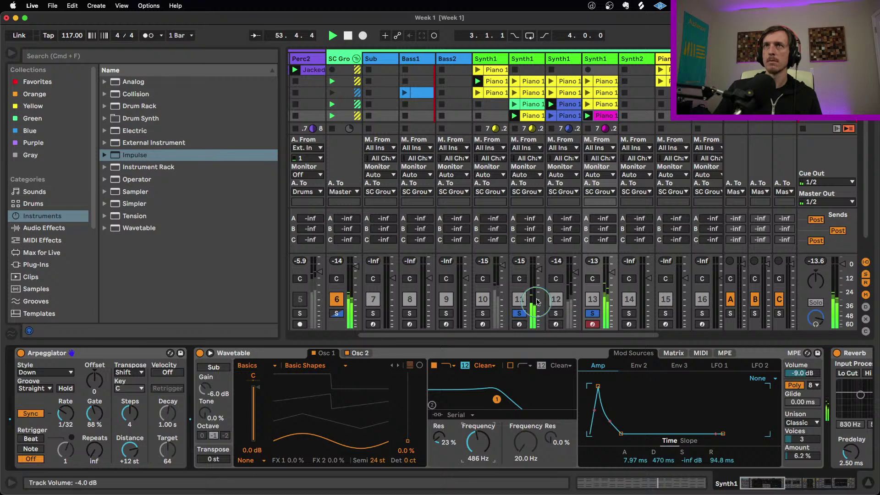
{"action": "left_click", "coordinate": [483, 313]}
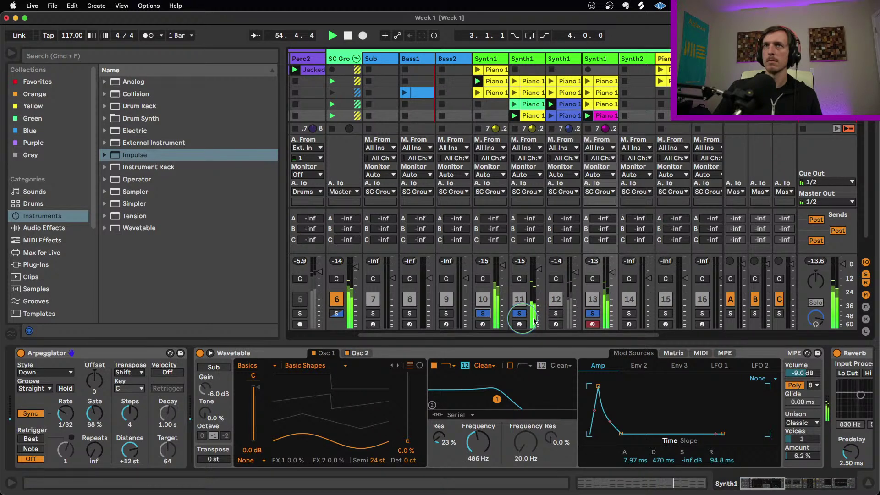
{"action": "left_click", "coordinate": [555, 313]}
{"action": "left_click", "coordinate": [555, 313]}
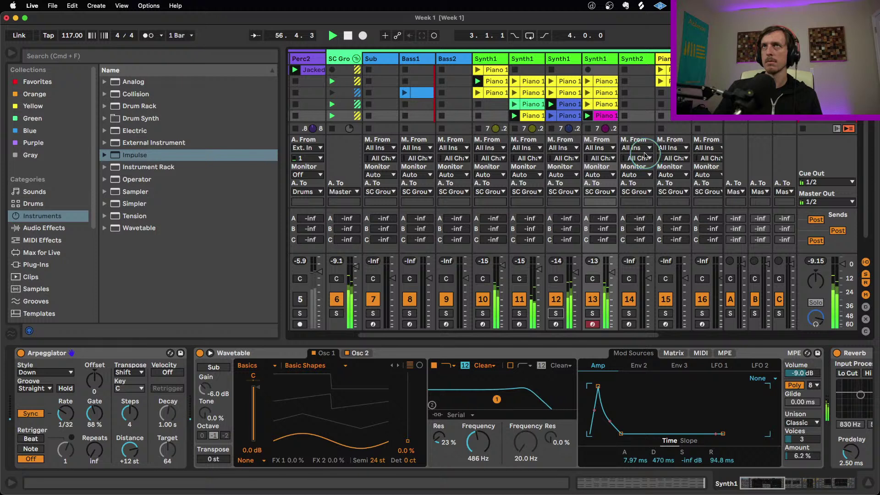
- Set the amp envelope attack to 0.67 ms and decay to 470 ms, and the Arpeggiator rate to 1/16
{"action": "left_click_drag", "start_coordinate": [598, 386], "coordinate": [595, 386]}
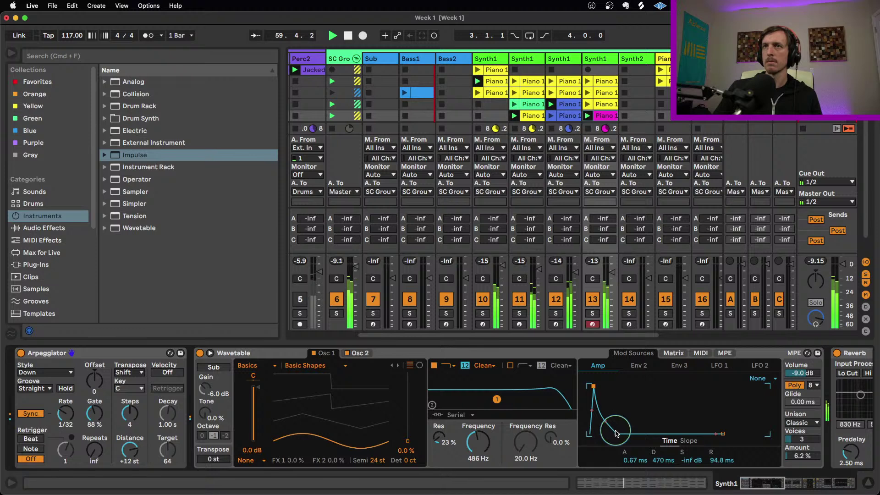
{"action": "left_click_drag", "start_coordinate": [617, 433], "coordinate": [612, 433]}
{"action": "left_click_drag", "start_coordinate": [65, 414], "coordinate": [65, 407]}
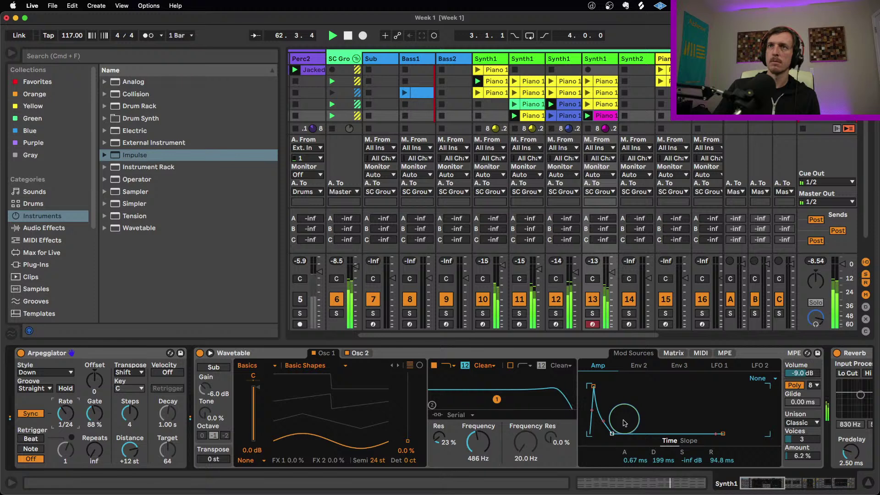
{"action": "left_click_drag", "start_coordinate": [612, 433], "coordinate": [617, 434]}
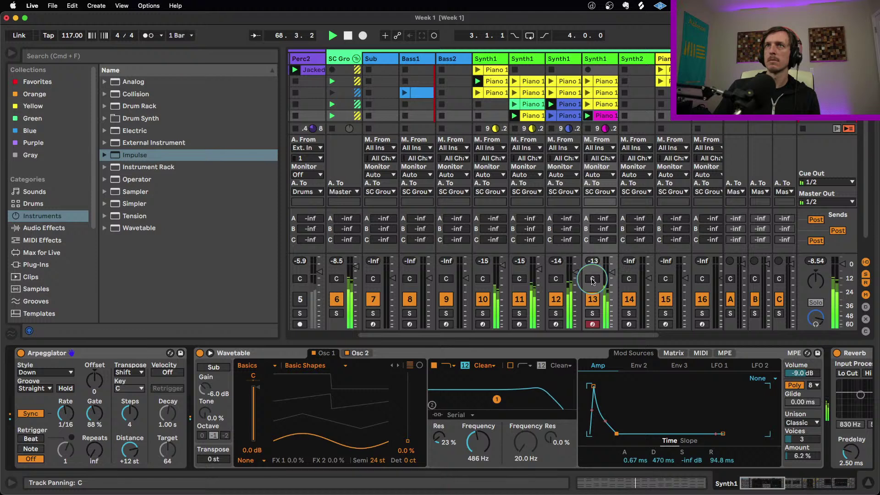
- Pan the Synth1 tracks: track 10 to 7L, track 11 to 26L, track 12 to 5R and track 13 to 33R
{"action": "left_click_drag", "start_coordinate": [592, 281], "coordinate": [592, 269]}
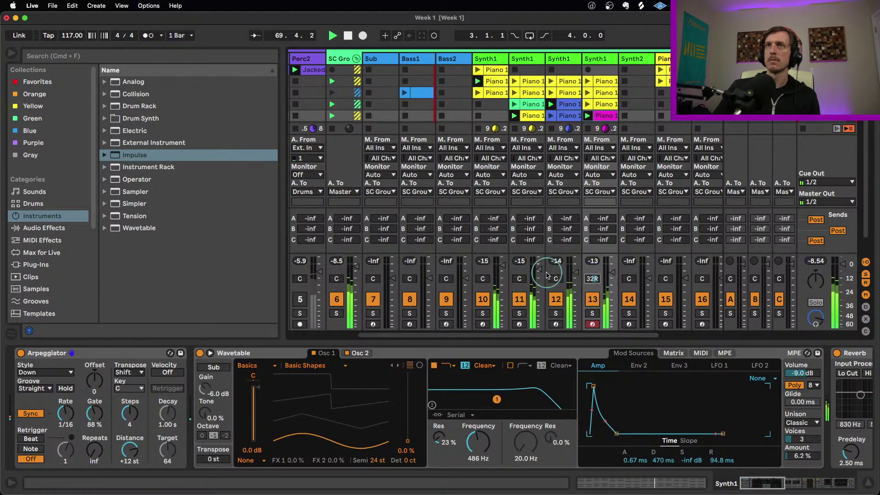
{"action": "left_click_drag", "start_coordinate": [521, 280], "coordinate": [556, 277]}
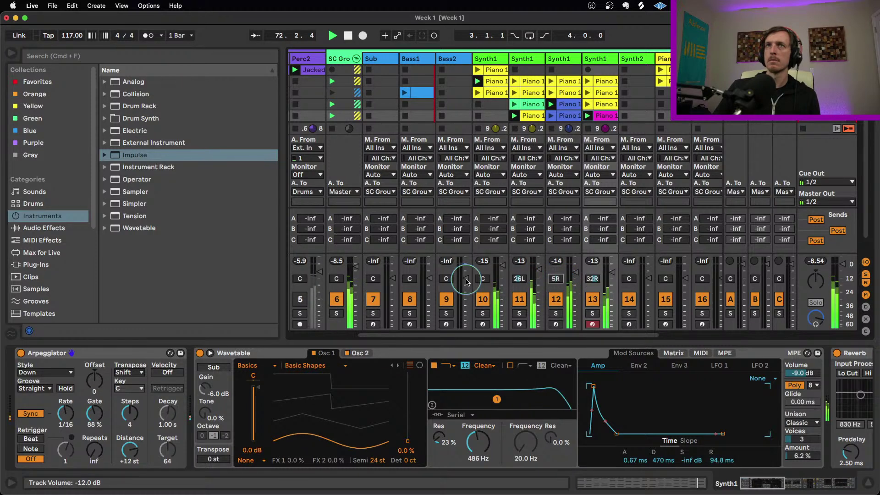
{"action": "left_click_drag", "start_coordinate": [483, 279], "coordinate": [483, 282]}
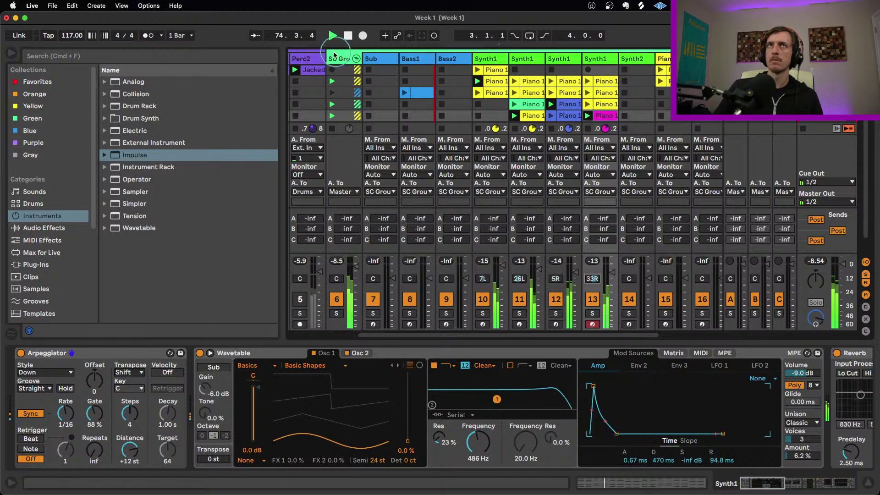
- Raise the SC Group's send A to -21.6 dB and track 12's volume to -2.6 dB
{"action": "left_click", "coordinate": [345, 202]}
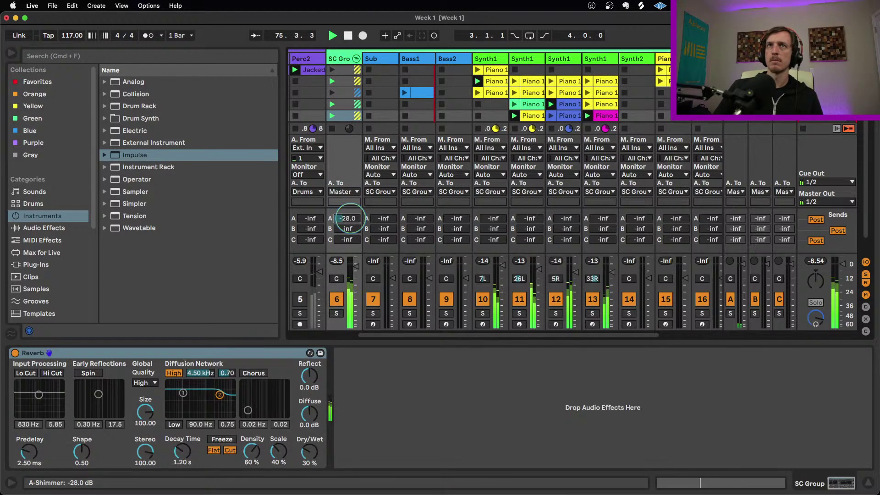
{"action": "scroll", "coordinate": [348, 218], "scroll_direction": "up", "scroll_amount": 5}
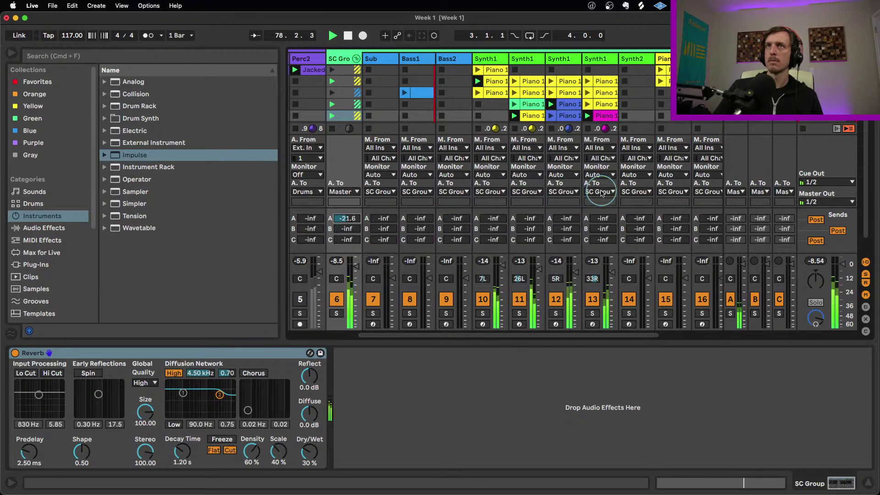
{"action": "left_click_drag", "start_coordinate": [578, 277], "coordinate": [576, 269]}
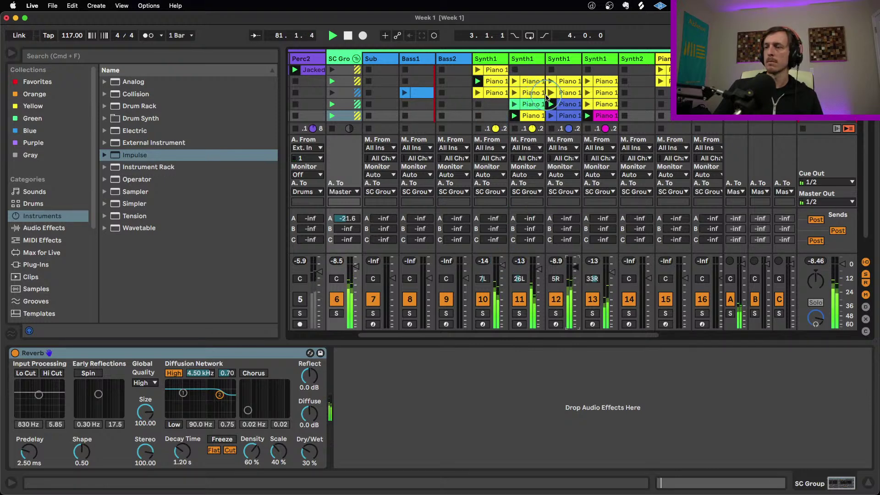
- Review the notes of track 10's playing Piano 1 clip and the track's device chain
{"action": "left_click", "coordinate": [492, 83]}
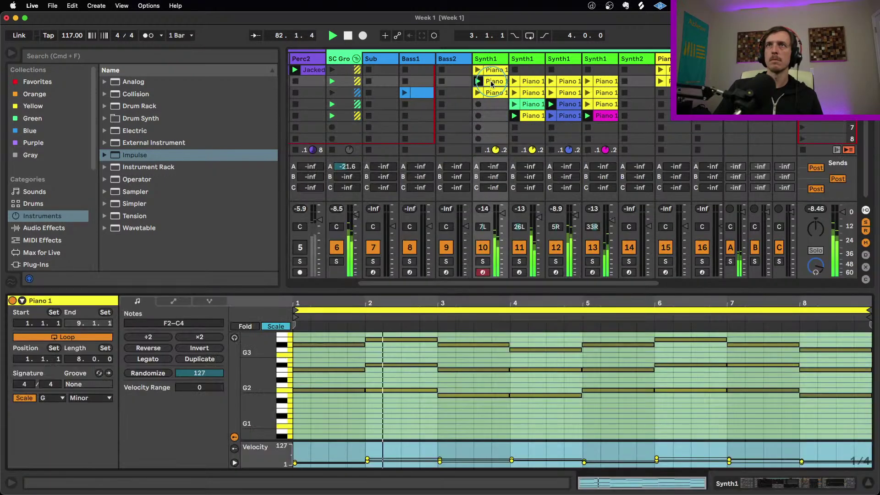
{"action": "key", "text": "super+alt+i"}
{"action": "key", "text": "shift+Tab"}
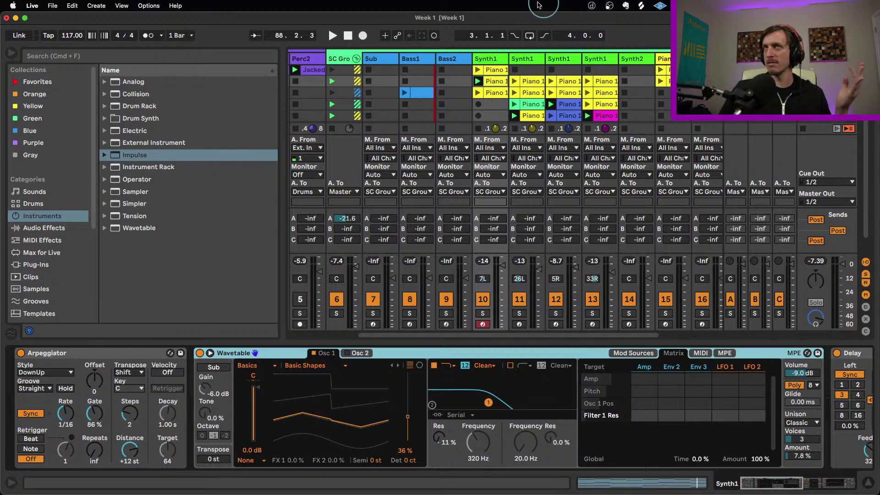
- Copy the Piano 1 clips of tracks 11 to 13 into the Arrangement View, starting at bar 5
{"action": "left_click", "coordinate": [530, 86]}
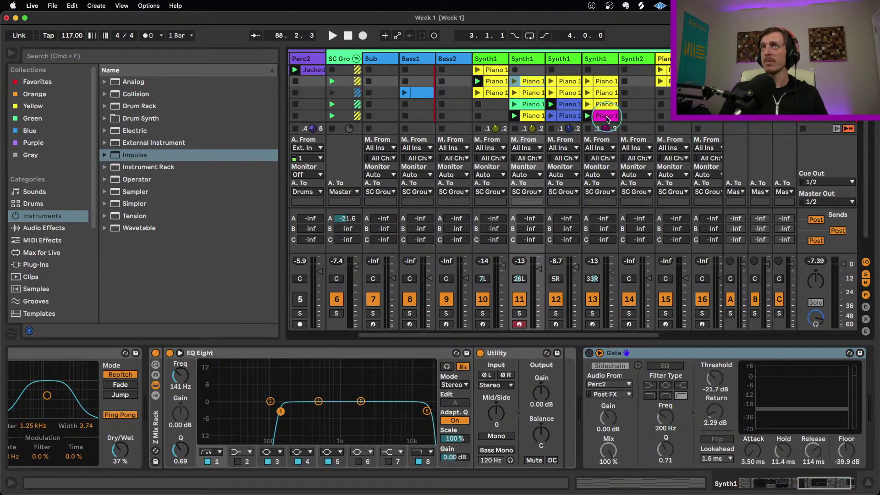
{"action": "left_click", "coordinate": [605, 116]}
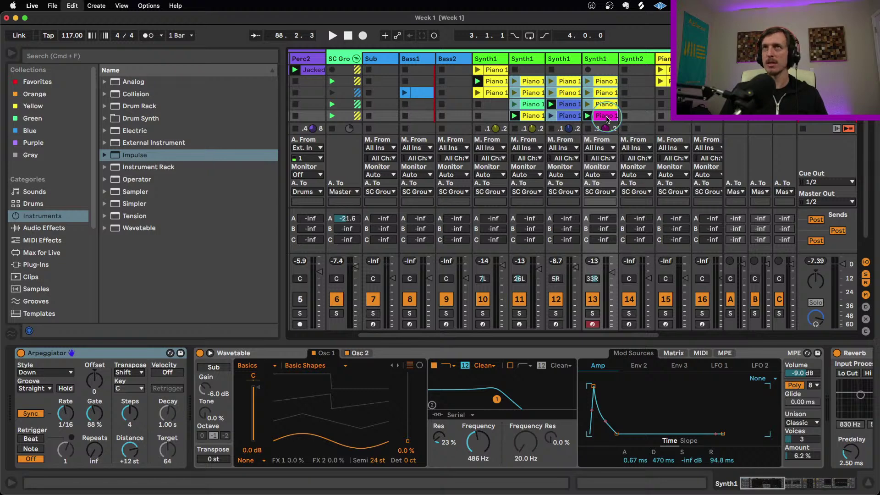
{"action": "key", "text": "Tab"}
{"action": "scroll", "coordinate": [435, 151], "scroll_direction": "up", "scroll_amount": 2}
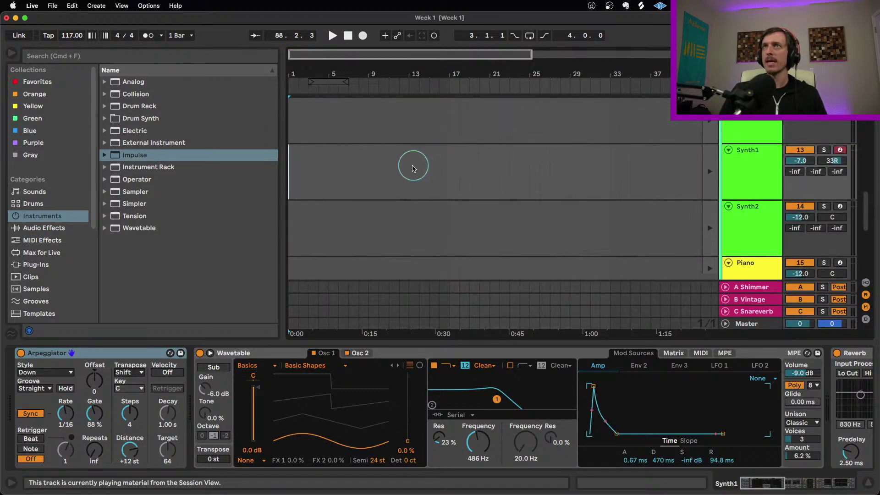
{"action": "left_click", "coordinate": [329, 162]}
{"action": "key", "text": "super+v"}
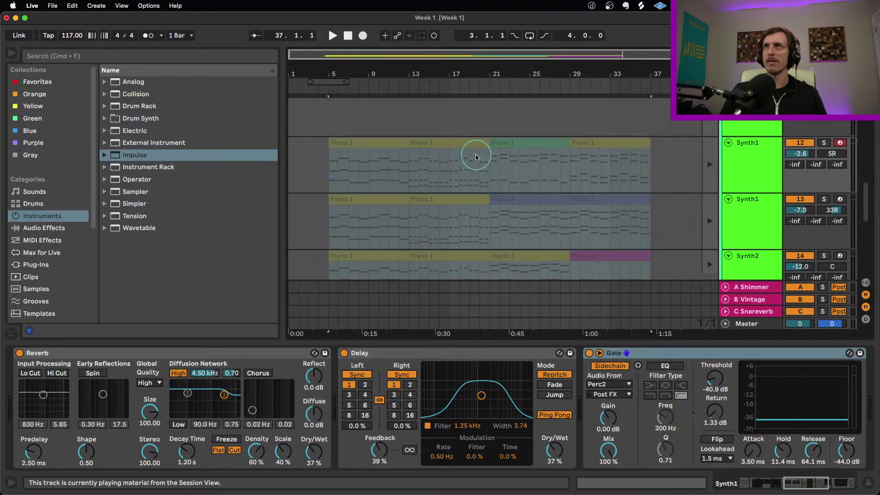
- Delete all the pasted Piano 1 clips from the arrangement and return to the Session View
{"action": "scroll", "coordinate": [472, 153], "scroll_direction": "down", "scroll_amount": 3}
{"action": "left_click", "coordinate": [482, 158]}
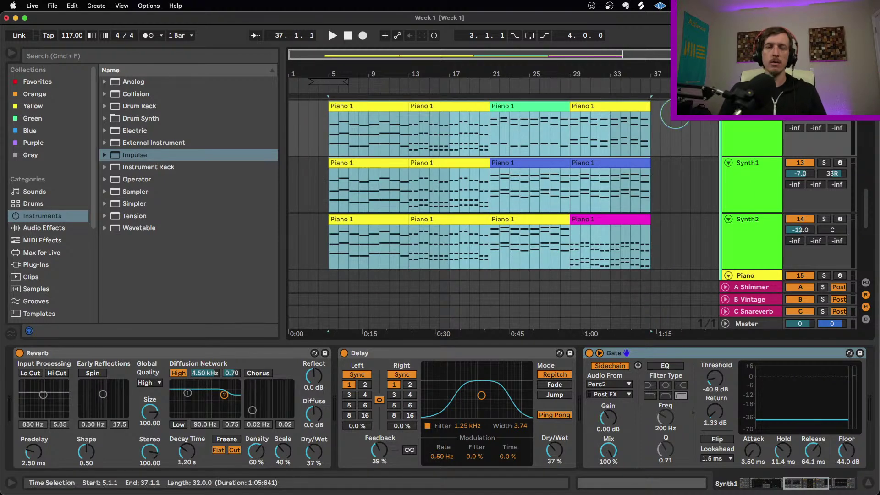
{"action": "key", "text": "Delete"}
{"action": "key", "text": "Tab"}
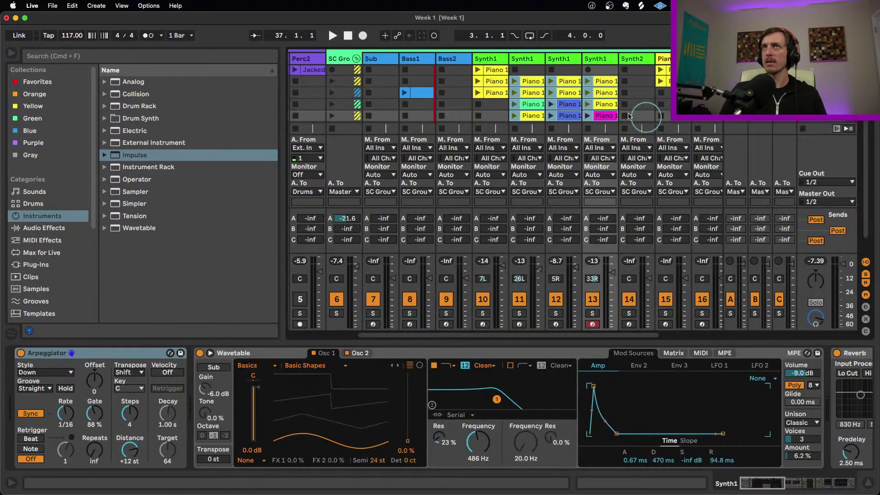
- Bring track 13's third-scene Piano 1 clip into its arrangement lane at bar 19, and delete it from there
{"action": "left_click", "coordinate": [613, 93]}
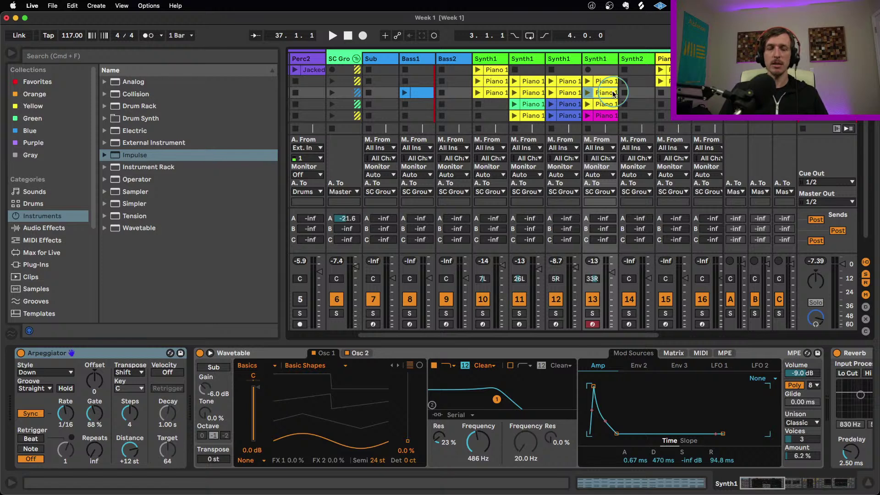
{"action": "left_click_drag", "start_coordinate": [610, 95], "coordinate": [474, 186]}
{"action": "key", "text": "Tab"}
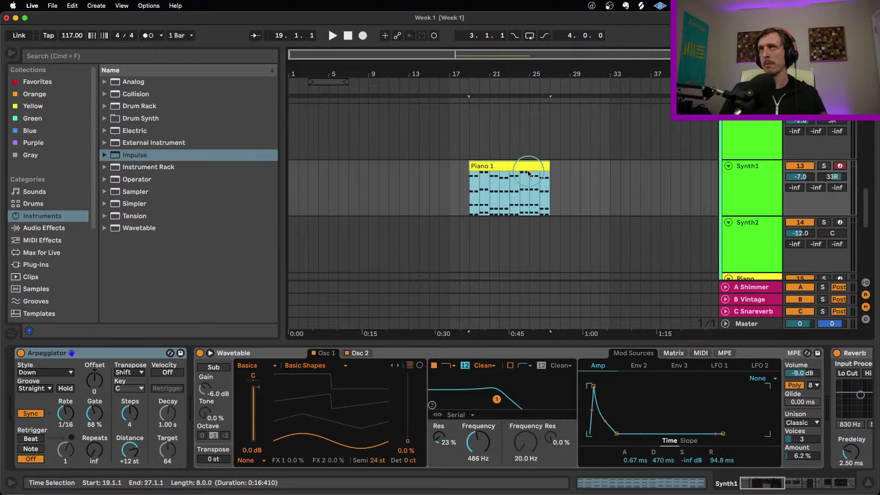
{"action": "left_click", "coordinate": [521, 169]}
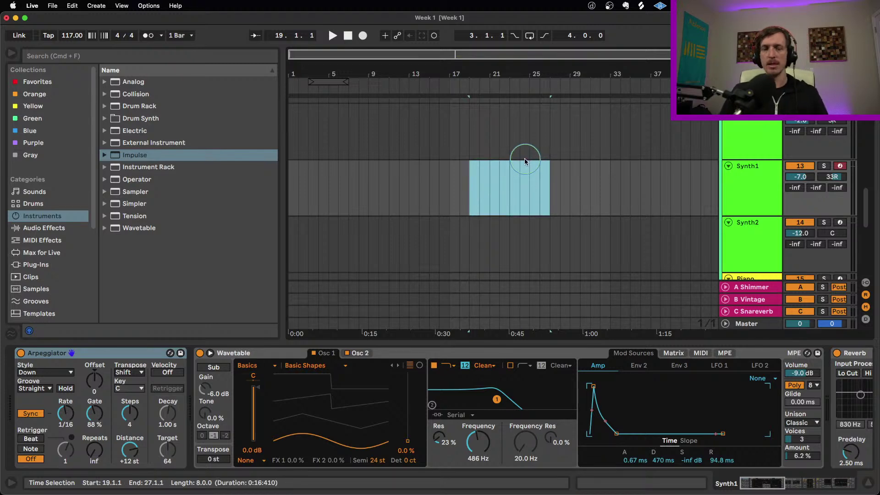
- Restore the deleted Piano 1 clip at bar 19 of track 13's arrangement lane, delete it again, and return to the Session View
{"action": "key", "text": "Tab"}
{"action": "scroll", "coordinate": [538, 114], "scroll_direction": "up", "scroll_amount": 1}
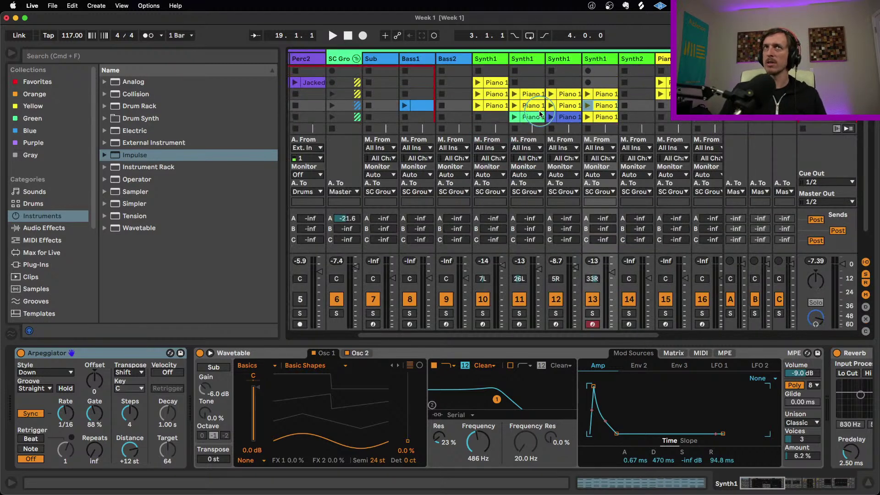
{"action": "left_click", "coordinate": [495, 83]}
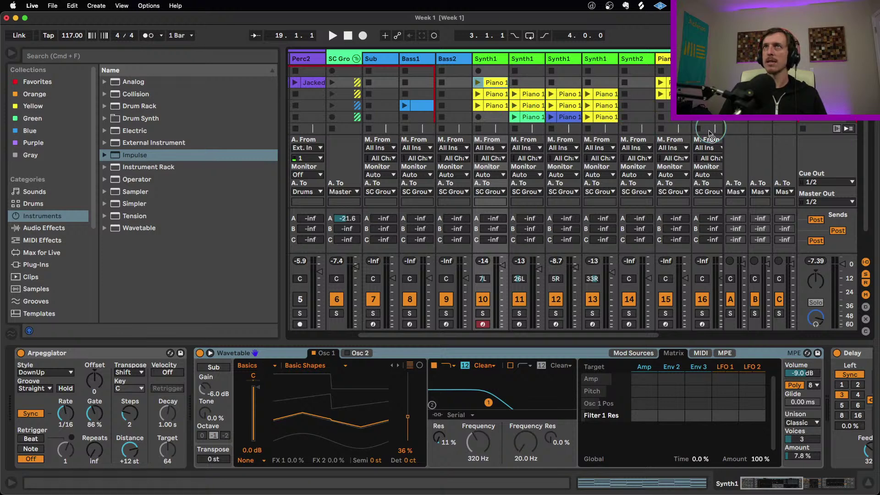
{"action": "key", "text": "Tab"}
{"action": "left_click", "coordinate": [481, 198]}
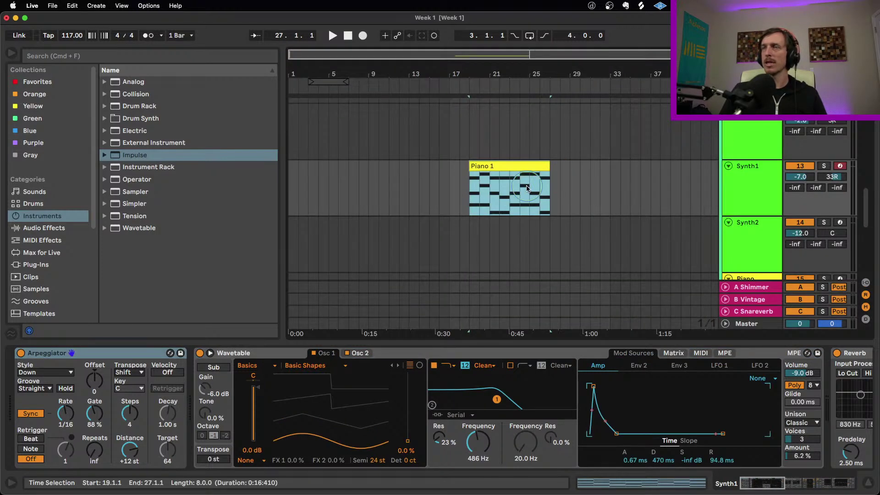
{"action": "left_click", "coordinate": [522, 170]}
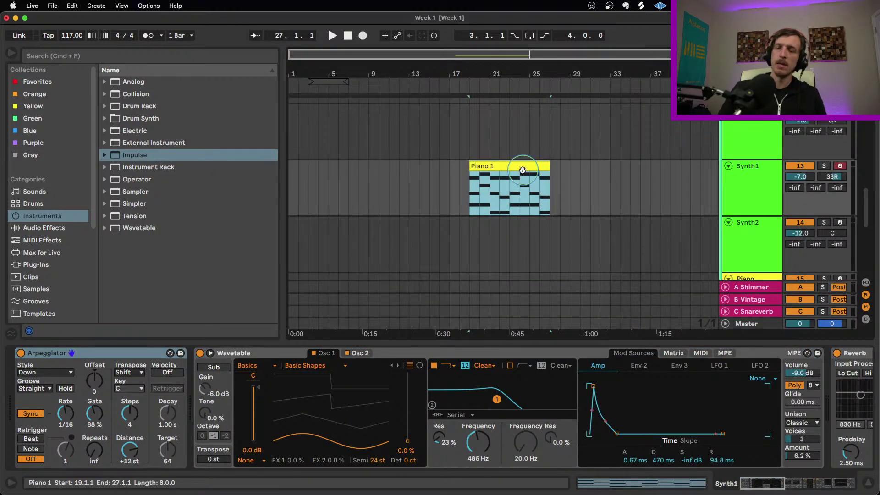
{"action": "left_click", "coordinate": [521, 171]}
{"action": "key", "text": "Tab"}
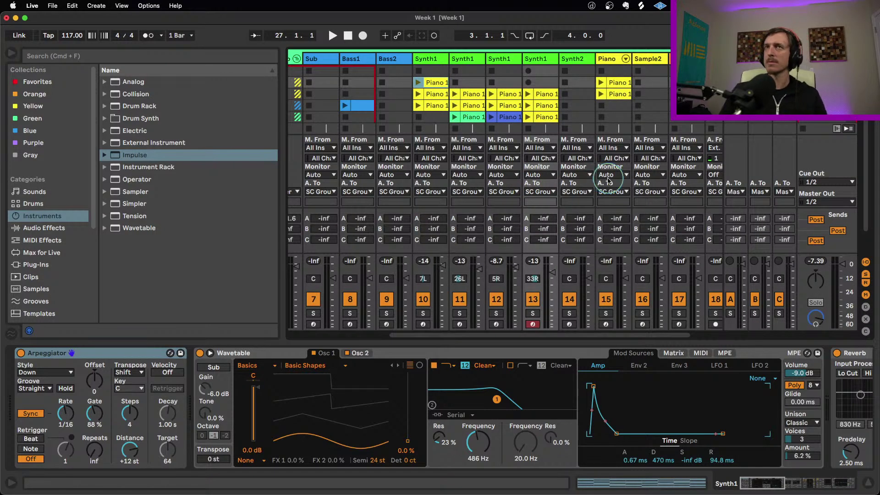
- Hide the In/Out section to show more scenes, and move track 12's two blue Piano 1 clips to scenes 7 and 8
{"action": "left_click", "coordinate": [866, 262]}
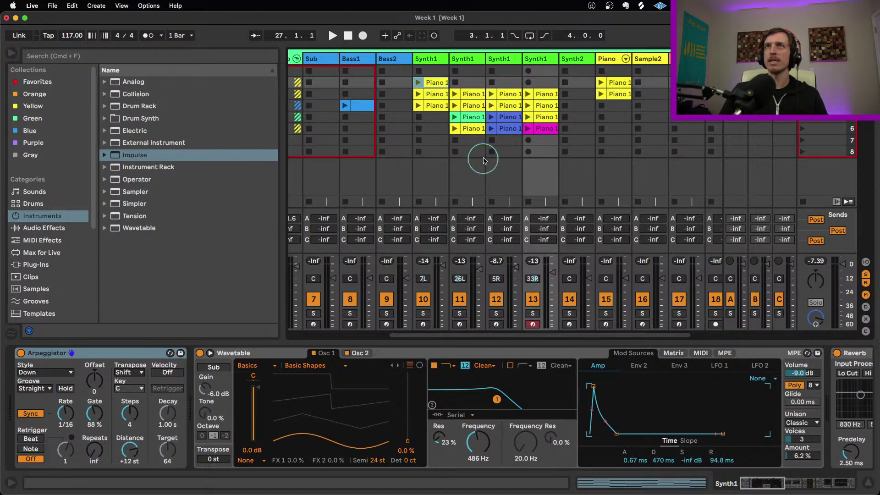
{"action": "left_click", "coordinate": [507, 118]}
{"action": "left_click_drag", "start_coordinate": [508, 121], "coordinate": [508, 144]}
{"action": "left_click", "coordinate": [509, 119]}
{"action": "left_click", "coordinate": [461, 151]}
{"action": "left_click", "coordinate": [456, 202]}
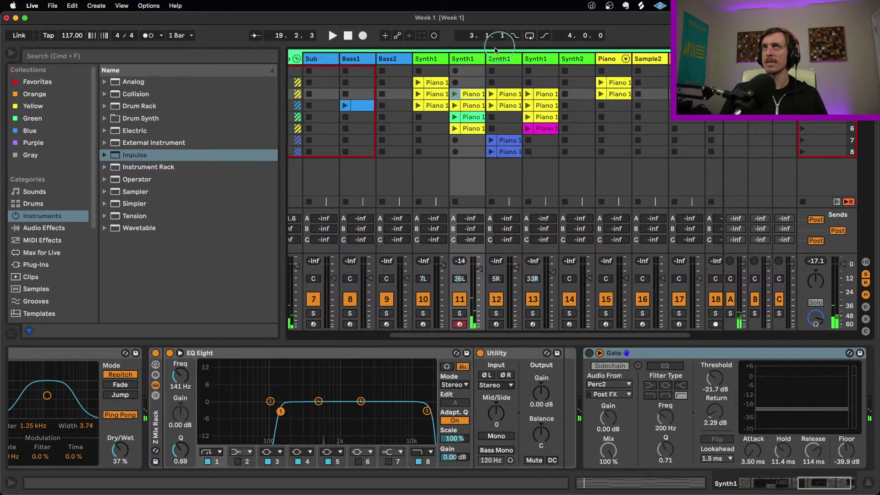
- Copy the clip block of tracks 11 to 13, scenes 3 to 8, into the arrangement at bar 17, starting on track 10's lane
{"action": "left_click", "coordinate": [556, 142]}
{"action": "left_click", "coordinate": [549, 152], "text": "shift"}
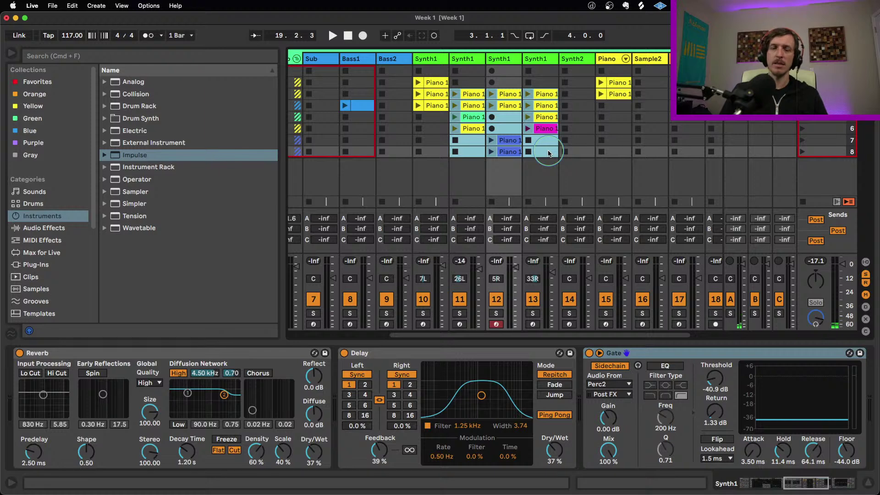
{"action": "key", "text": "Tab"}
{"action": "left_click", "coordinate": [462, 172]}
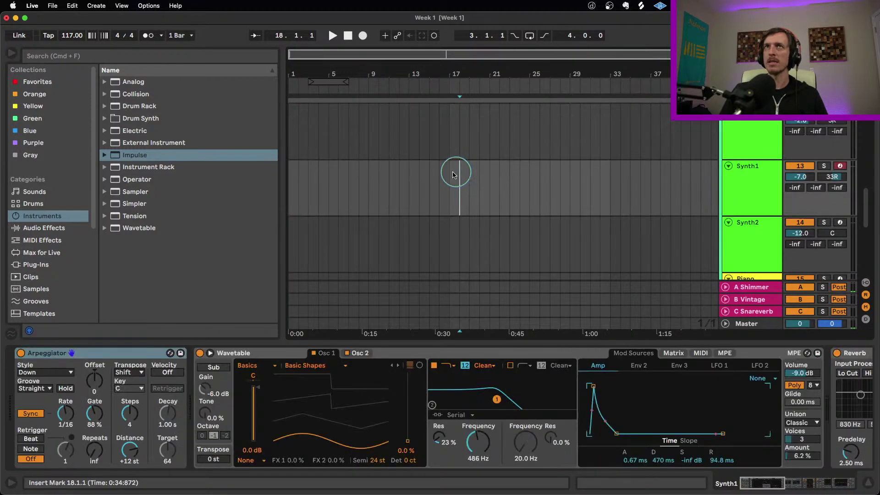
{"action": "scroll", "coordinate": [452, 171], "scroll_direction": "up", "scroll_amount": 2}
{"action": "scroll", "coordinate": [452, 171], "scroll_direction": "up", "scroll_amount": 5}
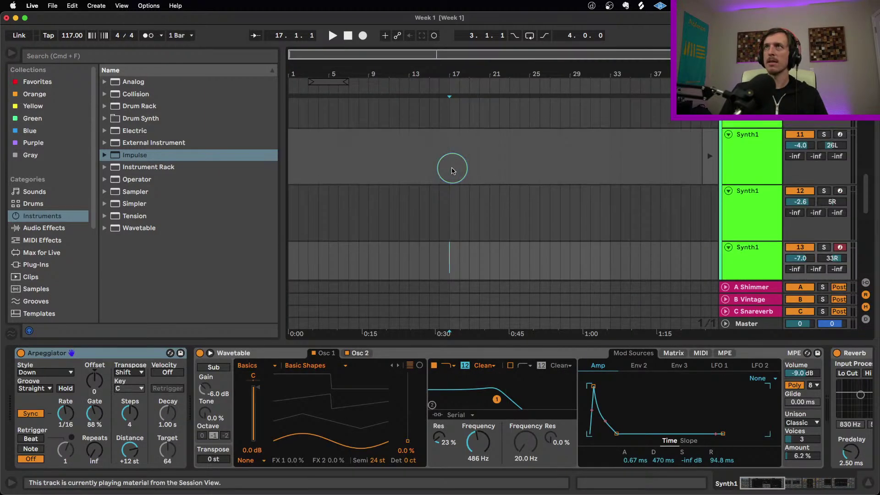
{"action": "left_click", "coordinate": [450, 163]}
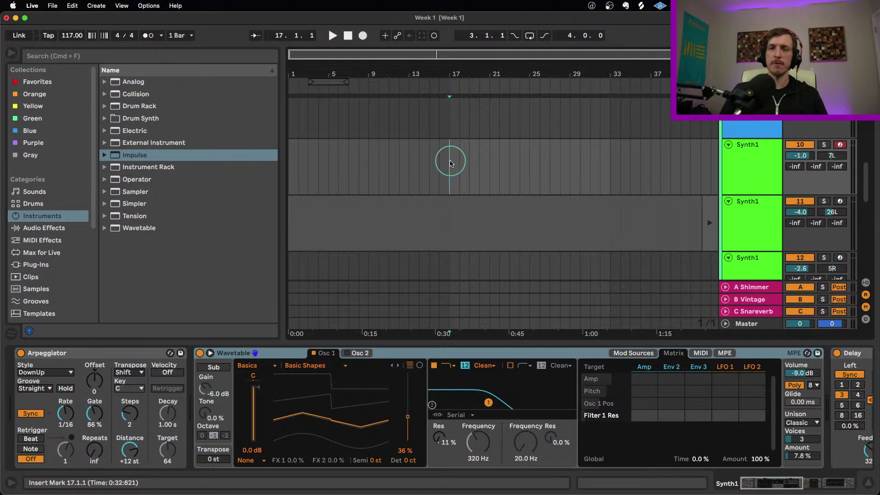
{"action": "key", "text": "super+z"}
{"action": "left_click_drag", "start_coordinate": [590, 69], "coordinate": [516, 69]}
- Compare the pasted clips on track 11's arrangement lane with track 12's Session clips and its empty slots in scenes 5 and 6
{"action": "left_click", "coordinate": [554, 202]}
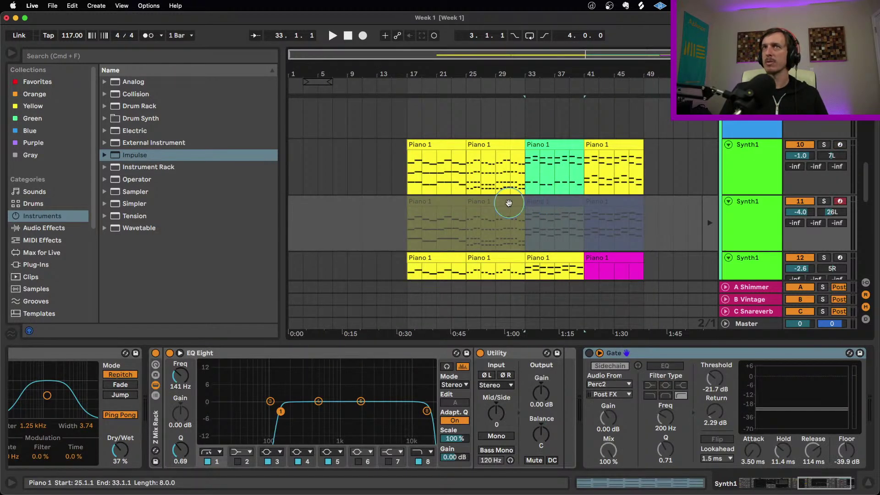
{"action": "key", "text": "Tab"}
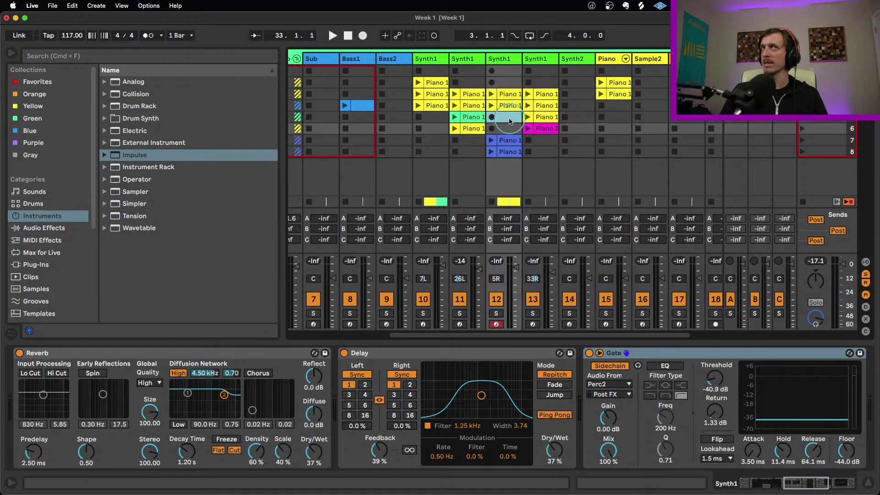
{"action": "key", "text": "Down"}
{"action": "key", "text": "Down"}
{"action": "key", "text": "Tab"}
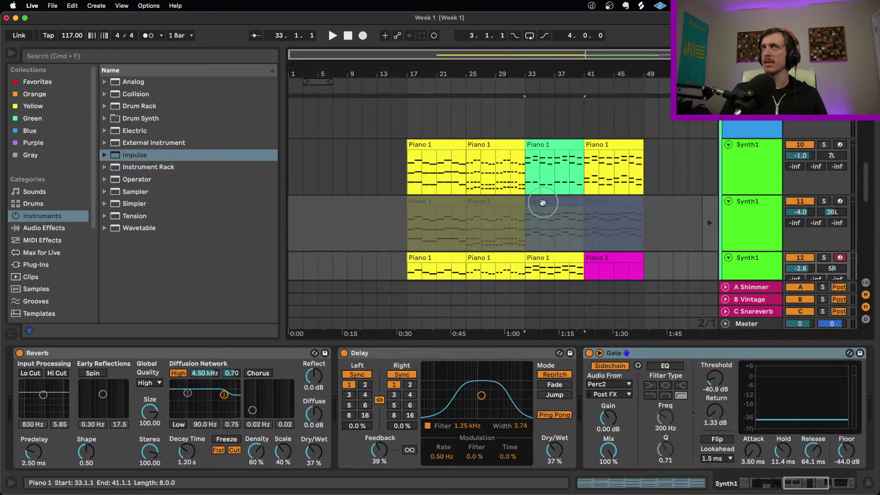
{"action": "left_click", "coordinate": [487, 202]}
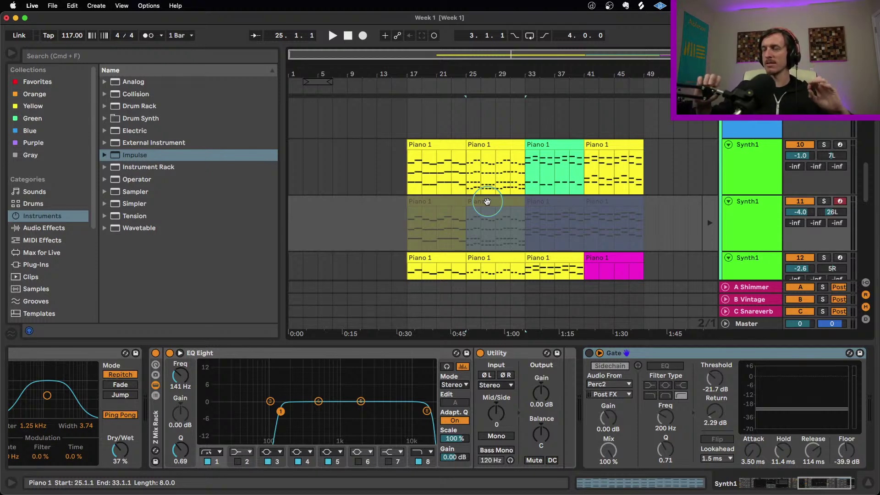
{"action": "key", "text": "Tab"}
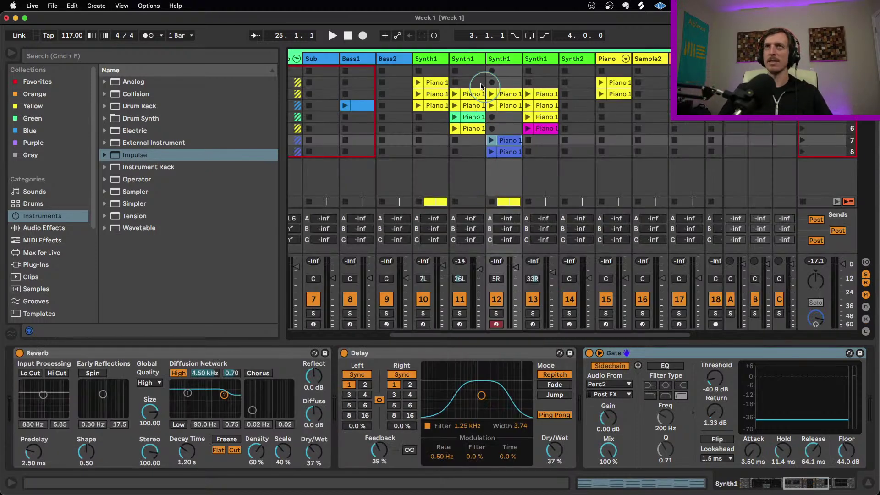
{"action": "left_click", "coordinate": [511, 119]}
{"action": "left_click", "coordinate": [511, 128]}
{"action": "left_click", "coordinate": [509, 140]}
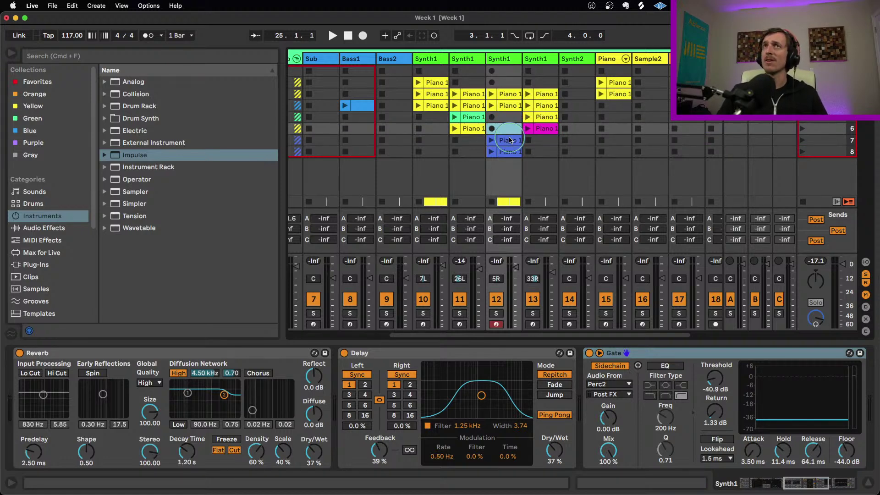
- Insert an empty MIDI clip in track 12's scene 6 slot and duplicate it into scene 5
{"action": "double_click", "coordinate": [508, 130]}
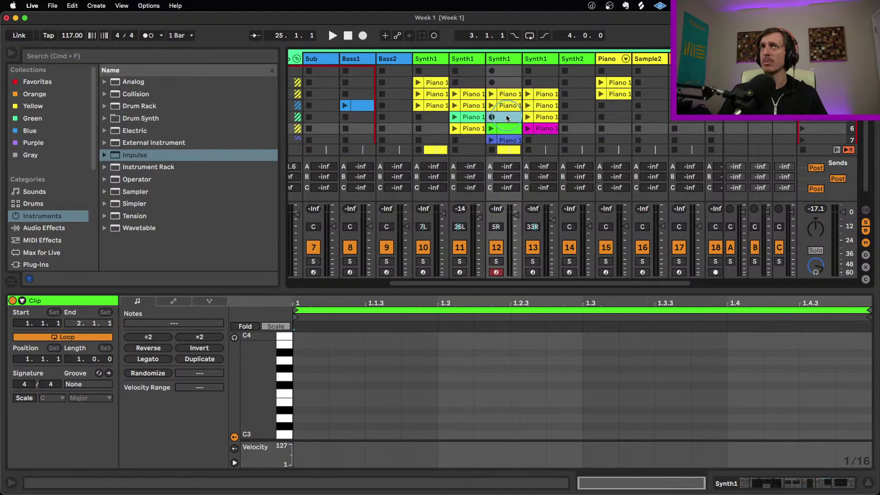
{"action": "left_click_drag", "start_coordinate": [507, 130], "coordinate": [507, 118]}
{"action": "scroll", "coordinate": [508, 118], "scroll_direction": "down", "scroll_amount": 1}
- Copy track 12's six clips from scenes 3 to 8 onto track 11's arrangement lane, starting at bar 17
{"action": "left_click", "coordinate": [507, 95]}
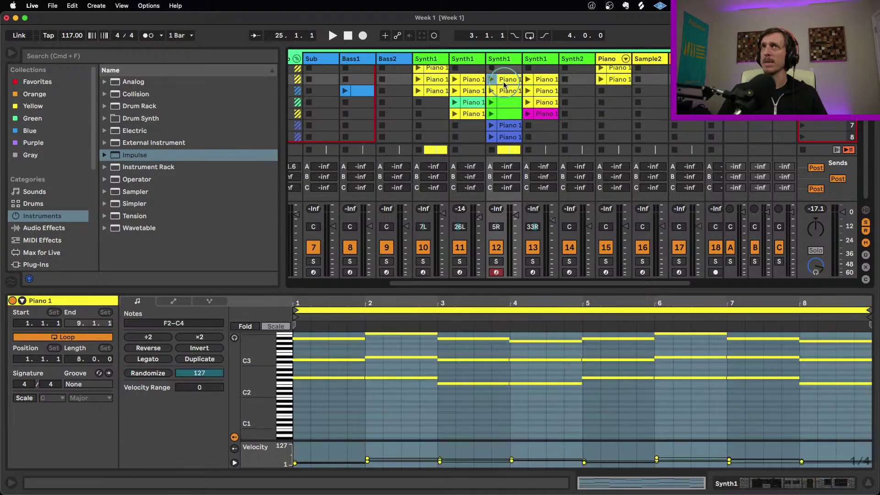
{"action": "left_click", "coordinate": [512, 135], "text": "shift"}
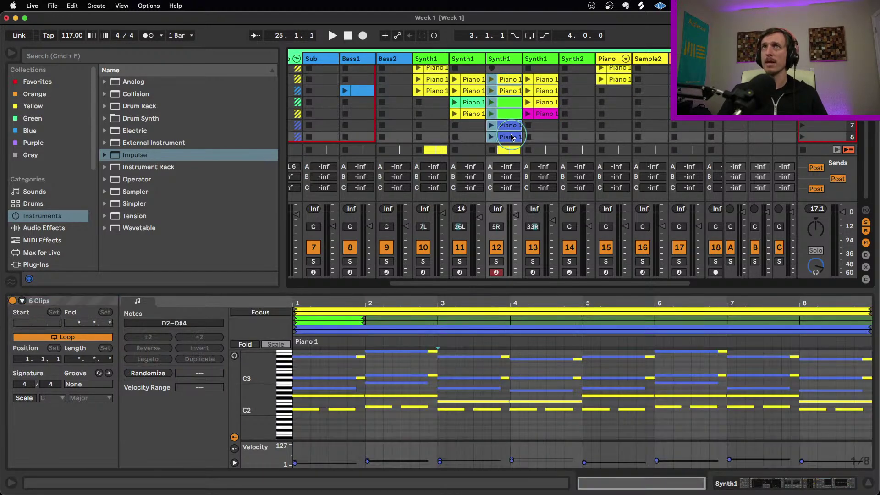
{"action": "key", "text": "Tab"}
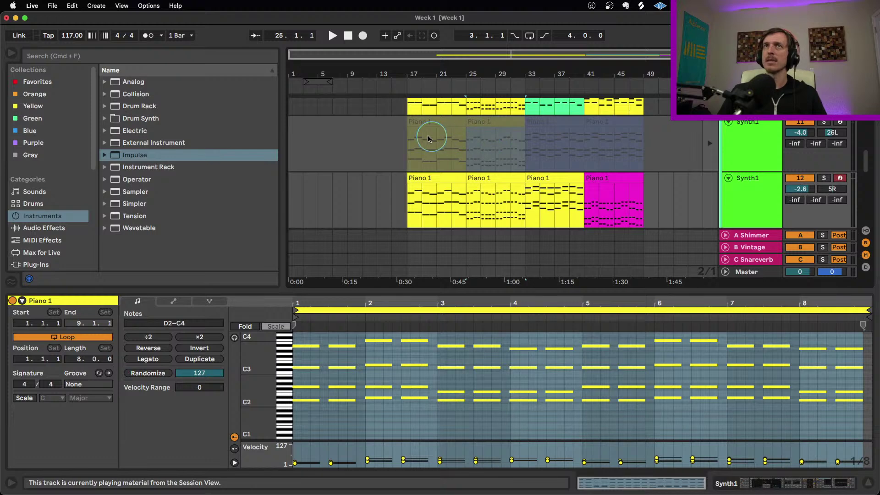
{"action": "left_click", "coordinate": [409, 135]}
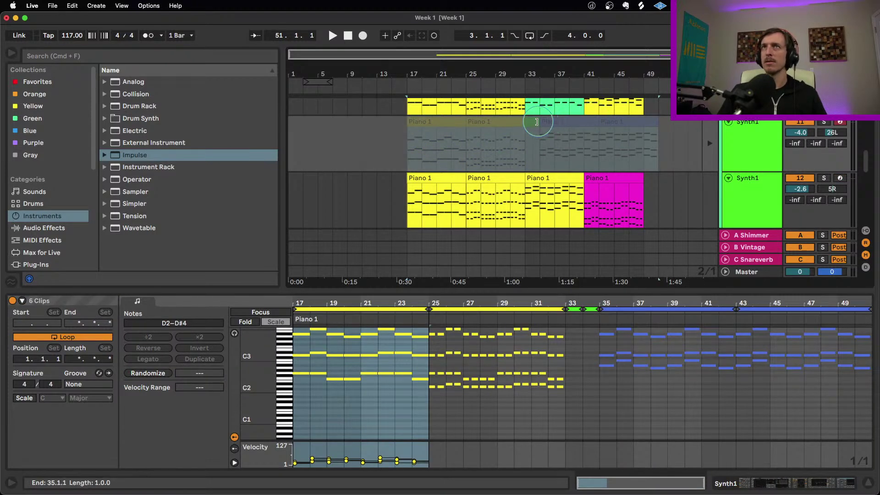
- Inspect the empty one-bar clips from bar 33 on track 11's lane, and delete all clips pasted on that lane
{"action": "left_click", "coordinate": [538, 121]}
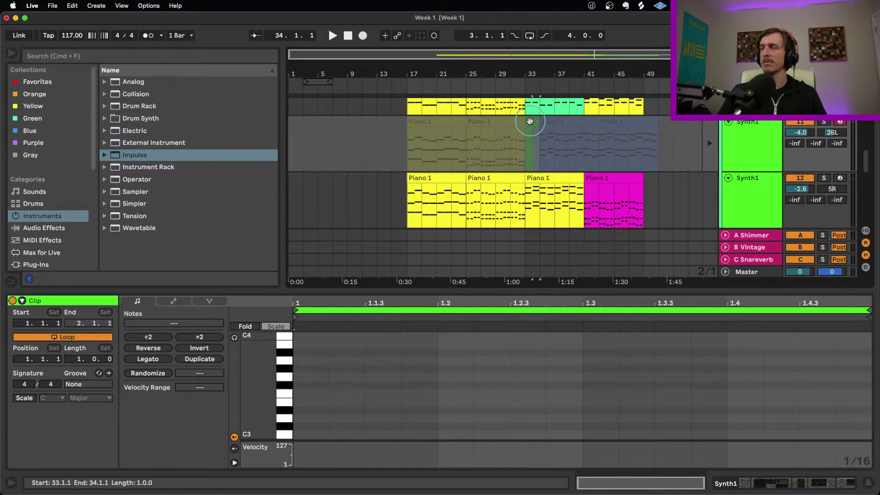
{"action": "key", "text": "super+a"}
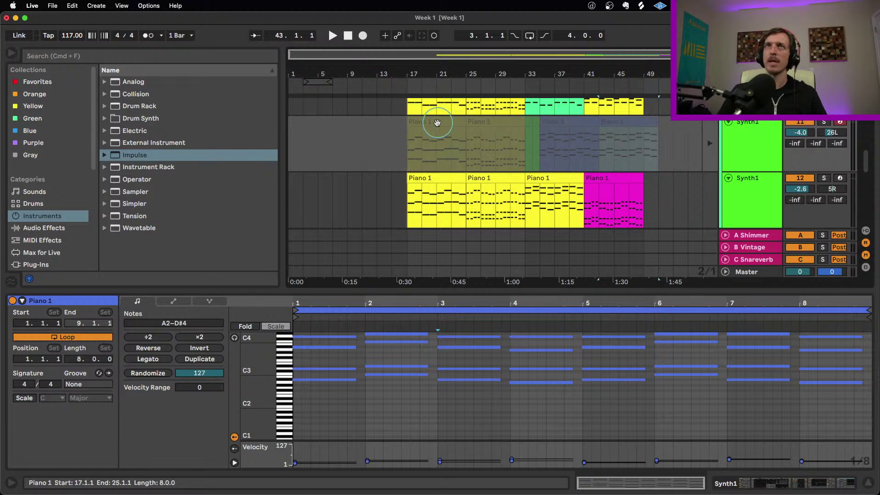
{"action": "left_click", "coordinate": [437, 123]}
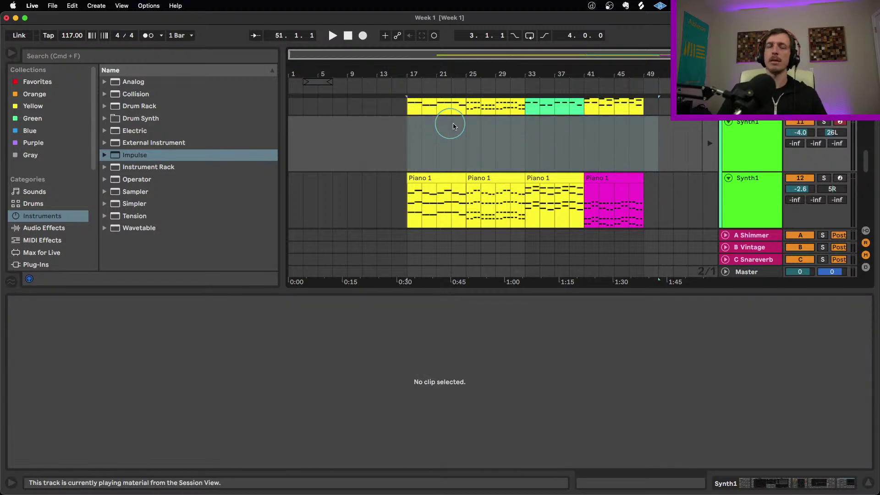
- Clear the remaining pasted clips from the arrangement by deleting everything between bars 11 and 55
{"action": "left_click_drag", "start_coordinate": [678, 187], "coordinate": [361, 64]}
{"action": "scroll", "coordinate": [472, 190], "scroll_direction": "down", "scroll_amount": 2}
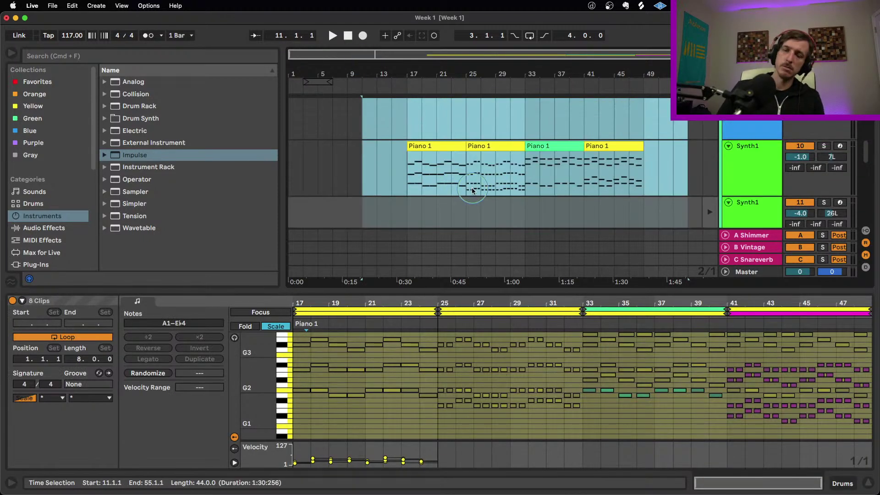
{"action": "left_click", "coordinate": [474, 188]}
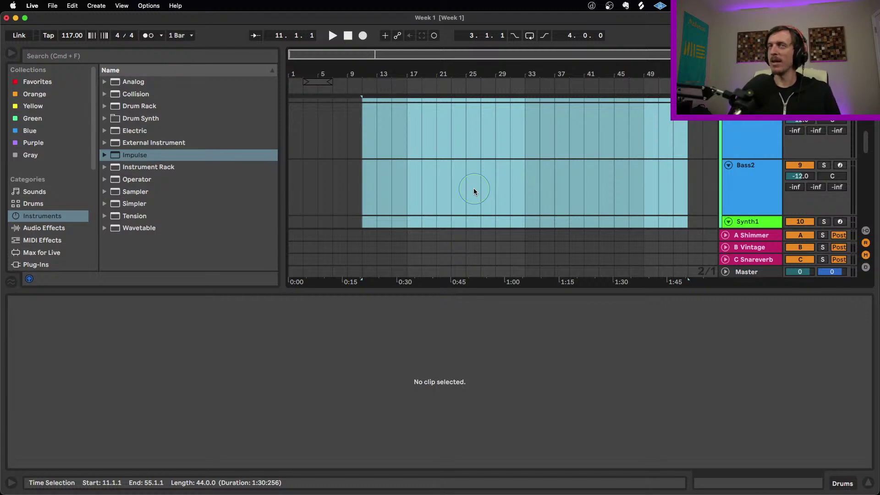
{"action": "left_click", "coordinate": [474, 188]}
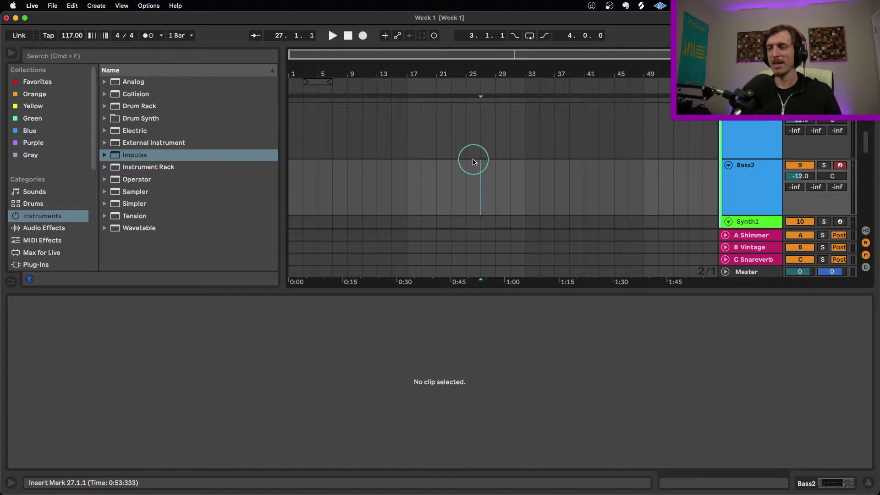
- Delete track 12's two empty Session clips and move its two blue Piano 1 clips back to scenes 5 and 6
{"action": "key", "text": "Tab"}
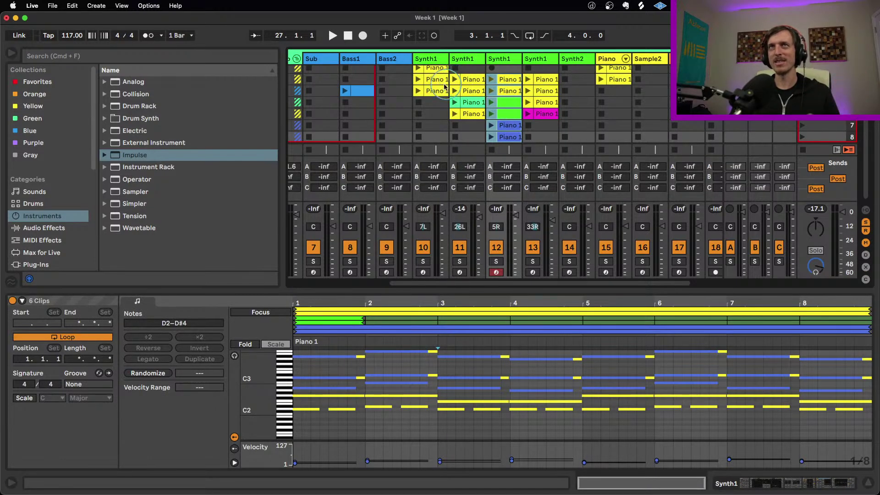
{"action": "left_click", "coordinate": [507, 116]}
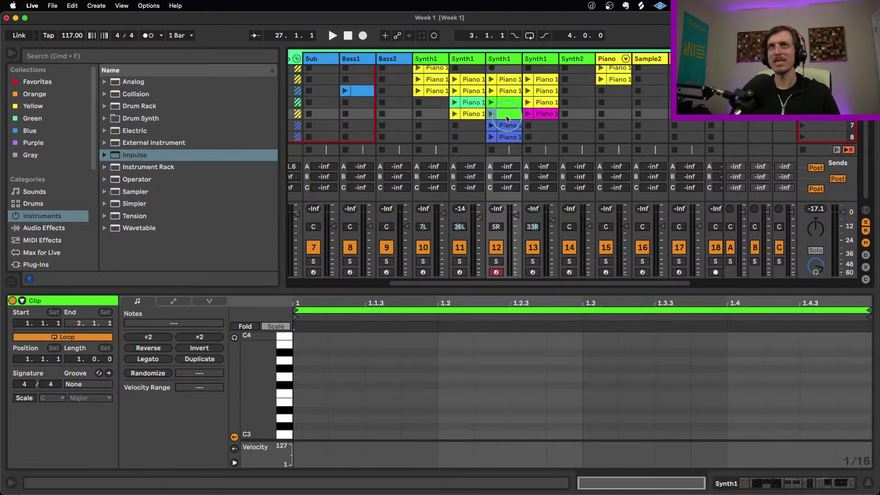
{"action": "right_click", "coordinate": [510, 118]}
{"action": "left_click", "coordinate": [507, 106]}
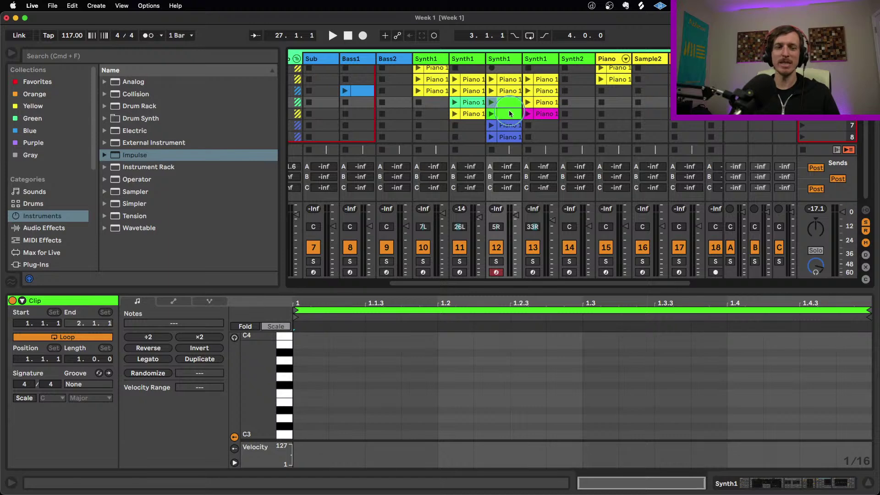
{"action": "left_click", "coordinate": [508, 117]}
{"action": "key", "text": "Delete"}
{"action": "left_click_drag", "start_coordinate": [506, 136], "coordinate": [509, 114]}
- Play track 13's magenta Piano 1 clip and turn off the Gate in the track's device chain
{"action": "left_click", "coordinate": [527, 114]}
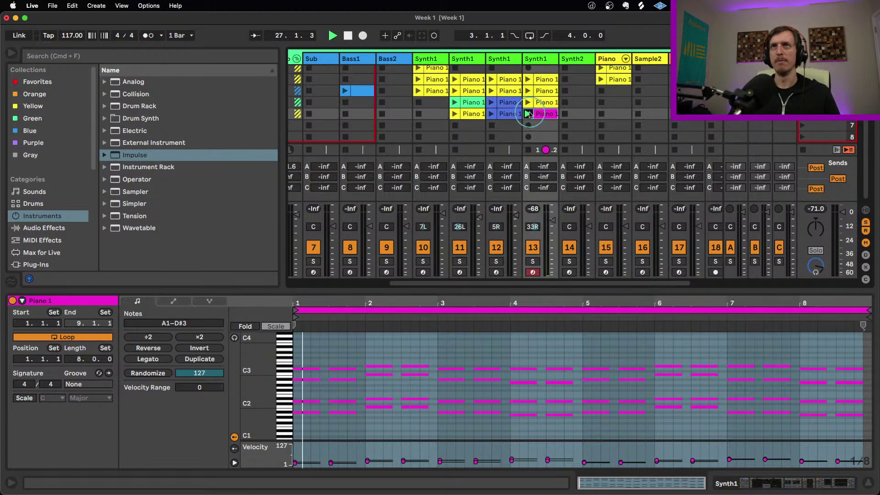
{"action": "left_click", "coordinate": [538, 60]}
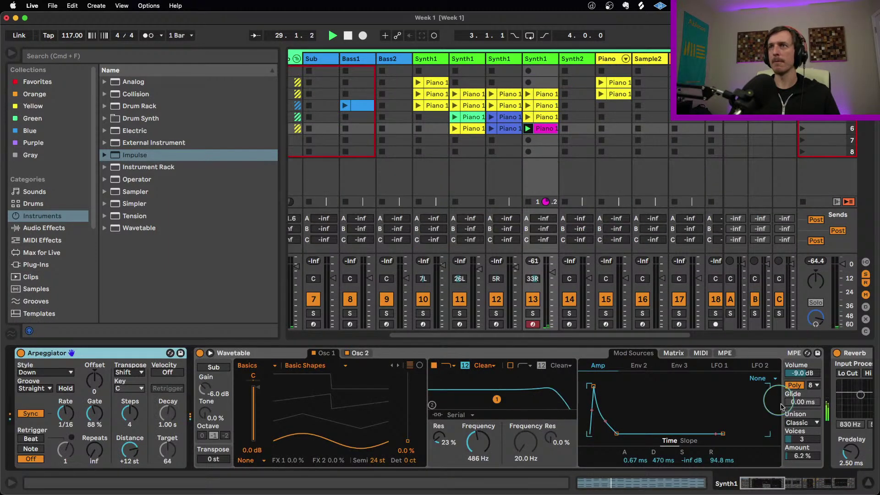
{"action": "left_click_drag", "start_coordinate": [785, 482], "coordinate": [832, 485]}
{"action": "left_click", "coordinate": [454, 398]}
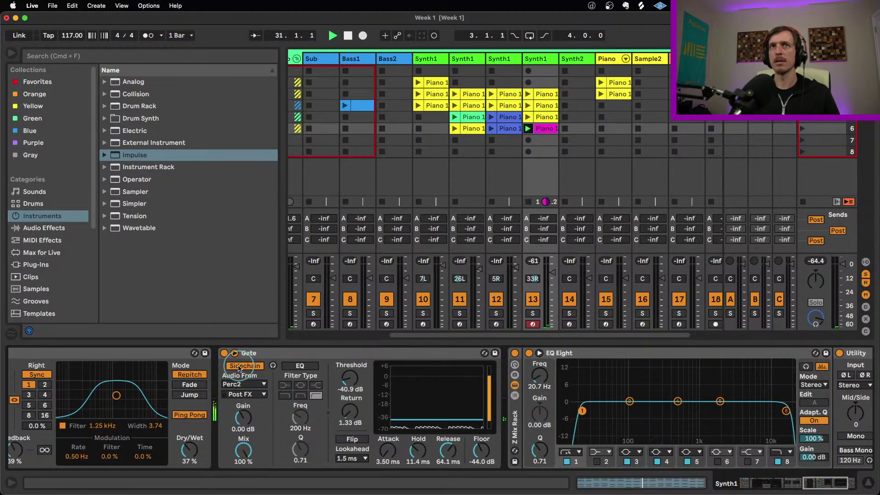
{"action": "left_click", "coordinate": [224, 353]}
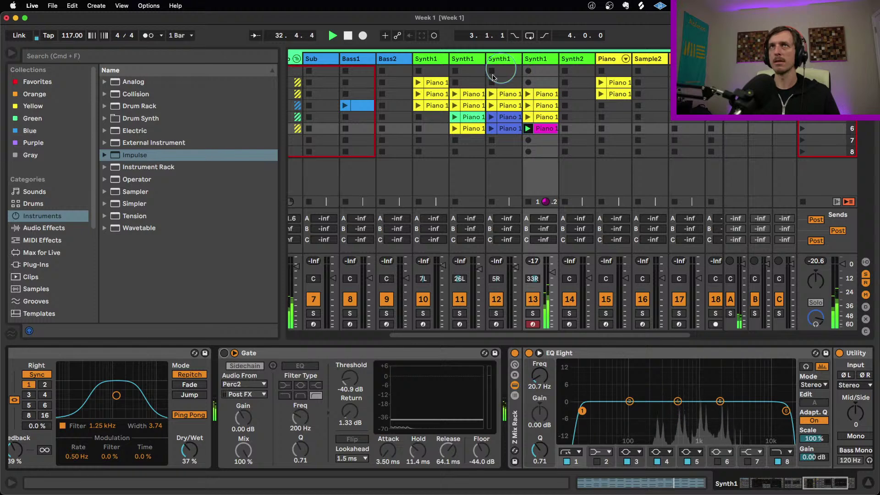
- Play track 10's scene 3 clip, track 11's green clip and track 12's yellow scene 4 clip together with the magenta clip
{"action": "left_click", "coordinate": [418, 94]}
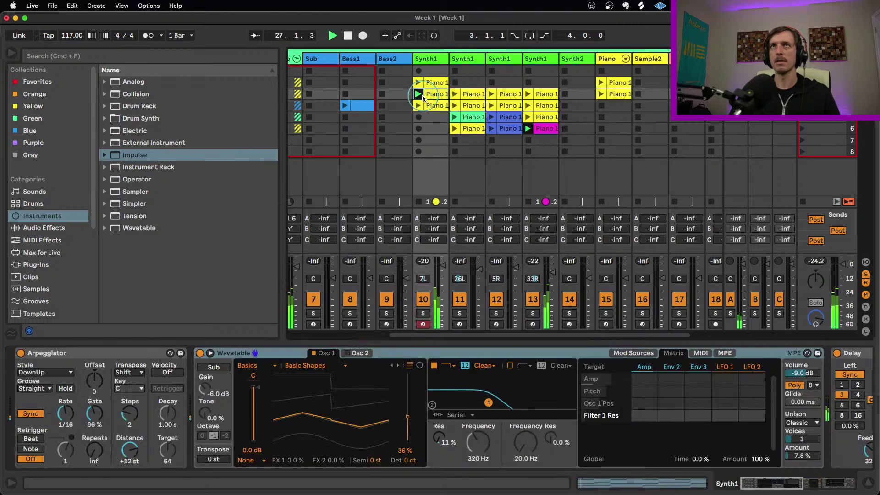
{"action": "left_click", "coordinate": [454, 117]}
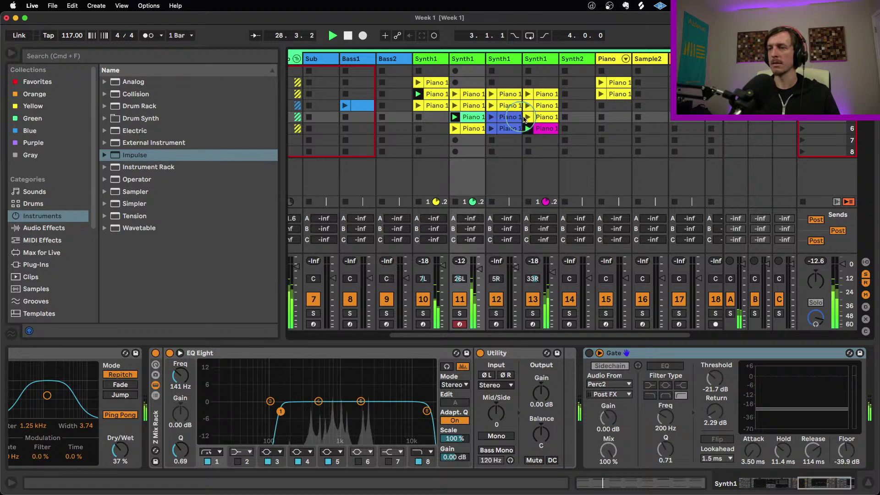
{"action": "left_click", "coordinate": [508, 107]}
{"action": "left_click", "coordinate": [493, 106]}
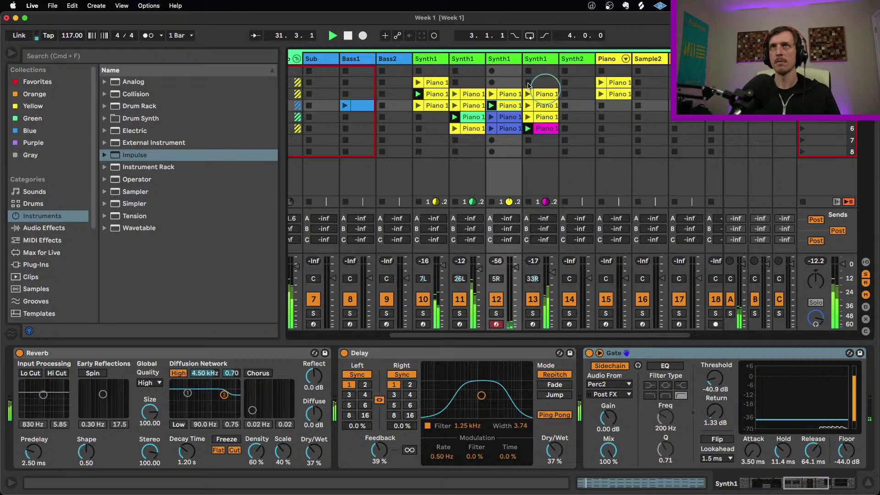
- Turn off the Gate on track 12 and lower the track's volume slightly
{"action": "left_click", "coordinate": [610, 365]}
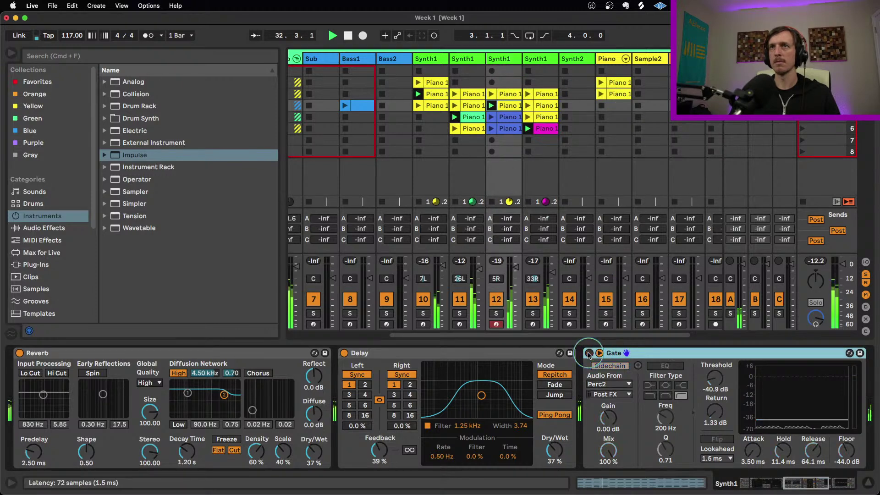
{"action": "left_click_drag", "start_coordinate": [516, 267], "coordinate": [515, 270]}
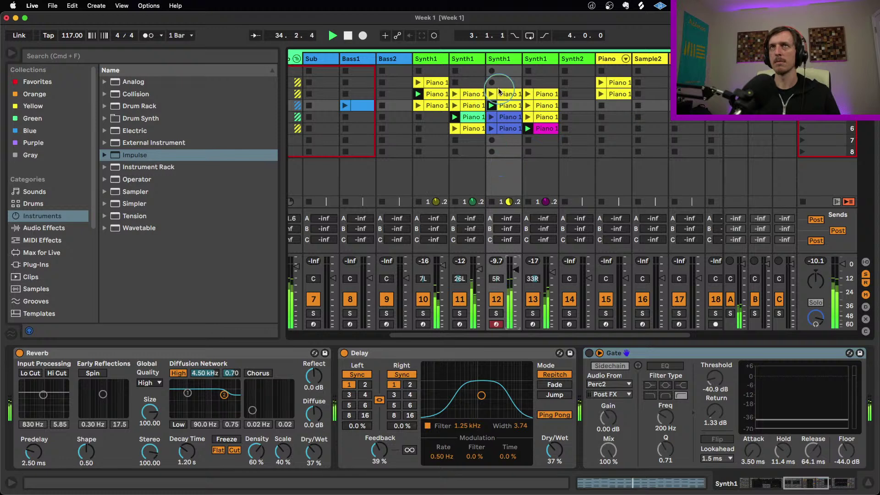
- Audition track 12's blue scene 5 clip, toggle the track's solo on and off, and switch to its yellow scene 3 clip
{"action": "left_click", "coordinate": [491, 118]}
{"action": "left_click", "coordinate": [630, 179]}
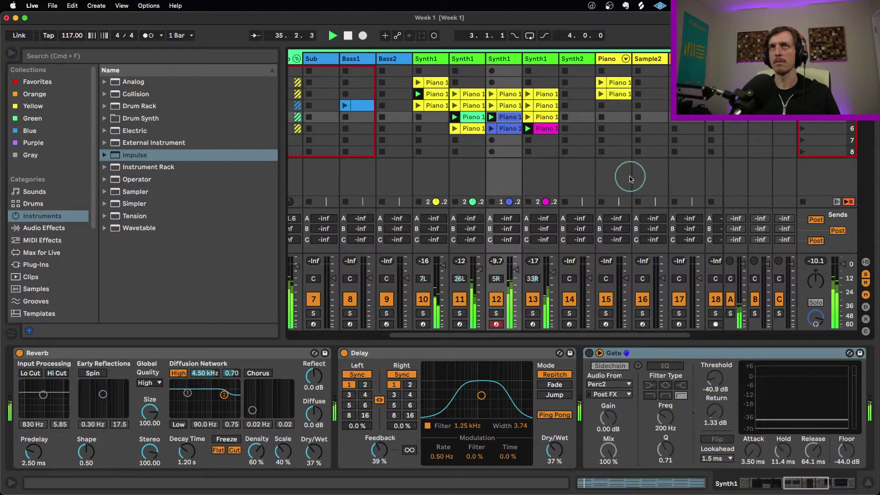
{"action": "left_click", "coordinate": [504, 60]}
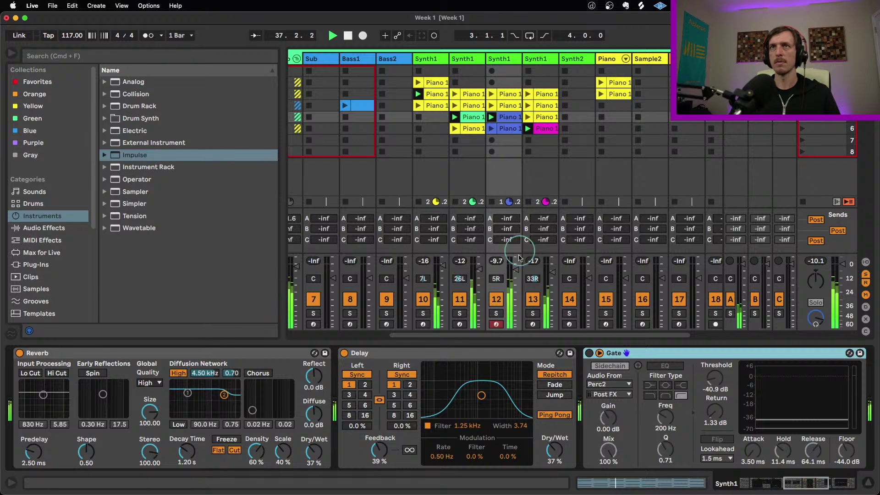
{"action": "left_click", "coordinate": [495, 314]}
{"action": "left_click", "coordinate": [495, 314]}
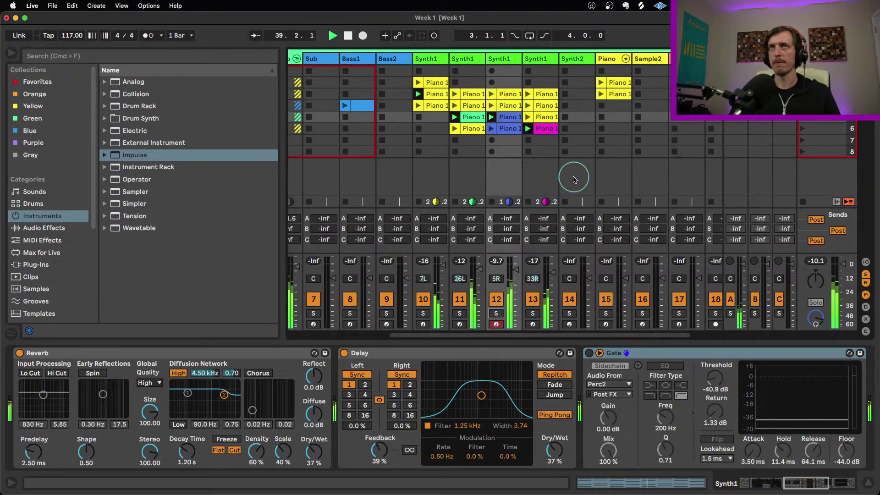
{"action": "left_click", "coordinate": [496, 94]}
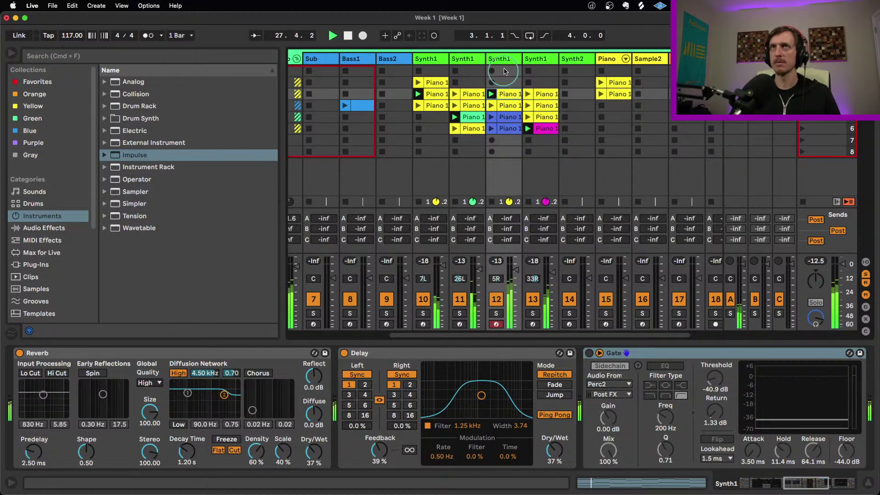
- Set the Dry/Wet of track 12's Delay to 50 %
{"action": "left_click", "coordinate": [541, 443]}
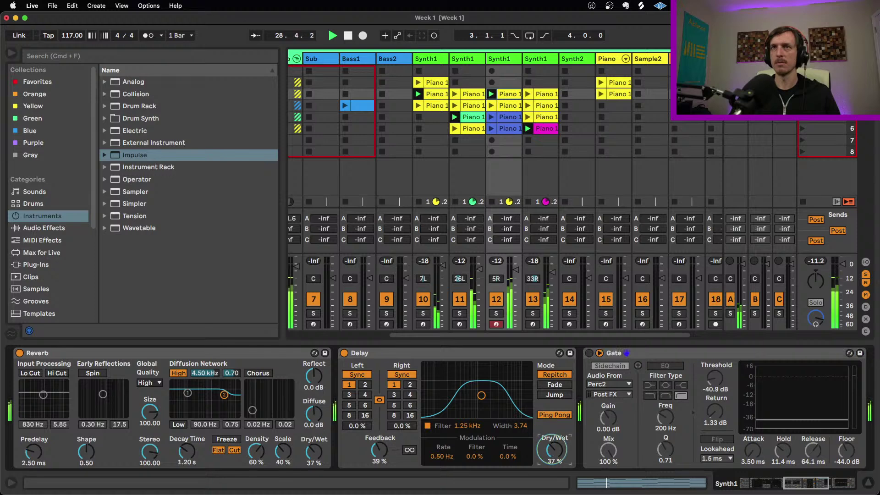
{"action": "left_click_drag", "start_coordinate": [554, 449], "coordinate": [554, 447]}
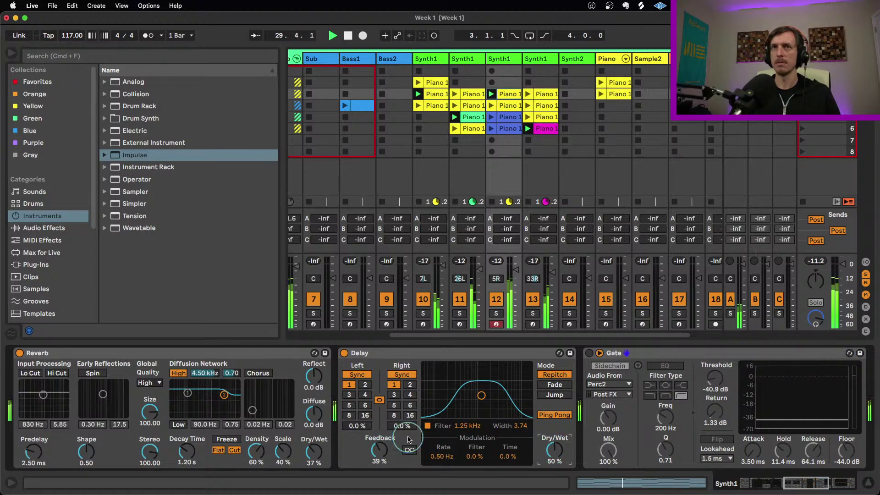
- In track 12's Wavetable, set the first filter's frequency to 213 Hz and its Env 2 modulation amount to 48
{"action": "left_click_drag", "start_coordinate": [835, 475], "coordinate": [779, 481]}
{"action": "left_click_drag", "start_coordinate": [369, 445], "coordinate": [371, 446]}
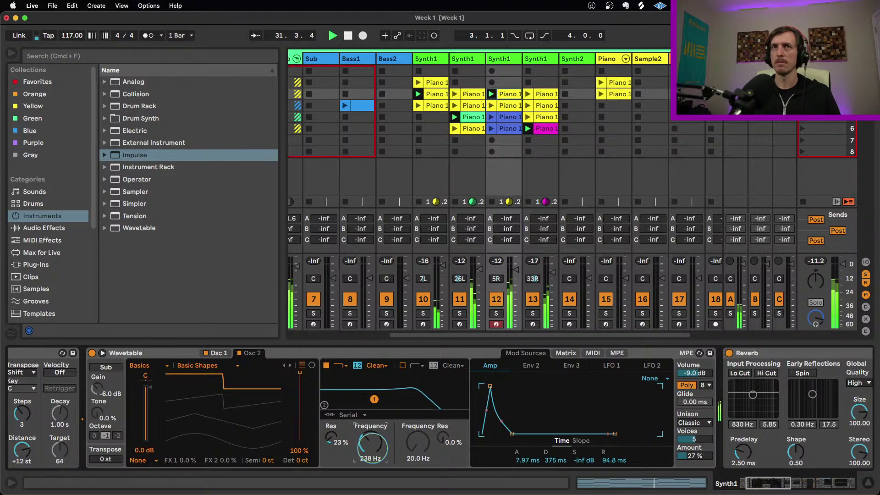
{"action": "mouse_move", "coordinate": [372, 451]}
{"action": "left_mouse_down"}
{"action": "mouse_move", "coordinate": [373, 463]}
{"action": "mouse_move", "coordinate": [372, 456]}
{"action": "left_mouse_up"}
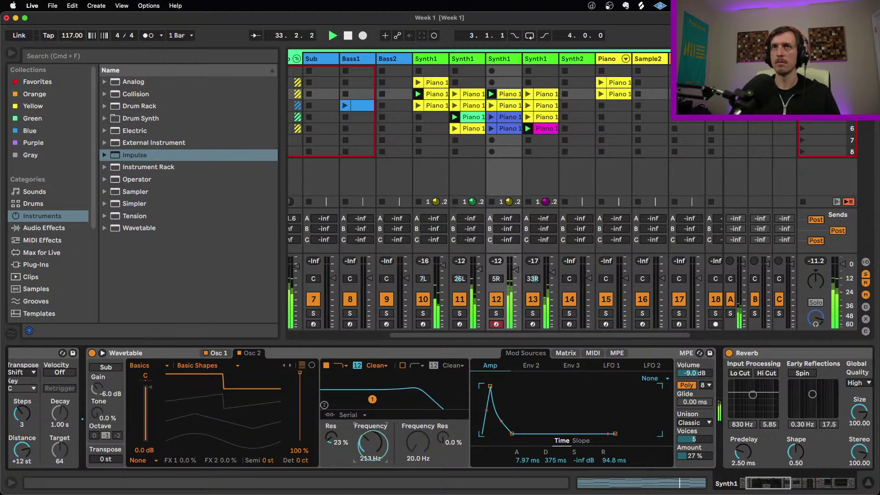
{"action": "left_click", "coordinate": [567, 356]}
{"action": "left_click_drag", "start_coordinate": [564, 391], "coordinate": [564, 369]}
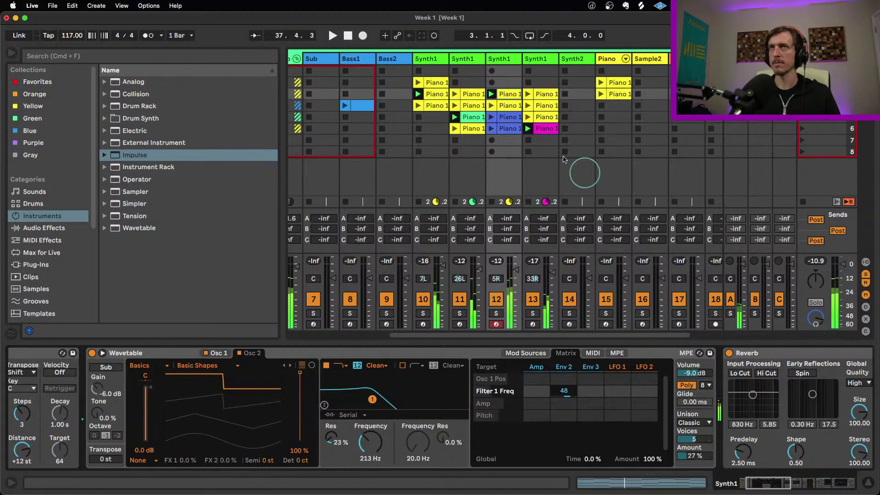
{"action": "left_click", "coordinate": [473, 94]}
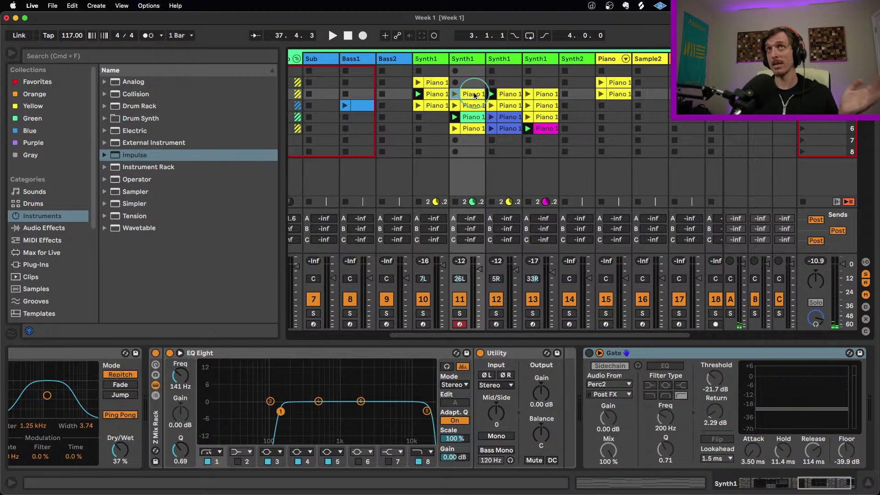
{"action": "left_click_drag", "start_coordinate": [479, 140], "coordinate": [661, 160]}
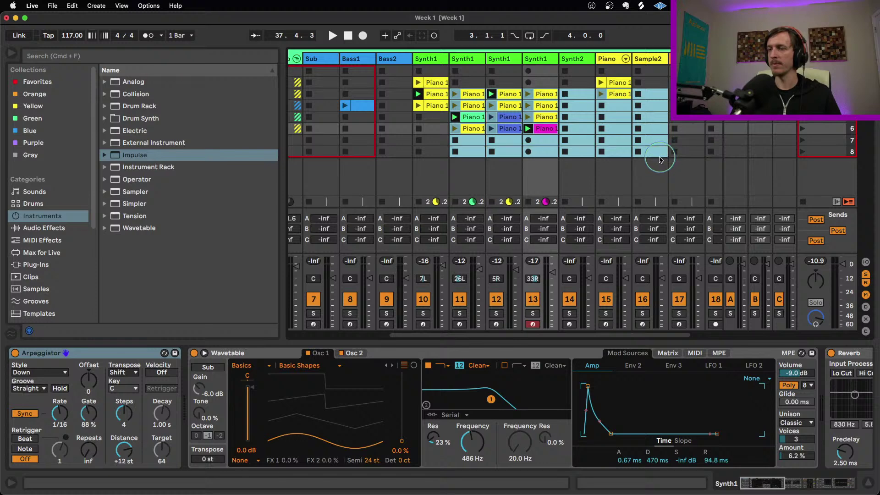
{"action": "left_click_drag", "start_coordinate": [467, 83], "coordinate": [537, 83]}
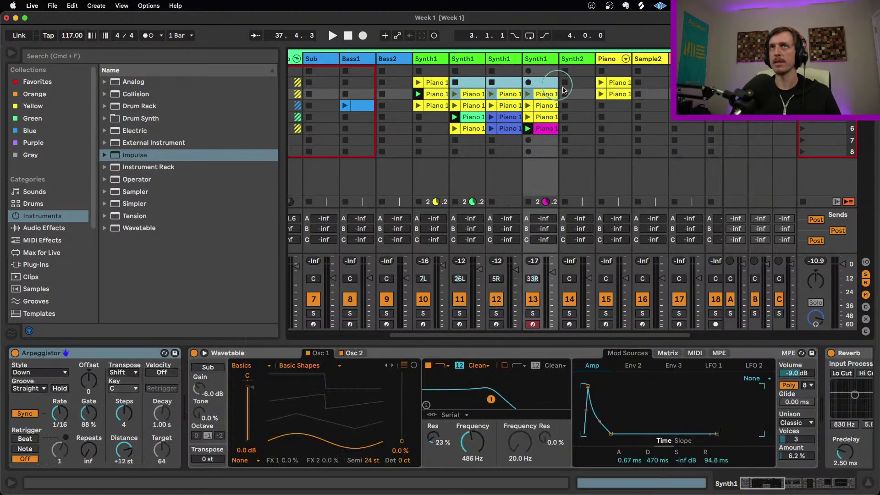
{"action": "left_click", "coordinate": [618, 118]}
{"action": "left_click_drag", "start_coordinate": [581, 146], "coordinate": [393, 73]}
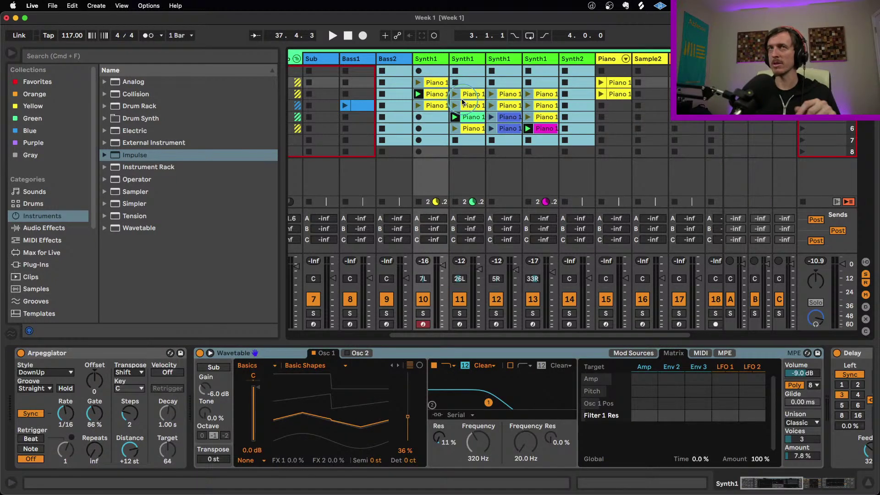
{"action": "left_click_drag", "start_coordinate": [441, 134], "coordinate": [474, 119]}
{"action": "left_click", "coordinate": [502, 98]}
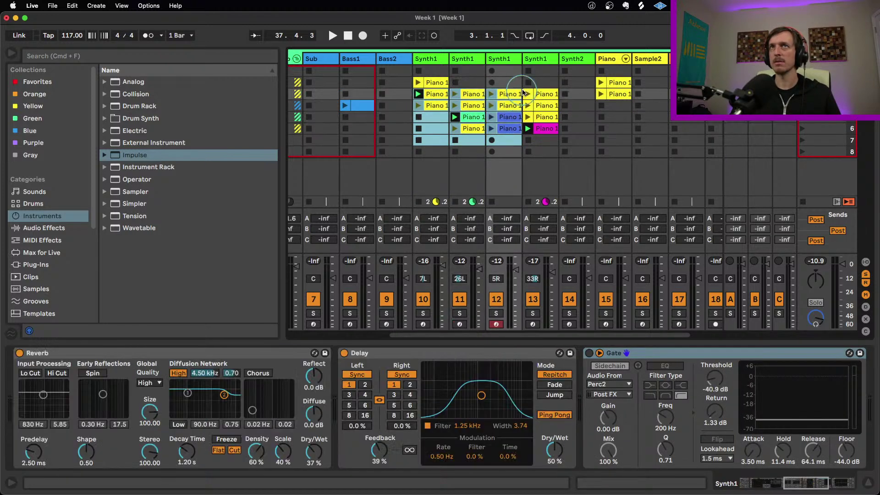
{"action": "left_click", "coordinate": [554, 112]}
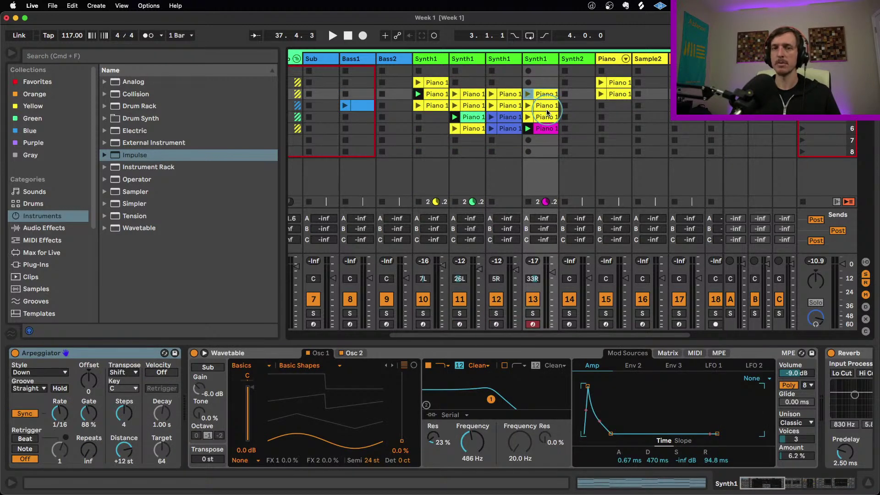
{"action": "left_click", "coordinate": [547, 110]}
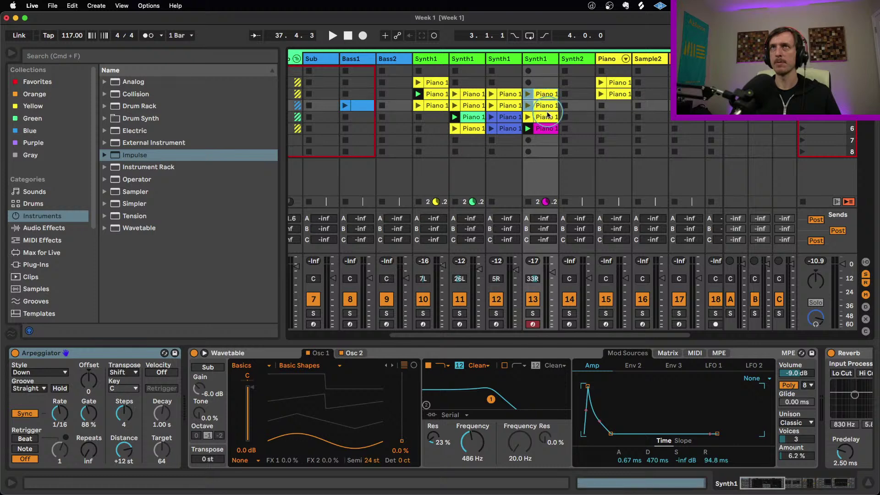
{"action": "left_click", "coordinate": [548, 129]}
{"action": "left_click", "coordinate": [503, 106]}
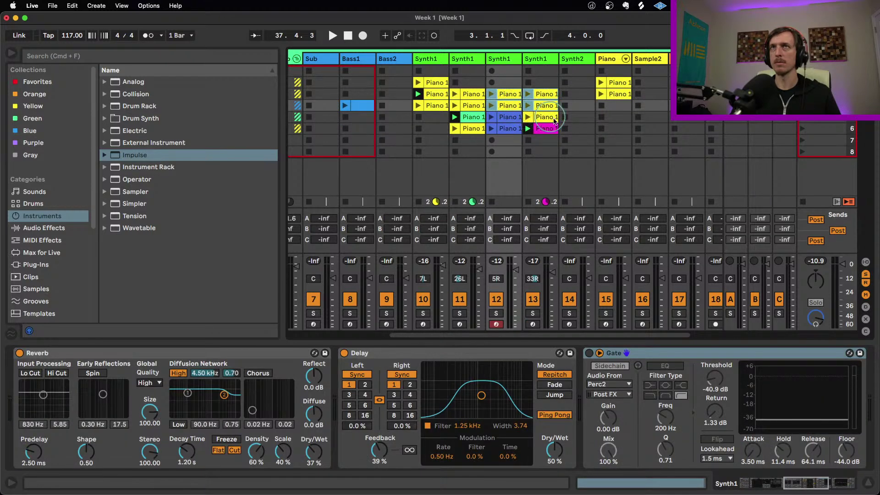
{"action": "left_click", "coordinate": [543, 140]}
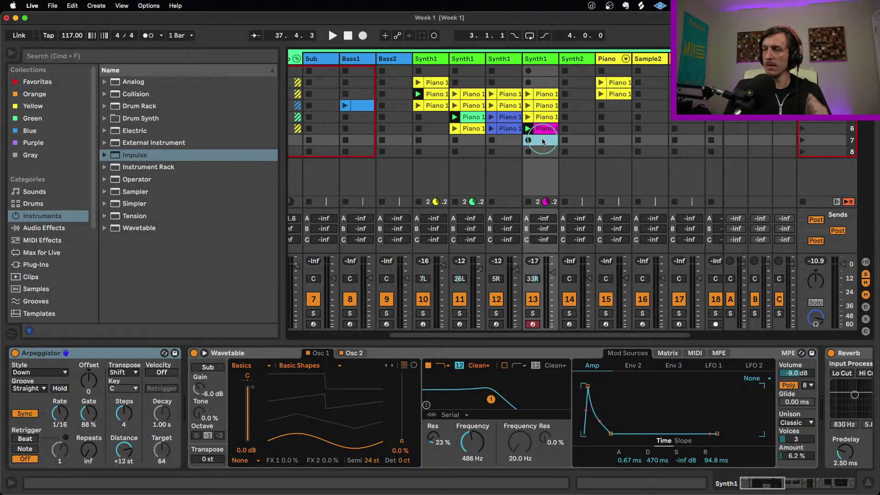
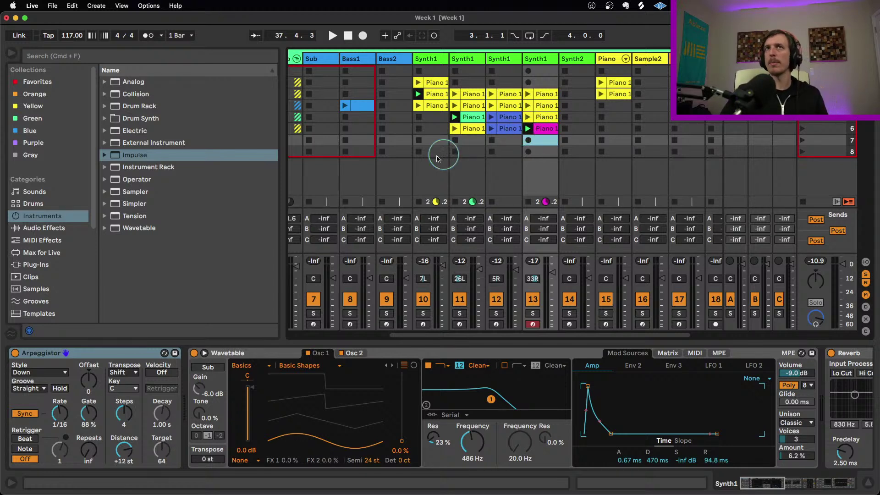
- During playback, set return A's ValhallaShimmer to feedback 0.356, diffusion 0.802 and low cut 140, and its Compressor threshold to -15.7 dB
{"action": "left_click_drag", "start_coordinate": [497, 336], "coordinate": [451, 335]}
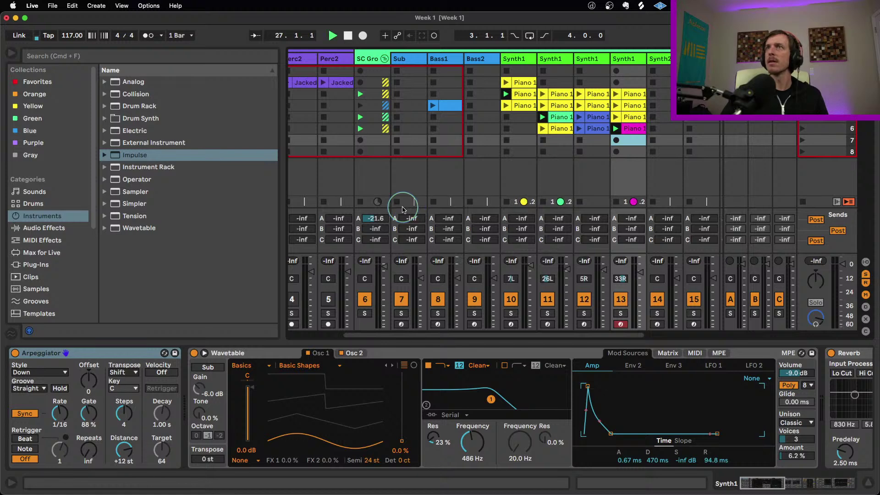
{"action": "key", "text": "space"}
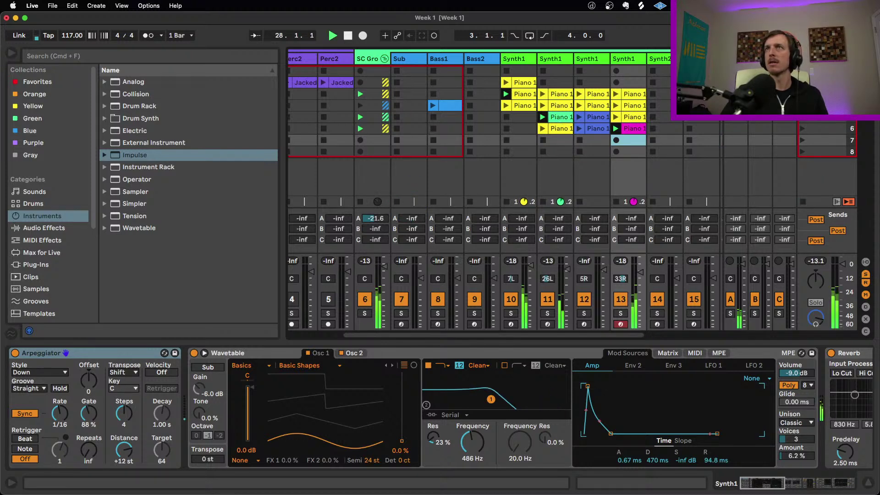
{"action": "left_click", "coordinate": [730, 176]}
{"action": "left_click", "coordinate": [41, 353]}
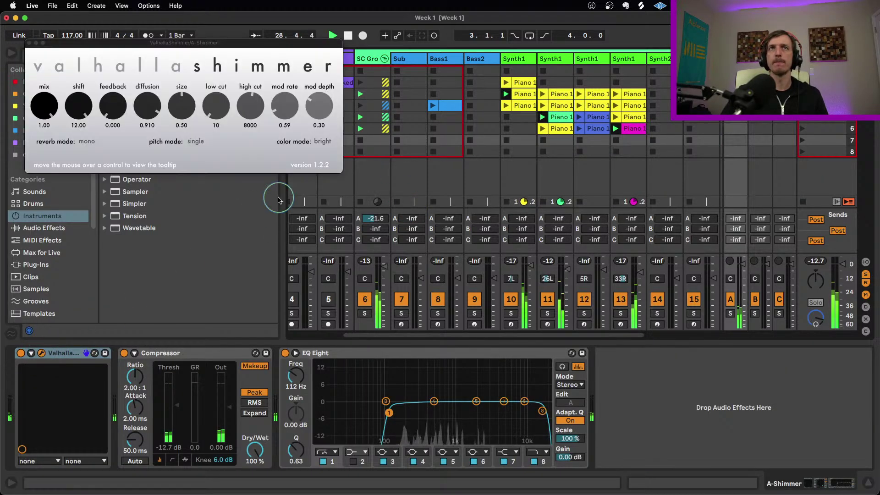
{"action": "left_click_drag", "start_coordinate": [109, 107], "coordinate": [101, 75]}
{"action": "left_click_drag", "start_coordinate": [147, 105], "coordinate": [149, 123]}
{"action": "left_click_drag", "start_coordinate": [209, 113], "coordinate": [210, 102]}
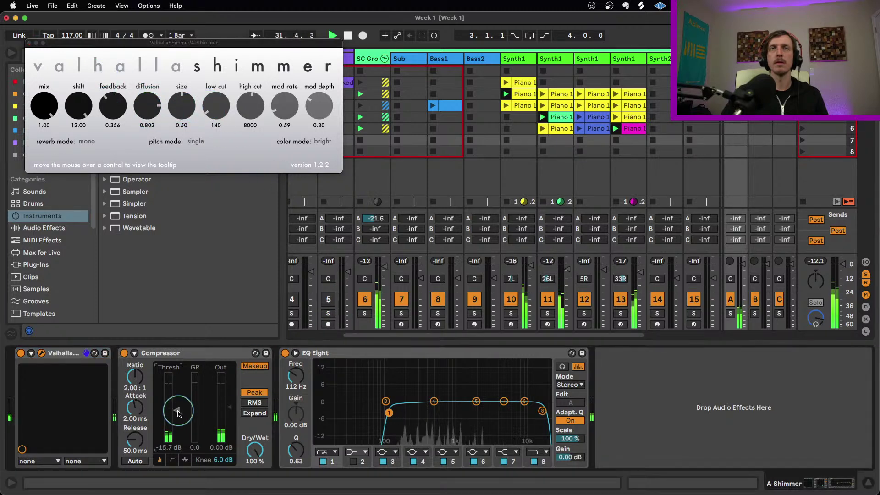
{"action": "left_click", "coordinate": [29, 43]}
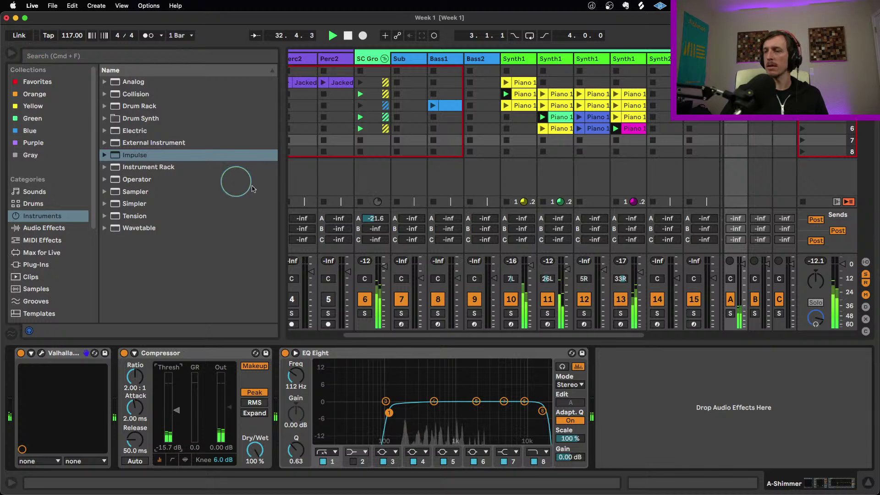
- Set the SC group track's send A to -13.0 dB and send B to -19.7 dB
{"action": "left_click_drag", "start_coordinate": [374, 224], "coordinate": [375, 219]}
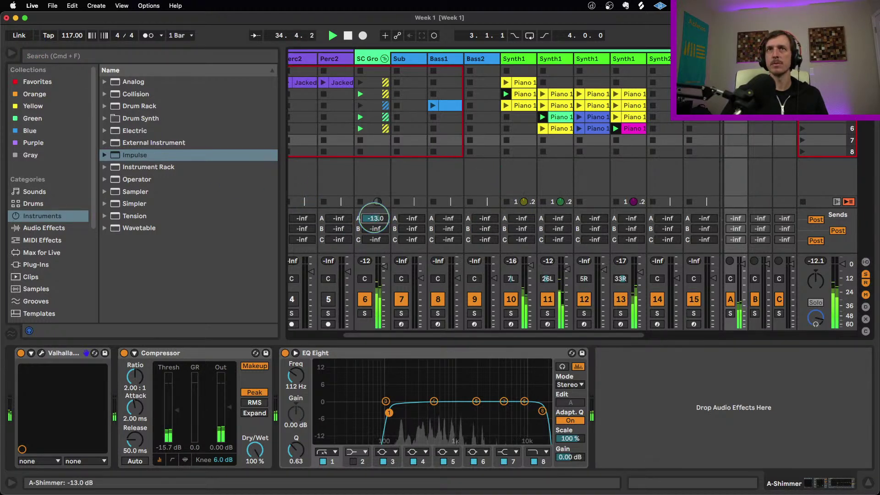
{"action": "left_click_drag", "start_coordinate": [376, 230], "coordinate": [377, 229]}
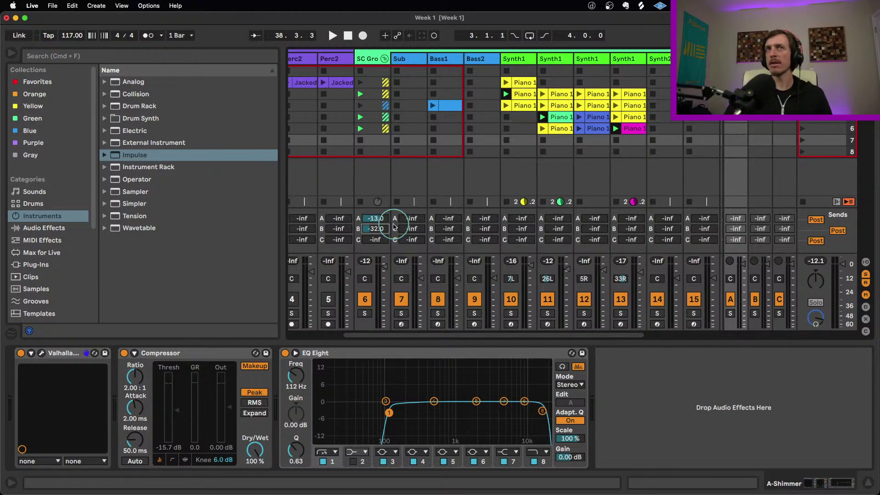
{"action": "key", "text": "space"}
{"action": "scroll", "coordinate": [378, 231], "scroll_direction": "up", "scroll_amount": 3}
{"action": "scroll", "coordinate": [378, 229], "scroll_direction": "up", "scroll_amount": 2}
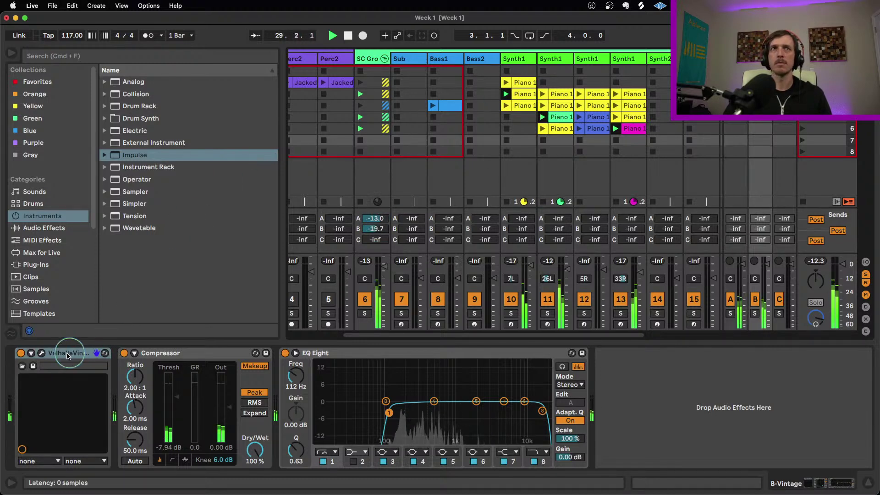
- Change the reverb mode of return B's ValhallaVintageVerb to Ambience
{"action": "left_click", "coordinate": [41, 353]}
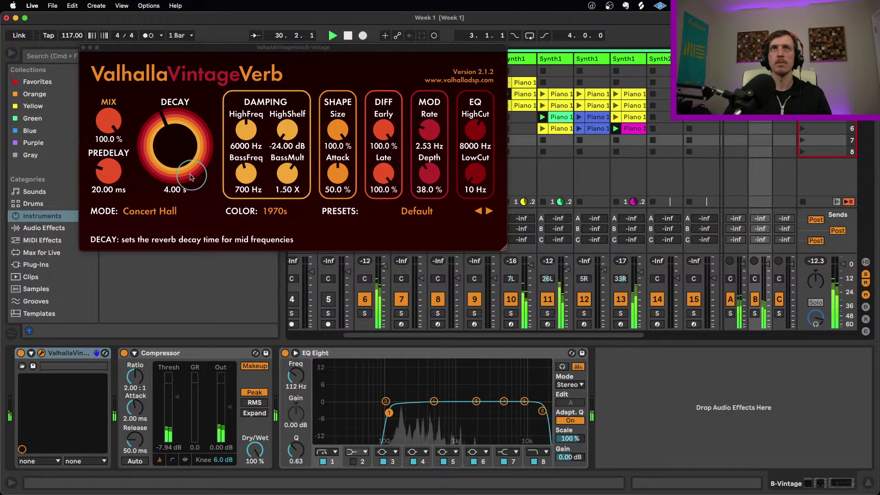
{"action": "left_click", "coordinate": [167, 212]}
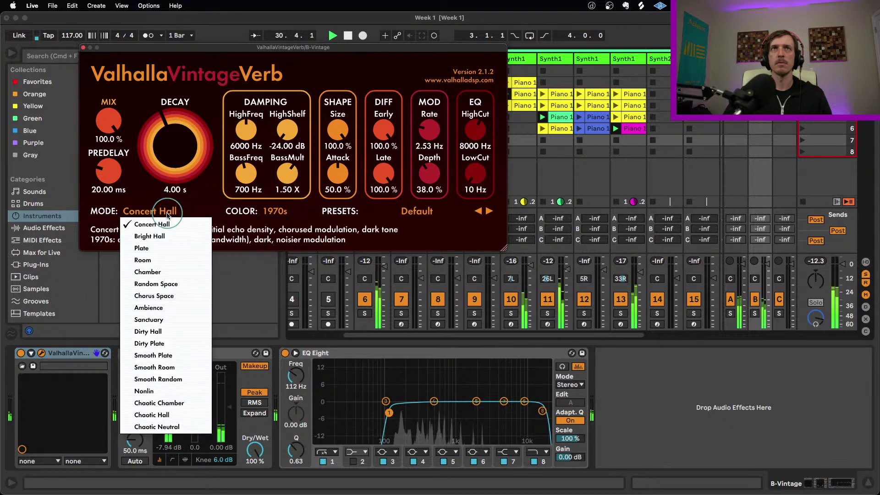
{"action": "left_click", "coordinate": [191, 307]}
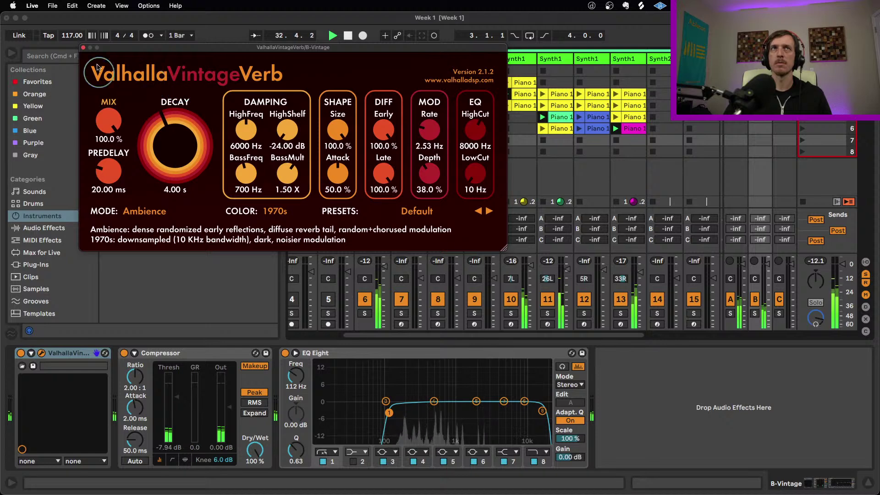
- Insert an Echo after the ValhallaVintageVerb on return B, with reverb at 2.4% and dry/wet at 100%
{"action": "left_click", "coordinate": [83, 48]}
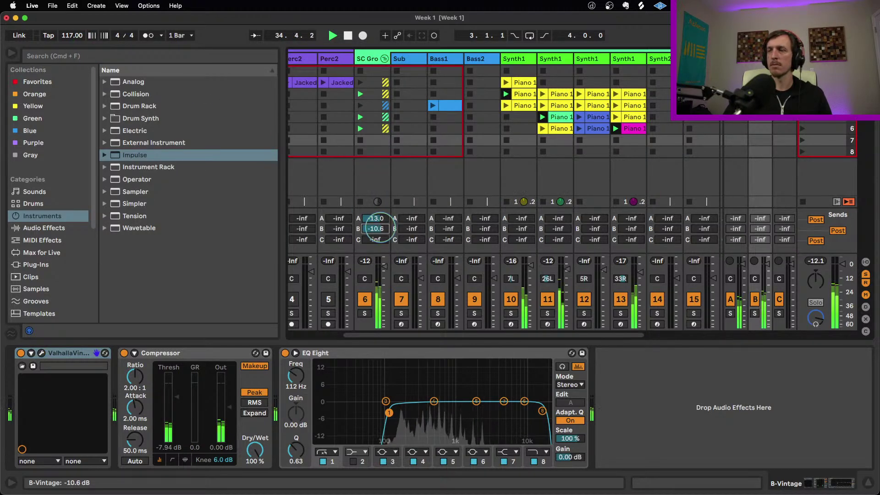
{"action": "left_click", "coordinate": [45, 228]}
{"action": "scroll", "coordinate": [153, 212], "scroll_direction": "up", "scroll_amount": 10}
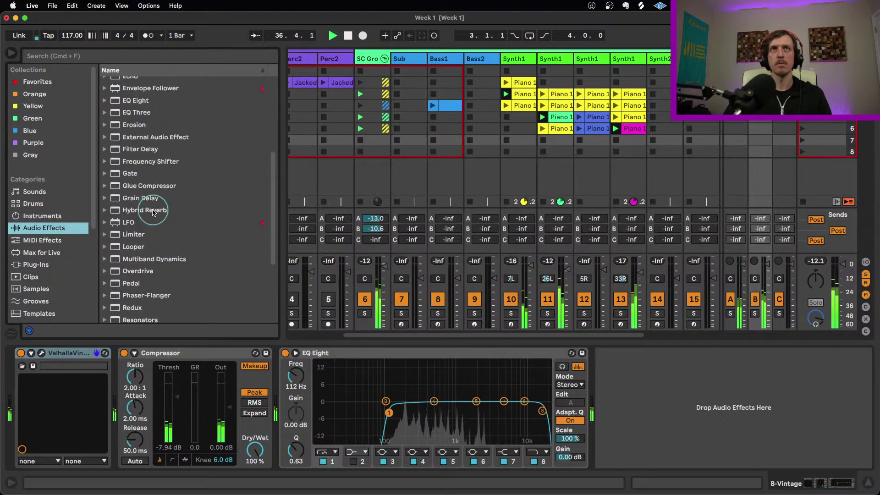
{"action": "left_click_drag", "start_coordinate": [114, 402], "coordinate": [153, 407]}
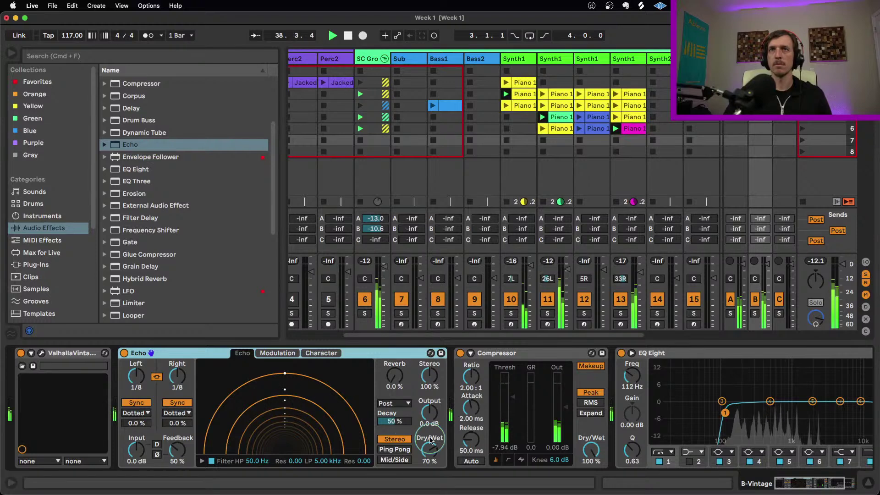
{"action": "left_click_drag", "start_coordinate": [396, 378], "coordinate": [396, 373]}
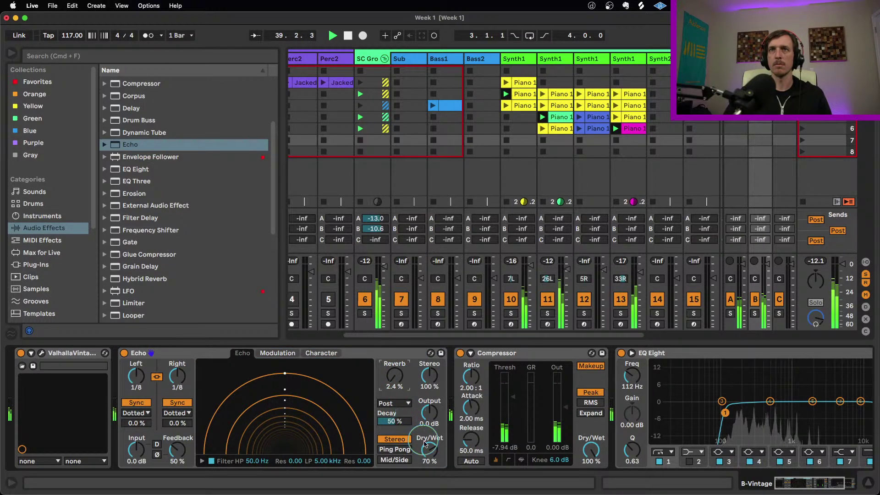
{"action": "left_click_drag", "start_coordinate": [425, 444], "coordinate": [424, 430]}
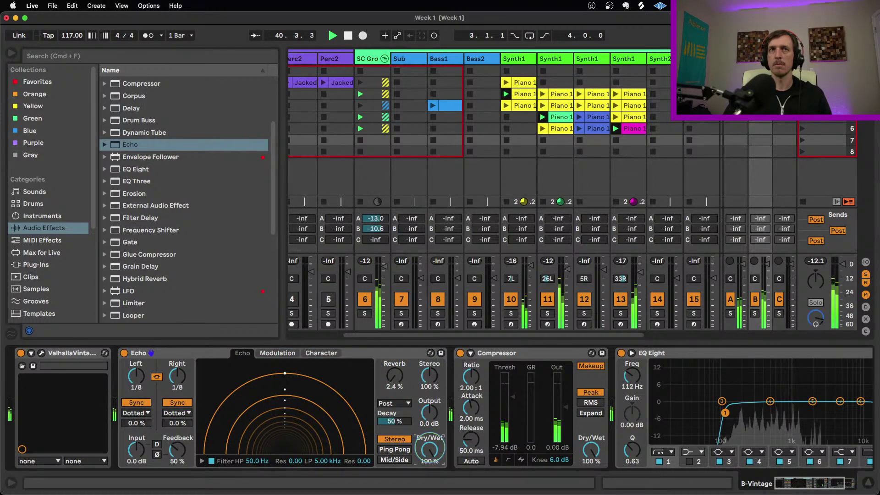
- Set the SC group track's send A to -16.6 dB and send B to -8.7 dB
{"action": "left_click", "coordinate": [382, 232]}
{"action": "left_click_drag", "start_coordinate": [383, 235], "coordinate": [376, 221]}
- Set return A's ValhallaShimmer feedback to 0.378 and its reverb mode to bigStereo
{"action": "left_click", "coordinate": [735, 59]}
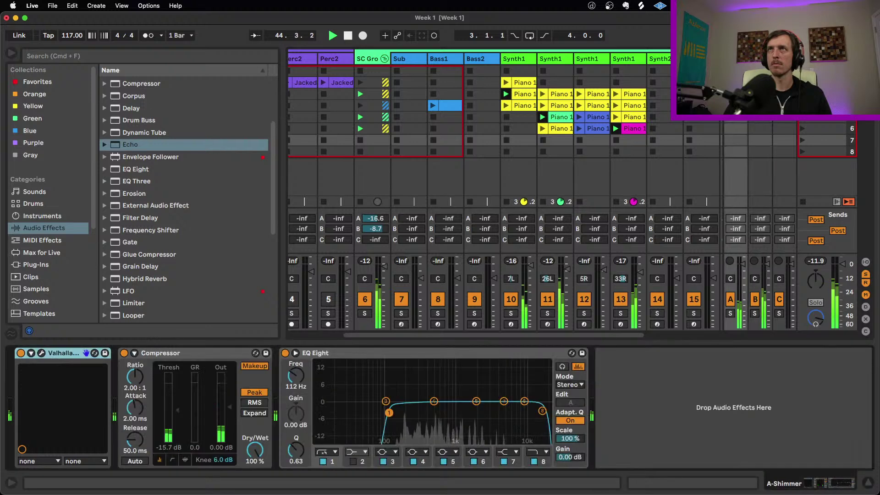
{"action": "scroll", "coordinate": [137, 248], "scroll_direction": "down", "scroll_amount": 5}
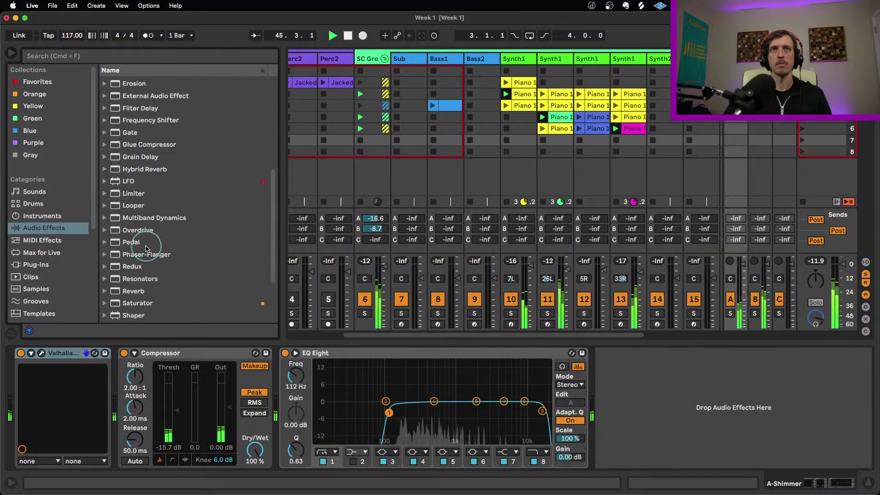
{"action": "key", "text": "e"}
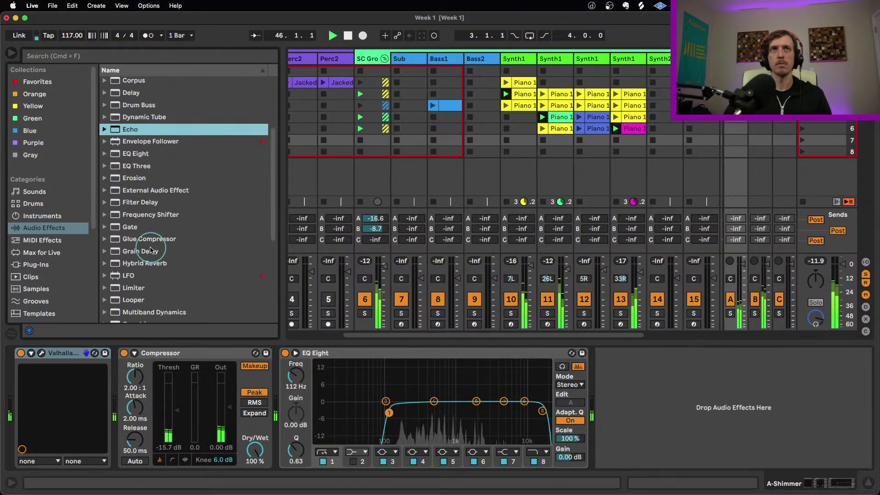
{"action": "left_click", "coordinate": [42, 354]}
{"action": "left_click_drag", "start_coordinate": [181, 108], "coordinate": [163, 108]}
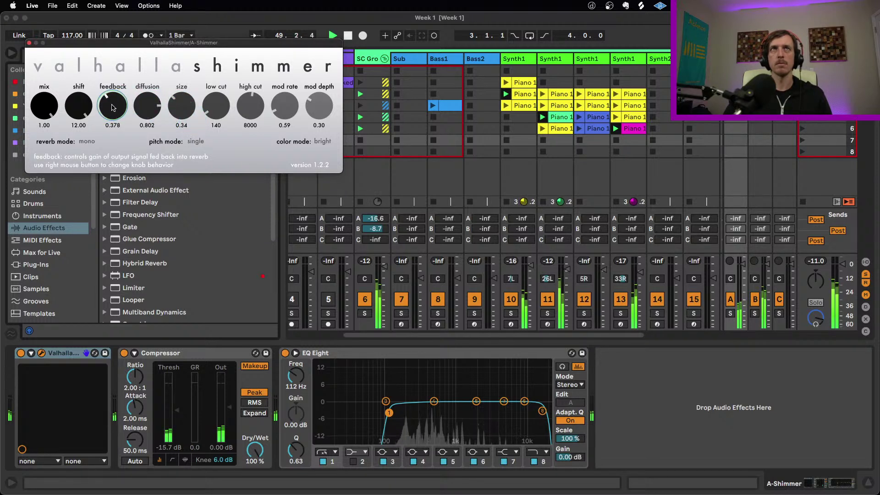
{"action": "left_click", "coordinate": [83, 145]}
{"action": "left_click", "coordinate": [92, 161]}
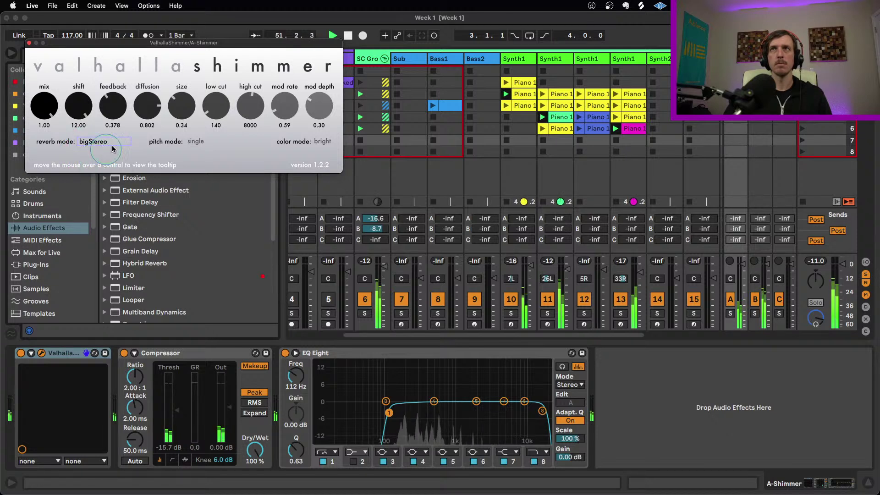
{"action": "left_click", "coordinate": [29, 44]}
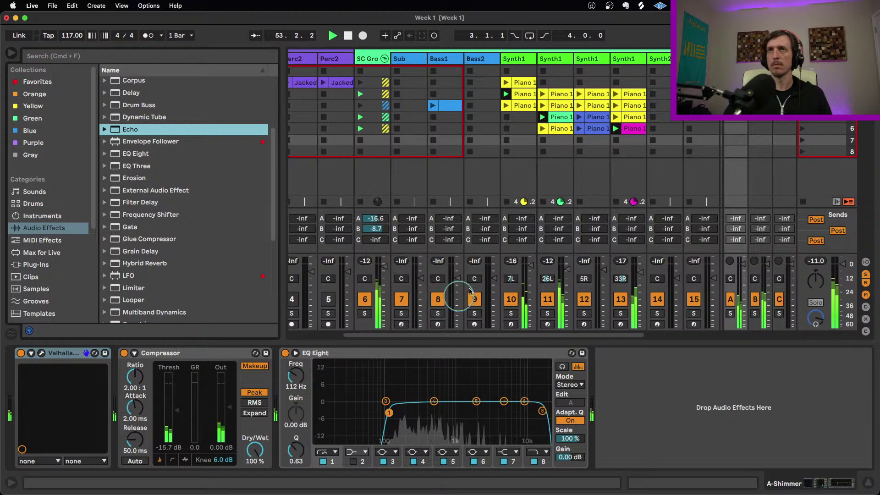
- Launch track 12's scene 3 and scene 6 clips in turn and set its Wavetable's first filter frequency to 514 Hz
{"action": "left_click", "coordinate": [580, 94]}
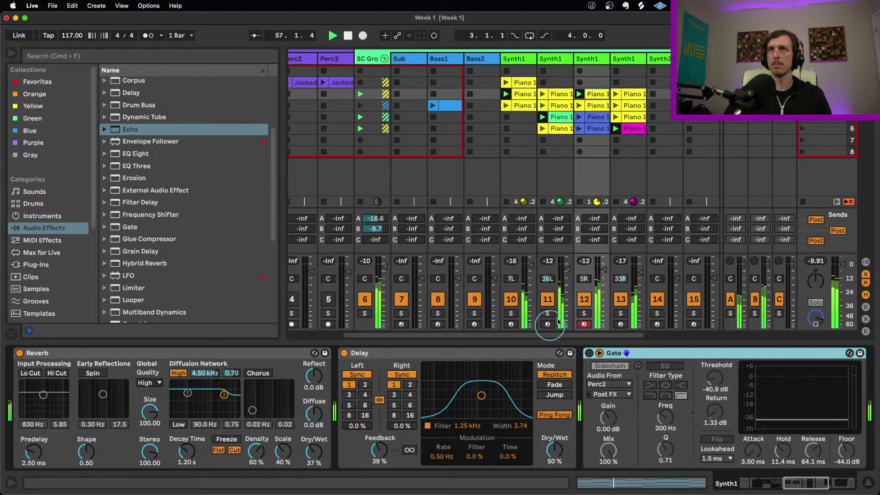
{"action": "left_click", "coordinate": [603, 270]}
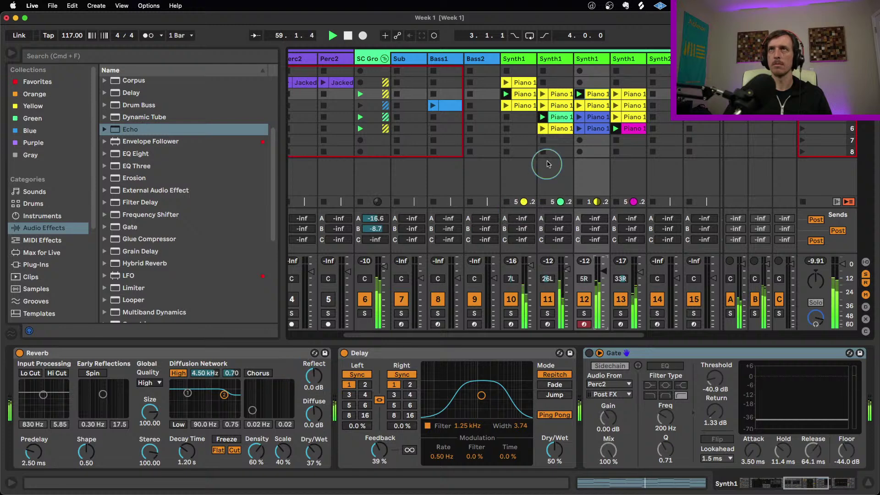
{"action": "left_click_drag", "start_coordinate": [481, 395], "coordinate": [485, 397]}
{"action": "left_click_drag", "start_coordinate": [554, 451], "coordinate": [555, 463]}
{"action": "left_click", "coordinate": [803, 485]}
{"action": "left_click_drag", "start_coordinate": [802, 485], "coordinate": [776, 485]}
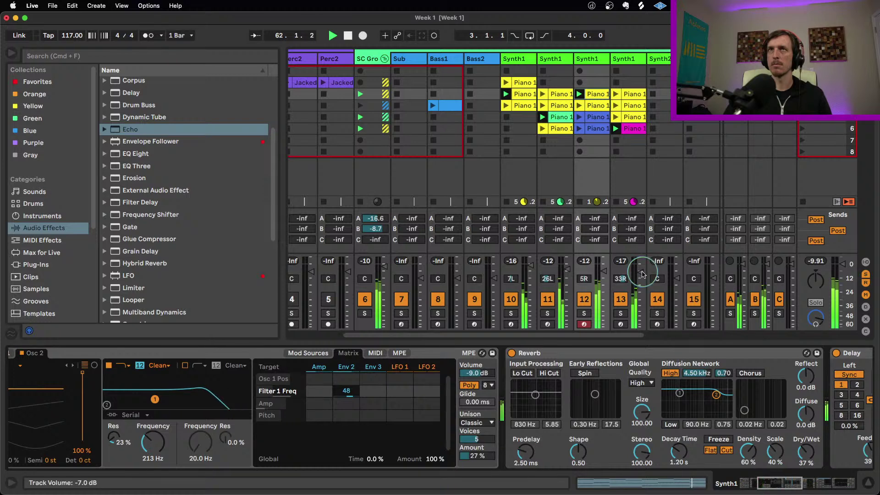
{"action": "left_click", "coordinate": [578, 130]}
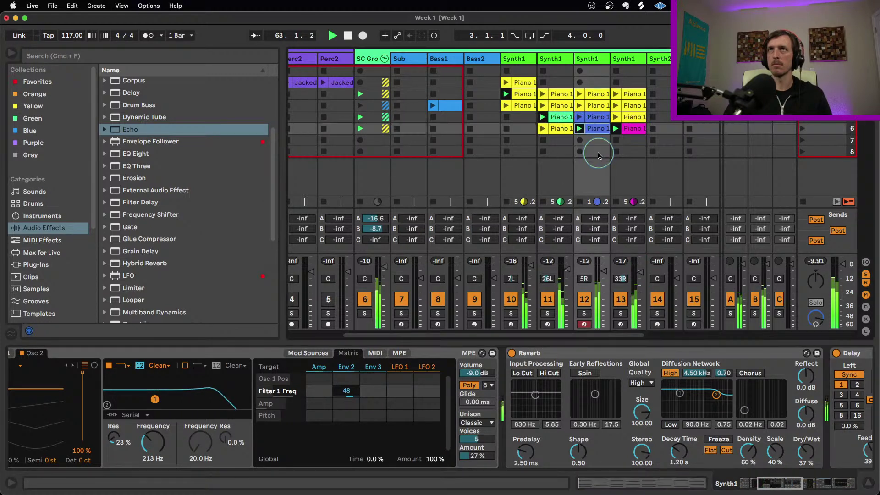
{"action": "left_click_drag", "start_coordinate": [152, 444], "coordinate": [153, 420]}
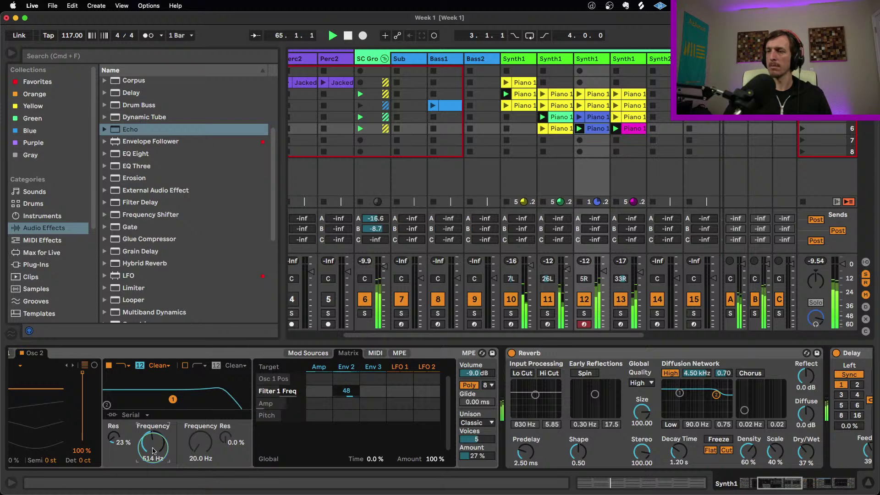
- Stop playback and load Noise Engineering's VST3 plug-in Ruina onto return C
{"action": "left_click", "coordinate": [297, 324]}
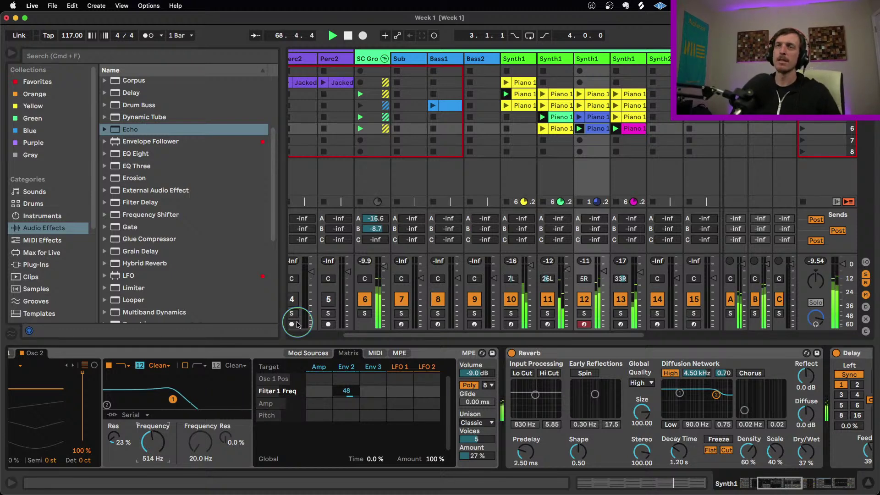
{"action": "left_click", "coordinate": [36, 265]}
{"action": "left_click", "coordinate": [174, 245]}
{"action": "scroll", "coordinate": [175, 245], "scroll_direction": "up", "scroll_amount": 3}
{"action": "scroll", "coordinate": [174, 245], "scroll_direction": "down", "scroll_amount": 3}
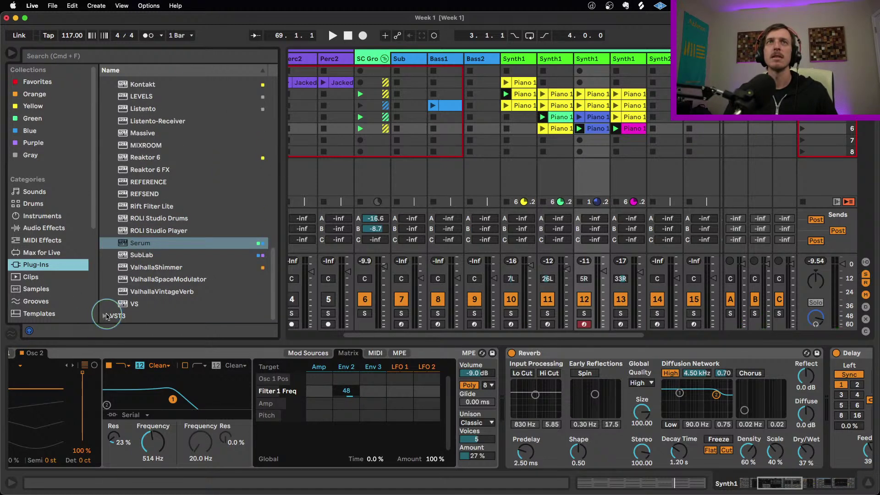
{"action": "left_click", "coordinate": [105, 316]}
{"action": "left_click", "coordinate": [111, 192]}
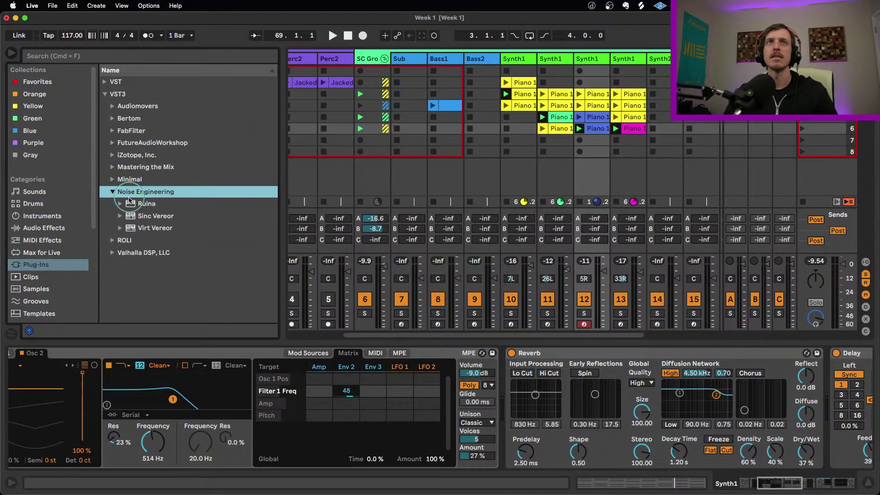
{"action": "left_click", "coordinate": [130, 203]}
{"action": "left_click", "coordinate": [761, 174]}
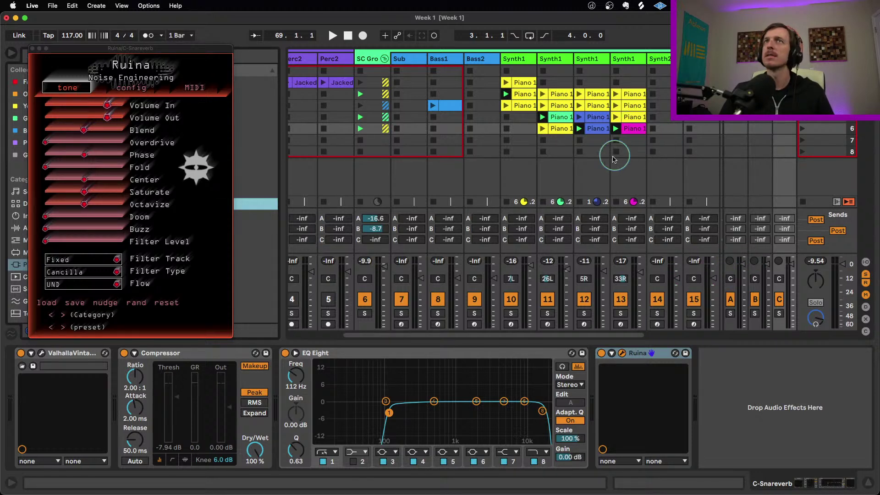
- Play the session and raise the SC group track's send C to -30.5 dB
{"action": "left_click_drag", "start_coordinate": [376, 240], "coordinate": [377, 237]}
{"action": "key", "text": "space"}
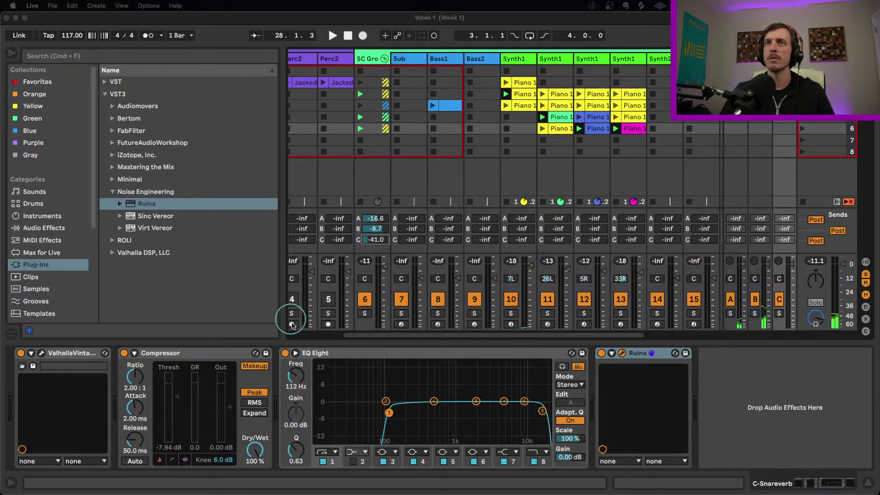
{"action": "left_click", "coordinate": [299, 335]}
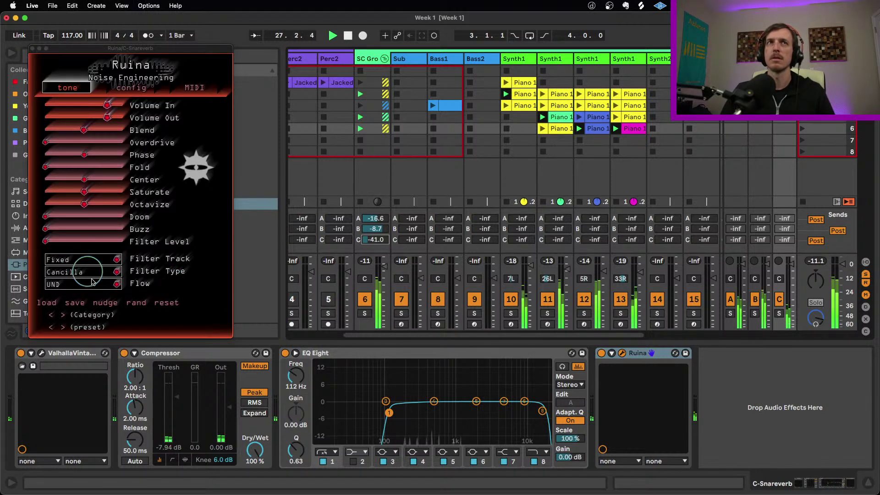
{"action": "left_click_drag", "start_coordinate": [377, 246], "coordinate": [365, 229]}
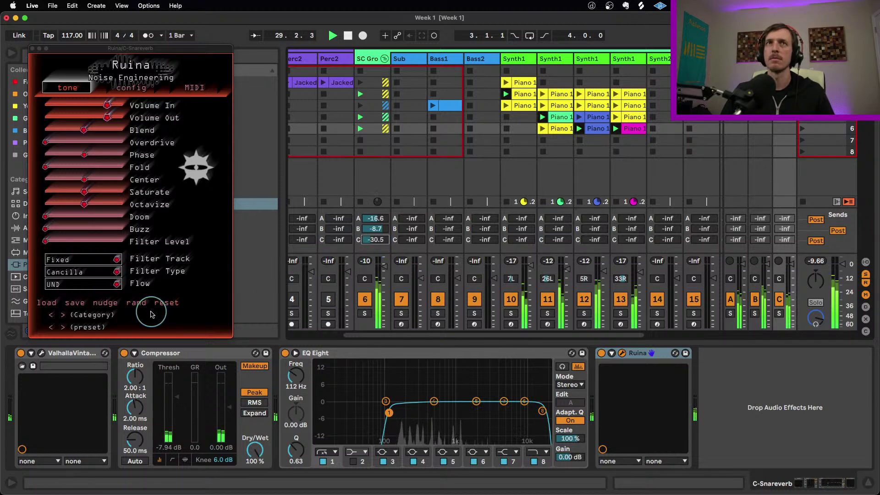
- Randomize Ruina's settings twice during playback, lower the SC group's send C to -56.0 dB and stop playback
{"action": "left_click", "coordinate": [136, 303]}
{"action": "left_click", "coordinate": [373, 240]}
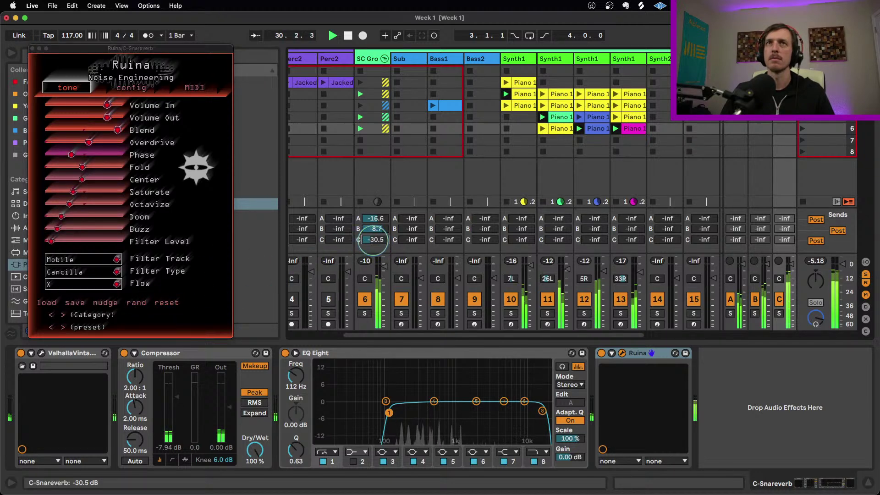
{"action": "left_click", "coordinate": [137, 304]}
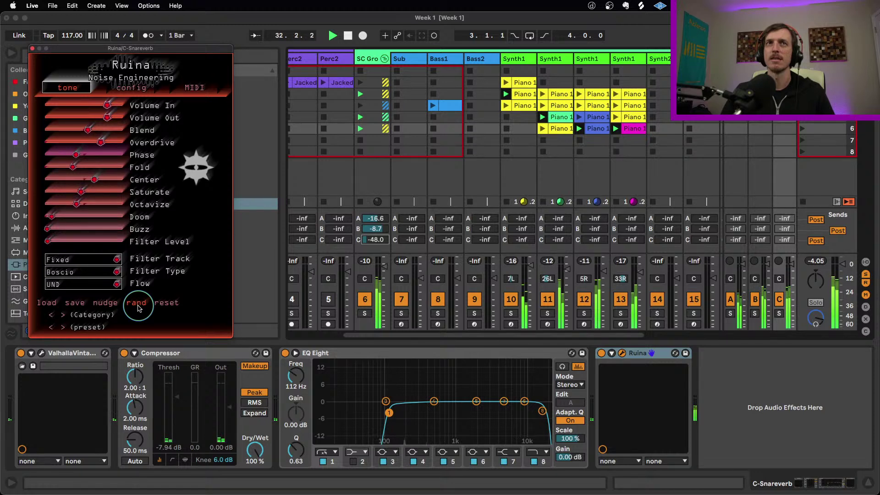
{"action": "left_click_drag", "start_coordinate": [374, 238], "coordinate": [375, 241]}
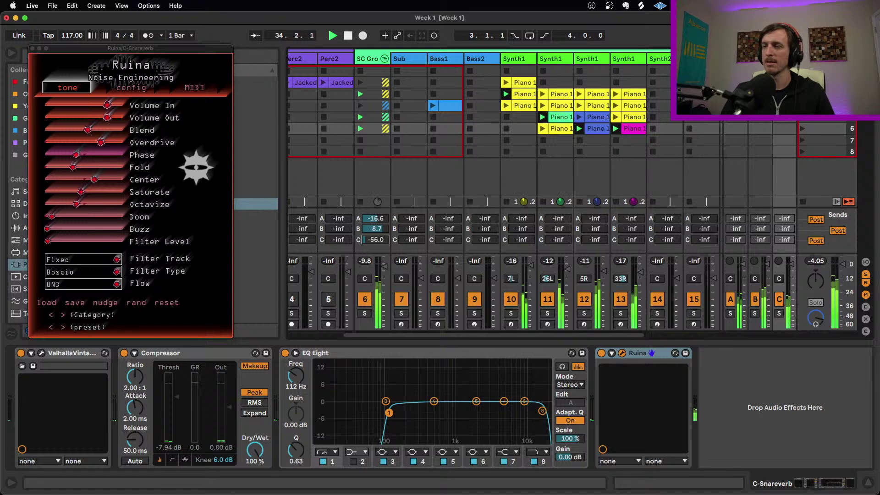
{"action": "key", "text": "super+alt+p"}
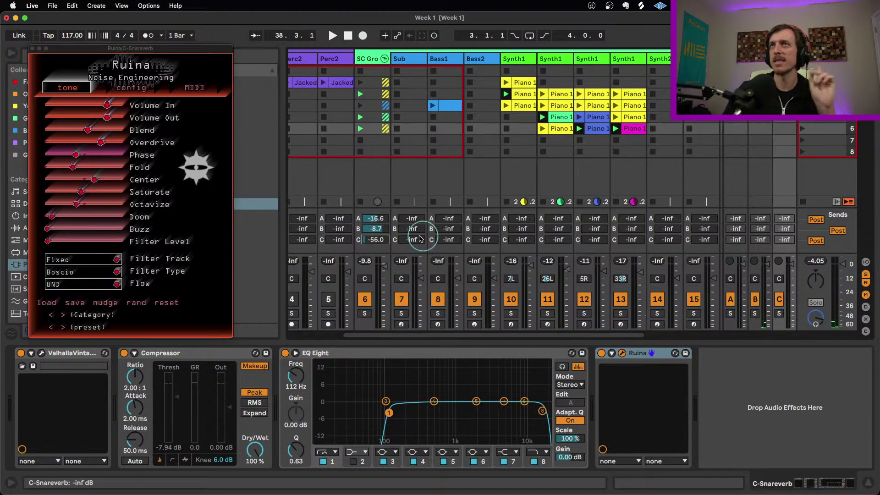
- Reset the SC group track's send C to -inf and solo return B
{"action": "left_click", "coordinate": [376, 240]}
{"action": "key", "text": "Delete"}
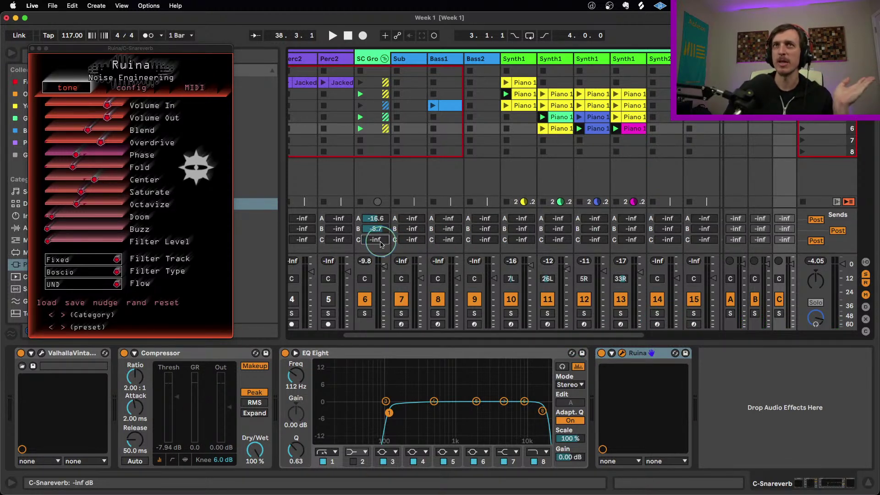
{"action": "left_click_drag", "start_coordinate": [379, 245], "coordinate": [371, 241]}
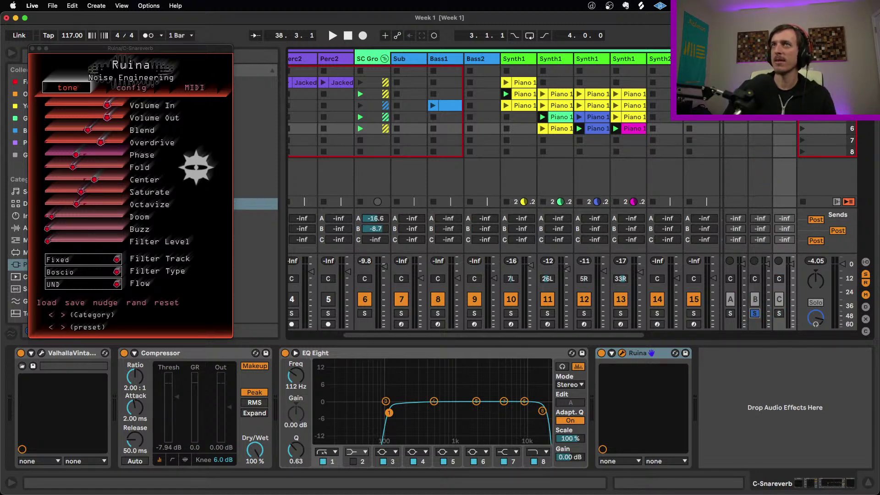
- Audition the soloed return B and enable its send to return C
{"action": "left_click", "coordinate": [756, 184]}
{"action": "key", "text": "space"}
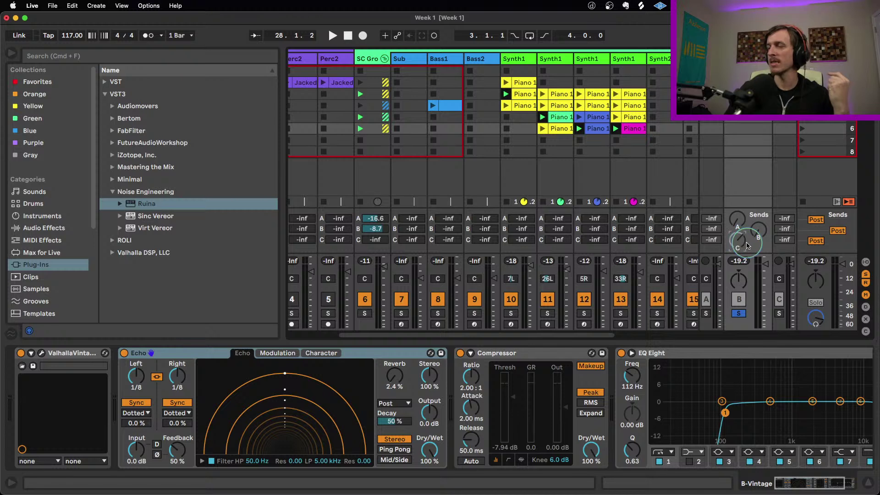
{"action": "key", "text": "space"}
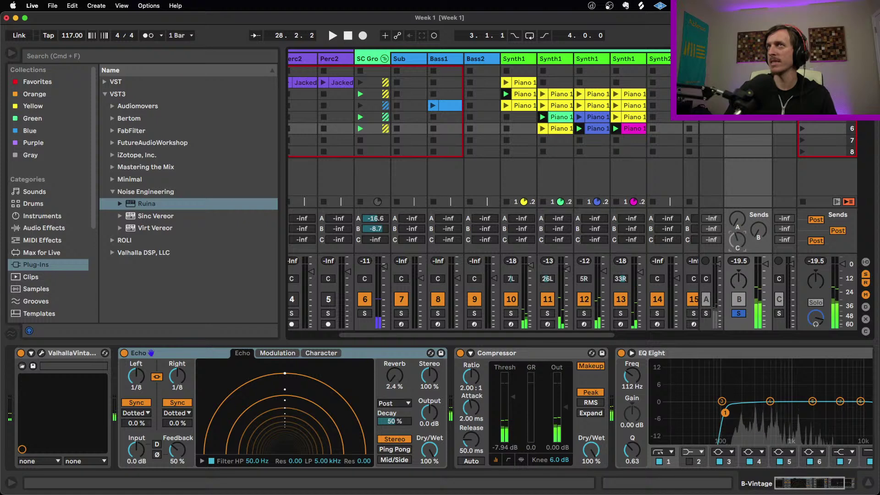
{"action": "key", "text": "Return"}
{"action": "key", "text": "super+z"}
{"action": "right_click", "coordinate": [714, 242]}
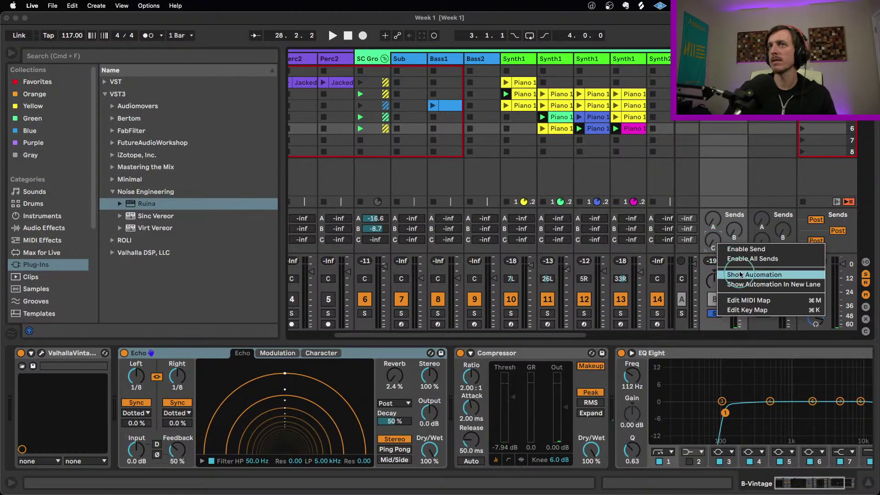
{"action": "left_click", "coordinate": [747, 250]}
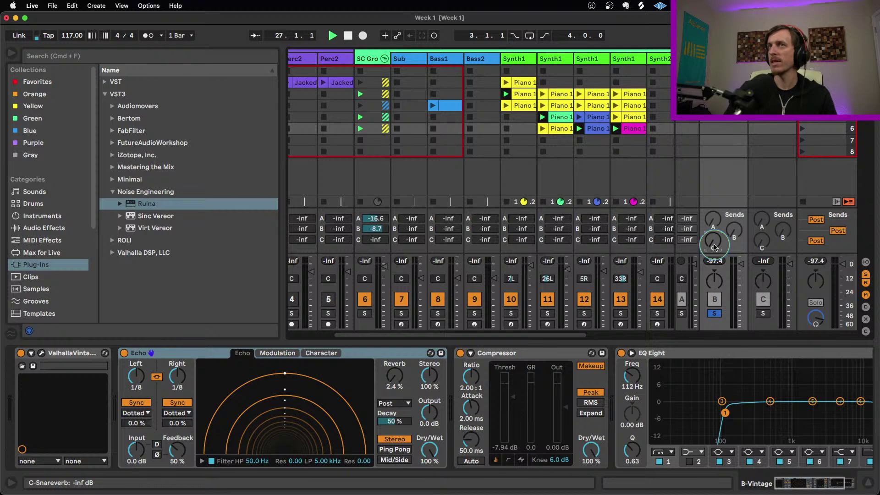
- During playback, solo return C together with return B and set return B's send C to -49.0 dB
{"action": "key", "text": "space"}
{"action": "left_click_drag", "start_coordinate": [714, 248], "coordinate": [714, 246]}
{"action": "left_click", "coordinate": [733, 315]}
{"action": "left_click", "coordinate": [762, 314]}
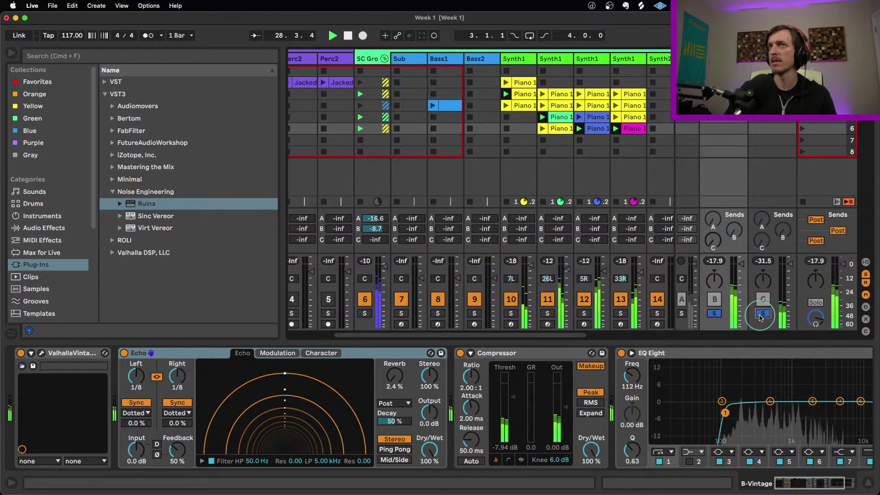
{"action": "left_click", "coordinate": [715, 247]}
{"action": "left_click_drag", "start_coordinate": [715, 247], "coordinate": [715, 241]}
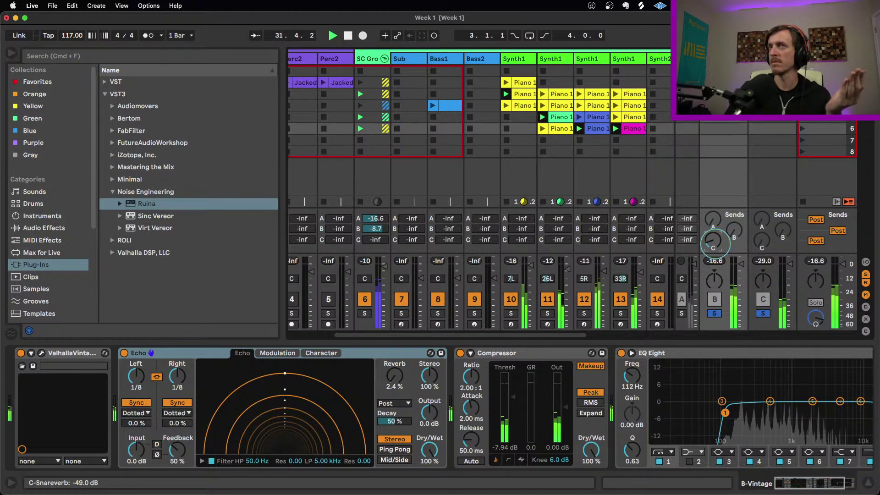
- Clear the solos on returns B and C, and open Ruina from return C's device chain during playback
{"action": "left_click", "coordinate": [717, 315]}
{"action": "left_click", "coordinate": [761, 315]}
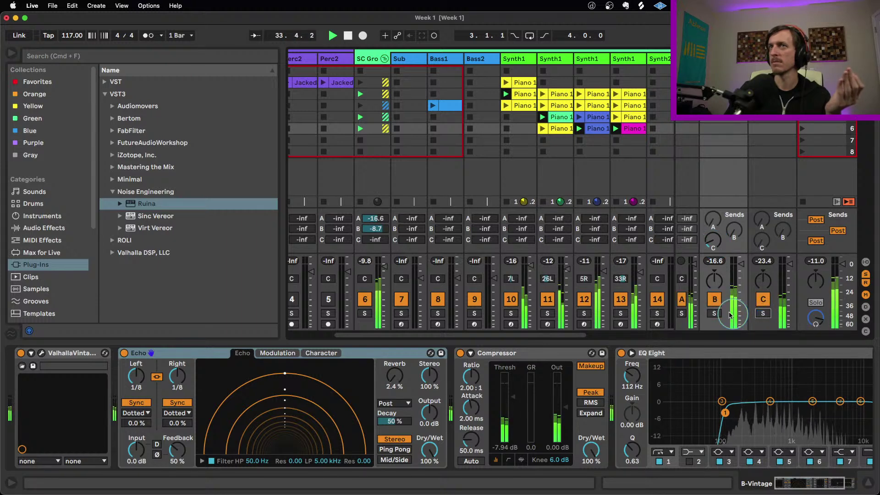
{"action": "key", "text": "Delete"}
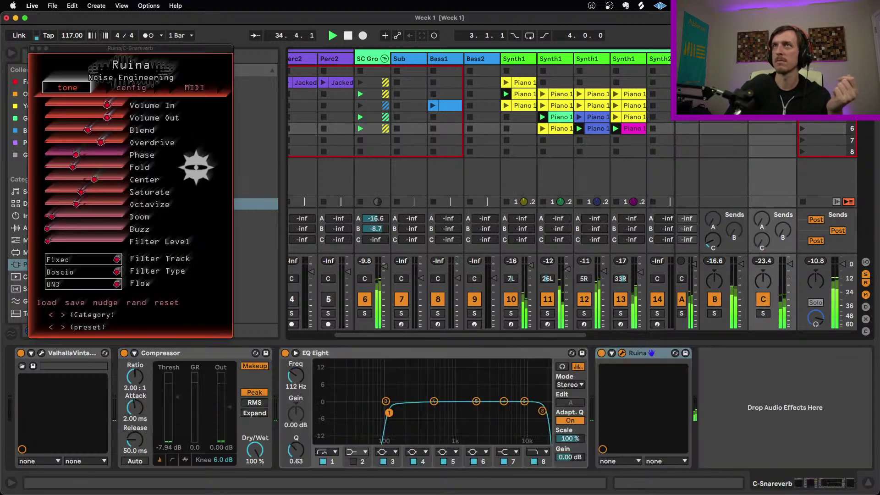
- Raise Ruina's Doom, Filter Level, Phase, Fold, Saturate and Buzz amounts while the clips play
{"action": "left_click_drag", "start_coordinate": [85, 219], "coordinate": [148, 215]}
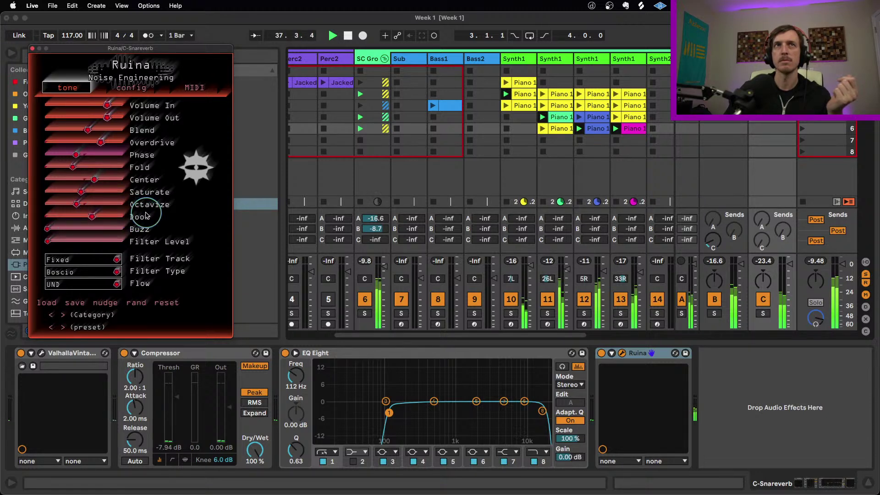
{"action": "left_click_drag", "start_coordinate": [51, 241], "coordinate": [123, 243]}
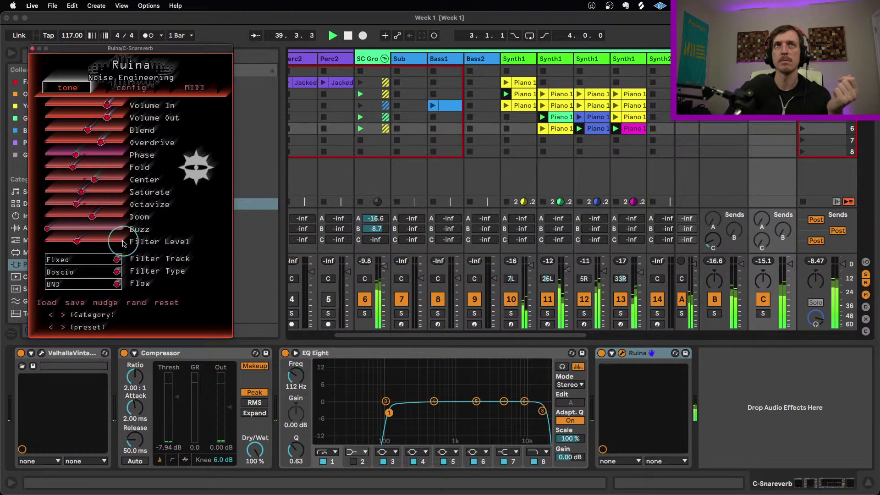
{"action": "left_click_drag", "start_coordinate": [80, 167], "coordinate": [105, 166]}
{"action": "left_click_drag", "start_coordinate": [131, 165], "coordinate": [113, 155]}
{"action": "left_click_drag", "start_coordinate": [81, 192], "coordinate": [114, 227]}
- Set Ruina's Filter Track to Mobile, Filter Type to Cancilla and Flow to X, and close its window
{"action": "left_click", "coordinate": [110, 259]}
{"action": "left_click", "coordinate": [95, 271]}
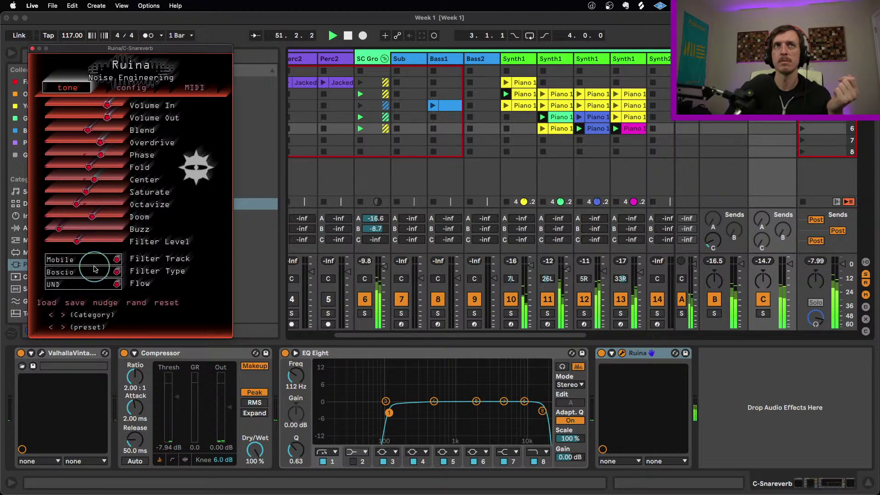
{"action": "left_click", "coordinate": [93, 274]}
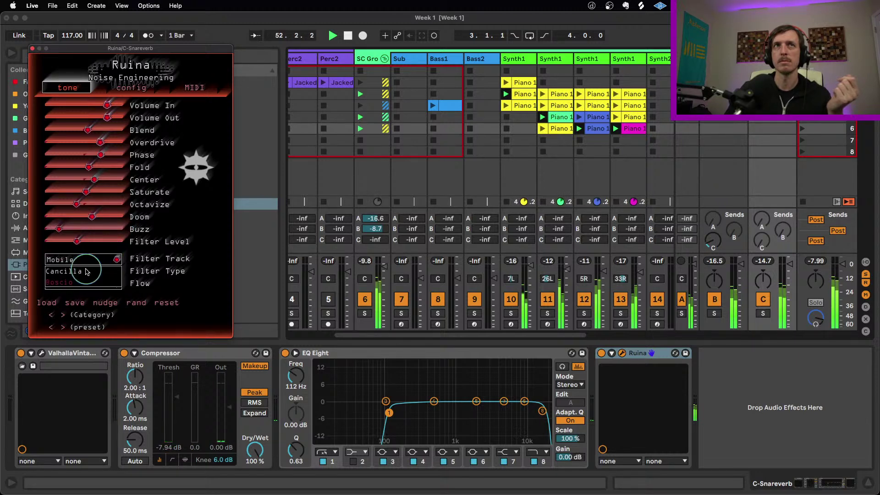
{"action": "left_click", "coordinate": [85, 272]}
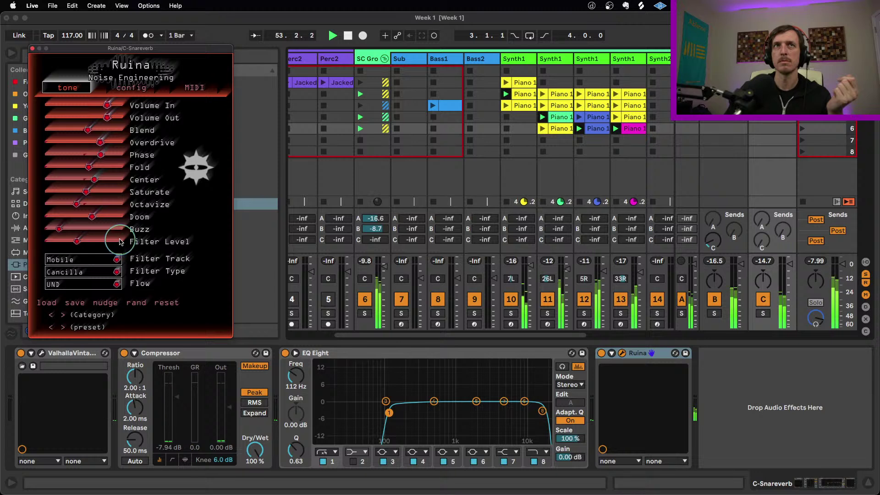
{"action": "left_click", "coordinate": [101, 285]}
{"action": "left_click", "coordinate": [92, 292]}
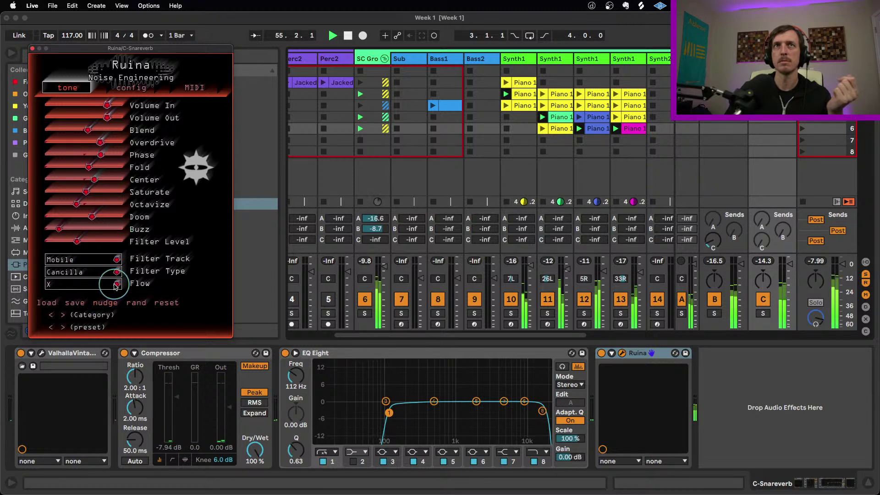
{"action": "left_click", "coordinate": [32, 48]}
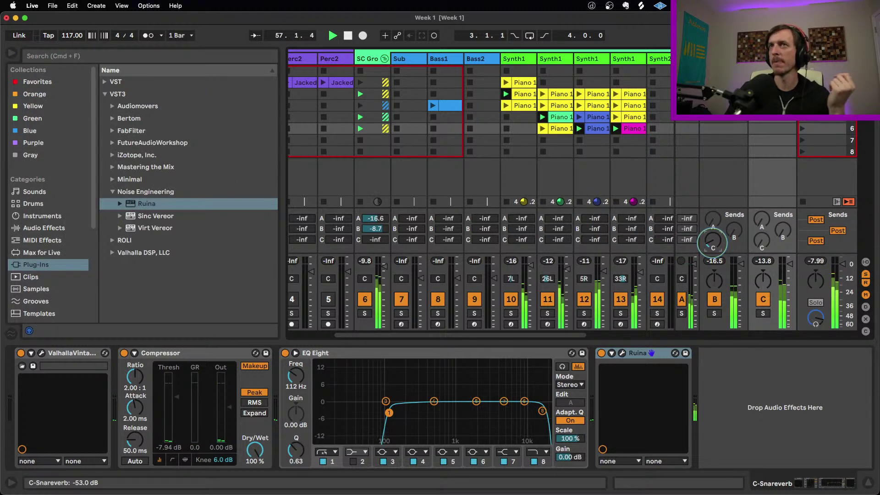
- Move Ruina ahead of the Compressor on return C, with the Compressor threshold at -9.78 dB and EQ Eight's low cut at 39.1 Hz
{"action": "left_click_drag", "start_coordinate": [713, 242], "coordinate": [710, 247]}
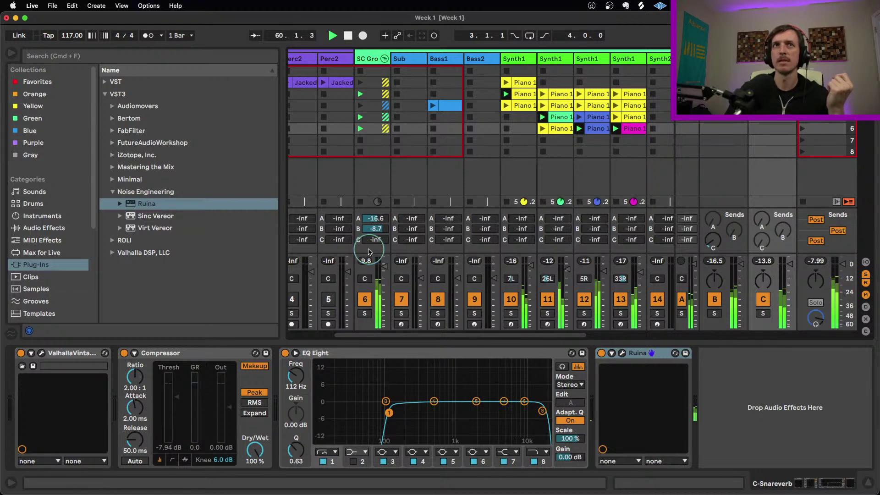
{"action": "left_click_drag", "start_coordinate": [640, 353], "coordinate": [146, 366]}
{"action": "left_click_drag", "start_coordinate": [492, 412], "coordinate": [460, 410]}
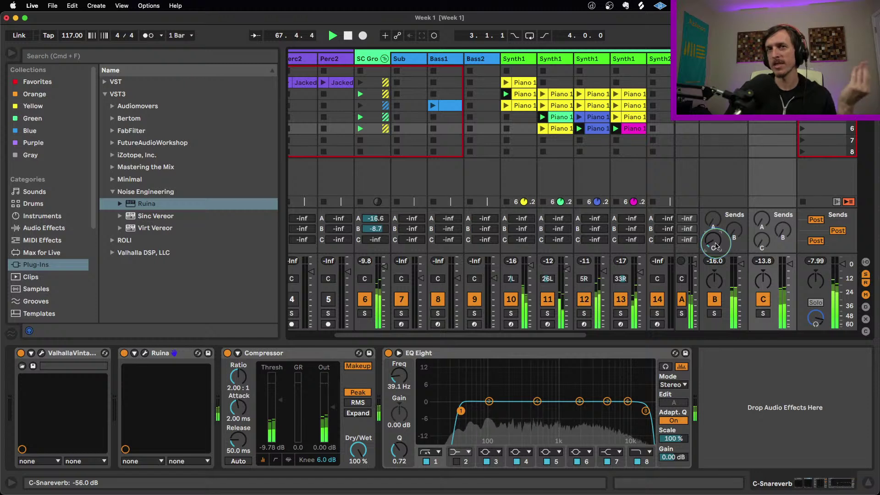
- Raise return B's send C to -52.0 dB and ease it slightly back down during playback
{"action": "left_click_drag", "start_coordinate": [713, 245], "coordinate": [714, 239]}
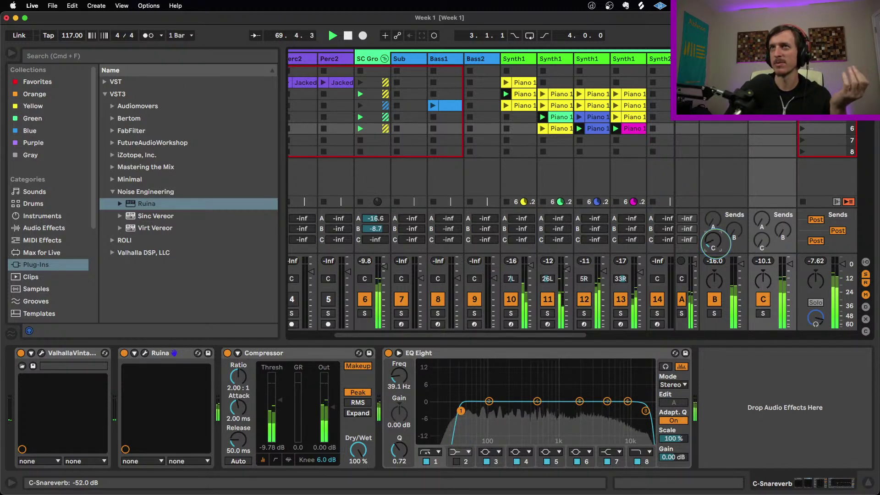
{"action": "left_click_drag", "start_coordinate": [714, 239], "coordinate": [714, 245]}
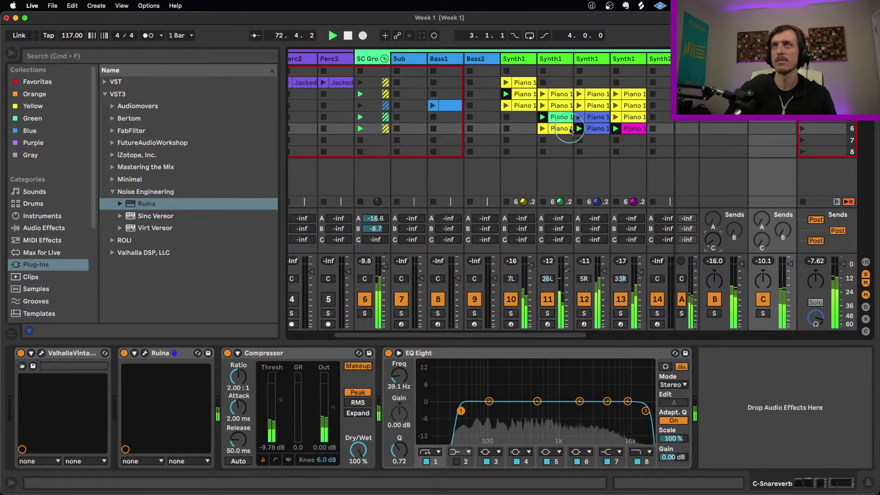
- Open the playing blue Piano clip on track 12, stop that track's clip and raise the SC group's send A to -13.7 dB
{"action": "left_click", "coordinate": [597, 130]}
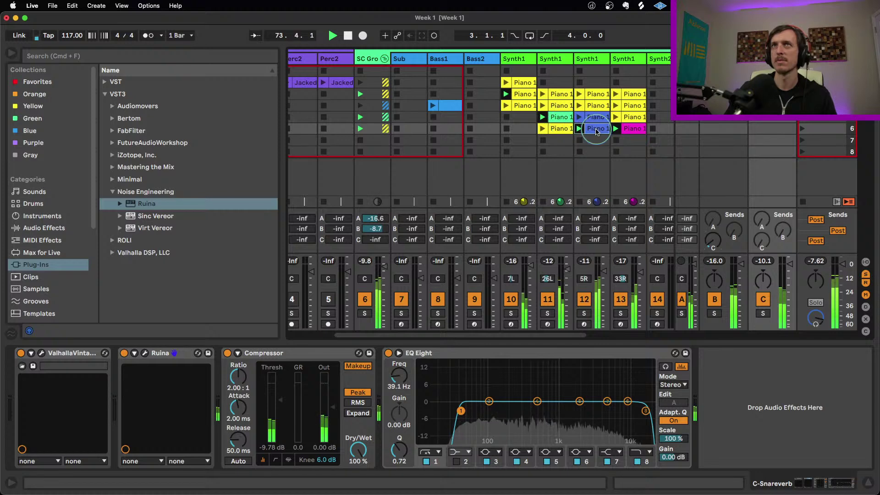
{"action": "double_click", "coordinate": [597, 130]}
{"action": "left_click", "coordinate": [583, 148]}
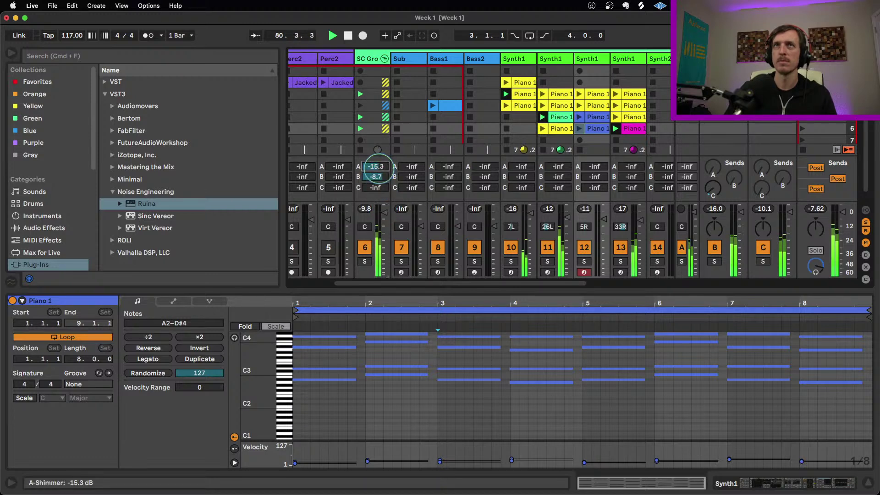
{"action": "left_click_drag", "start_coordinate": [378, 170], "coordinate": [378, 170]}
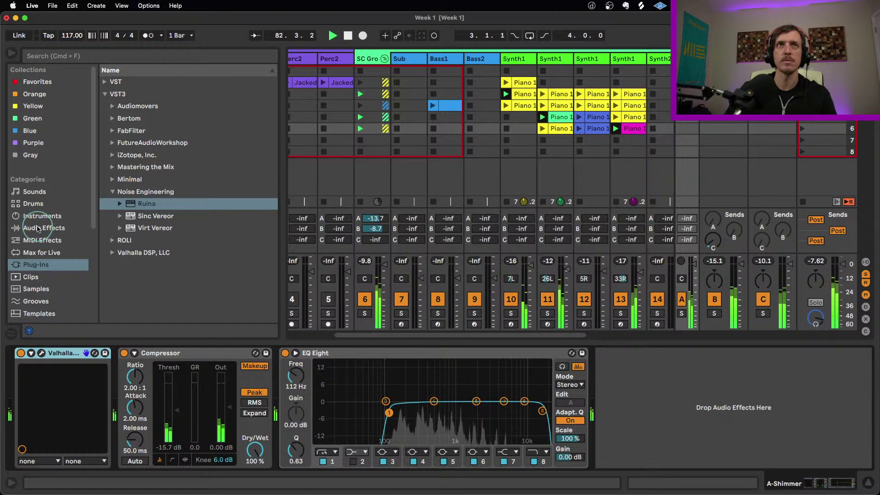
- Insert the Redux audio effect between the Valhalla reverb and the Compressor on return A
{"action": "left_click", "coordinate": [44, 228]}
{"action": "scroll", "coordinate": [138, 211], "scroll_direction": "down", "scroll_amount": 5}
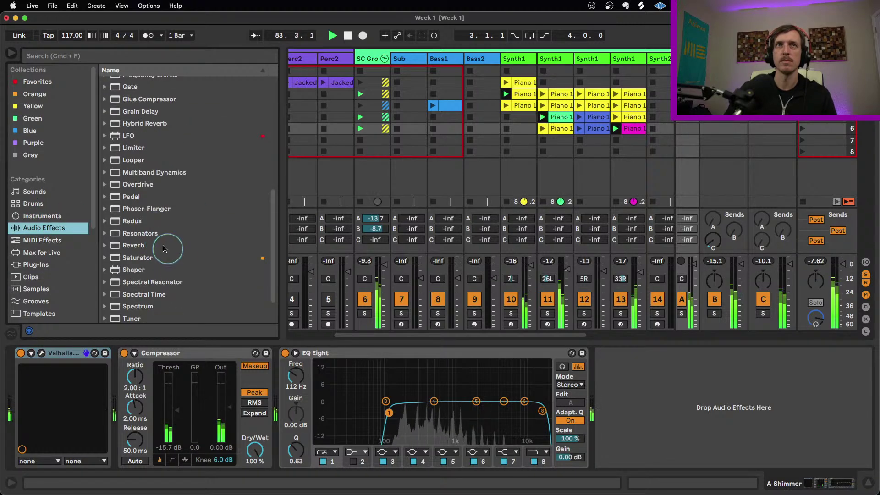
{"action": "left_click_drag", "start_coordinate": [138, 222], "coordinate": [117, 384]}
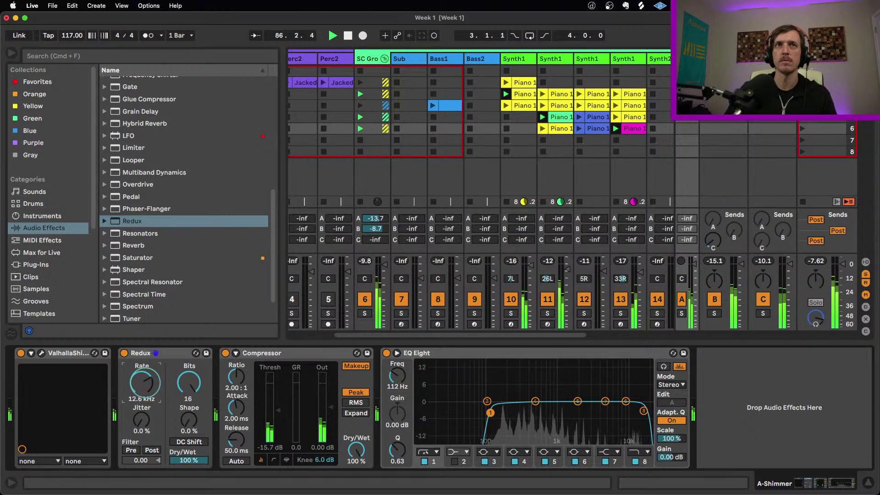
- Set return A's Redux to a 13.0 kHz rate, 7 bits and 37% dry/wet, and its Compressor threshold to -18.7 dB
{"action": "left_click_drag", "start_coordinate": [190, 384], "coordinate": [190, 397]}
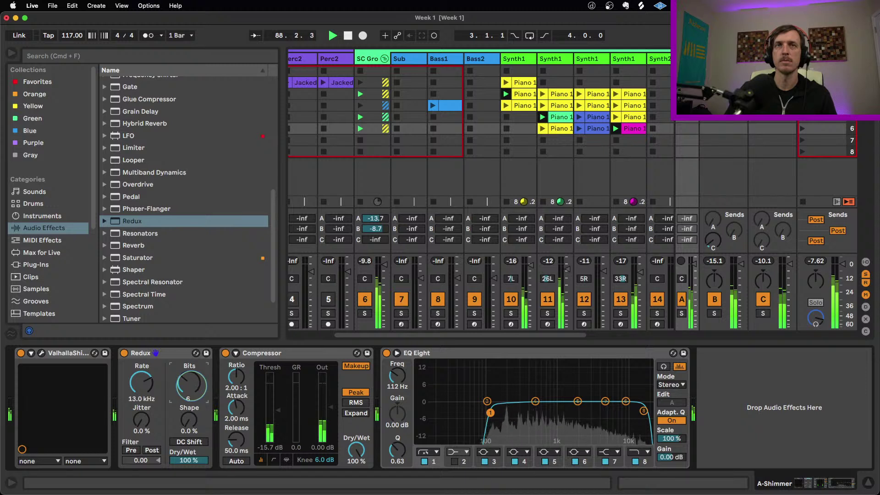
{"action": "left_click_drag", "start_coordinate": [189, 458], "coordinate": [196, 461]}
{"action": "left_click", "coordinate": [264, 422]}
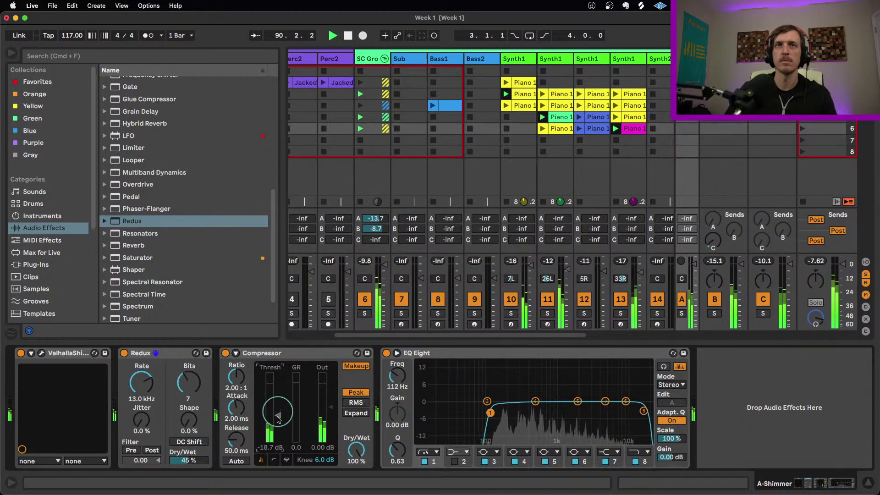
{"action": "left_click", "coordinate": [189, 461]}
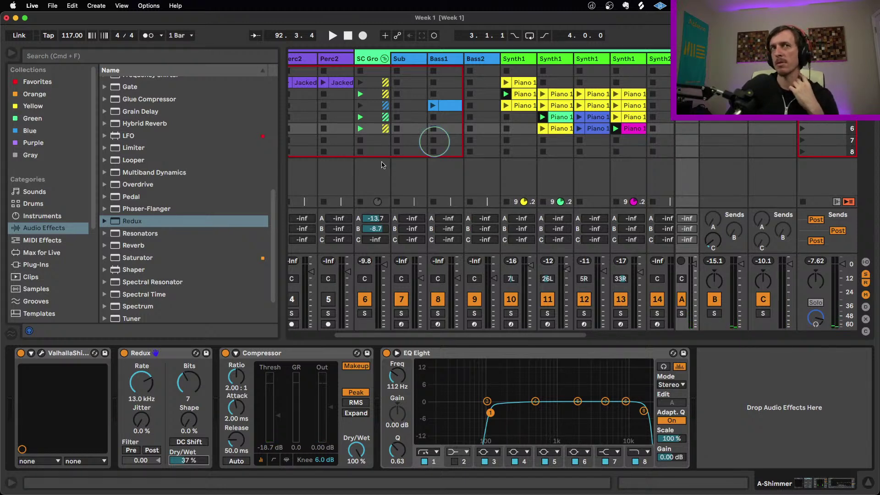
- Select return A's Compressor and briefly audition the mix
{"action": "left_click", "coordinate": [314, 358]}
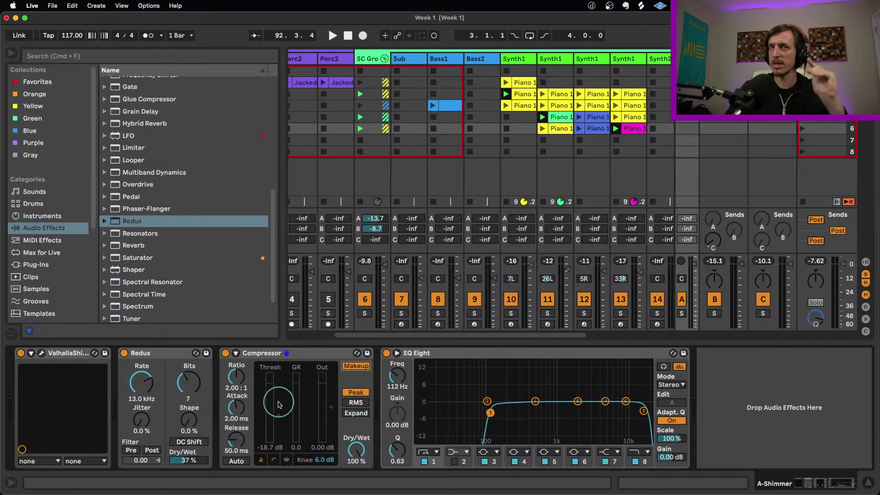
{"action": "key", "text": "space"}
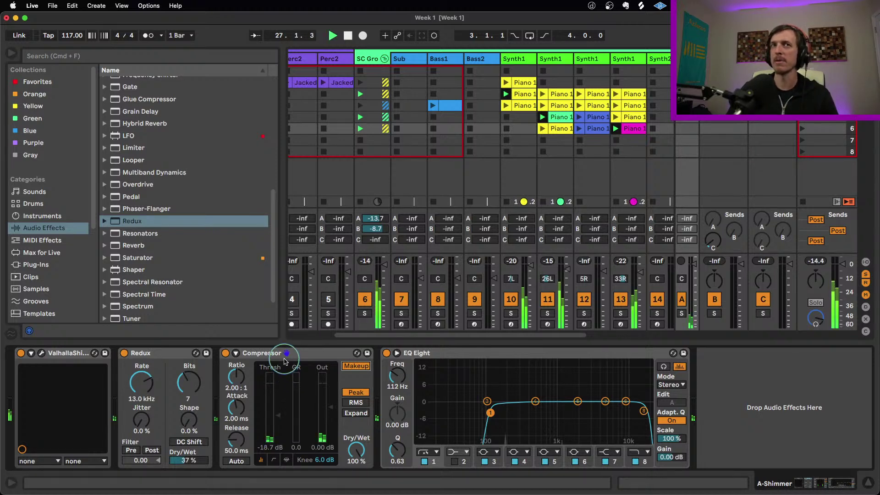
{"action": "key", "text": "space"}
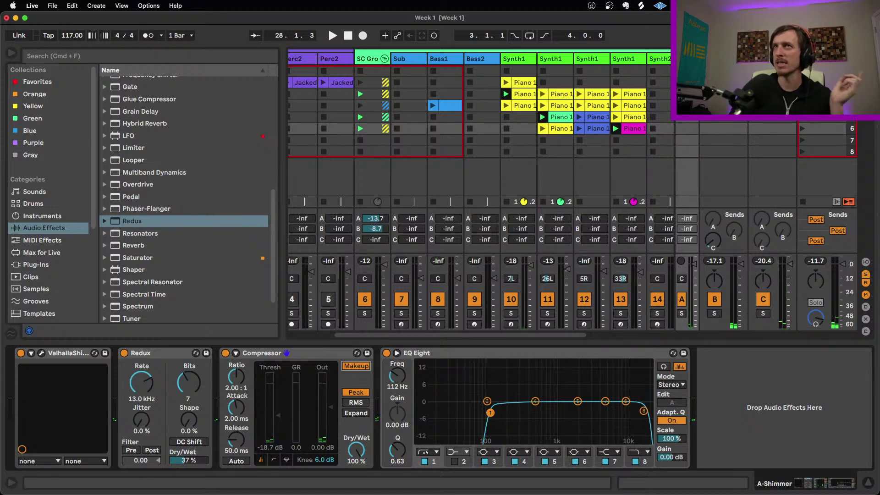
- Solo return B, audition it and examine how its Compressor handles the echo signal
{"action": "key", "text": "Right"}
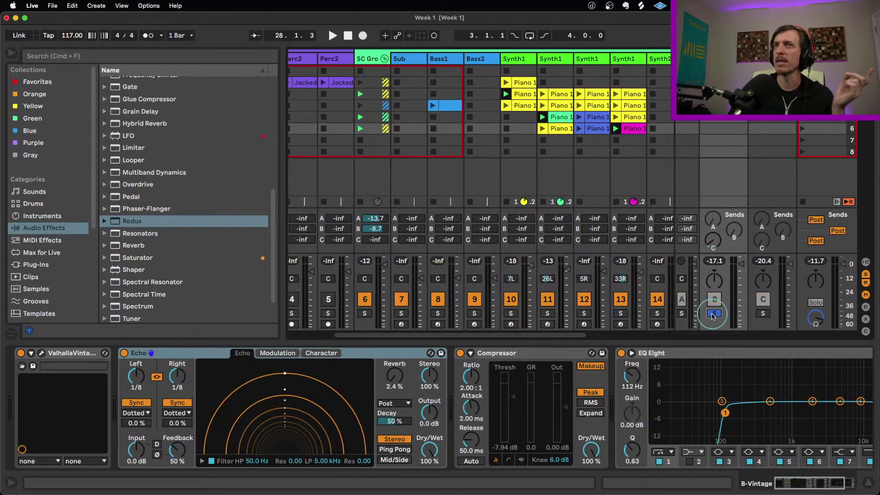
{"action": "key", "text": "space"}
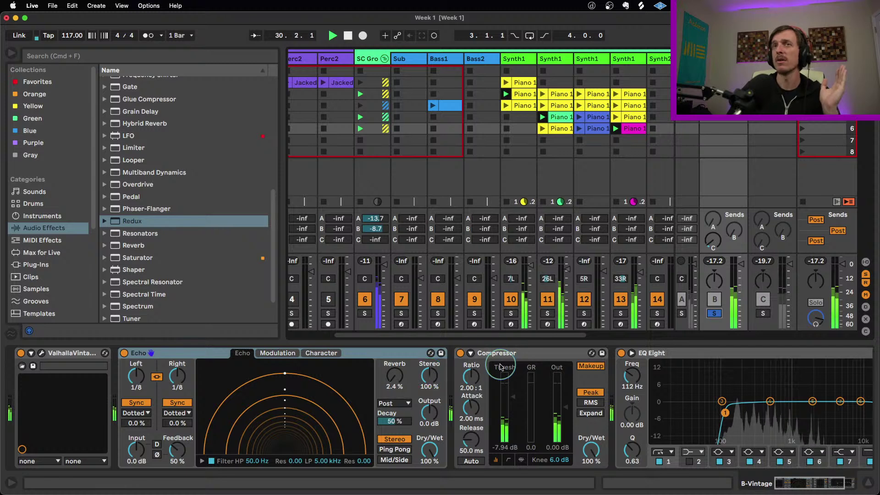
{"action": "left_click", "coordinate": [523, 356]}
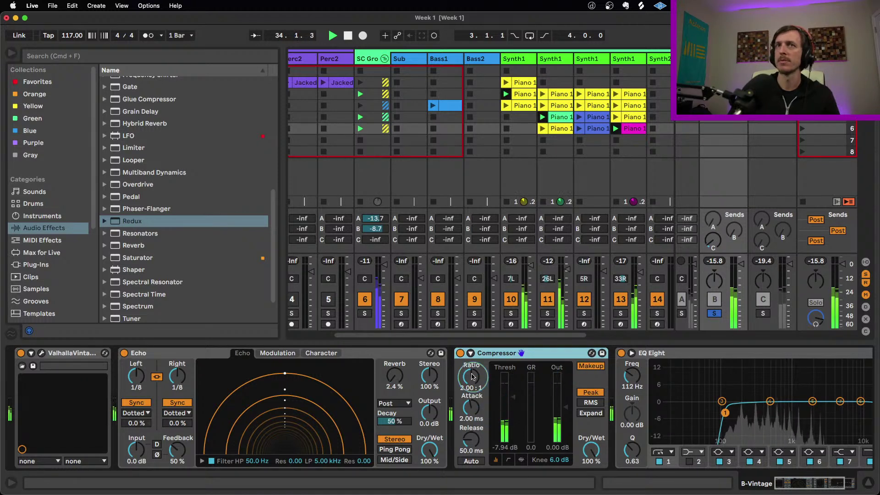
{"action": "left_click", "coordinate": [459, 353]}
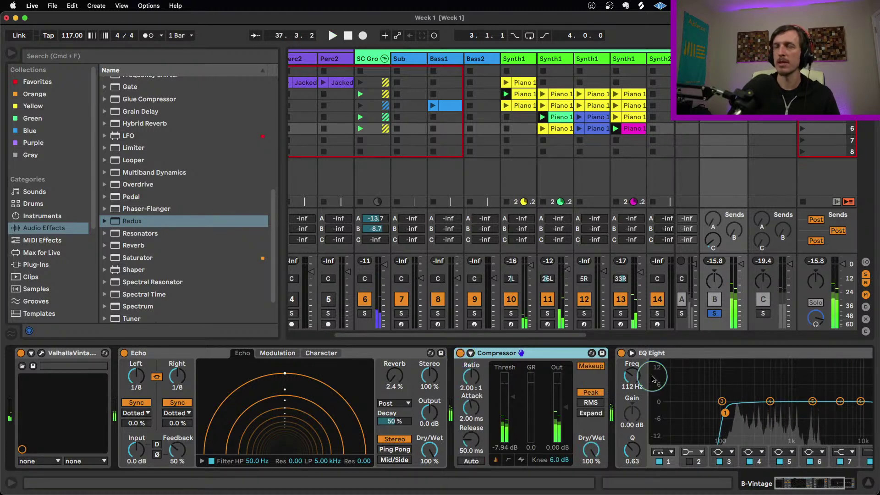
{"action": "left_click", "coordinate": [508, 394]}
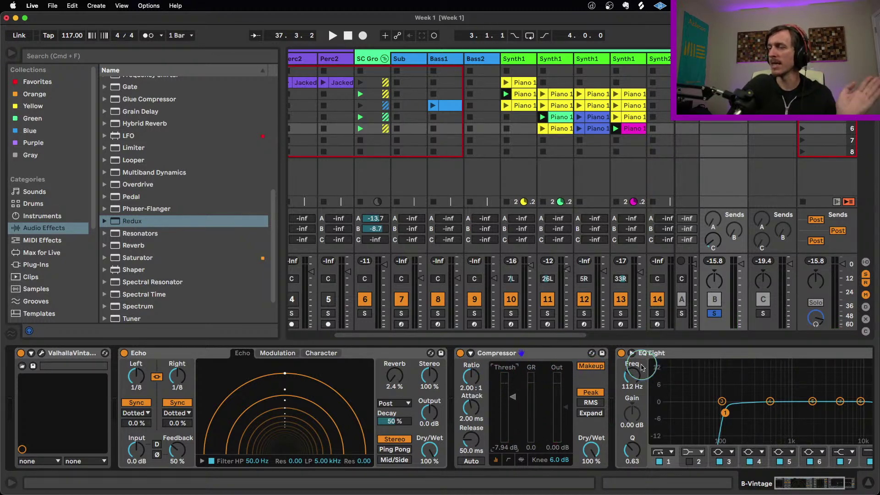
- Audition return B soloed alone and together with the SC group, and clear the solos
{"action": "left_click", "coordinate": [585, 335]}
{"action": "key", "text": "space"}
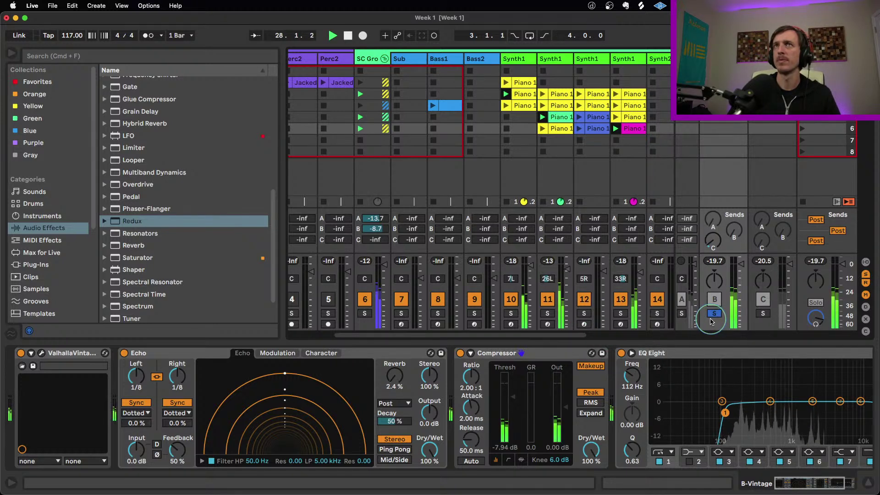
{"action": "left_click", "coordinate": [365, 314]}
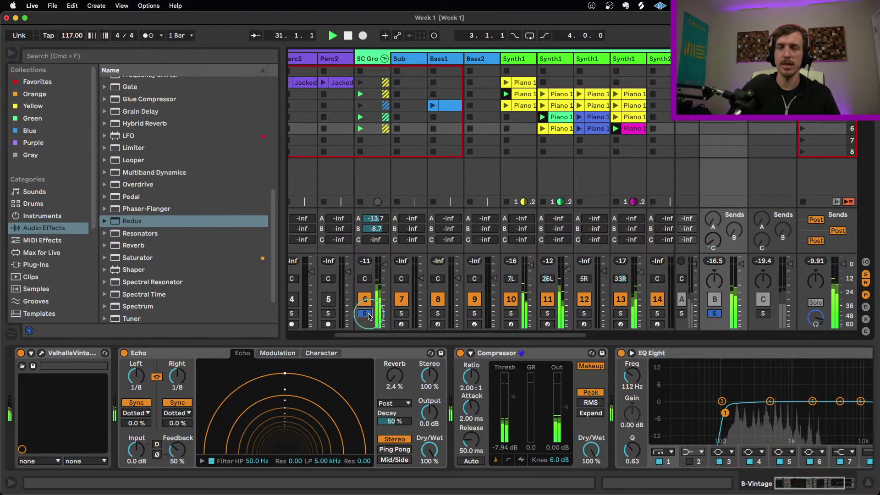
{"action": "left_click", "coordinate": [368, 315]}
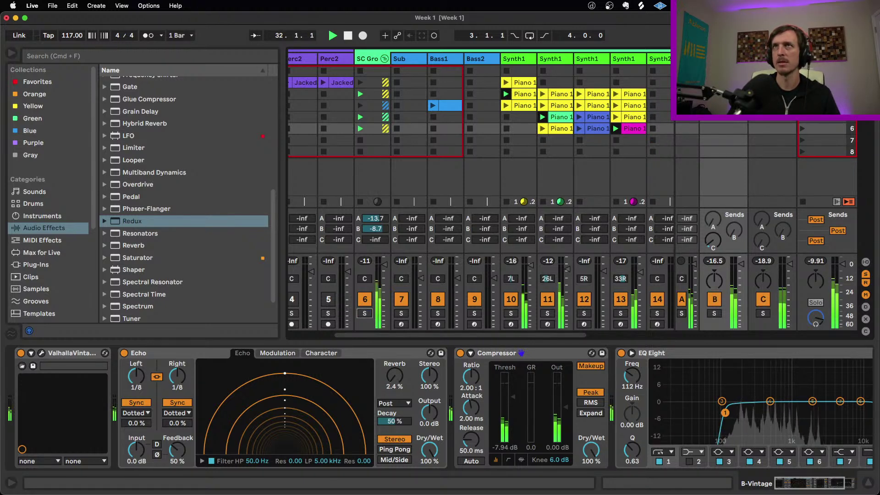
- Show return A's devices, and set the SC group's send A to -12.8 dB and send B to -9.0 dB
{"action": "left_click", "coordinate": [683, 147]}
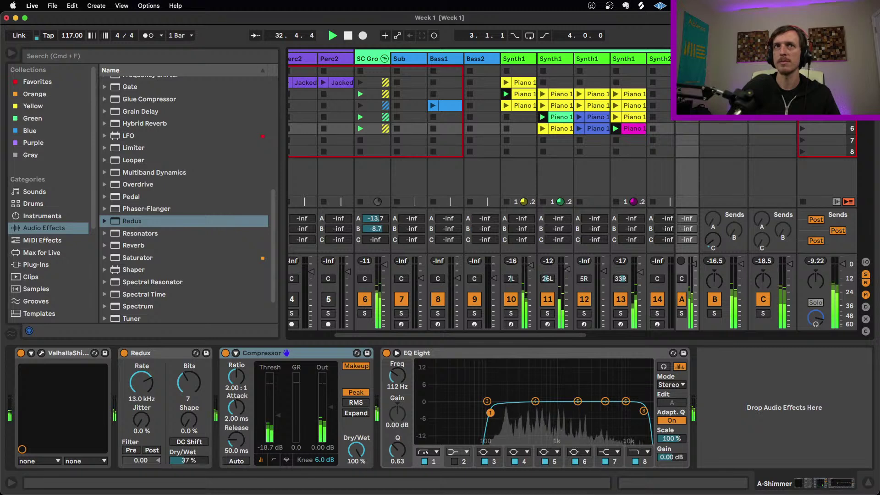
{"action": "left_click", "coordinate": [380, 221]}
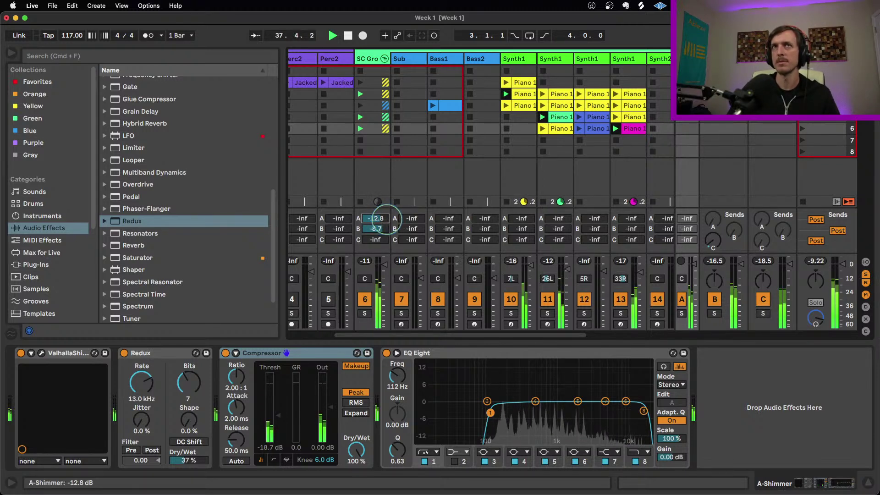
{"action": "left_click", "coordinate": [377, 229]}
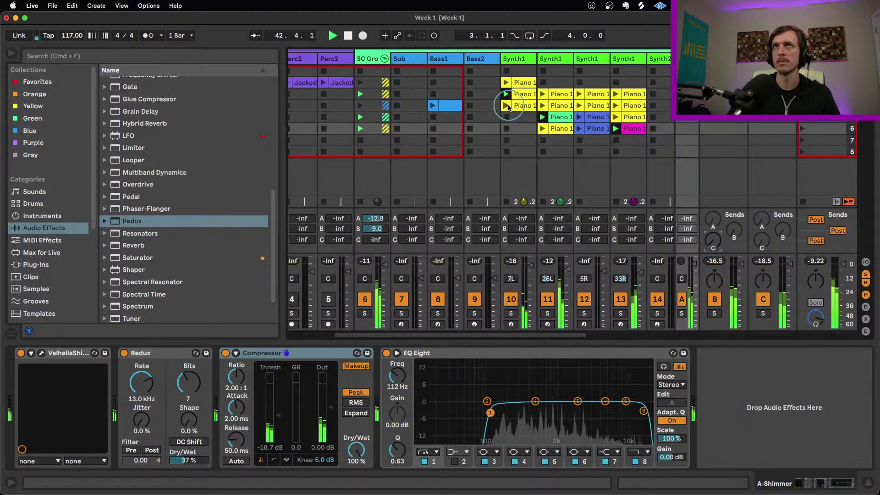
- Duplicate the second Synth1 track, play the copy's scene 3 clip and pan the copy to 12R
{"action": "left_click", "coordinate": [552, 61]}
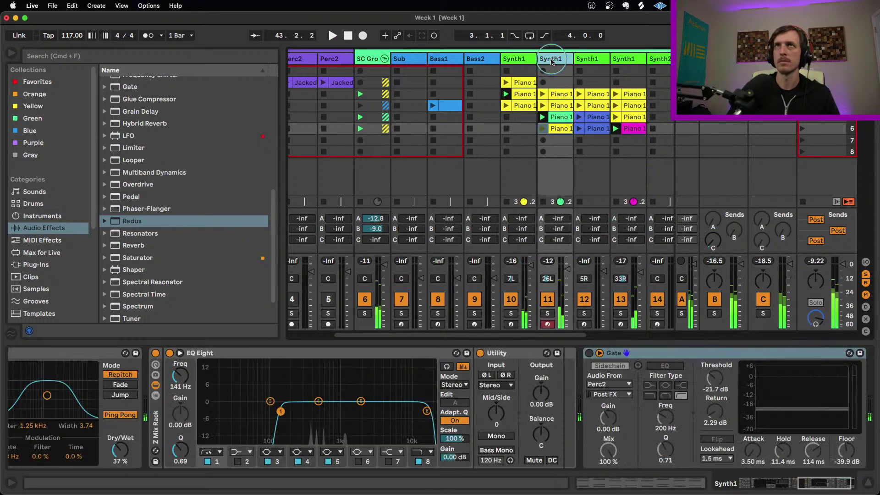
{"action": "left_click", "coordinate": [579, 84]}
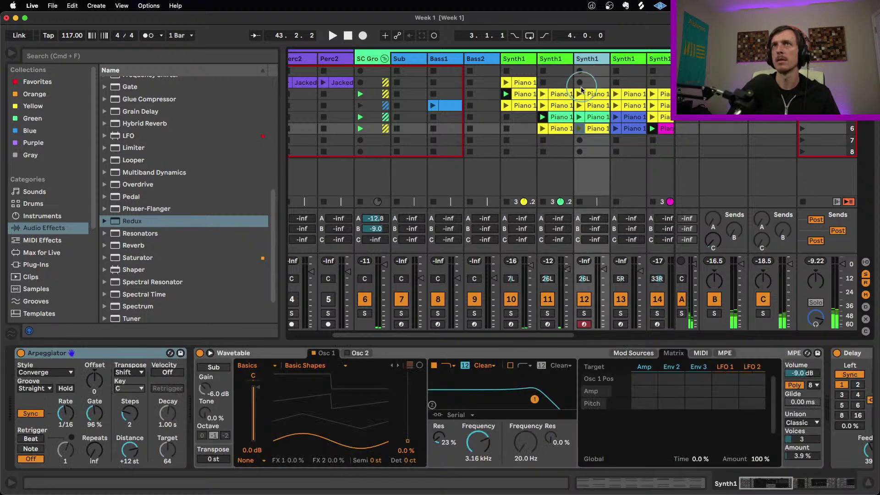
{"action": "left_click", "coordinate": [579, 94]}
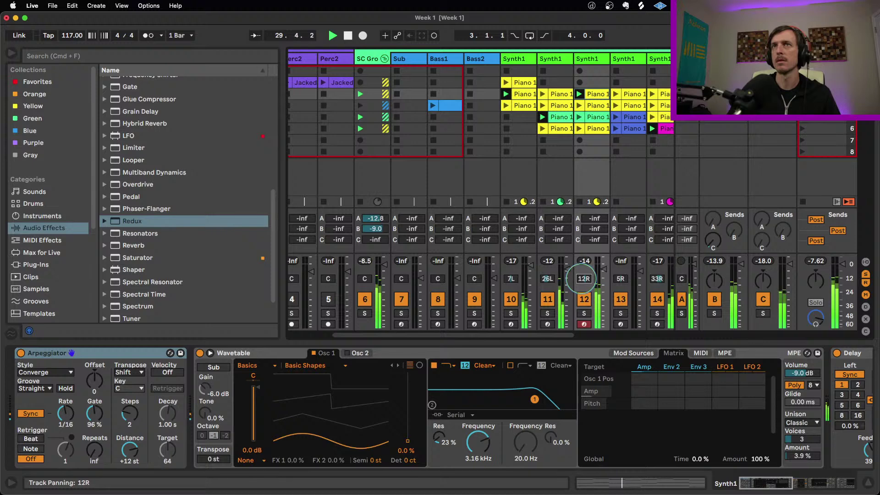
{"action": "left_click", "coordinate": [643, 125]}
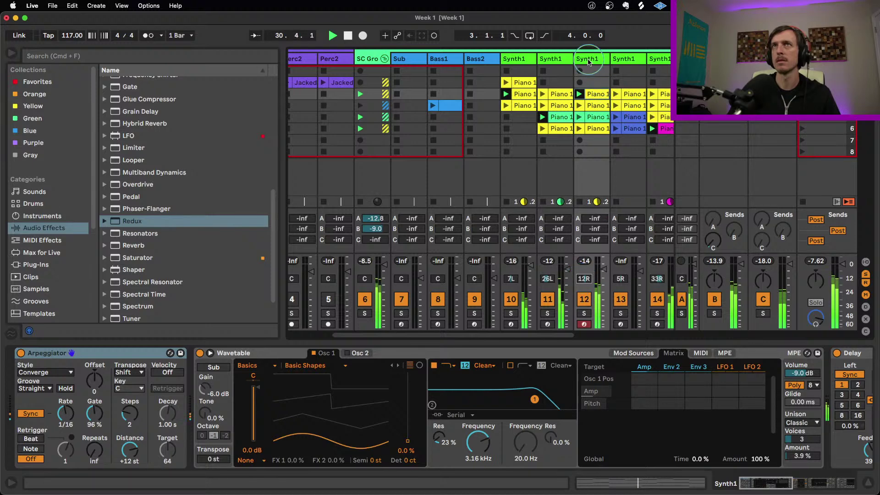
- Set the duplicated Synth1 track's scene 3 clip to start at 5.1.1 and select the notes in its fifth bar
{"action": "double_click", "coordinate": [596, 94]}
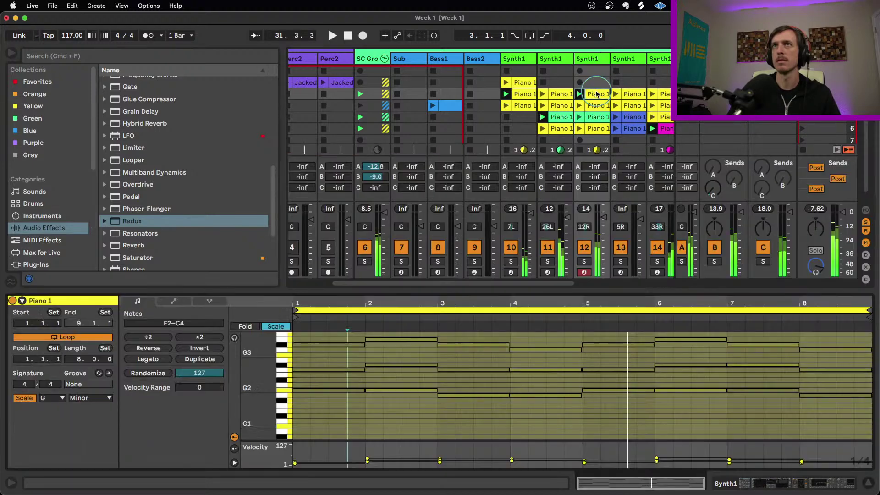
{"action": "left_click", "coordinate": [583, 325]}
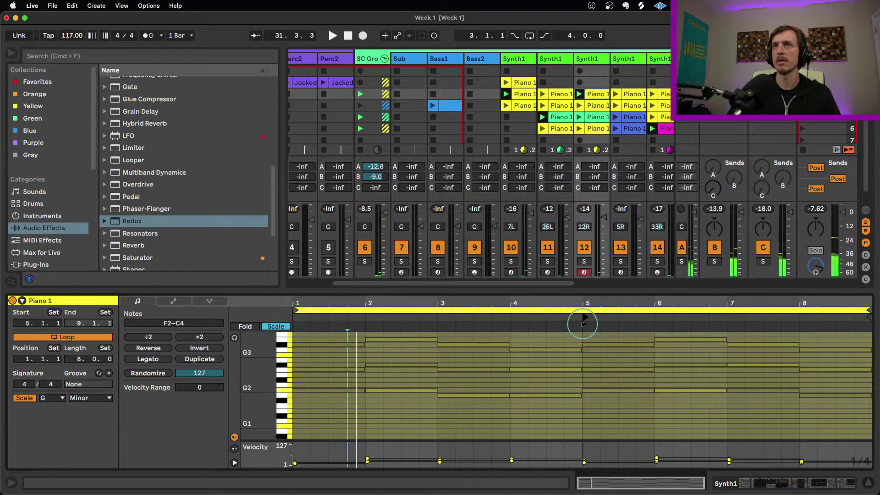
{"action": "left_click", "coordinate": [591, 58]}
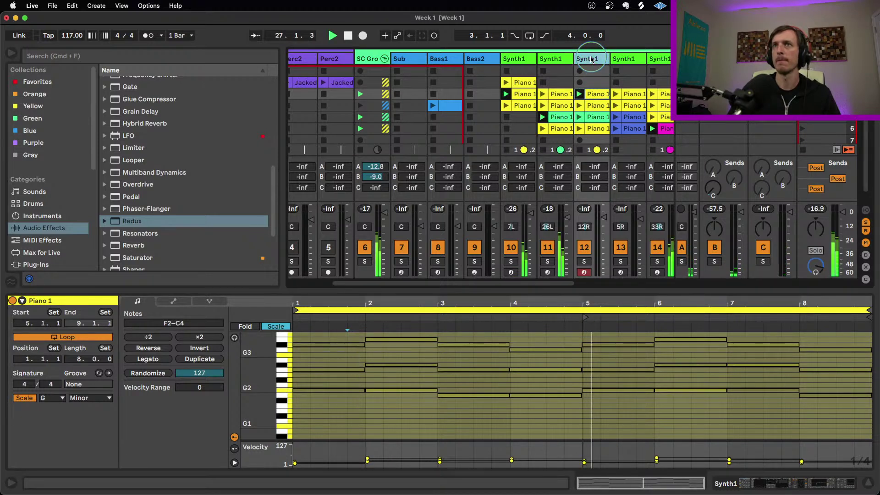
{"action": "left_click_drag", "start_coordinate": [617, 338], "coordinate": [585, 389]}
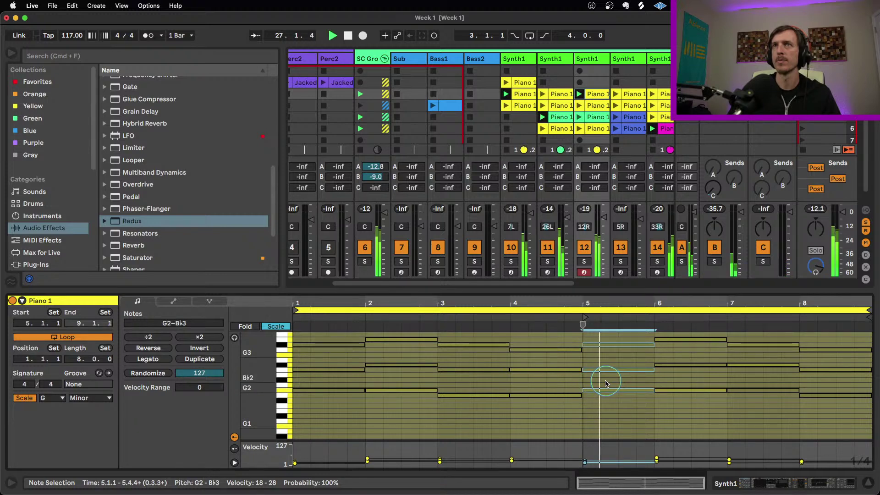
- In the duplicated Synth1 track's Wavetable, set Osc 1 Semi to 12 st and the Unison amount to 4.7%
{"action": "left_click", "coordinate": [591, 59]}
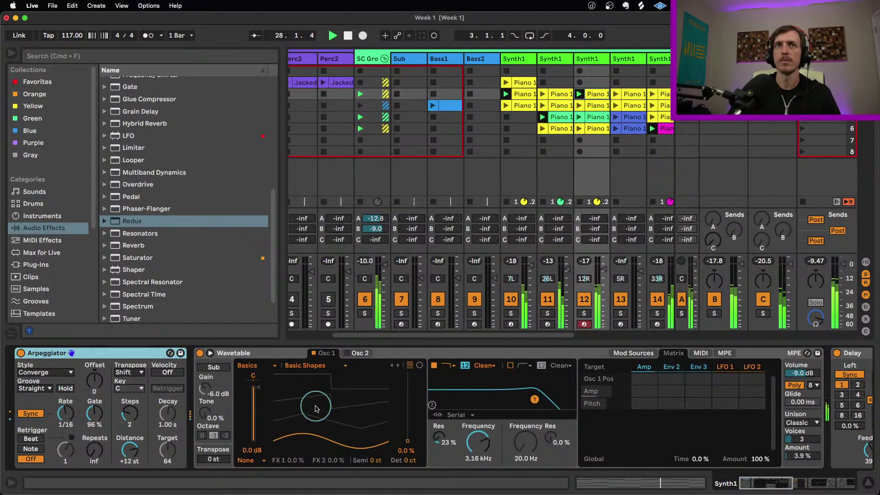
{"action": "left_click_drag", "start_coordinate": [379, 462], "coordinate": [383, 463]}
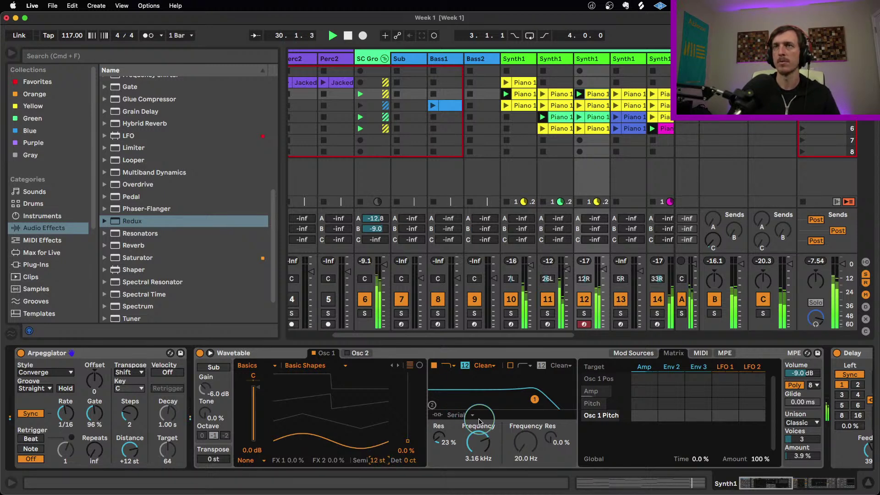
{"action": "left_click_drag", "start_coordinate": [798, 455], "coordinate": [798, 453]}
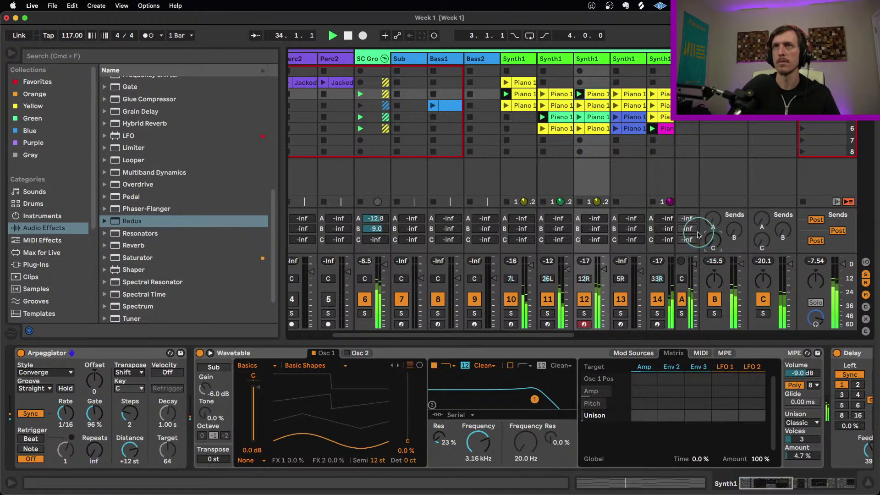
- Launch the Piano track's scene 2 clip, then set the track's send A to -10.3 dB and its volume to -1.0 dB
{"action": "left_click_drag", "start_coordinate": [526, 335], "coordinate": [545, 335]}
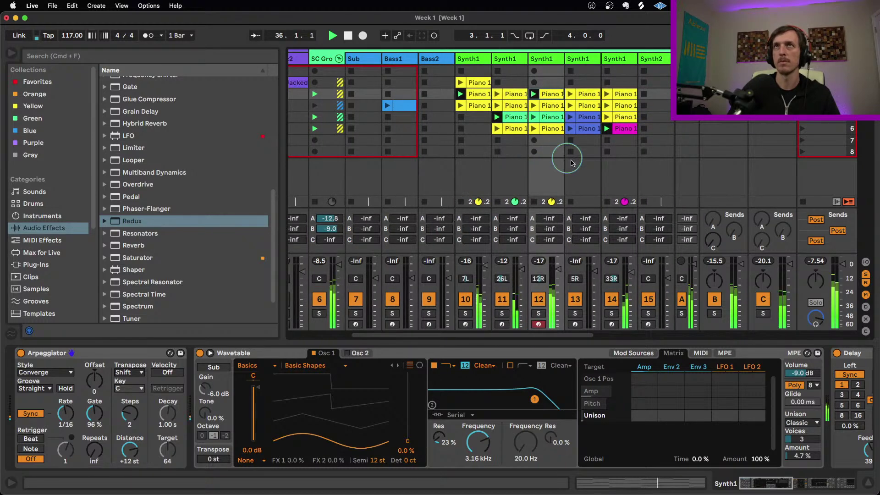
{"action": "left_click_drag", "start_coordinate": [569, 335], "coordinate": [580, 338]}
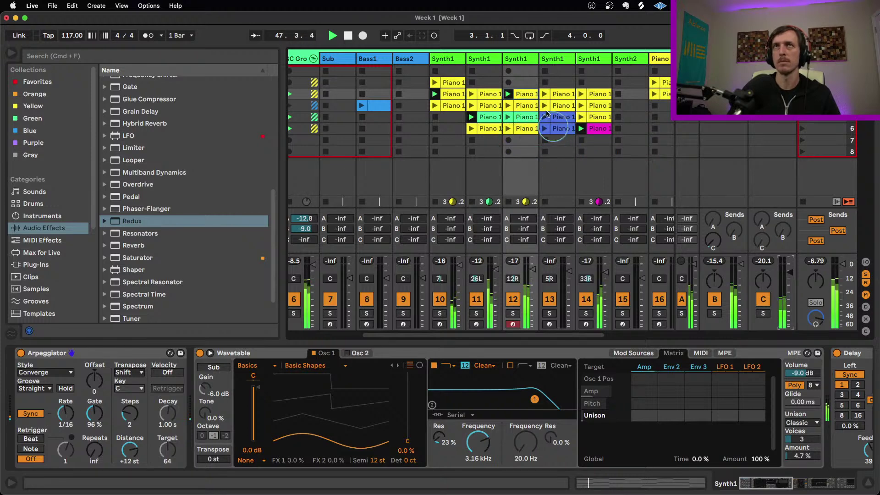
{"action": "left_click", "coordinate": [668, 82]}
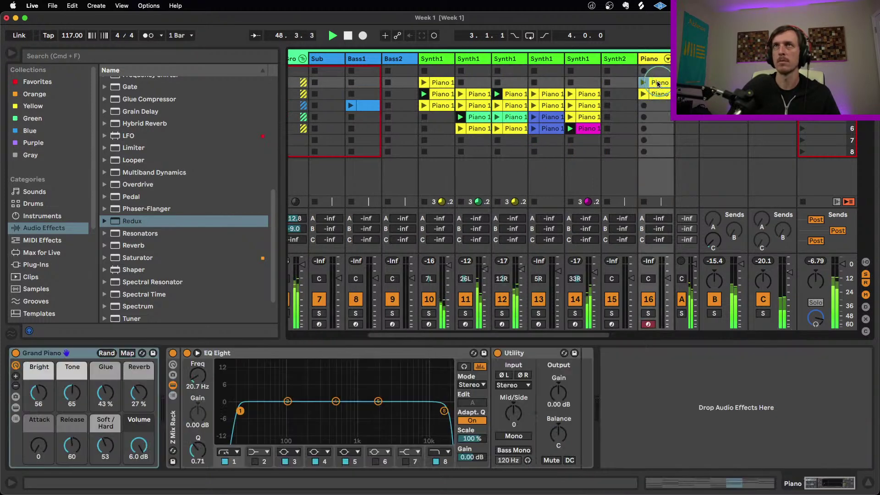
{"action": "double_click", "coordinate": [653, 86]}
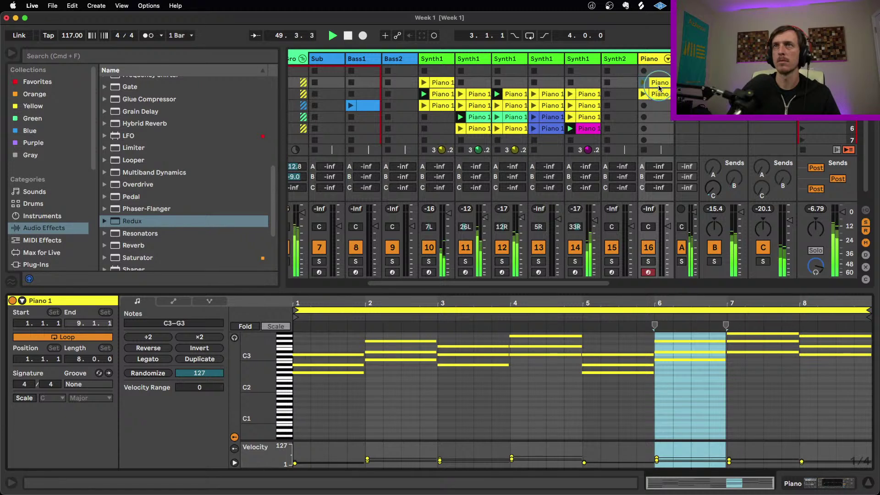
{"action": "left_click", "coordinate": [643, 82]}
{"action": "left_click_drag", "start_coordinate": [659, 170], "coordinate": [658, 163]}
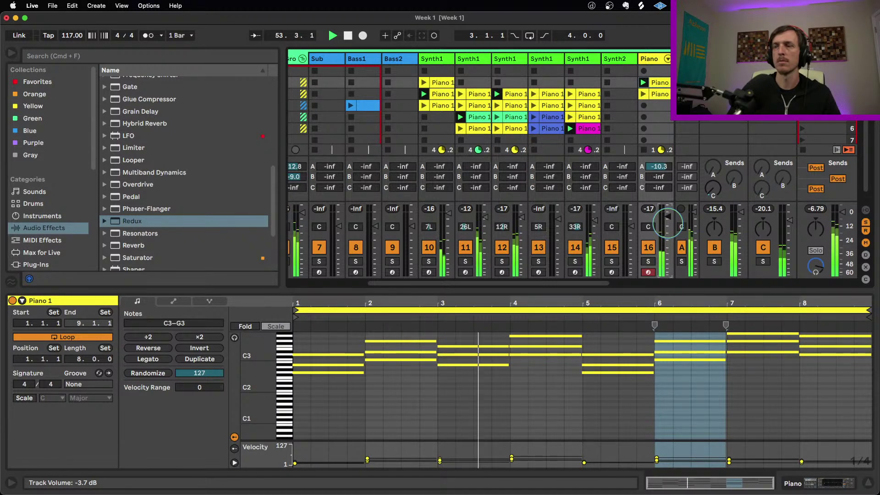
{"action": "scroll", "coordinate": [667, 223], "scroll_direction": "up", "scroll_amount": 3}
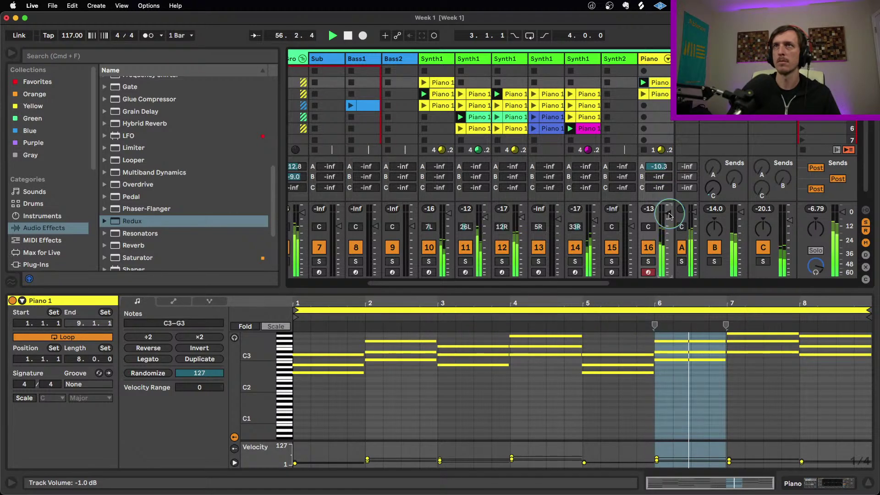
- Add a Glue Compressor at the end of the Piano track's chain with threshold -21.9 dB and makeup 5.24 dB
{"action": "left_click", "coordinate": [653, 60]}
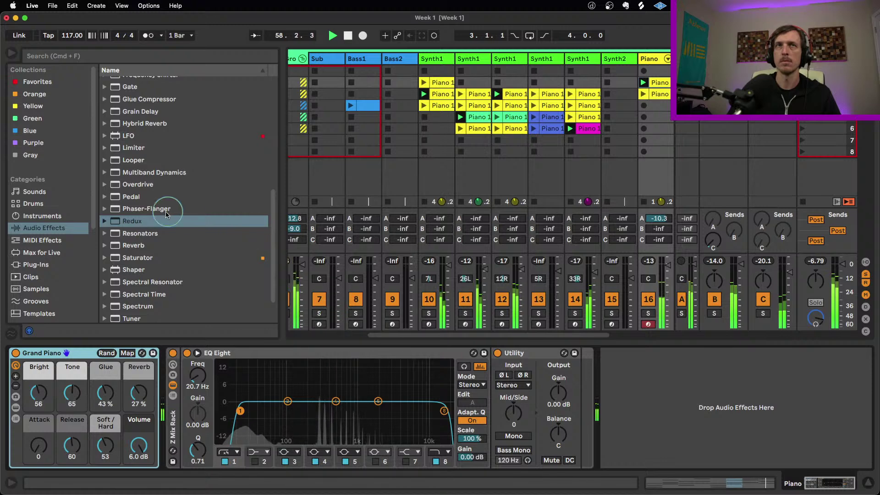
{"action": "scroll", "coordinate": [175, 214], "scroll_direction": "up", "scroll_amount": 6}
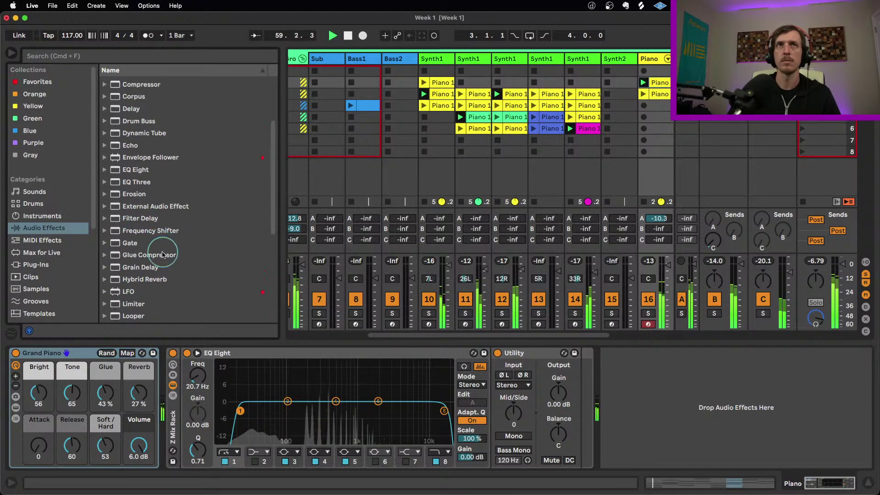
{"action": "left_click_drag", "start_coordinate": [164, 254], "coordinate": [675, 461]}
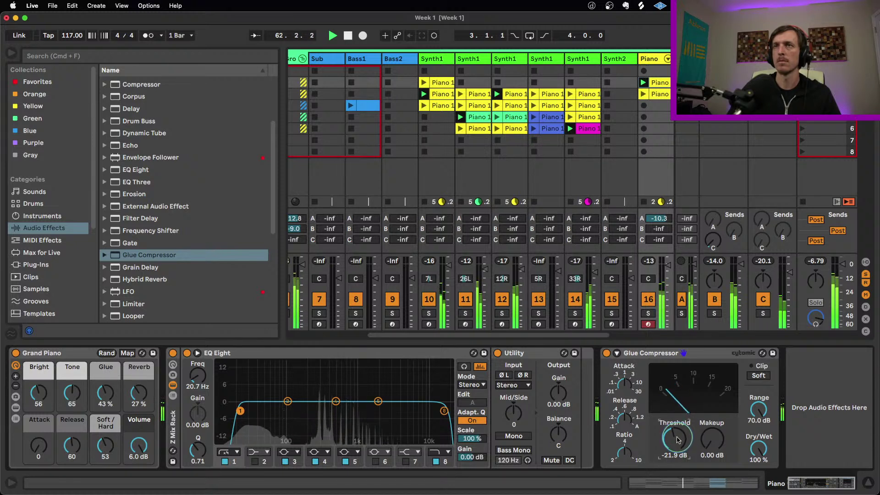
{"action": "left_click_drag", "start_coordinate": [707, 441], "coordinate": [708, 436]}
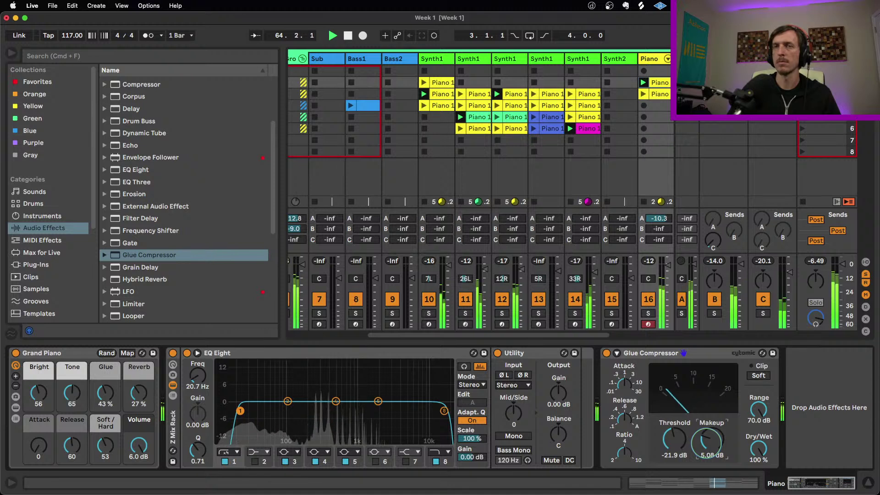
- On the Piano track, set EQ Eight's low cut to 124 Hz, Grand Piano's Glue to 61% and send A to -9.4 dB
{"action": "left_click_drag", "start_coordinate": [244, 414], "coordinate": [294, 413]}
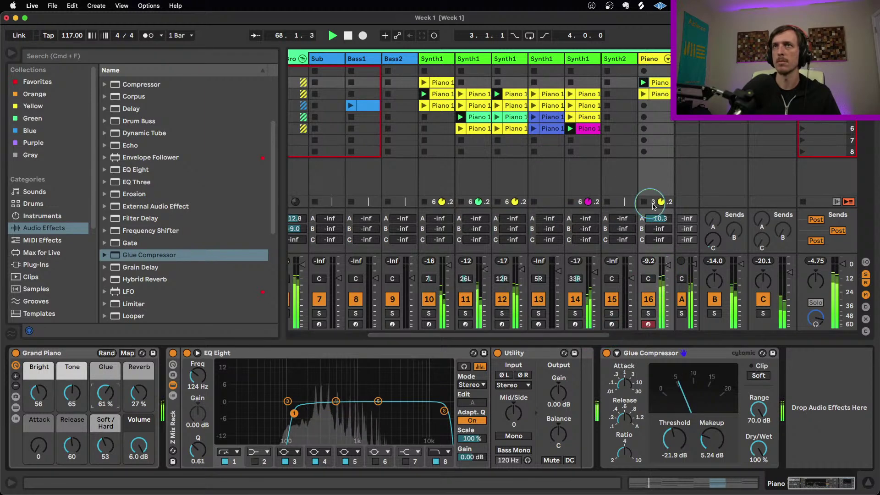
{"action": "left_click_drag", "start_coordinate": [659, 221], "coordinate": [659, 219]}
{"action": "left_click", "coordinate": [659, 221]}
- Set the Redux Dry/Wet on return A to 29%
{"action": "key", "text": "Right"}
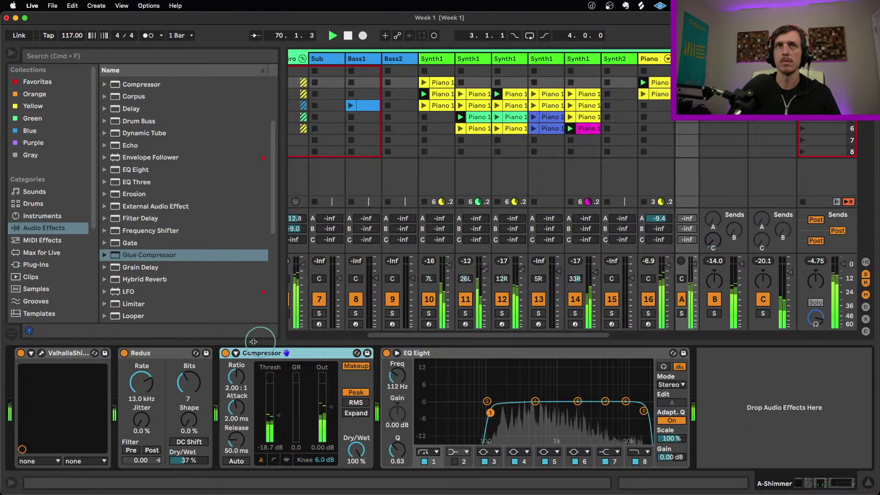
{"action": "left_click", "coordinate": [189, 460]}
{"action": "left_click_drag", "start_coordinate": [189, 460], "coordinate": [189, 464]}
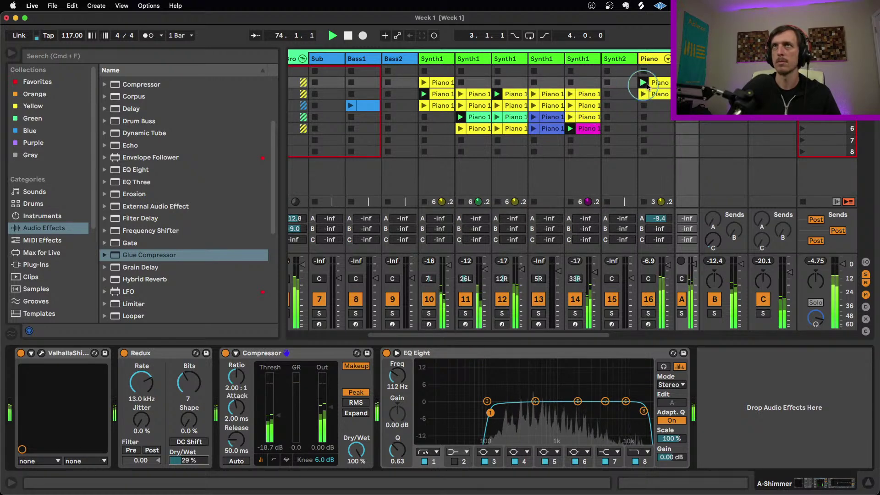
- Compare the notes of the Piano track's scene 2 and scene 3 clips and audition the scene 3 clip
{"action": "left_click", "coordinate": [650, 71]}
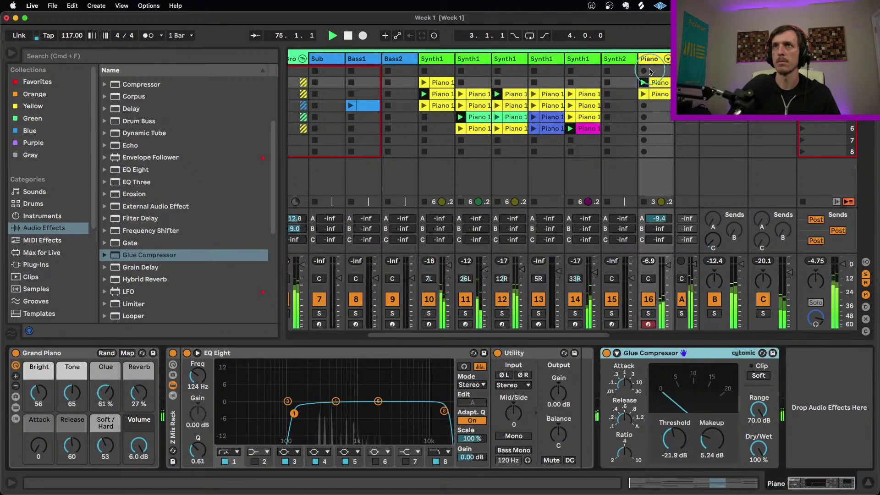
{"action": "left_click", "coordinate": [663, 94]}
{"action": "double_click", "coordinate": [664, 94]}
{"action": "left_click", "coordinate": [664, 84]}
{"action": "left_click", "coordinate": [663, 95]}
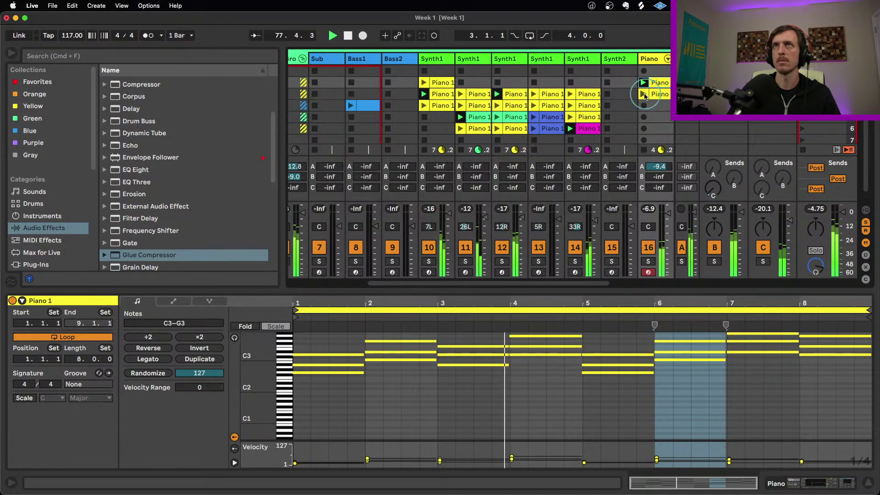
{"action": "left_click", "coordinate": [646, 94]}
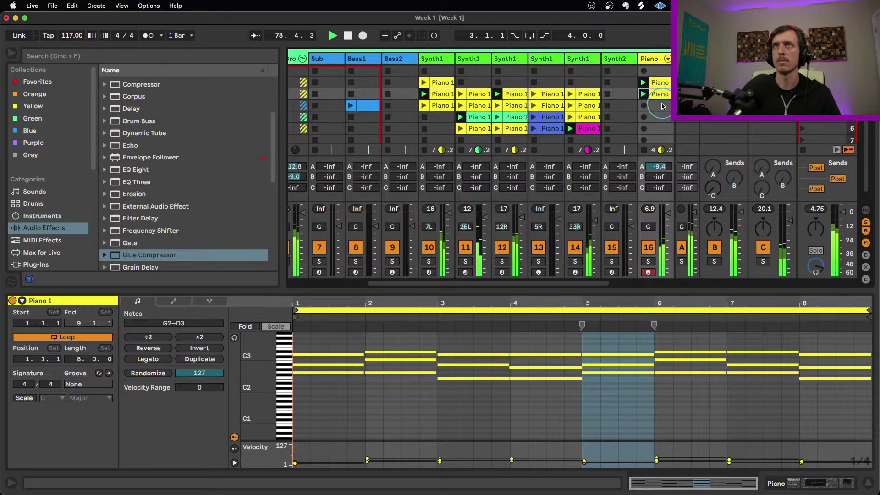
{"action": "left_click", "coordinate": [662, 106]}
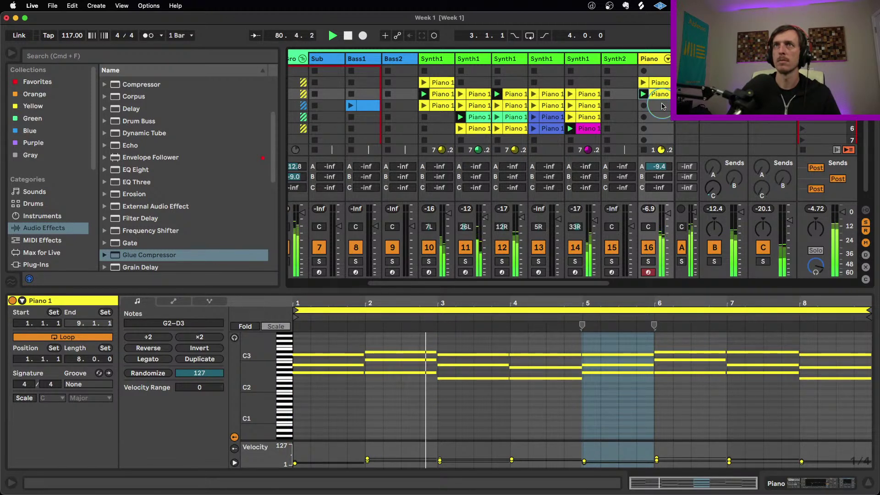
{"action": "left_click", "coordinate": [485, 105]}
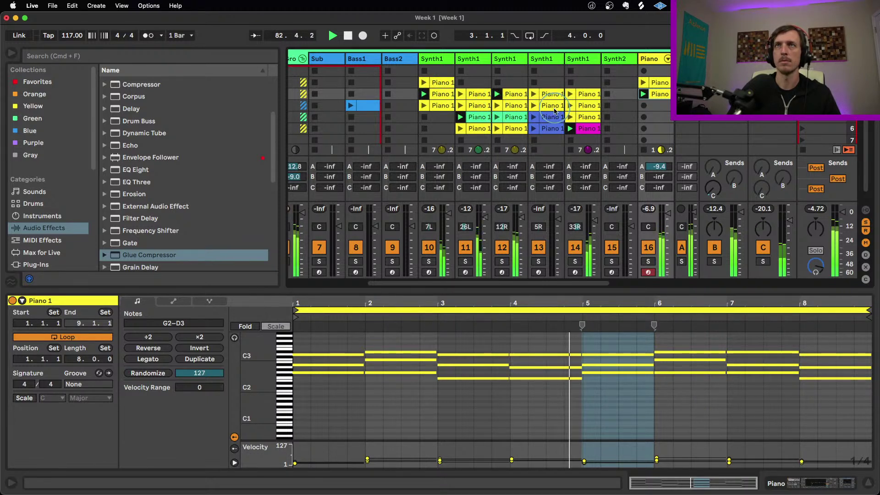
{"action": "left_click", "coordinate": [358, 353]}
- Duplicate the Piano track's scene 3 clip into scene 4 and raise the middle note of all eight chords by an octave
{"action": "left_click", "coordinate": [656, 98]}
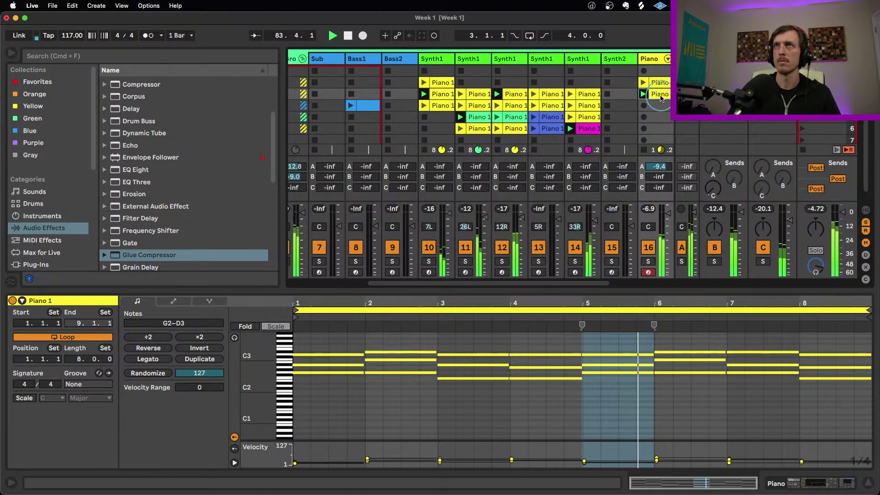
{"action": "left_click", "coordinate": [371, 365]}
{"action": "left_click", "coordinate": [426, 360], "text": "shift"}
{"action": "left_click", "coordinate": [472, 366], "text": "shift"}
{"action": "left_click", "coordinate": [537, 367], "text": "shift"}
{"action": "left_click", "coordinate": [606, 365], "text": "shift"}
{"action": "left_click", "coordinate": [692, 360], "text": "shift"}
{"action": "left_click", "coordinate": [763, 367], "text": "shift"}
{"action": "left_click", "coordinate": [809, 369], "text": "shift"}
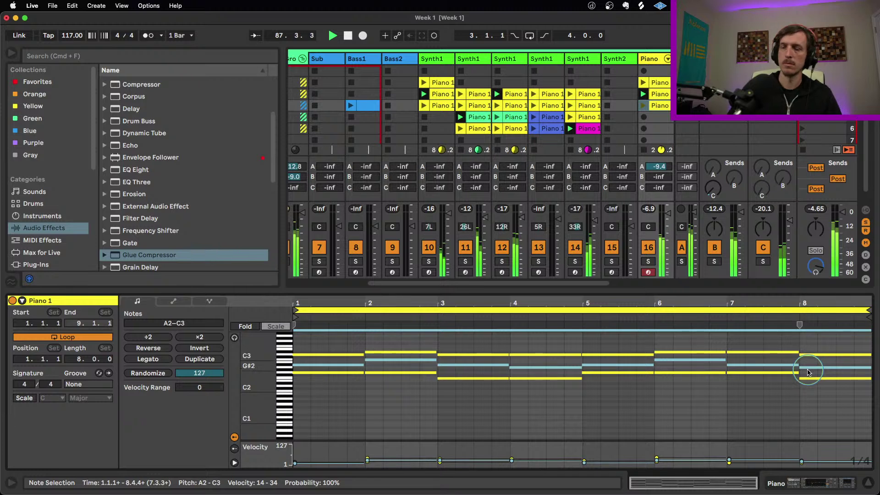
{"action": "key", "text": "shift+Up"}
- Shorten the scene 4 Piano clip's chords to about one beat, copy them to around mid-bar and launch the clip
{"action": "left_click", "coordinate": [746, 420]}
{"action": "key", "text": "super+a"}
{"action": "left_click_drag", "start_coordinate": [359, 337], "coordinate": [336, 338]}
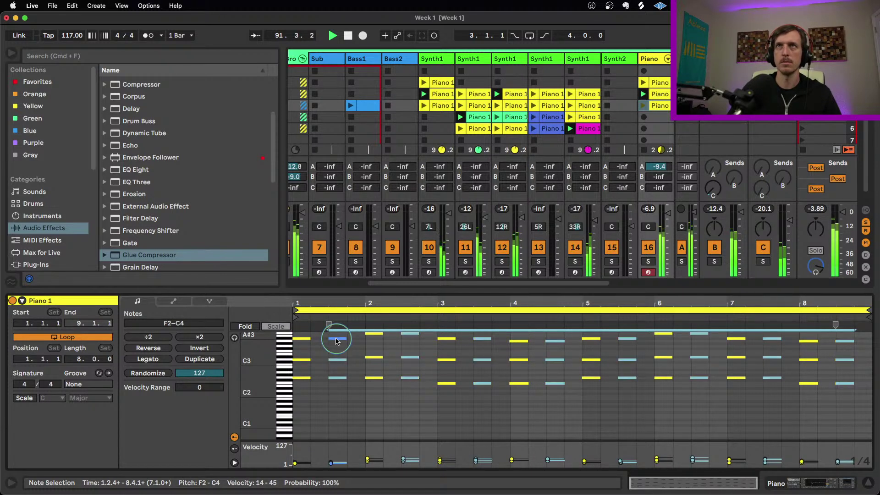
{"action": "left_click", "coordinate": [644, 106]}
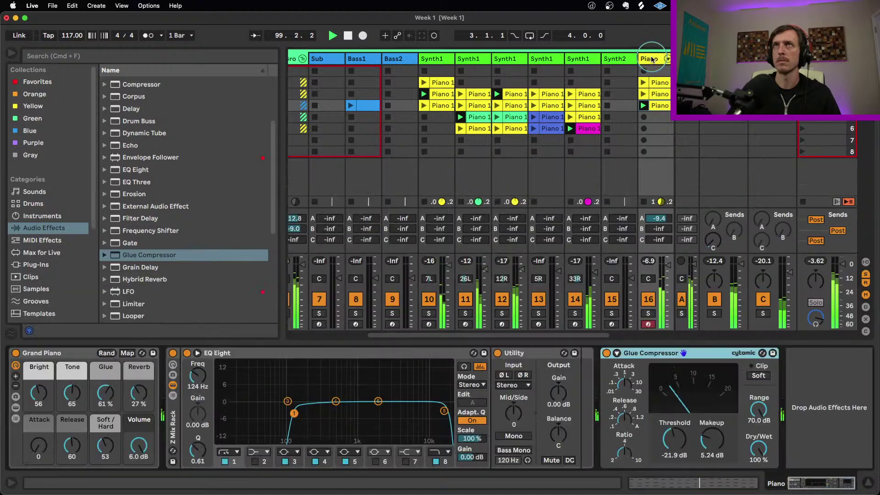
- Set the Grand Piano's Tone to 78 on the Piano track
{"action": "left_click", "coordinate": [650, 58]}
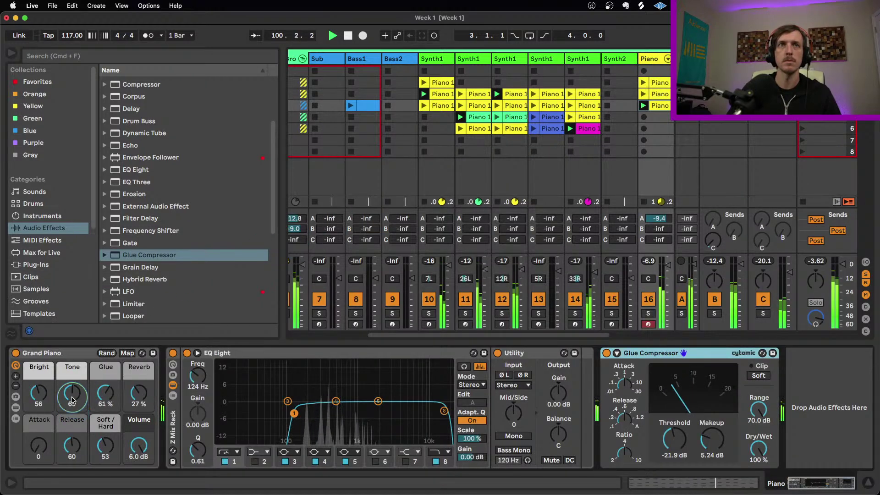
{"action": "left_click_drag", "start_coordinate": [72, 401], "coordinate": [72, 395]}
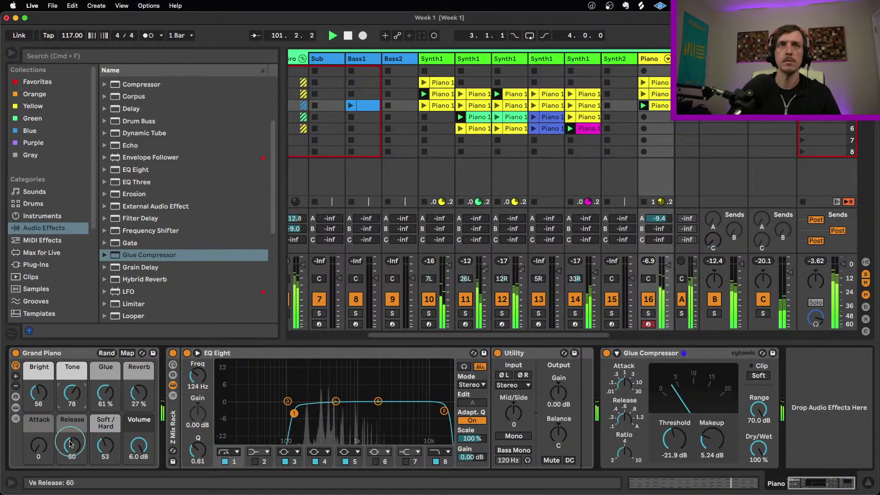
- Set the Grand Piano's Release to 68 and Soft/Hard to 66 on the Piano track
{"action": "left_click_drag", "start_coordinate": [105, 445], "coordinate": [105, 428]}
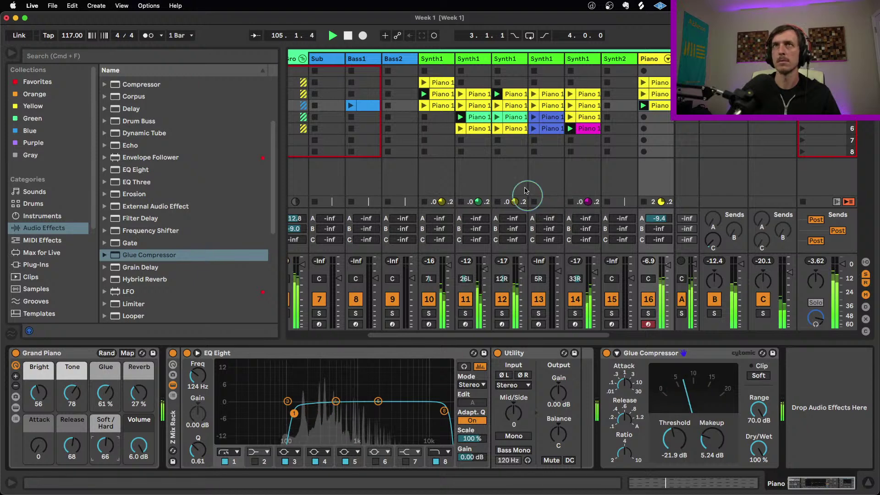
- Check the synth clips' notes and launch the scene 4 clips on tracks 10 and 12 and the scene 5 clip on track 14
{"action": "left_click", "coordinate": [517, 82]}
{"action": "left_click", "coordinate": [517, 106]}
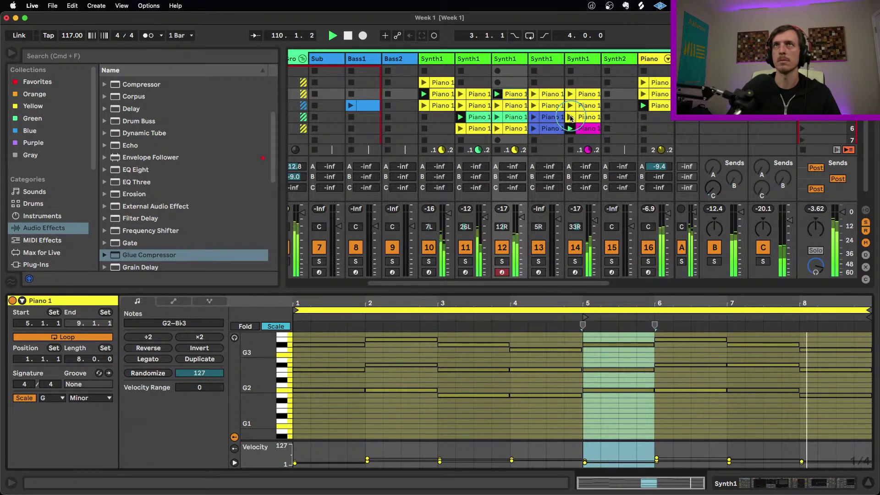
{"action": "left_click", "coordinate": [571, 117]}
{"action": "left_click", "coordinate": [526, 120]}
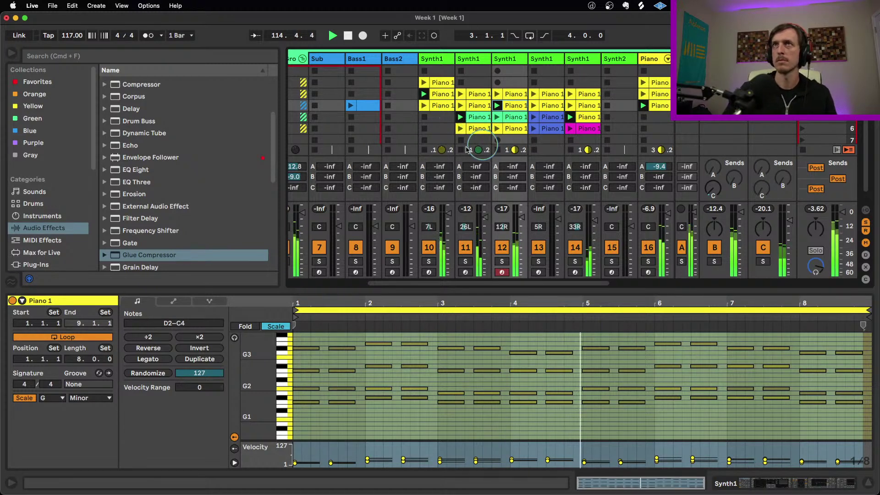
{"action": "left_click", "coordinate": [432, 118]}
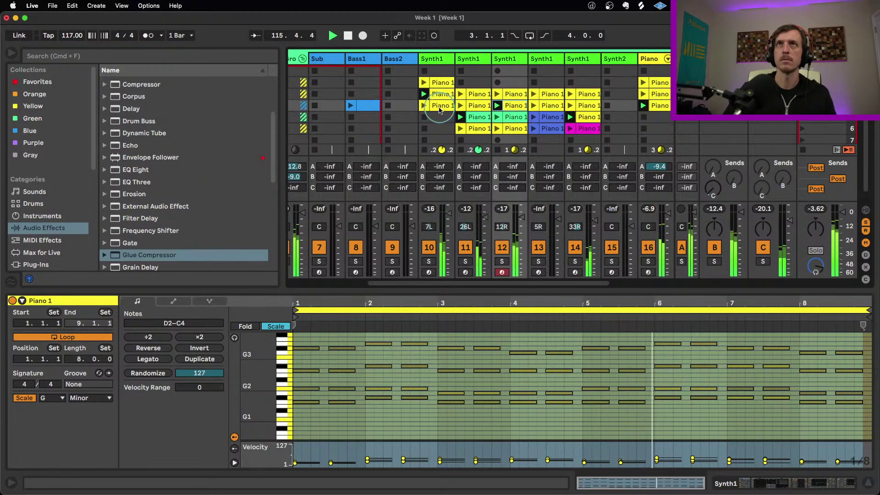
{"action": "left_click", "coordinate": [441, 107]}
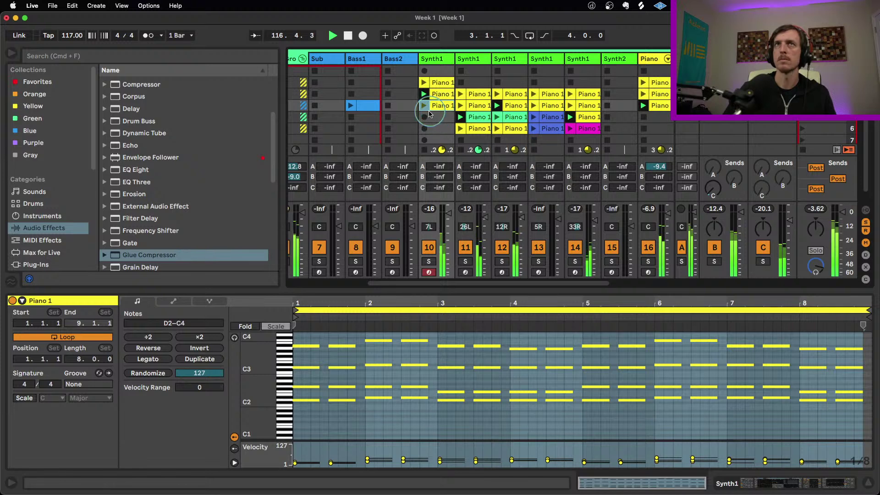
{"action": "left_click", "coordinate": [423, 106]}
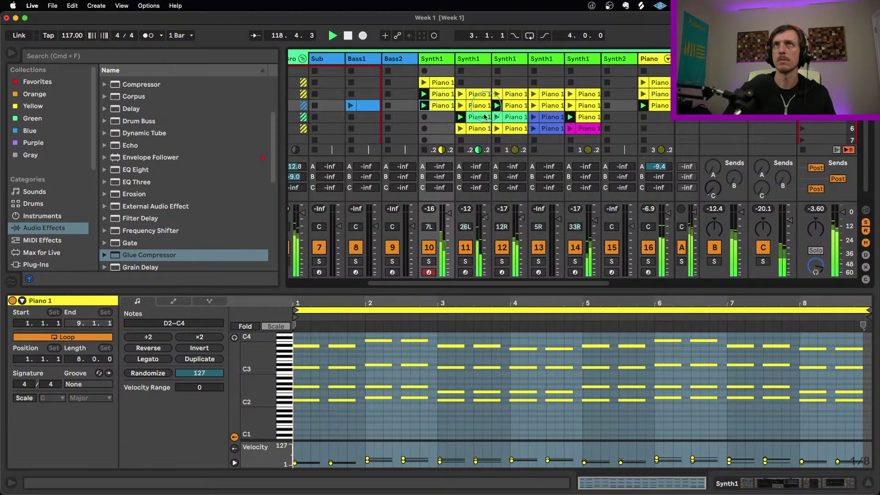
{"action": "left_click", "coordinate": [495, 129]}
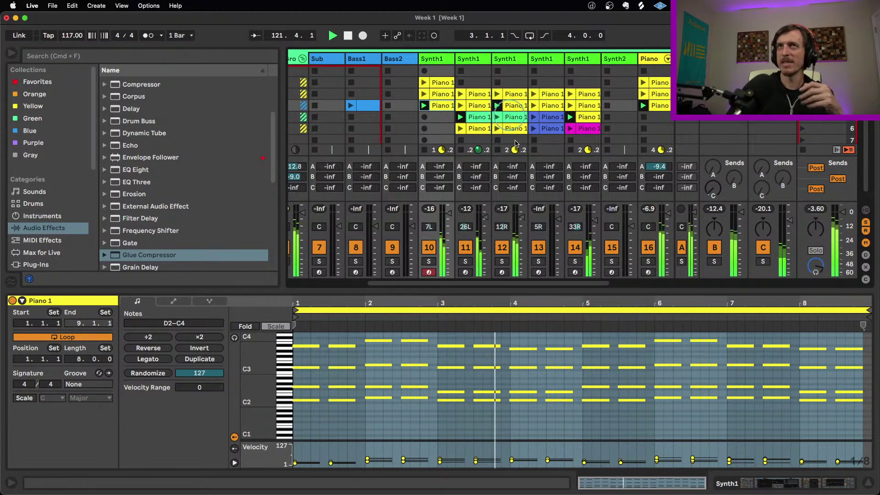
- Launch track 13's scene 3 clip and set its Wavetable Osc 1 position to 100%
{"action": "left_click", "coordinate": [534, 96]}
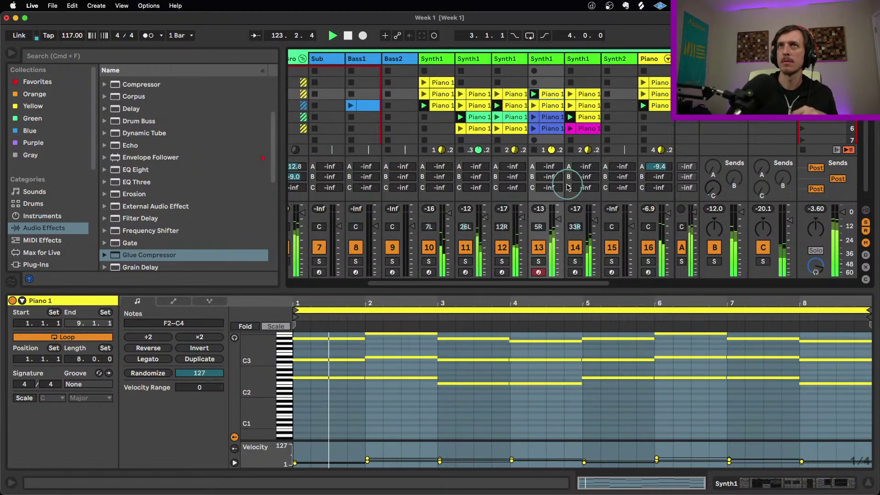
{"action": "left_click", "coordinate": [541, 62]}
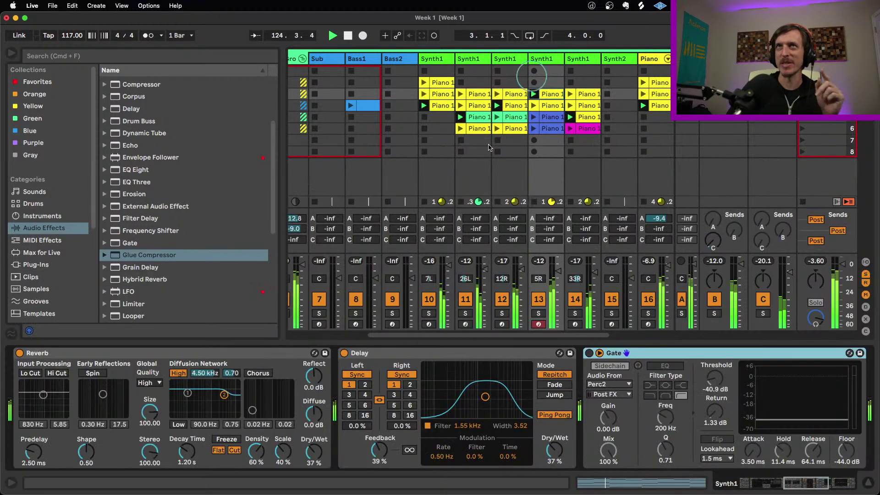
{"action": "left_click_drag", "start_coordinate": [800, 485], "coordinate": [768, 486]}
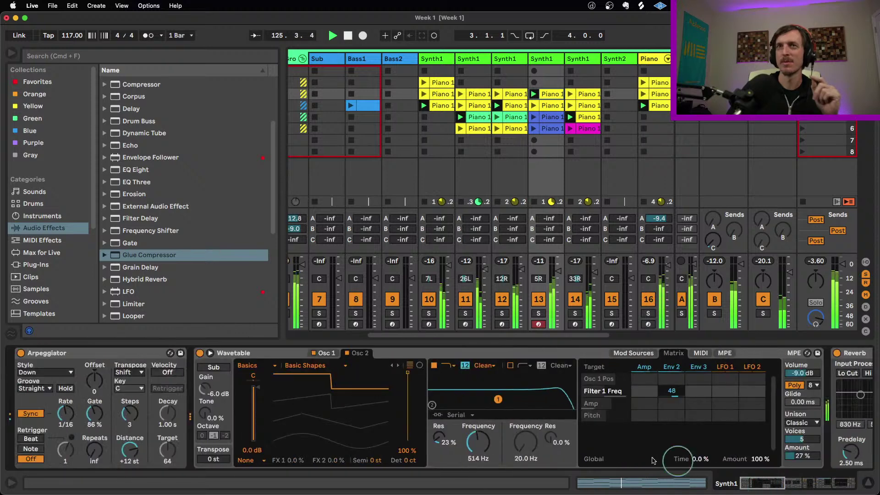
{"action": "left_click", "coordinate": [314, 353]}
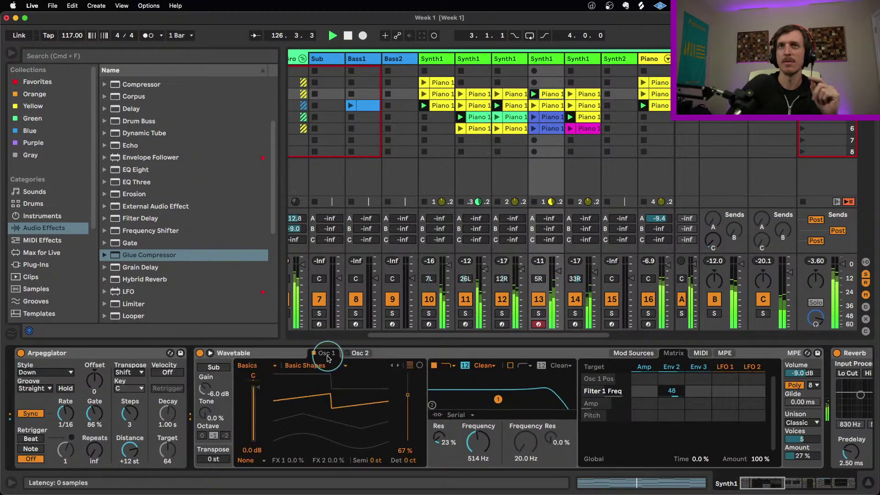
{"action": "left_click", "coordinate": [406, 393]}
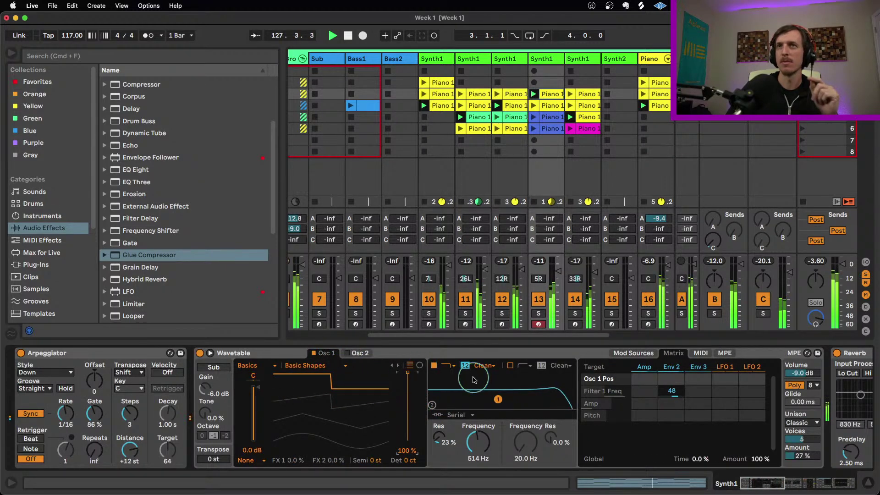
- On track 13, set Wavetable's unison to 8 voices at 33%, Filter 1 frequency to 7.20 kHz and the Arpeggiator rate to 1/8
{"action": "left_click_drag", "start_coordinate": [802, 455], "coordinate": [803, 433]}
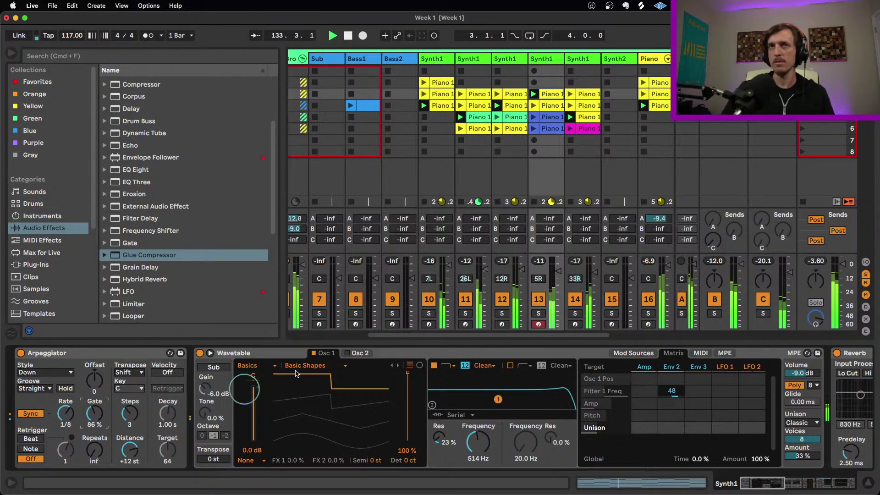
{"action": "left_click_drag", "start_coordinate": [473, 449], "coordinate": [473, 427]}
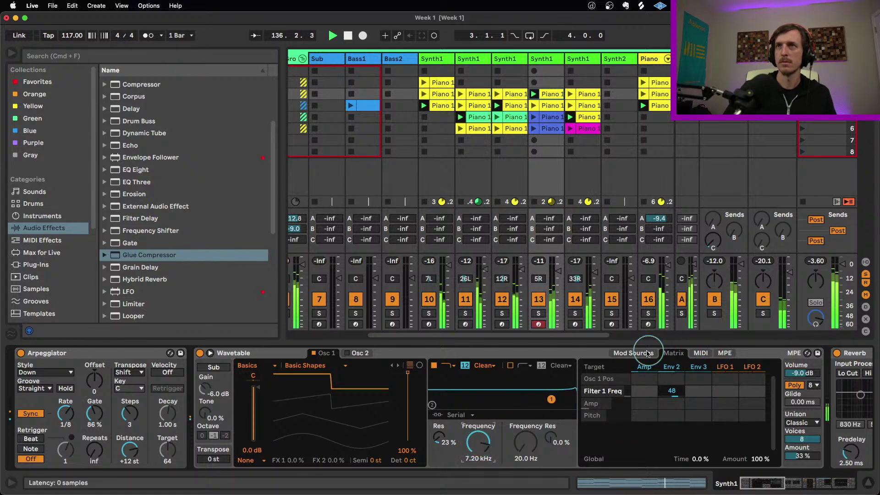
- Set track 13's Wavetable amp envelope to 0.36 ms attack and 259 ms decay, and Osc 1 position to 0%
{"action": "left_click", "coordinate": [637, 353]}
{"action": "left_click_drag", "start_coordinate": [598, 387], "coordinate": [593, 386]}
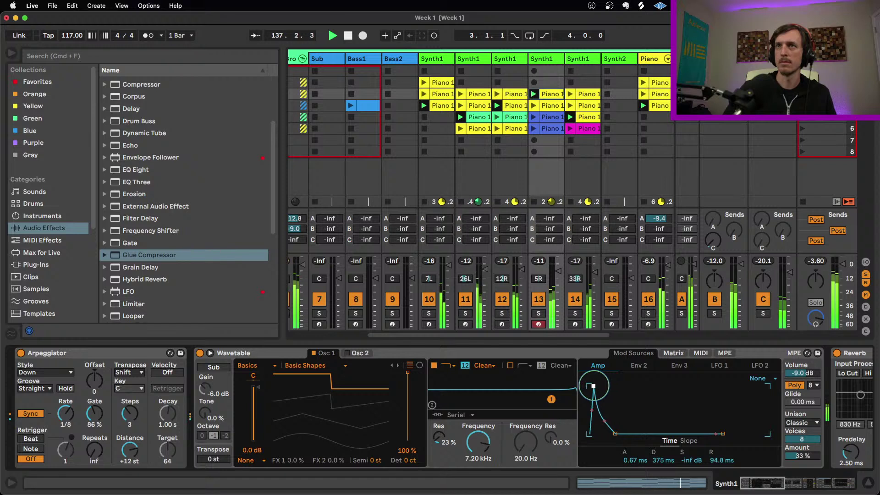
{"action": "mouse_move", "coordinate": [615, 433]}
{"action": "left_mouse_down"}
{"action": "mouse_move", "coordinate": [607, 433]}
{"action": "mouse_move", "coordinate": [623, 433]}
{"action": "mouse_move", "coordinate": [605, 433]}
{"action": "mouse_move", "coordinate": [613, 433]}
{"action": "left_mouse_up"}
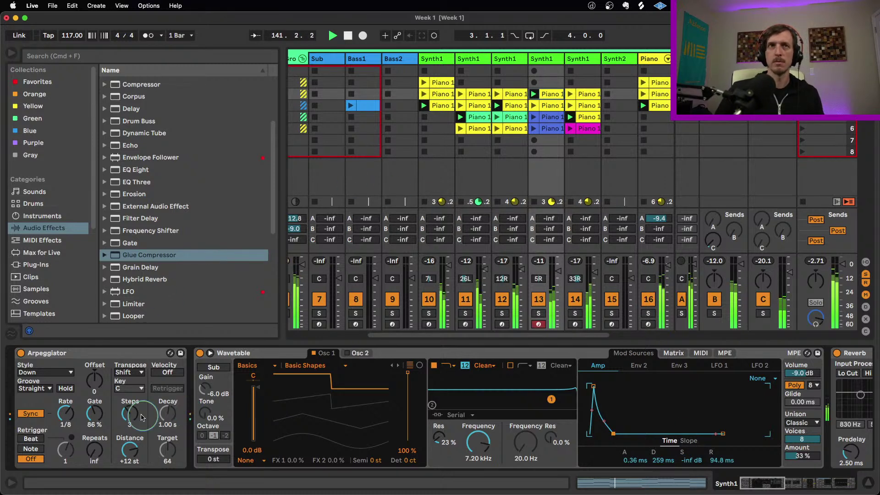
{"action": "left_click", "coordinate": [771, 485]}
{"action": "left_click_drag", "start_coordinate": [288, 373], "coordinate": [283, 443]}
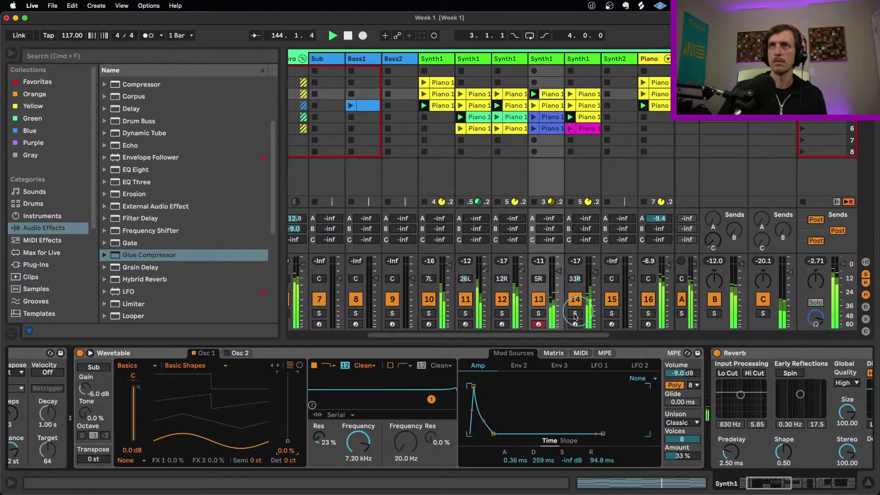
- Solo track 13, then set its Arpeggiator gate to 110% and its Wavetable amp decay to 1.75 s
{"action": "left_click", "coordinate": [539, 313]}
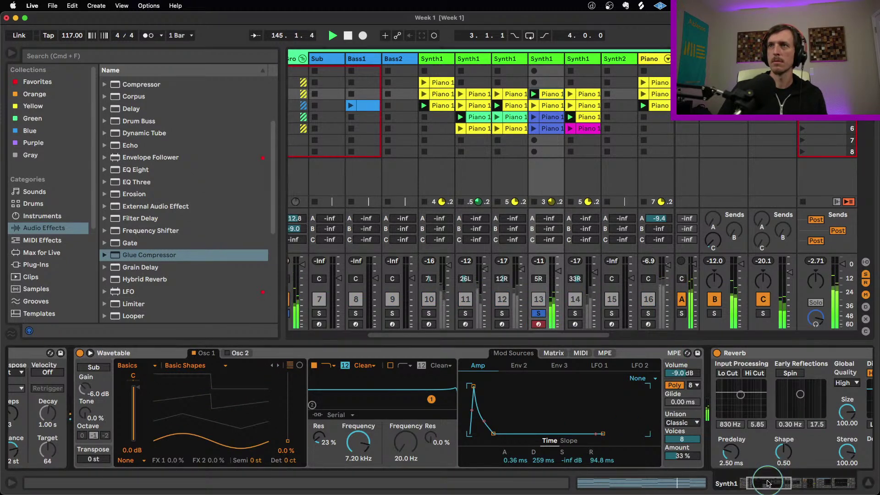
{"action": "left_click", "coordinate": [756, 483]}
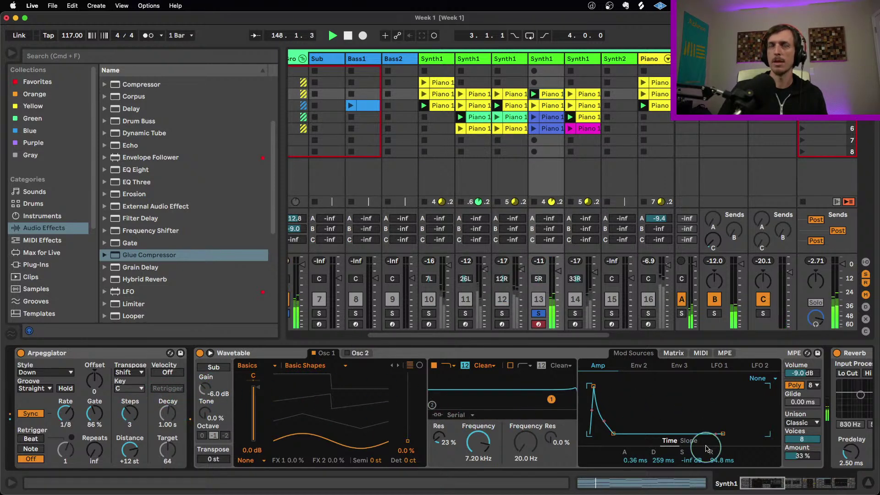
{"action": "left_click_drag", "start_coordinate": [94, 414], "coordinate": [95, 412]}
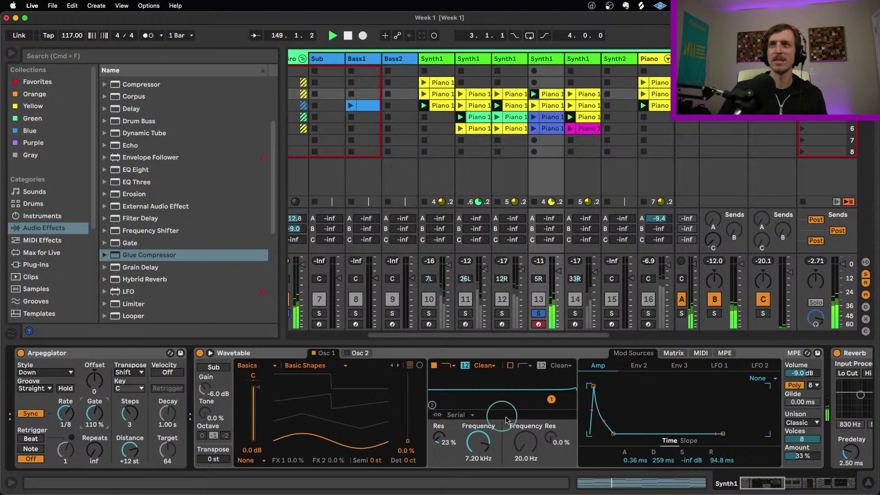
{"action": "left_click_drag", "start_coordinate": [614, 433], "coordinate": [625, 433]}
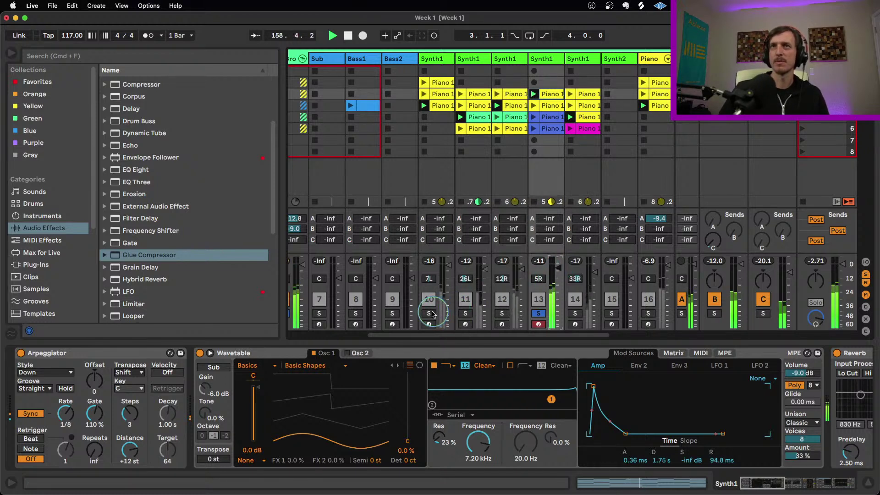
- Solo tracks 11 and 14 alongside track 13 and launch track 14's scene 6 clip
{"action": "left_click", "coordinate": [465, 314]}
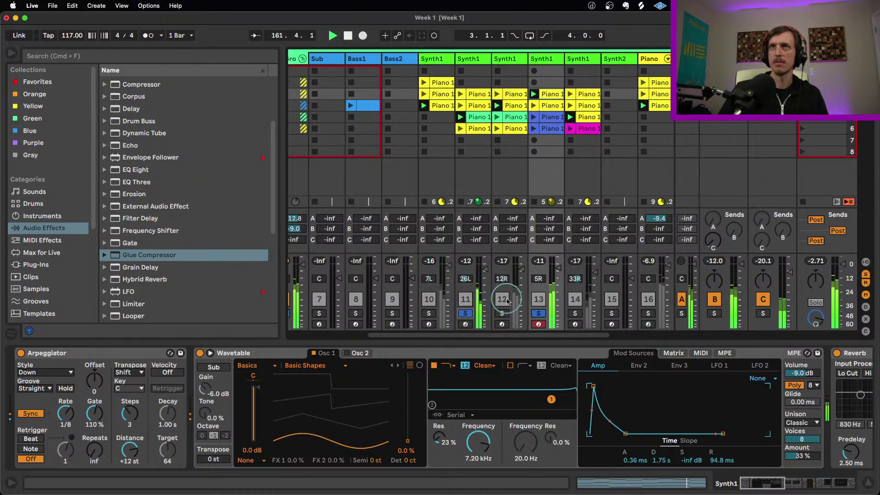
{"action": "left_click", "coordinate": [575, 313]}
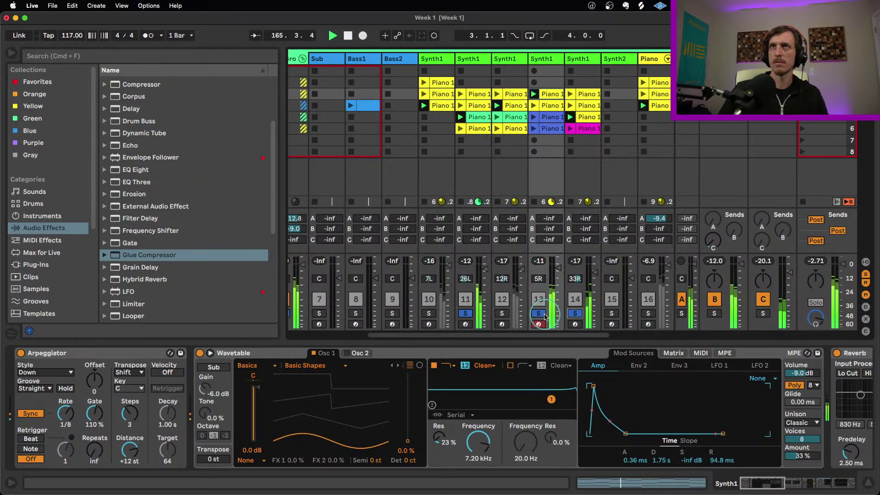
{"action": "left_click", "coordinate": [571, 130]}
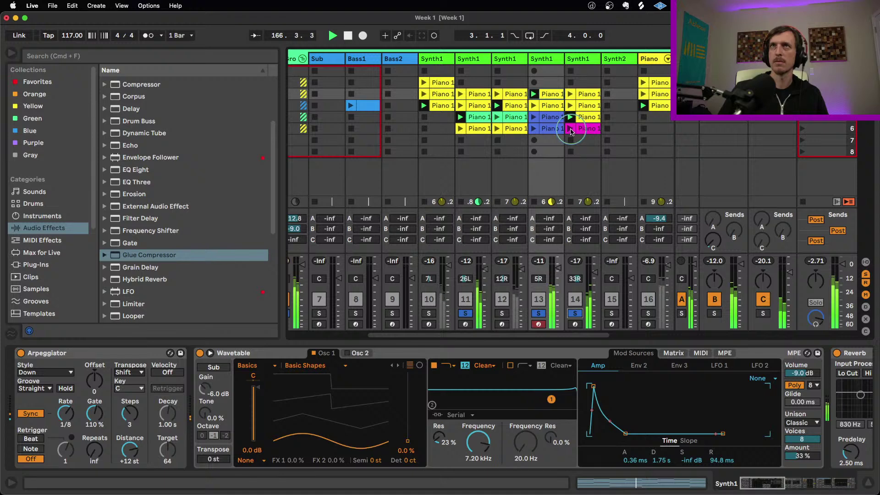
- Launch the scene 4 clip on track 11 and the scene 6 clip on track 12, and clear all track solos
{"action": "left_click", "coordinate": [477, 151]}
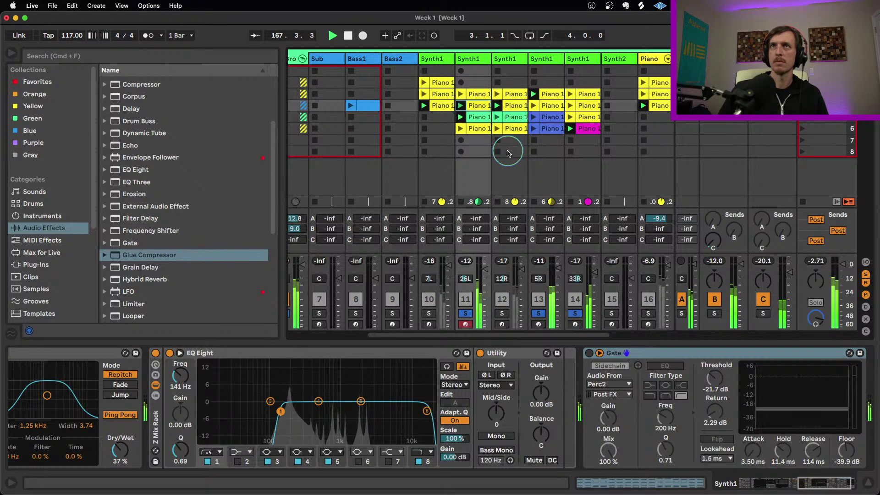
{"action": "left_click", "coordinate": [496, 128]}
{"action": "left_click", "coordinate": [466, 301]}
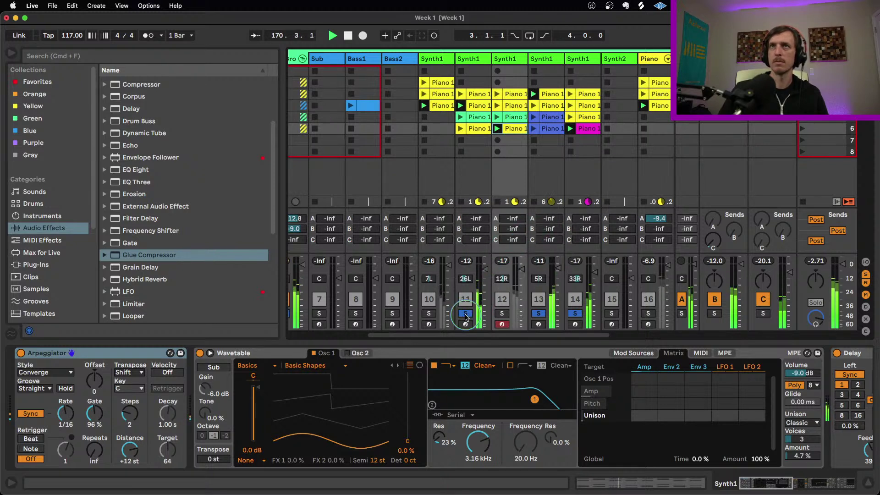
{"action": "left_click", "coordinate": [466, 314]}
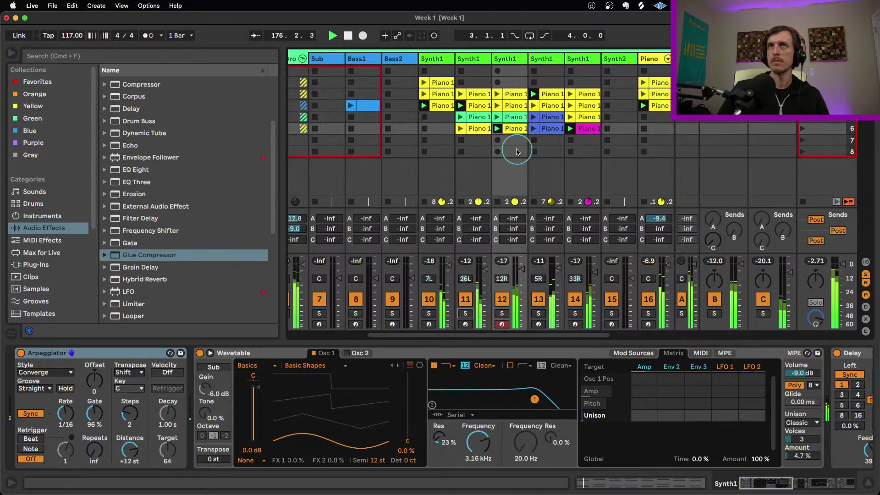
- Stop playback and inspect the C-Snareverb return's device chain, including its Ruina and Valhalla plug-ins
{"action": "left_click", "coordinate": [517, 152]}
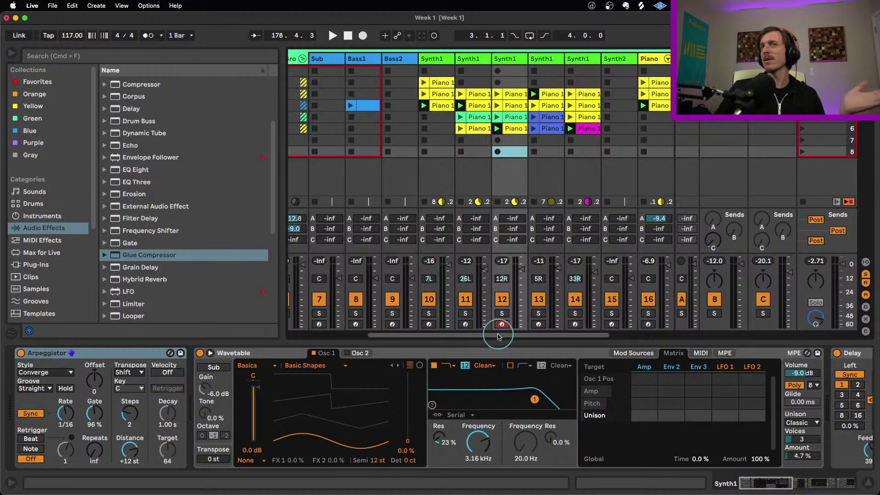
{"action": "scroll", "coordinate": [511, 338], "scroll_direction": "left", "scroll_amount": 1}
{"action": "mouse_move", "coordinate": [512, 338]}
{"action": "left_mouse_down"}
{"action": "mouse_move", "coordinate": [436, 337]}
{"action": "mouse_move", "coordinate": [526, 335]}
{"action": "left_mouse_up"}
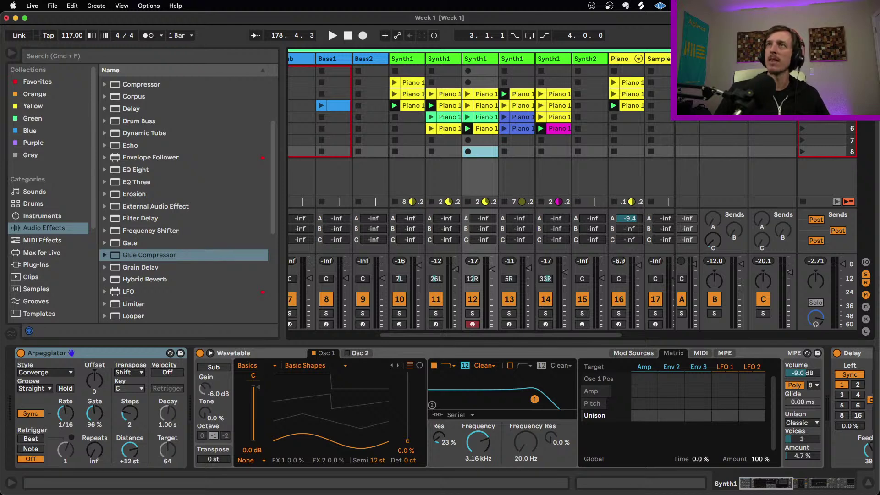
{"action": "left_click", "coordinate": [773, 59]}
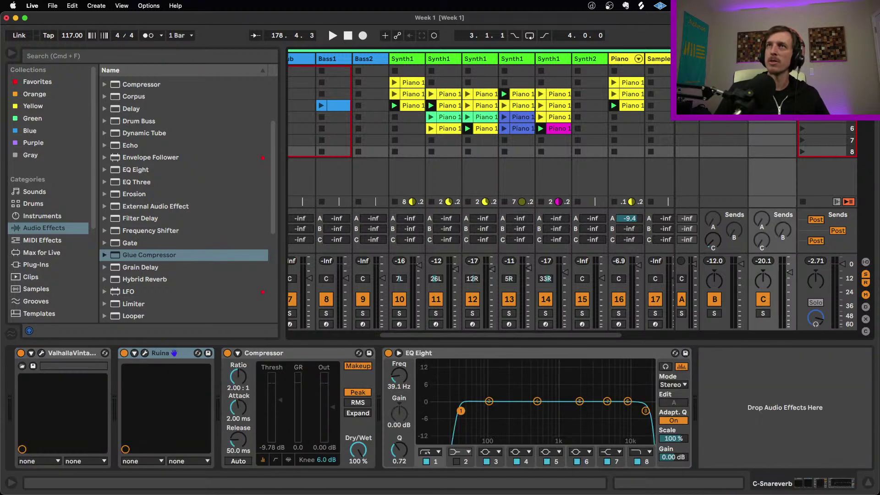
{"action": "left_click", "coordinate": [145, 353]}
{"action": "left_click", "coordinate": [68, 353]}
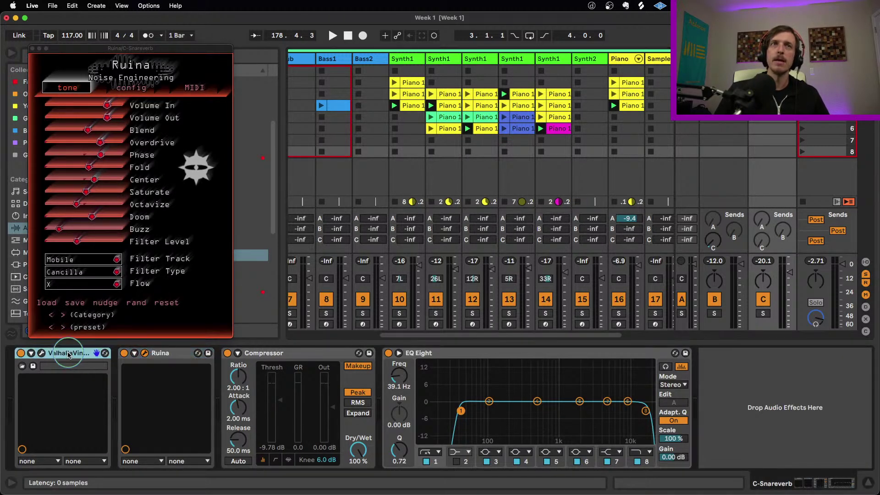
{"action": "left_click", "coordinate": [191, 114]}
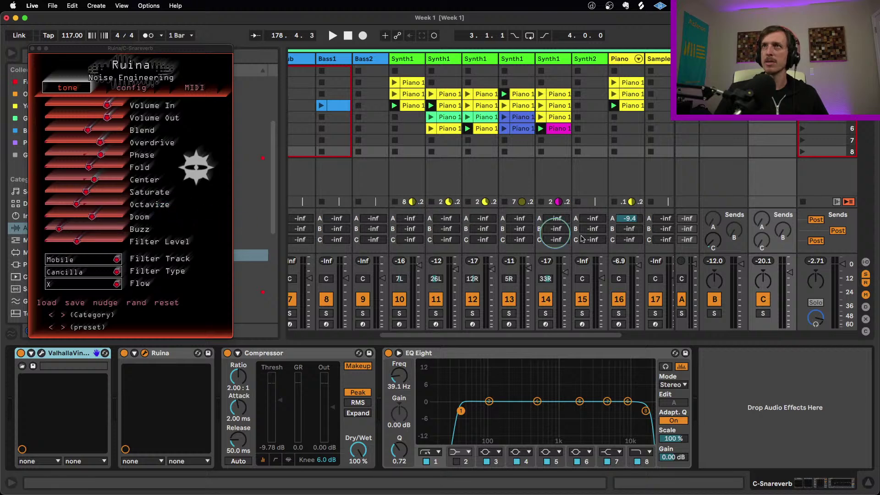
- Compare the B-Vintage return's devices with those of C-Snareverb and solo return C
{"action": "left_click", "coordinate": [715, 138]}
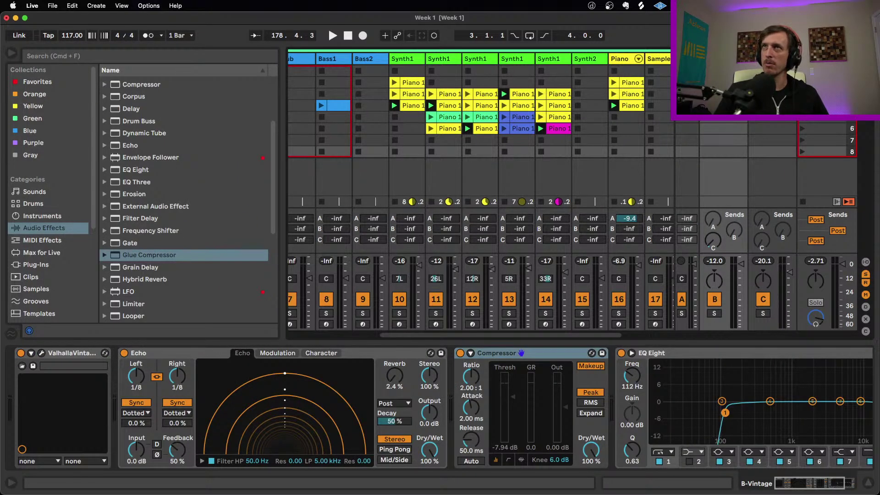
{"action": "left_click", "coordinate": [770, 137]}
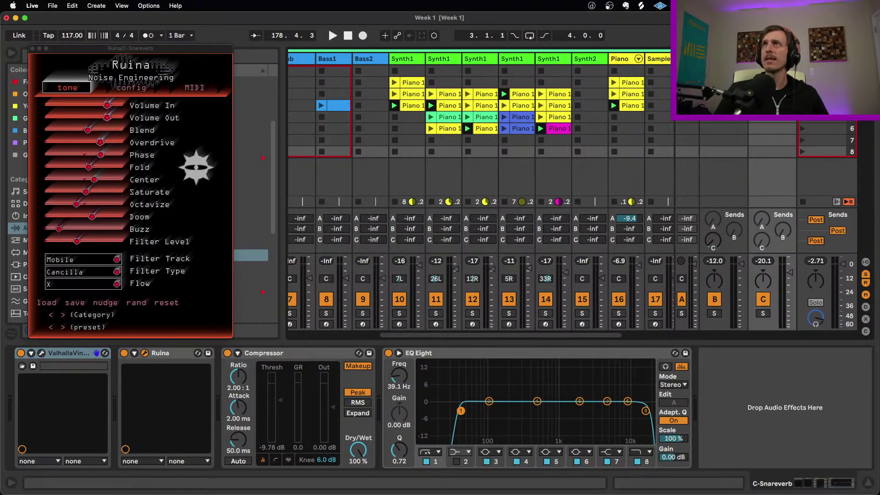
{"action": "left_click", "coordinate": [764, 313]}
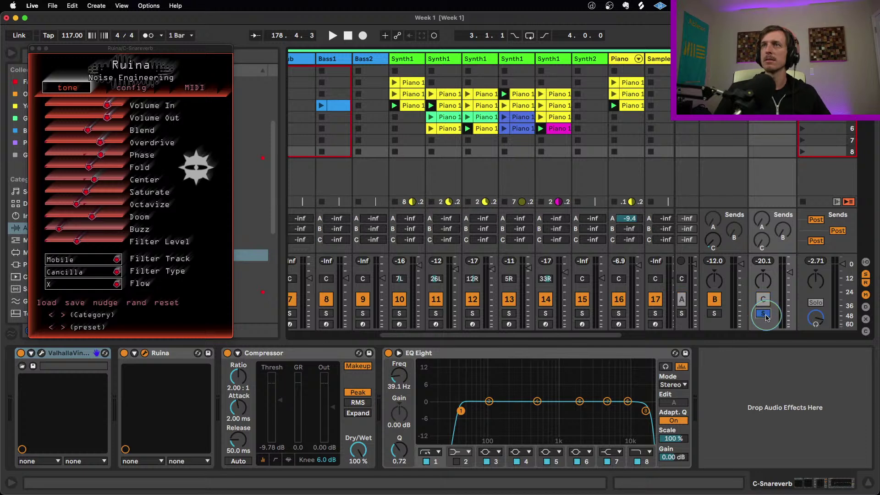
- Audition the soloed C-Snareverb return, clear its solo, and close the Ruina plug-in window
{"action": "key", "text": "space"}
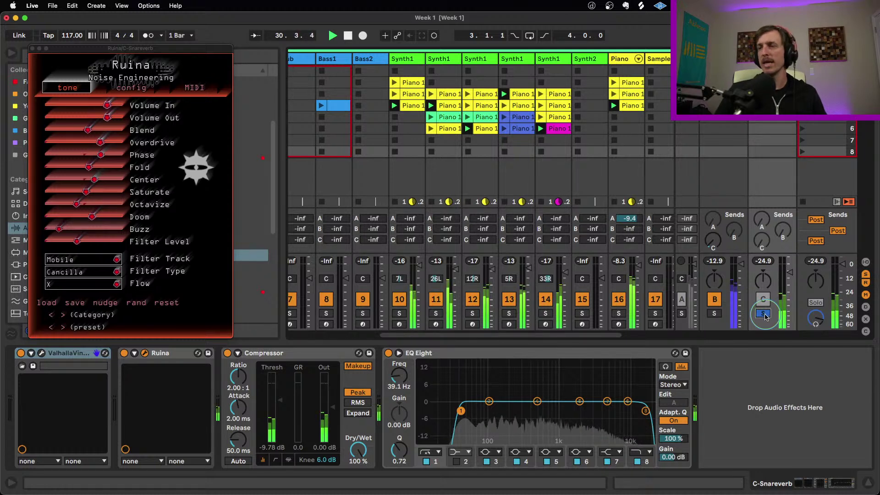
{"action": "left_click", "coordinate": [764, 314]}
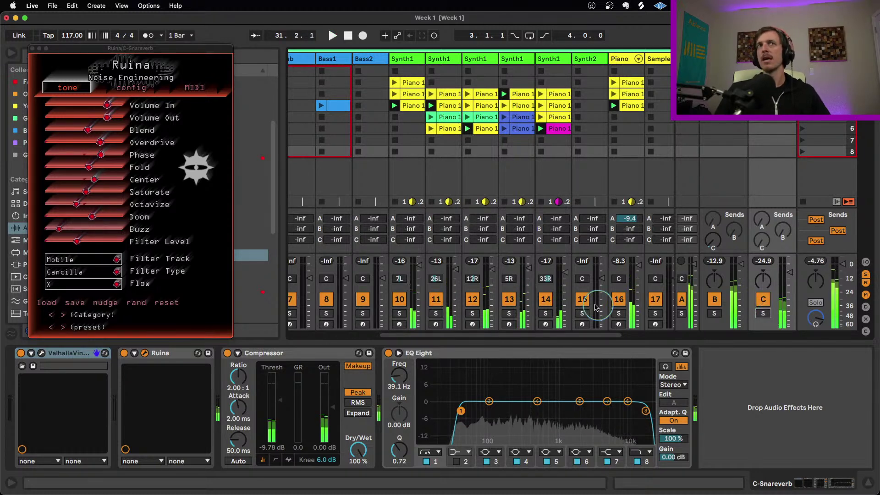
{"action": "left_click", "coordinate": [689, 250]}
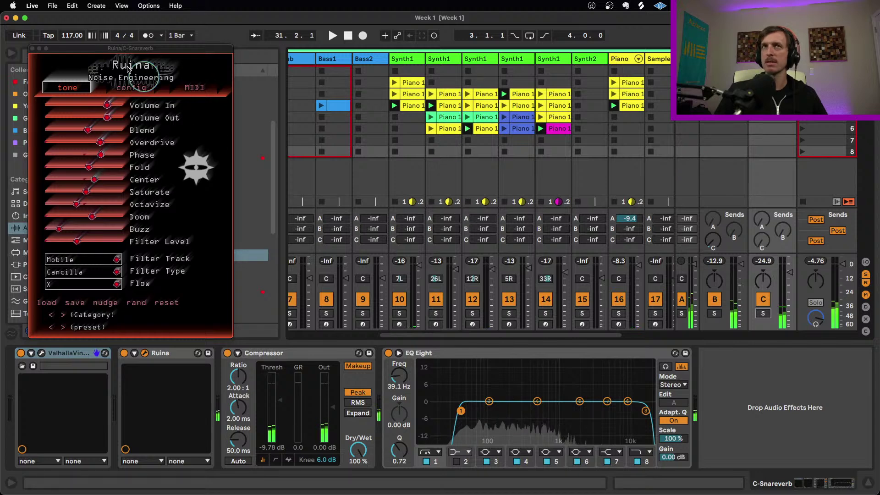
{"action": "left_click", "coordinate": [34, 49]}
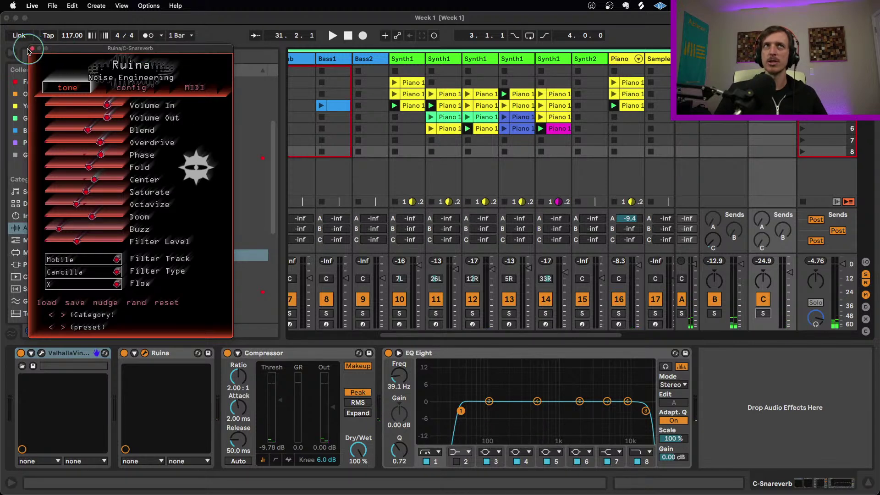
{"action": "left_click", "coordinate": [33, 48]}
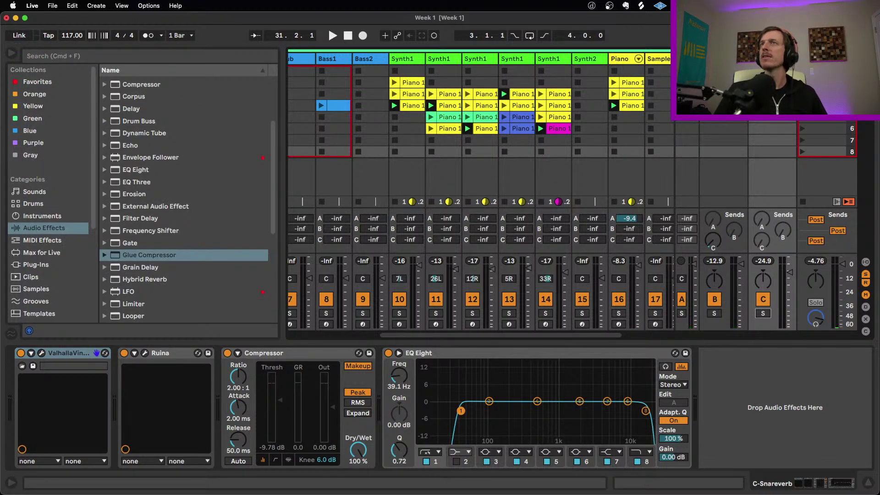
- Solo the A-Shimmer return, select its Redux device, and audition the return in isolation
{"action": "left_click", "coordinate": [682, 314]}
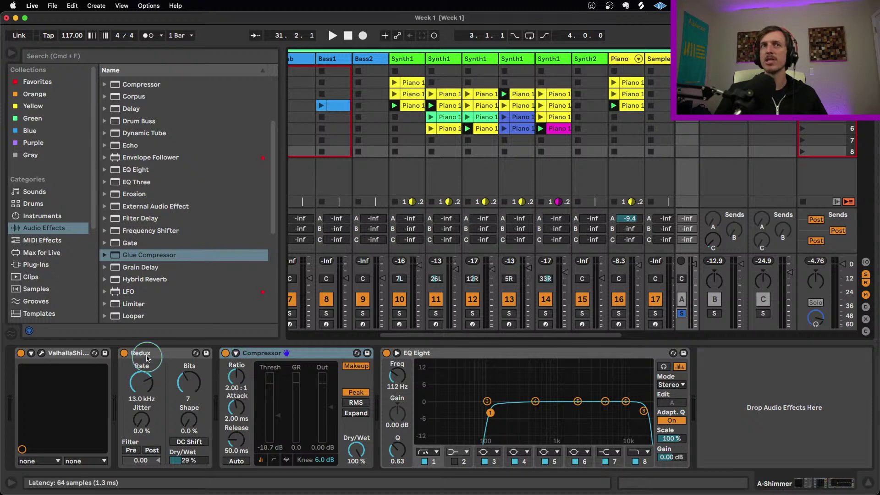
{"action": "left_click", "coordinate": [146, 354]}
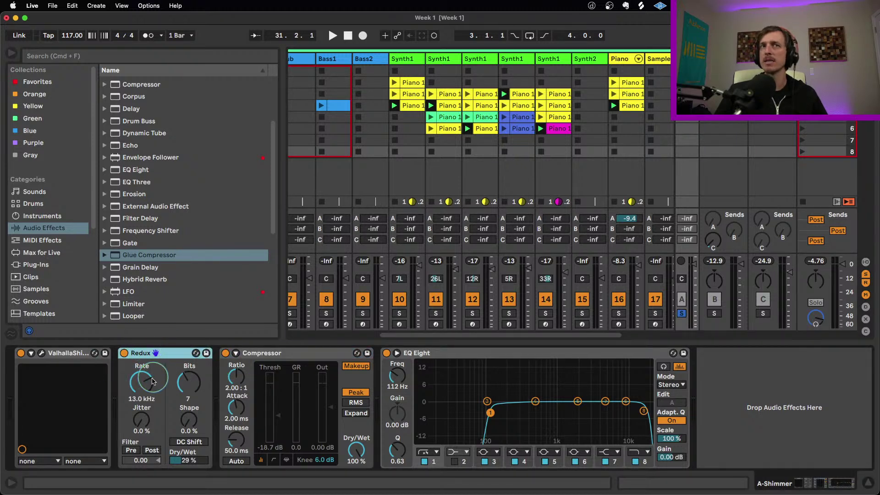
{"action": "key", "text": "space"}
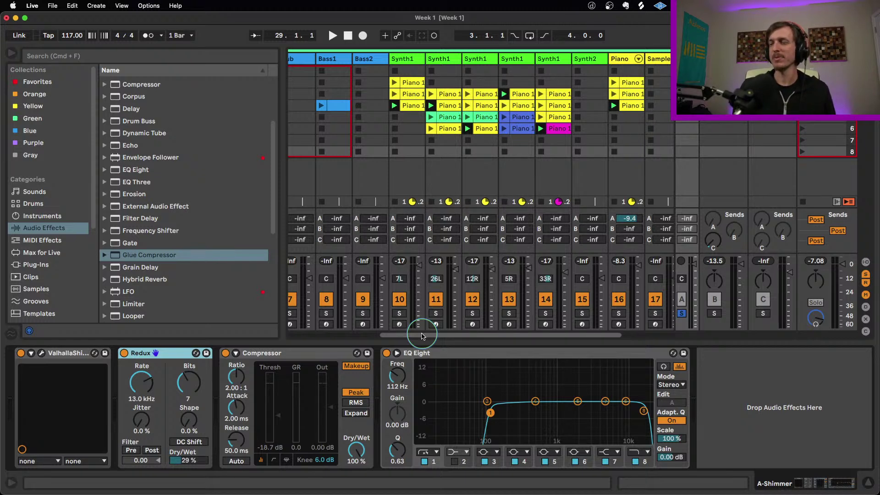
{"action": "left_click_drag", "start_coordinate": [422, 336], "coordinate": [428, 336]}
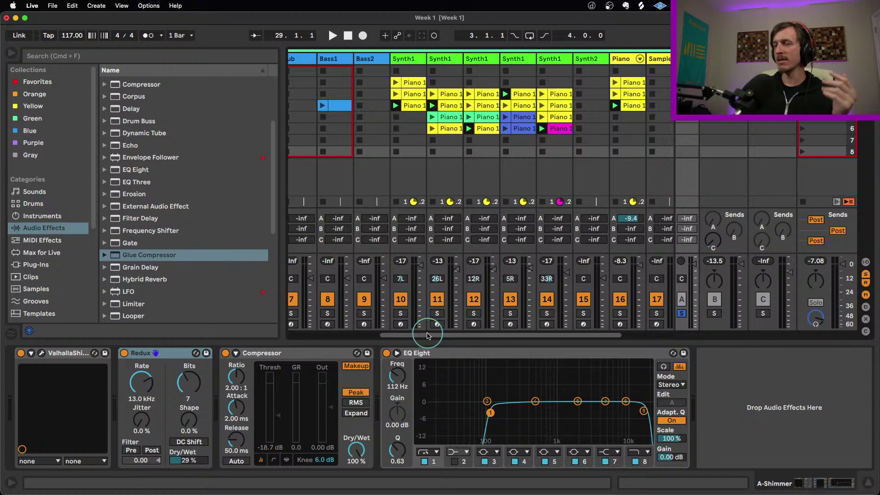